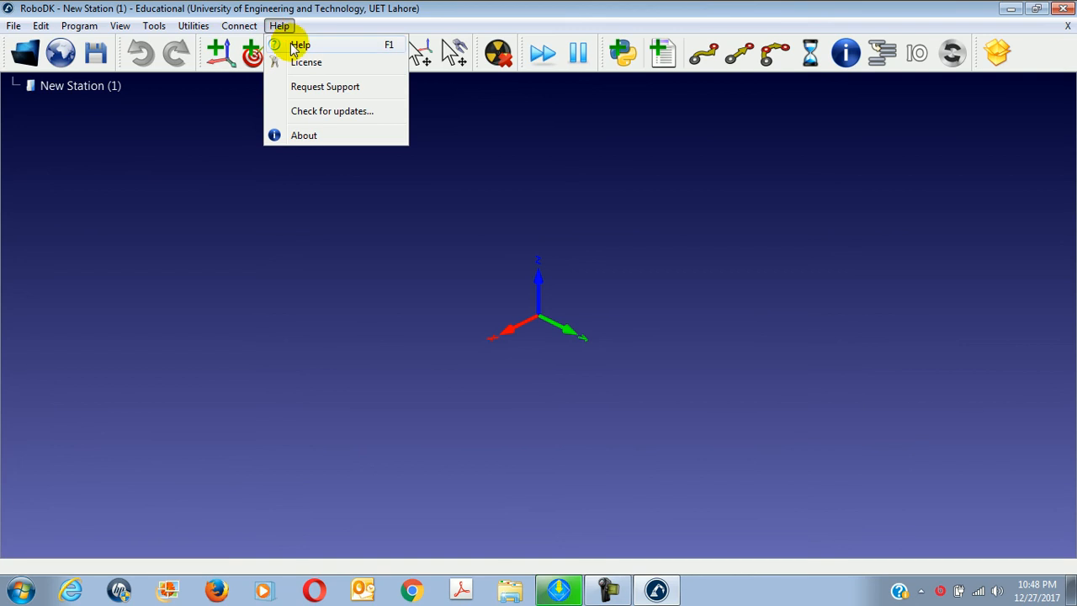
Open the RoboDK online documentation and read the introduction of its Getting Started guide
{"action": "left_click", "coordinate": [291, 44]}
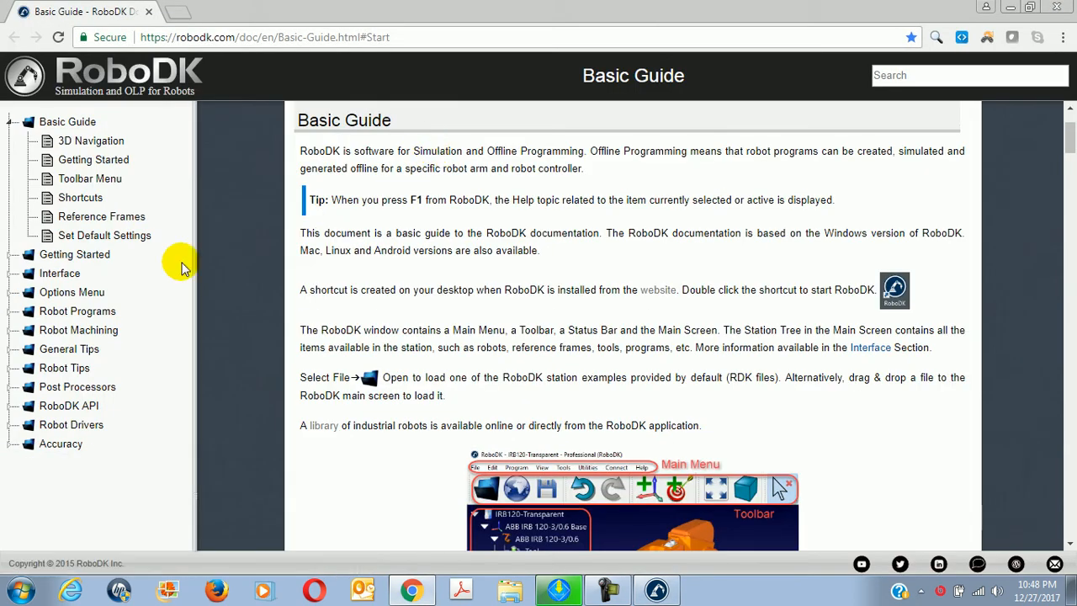
{"action": "left_click", "coordinate": [85, 258]}
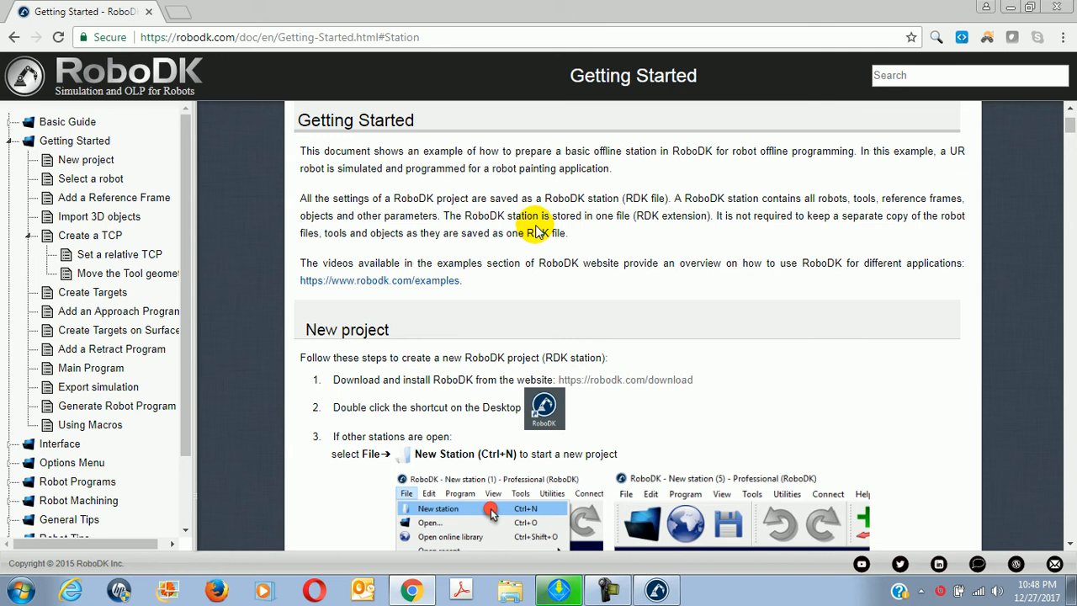
{"action": "scroll", "coordinate": [536, 229], "scroll_direction": "down", "scroll_amount": 2}
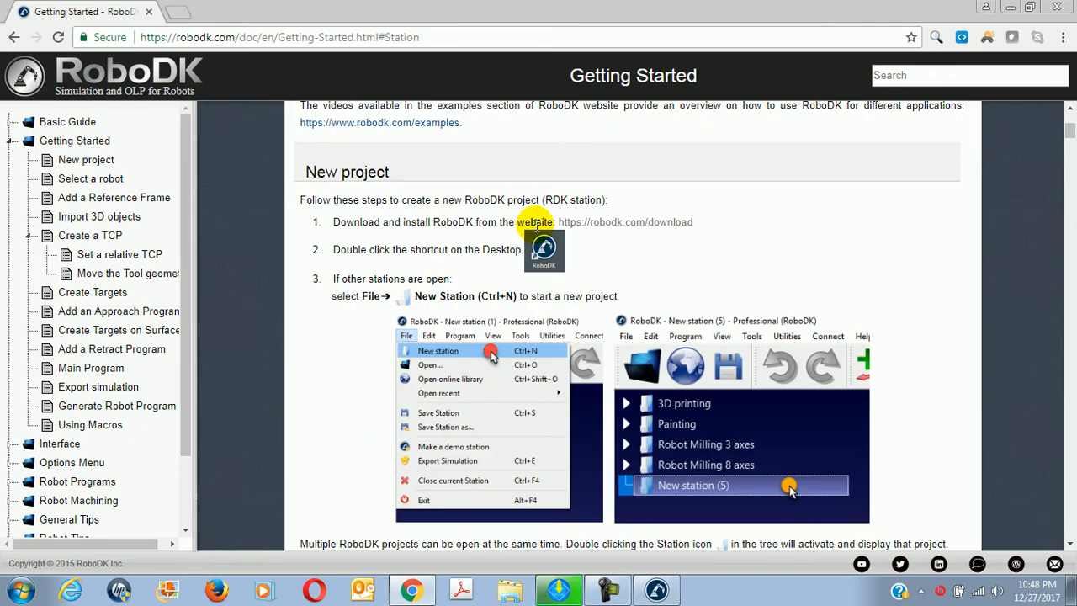
{"action": "scroll", "coordinate": [536, 227], "scroll_direction": "up", "scroll_amount": 1}
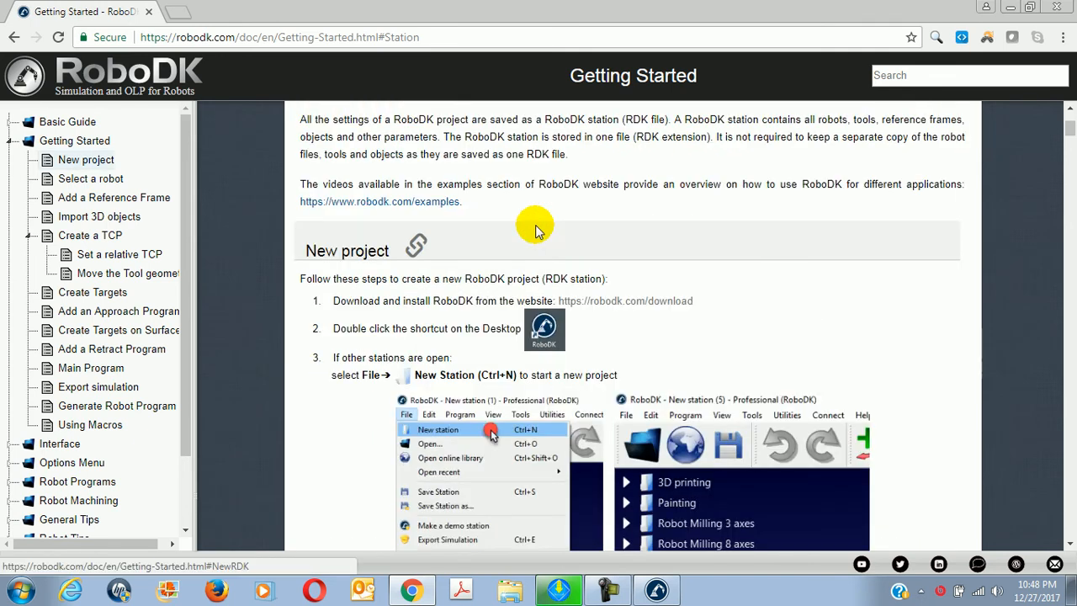
{"action": "scroll", "coordinate": [536, 229], "scroll_direction": "up", "scroll_amount": 1}
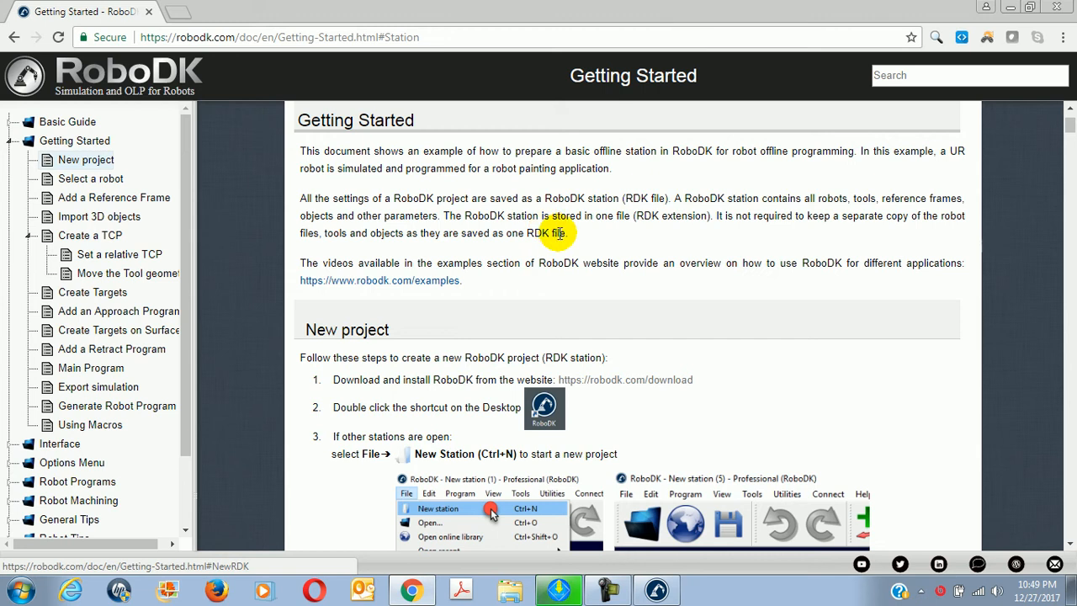
{"action": "scroll", "coordinate": [558, 233], "scroll_direction": "down", "scroll_amount": 2}
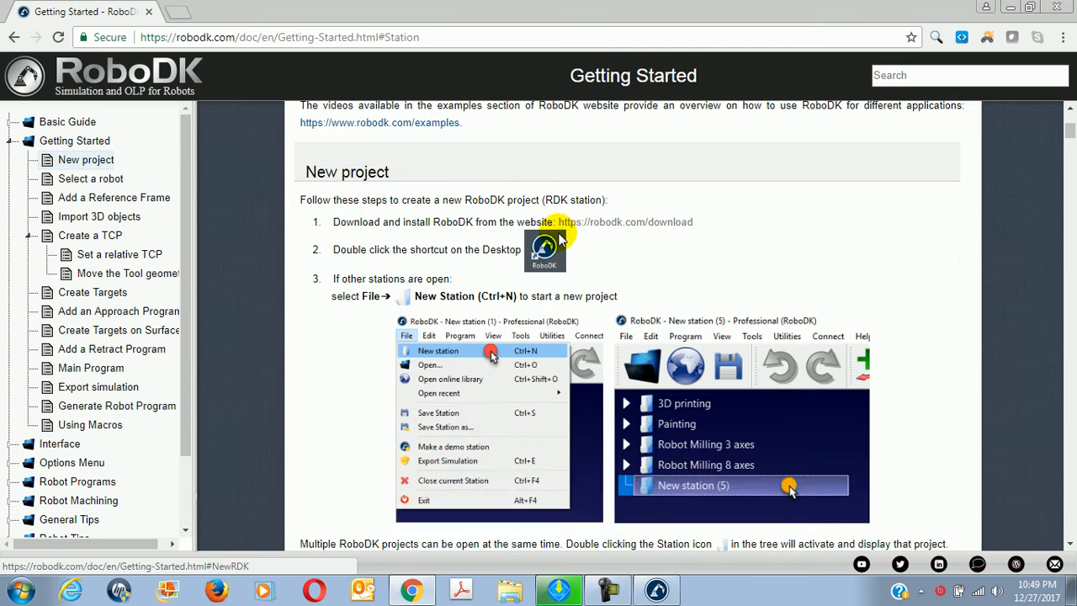
{"action": "scroll", "coordinate": [559, 233], "scroll_direction": "up", "scroll_amount": 2}
{"action": "scroll", "coordinate": [558, 233], "scroll_direction": "down", "scroll_amount": 2}
{"action": "scroll", "coordinate": [559, 233], "scroll_direction": "up", "scroll_amount": 2}
{"action": "scroll", "coordinate": [558, 233], "scroll_direction": "up", "scroll_amount": 2}
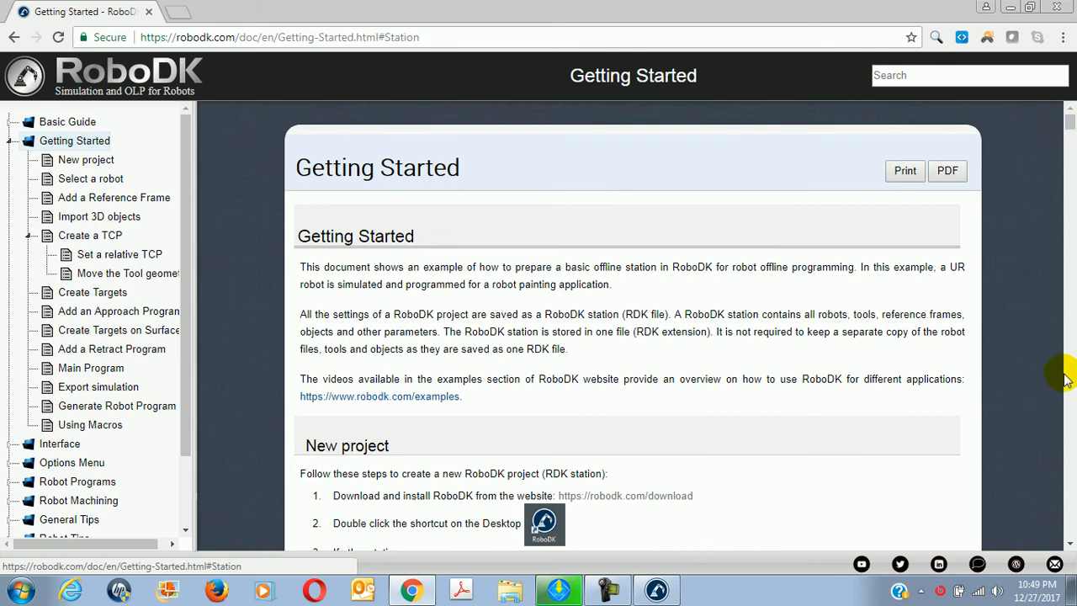
Read the New project section of the Getting Started guide and examine enlarged views of its two screenshots
{"action": "left_click", "coordinate": [1070, 547]}
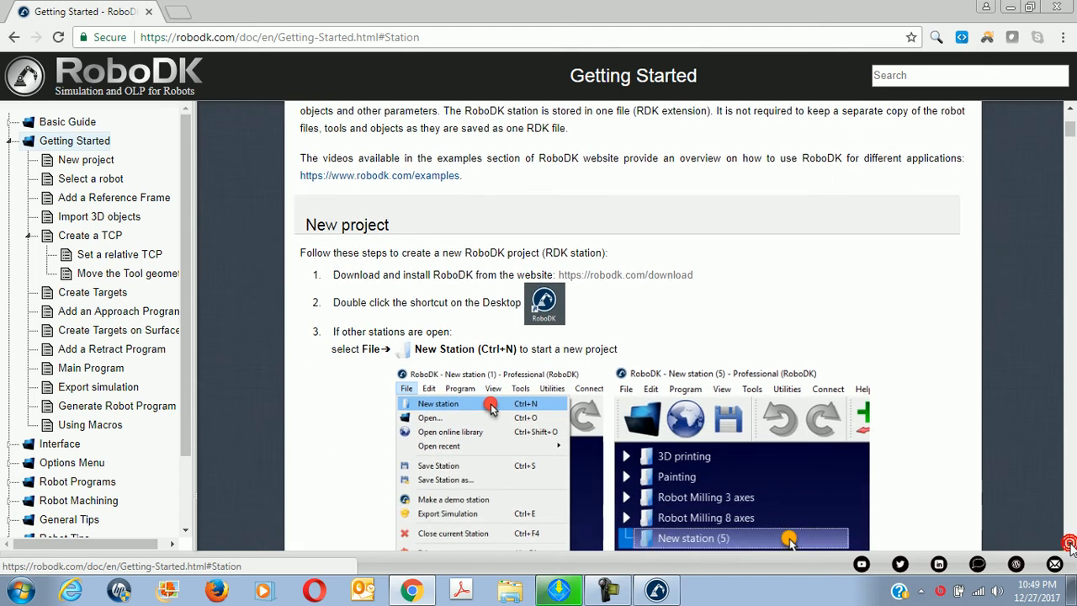
{"action": "left_click", "coordinate": [1068, 545]}
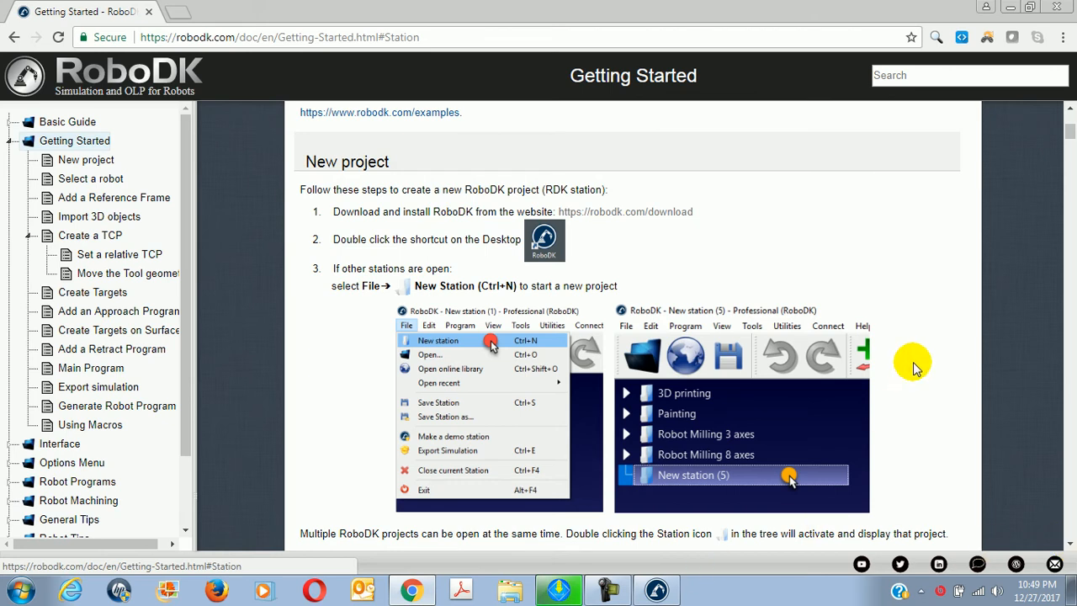
{"action": "left_click", "coordinate": [657, 590]}
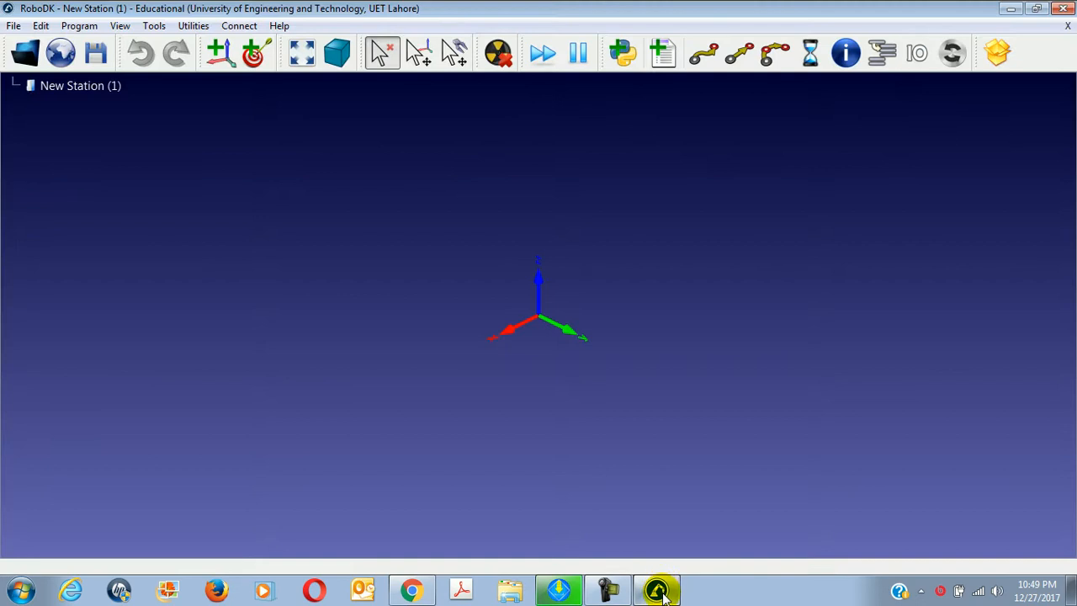
{"action": "left_click", "coordinate": [662, 593]}
{"action": "scroll", "coordinate": [891, 348], "scroll_direction": "down", "scroll_amount": 2}
{"action": "scroll", "coordinate": [887, 349], "scroll_direction": "up", "scroll_amount": 1}
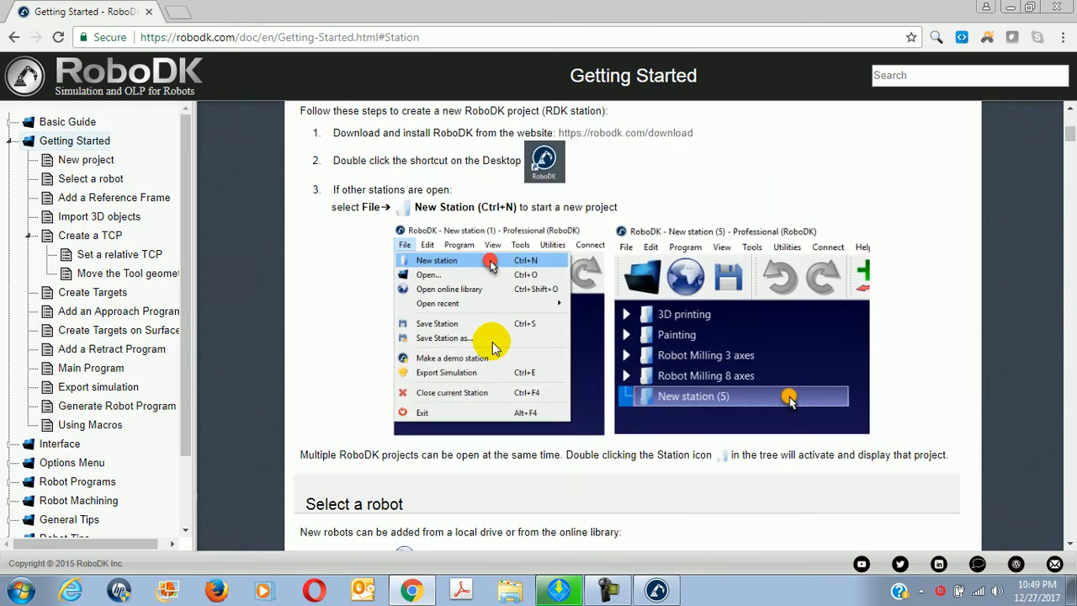
{"action": "left_click", "coordinate": [494, 346]}
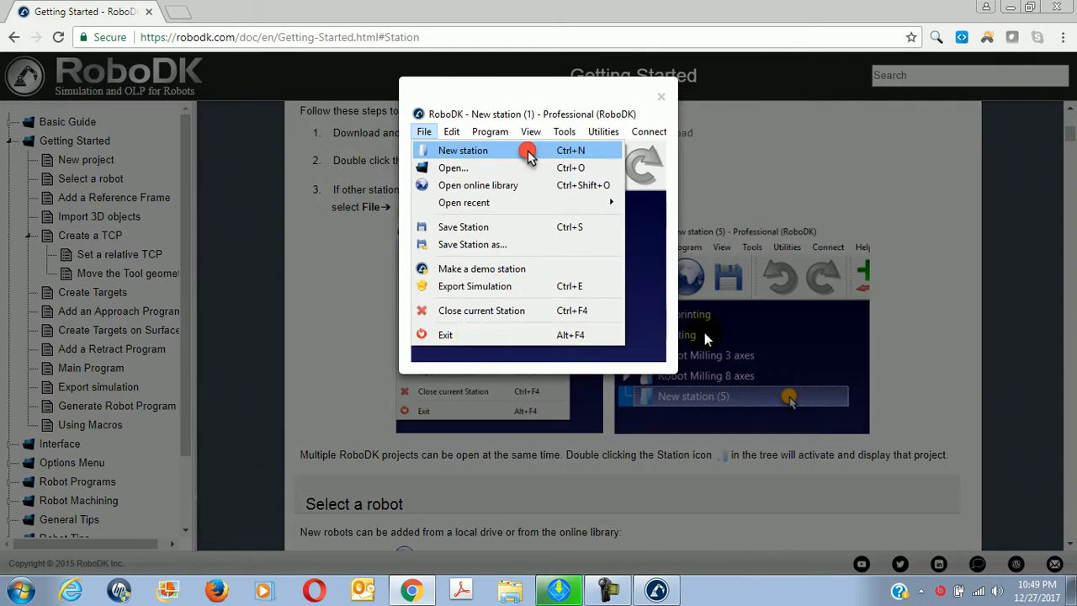
{"action": "left_click", "coordinate": [704, 332]}
{"action": "left_click", "coordinate": [710, 336]}
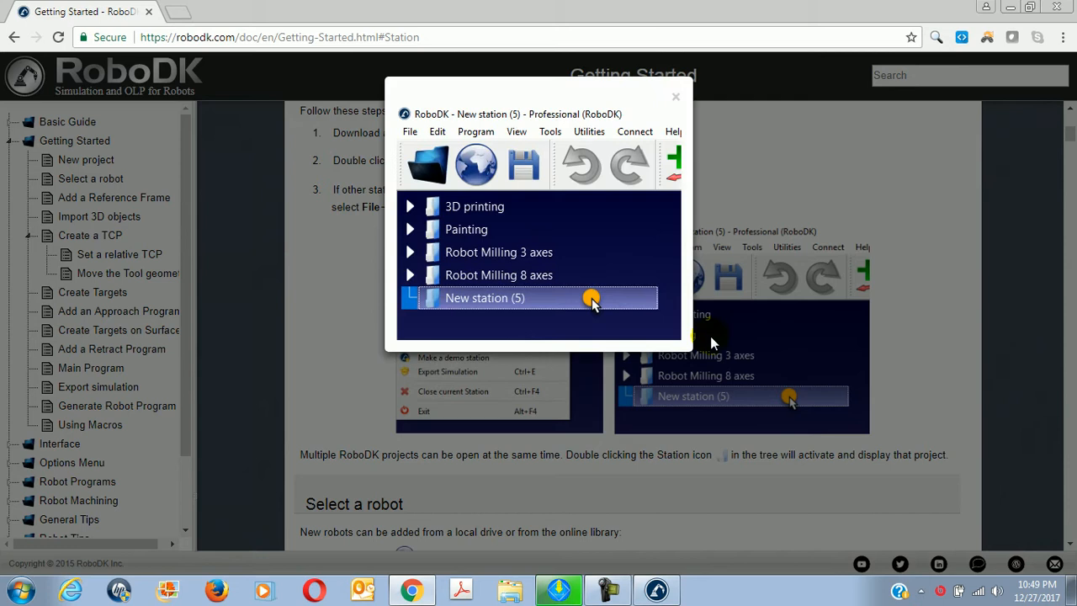
{"action": "left_click", "coordinate": [710, 336]}
Read the Select a robot section, switch to RoboDK, open the online library and show its brand filter choices
{"action": "scroll", "coordinate": [903, 358], "scroll_direction": "down", "scroll_amount": 4}
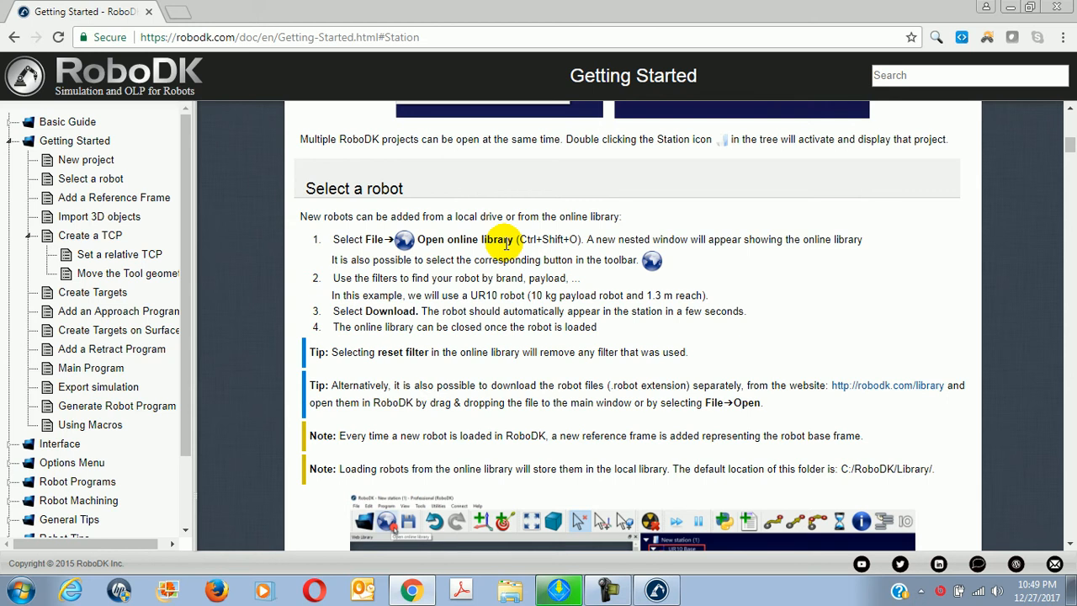
{"action": "left_click", "coordinate": [656, 588]}
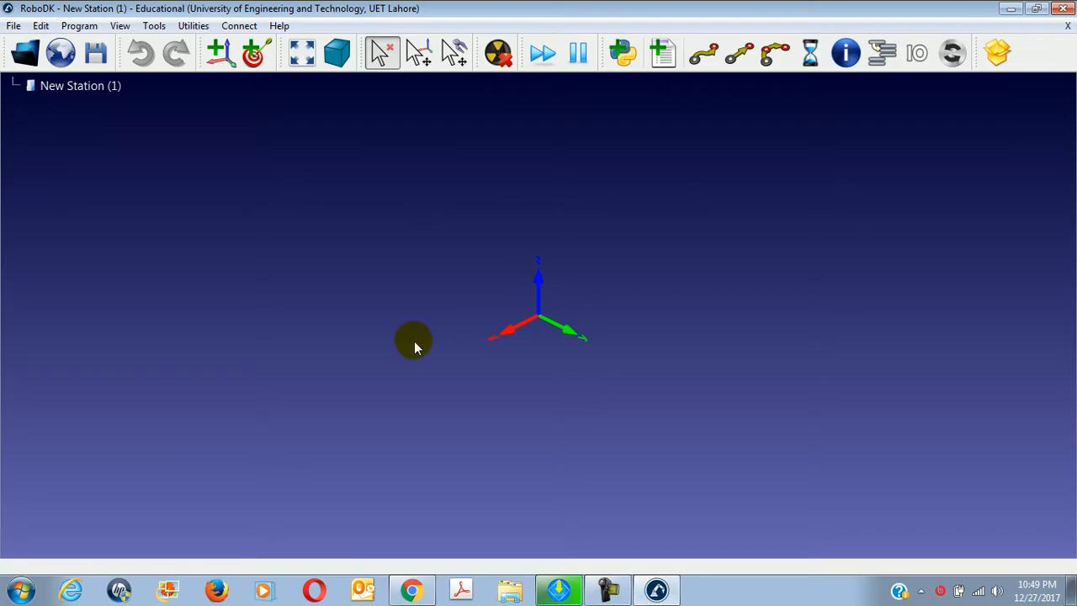
{"action": "left_click", "coordinate": [282, 26]}
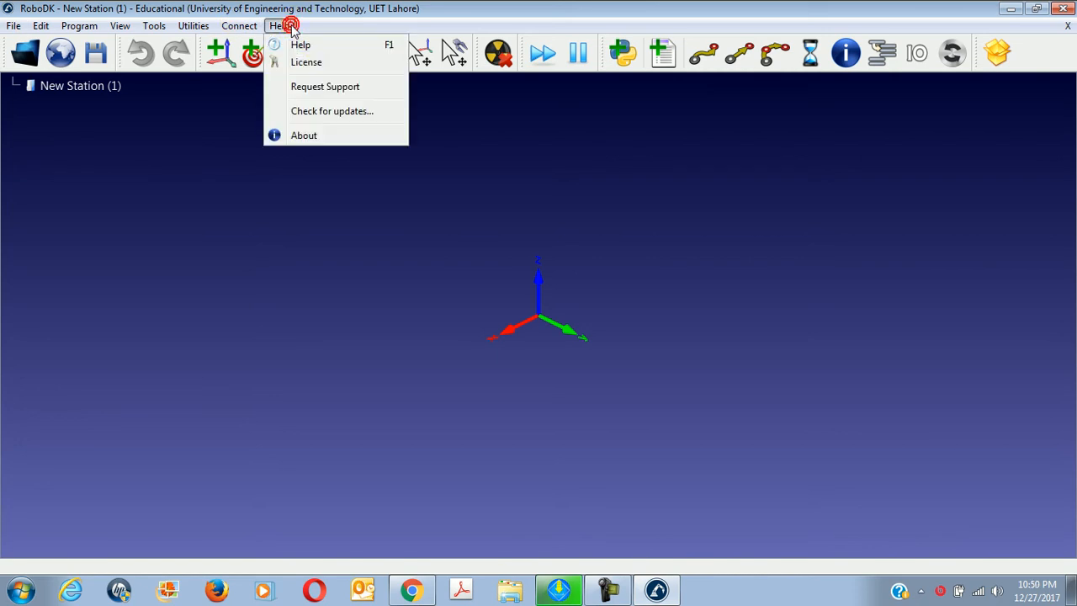
{"action": "left_click", "coordinate": [13, 26]}
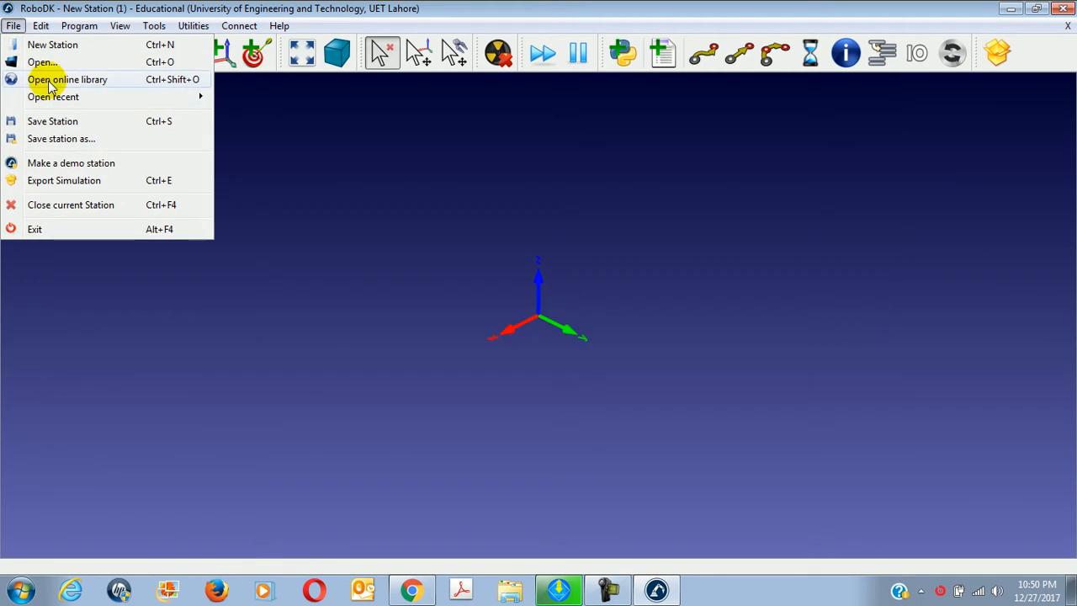
{"action": "left_click", "coordinate": [48, 82]}
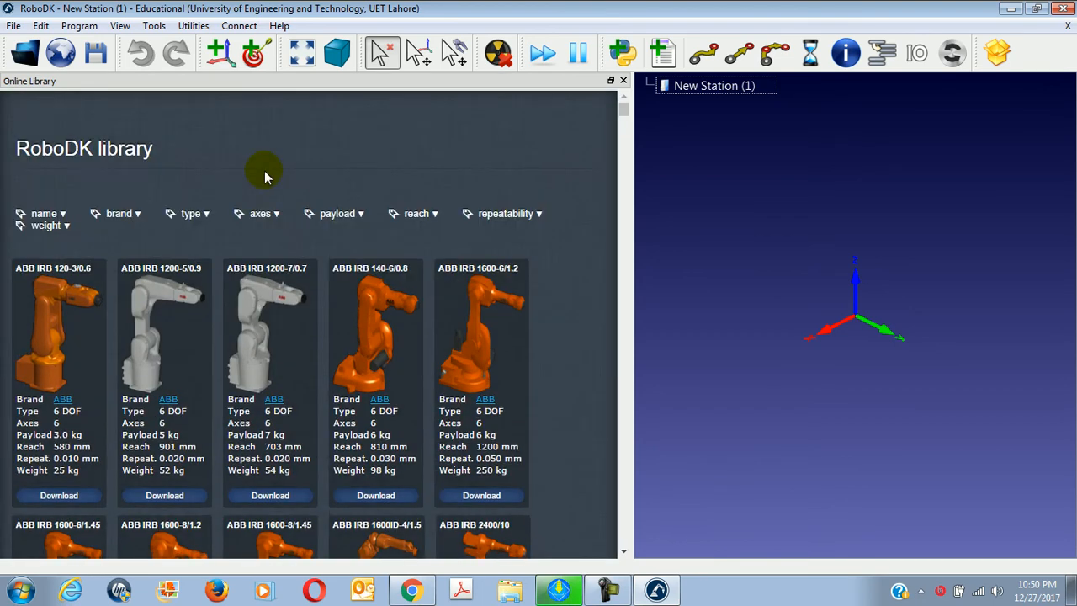
{"action": "left_click", "coordinate": [135, 216]}
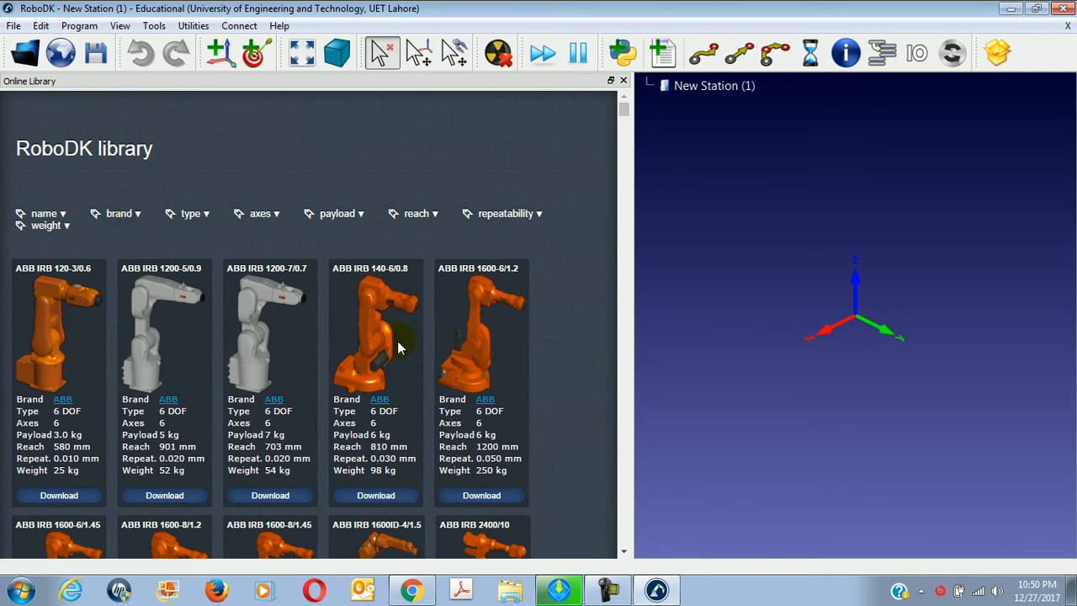
Switch to Chrome, open robodk.com in a new tab and go to the website's robot library
{"action": "left_click", "coordinate": [410, 588]}
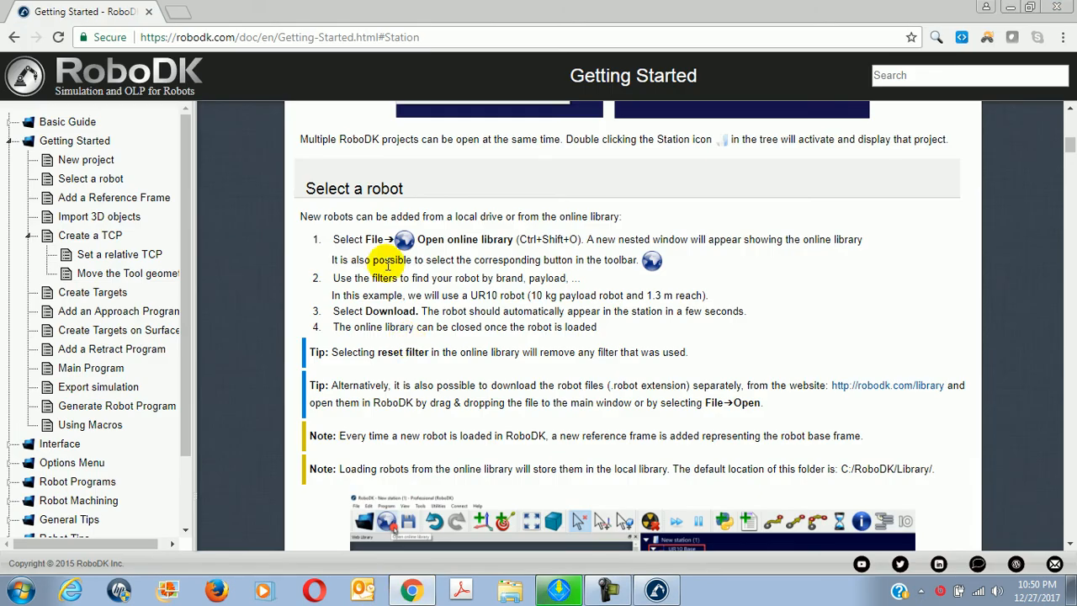
{"action": "left_click", "coordinate": [179, 11]}
{"action": "type", "text": "robo"}
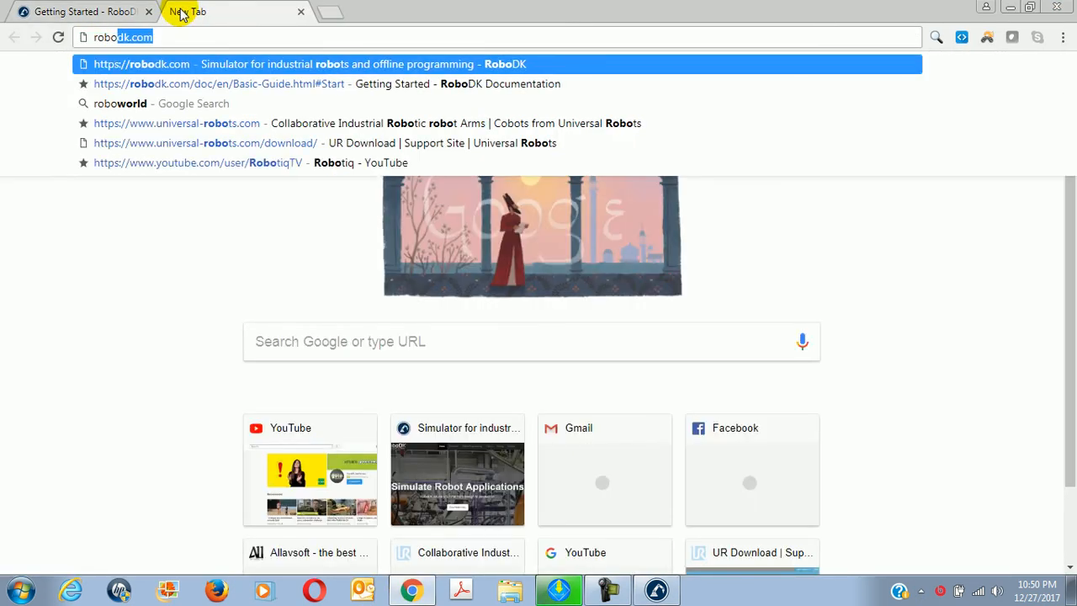
{"action": "type", "text": "dk"}
{"action": "key", "text": "Return"}
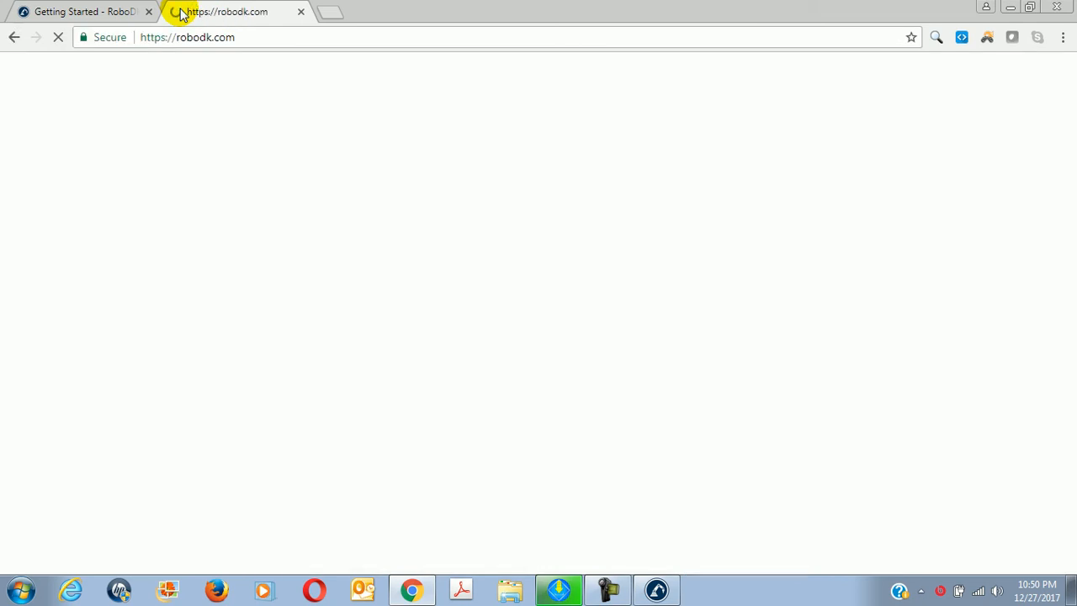
{"action": "left_click", "coordinate": [708, 86]}
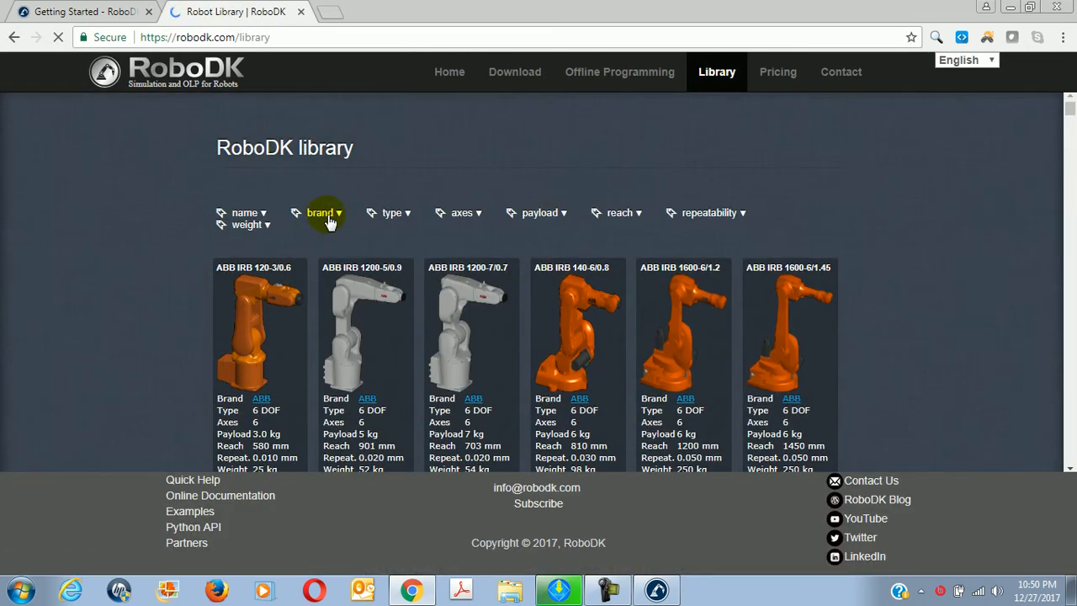
Filter the website's robot library by the brand Universal Robots, look over the robots and close the tab
{"action": "left_click", "coordinate": [328, 221]}
{"action": "scroll", "coordinate": [307, 305], "scroll_direction": "down", "scroll_amount": 8}
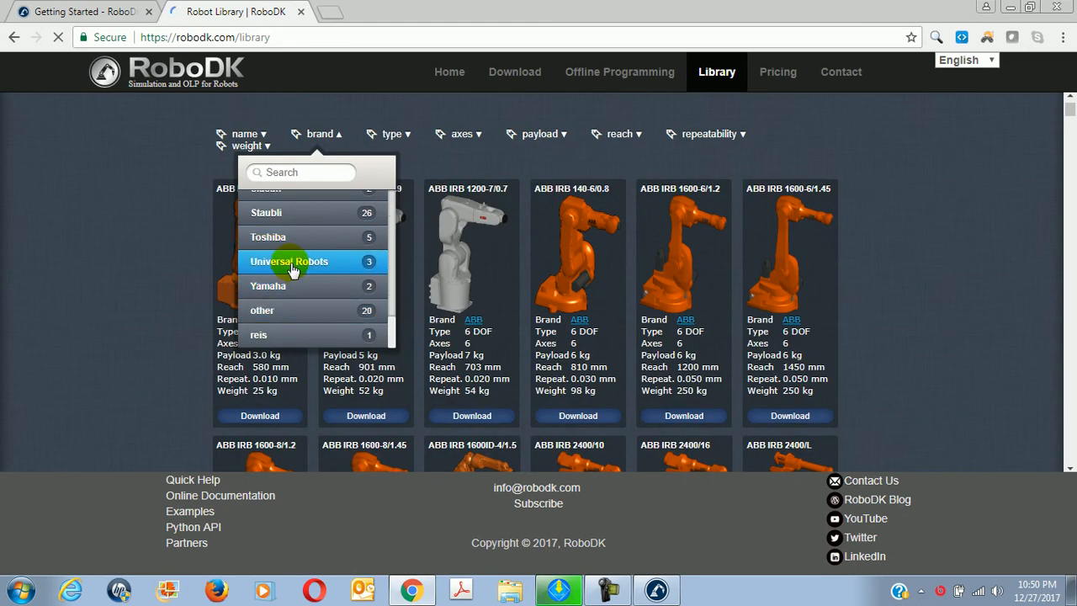
{"action": "left_click", "coordinate": [290, 262]}
{"action": "scroll", "coordinate": [415, 329], "scroll_direction": "down", "scroll_amount": 1}
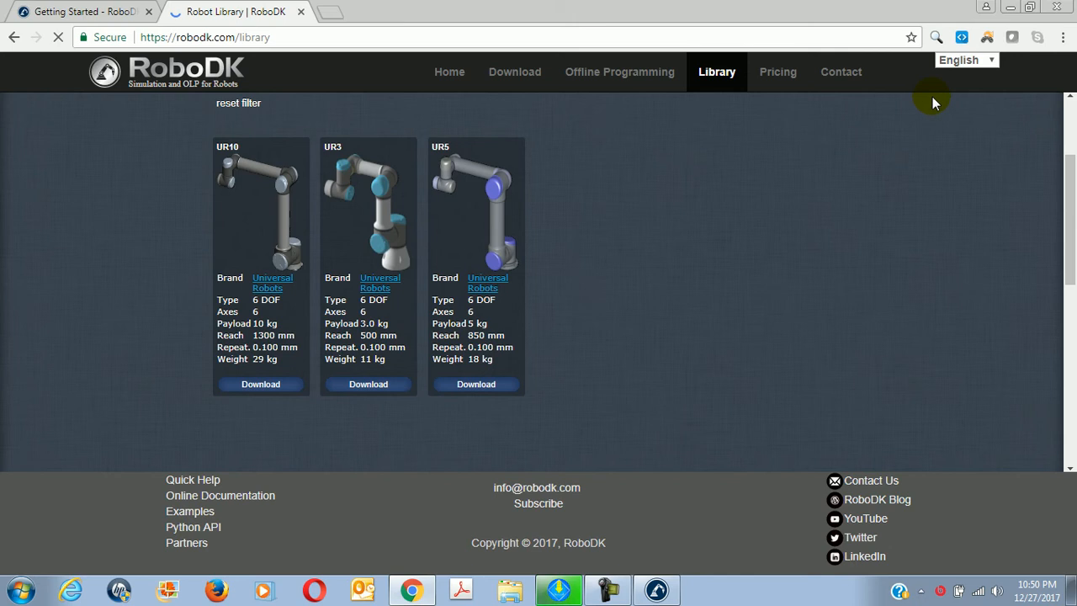
{"action": "left_click", "coordinate": [301, 10]}
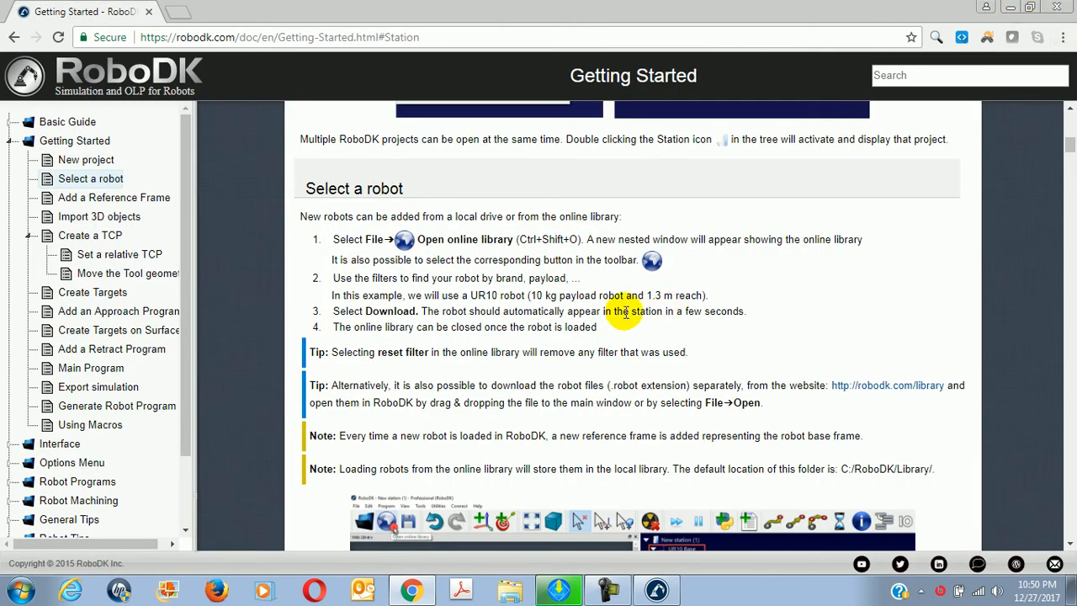
Read the rest of the Select a robot section and examine its enlarged UR10 screenshot
{"action": "scroll", "coordinate": [620, 353], "scroll_direction": "down", "scroll_amount": 2}
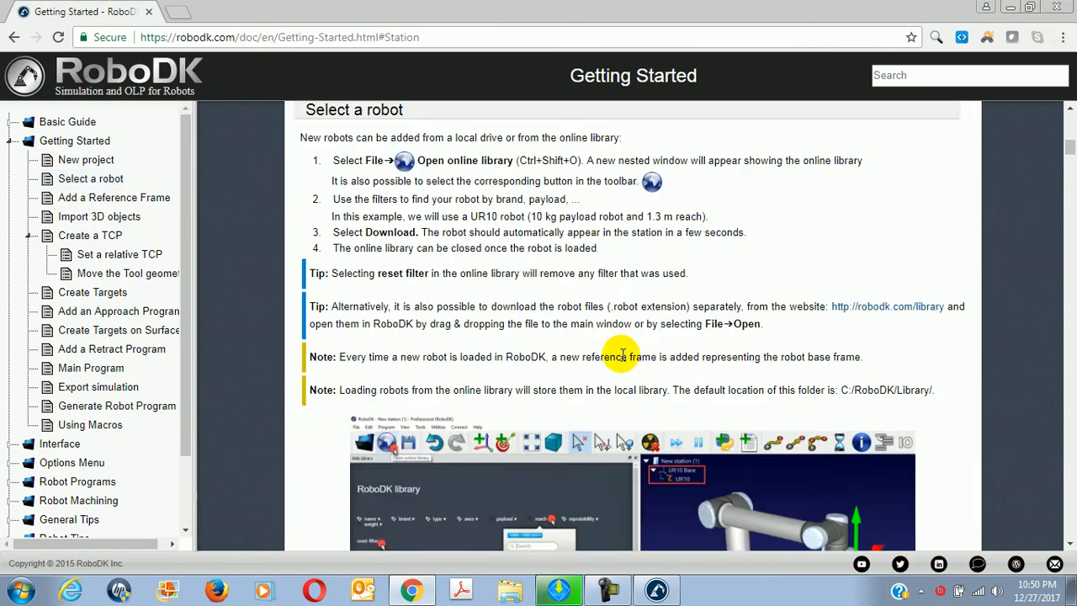
{"action": "scroll", "coordinate": [622, 357], "scroll_direction": "down", "scroll_amount": 2}
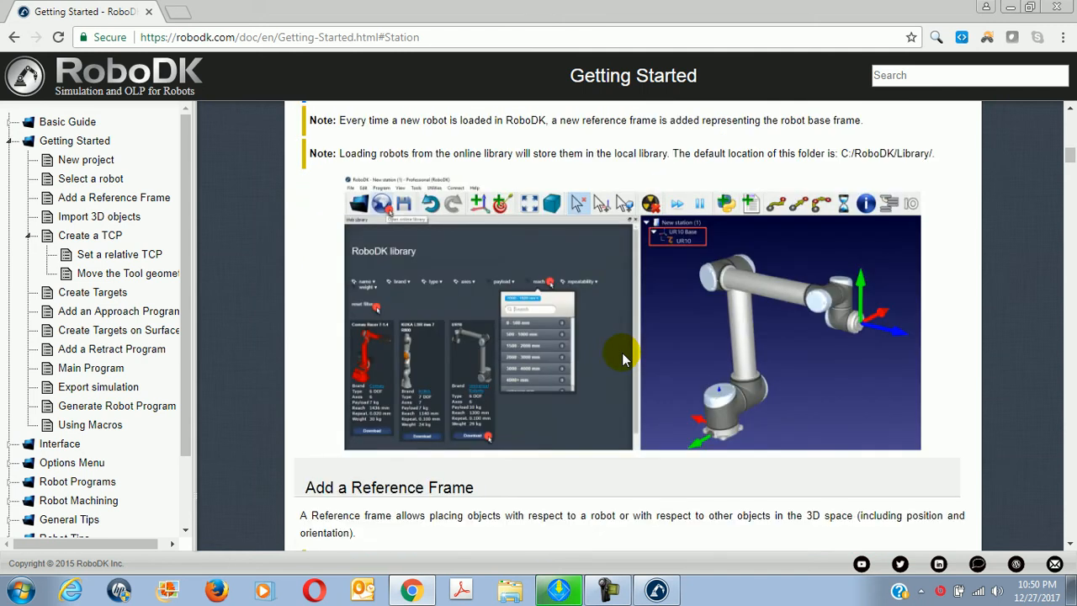
{"action": "scroll", "coordinate": [621, 357], "scroll_direction": "down", "scroll_amount": 1}
{"action": "left_click", "coordinate": [645, 198]}
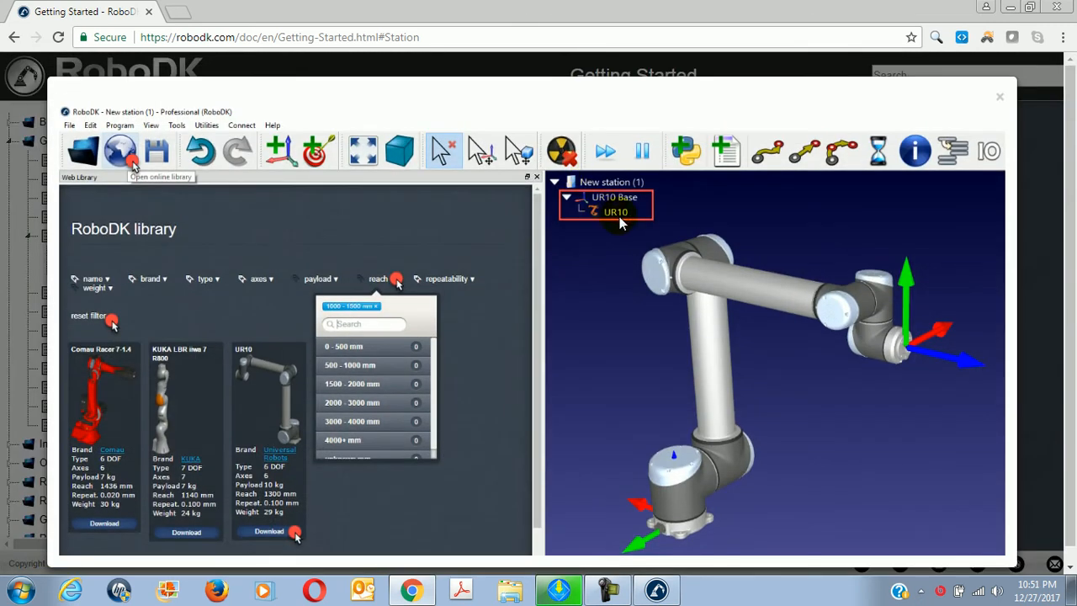
{"action": "left_click", "coordinate": [616, 364]}
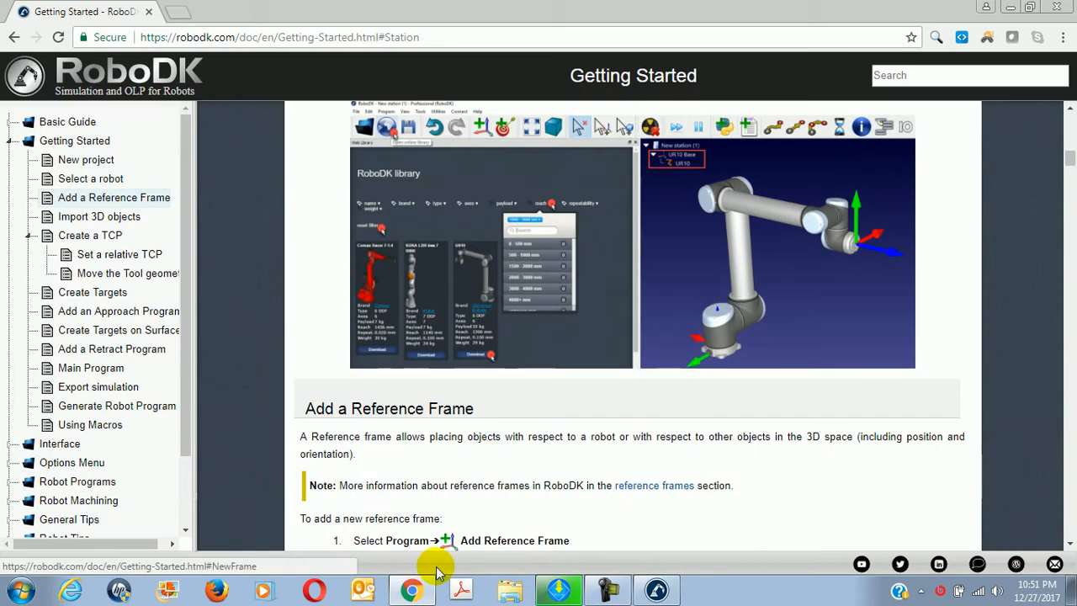
Switch to RoboDK, close the online library and add UR5.robot from the local Library folder to the new station
{"action": "left_click", "coordinate": [649, 591]}
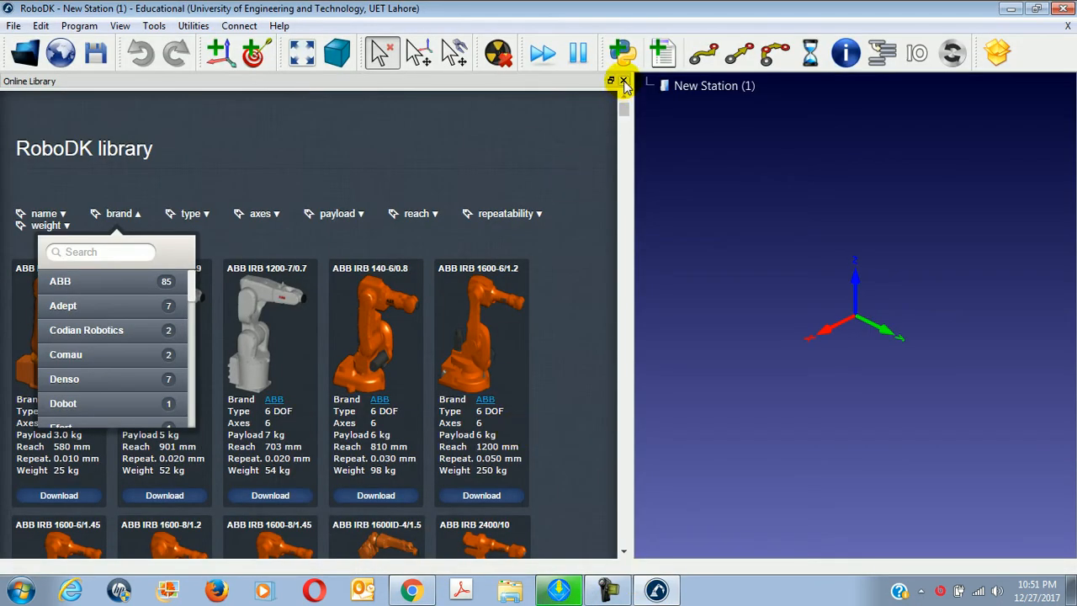
{"action": "left_click", "coordinate": [624, 81]}
{"action": "right_click", "coordinate": [56, 87]}
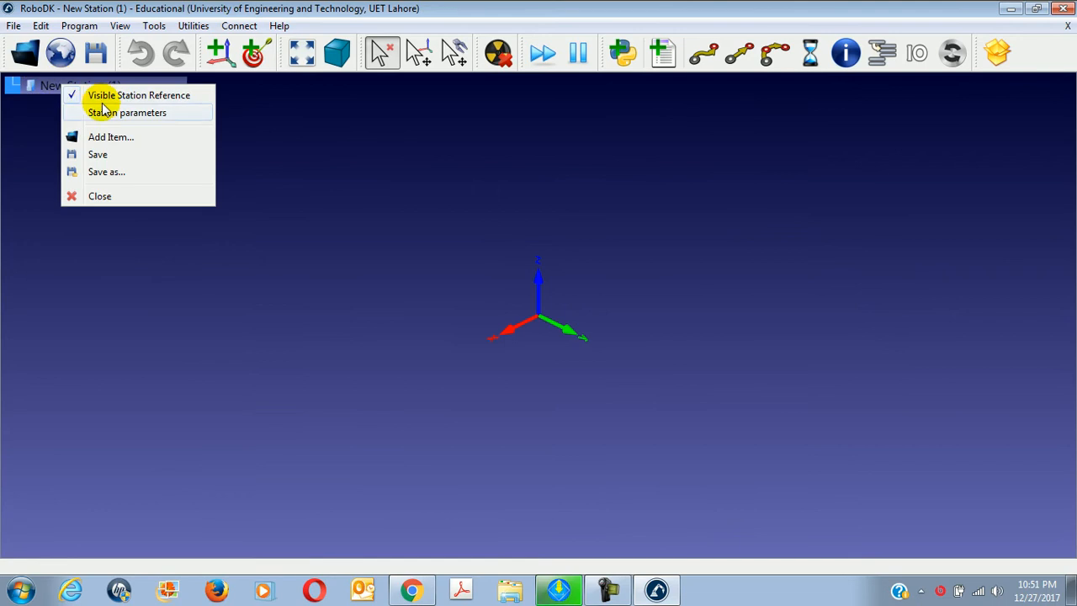
{"action": "left_click", "coordinate": [109, 137]}
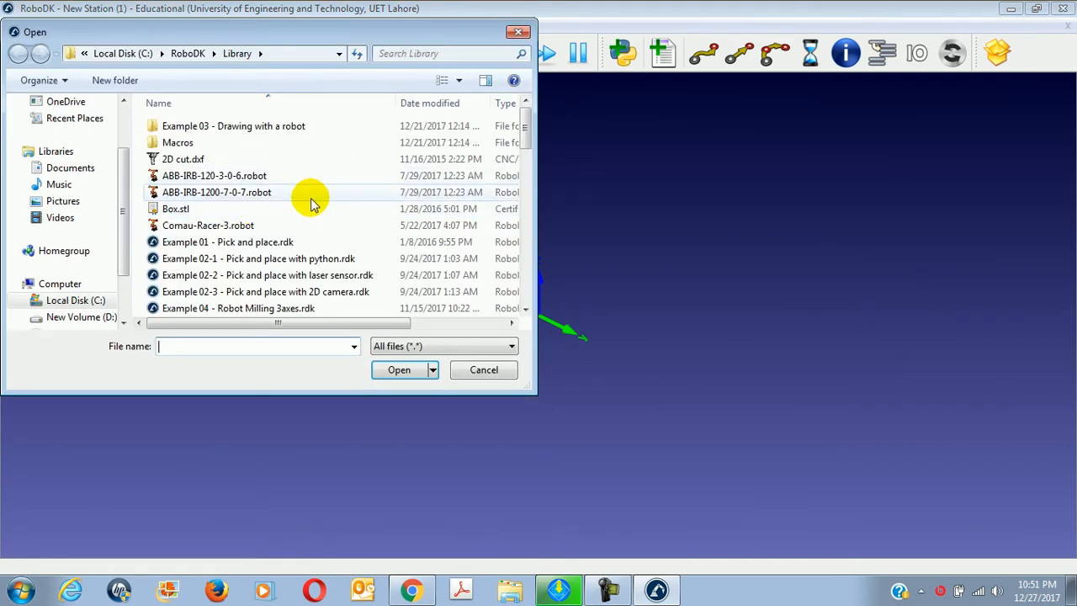
{"action": "left_click", "coordinate": [277, 242]}
{"action": "scroll", "coordinate": [279, 243], "scroll_direction": "down", "scroll_amount": 10}
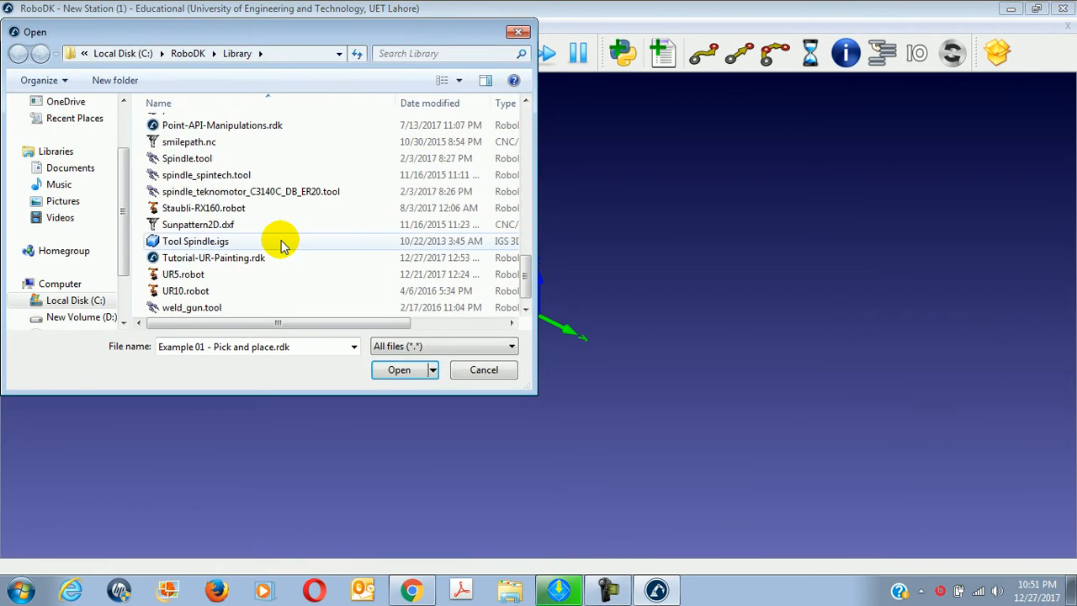
{"action": "double_click", "coordinate": [185, 275]}
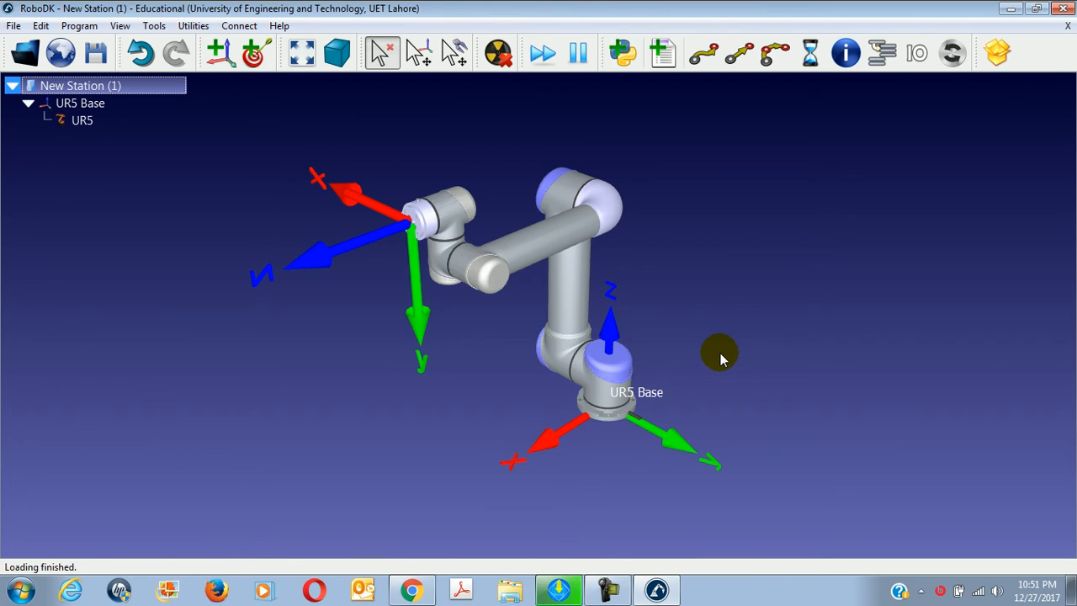
Inspect the UR5 from another angle, select it by its tool frame's Z, Y and X axes and clear the selection
{"action": "right_click_drag", "start_coordinate": [719, 358], "coordinate": [692, 353]}
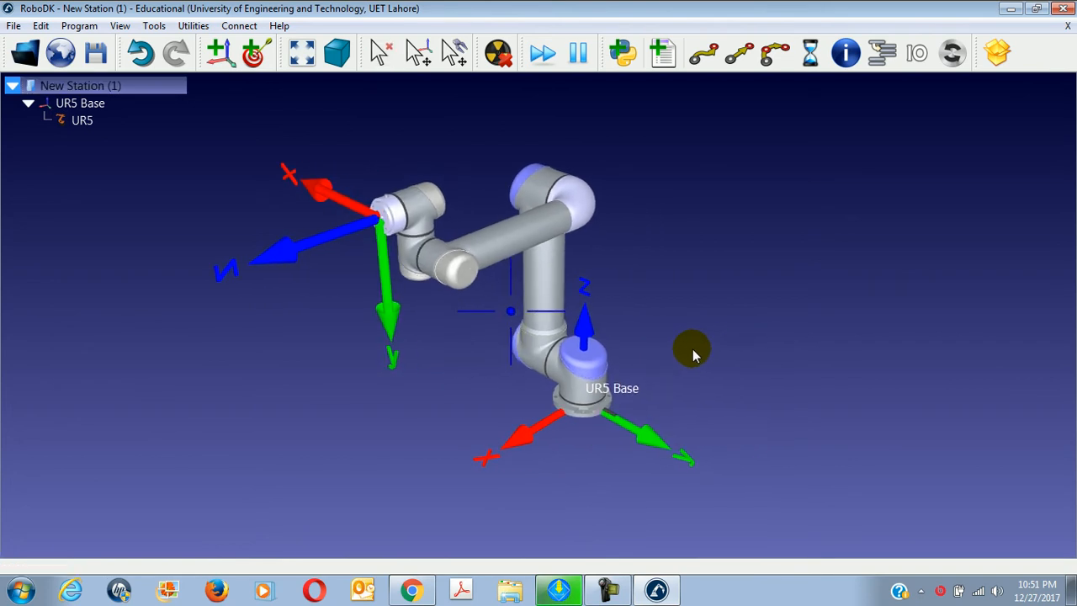
{"action": "left_click_drag", "start_coordinate": [725, 353], "coordinate": [790, 371]}
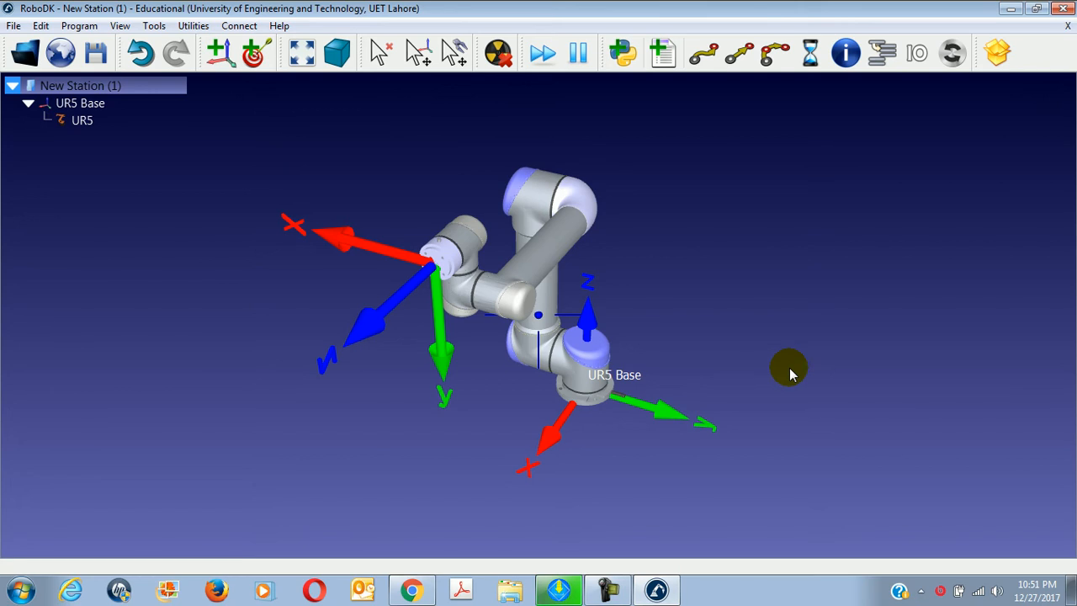
{"action": "right_click_drag", "start_coordinate": [789, 368], "coordinate": [789, 369]}
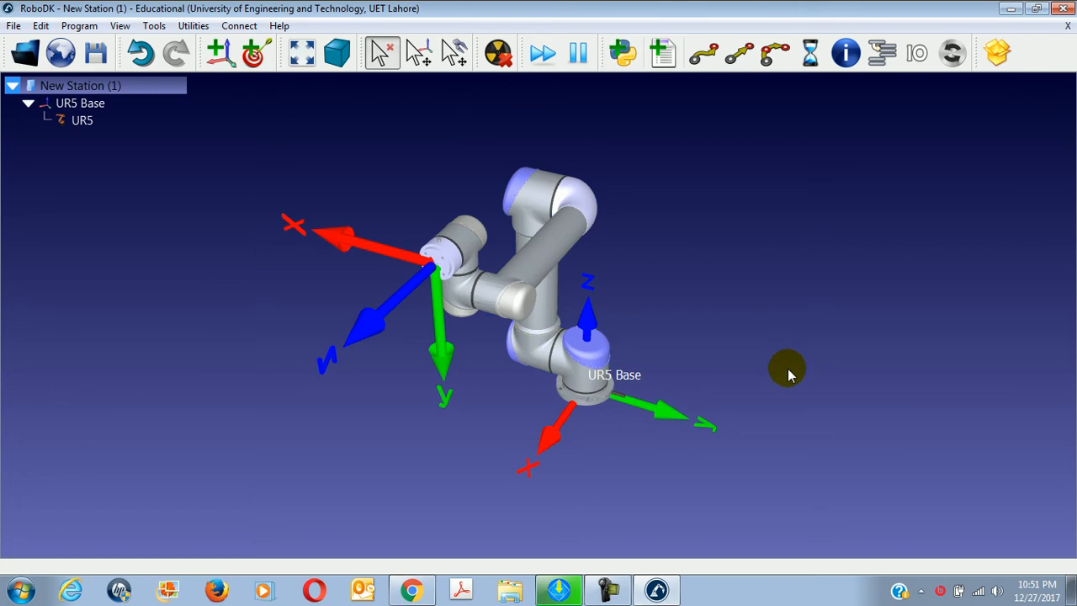
{"action": "left_click", "coordinate": [387, 315]}
{"action": "left_click", "coordinate": [372, 314]}
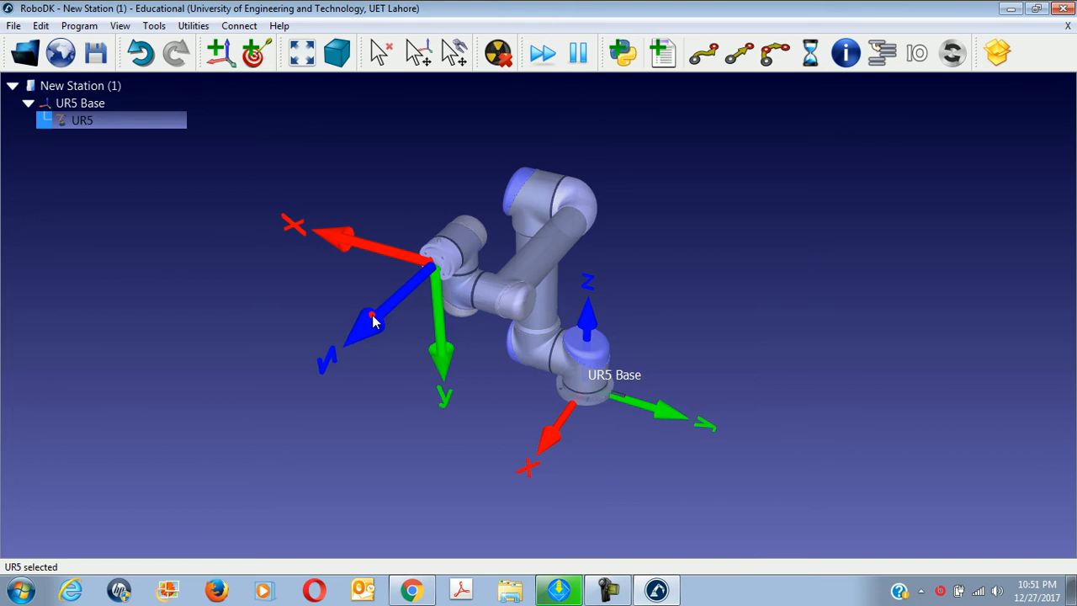
{"action": "left_click", "coordinate": [441, 335]}
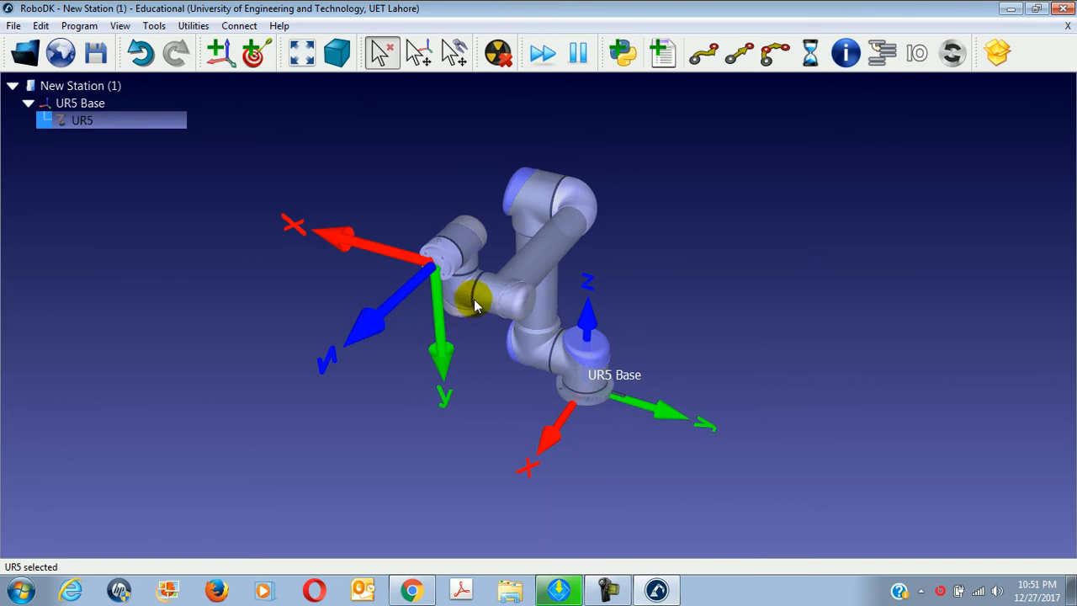
{"action": "left_click", "coordinate": [407, 251]}
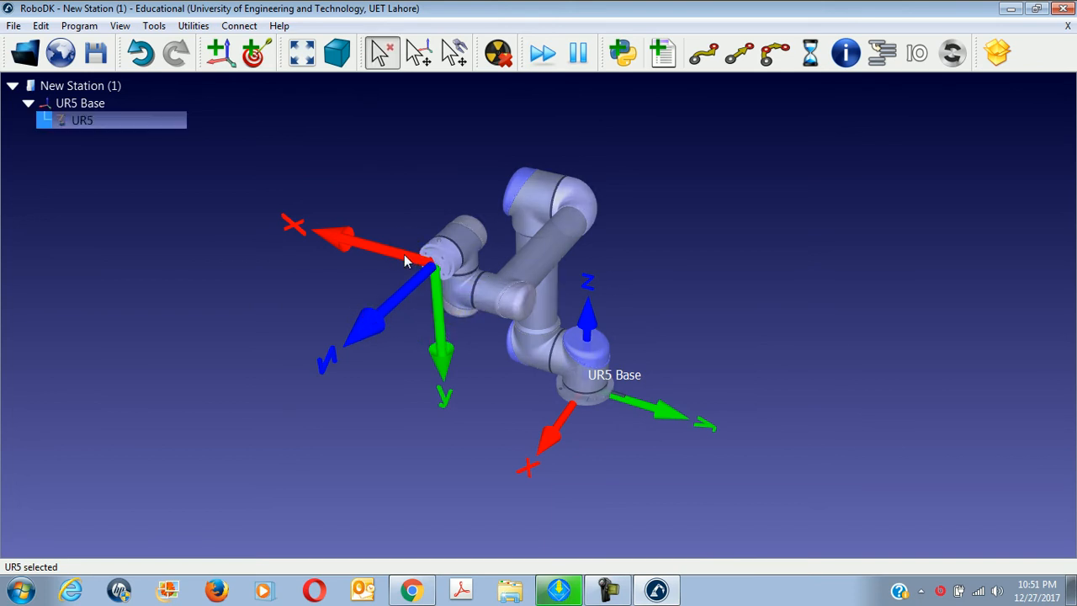
{"action": "left_click", "coordinate": [633, 282]}
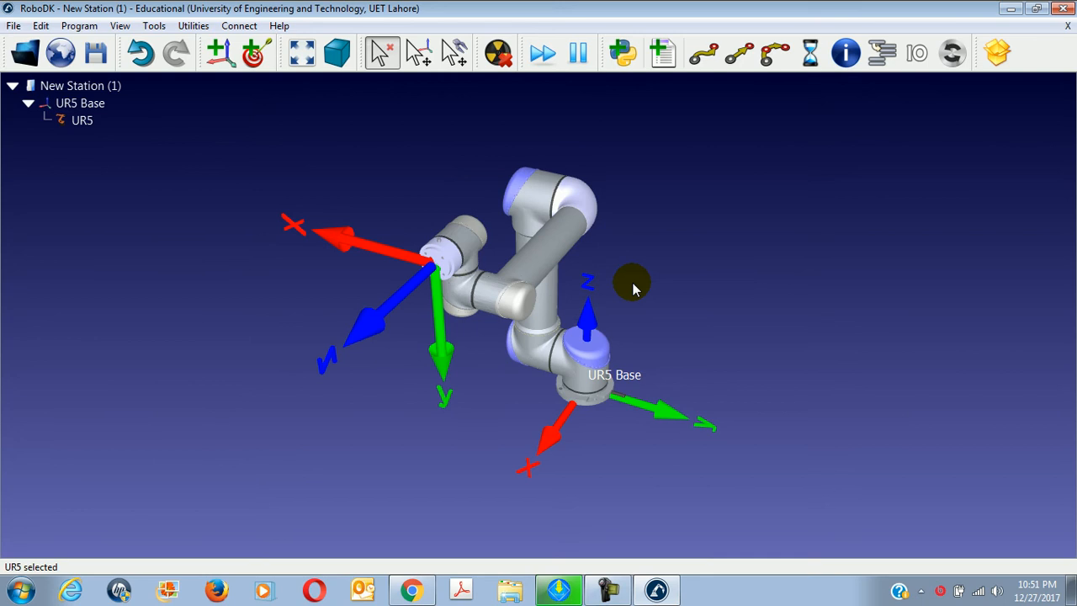
Move the UR5's tool frame a short distance with its translation handles to jog the arm
{"action": "key", "text": "alt"}
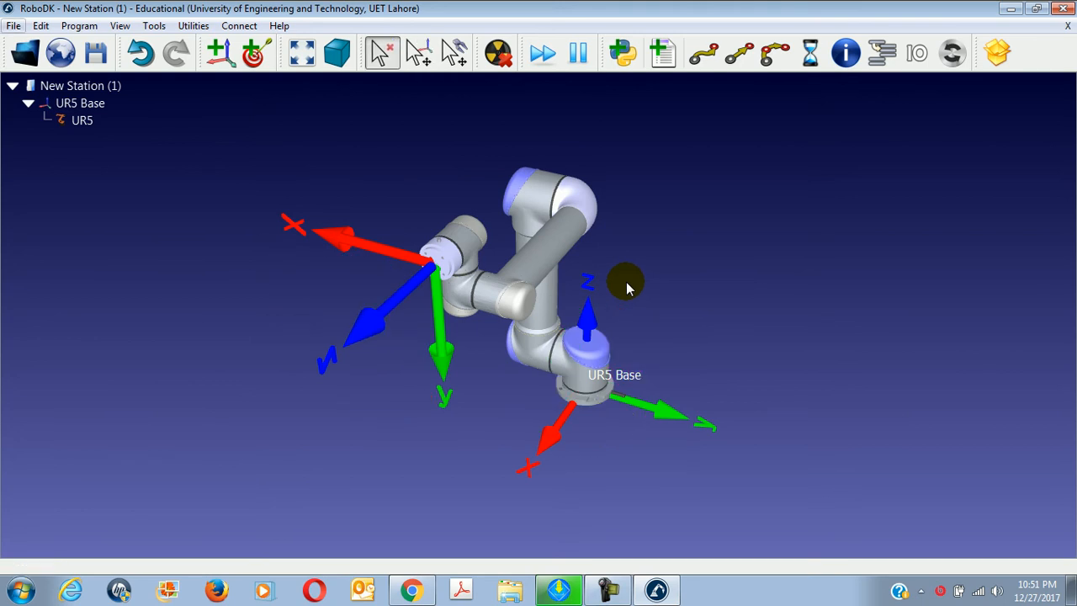
{"action": "key", "text": "alt"}
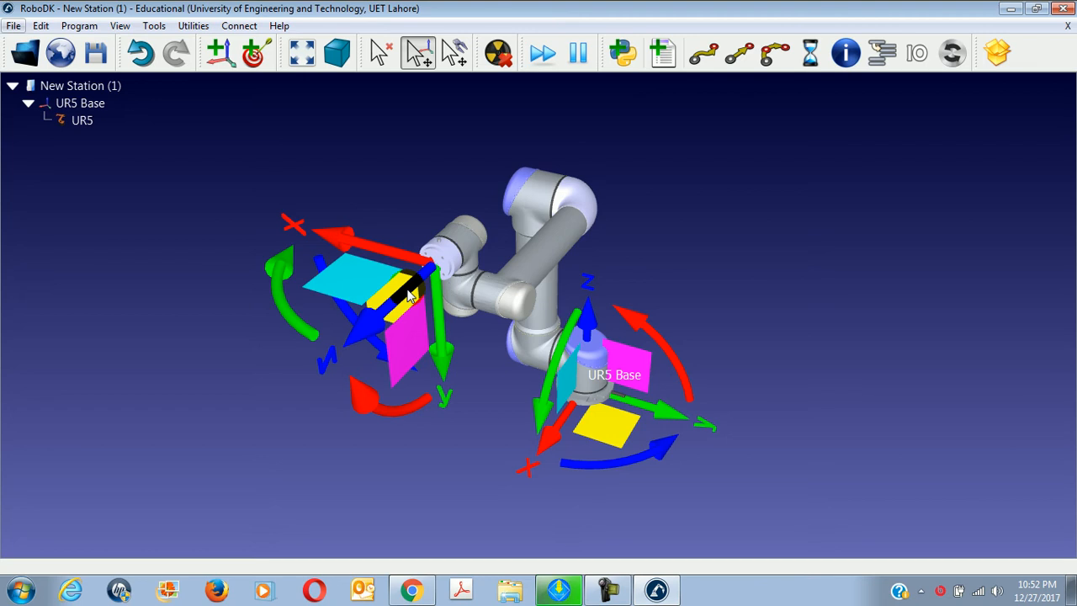
{"action": "mouse_move", "coordinate": [409, 294]}
{"action": "left_mouse_down"}
{"action": "mouse_move", "coordinate": [371, 338]}
{"action": "mouse_move", "coordinate": [404, 282]}
{"action": "mouse_move", "coordinate": [454, 252]}
{"action": "mouse_move", "coordinate": [626, 66]}
{"action": "mouse_move", "coordinate": [589, 95]}
{"action": "mouse_move", "coordinate": [504, 240]}
{"action": "mouse_move", "coordinate": [341, 387]}
{"action": "mouse_move", "coordinate": [308, 437]}
{"action": "mouse_move", "coordinate": [411, 307]}
{"action": "left_mouse_up"}
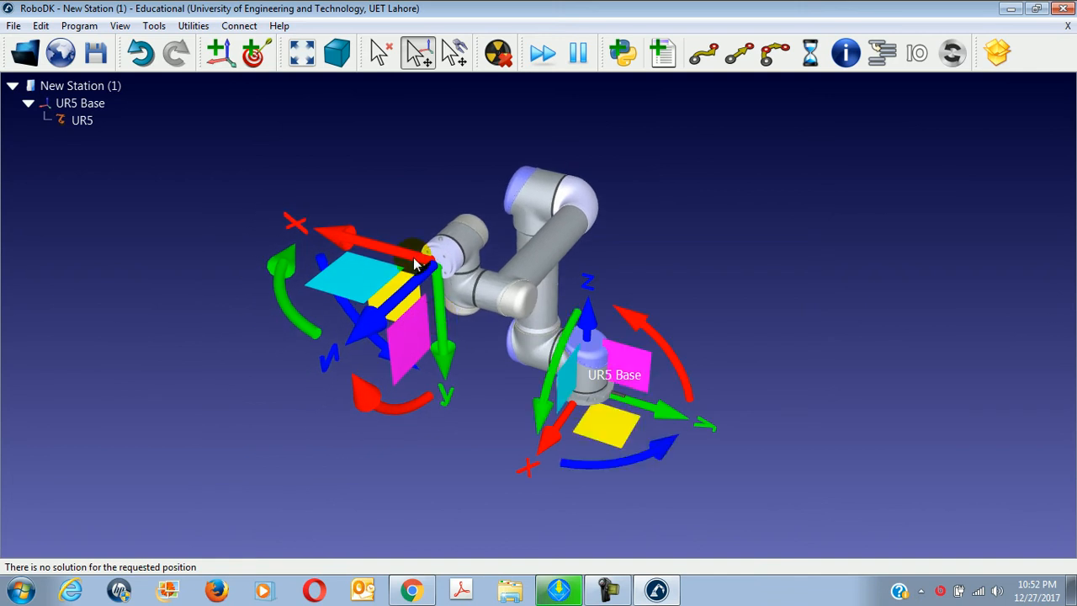
{"action": "left_click_drag", "start_coordinate": [414, 264], "coordinate": [462, 307]}
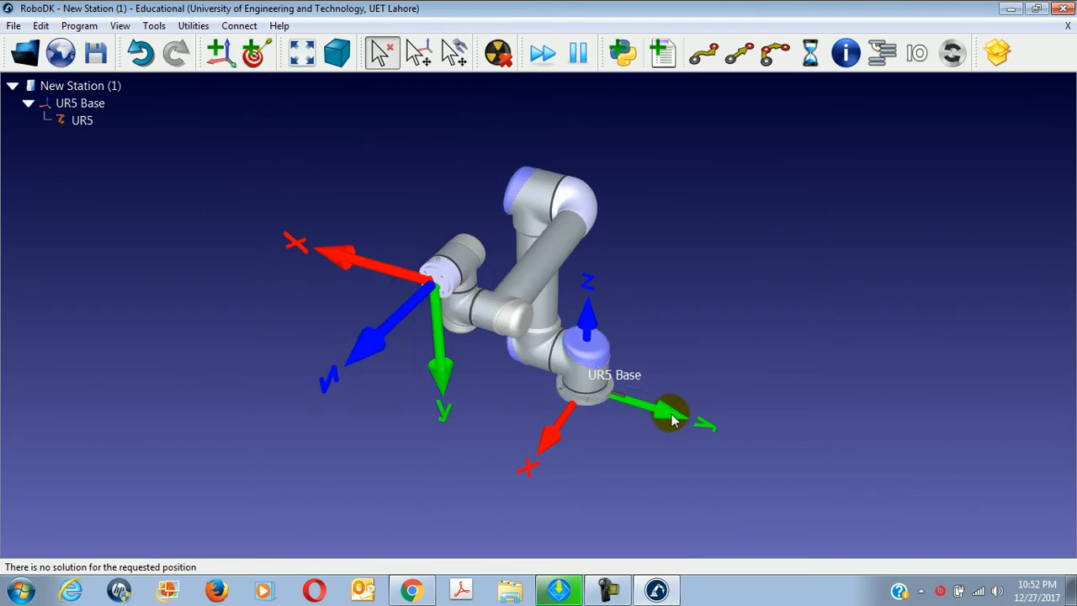
{"action": "key", "text": "alt"}
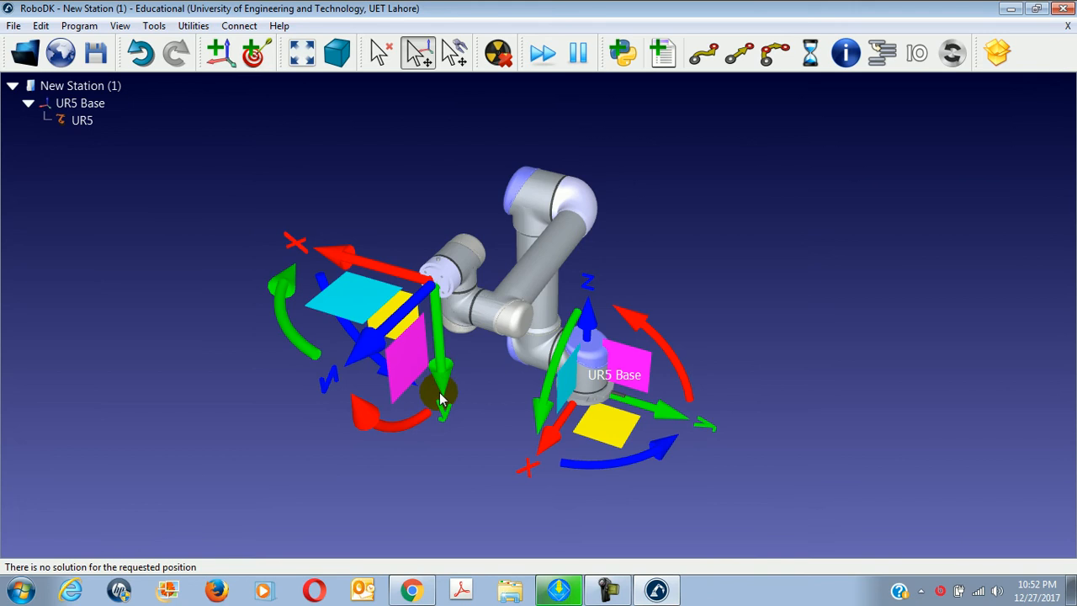
{"action": "left_click_drag", "start_coordinate": [399, 475], "coordinate": [441, 481]}
{"action": "key", "text": "alt"}
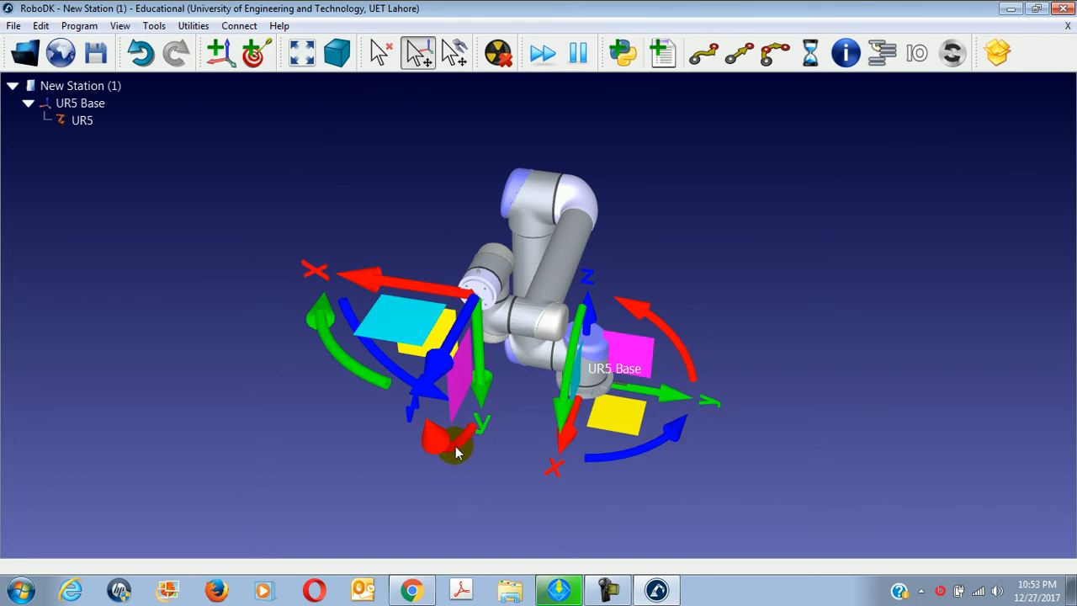
Switch to Chrome, read the axis colours in the Add a Reference Frame section and return to RoboDK
{"action": "left_click", "coordinate": [411, 589]}
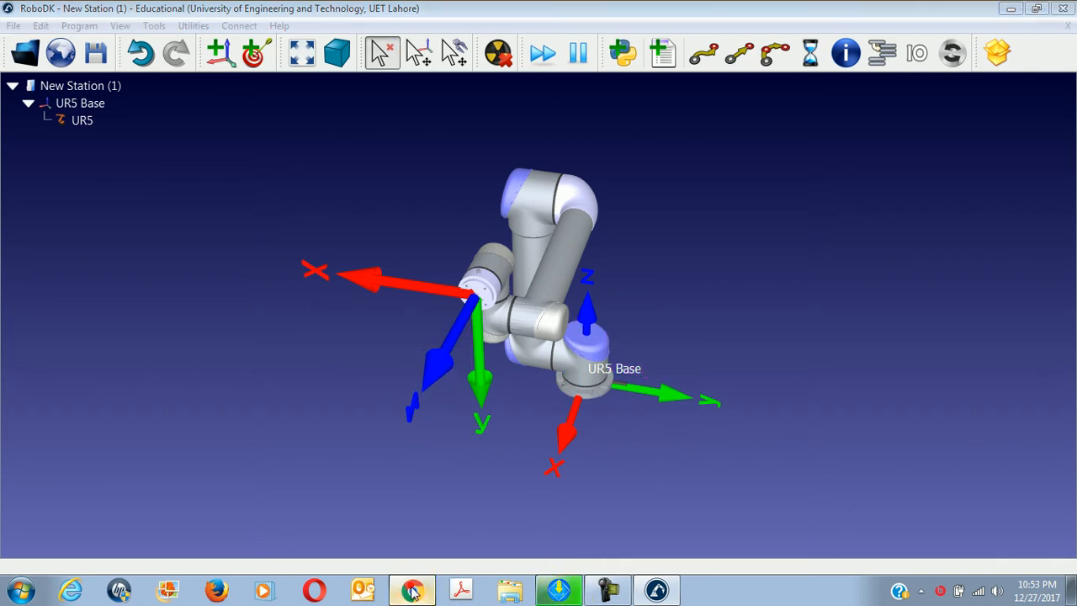
{"action": "scroll", "coordinate": [547, 320], "scroll_direction": "down", "scroll_amount": 3}
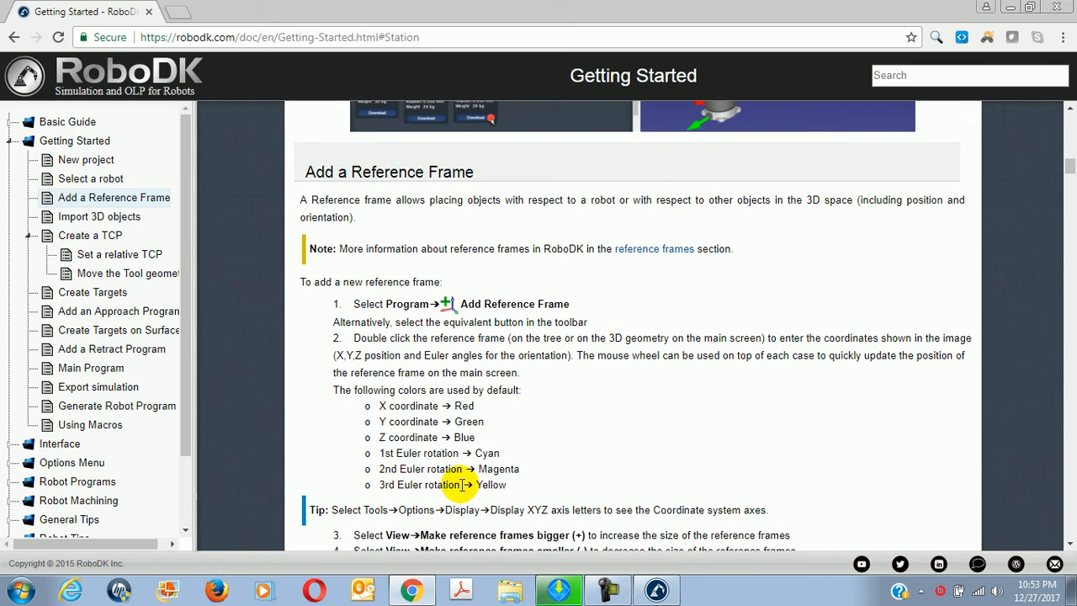
{"action": "left_click", "coordinate": [658, 591]}
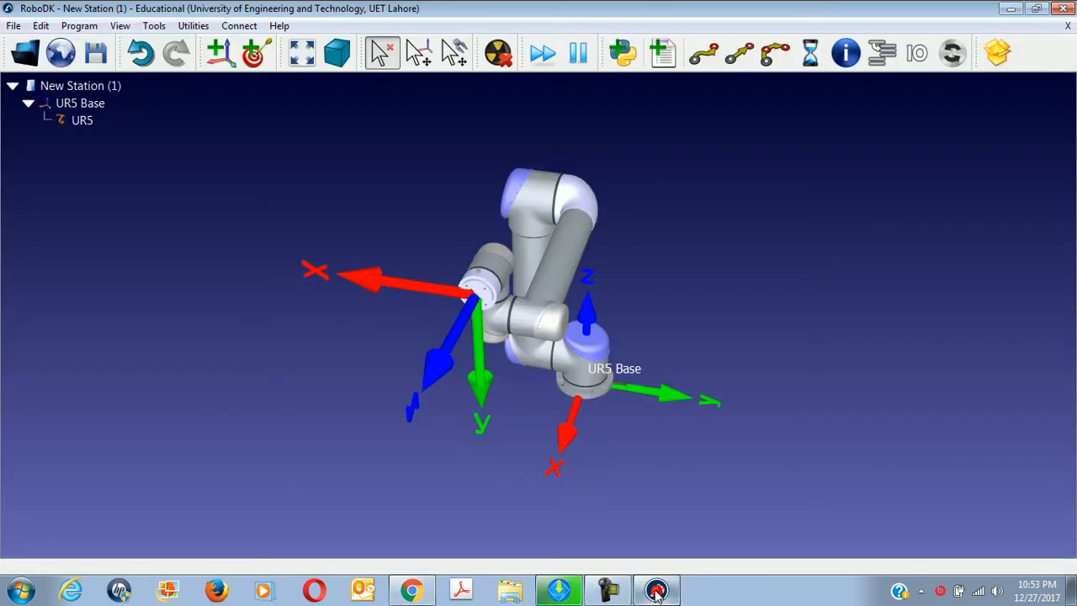
Rotate the UR5's tool frame slightly about its X, Y and Z axes, and leave the robot's panel closed
{"action": "key", "text": "alt"}
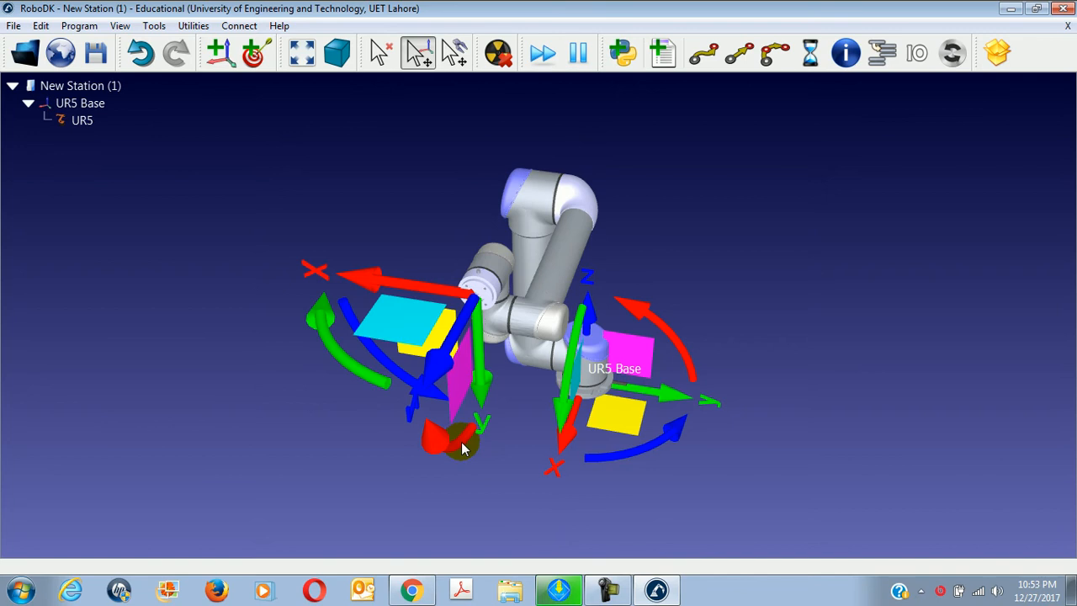
{"action": "left_click_drag", "start_coordinate": [460, 443], "coordinate": [416, 437]}
{"action": "key", "text": "alt"}
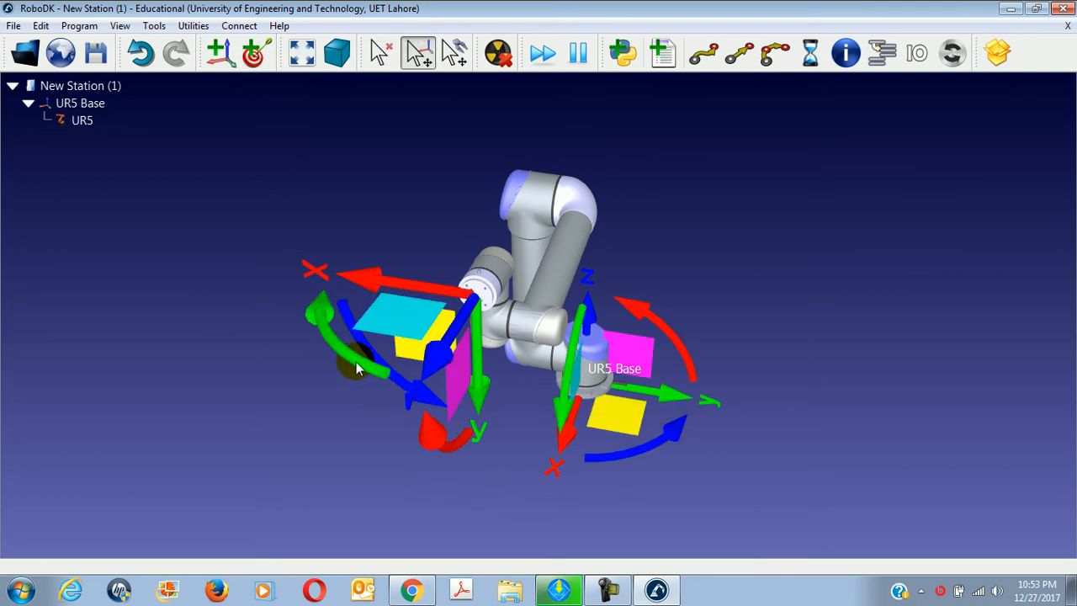
{"action": "mouse_move", "coordinate": [357, 368]}
{"action": "left_mouse_down"}
{"action": "mouse_move", "coordinate": [360, 348]}
{"action": "mouse_move", "coordinate": [329, 322]}
{"action": "mouse_move", "coordinate": [328, 290]}
{"action": "mouse_move", "coordinate": [308, 319]}
{"action": "mouse_move", "coordinate": [404, 413]}
{"action": "mouse_move", "coordinate": [336, 366]}
{"action": "mouse_move", "coordinate": [353, 365]}
{"action": "left_mouse_up"}
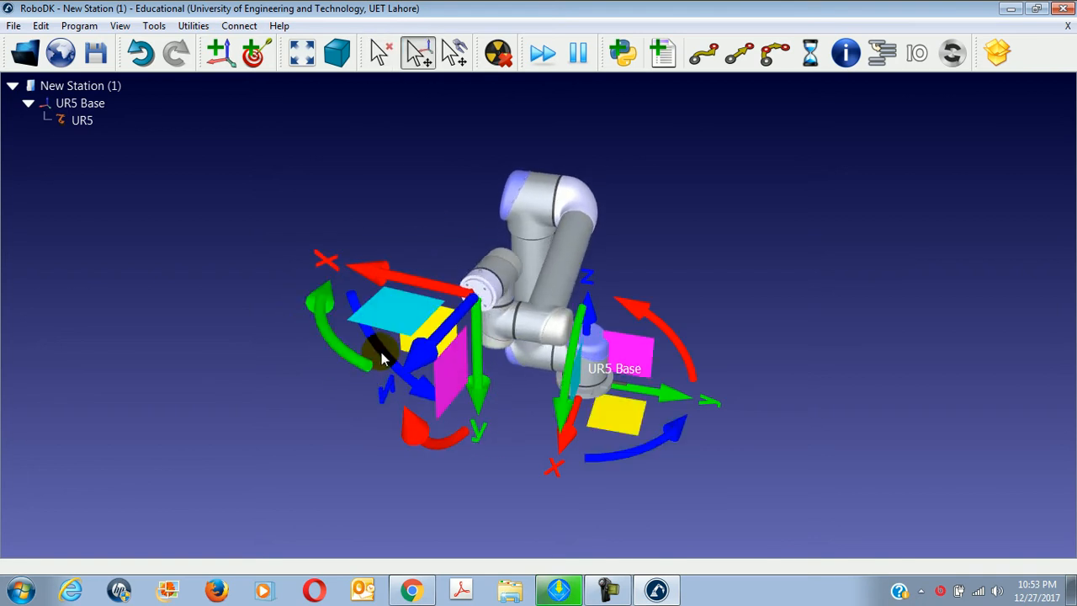
{"action": "double_click", "coordinate": [381, 347]}
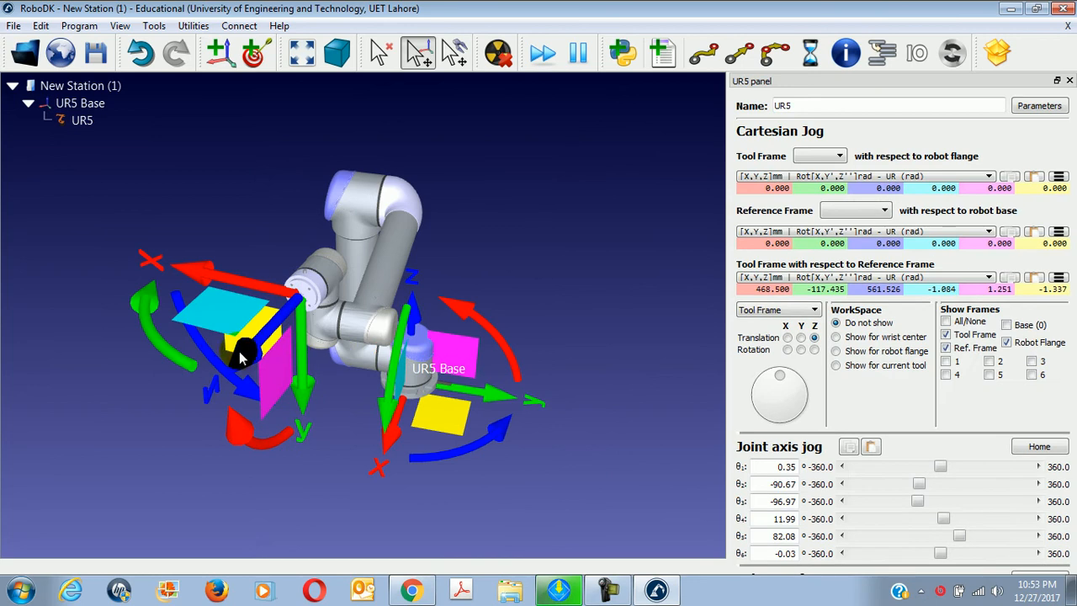
{"action": "left_click", "coordinate": [1069, 80]}
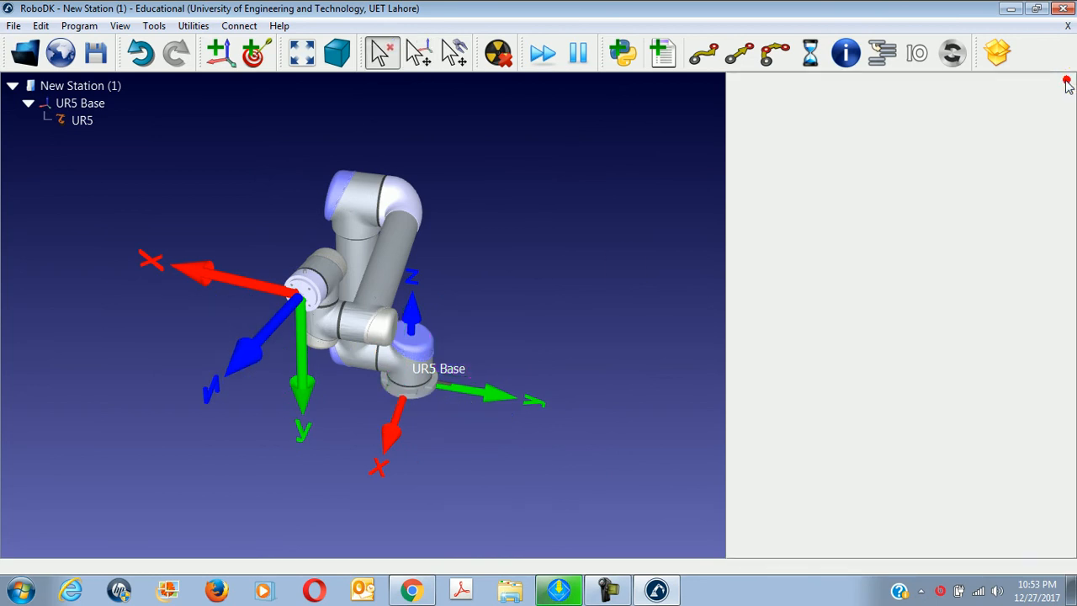
{"action": "mouse_move", "coordinate": [375, 343]}
{"action": "left_mouse_down"}
{"action": "mouse_move", "coordinate": [485, 407]}
{"action": "mouse_move", "coordinate": [391, 363]}
{"action": "mouse_move", "coordinate": [410, 370]}
{"action": "mouse_move", "coordinate": [381, 345]}
{"action": "left_mouse_up"}
{"action": "key", "text": "alt"}
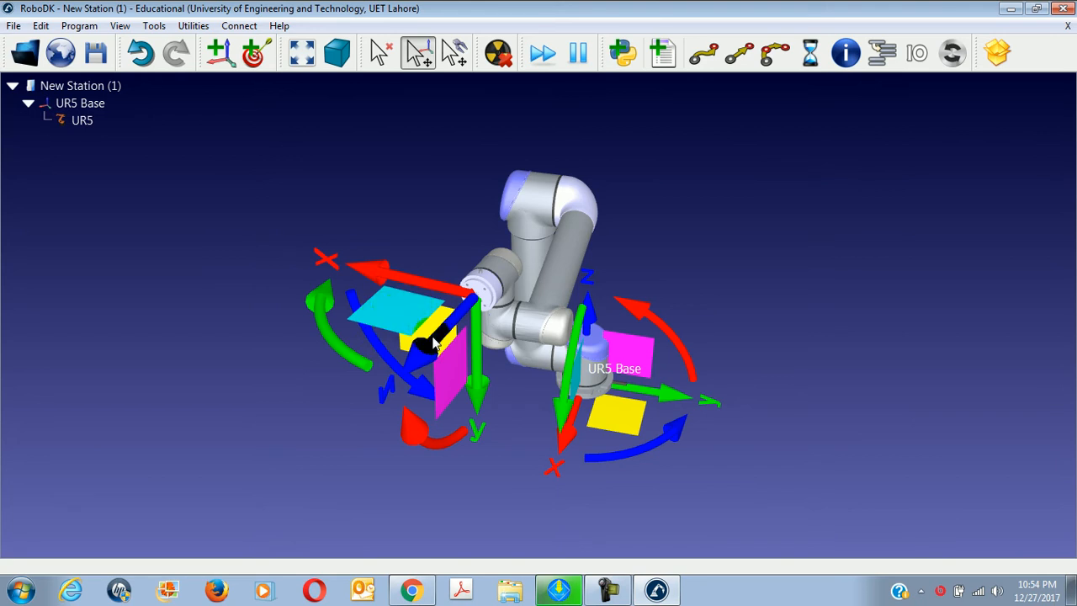
Glance at the guide in Chrome again, return to RoboDK and move the UR5's tool frame within its cyan and magenta planes
{"action": "left_click", "coordinate": [424, 594]}
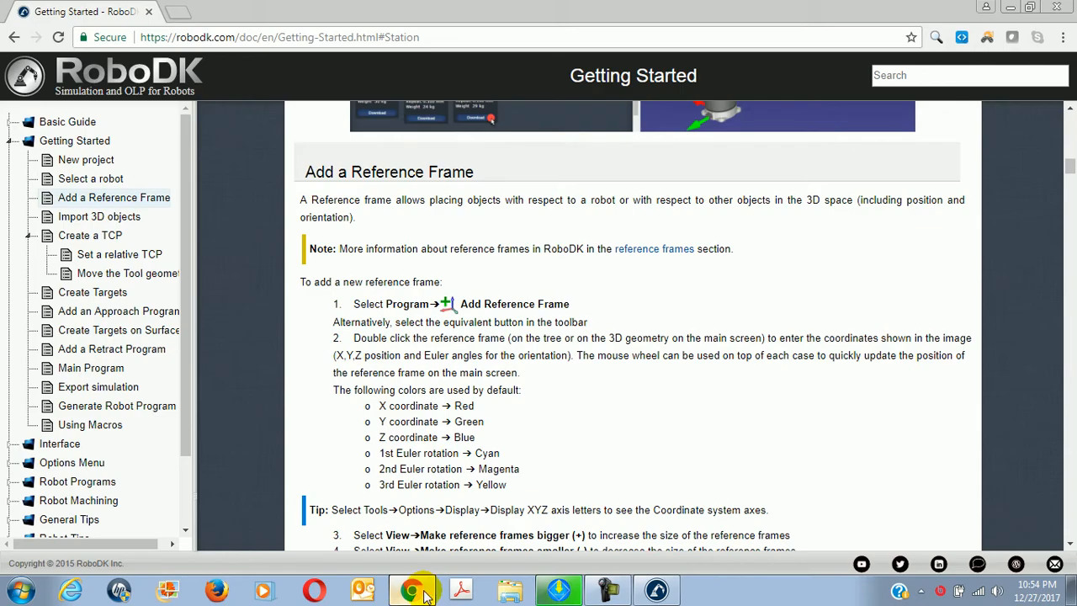
{"action": "left_click", "coordinate": [416, 593]}
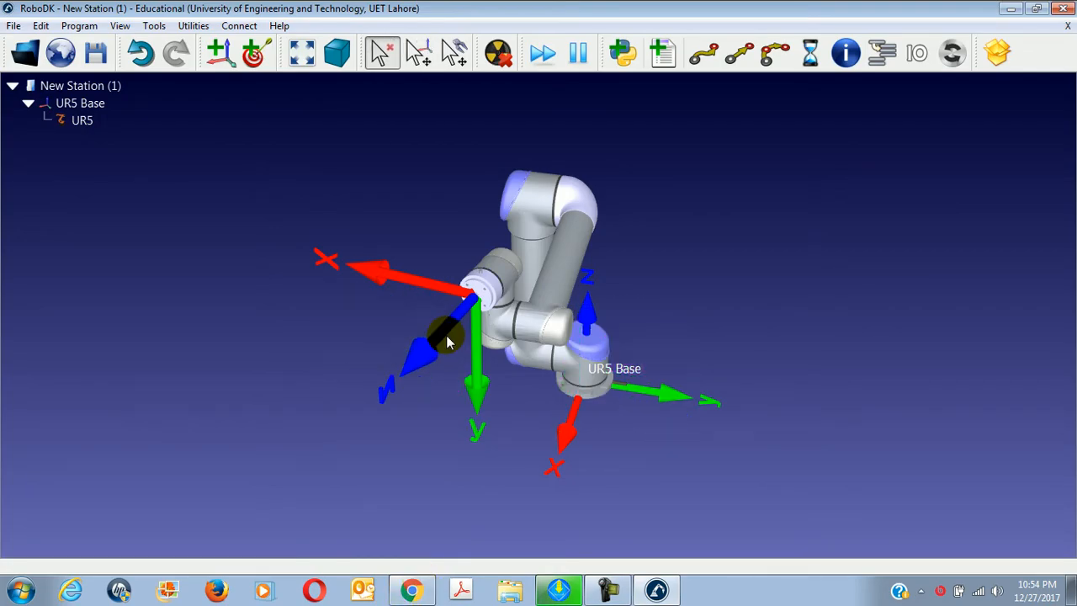
{"action": "key", "text": "alt"}
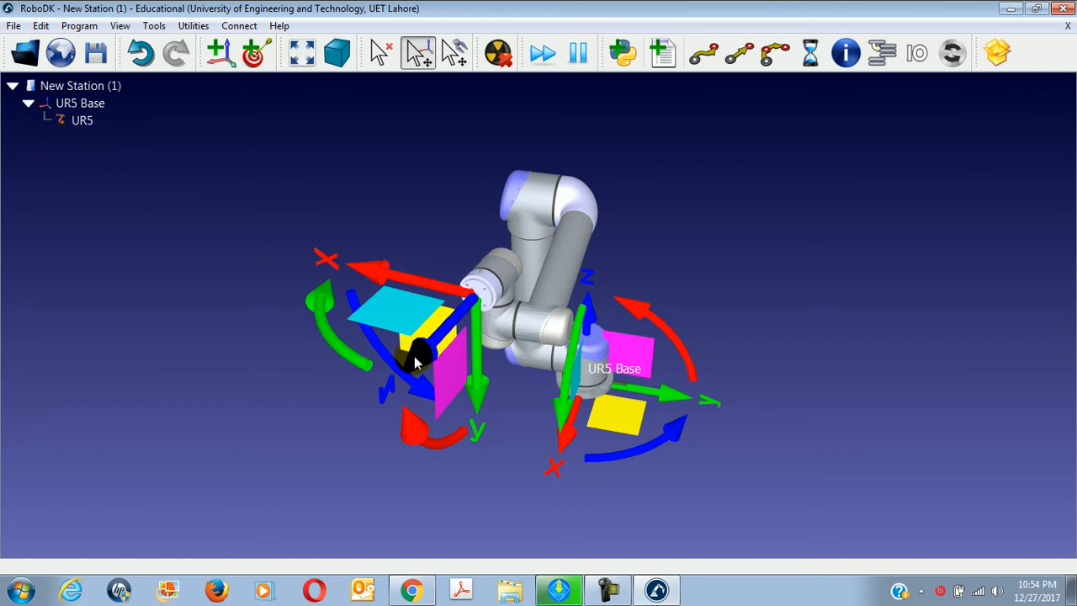
{"action": "mouse_move", "coordinate": [399, 317]}
{"action": "left_mouse_down"}
{"action": "mouse_move", "coordinate": [408, 313]}
{"action": "mouse_move", "coordinate": [395, 306]}
{"action": "mouse_move", "coordinate": [532, 335]}
{"action": "mouse_move", "coordinate": [572, 356]}
{"action": "mouse_move", "coordinate": [571, 369]}
{"action": "mouse_move", "coordinate": [493, 361]}
{"action": "mouse_move", "coordinate": [384, 308]}
{"action": "mouse_move", "coordinate": [403, 233]}
{"action": "mouse_move", "coordinate": [500, 193]}
{"action": "mouse_move", "coordinate": [596, 192]}
{"action": "mouse_move", "coordinate": [690, 240]}
{"action": "mouse_move", "coordinate": [729, 337]}
{"action": "mouse_move", "coordinate": [656, 384]}
{"action": "mouse_move", "coordinate": [508, 383]}
{"action": "mouse_move", "coordinate": [409, 310]}
{"action": "left_mouse_up"}
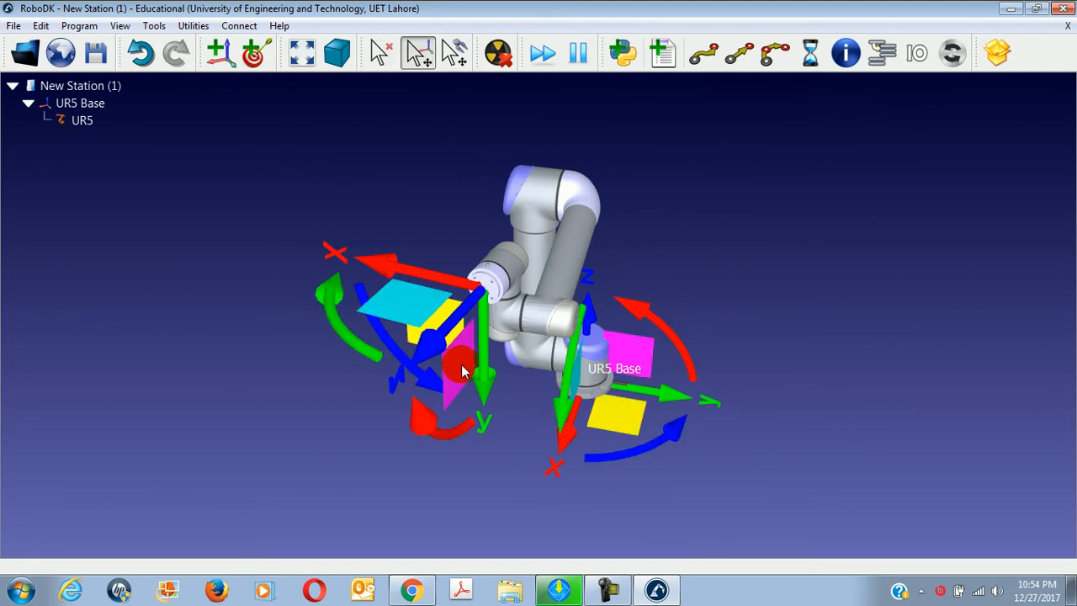
{"action": "left_click_drag", "start_coordinate": [461, 374], "coordinate": [459, 371]}
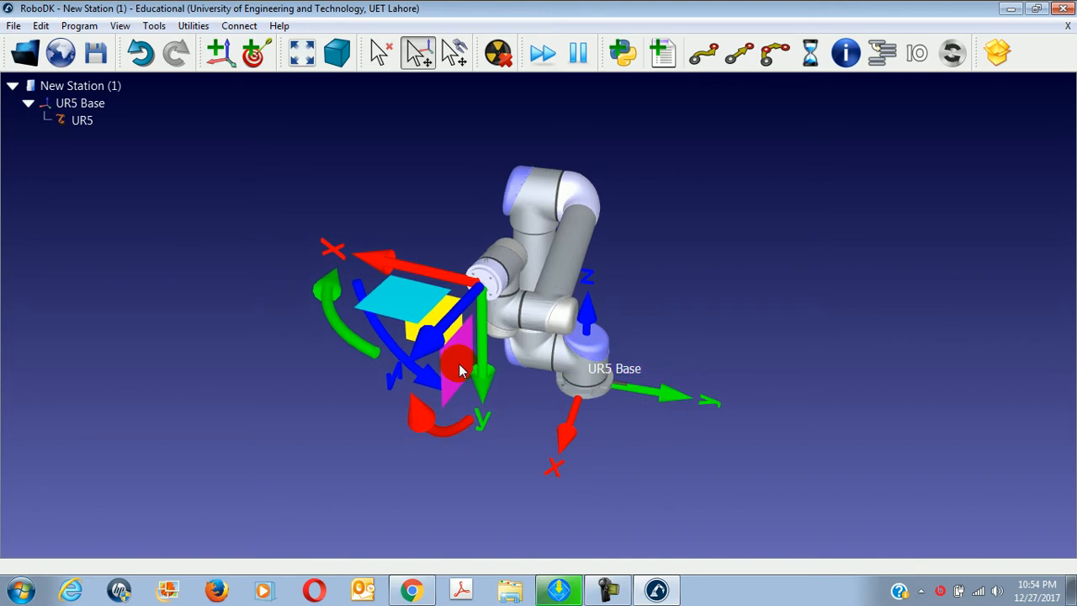
{"action": "left_click_drag", "start_coordinate": [458, 363], "coordinate": [459, 390]}
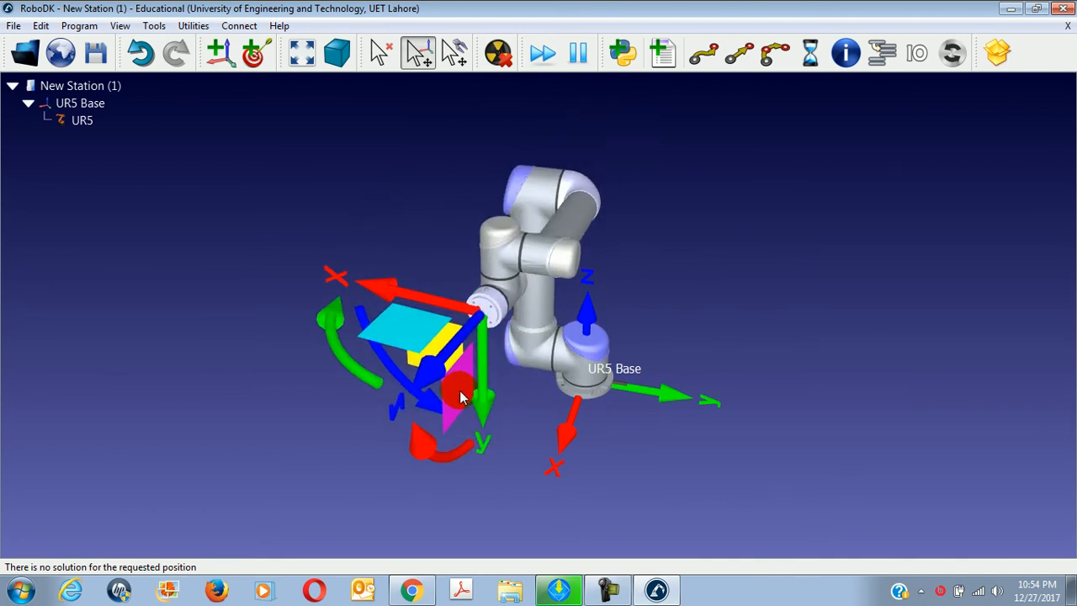
{"action": "key", "text": "alt"}
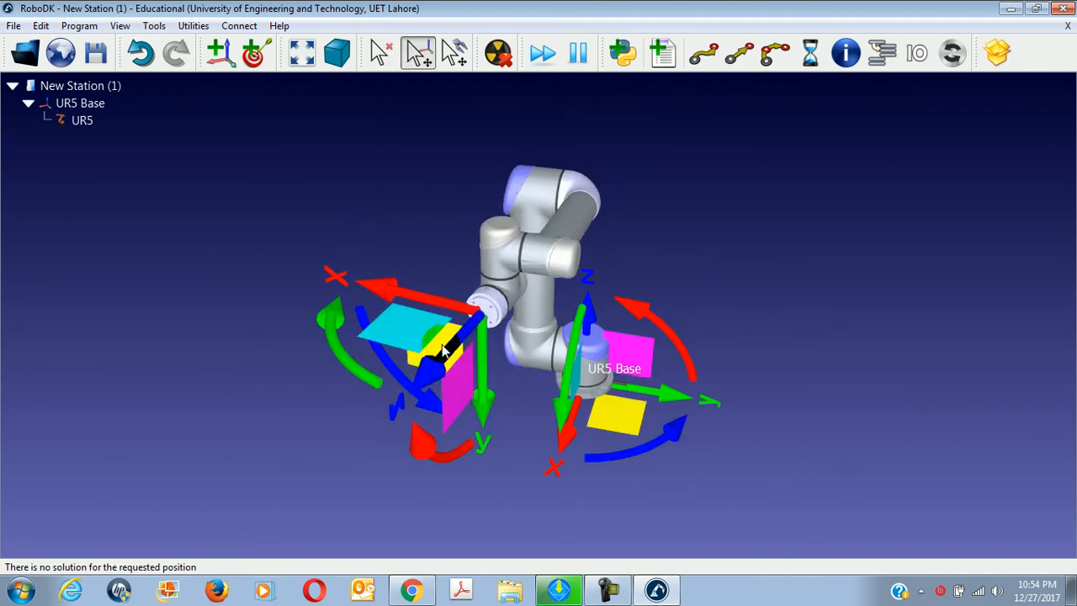
{"action": "key", "text": "alt"}
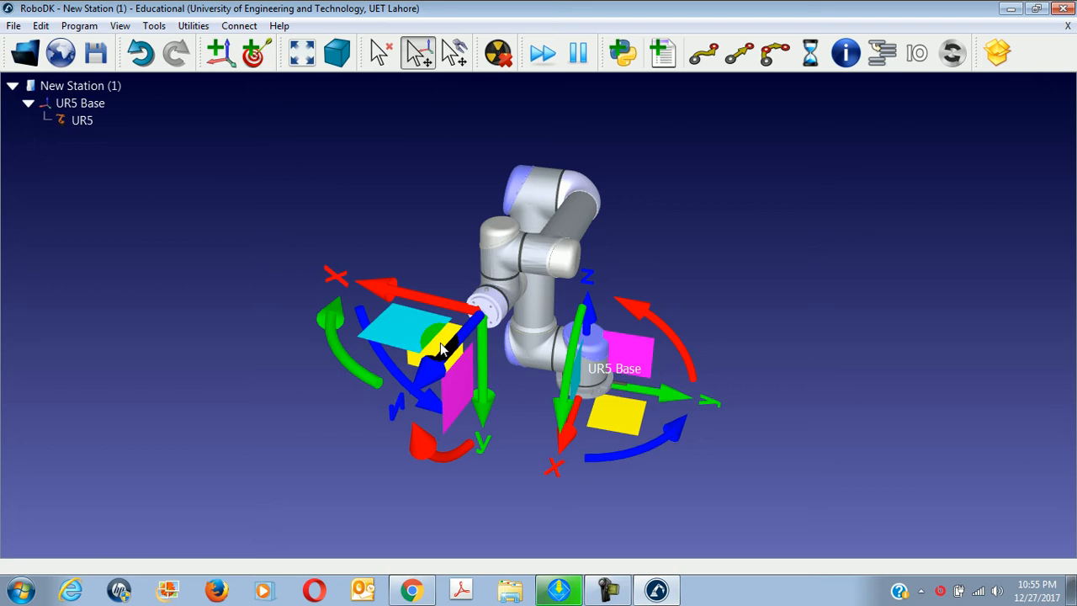
Move the UR5's tool frame across its workspace, stretching the arm away from the base and bringing it back in
{"action": "left_click_drag", "start_coordinate": [442, 349], "coordinate": [480, 308]}
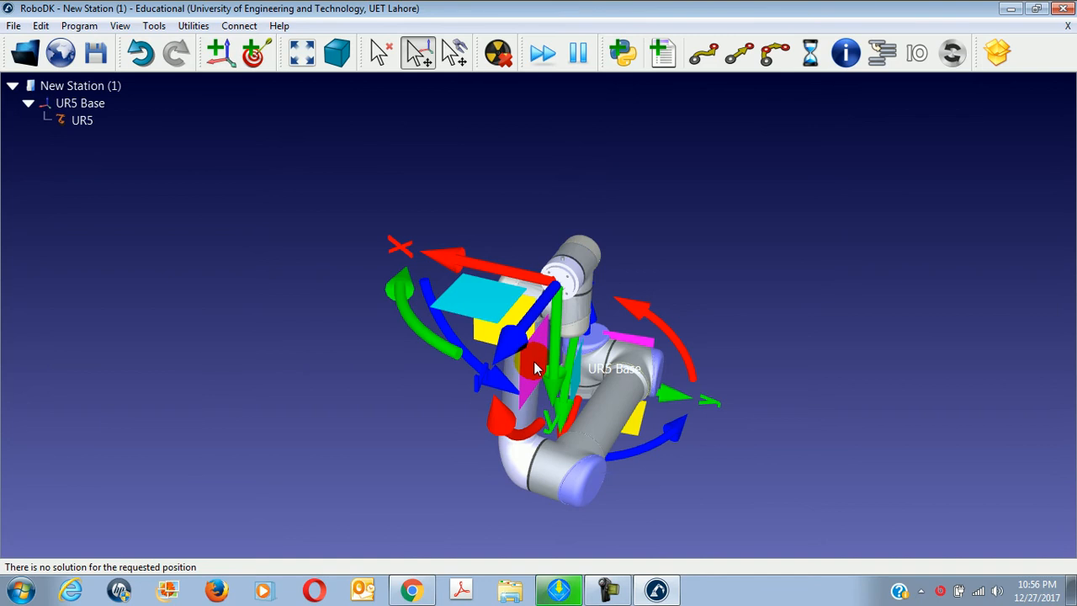
{"action": "left_click_drag", "start_coordinate": [535, 368], "coordinate": [243, 210]}
{"action": "key", "text": "Escape"}
{"action": "key", "text": "alt"}
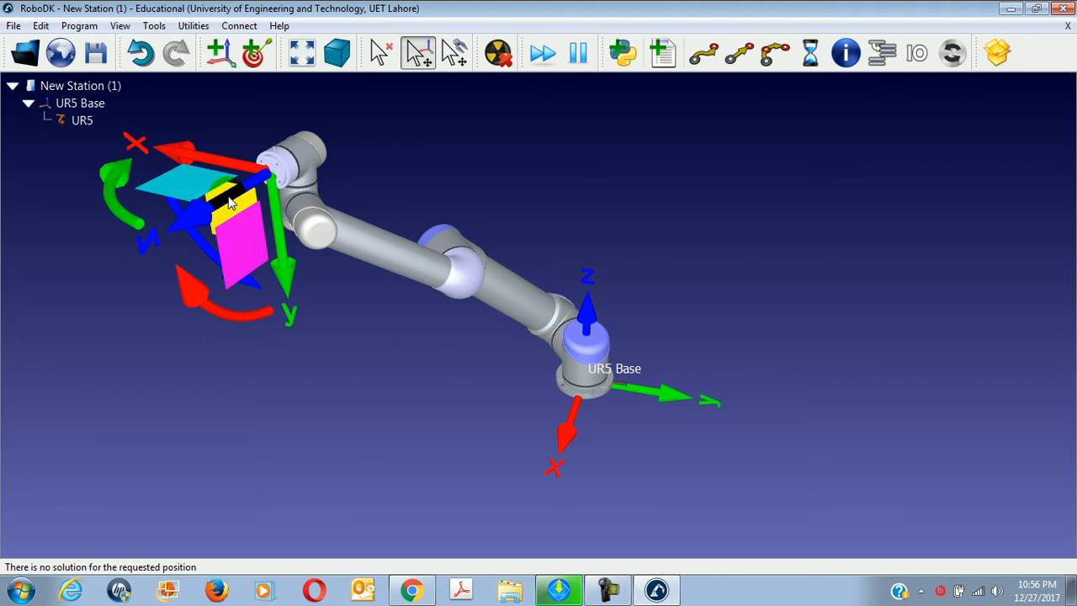
{"action": "left_click_drag", "start_coordinate": [232, 202], "coordinate": [435, 296]}
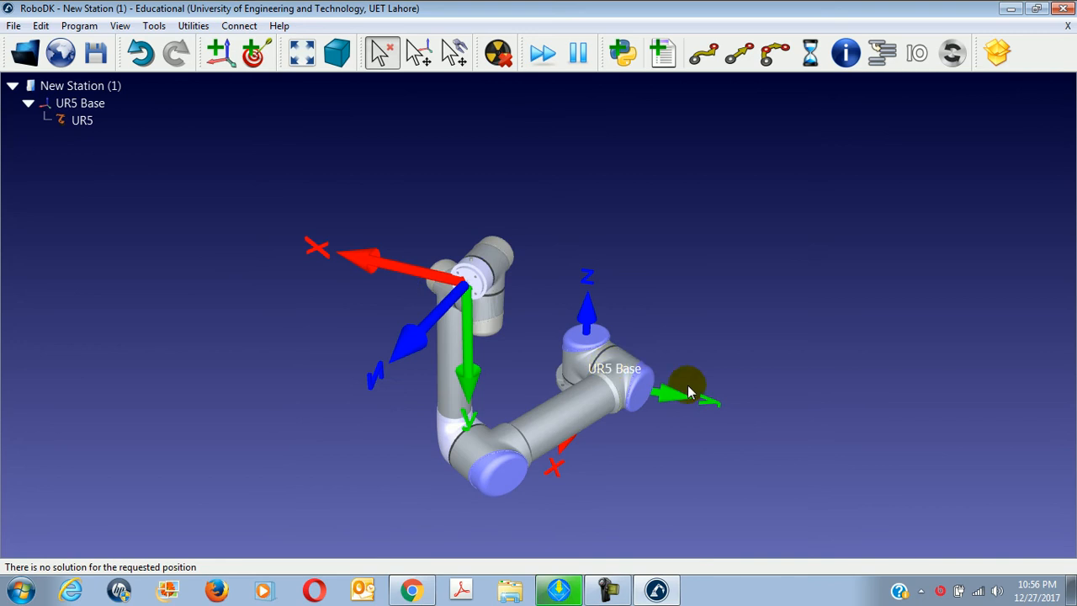
Reposition the UR5 Base reference frame together with the robot, moving it back along its Y axis
{"action": "key", "text": "alt"}
{"action": "left_click_drag", "start_coordinate": [623, 431], "coordinate": [687, 330], "text": "alt"}
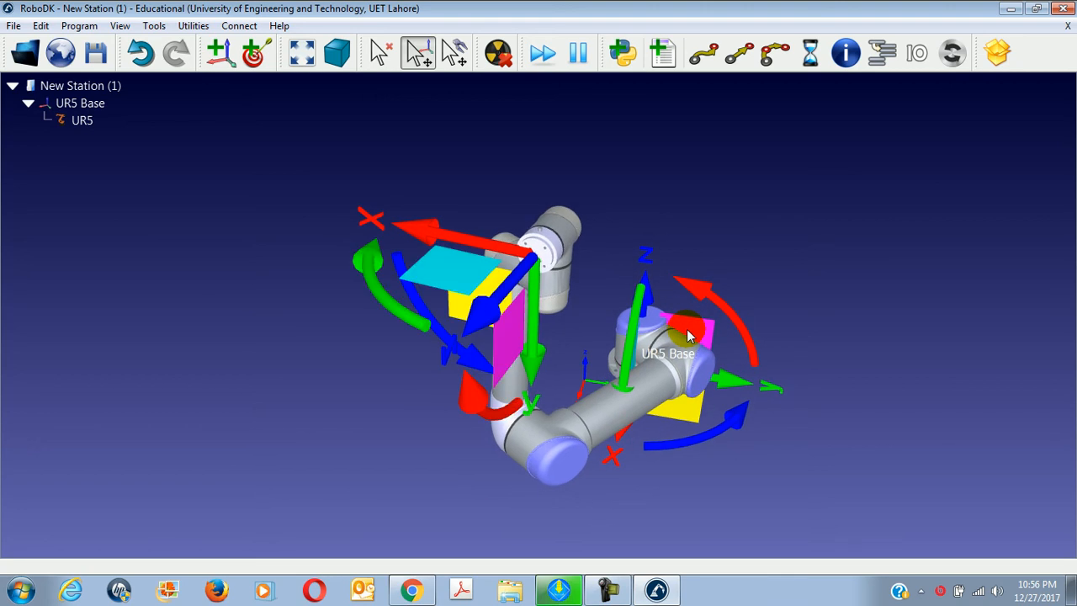
{"action": "left_click_drag", "start_coordinate": [731, 387], "coordinate": [662, 404], "text": "alt"}
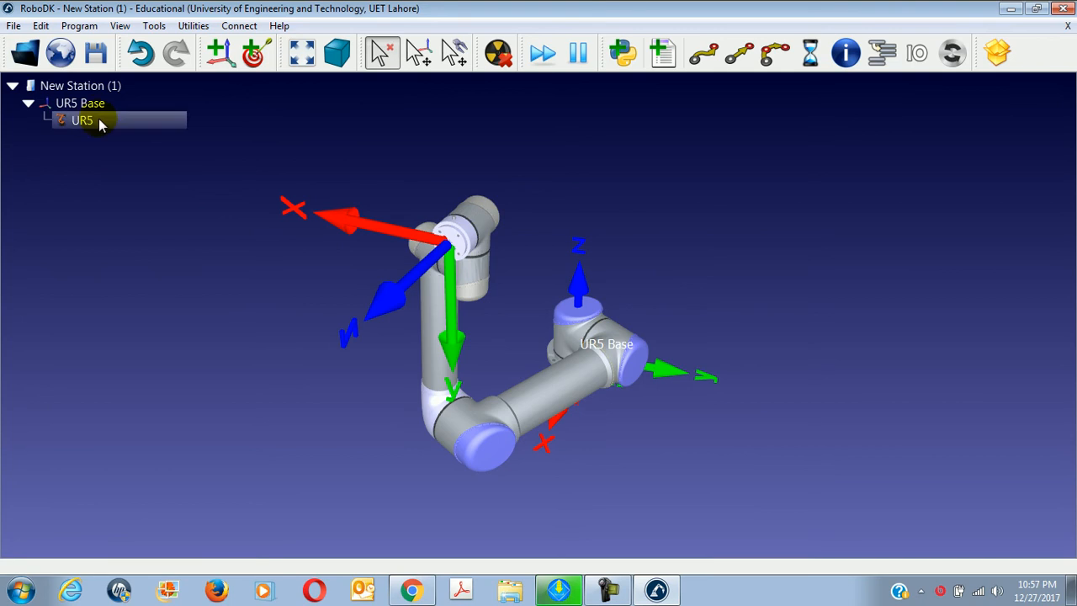
Delete the UR5 from the station and load UR5.robot into it afresh from the RoboDK Library folder
{"action": "right_click", "coordinate": [76, 121]}
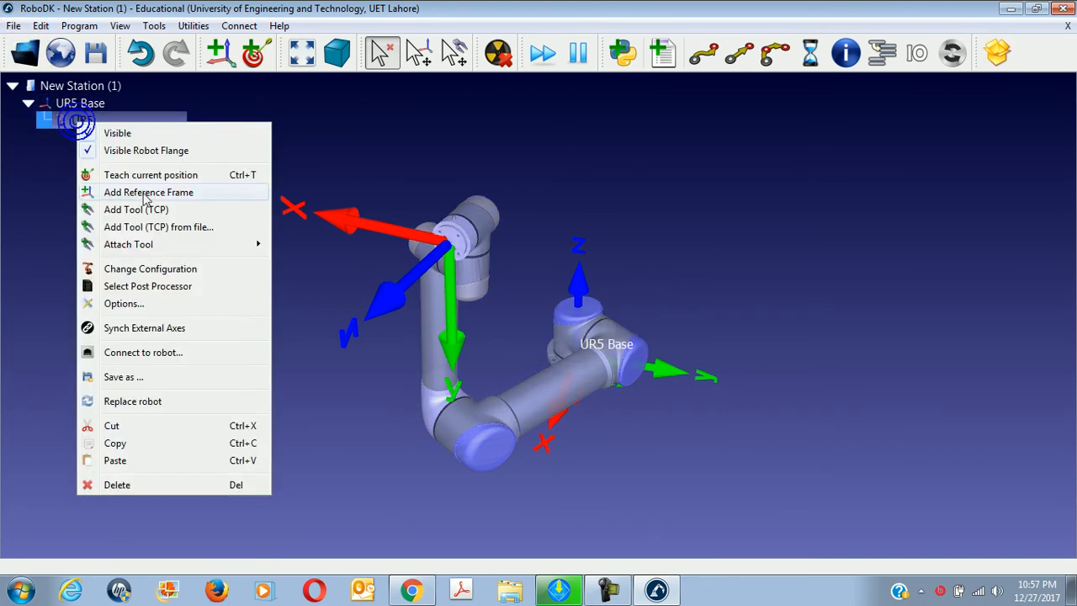
{"action": "left_click", "coordinate": [122, 484]}
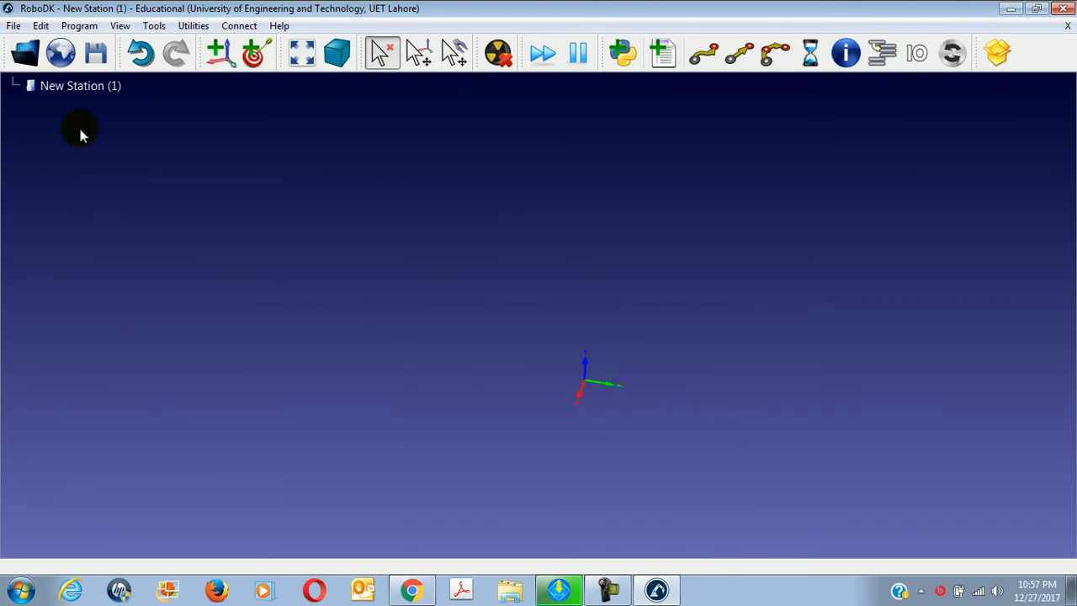
{"action": "right_click", "coordinate": [56, 88]}
{"action": "left_click", "coordinate": [103, 140]}
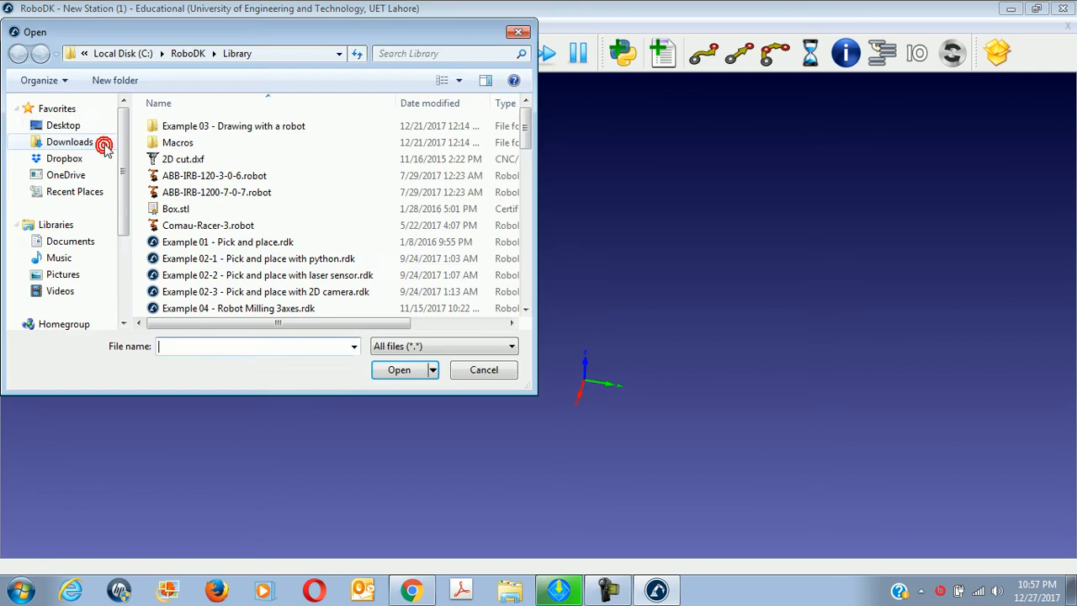
{"action": "left_click", "coordinate": [269, 260]}
{"action": "scroll", "coordinate": [265, 262], "scroll_direction": "down", "scroll_amount": 10}
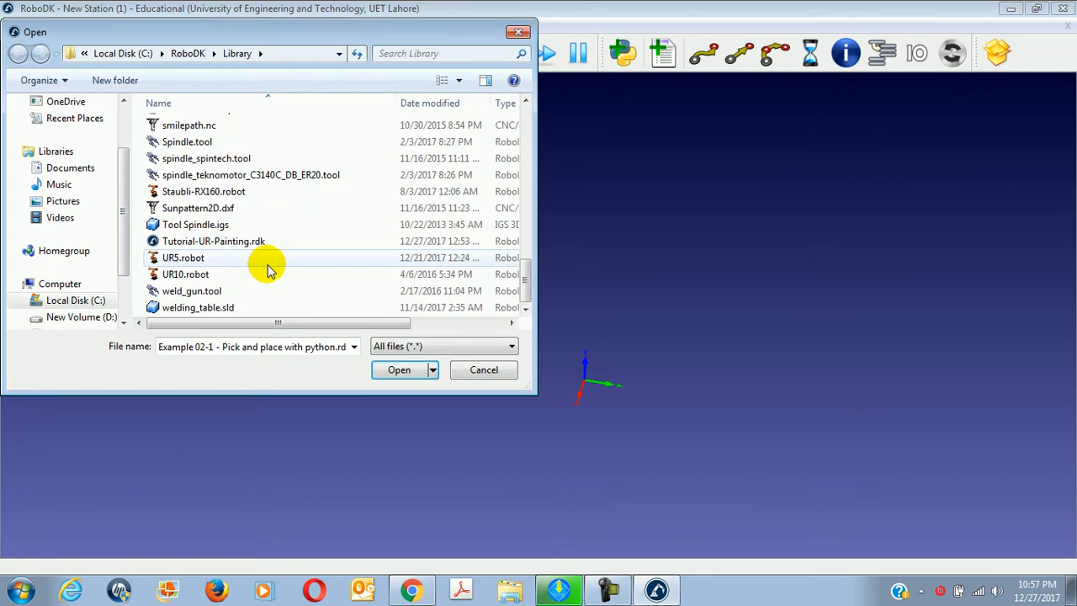
{"action": "double_click", "coordinate": [266, 259]}
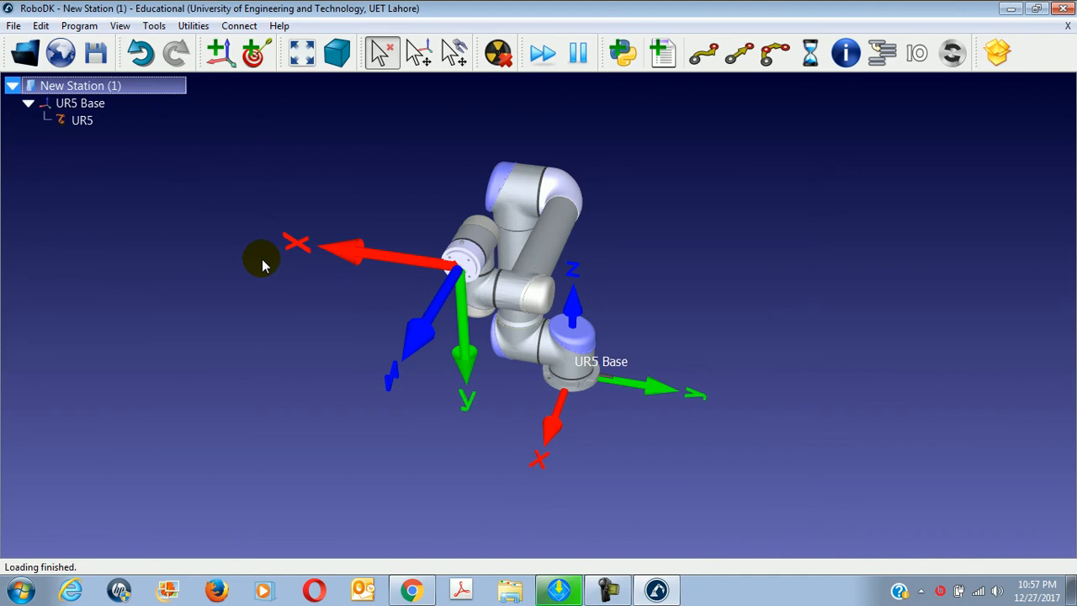
Switch to Chrome and read the guide's Add a Reference Frame section, enlarging its example screenshot of Frame 2
{"action": "left_click", "coordinate": [421, 590]}
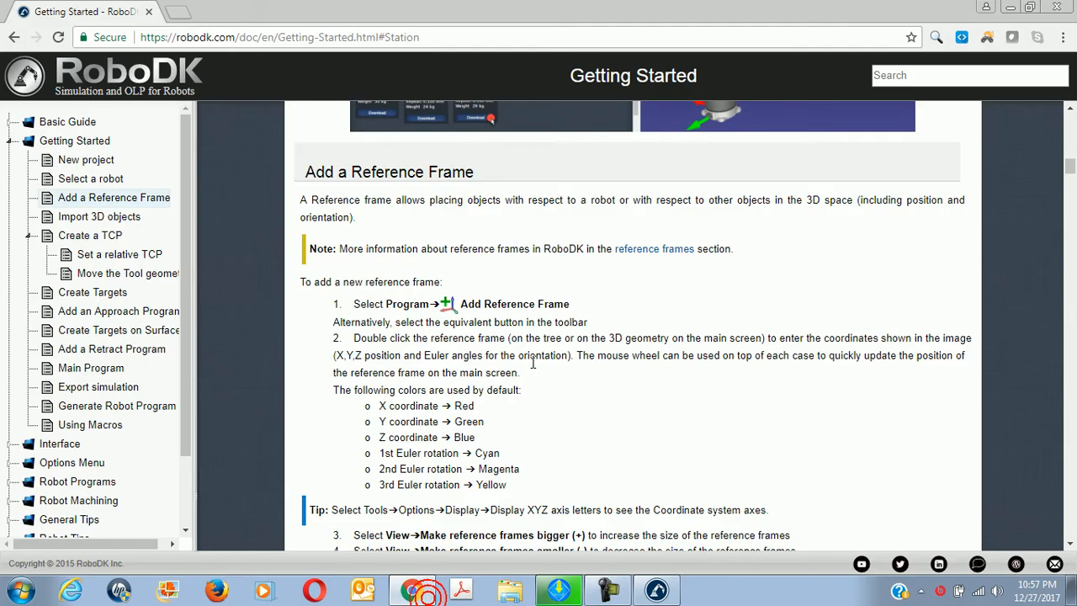
{"action": "scroll", "coordinate": [543, 362], "scroll_direction": "down", "scroll_amount": 2}
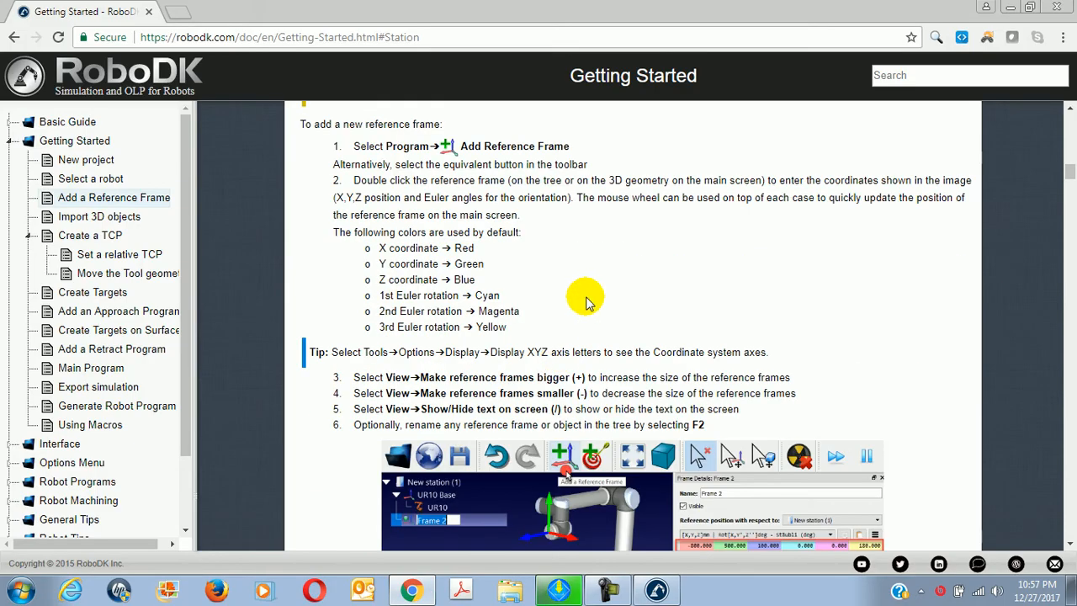
{"action": "scroll", "coordinate": [587, 301], "scroll_direction": "down", "scroll_amount": 2}
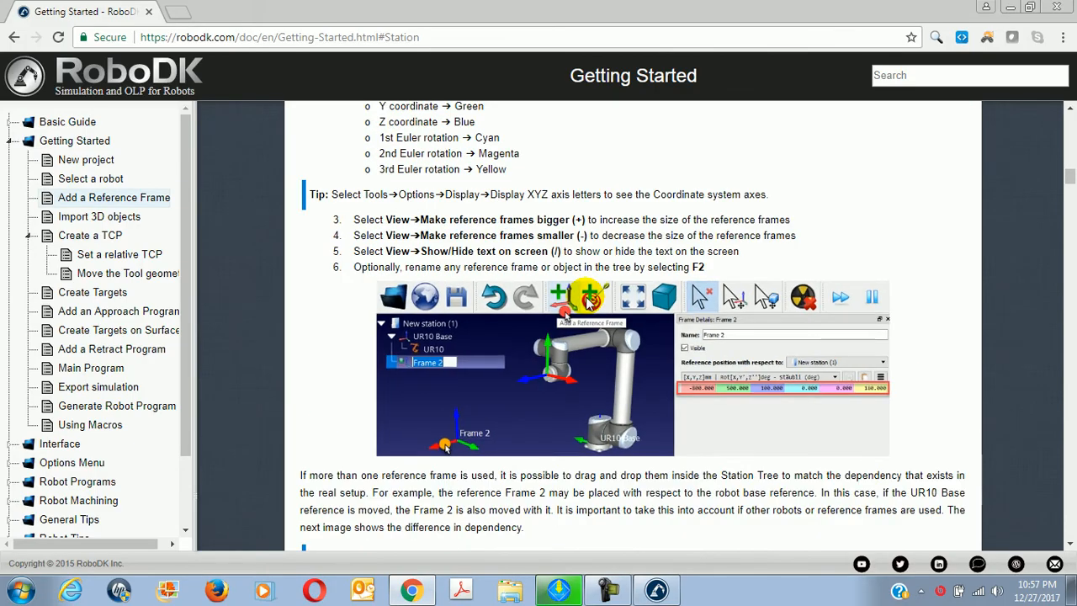
{"action": "left_click", "coordinate": [580, 366]}
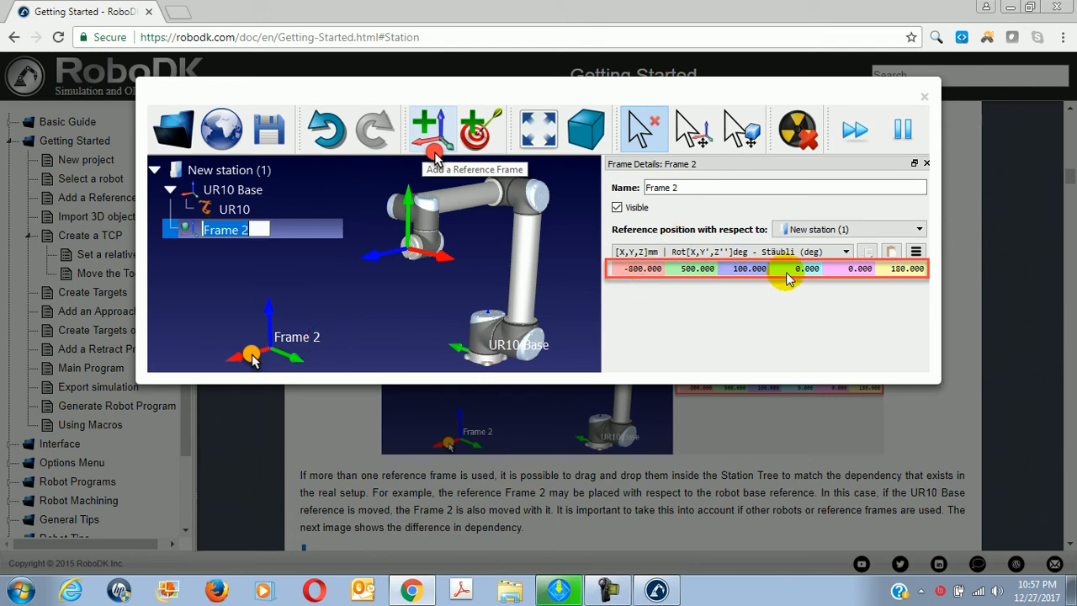
{"action": "left_click", "coordinate": [707, 450]}
{"action": "scroll", "coordinate": [599, 340], "scroll_direction": "up", "scroll_amount": 2}
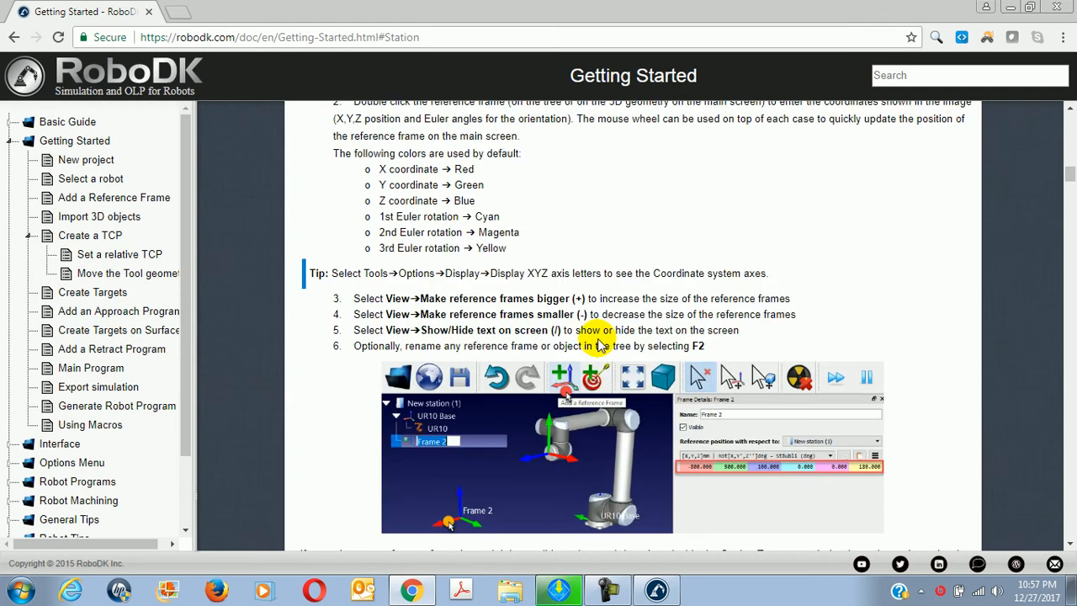
{"action": "scroll", "coordinate": [599, 341], "scroll_direction": "down", "scroll_amount": 4}
{"action": "scroll", "coordinate": [599, 339], "scroll_direction": "up", "scroll_amount": 4}
{"action": "scroll", "coordinate": [599, 338], "scroll_direction": "up", "scroll_amount": 1}
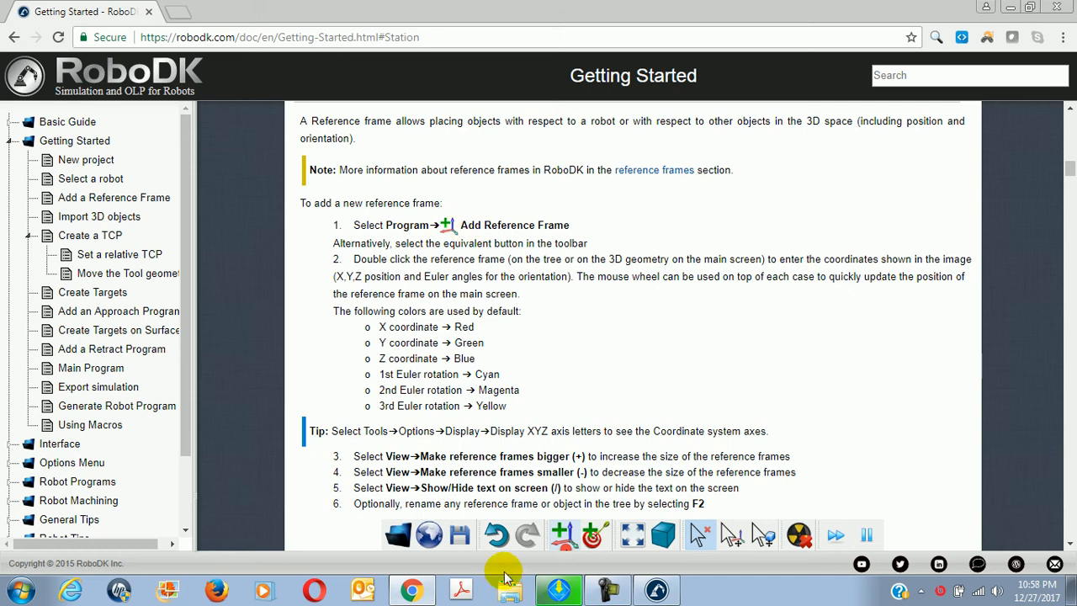
Switch back to RoboDK, add a new reference frame to the station and open the UR5's panel
{"action": "left_click", "coordinate": [657, 593]}
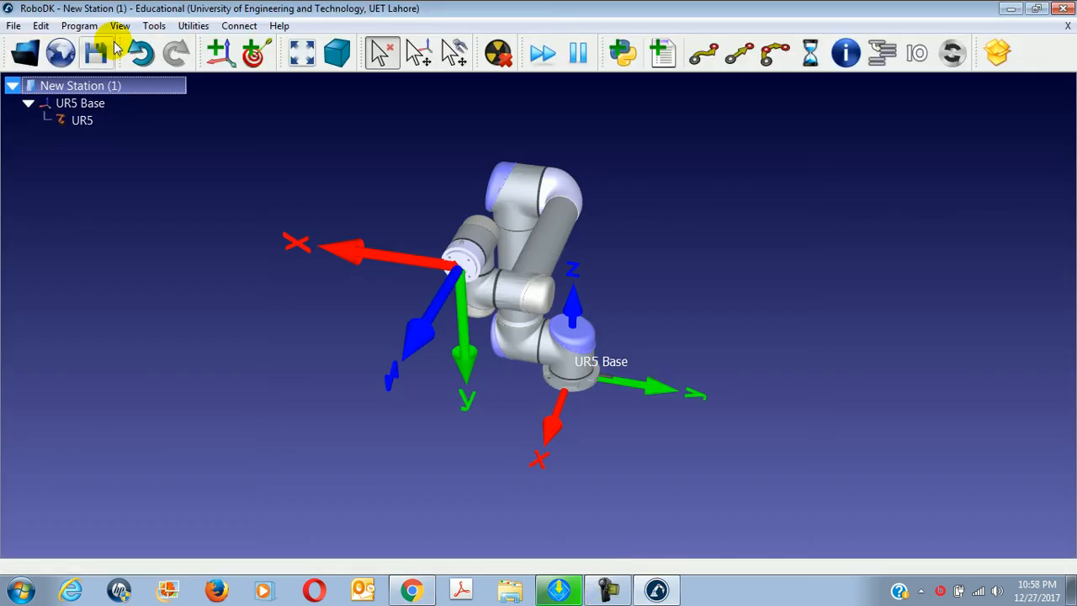
{"action": "left_click", "coordinate": [79, 26]}
{"action": "left_click", "coordinate": [115, 48]}
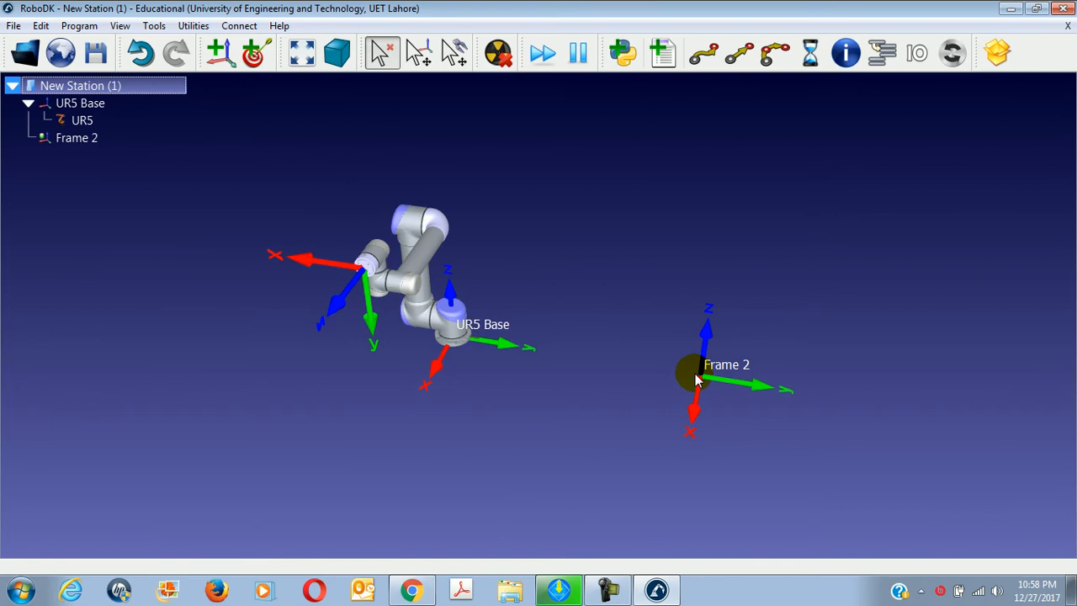
{"action": "double_click", "coordinate": [82, 120]}
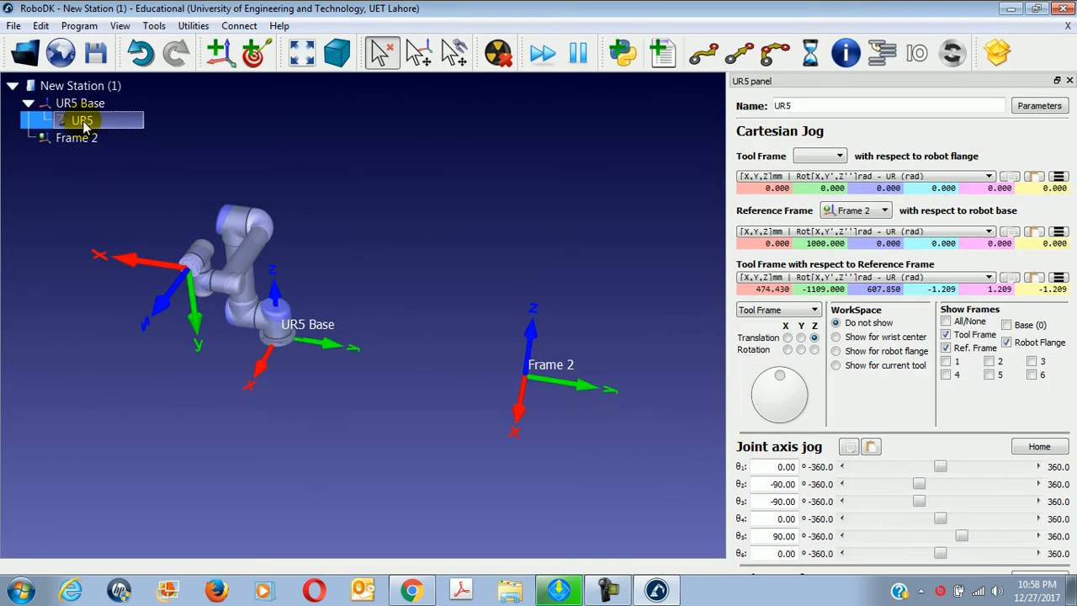
Set the X position of the UR5's tool frame with respect to Frame 2 to 700 mm
{"action": "left_click", "coordinate": [838, 154]}
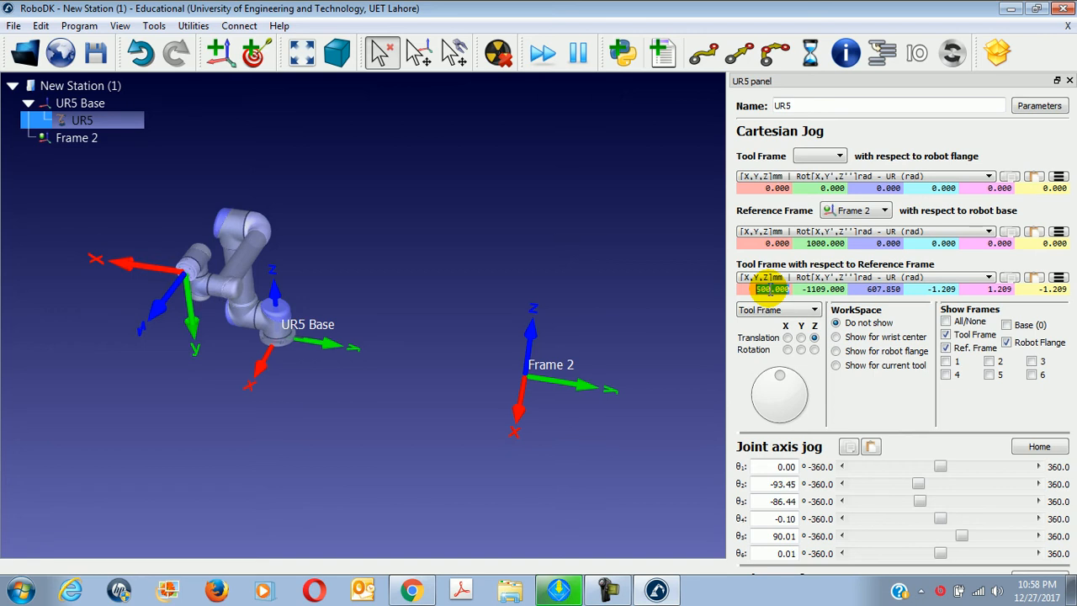
{"action": "left_click", "coordinate": [768, 289]}
{"action": "double_click", "coordinate": [768, 289]}
{"action": "type", "text": "700"}
{"action": "key", "text": "Return"}
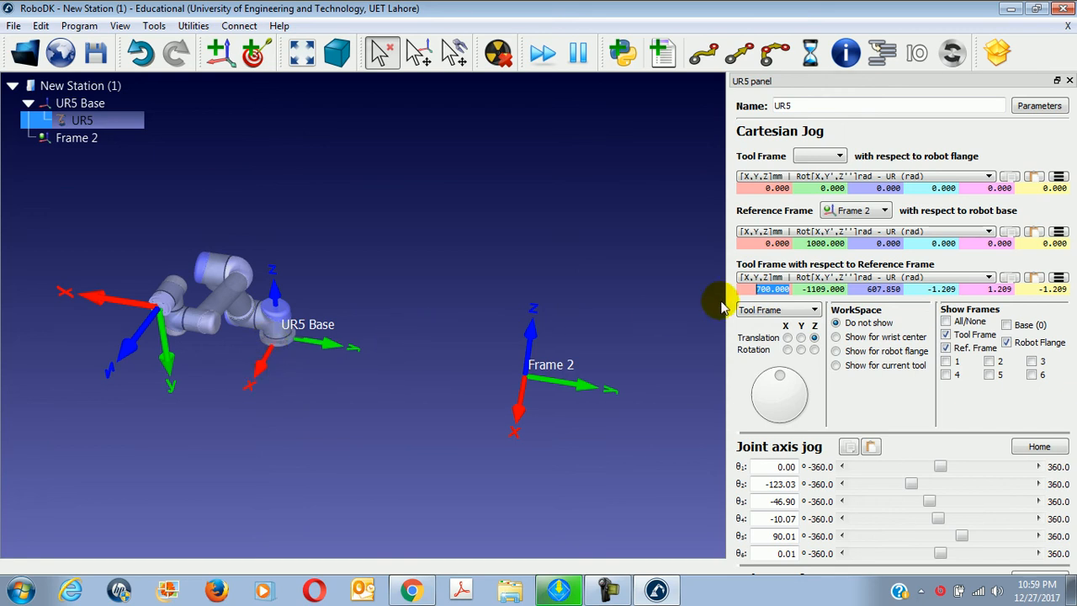
Undo the last two changes to the X position of the UR5's tool frame
{"action": "right_click_drag", "start_coordinate": [671, 284], "coordinate": [669, 283]}
{"action": "left_click", "coordinate": [669, 278]}
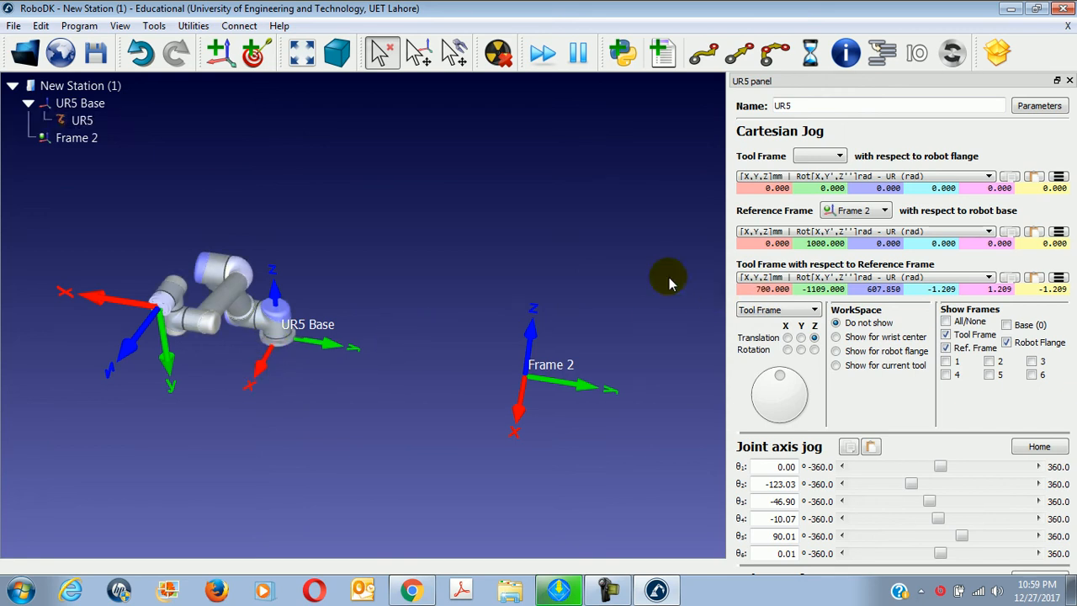
{"action": "key", "text": "ctrl+z"}
{"action": "key", "text": "ctrl+z"}
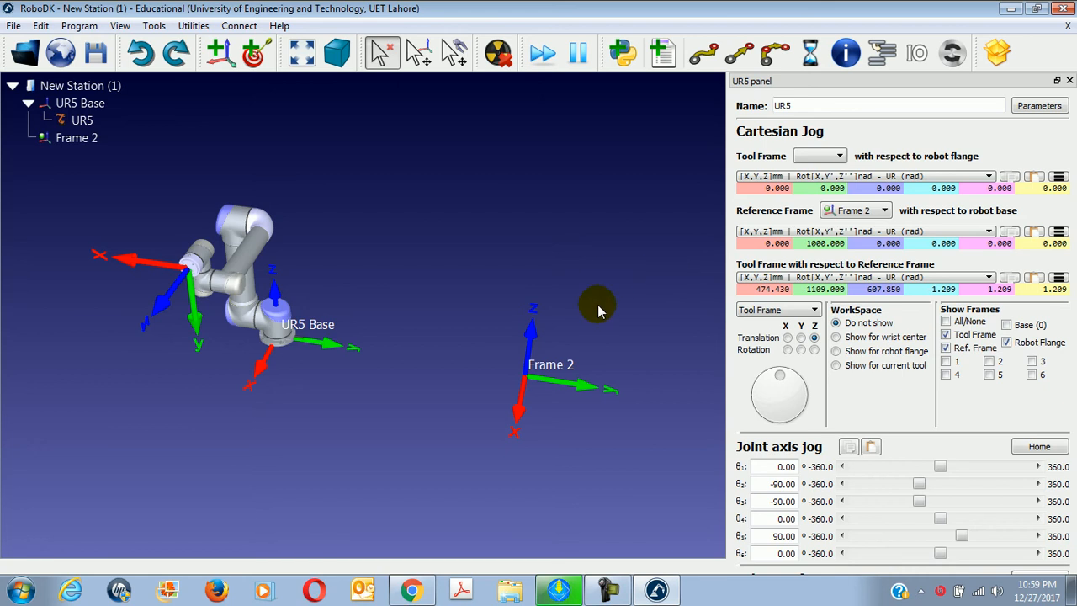
Check the guide in Chrome for its example frame and the passage on using several reference frames, and return to RoboDK
{"action": "left_click", "coordinate": [420, 588]}
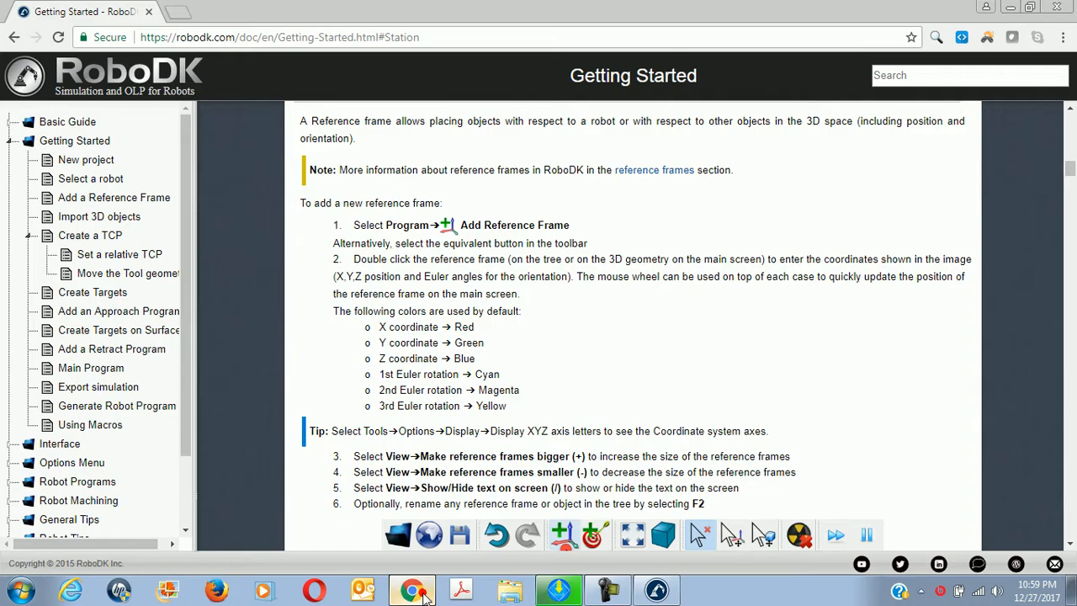
{"action": "scroll", "coordinate": [591, 363], "scroll_direction": "down", "scroll_amount": 4}
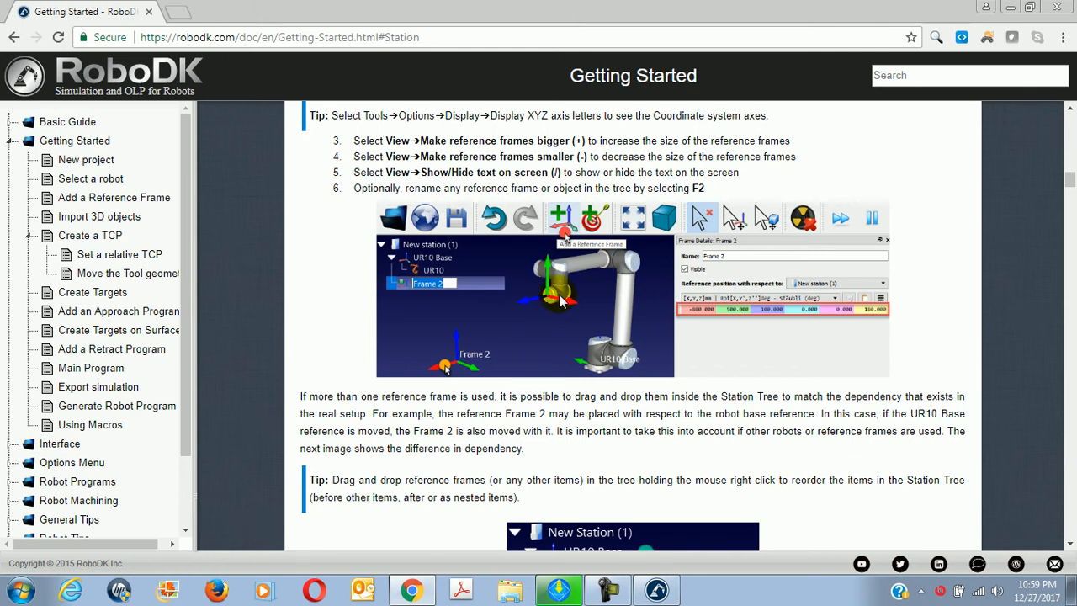
{"action": "left_click", "coordinate": [657, 589]}
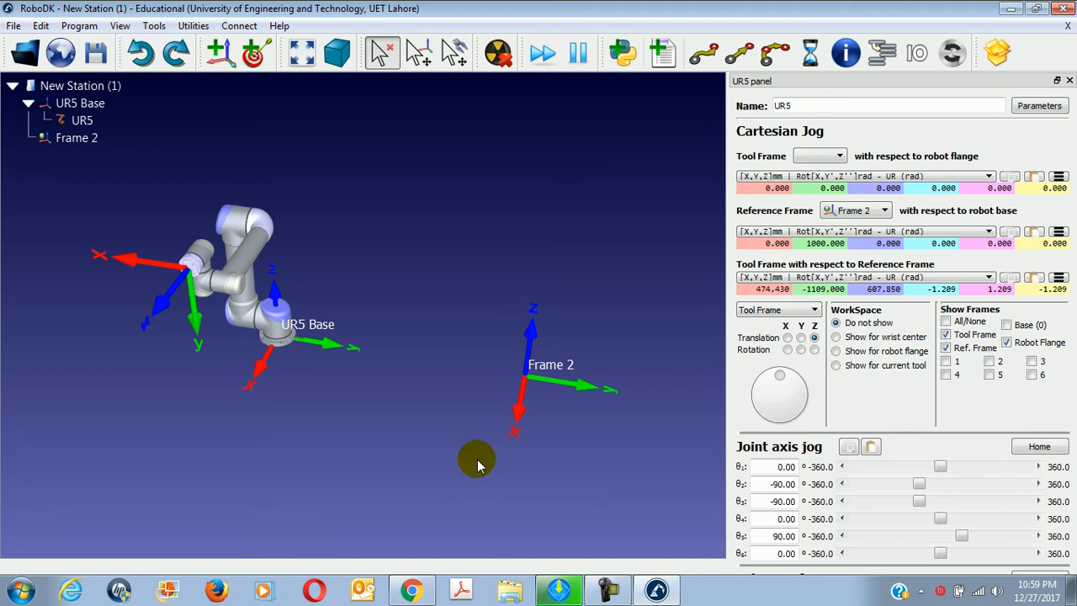
{"action": "left_click", "coordinate": [414, 591]}
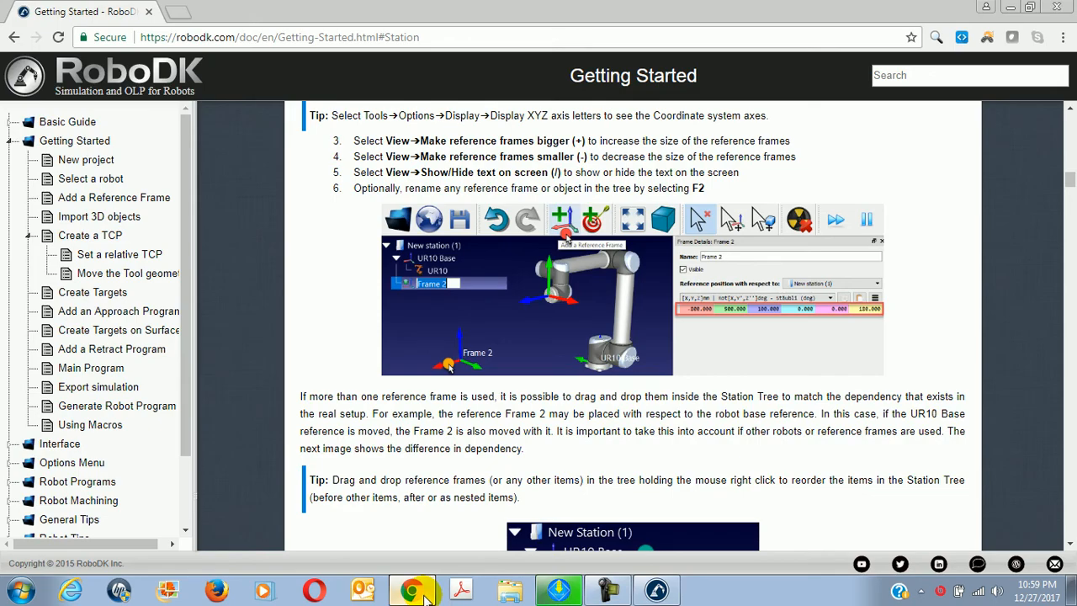
{"action": "left_click", "coordinate": [425, 593]}
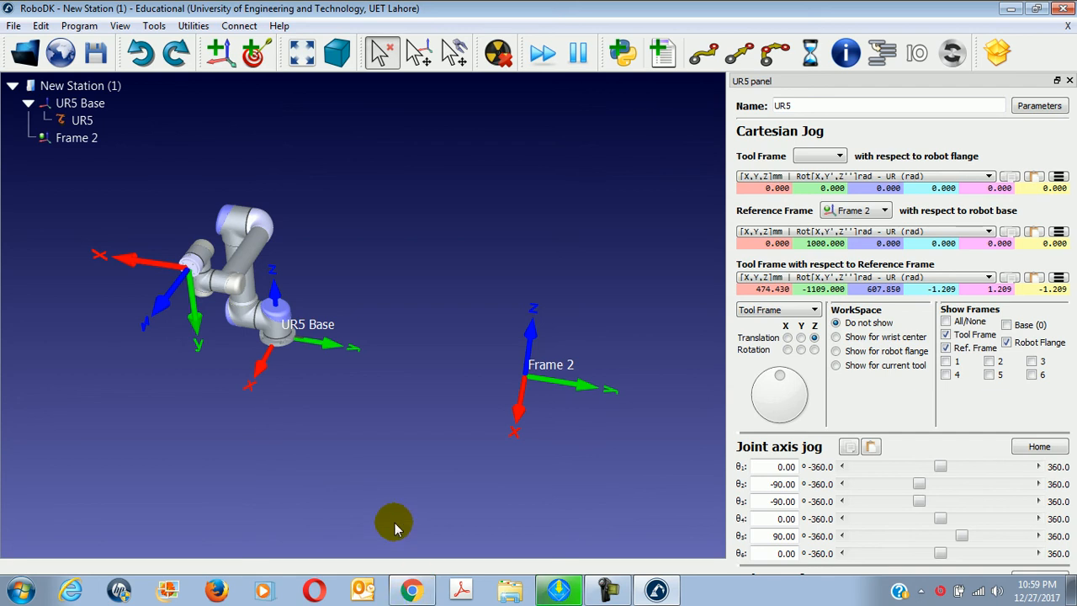
Move the UR5's tool frame within its cyan plane to about X -287, Y -839 mm with respect to Frame 2
{"action": "key", "text": "alt"}
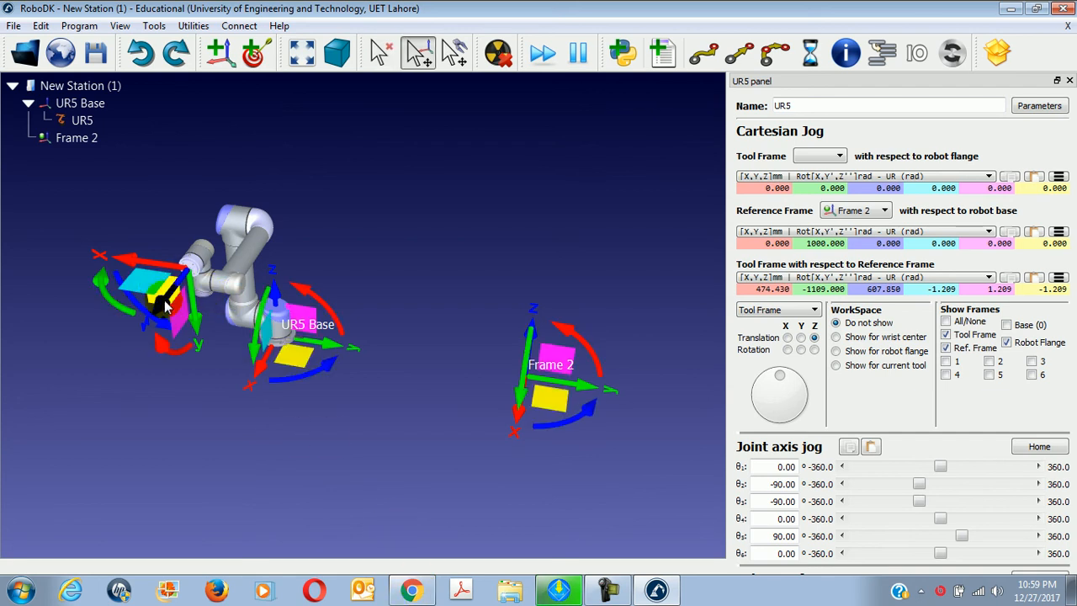
{"action": "left_click_drag", "start_coordinate": [157, 278], "coordinate": [312, 188]}
{"action": "left_click_drag", "start_coordinate": [480, 290], "coordinate": [279, 355]}
Rotate the UR5's tool frame about its Y axis and raise it to about Z 722 mm with respect to Frame 2
{"action": "key", "text": "alt"}
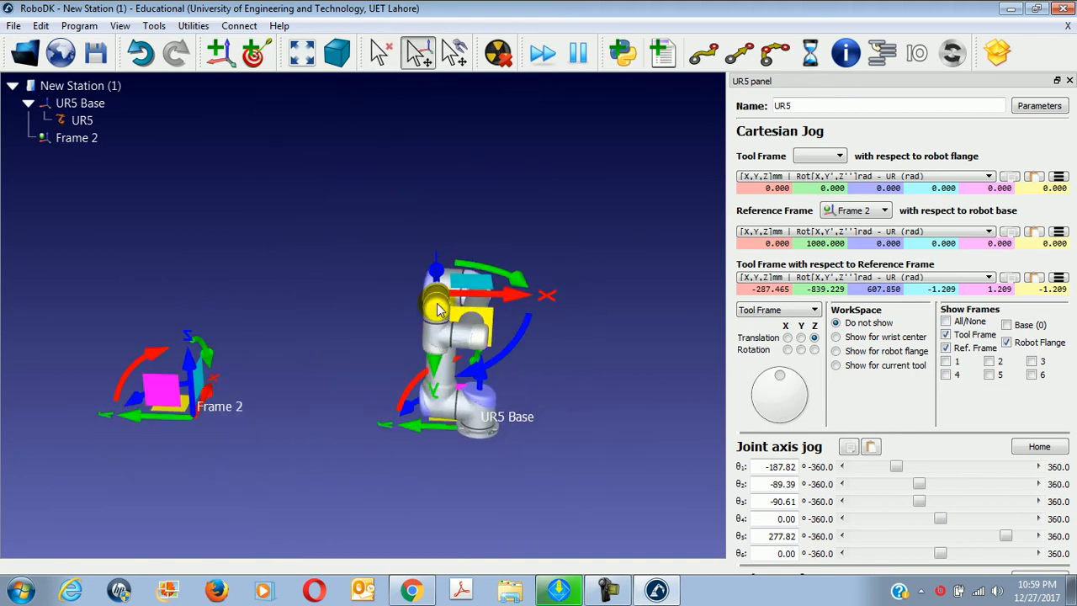
{"action": "left_click_drag", "start_coordinate": [513, 347], "coordinate": [611, 303]}
{"action": "key", "text": "Escape"}
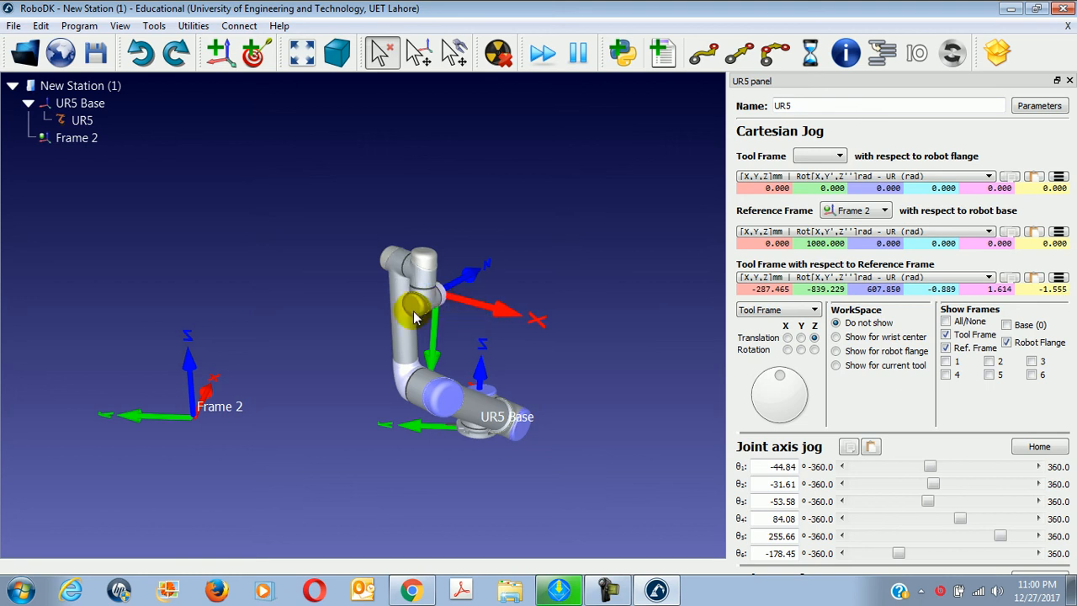
{"action": "key", "text": "alt"}
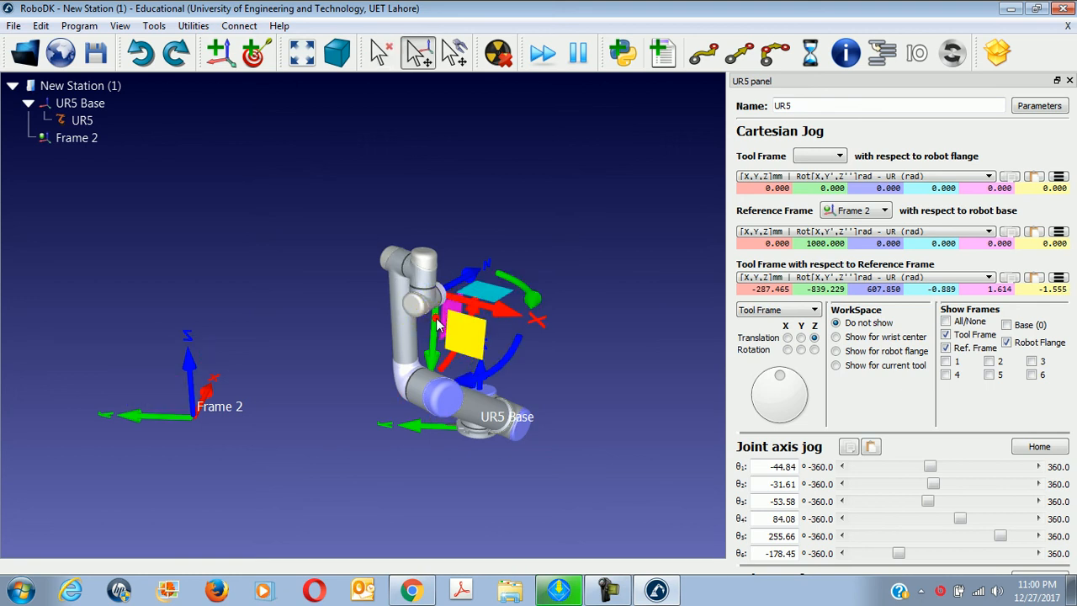
{"action": "left_click_drag", "start_coordinate": [437, 325], "coordinate": [509, 292]}
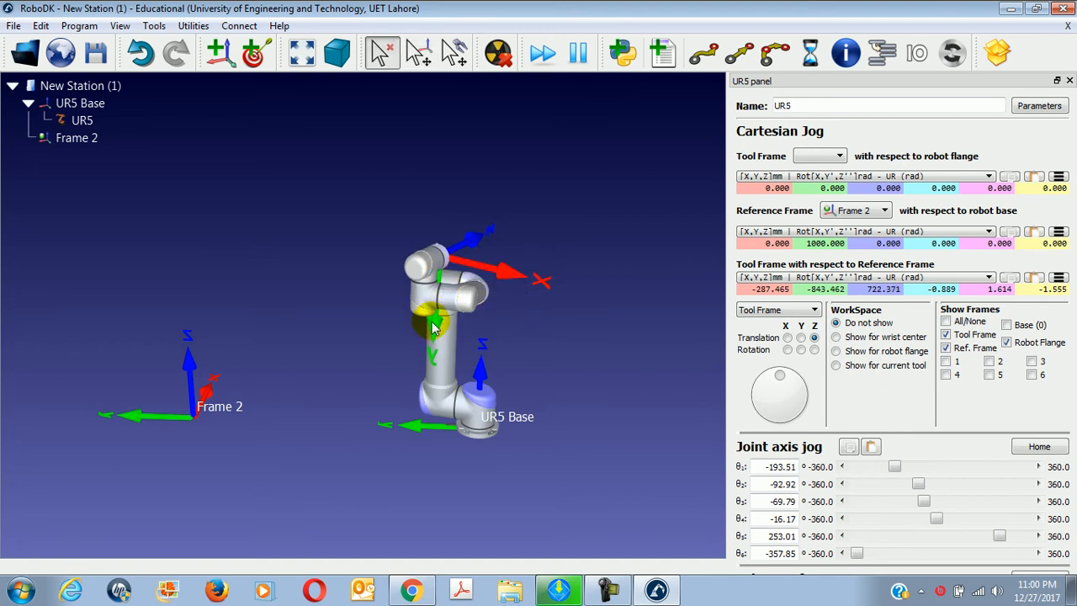
Rotate the UR5's tool frame about its Y axis until its Z axis points towards Frame 2, and glance at the guide in Chrome
{"action": "key", "text": "alt"}
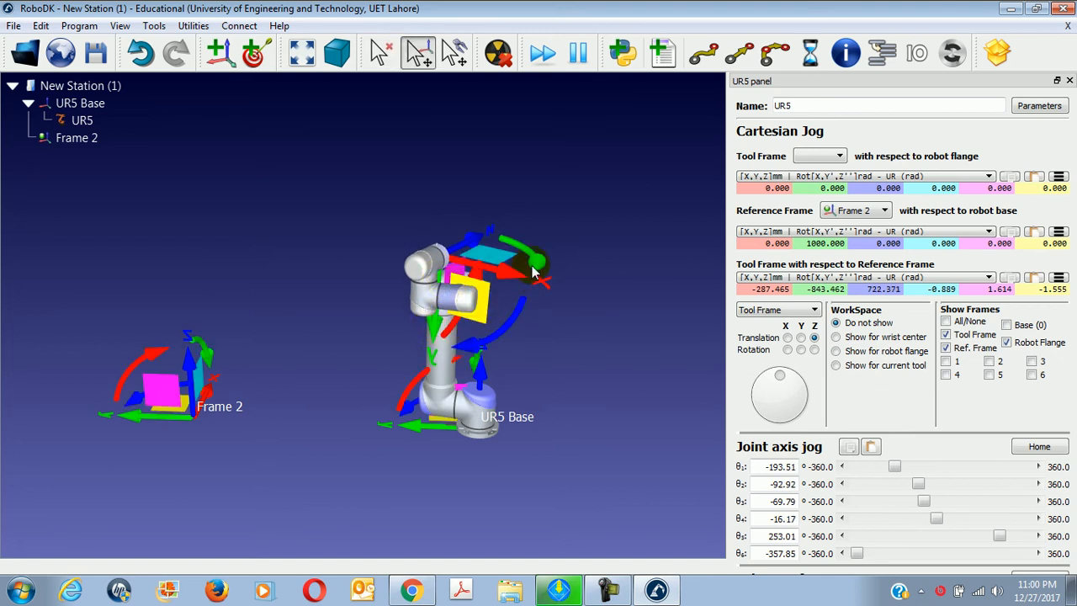
{"action": "left_click_drag", "start_coordinate": [537, 268], "coordinate": [511, 240], "text": "alt"}
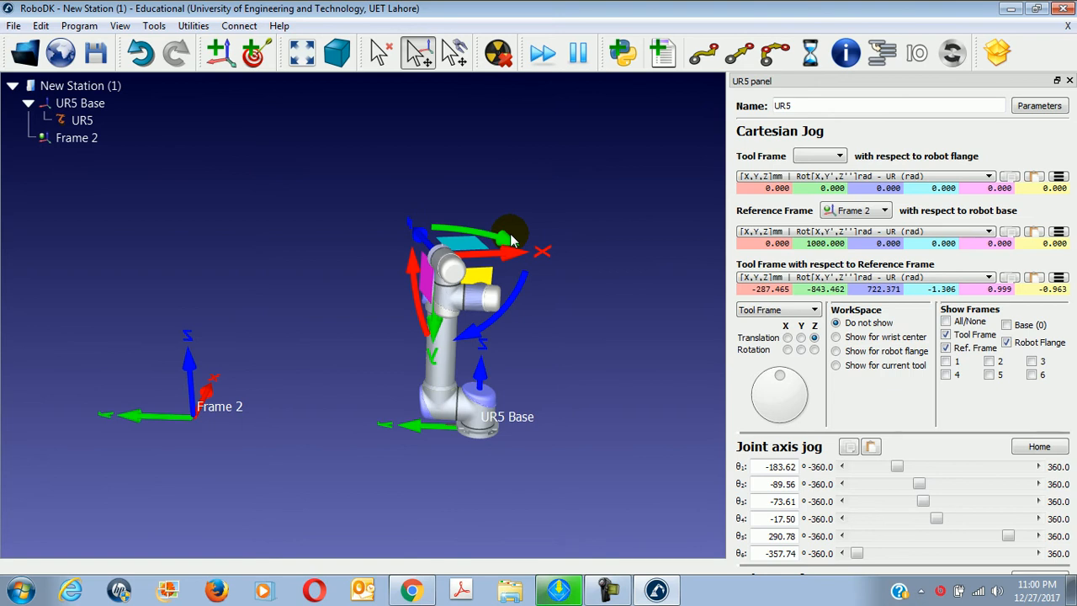
{"action": "left_click_drag", "start_coordinate": [510, 240], "coordinate": [449, 242], "text": "alt"}
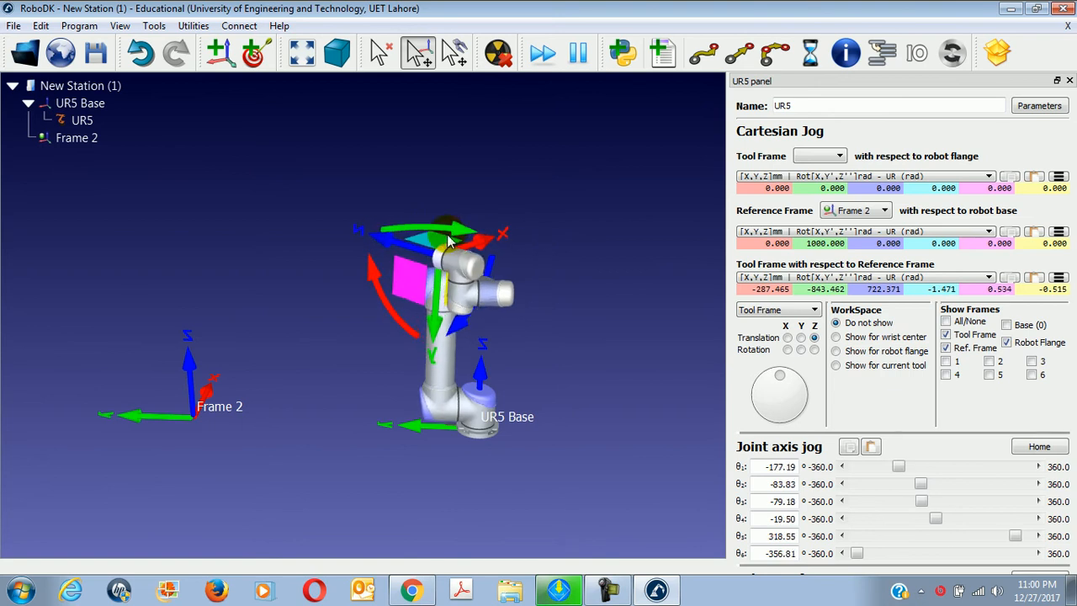
{"action": "left_click", "coordinate": [423, 593]}
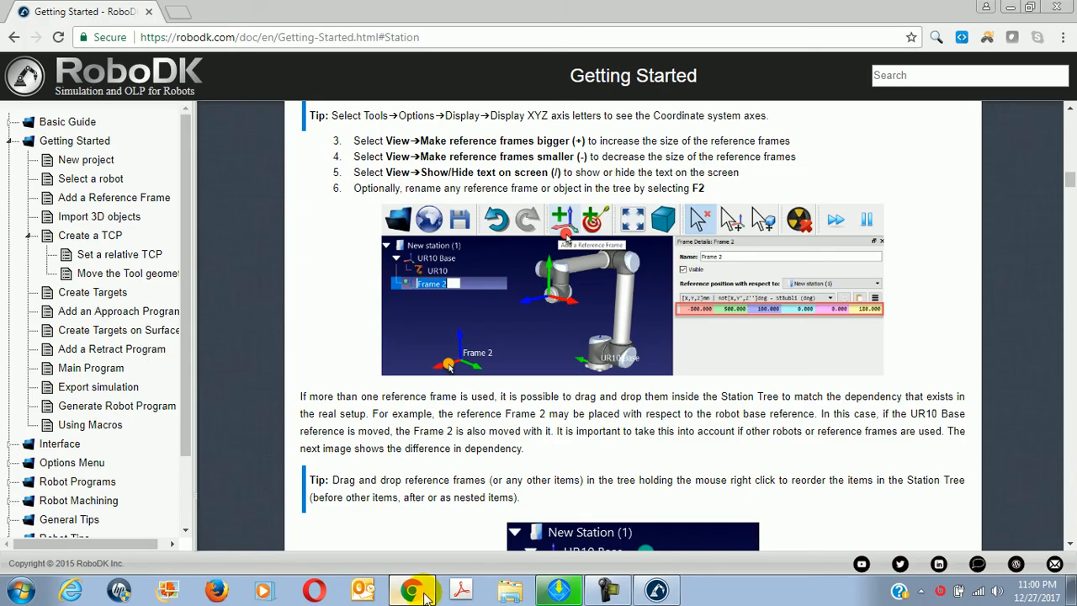
{"action": "left_click", "coordinate": [424, 594]}
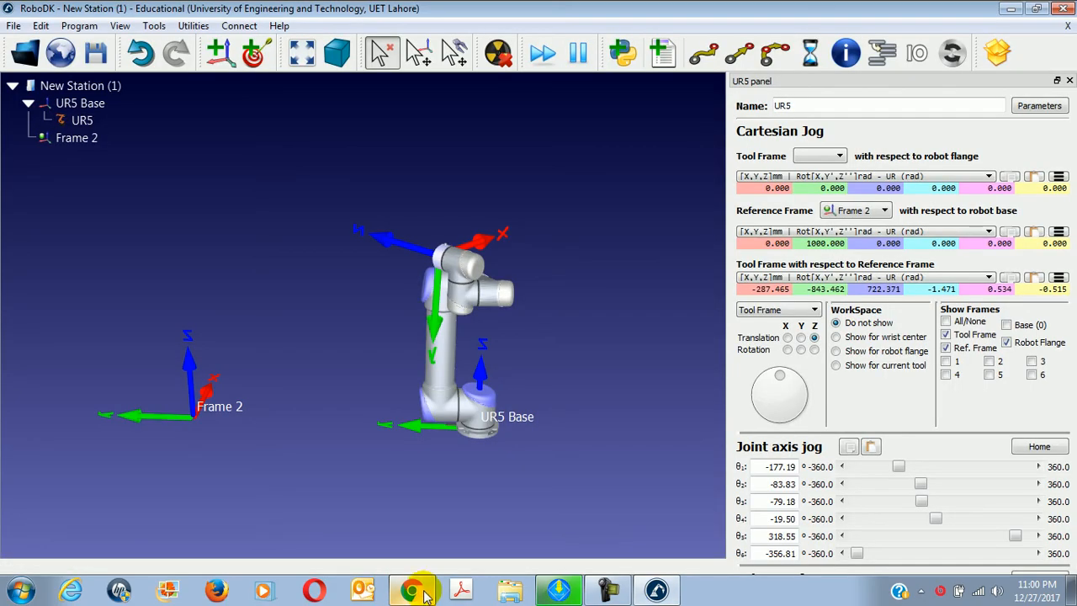
Rotate the UR5's tool frame about its X axis until its Y axis points upwards at a slant
{"action": "key", "text": "alt"}
{"action": "left_click_drag", "start_coordinate": [392, 325], "coordinate": [468, 43], "text": "alt"}
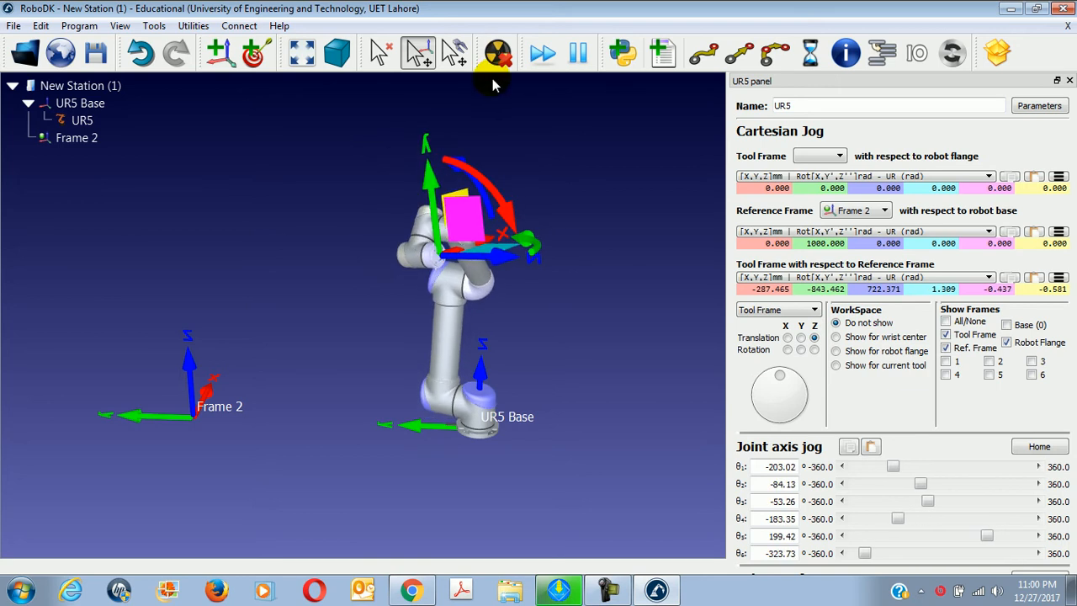
{"action": "left_click_drag", "start_coordinate": [493, 81], "coordinate": [432, 159], "text": "alt"}
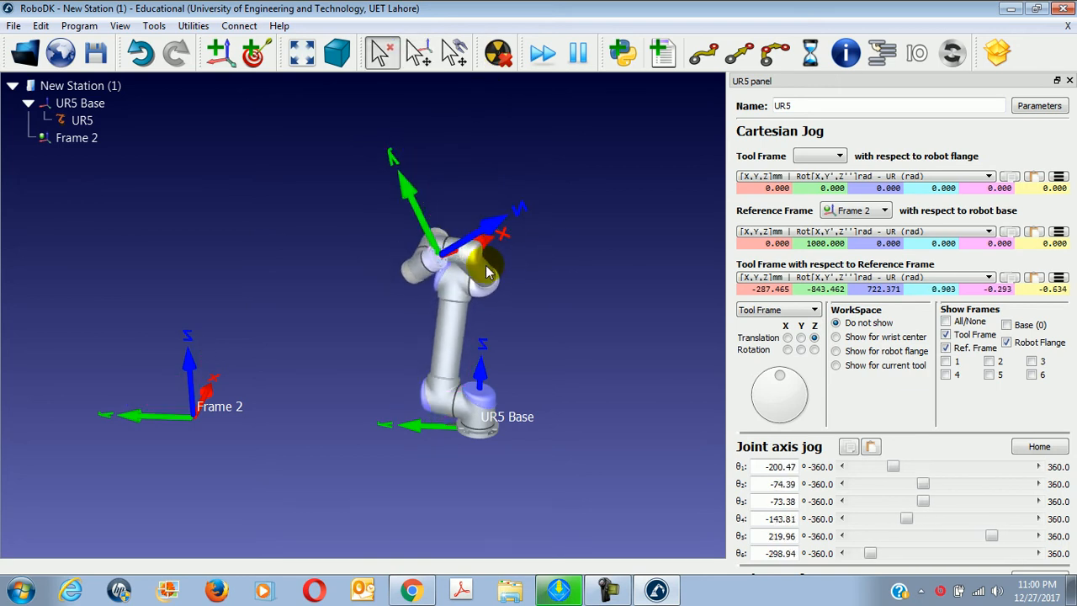
Try a small move of the UR5 Base frame along its Z axis, and undo it
{"action": "key", "text": "alt"}
{"action": "mouse_move", "coordinate": [410, 393]}
{"action": "left_mouse_down", "text": "alt"}
{"action": "mouse_move", "coordinate": [460, 362]}
{"action": "mouse_move", "coordinate": [409, 391]}
{"action": "left_mouse_up", "text": "alt"}
{"action": "key", "text": "alt"}
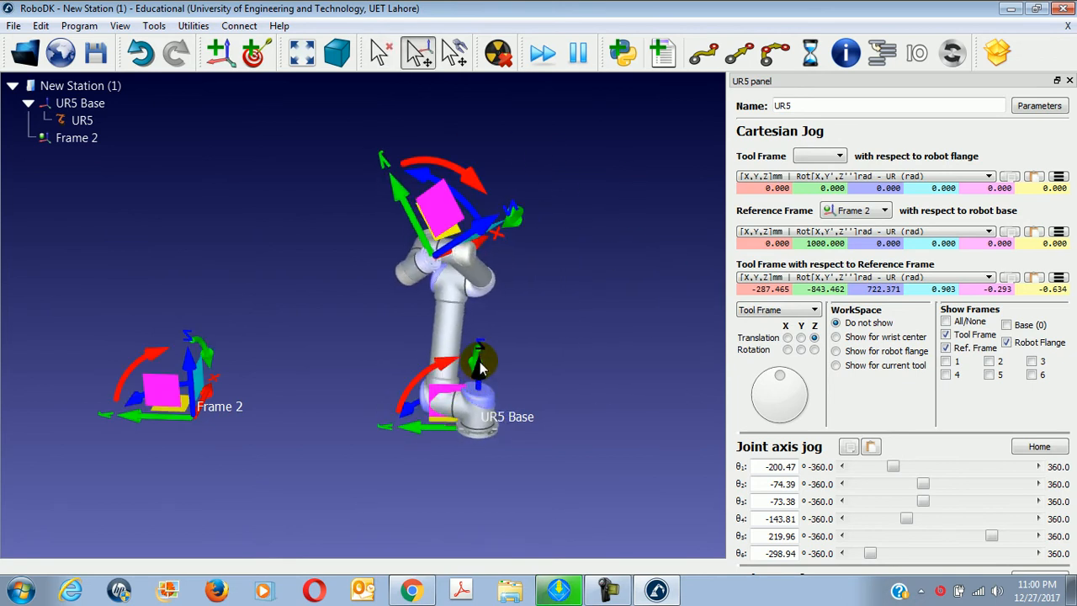
{"action": "mouse_move", "coordinate": [480, 363]}
{"action": "left_mouse_down", "text": "alt"}
{"action": "mouse_move", "coordinate": [477, 351]}
{"action": "mouse_move", "coordinate": [478, 368]}
{"action": "left_mouse_up", "text": "alt"}
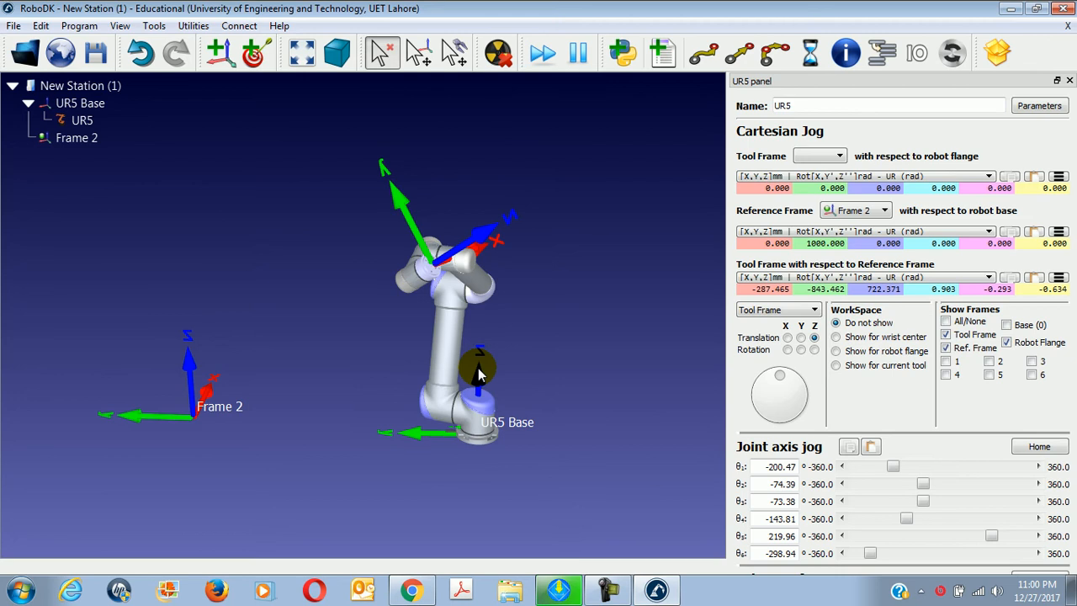
{"action": "key", "text": "ctrl+z"}
{"action": "key", "text": "ctrl+z"}
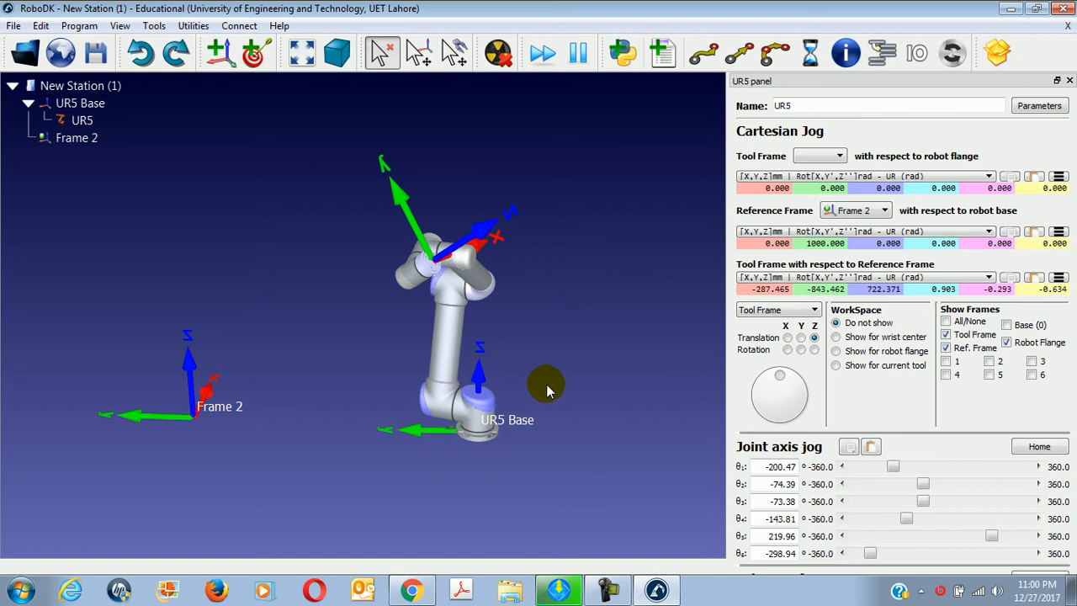
Rotate the UR5 Base frame about its Z axis until its Y axis points away from Frame 2, and glance at the guide in Chrome
{"action": "key", "text": "alt"}
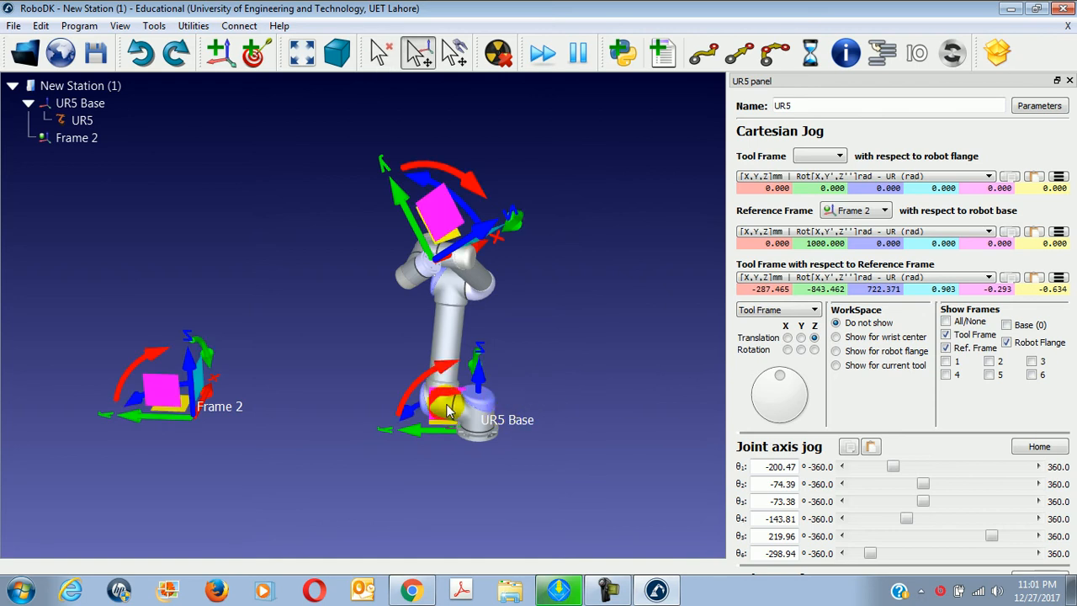
{"action": "left_click_drag", "start_coordinate": [413, 412], "coordinate": [513, 450]}
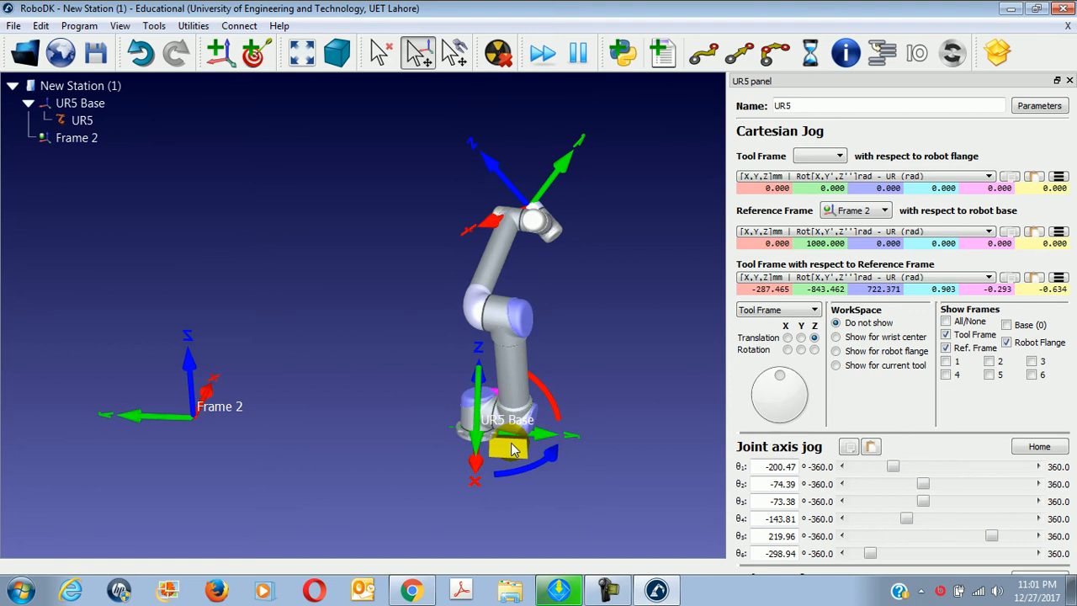
{"action": "left_click_drag", "start_coordinate": [513, 450], "coordinate": [524, 447]}
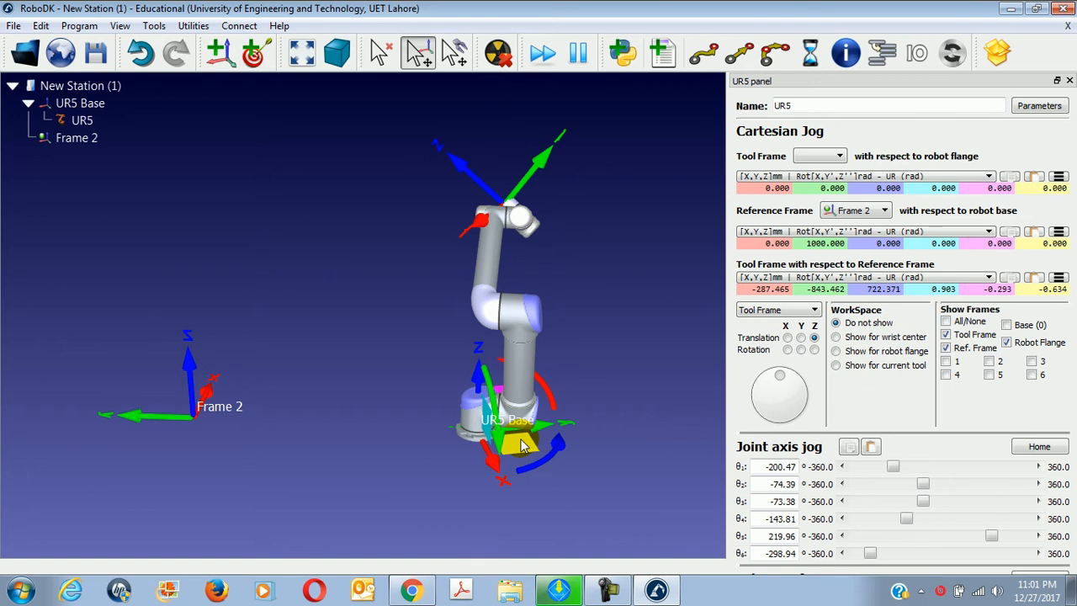
{"action": "left_click", "coordinate": [410, 592]}
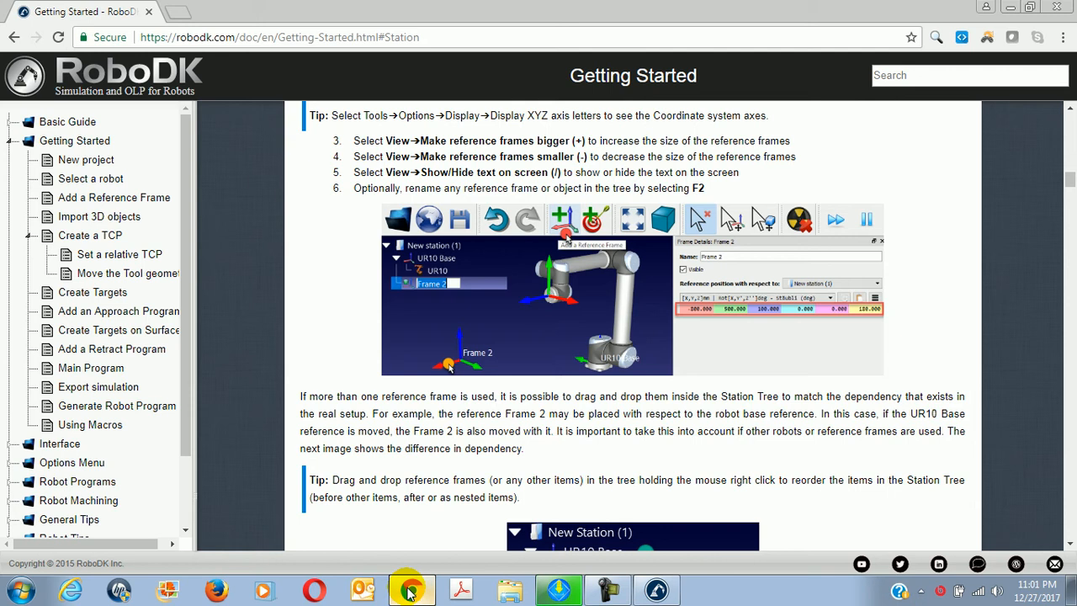
{"action": "left_click", "coordinate": [410, 591]}
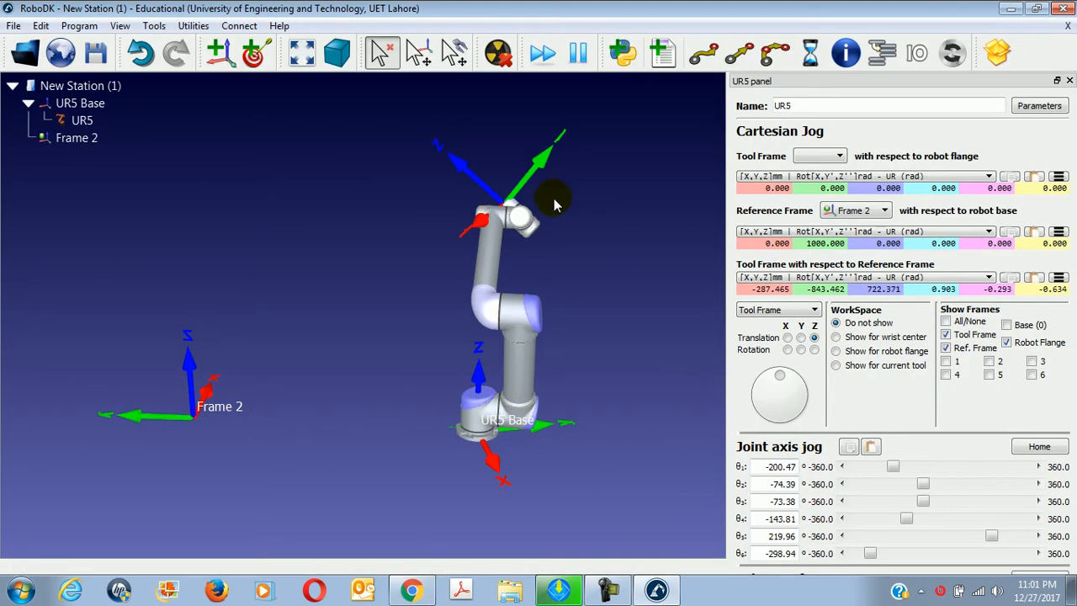
Move the UR5's tool frame within its magenta plane to about X -222, Y -767, Z 858 mm, and rotate it about its X axis
{"action": "key", "text": "alt"}
{"action": "left_click_drag", "start_coordinate": [523, 192], "coordinate": [533, 132], "text": "alt"}
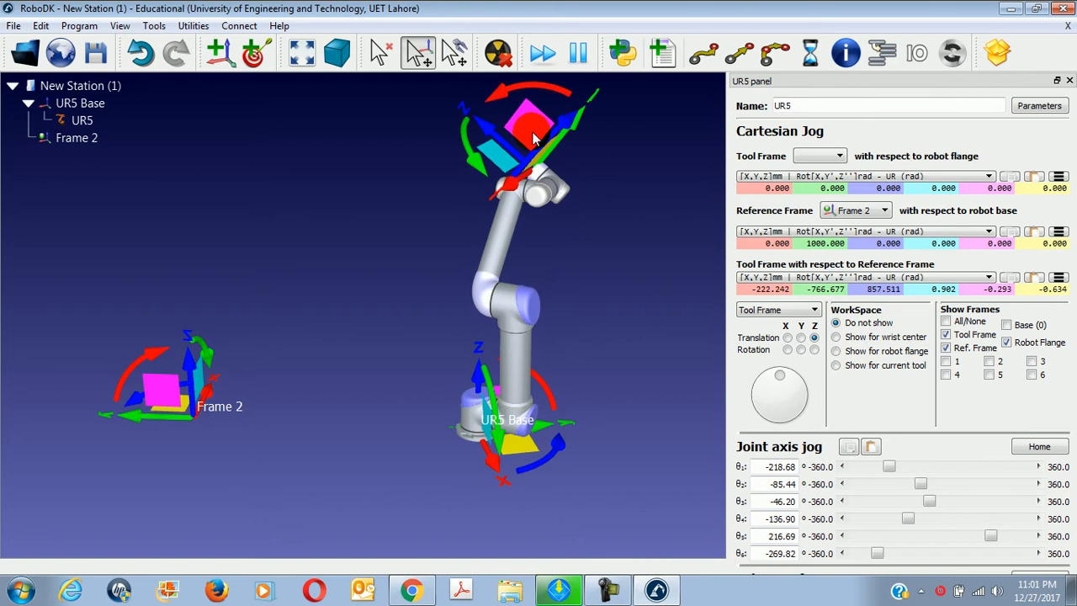
{"action": "left_click_drag", "start_coordinate": [533, 93], "coordinate": [571, 165], "text": "alt"}
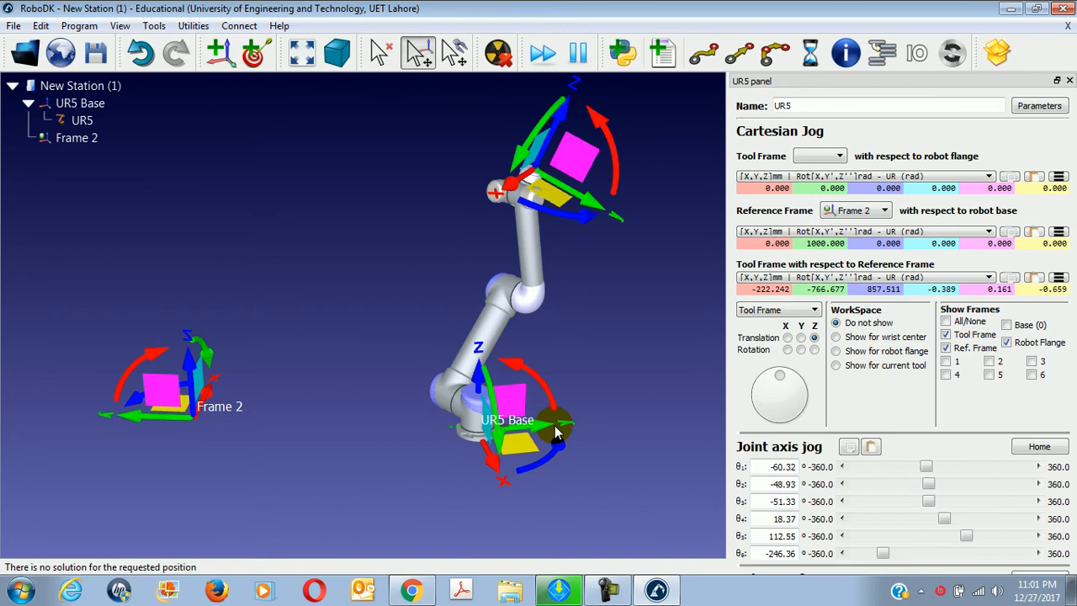
Rotate the UR5 Base frame about its Z axis until its X axis points towards Frame 2
{"action": "left_click_drag", "start_coordinate": [555, 449], "coordinate": [423, 464], "text": "alt"}
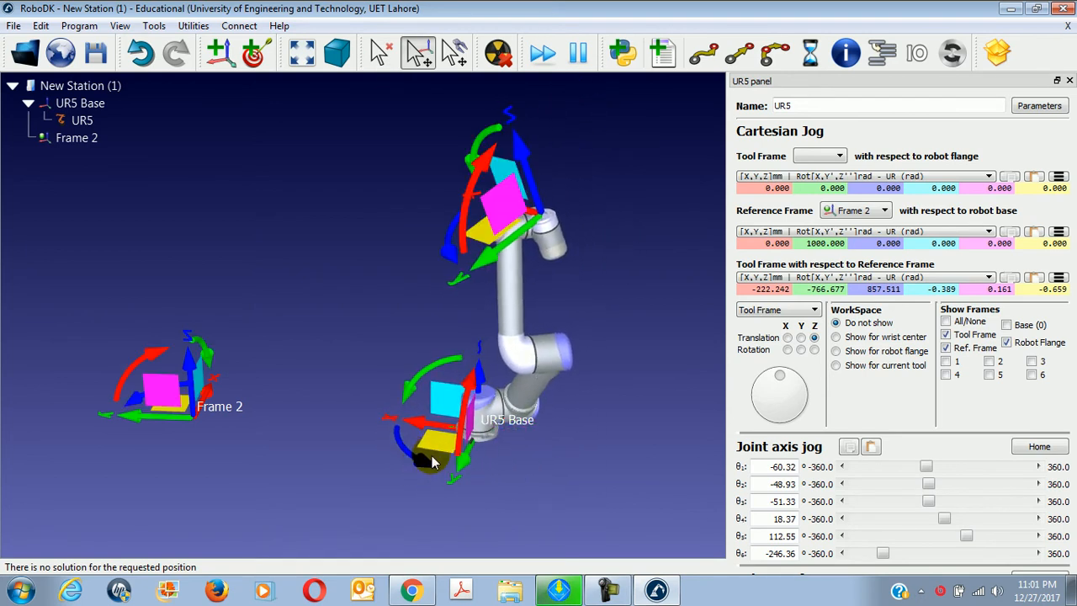
{"action": "mouse_move", "coordinate": [464, 435]}
{"action": "left_mouse_down"}
{"action": "mouse_move", "coordinate": [469, 373]}
{"action": "mouse_move", "coordinate": [466, 427]}
{"action": "left_mouse_up"}
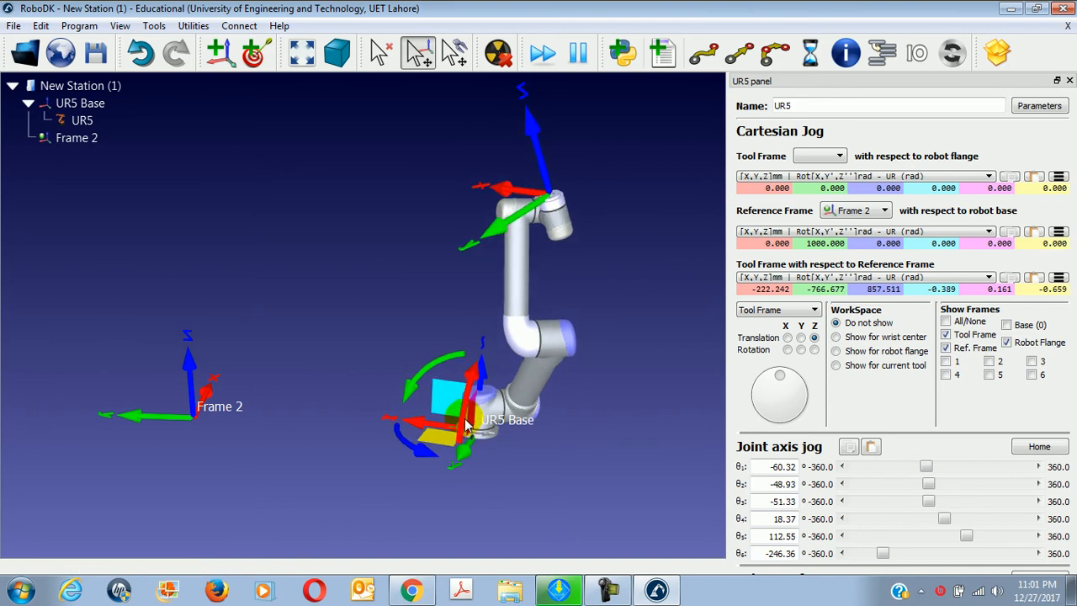
{"action": "key", "text": "alt"}
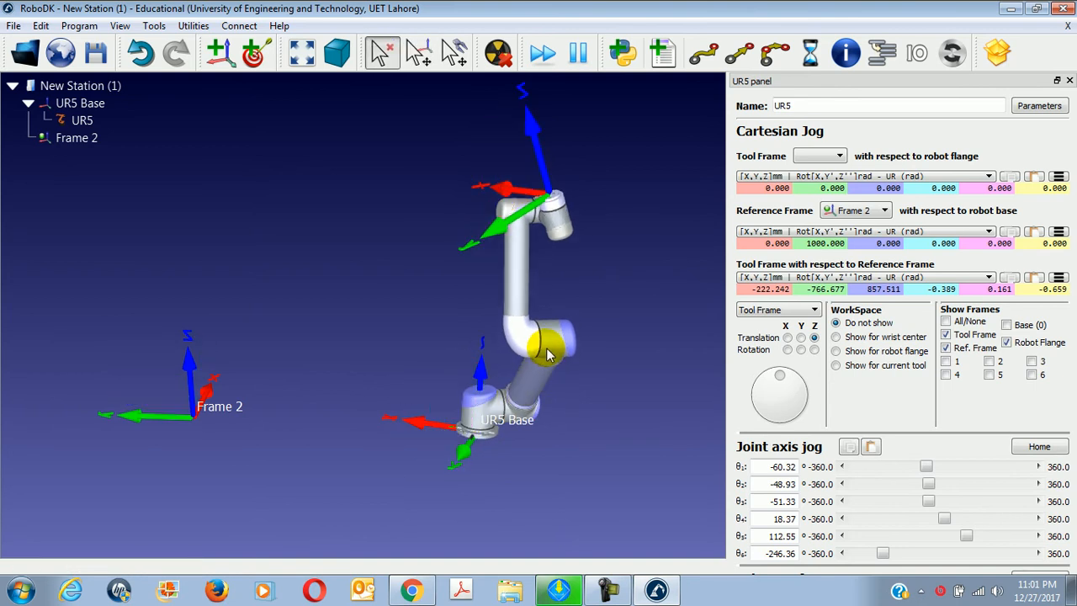
Move the UR5's tool frame to about X -53, Y -530, Z 641 mm with respect to Frame 2, and check the guide in Chrome
{"action": "key", "text": "alt"}
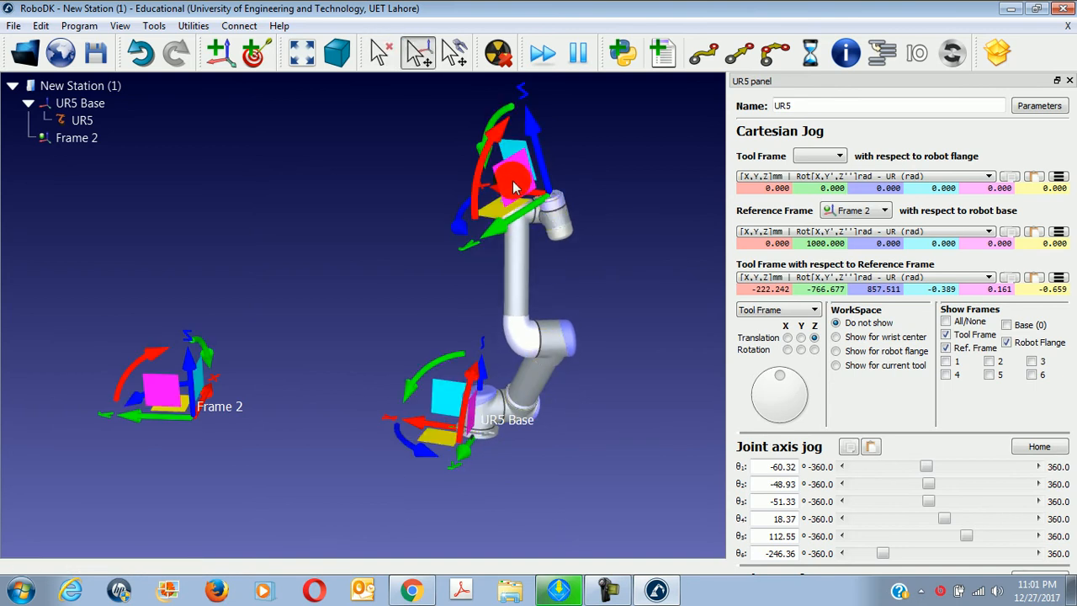
{"action": "left_click_drag", "start_coordinate": [514, 175], "coordinate": [469, 286], "text": "alt"}
{"action": "left_click_drag", "start_coordinate": [446, 291], "coordinate": [416, 294], "text": "alt"}
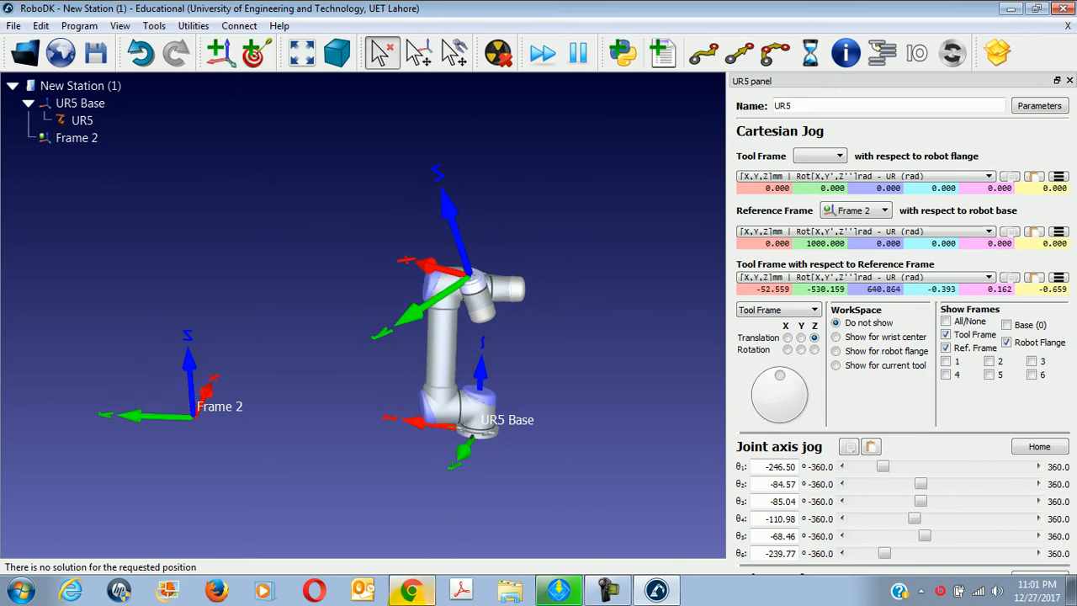
{"action": "left_click", "coordinate": [412, 589]}
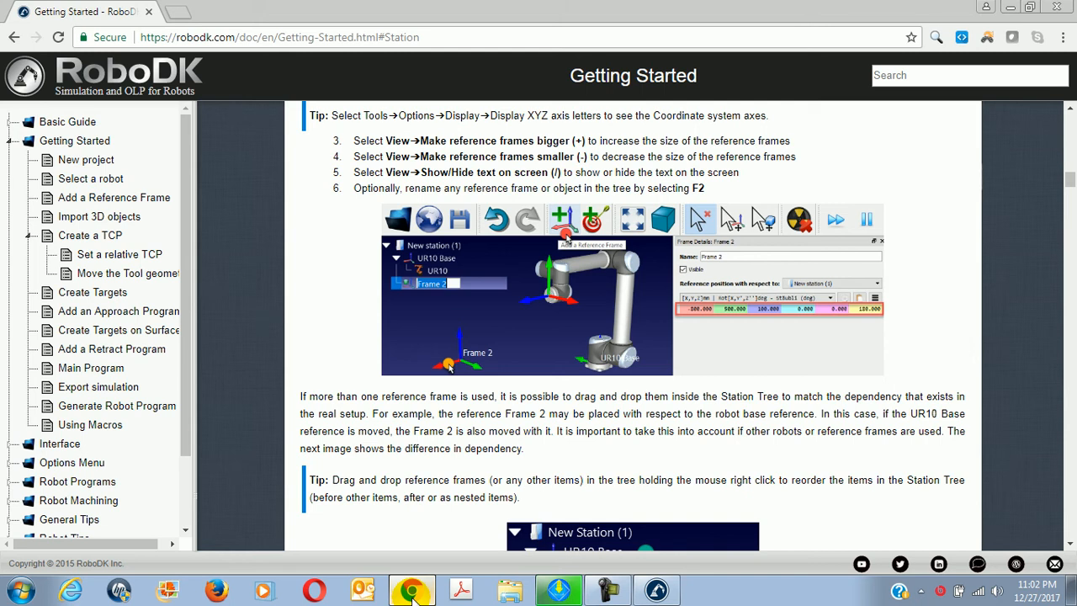
{"action": "left_click", "coordinate": [607, 591]}
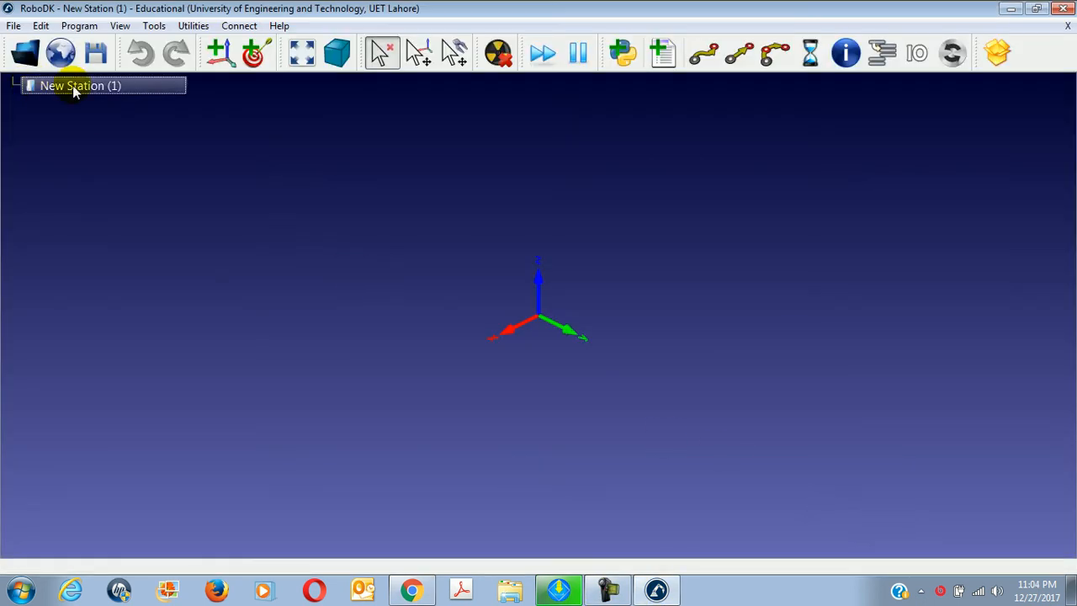
Add the UR5 robot from the RoboDK Library folder to the empty station, and add a second reference frame
{"action": "right_click", "coordinate": [73, 85]}
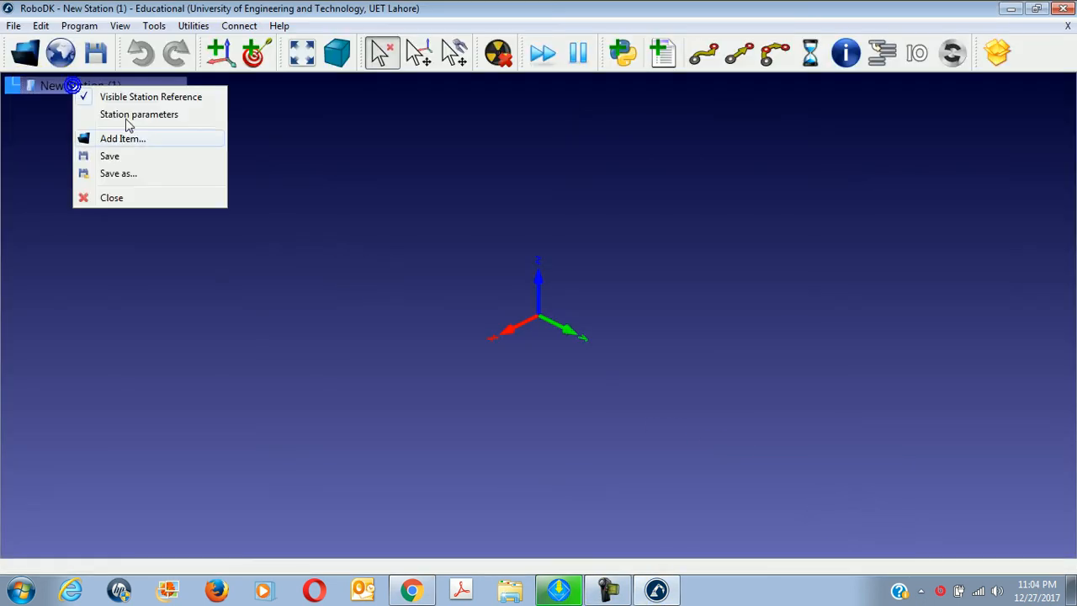
{"action": "left_click", "coordinate": [125, 139]}
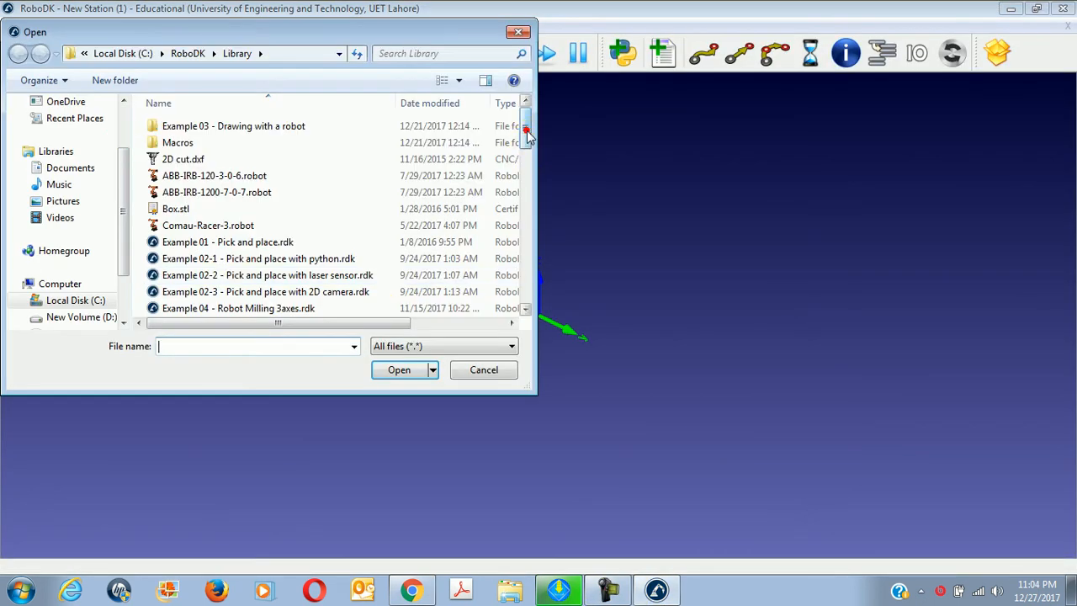
{"action": "left_click_drag", "start_coordinate": [527, 138], "coordinate": [584, 289]}
{"action": "double_click", "coordinate": [202, 266]}
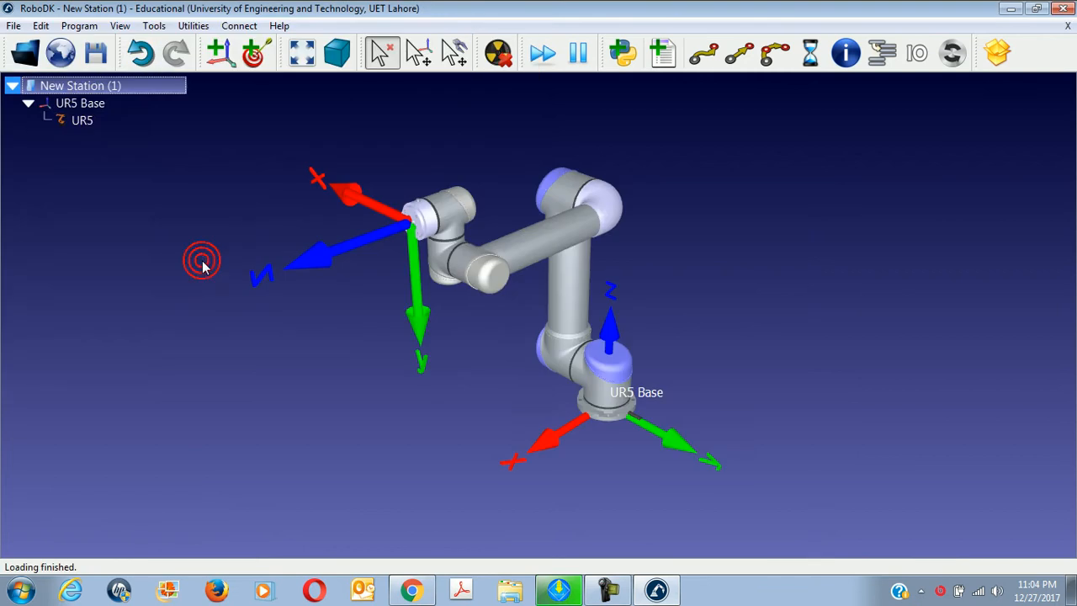
{"action": "left_click", "coordinate": [78, 26]}
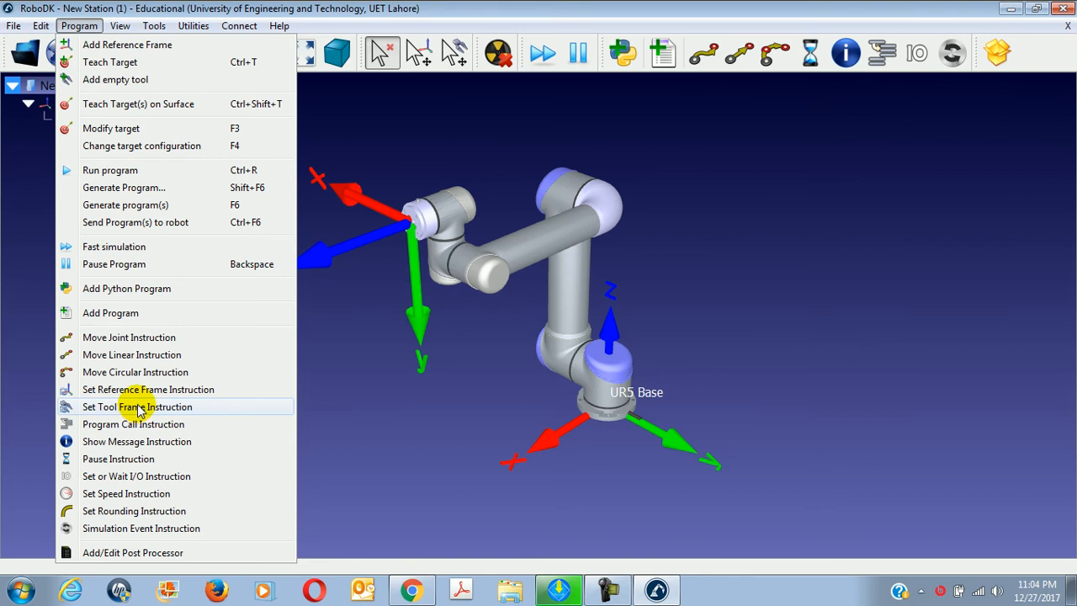
{"action": "left_click", "coordinate": [118, 46]}
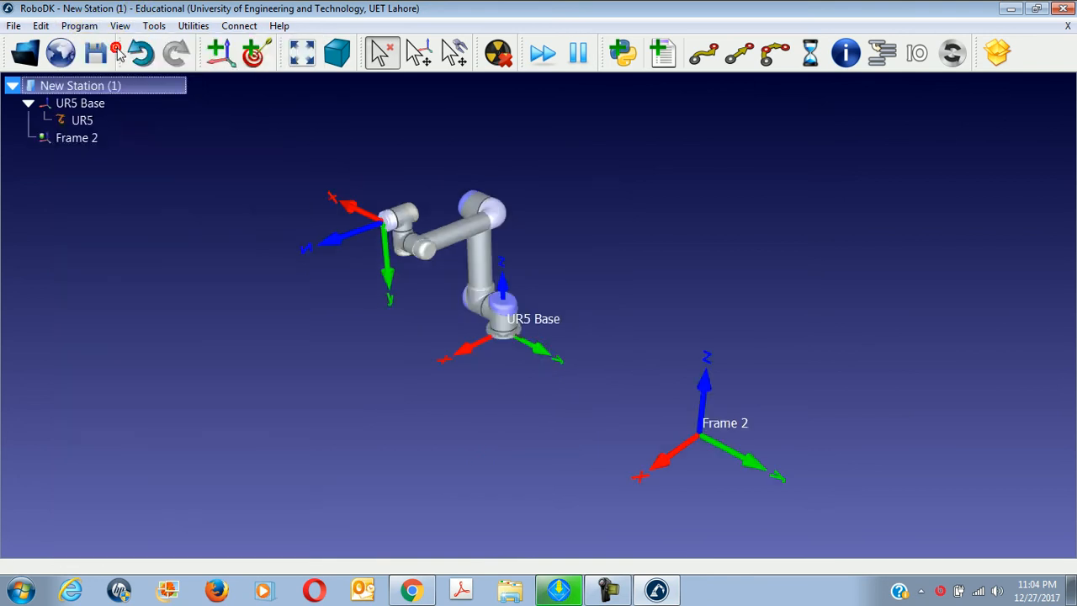
Read the Create Targets section of the guide in Chrome, examine its enlarged joint axis figure, and return to RoboDK
{"action": "left_click", "coordinate": [427, 591]}
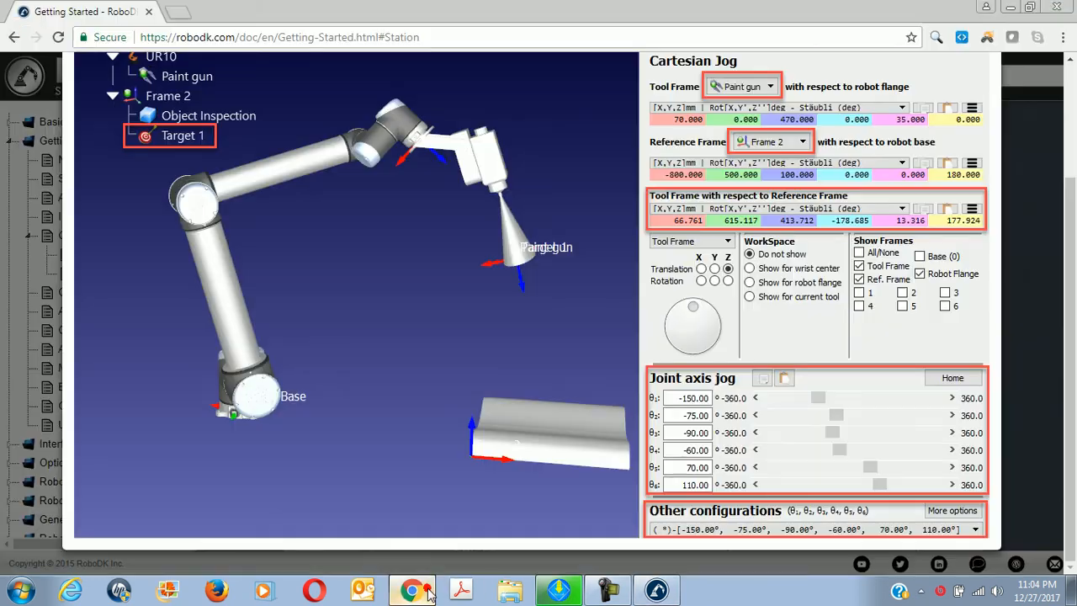
{"action": "left_click", "coordinate": [694, 308]}
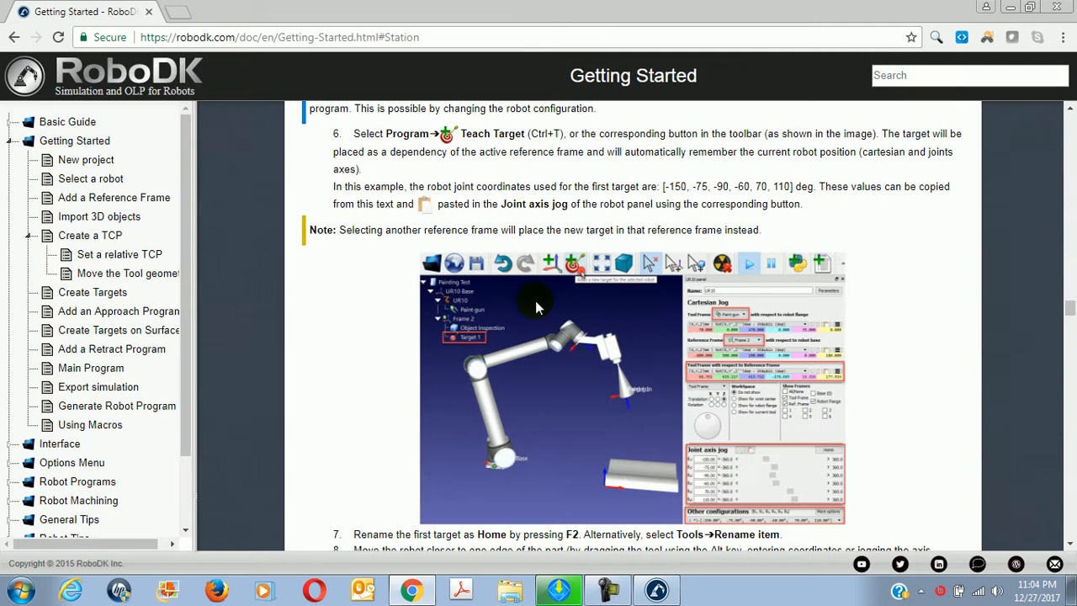
{"action": "scroll", "coordinate": [535, 300], "scroll_direction": "up", "scroll_amount": 4}
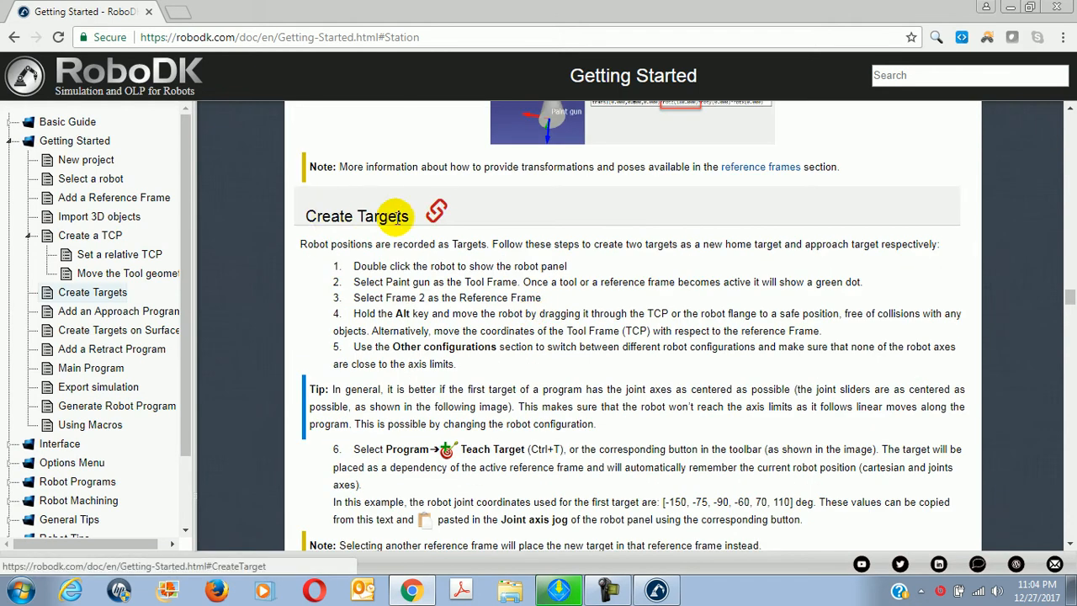
{"action": "scroll", "coordinate": [504, 480], "scroll_direction": "down", "scroll_amount": 6}
{"action": "scroll", "coordinate": [632, 399], "scroll_direction": "up", "scroll_amount": 2}
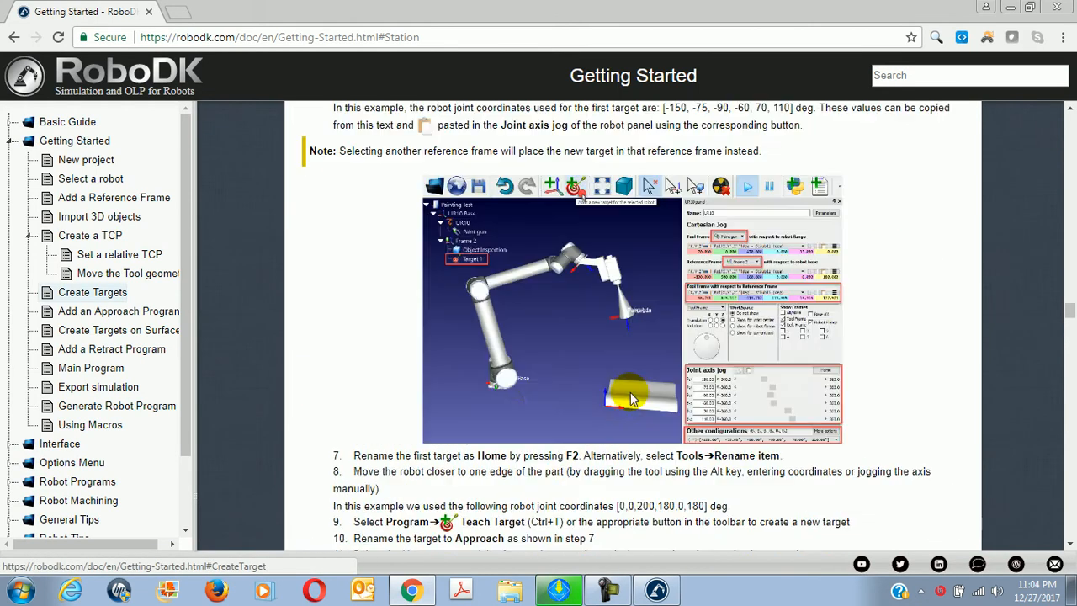
{"action": "left_click", "coordinate": [705, 407]}
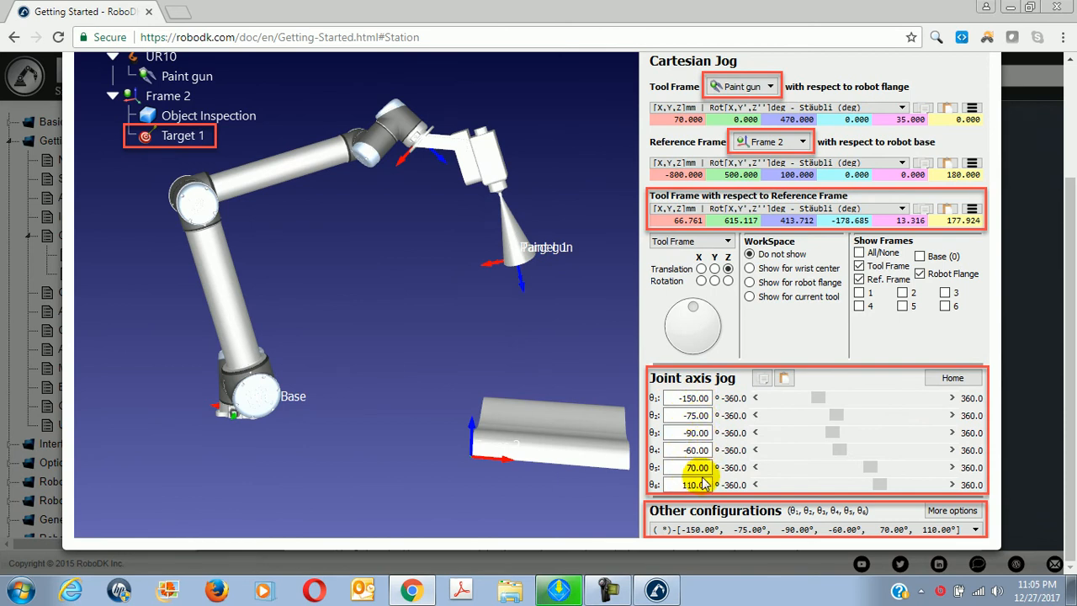
{"action": "left_click", "coordinate": [411, 590]}
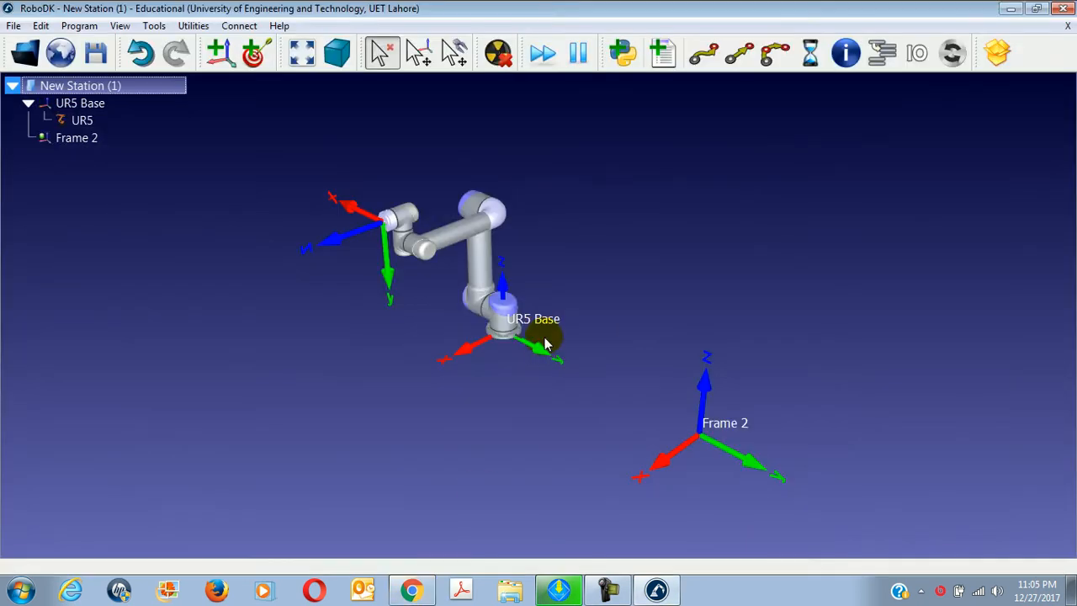
Open the UR5's robot panel and recheck the joint axis values in the guide's figure in Chrome
{"action": "double_click", "coordinate": [82, 121]}
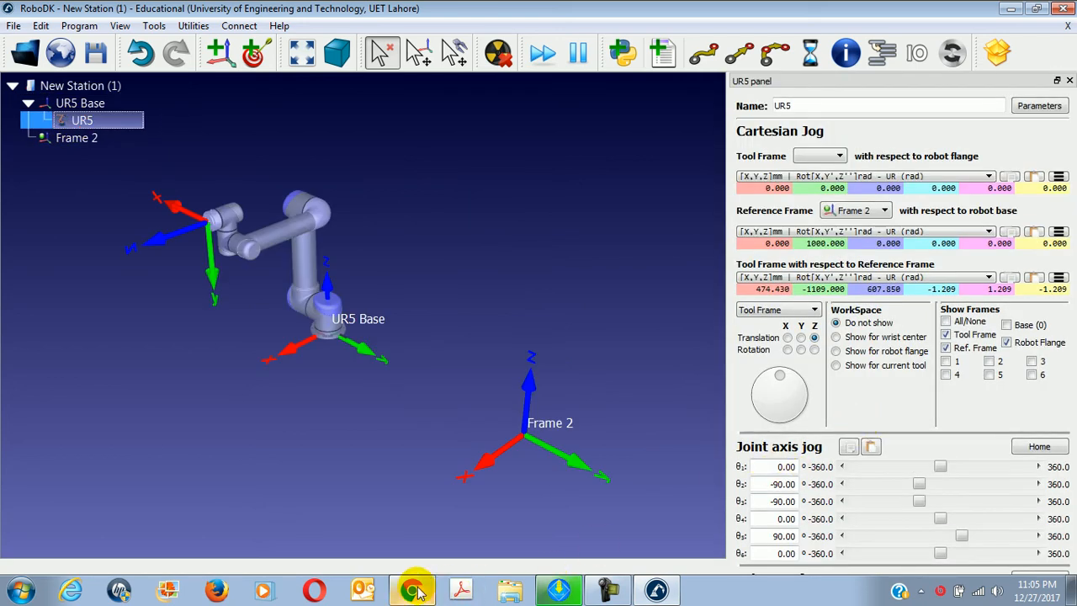
{"action": "mouse_move", "coordinate": [410, 593]}
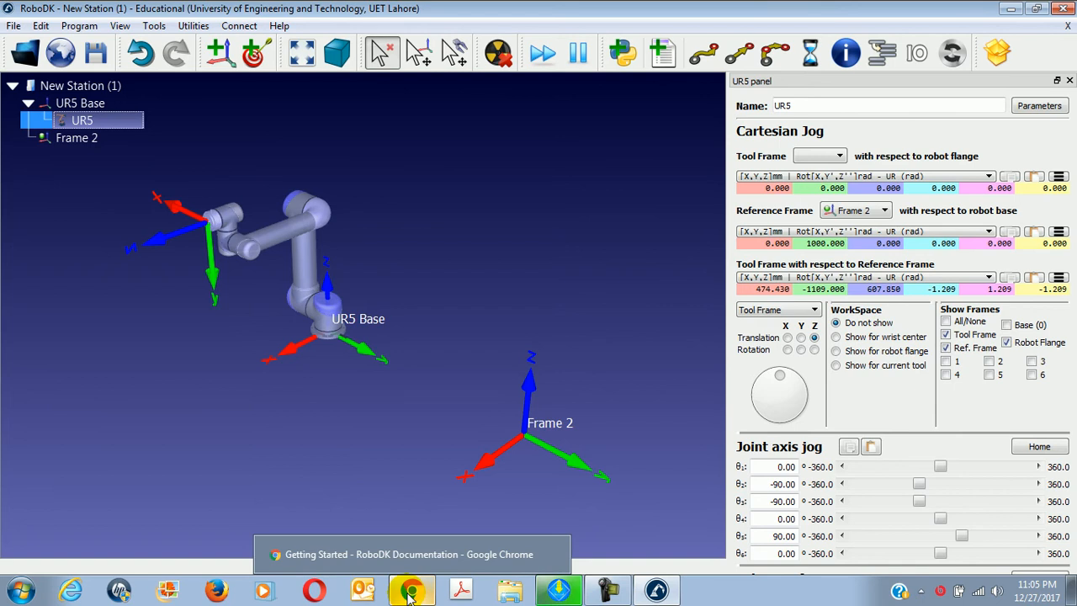
{"action": "left_click", "coordinate": [409, 593]}
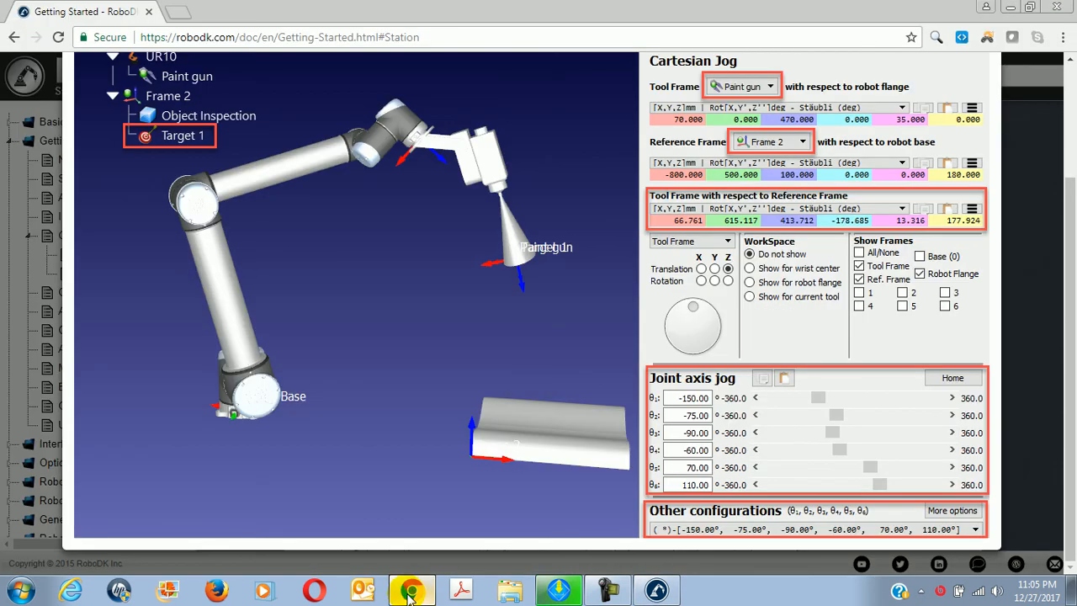
{"action": "left_click", "coordinate": [410, 593]}
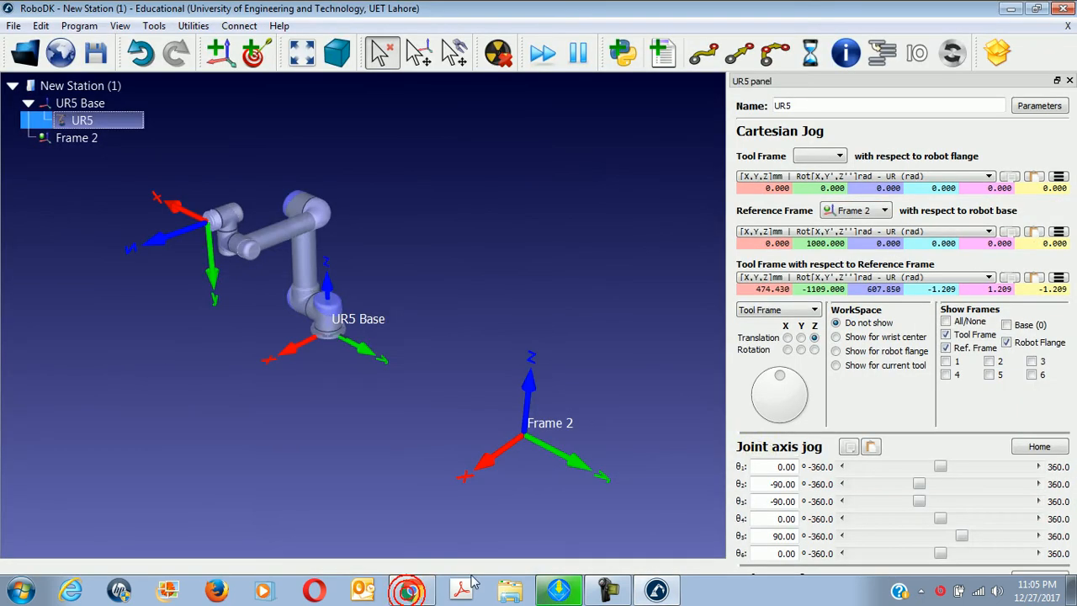
Set the UR5's joint θ1 to -150° and joint θ2 to -75°
{"action": "double_click", "coordinate": [760, 469]}
{"action": "type", "text": "-"}
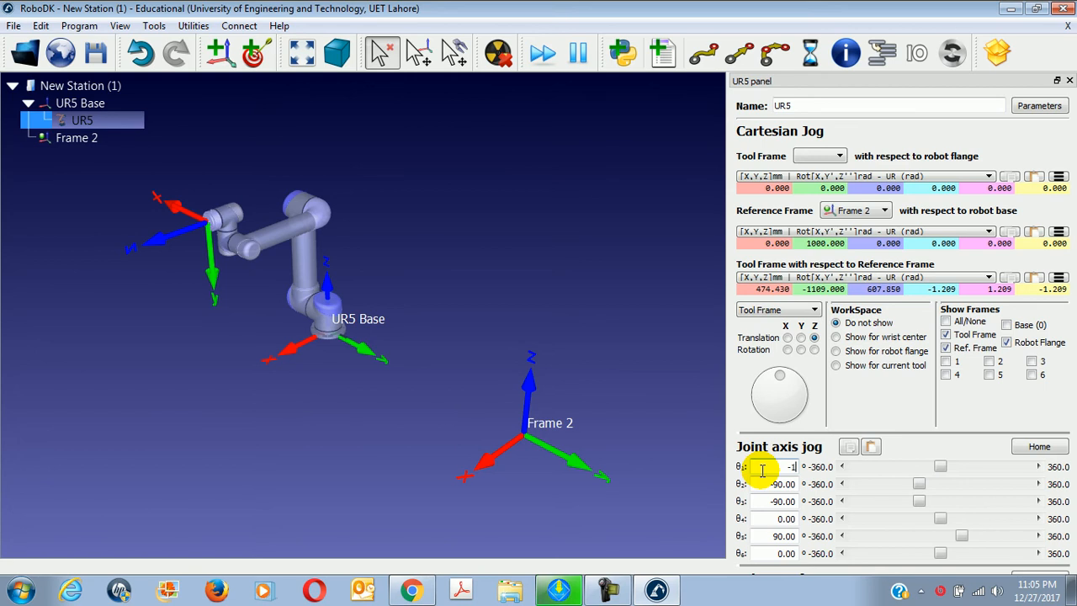
{"action": "type", "text": "150"}
{"action": "key", "text": "Return"}
{"action": "double_click", "coordinate": [763, 485]}
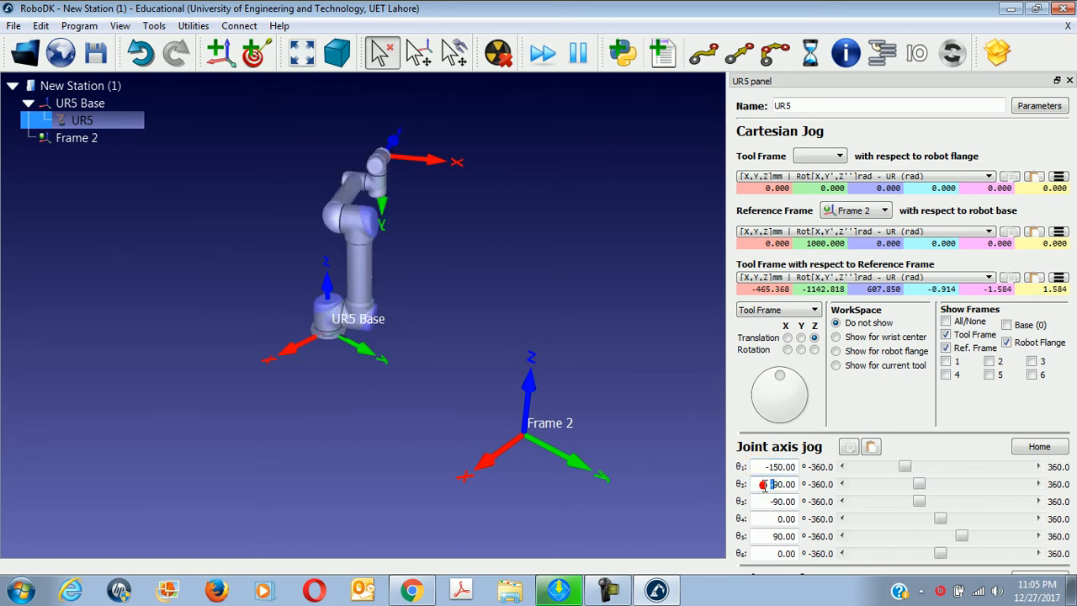
{"action": "type", "text": "-"}
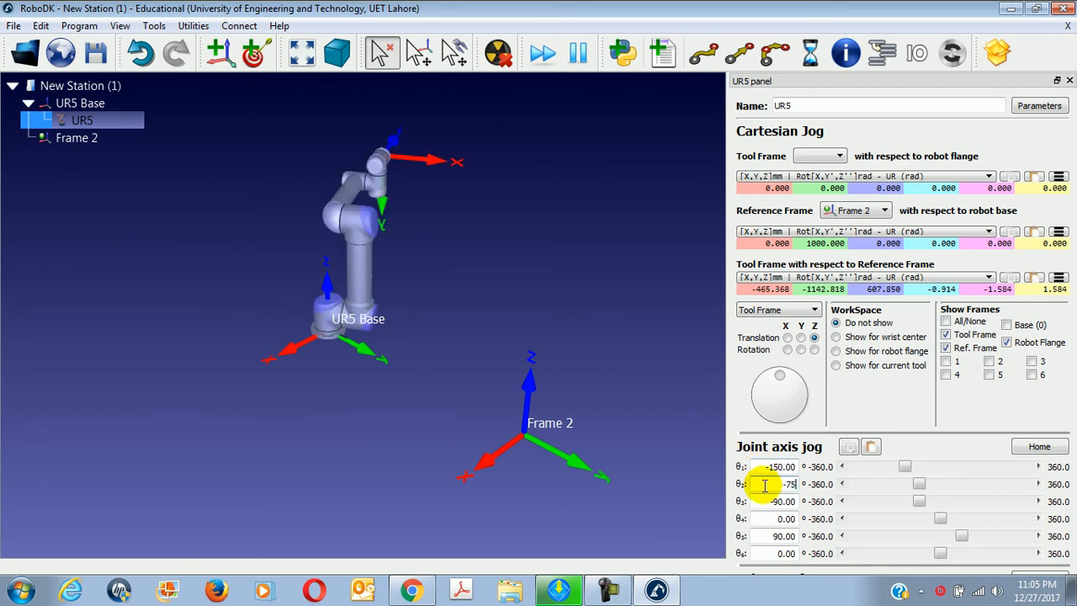
{"action": "type", "text": "75"}
{"action": "key", "text": "Return"}
Check the joint values in the guide's figure in Chrome, and set the UR5's joint θ4 to -60° in RoboDK
{"action": "left_click", "coordinate": [429, 594]}
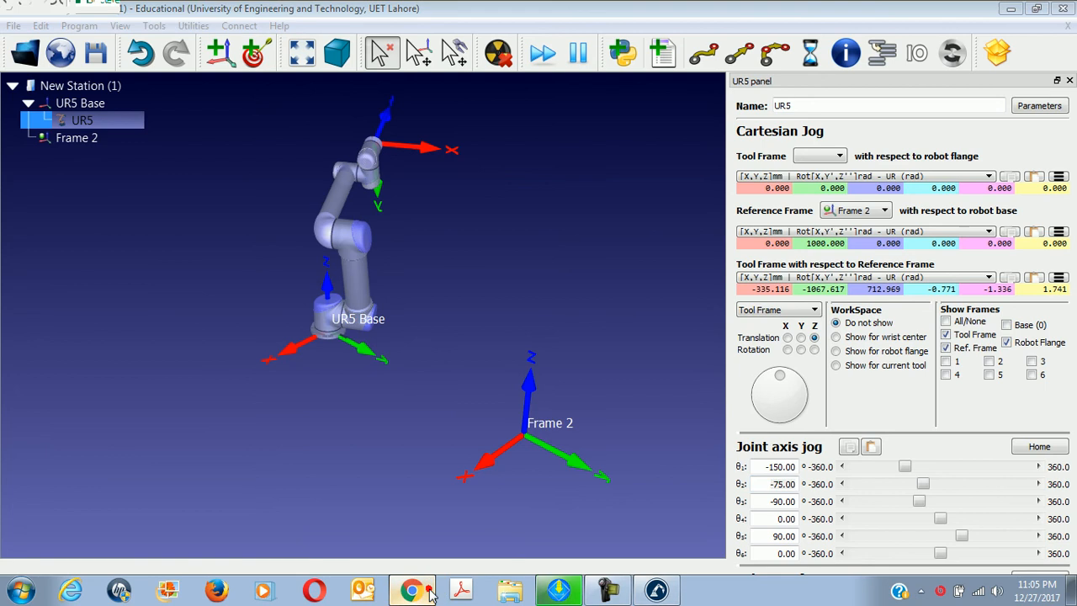
{"action": "left_click", "coordinate": [429, 593]}
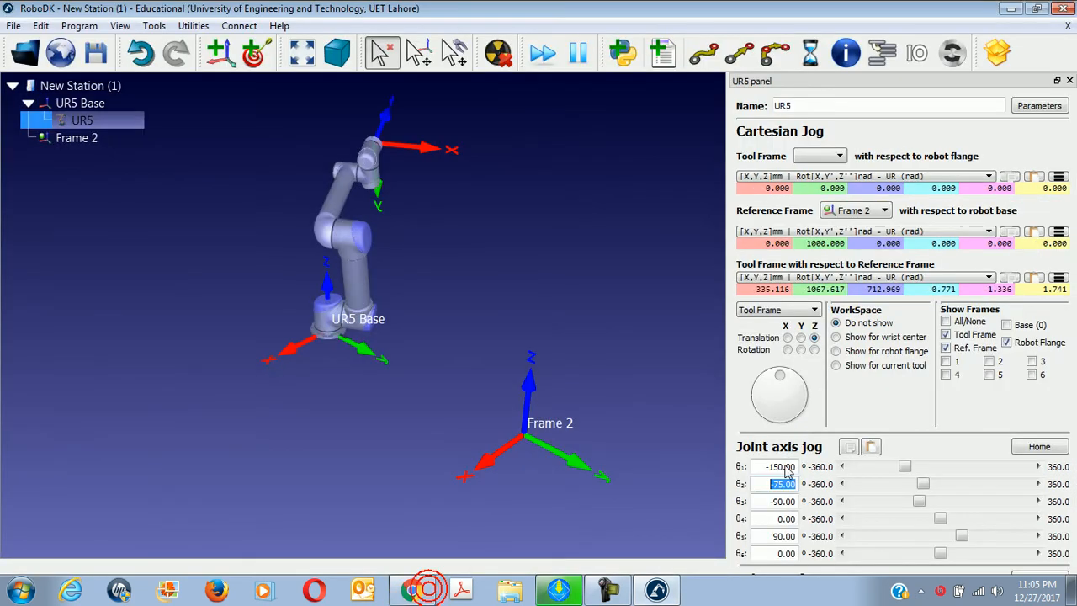
{"action": "left_click", "coordinate": [771, 503]}
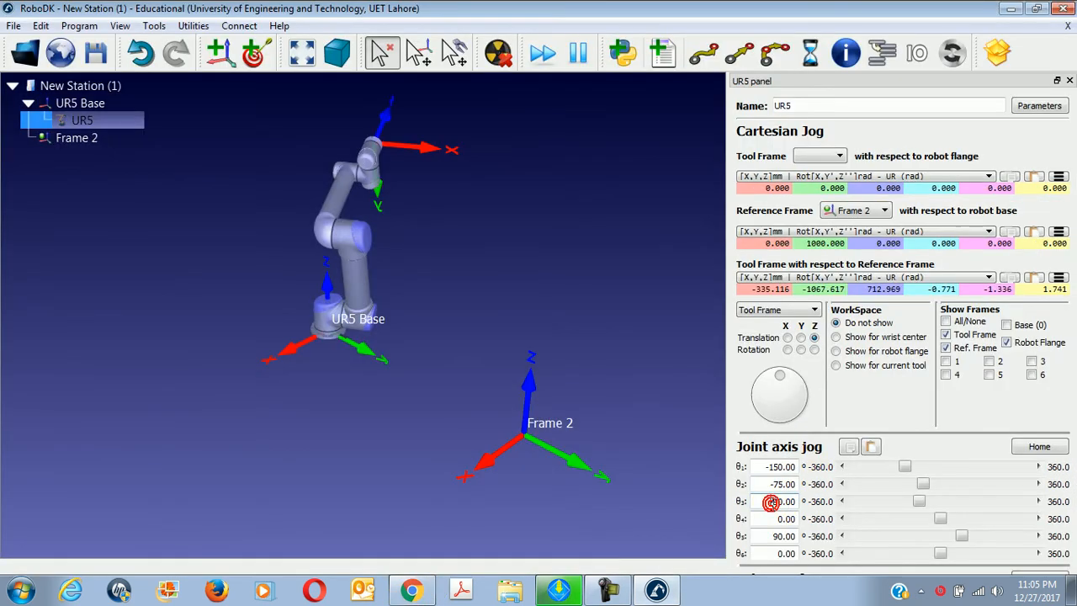
{"action": "left_click", "coordinate": [424, 589]}
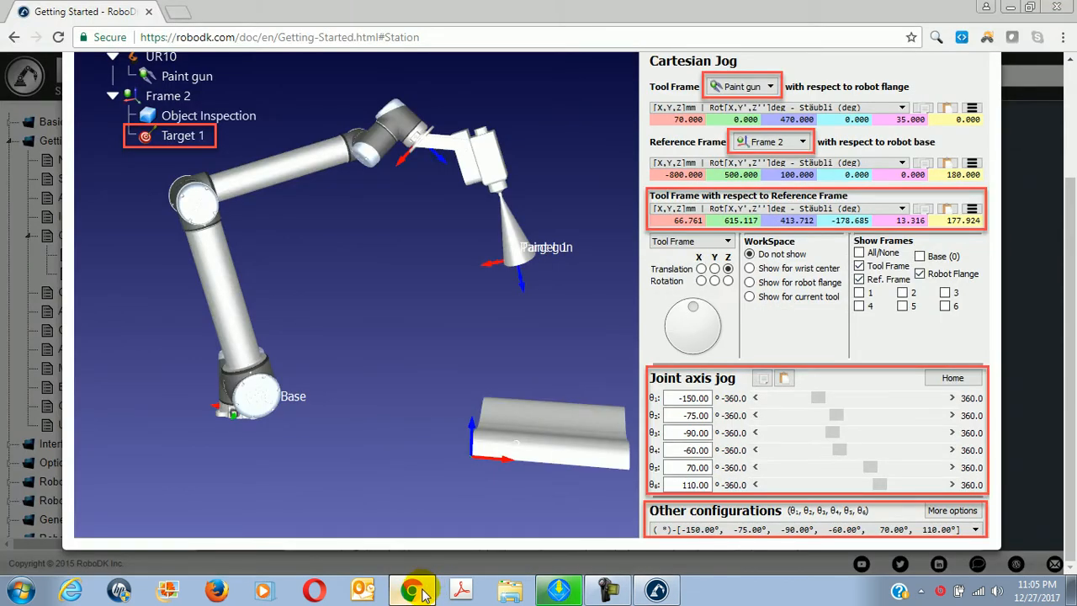
{"action": "left_click", "coordinate": [425, 593]}
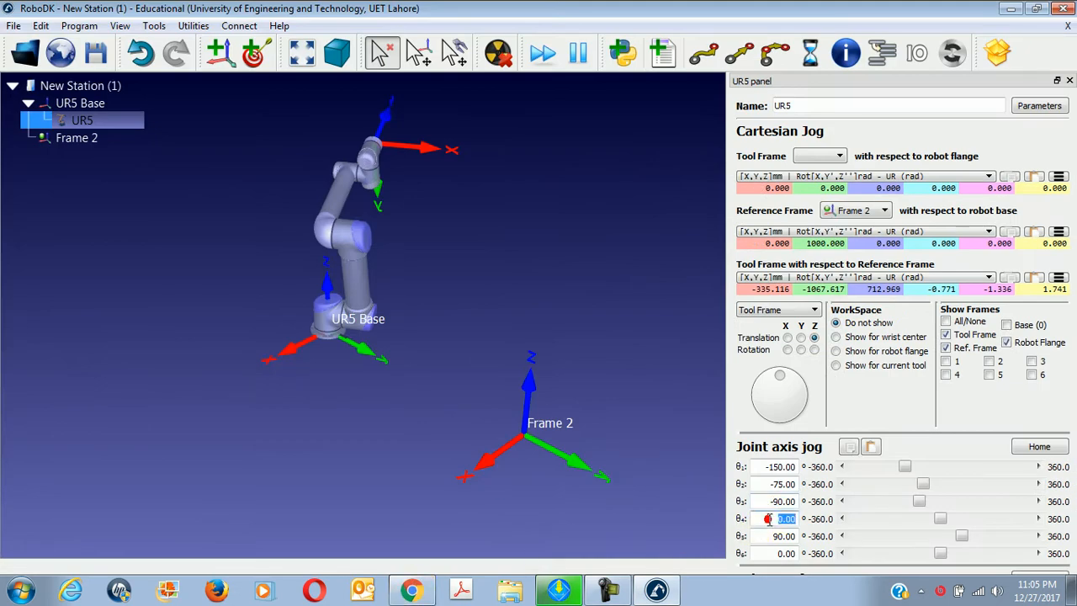
{"action": "type", "text": "-60"}
{"action": "key", "text": "Return"}
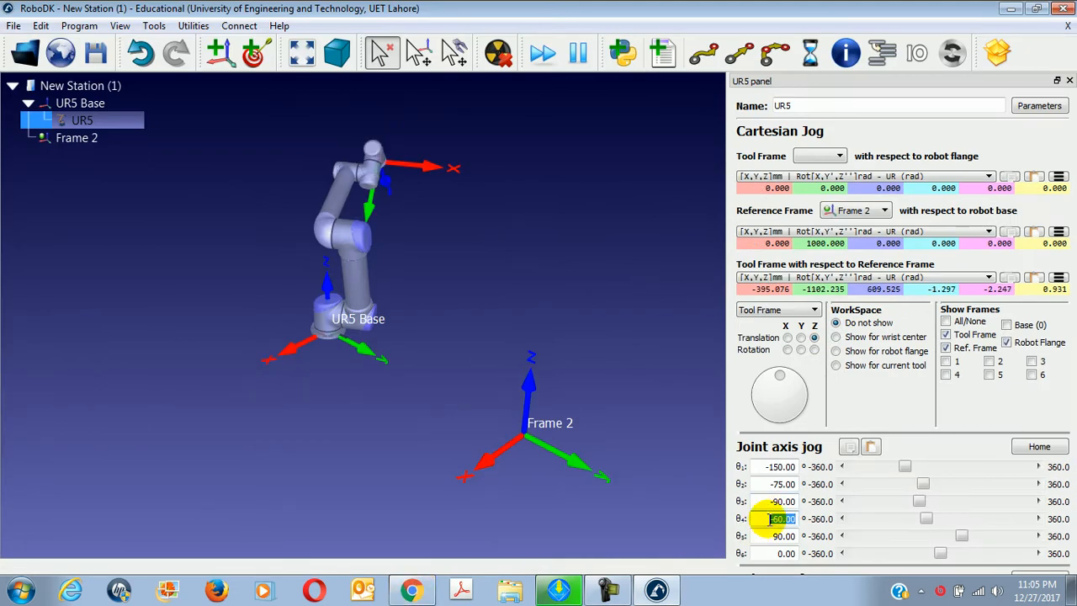
Recheck the guide's figure in Chrome, and set the UR5's joint θ5 to 70° and joint θ6 to 110° in RoboDK
{"action": "left_click", "coordinate": [410, 592]}
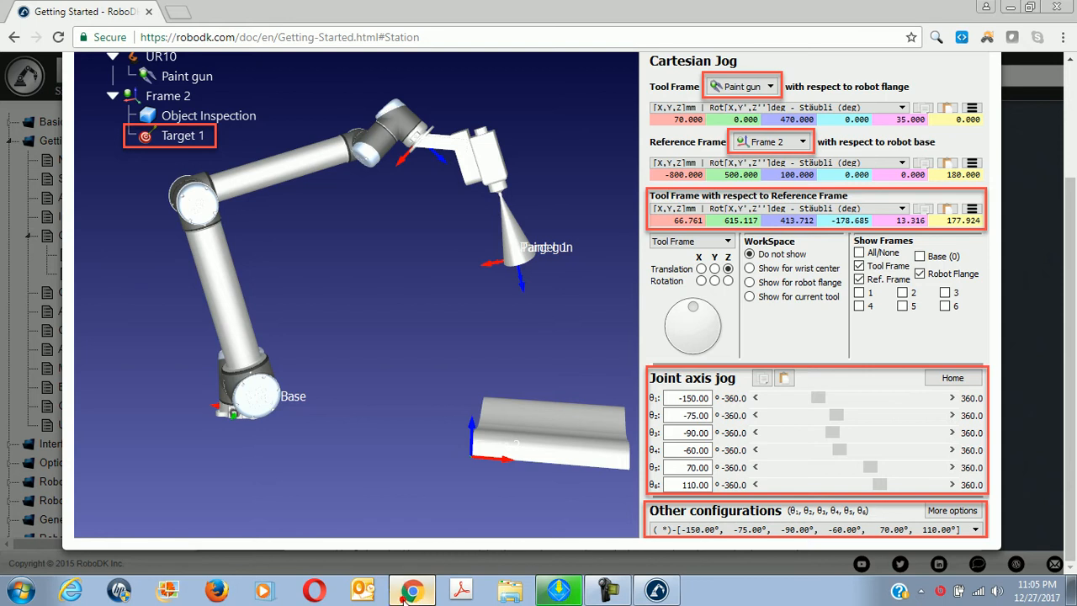
{"action": "left_click", "coordinate": [410, 591]}
{"action": "double_click", "coordinate": [770, 536]}
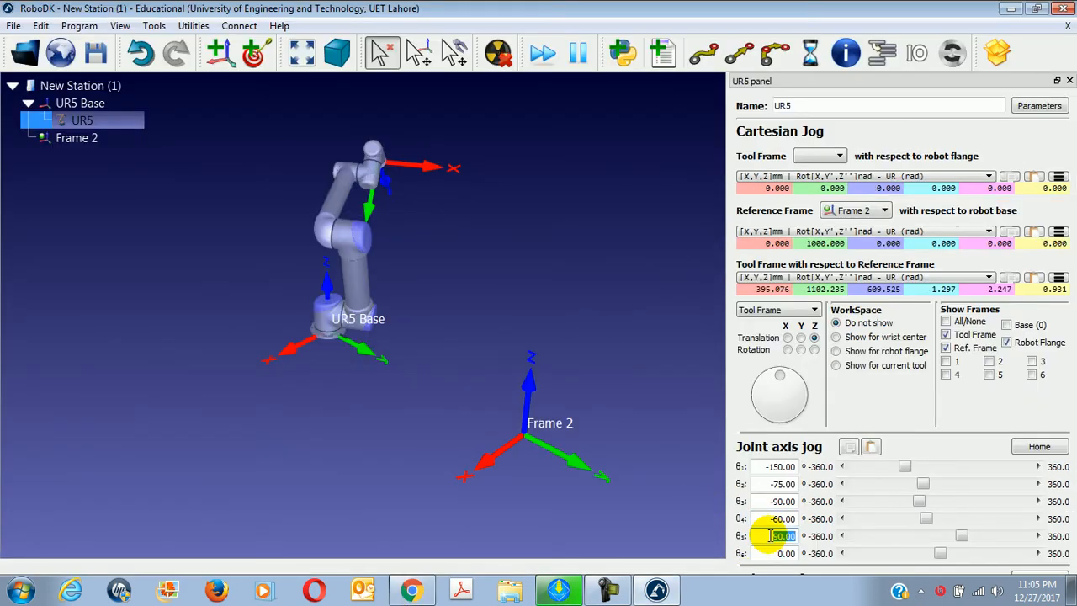
{"action": "type", "text": "70"}
{"action": "key", "text": "Return"}
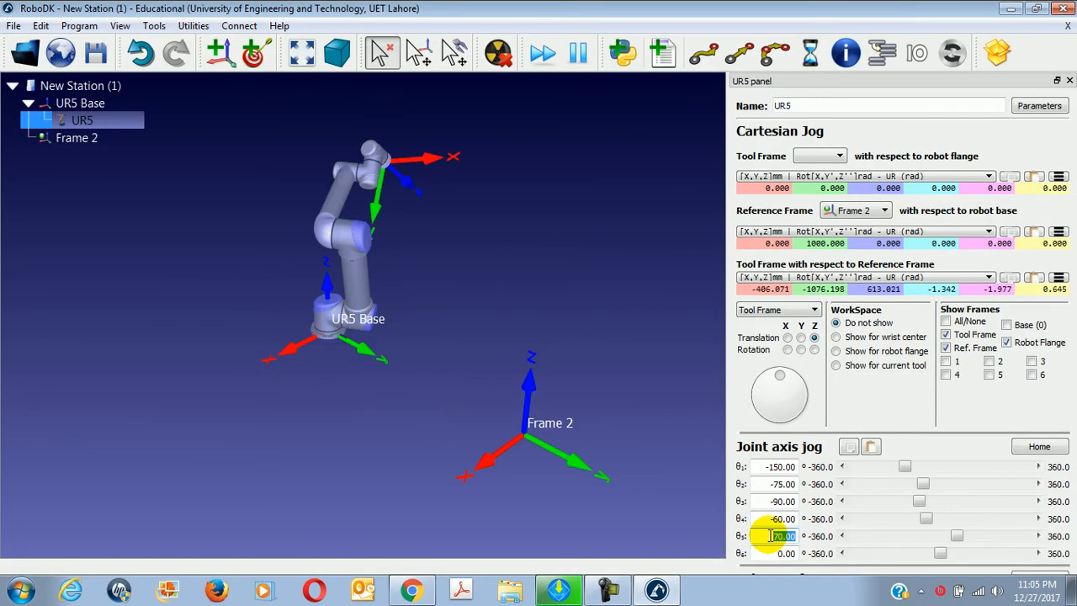
{"action": "double_click", "coordinate": [772, 553]}
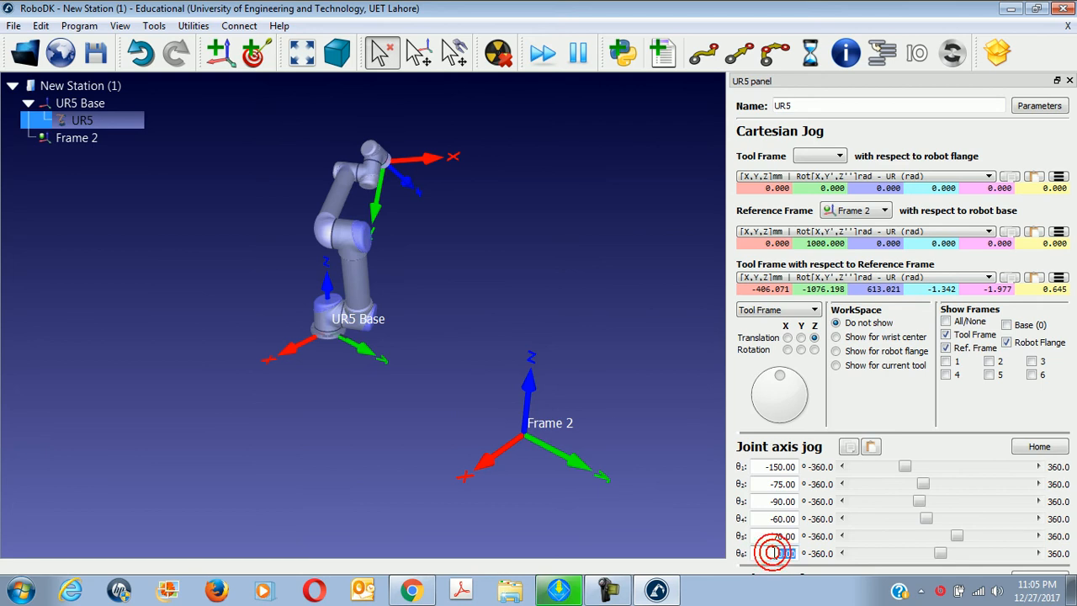
{"action": "type", "text": "110"}
{"action": "key", "text": "Return"}
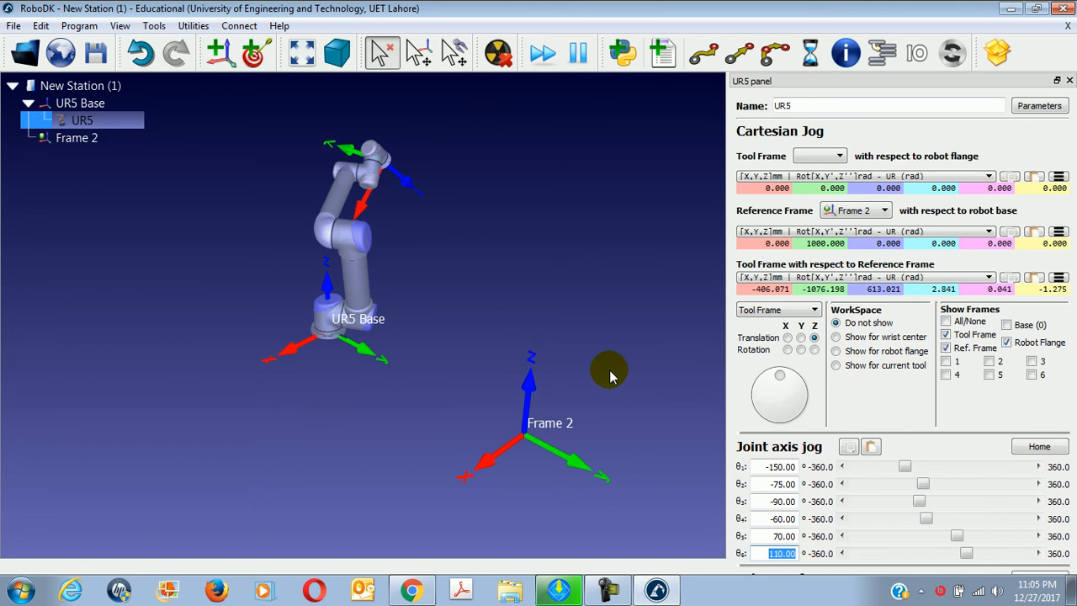
Read Frame 2's pose in the guide's enlarged figure in Chrome, and set its X to -800 mm with respect to the robot base in RoboDK
{"action": "left_click", "coordinate": [412, 588]}
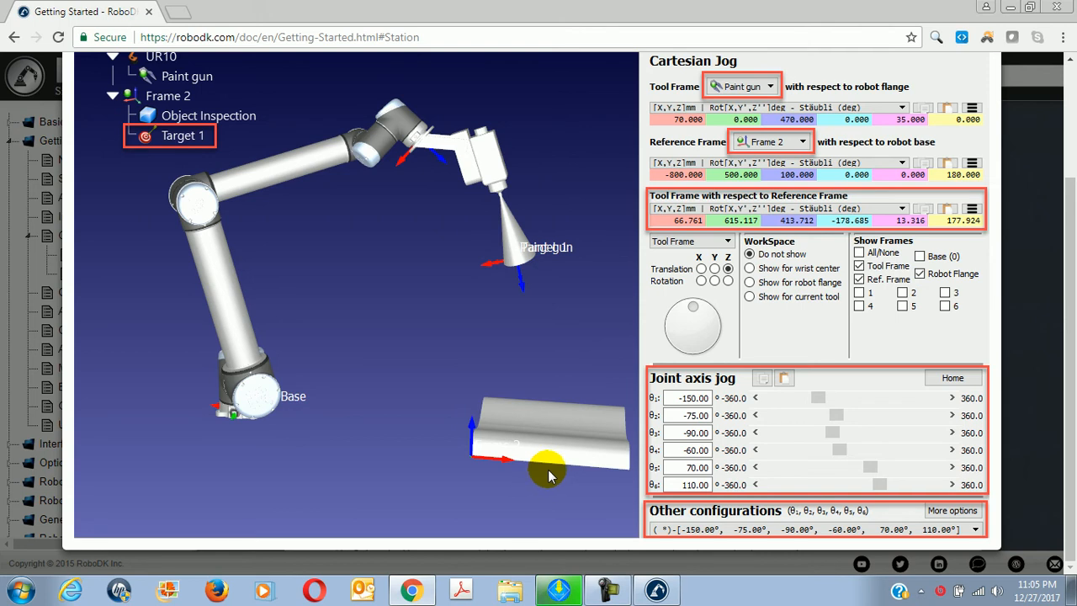
{"action": "left_click", "coordinate": [564, 334]}
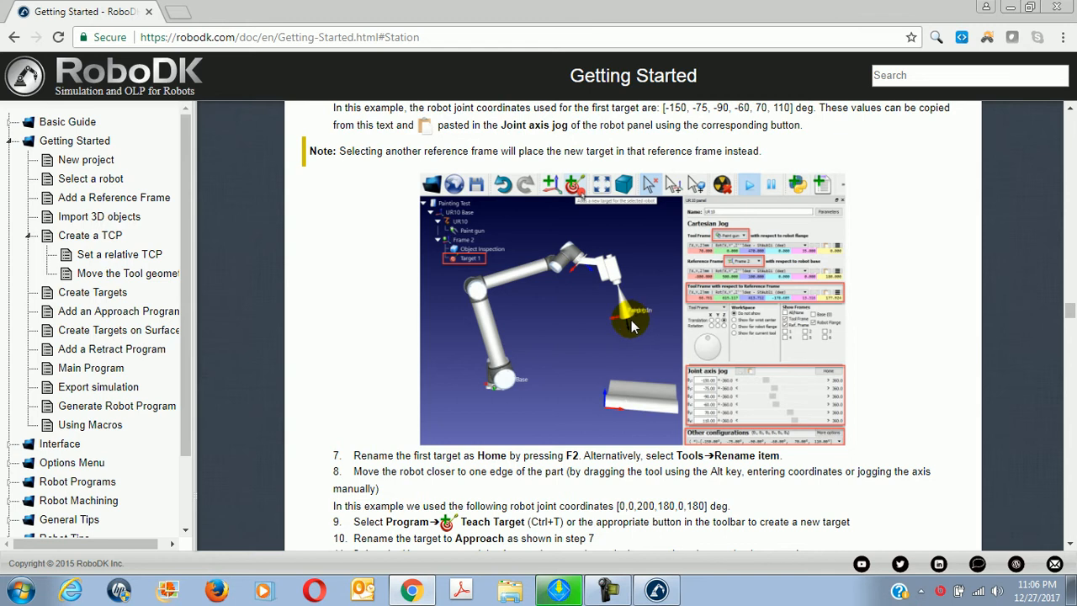
{"action": "left_click", "coordinate": [631, 320]}
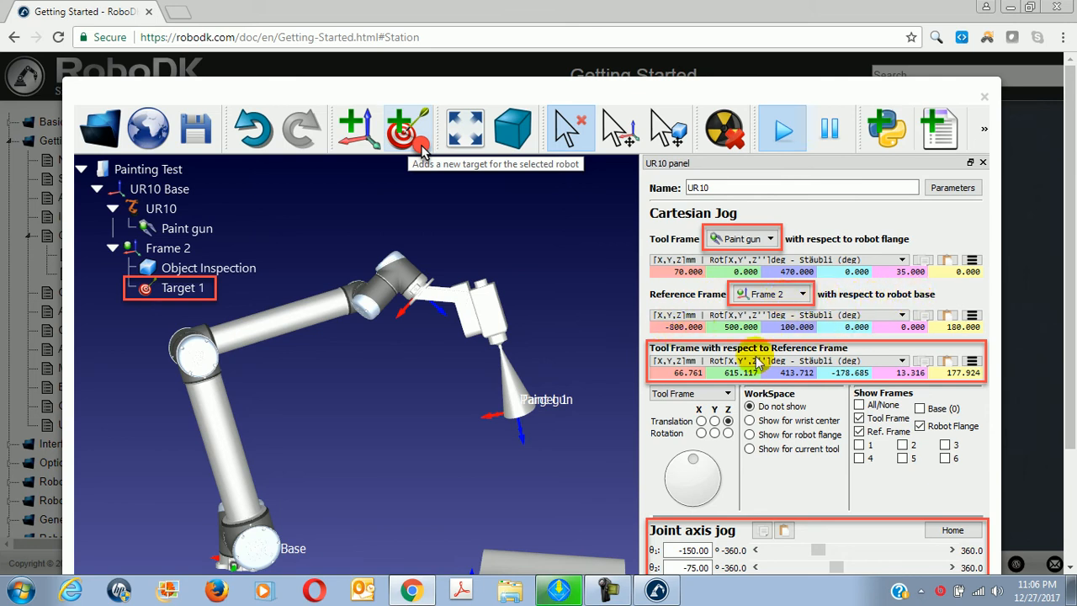
{"action": "left_click", "coordinate": [657, 591]}
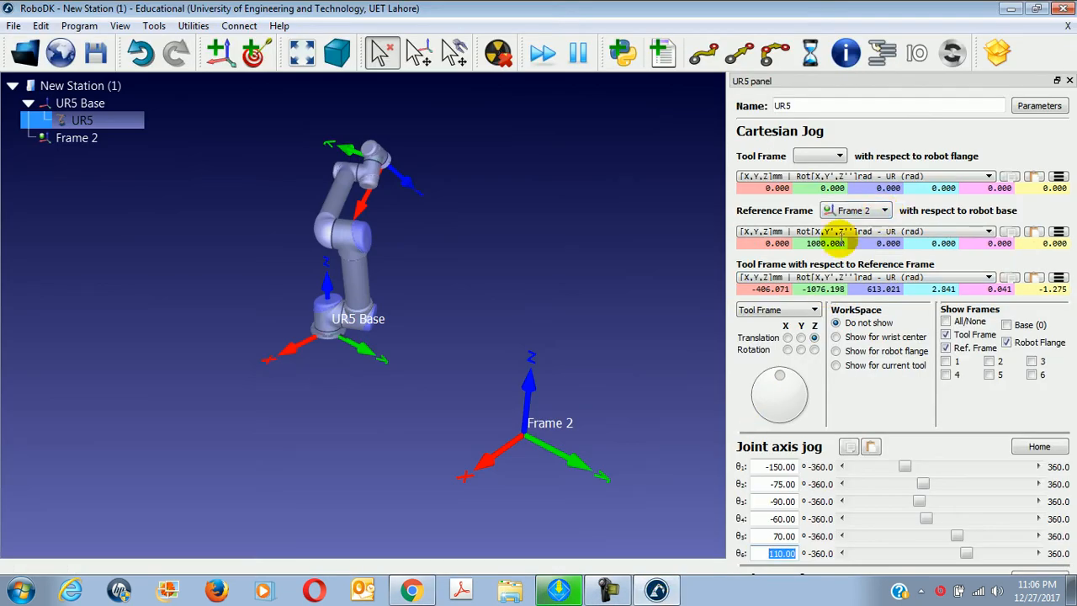
{"action": "left_click", "coordinate": [429, 593]}
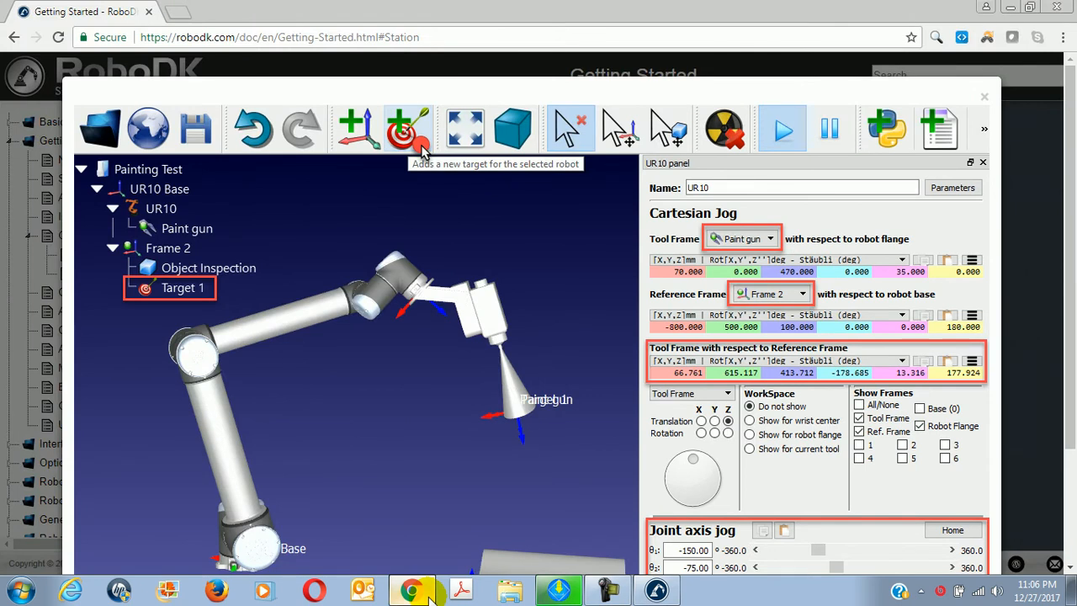
{"action": "left_click", "coordinate": [430, 592]}
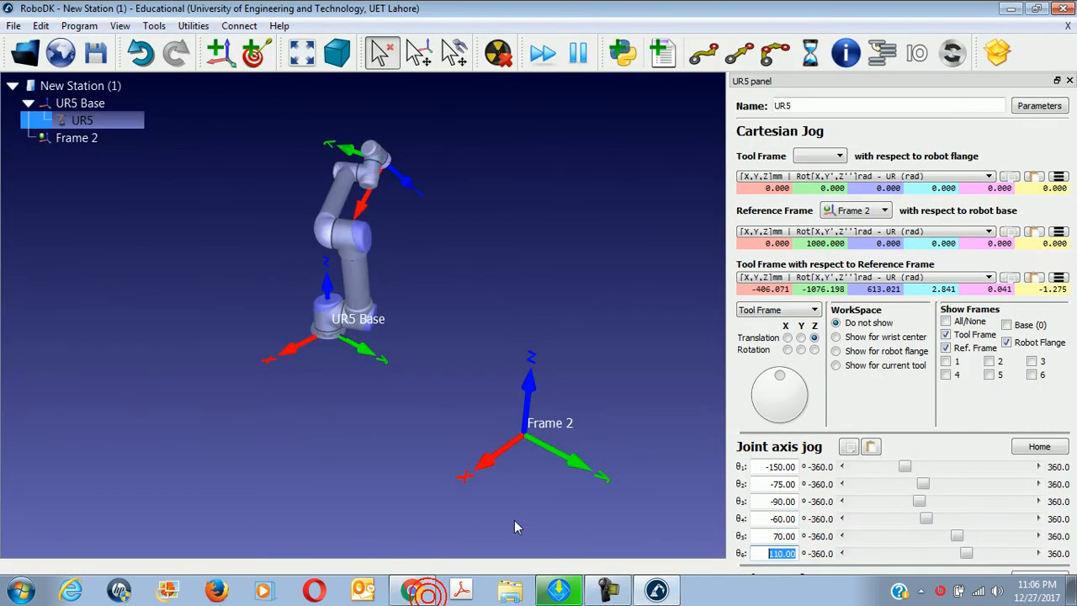
{"action": "double_click", "coordinate": [770, 243]}
{"action": "type", "text": "-"}
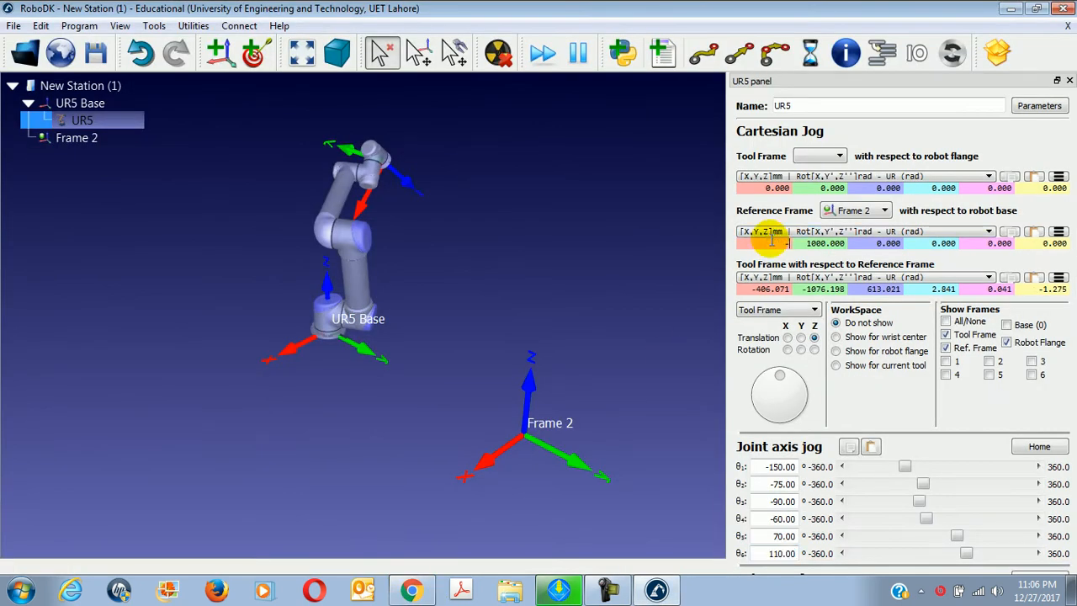
{"action": "type", "text": "800"}
{"action": "key", "text": "Return"}
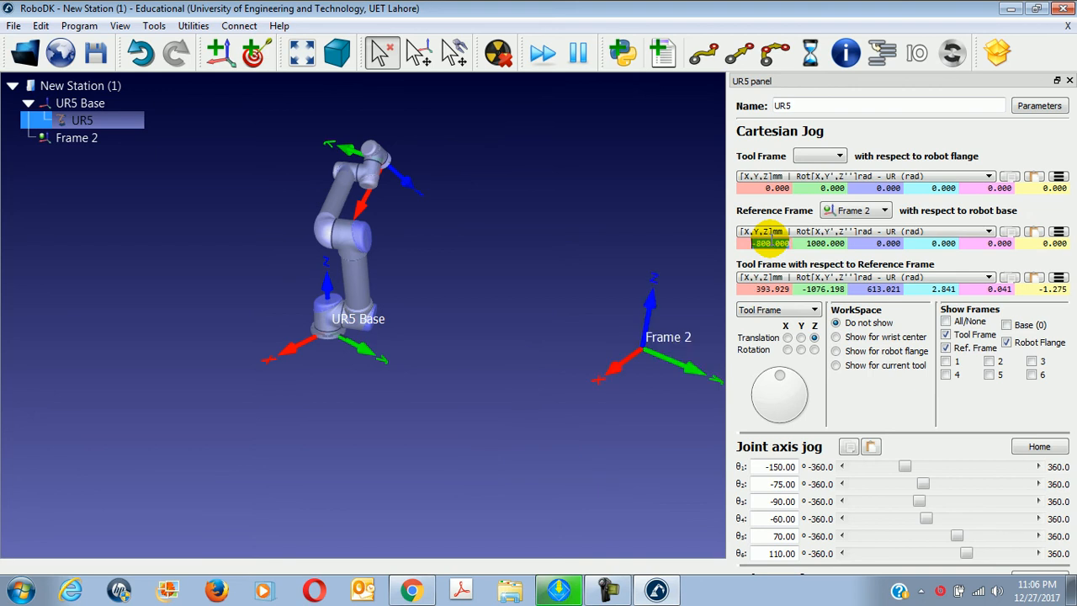
Set Frame 2's Y to 500 mm and Z to 100 mm with respect to the robot base
{"action": "double_click", "coordinate": [814, 243]}
{"action": "type", "text": "500"}
{"action": "key", "text": "Return"}
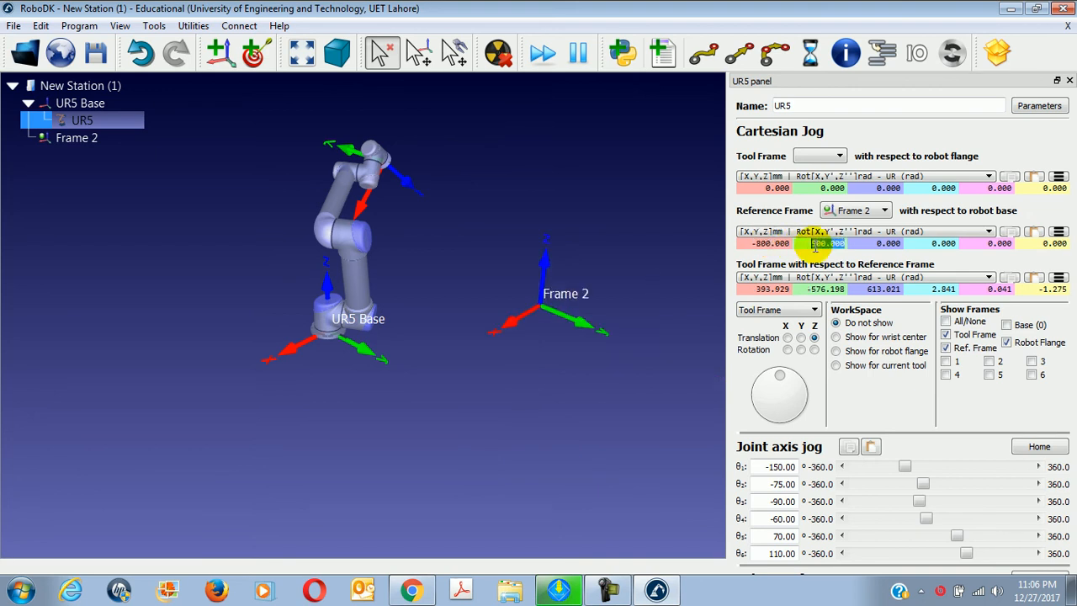
{"action": "double_click", "coordinate": [874, 243]}
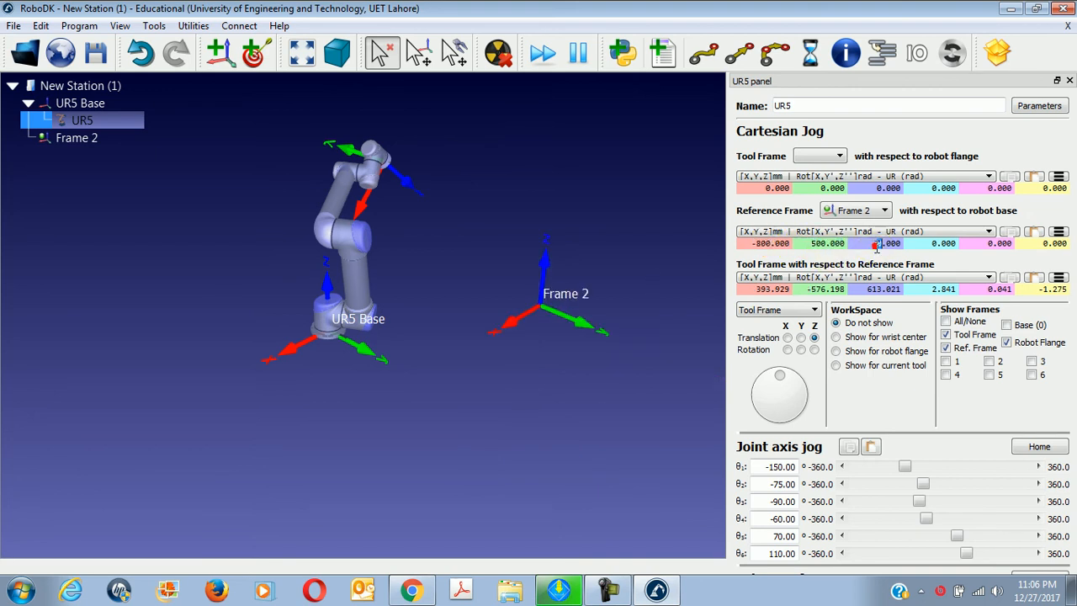
{"action": "type", "text": "100"}
{"action": "key", "text": "Return"}
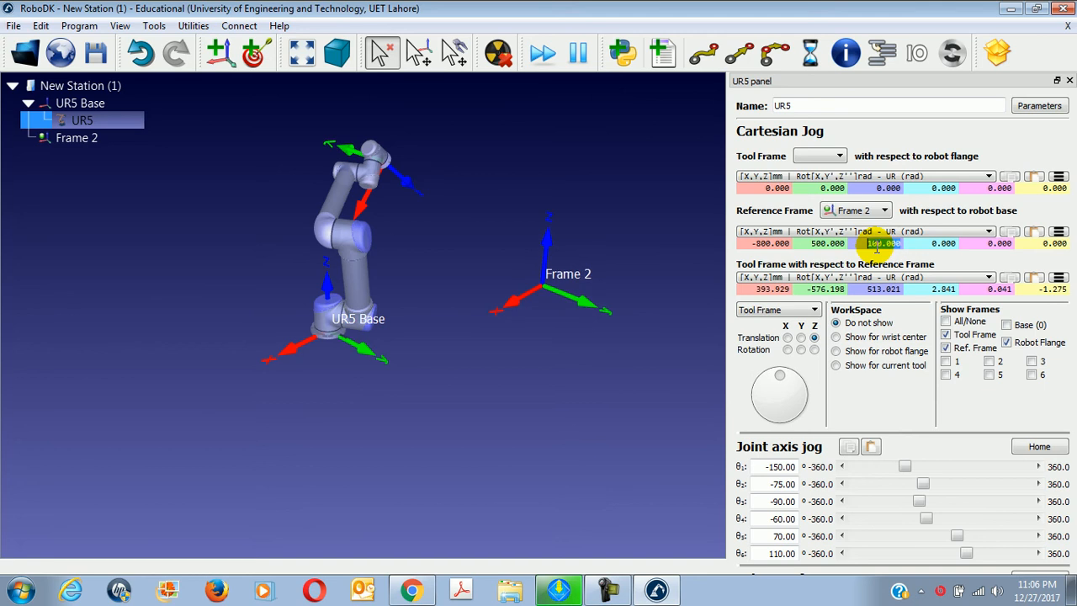
Recheck the guide's figure in Chrome, and set Frame 2's last rotation value to 180 with respect to the robot base in RoboDK
{"action": "left_click", "coordinate": [414, 589]}
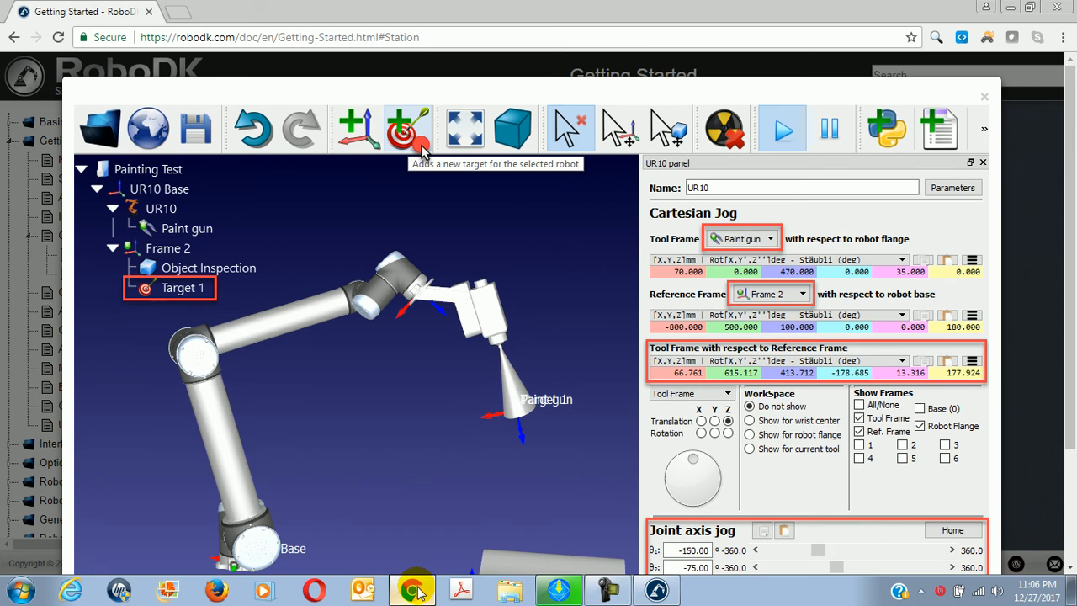
{"action": "left_click", "coordinate": [414, 588]}
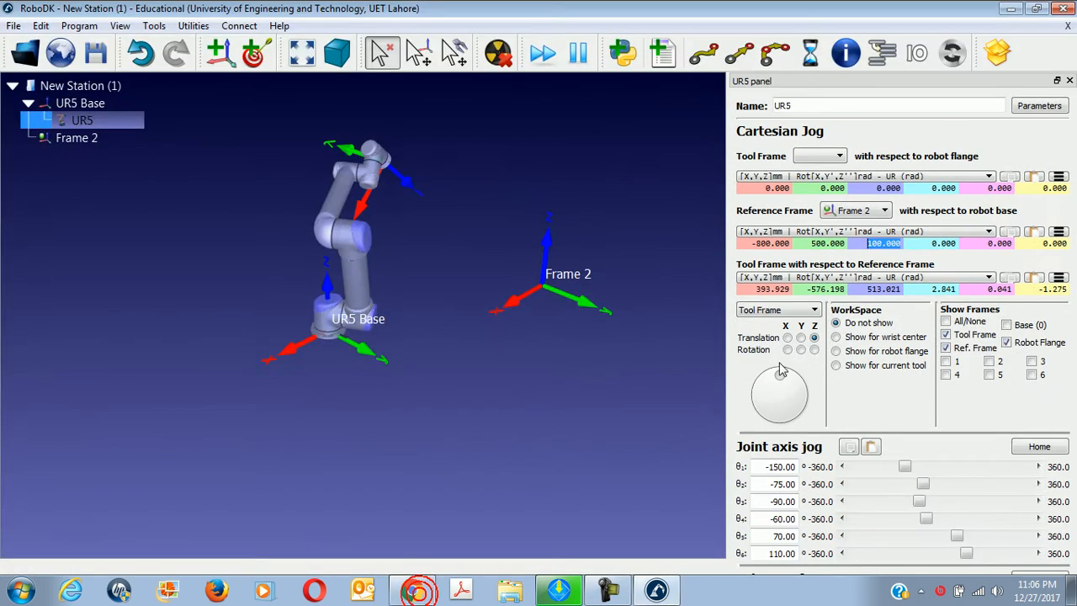
{"action": "left_click", "coordinate": [1044, 243]}
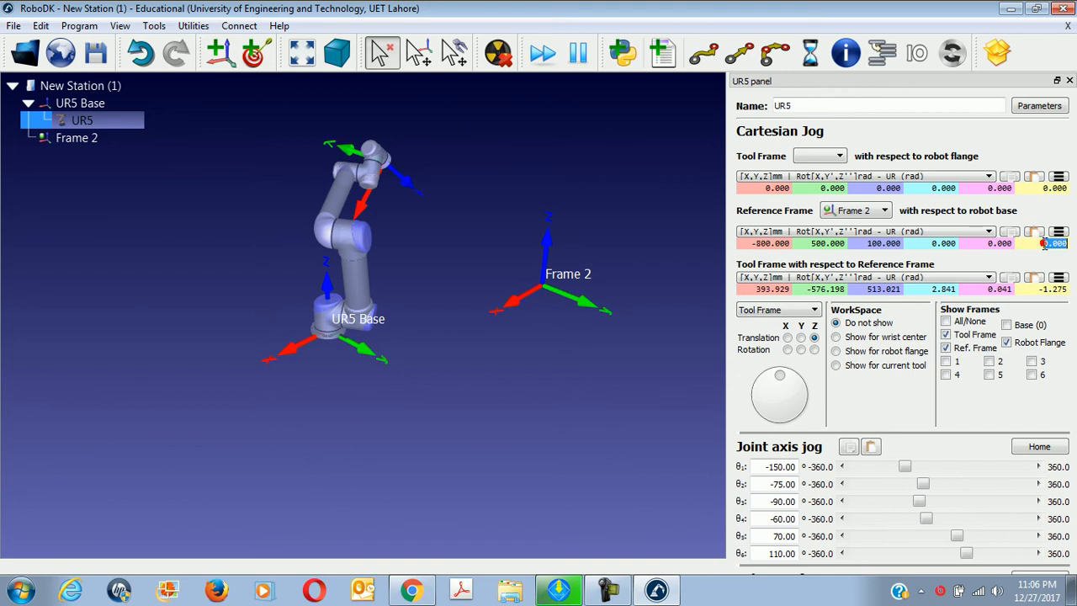
{"action": "type", "text": "180"}
{"action": "key", "text": "Return"}
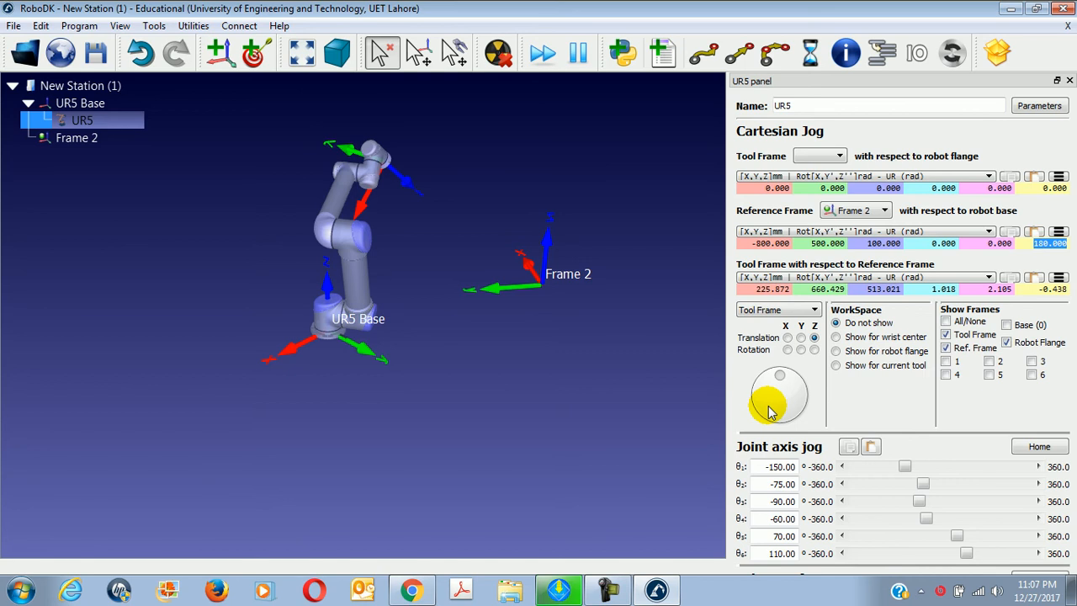
Compare the tool and reference frame poses in the guide's figure in Chrome with the UR5 station in RoboDK
{"action": "left_click", "coordinate": [419, 589]}
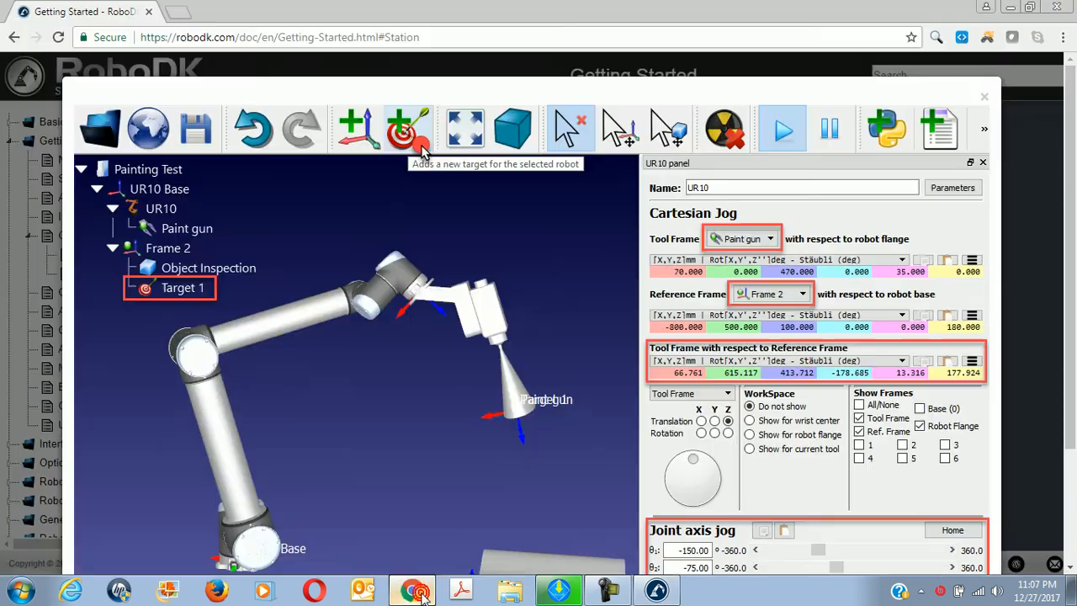
{"action": "scroll", "coordinate": [557, 483], "scroll_direction": "down", "scroll_amount": 1}
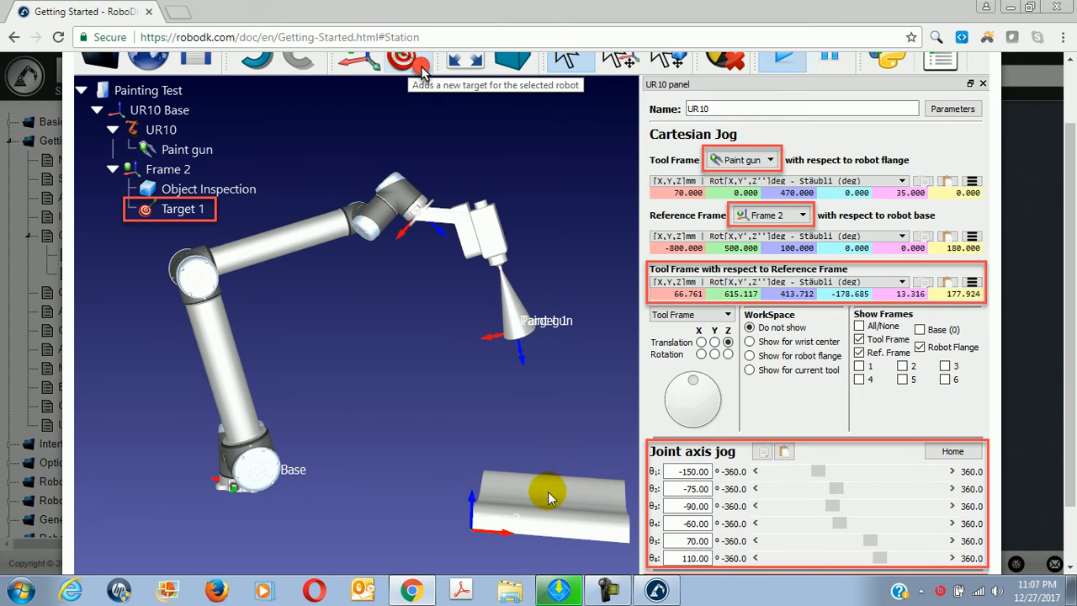
{"action": "mouse_move", "coordinate": [410, 594]}
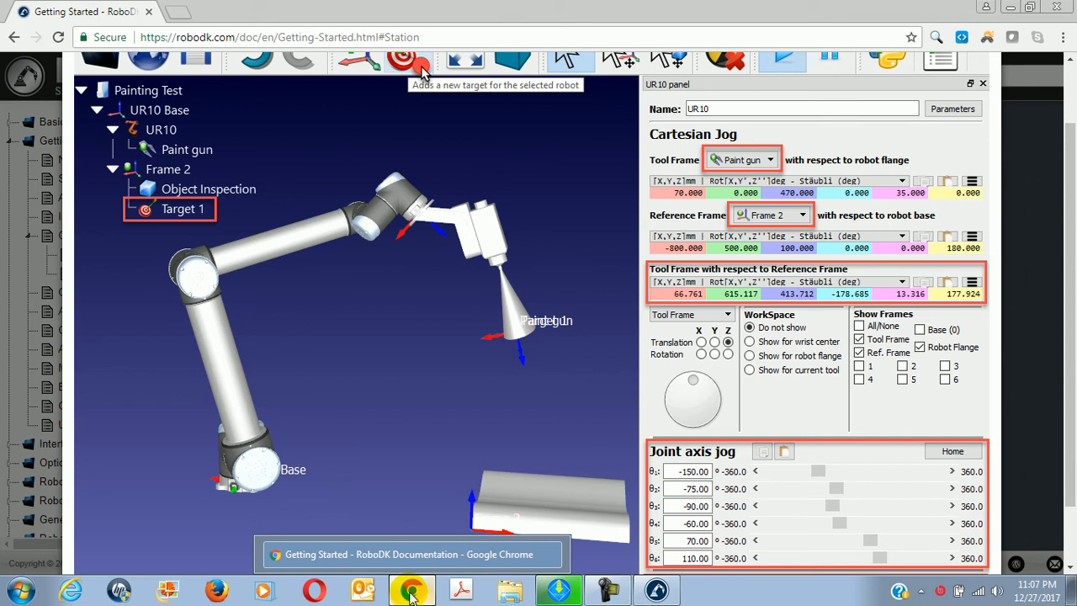
{"action": "left_click", "coordinate": [410, 594]}
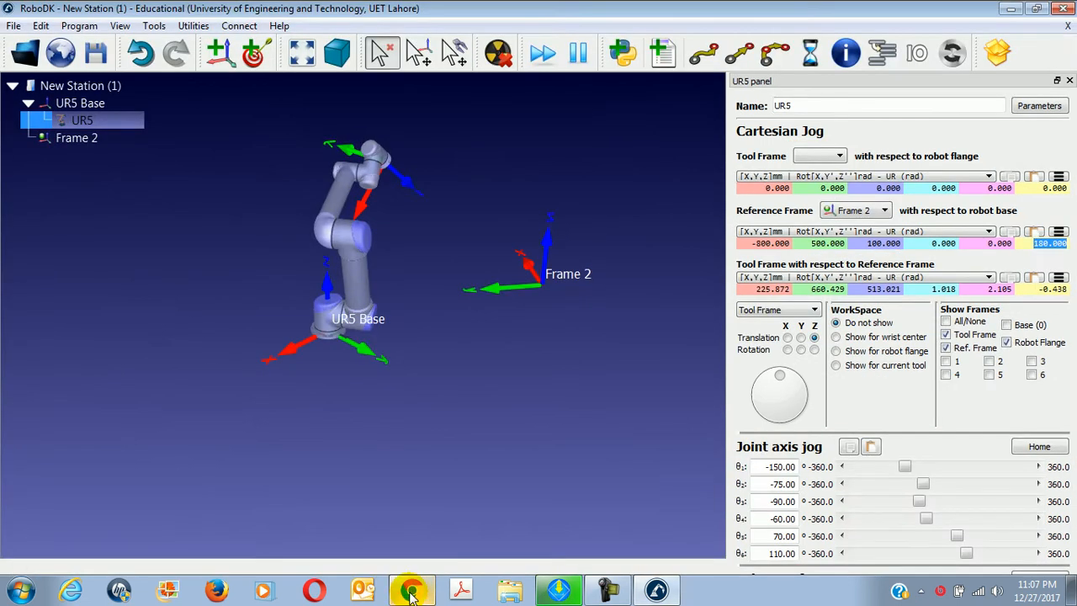
{"action": "left_click", "coordinate": [409, 594]}
{"action": "left_click", "coordinate": [410, 594]}
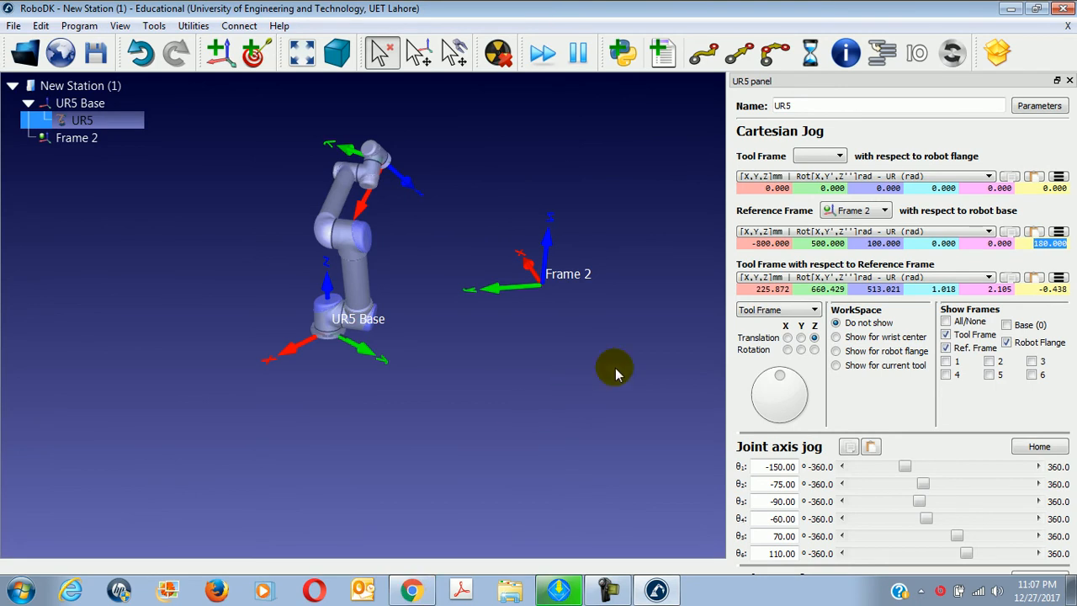
{"action": "left_click_drag", "start_coordinate": [613, 365], "coordinate": [532, 346]}
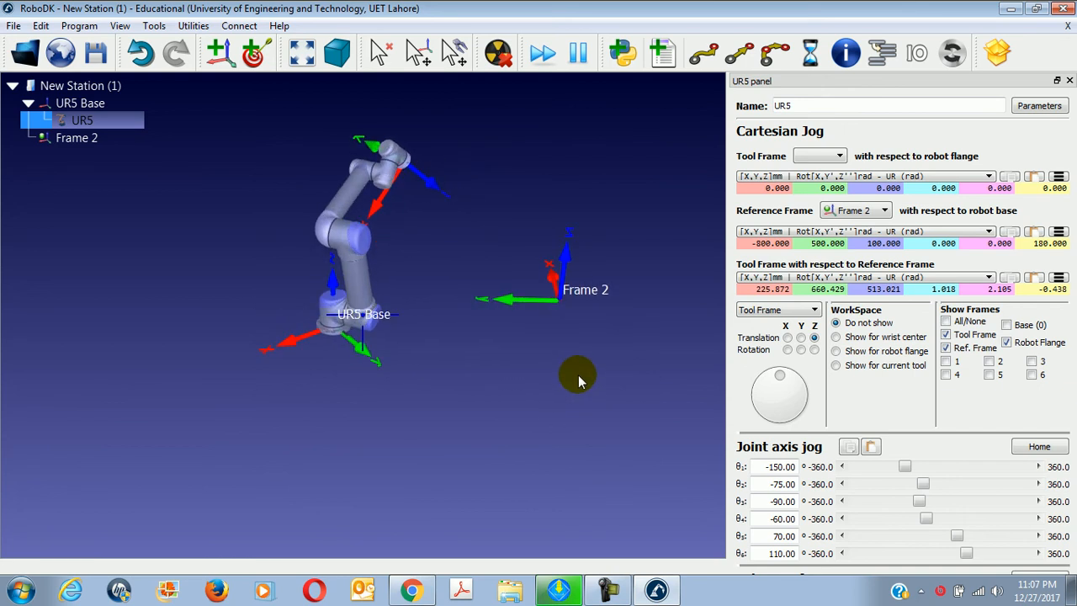
{"action": "left_click", "coordinate": [613, 591]}
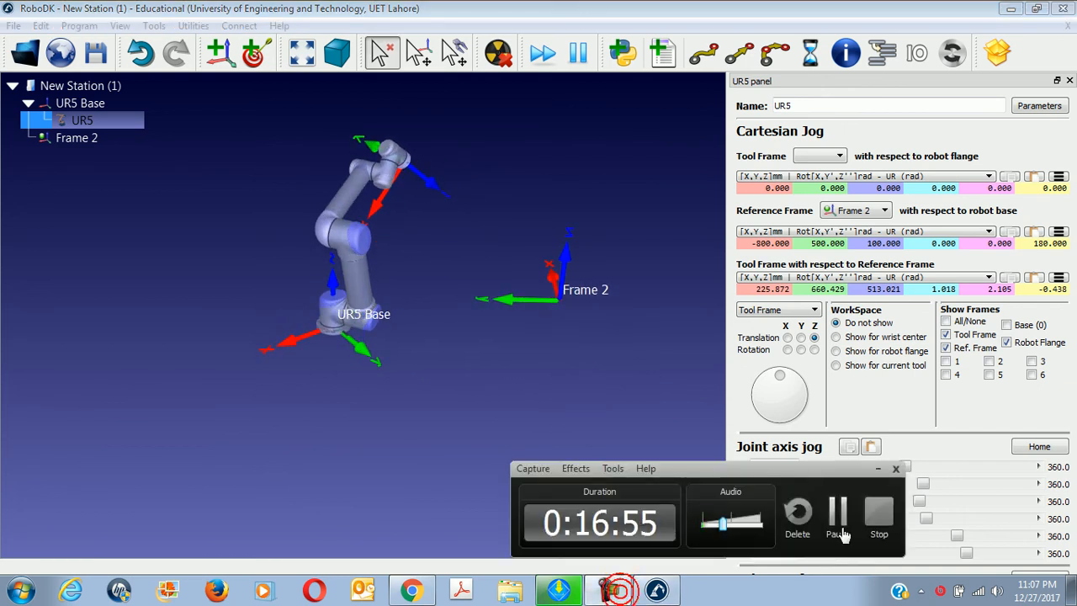
{"action": "left_click", "coordinate": [841, 509]}
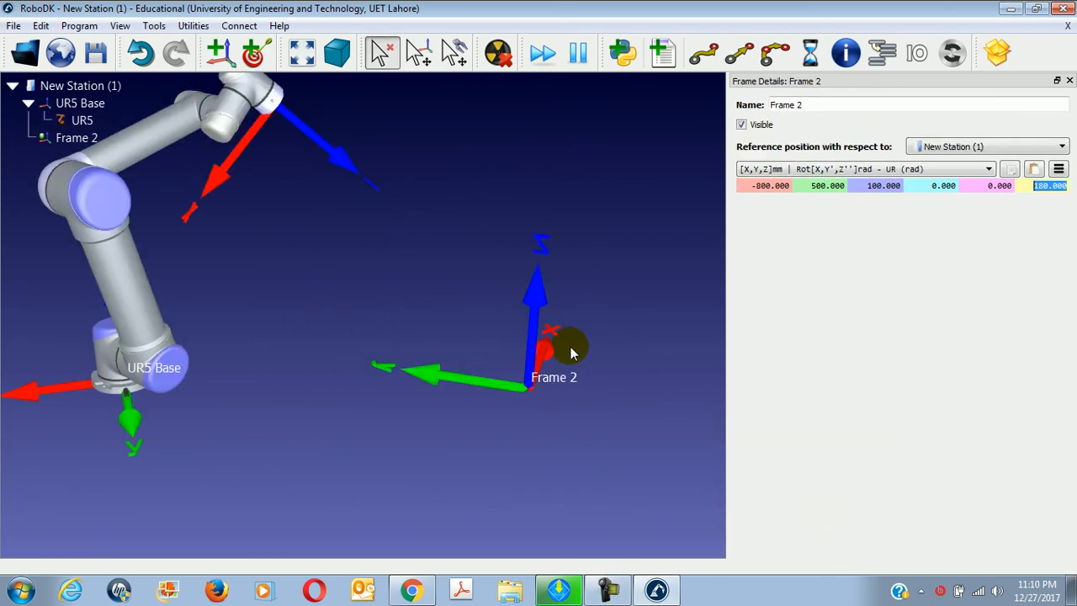
Close Frame 2's details, open the UR5 robot's panel, and set Frame 2's last rotation value to 180 with respect to the robot base
{"action": "scroll", "coordinate": [570, 352], "scroll_direction": "down", "scroll_amount": 1}
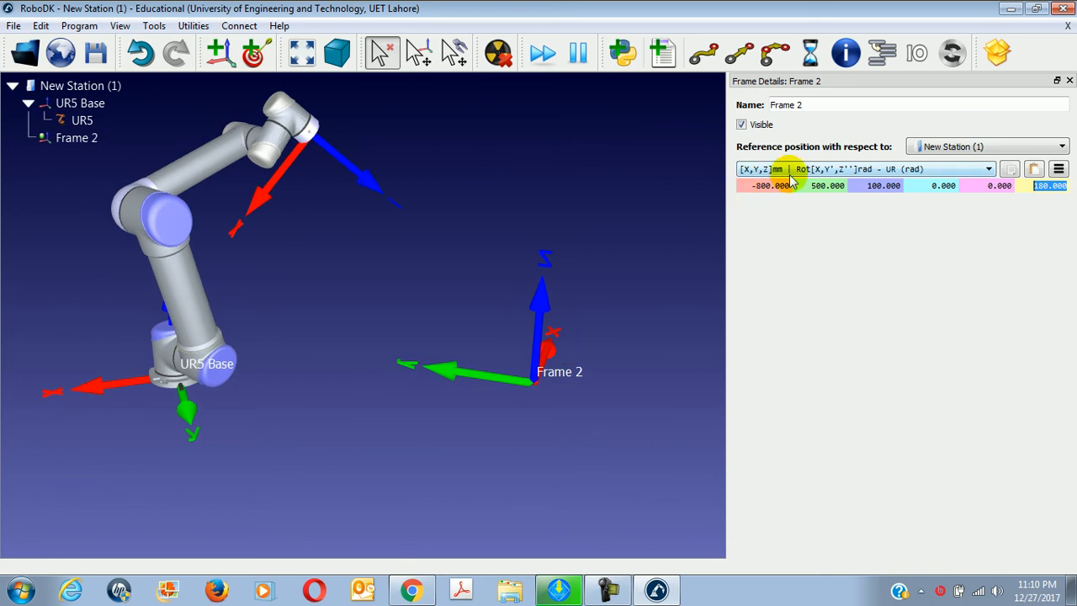
{"action": "left_click", "coordinate": [1069, 81]}
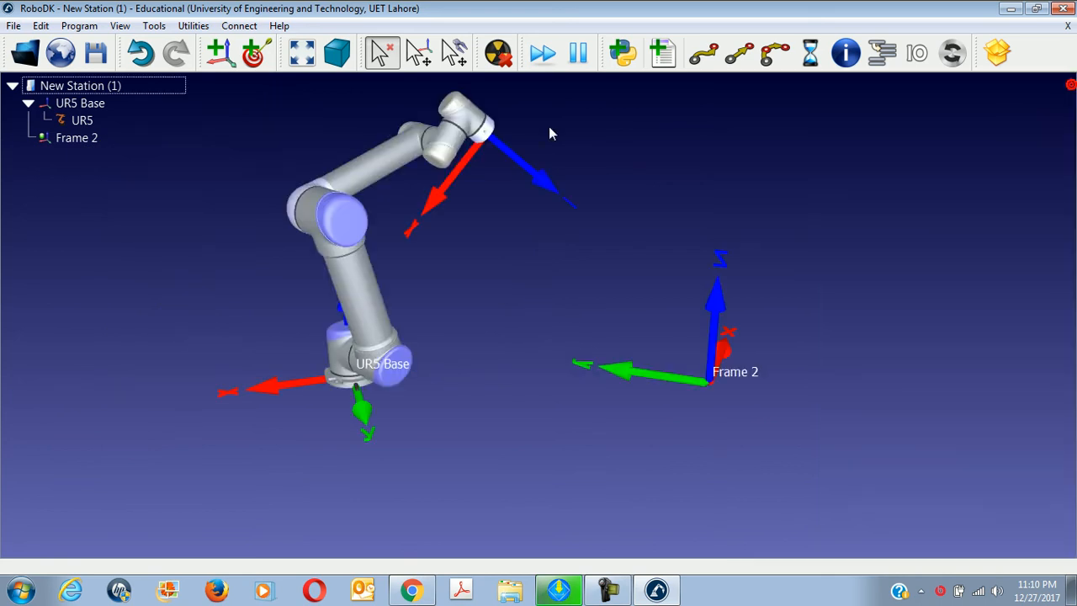
{"action": "double_click", "coordinate": [76, 120]}
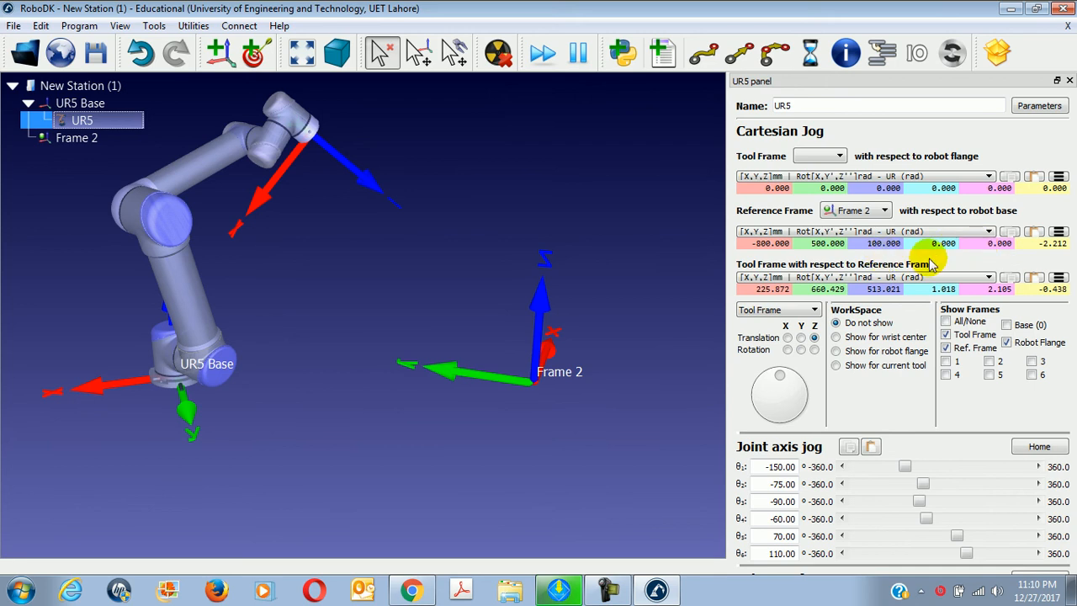
{"action": "left_click", "coordinate": [1036, 243]}
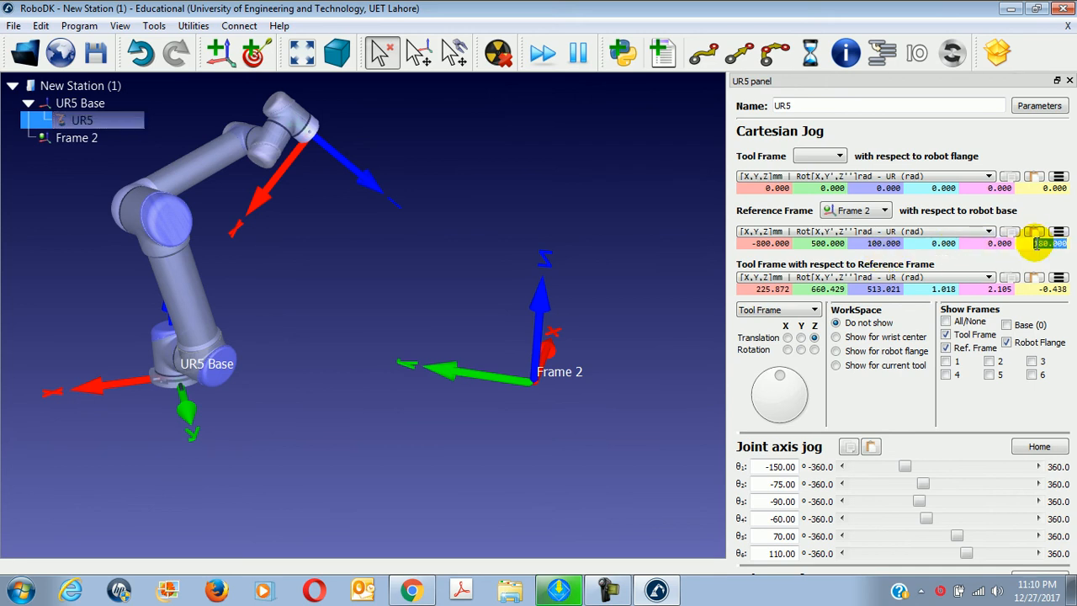
{"action": "left_click", "coordinate": [697, 277]}
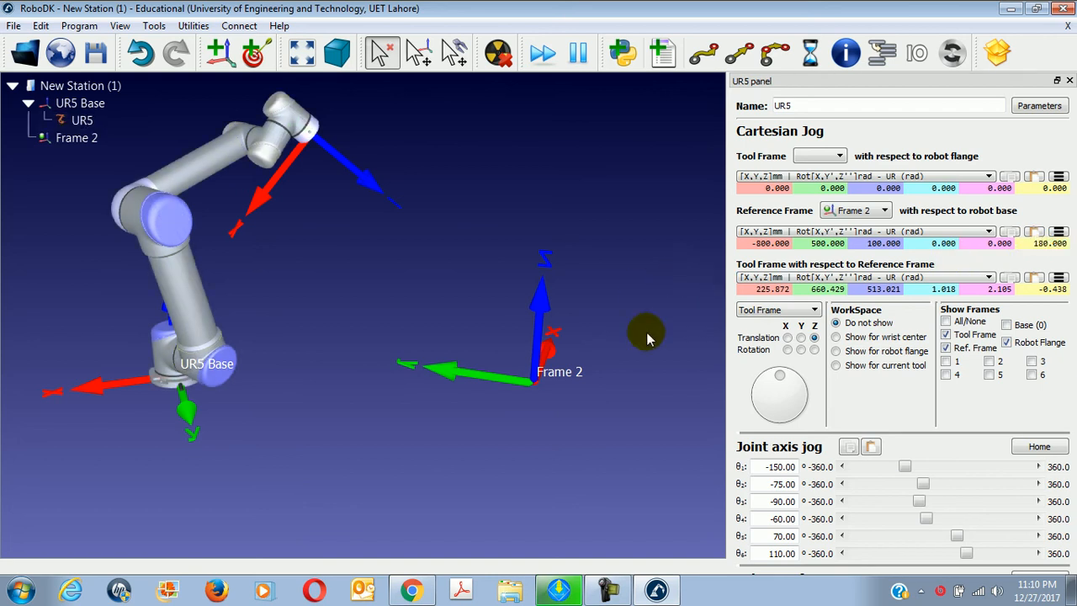
Find the Import 3D objects section of the Getting Started guide in Chrome and highlight the name of the library object to load
{"action": "left_click", "coordinate": [411, 590]}
{"action": "left_click", "coordinate": [612, 365]}
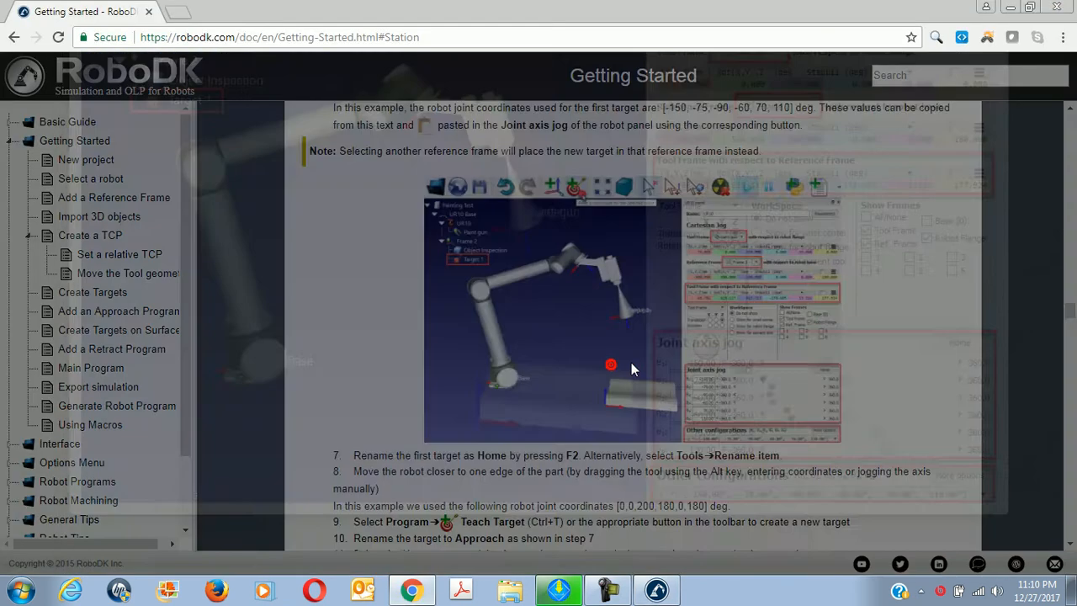
{"action": "scroll", "coordinate": [630, 362], "scroll_direction": "up", "scroll_amount": 20}
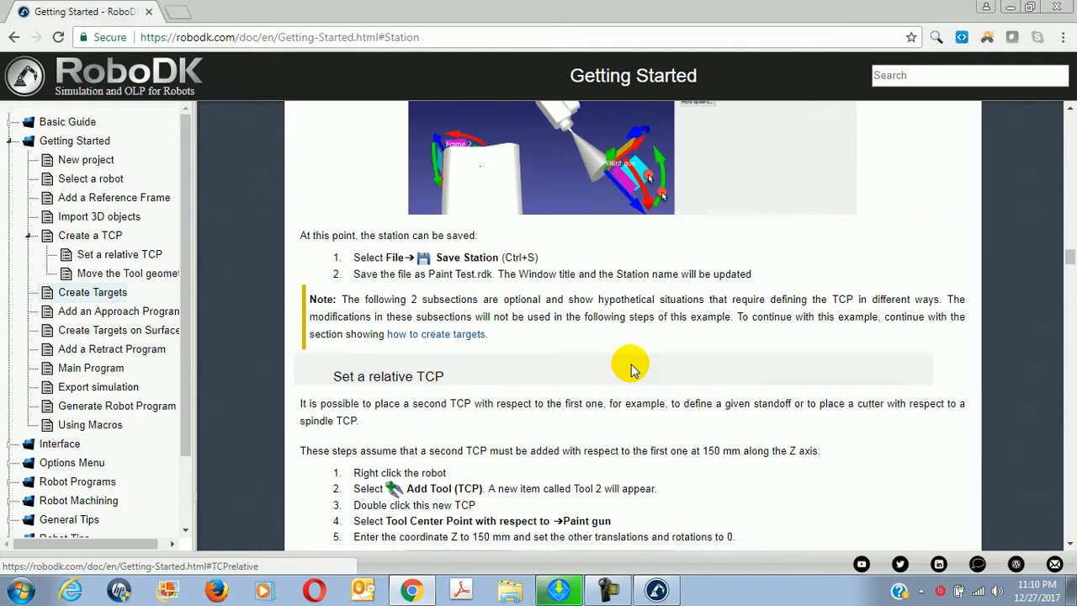
{"action": "scroll", "coordinate": [631, 367], "scroll_direction": "up", "scroll_amount": 15}
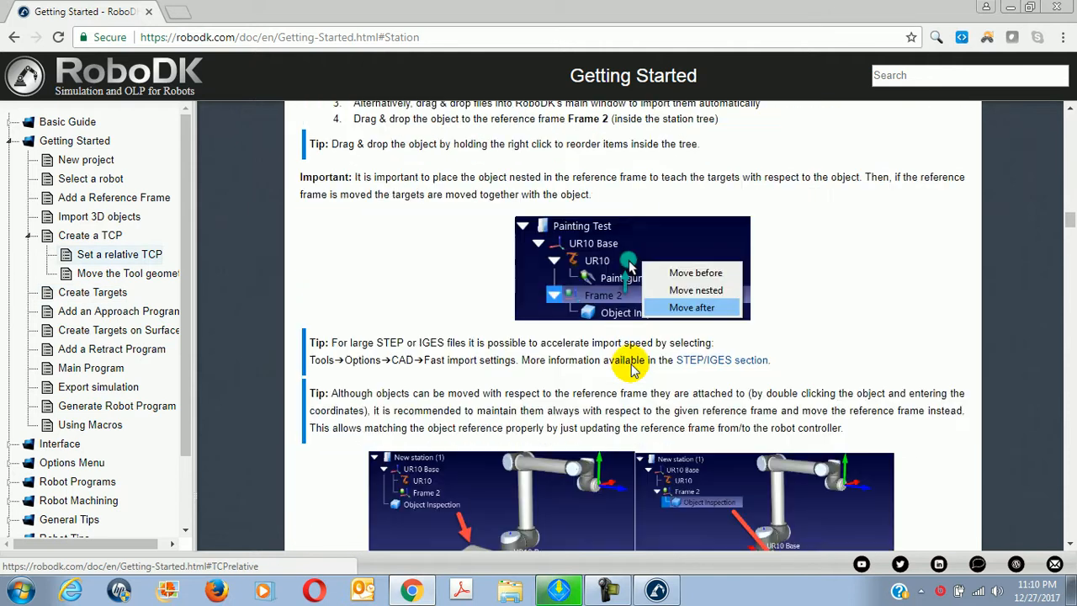
{"action": "scroll", "coordinate": [631, 367], "scroll_direction": "up", "scroll_amount": 15}
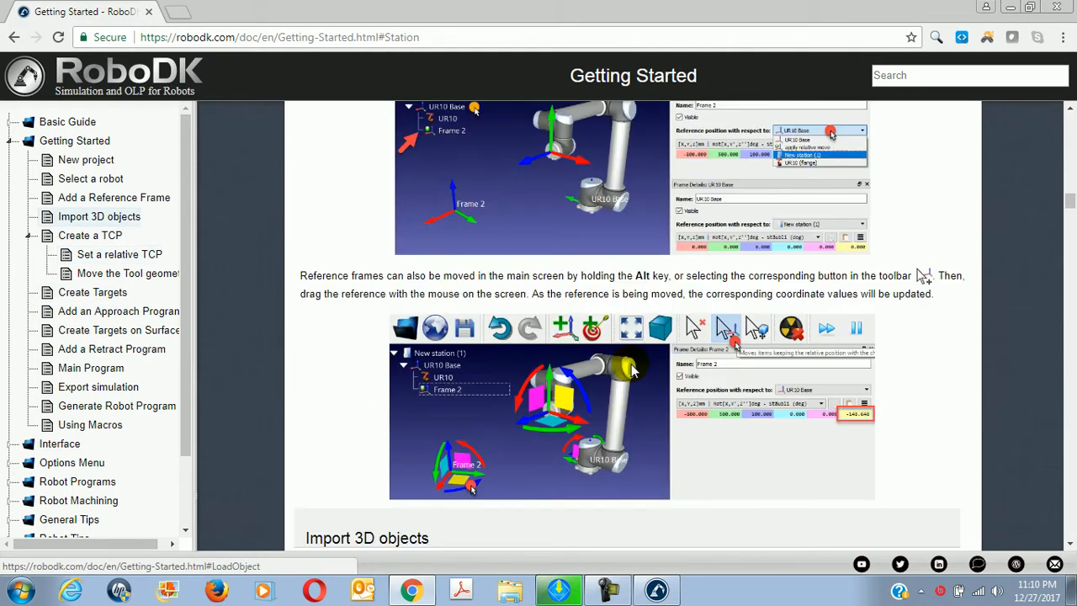
{"action": "scroll", "coordinate": [630, 367], "scroll_direction": "up", "scroll_amount": 15}
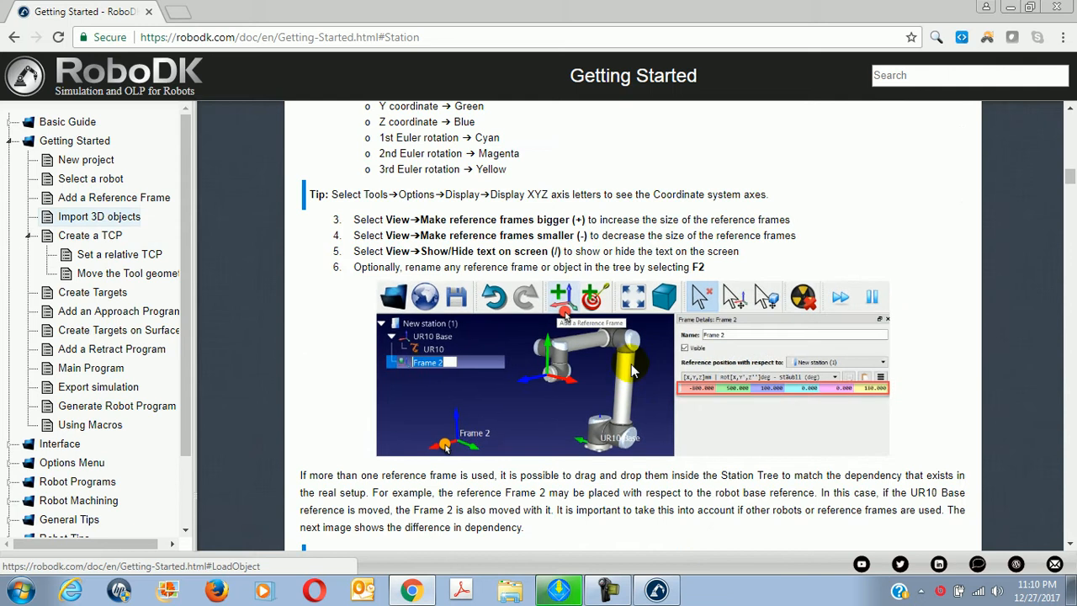
{"action": "scroll", "coordinate": [631, 368], "scroll_direction": "up", "scroll_amount": 3}
{"action": "scroll", "coordinate": [632, 370], "scroll_direction": "up", "scroll_amount": 1}
{"action": "scroll", "coordinate": [632, 370], "scroll_direction": "down", "scroll_amount": 7}
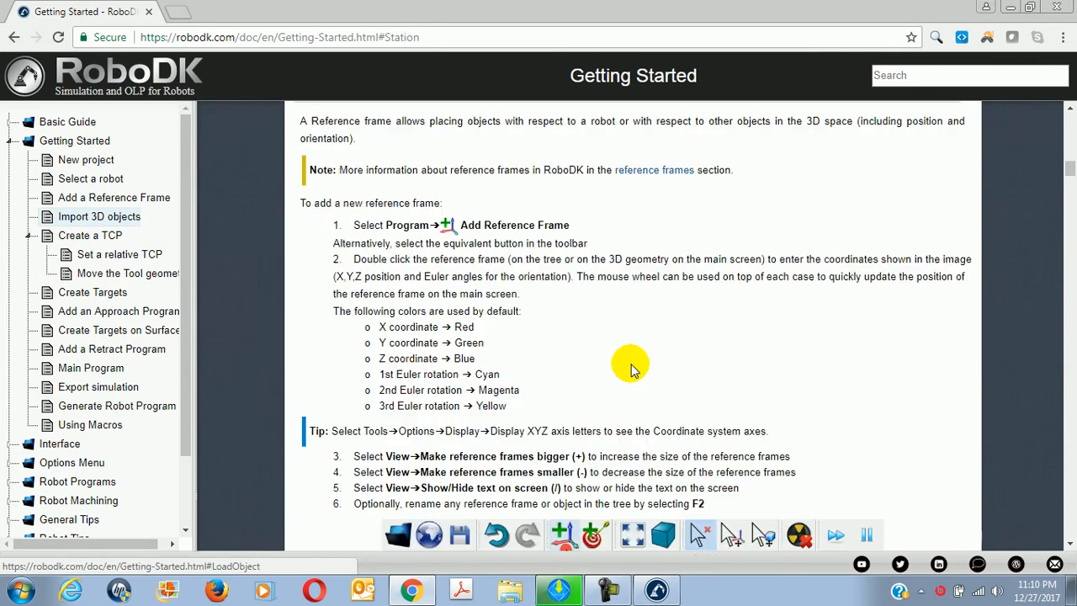
{"action": "scroll", "coordinate": [632, 370], "scroll_direction": "down", "scroll_amount": 5}
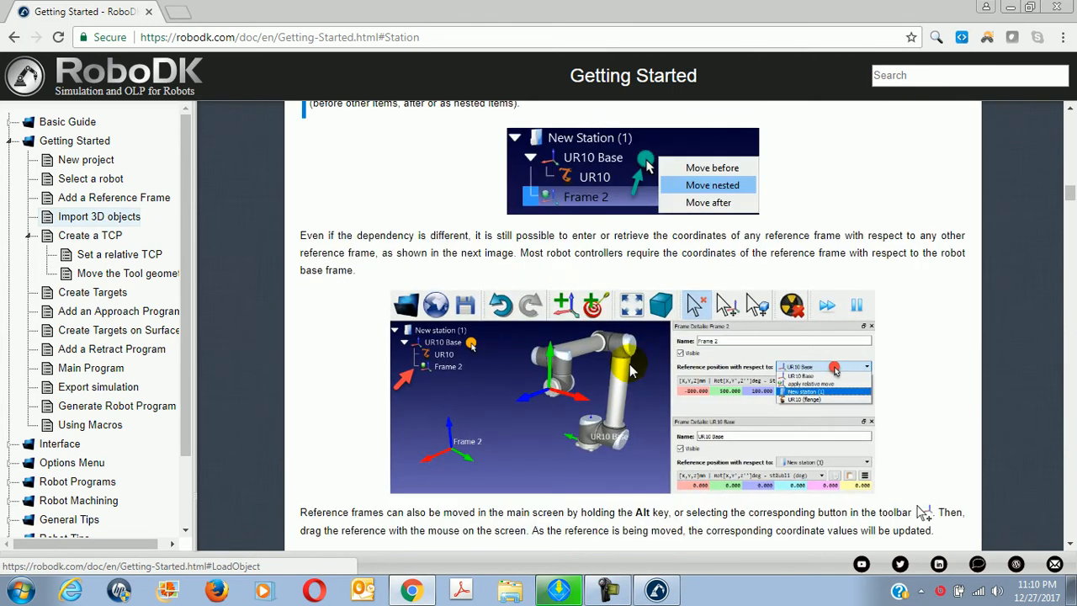
{"action": "scroll", "coordinate": [631, 369], "scroll_direction": "down", "scroll_amount": 5}
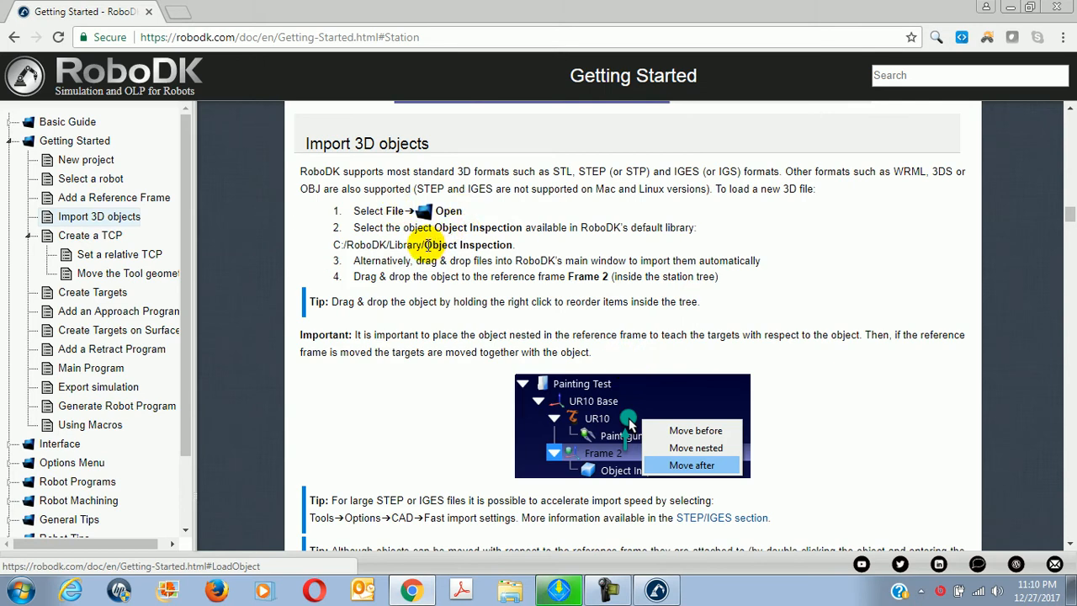
{"action": "left_click_drag", "start_coordinate": [425, 244], "coordinate": [509, 244]}
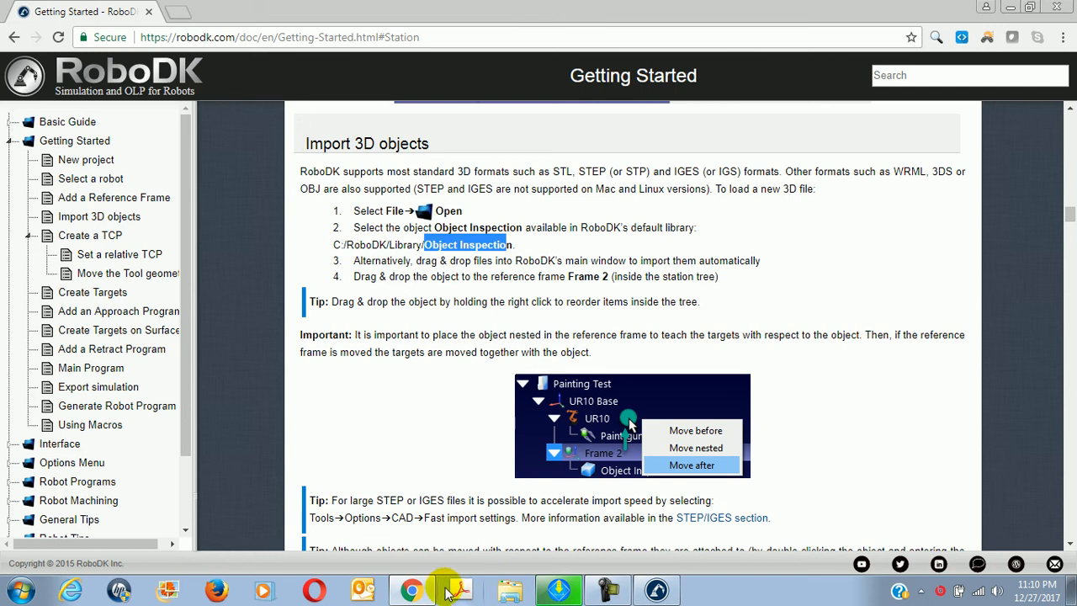
Switch to RoboDK and load Object Inspection.stp from the C:/RoboDK/Library folder into the station
{"action": "left_click", "coordinate": [655, 591]}
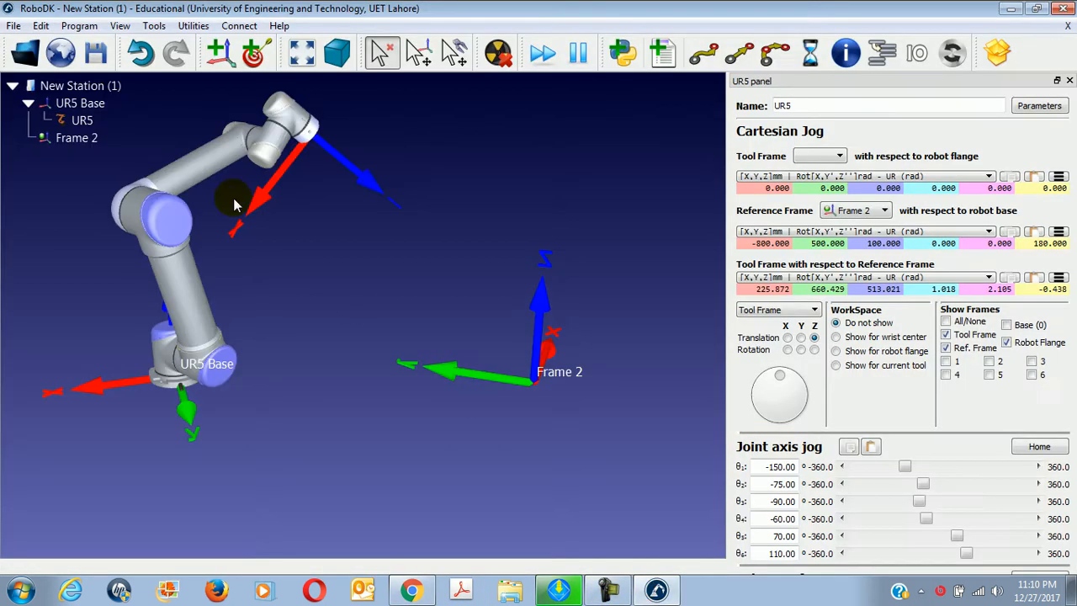
{"action": "left_click", "coordinate": [26, 52]}
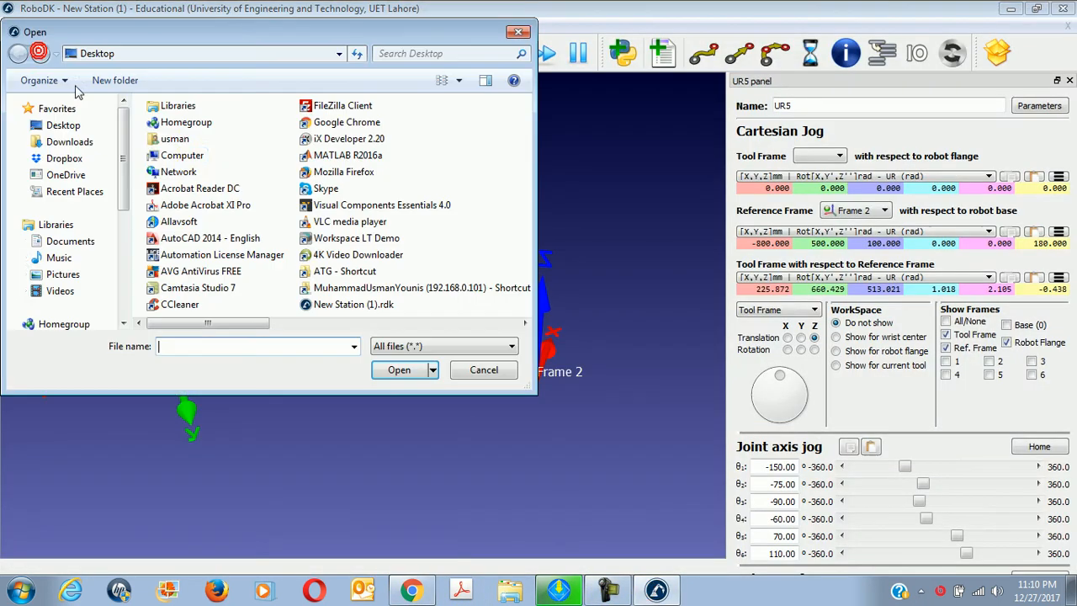
{"action": "double_click", "coordinate": [172, 157]}
{"action": "double_click", "coordinate": [172, 160]}
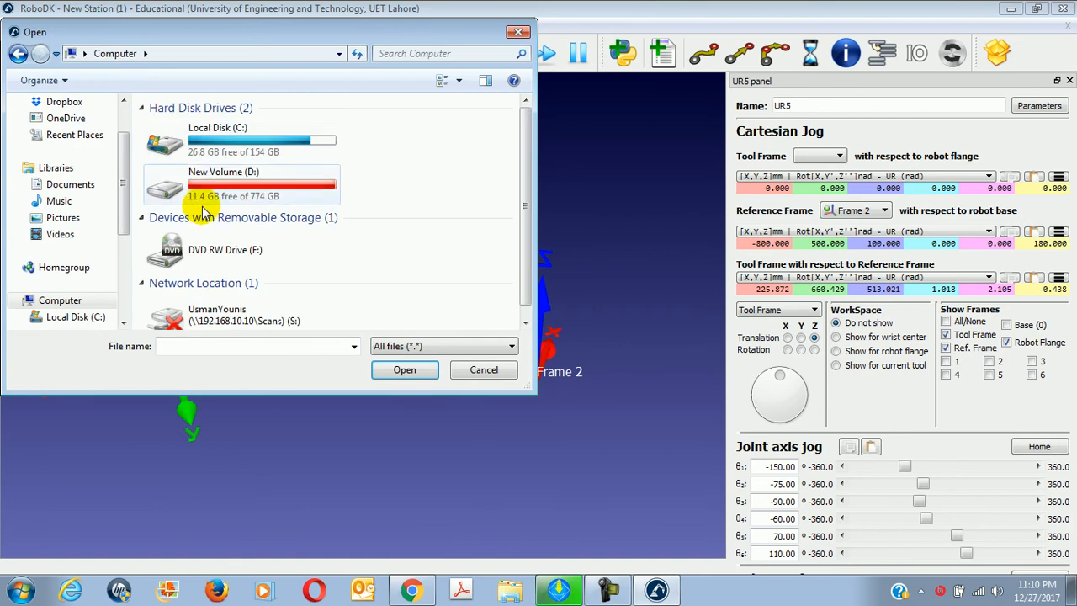
{"action": "left_click", "coordinate": [171, 265]}
{"action": "scroll", "coordinate": [174, 274], "scroll_direction": "down", "scroll_amount": 3}
{"action": "scroll", "coordinate": [173, 274], "scroll_direction": "down", "scroll_amount": 3}
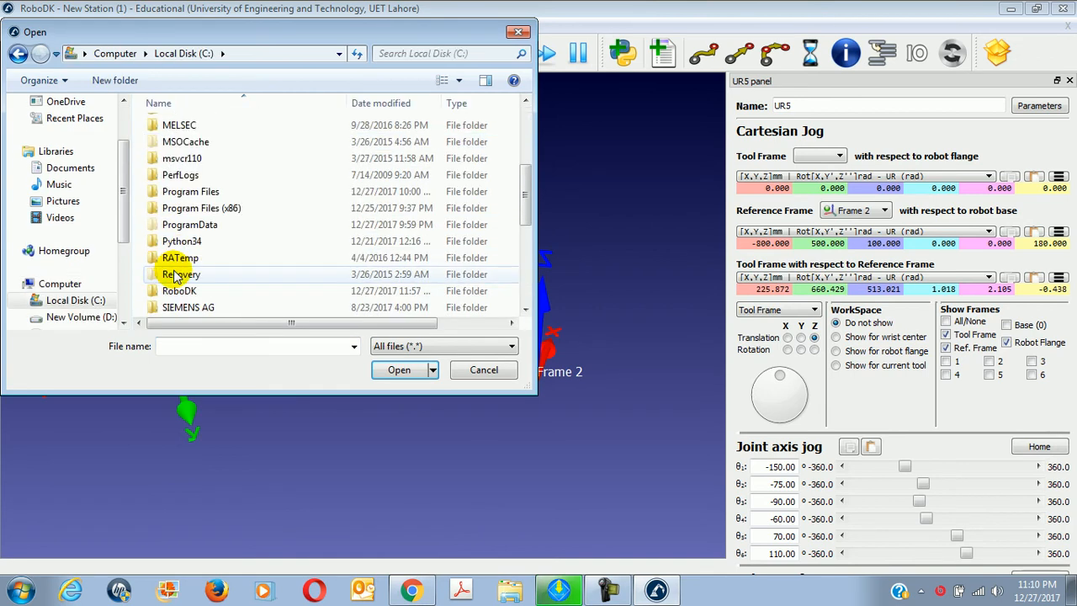
{"action": "double_click", "coordinate": [176, 206]}
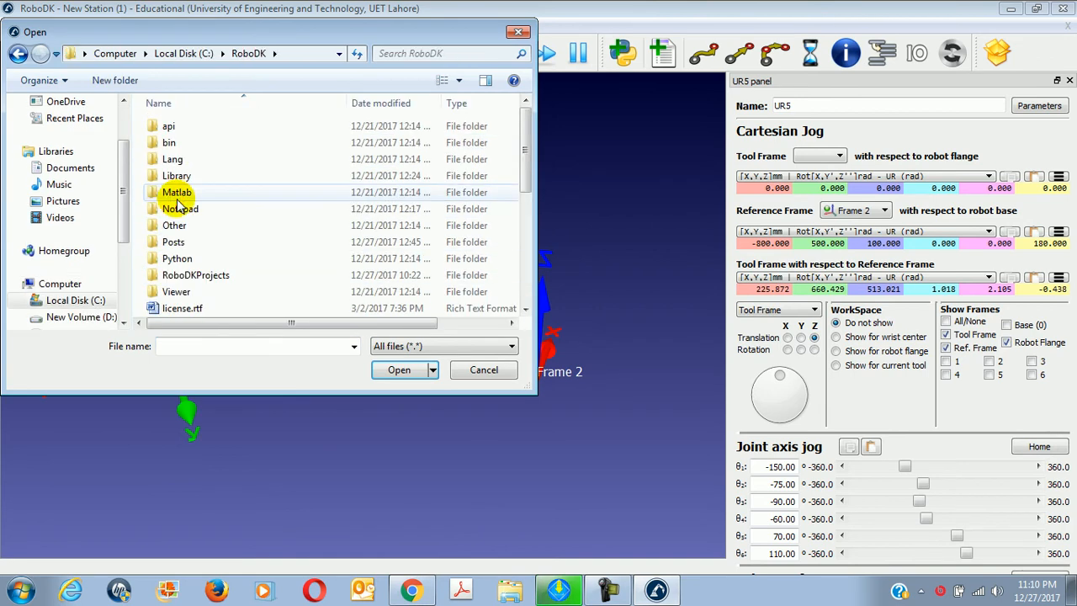
{"action": "double_click", "coordinate": [176, 179]}
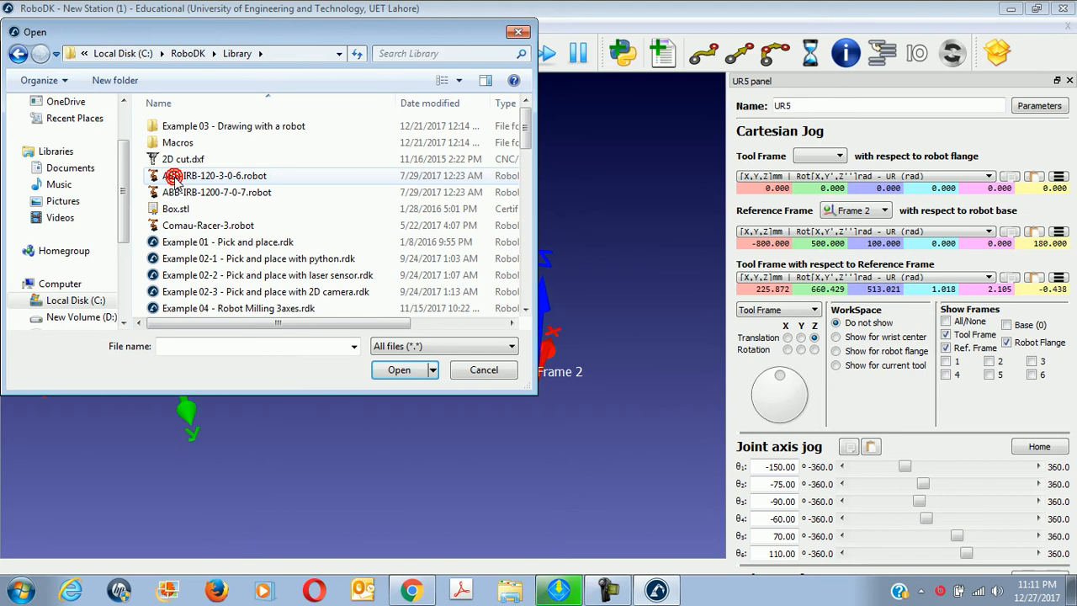
{"action": "left_click", "coordinate": [187, 258]}
{"action": "key", "text": "o"}
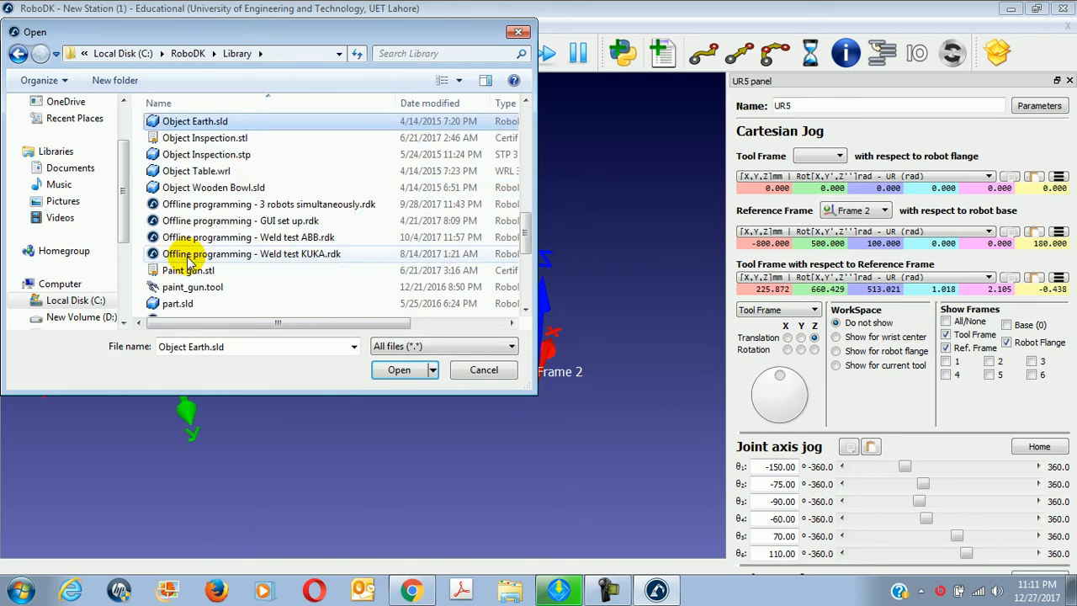
{"action": "double_click", "coordinate": [180, 154]}
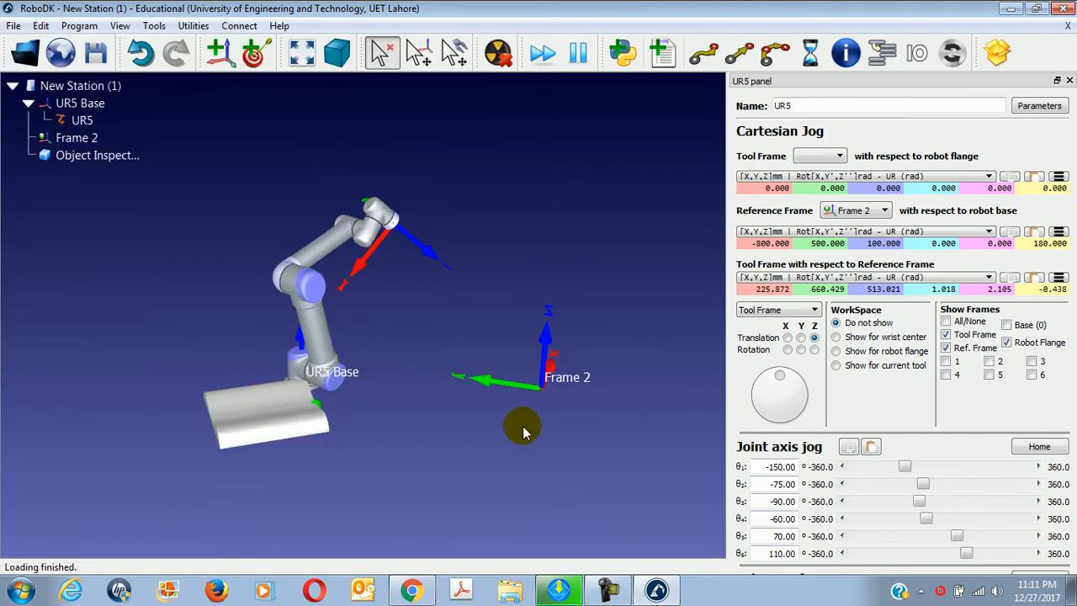
Check the nesting example in the guide in Chrome, and cut and paste the Object Inspection part under Frame 2 in RoboDK's station tree
{"action": "left_click", "coordinate": [411, 590]}
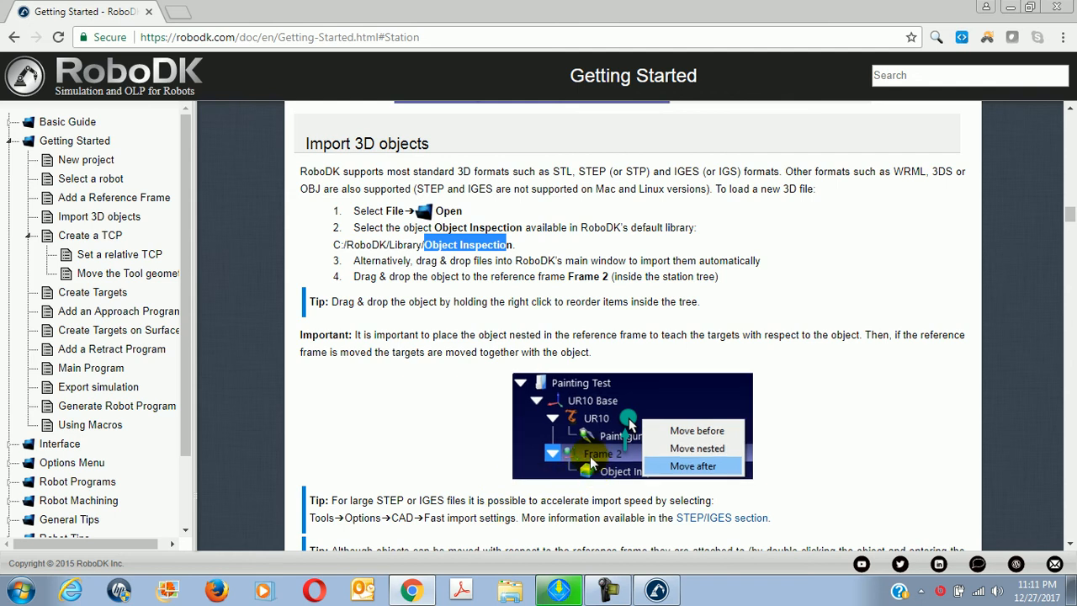
{"action": "left_click", "coordinate": [646, 593]}
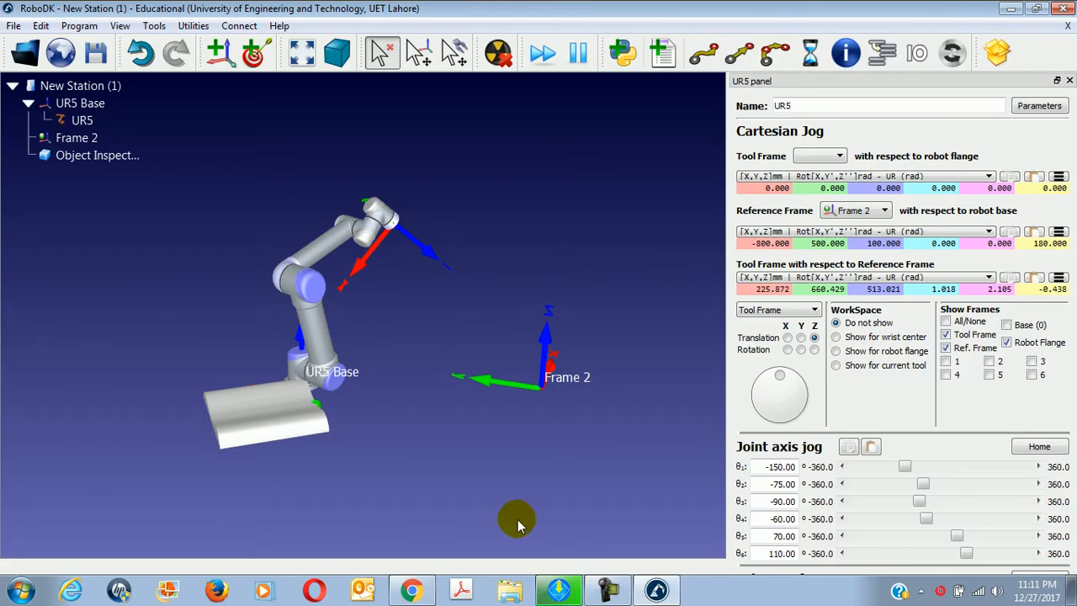
{"action": "left_click", "coordinate": [101, 160]}
{"action": "right_click", "coordinate": [101, 160]}
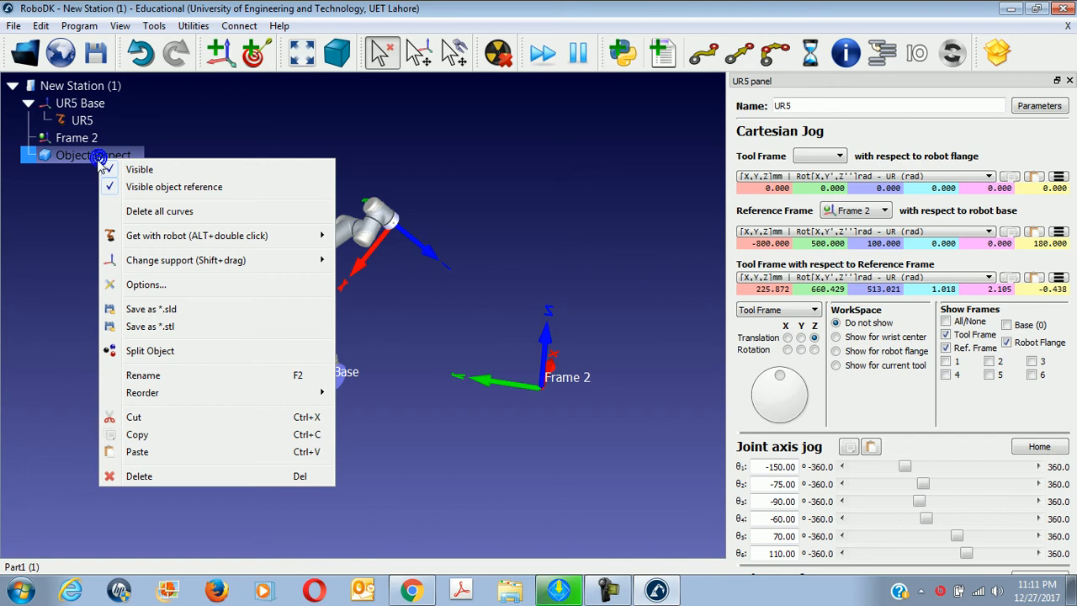
{"action": "left_click", "coordinate": [72, 481]}
{"action": "left_click", "coordinate": [84, 138]}
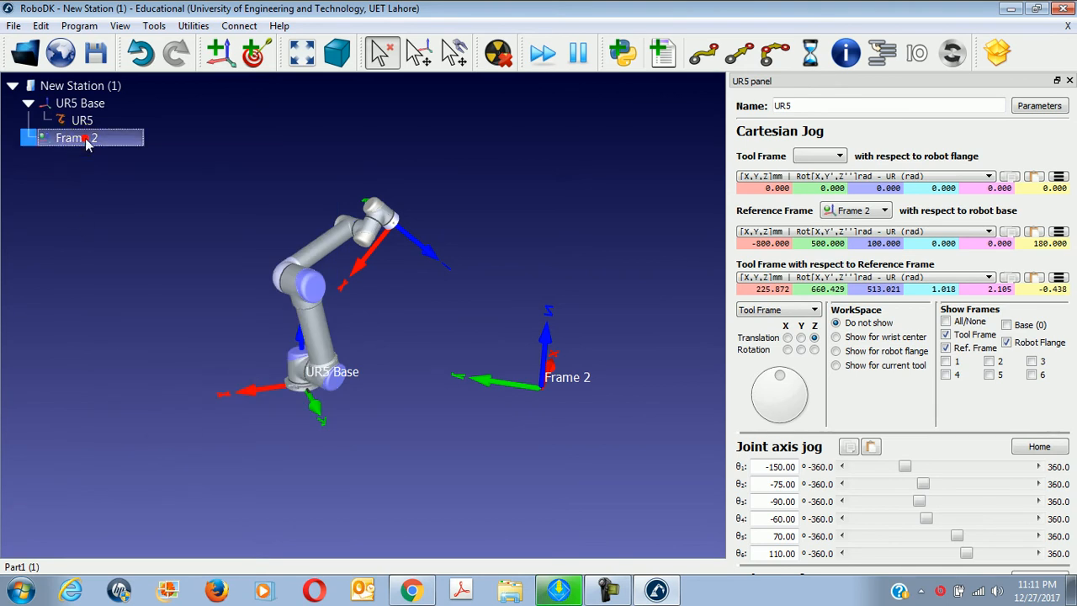
{"action": "right_click", "coordinate": [86, 139]}
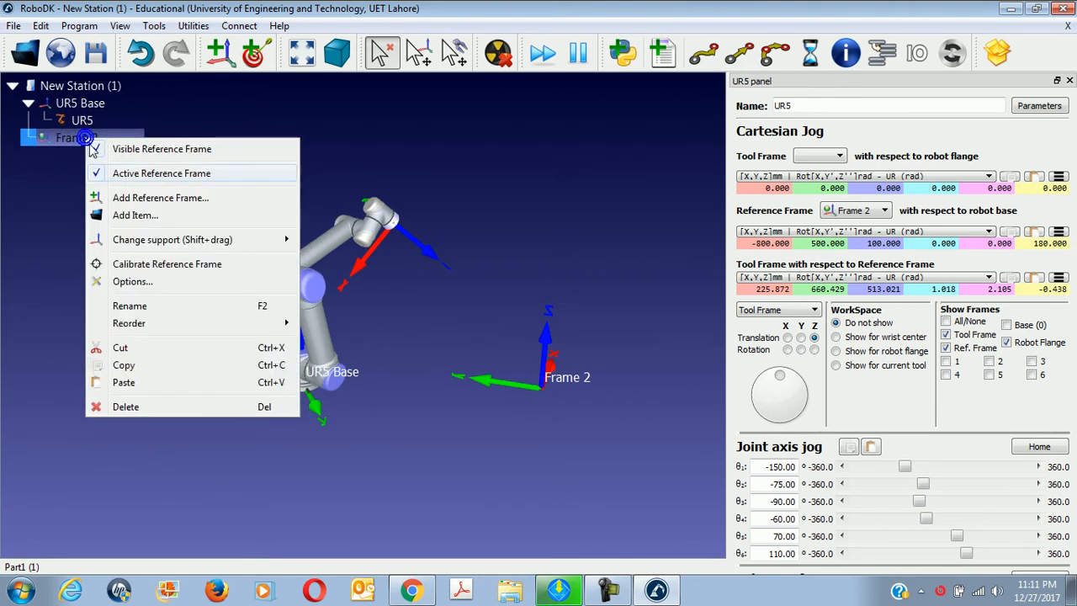
{"action": "left_click", "coordinate": [123, 382]}
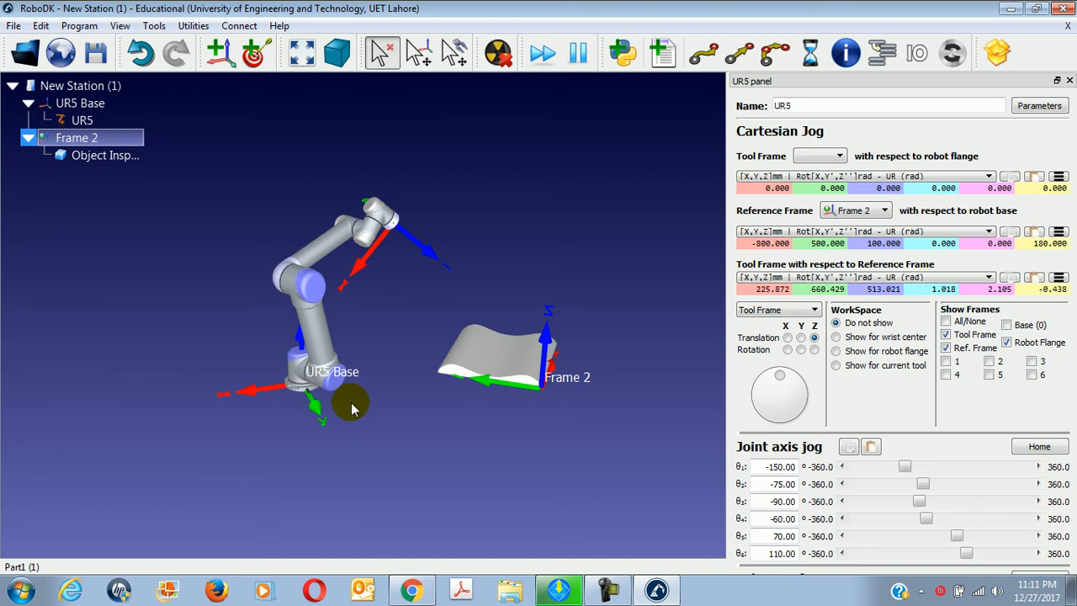
Read the guide's import tips and Create a TCP section in Chrome, highlight the Paint gun.stl file name, and return to RoboDK
{"action": "left_click", "coordinate": [411, 589]}
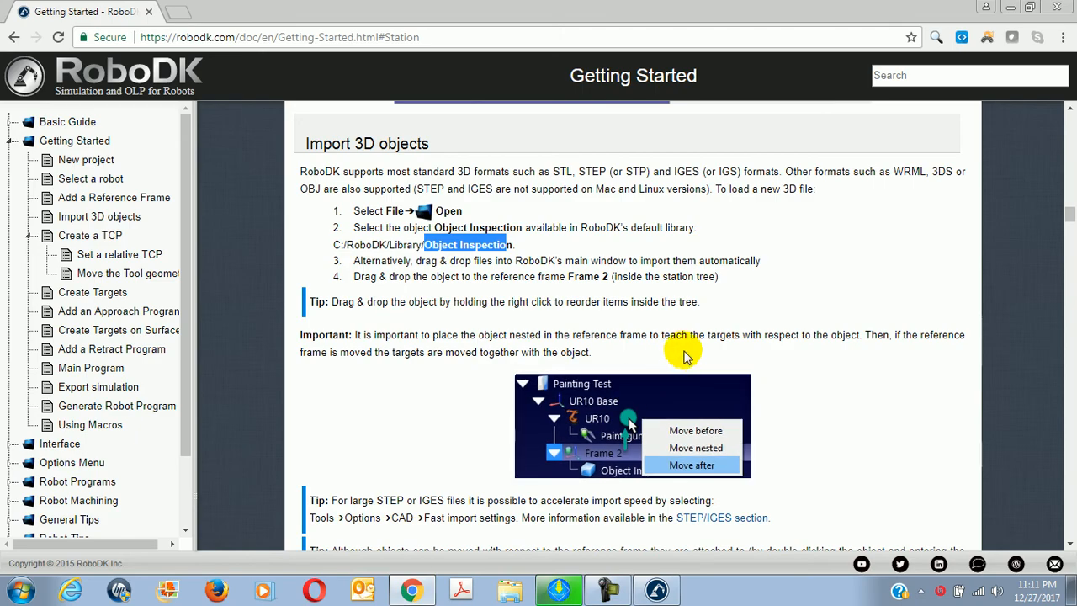
{"action": "scroll", "coordinate": [684, 357], "scroll_direction": "down", "scroll_amount": 3}
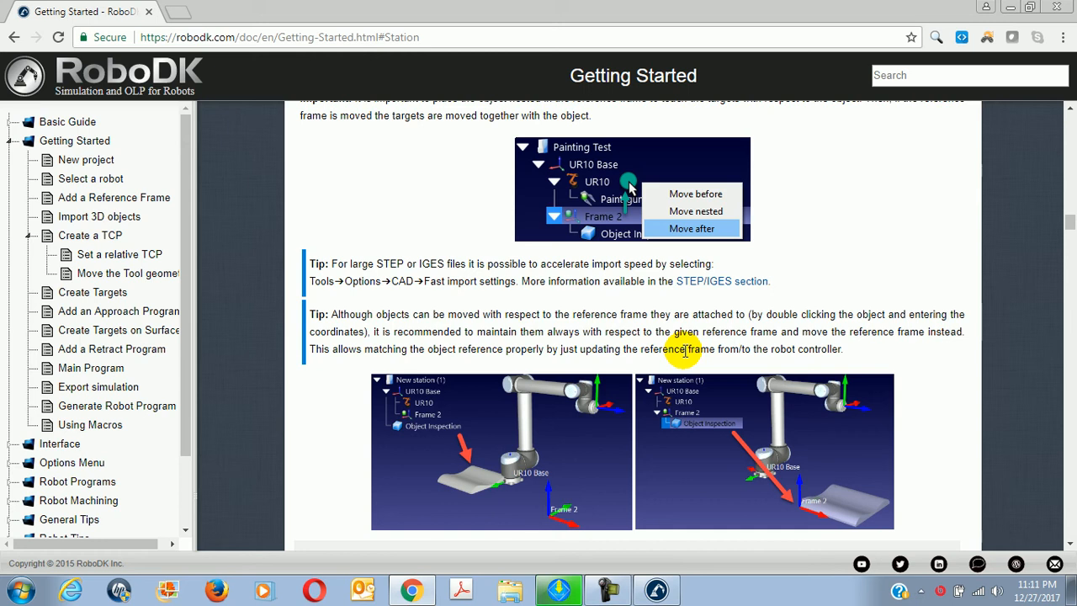
{"action": "scroll", "coordinate": [685, 354], "scroll_direction": "down", "scroll_amount": 5}
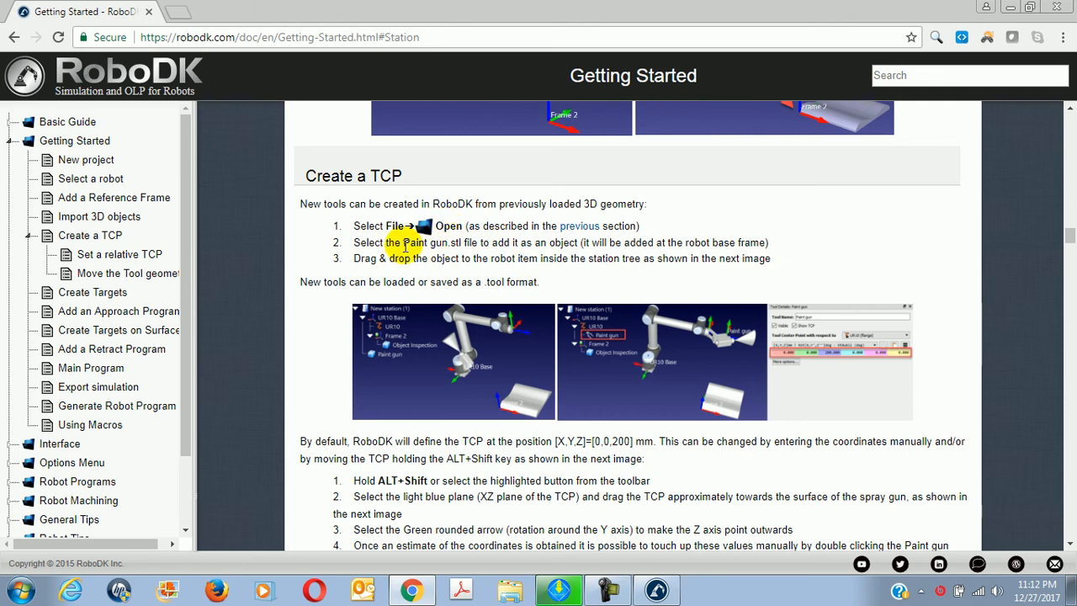
{"action": "left_click_drag", "start_coordinate": [404, 244], "coordinate": [457, 244]}
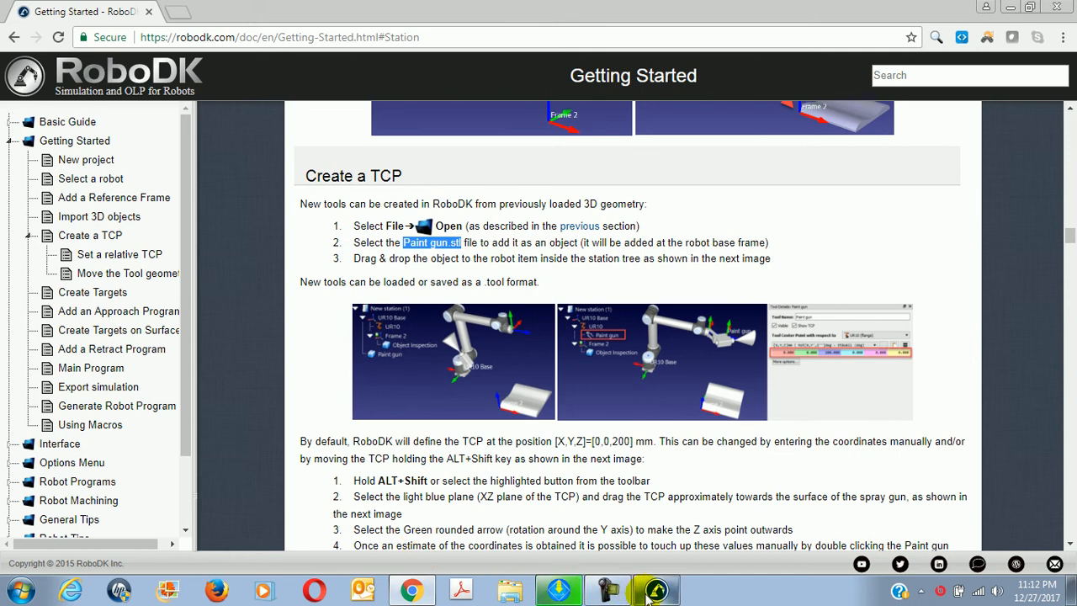
{"action": "left_click", "coordinate": [575, 585]}
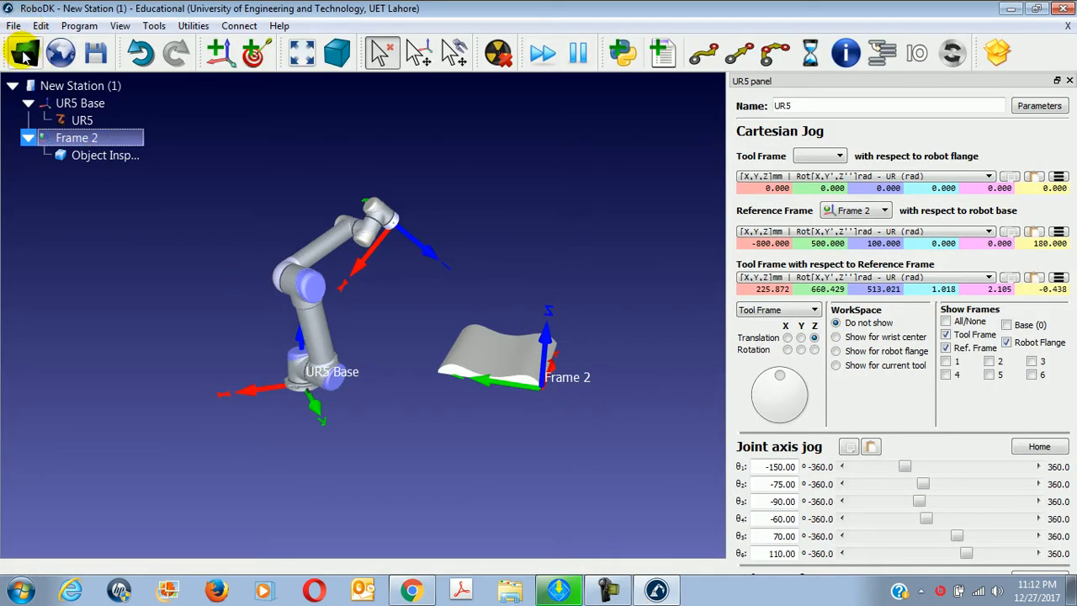
Load the Paint gun tool from the C:/RoboDK/Library folder onto the UR5 robot
{"action": "left_click", "coordinate": [24, 52]}
{"action": "left_click", "coordinate": [220, 242]}
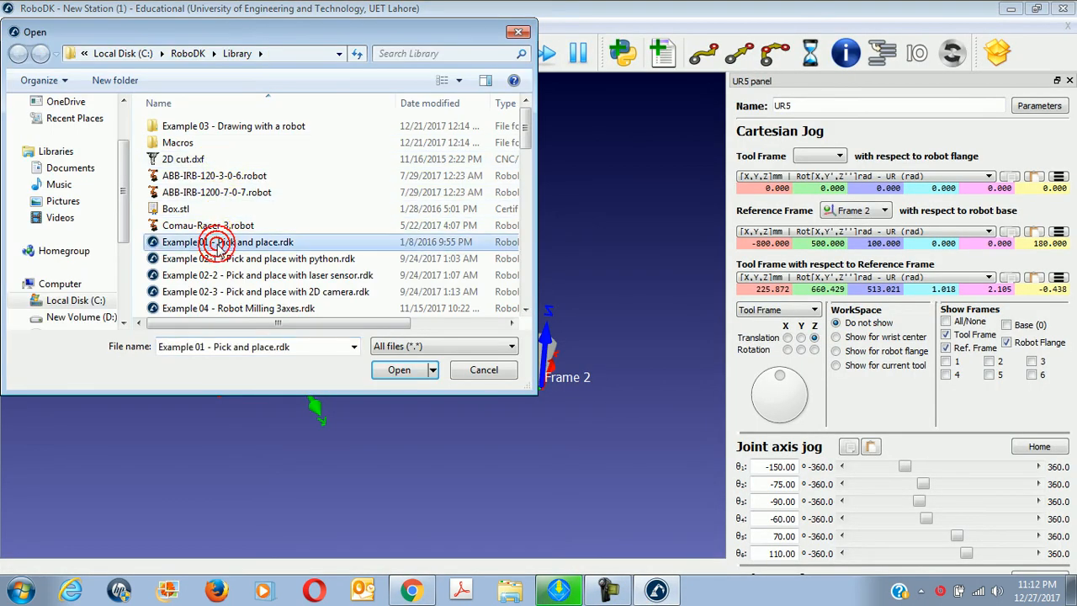
{"action": "key", "text": "p"}
{"action": "double_click", "coordinate": [198, 137]}
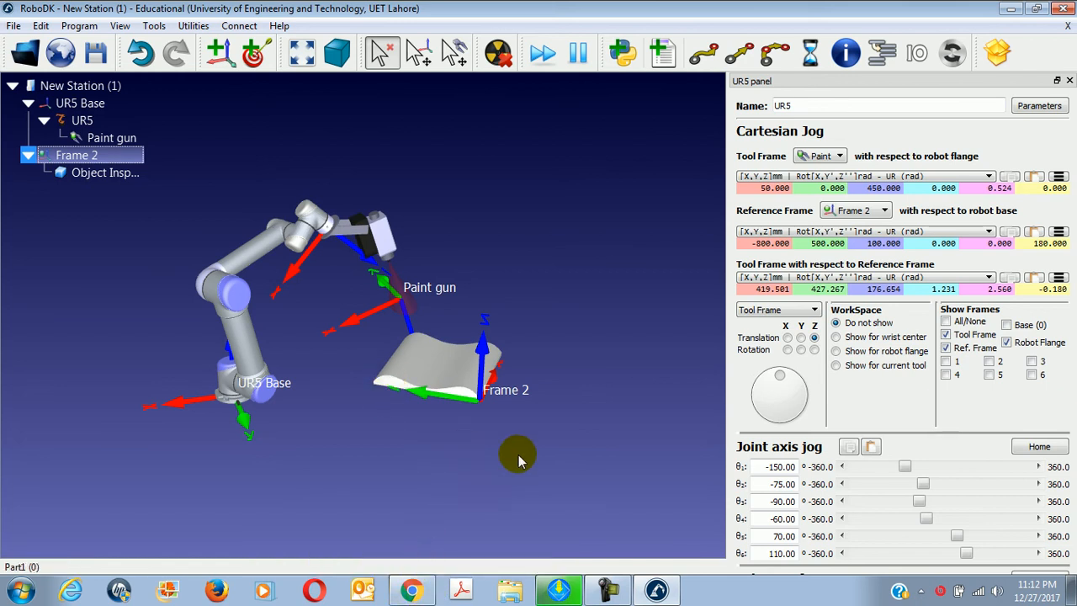
Try 160, 200 and 170 as the third rotation of Frame 2 with respect to the robot base, using the UR (rad) format
{"action": "left_click_drag", "start_coordinate": [569, 423], "coordinate": [533, 420]}
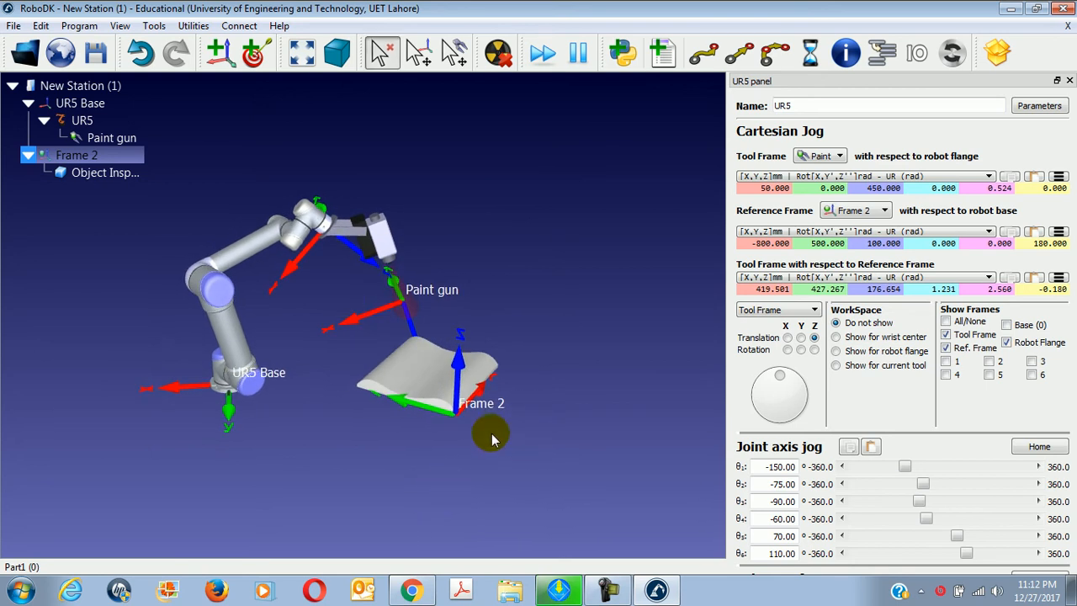
{"action": "left_click", "coordinate": [431, 385]}
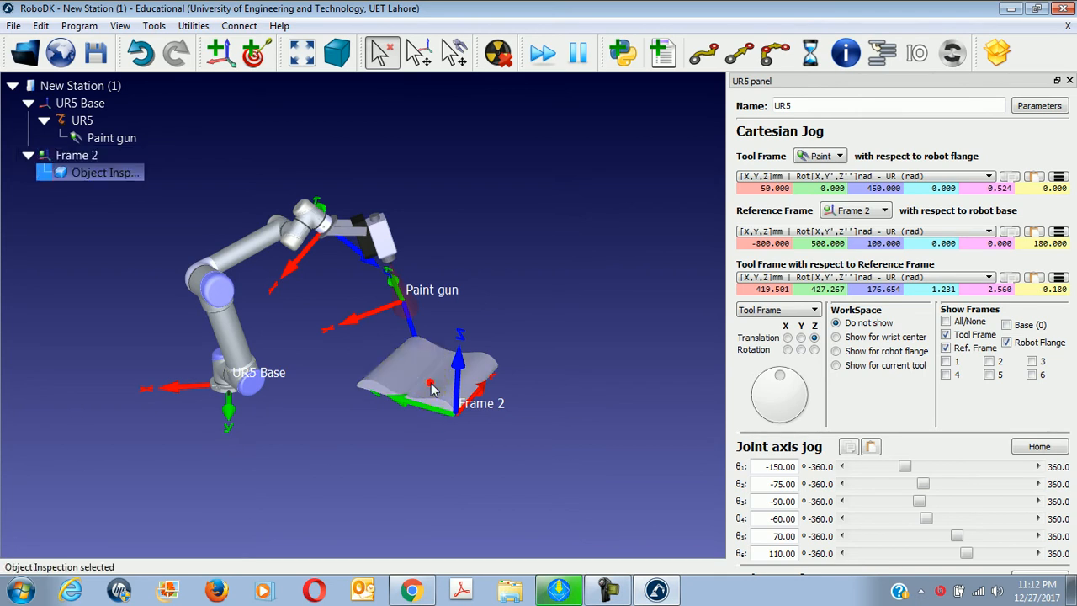
{"action": "left_click", "coordinate": [1043, 244]}
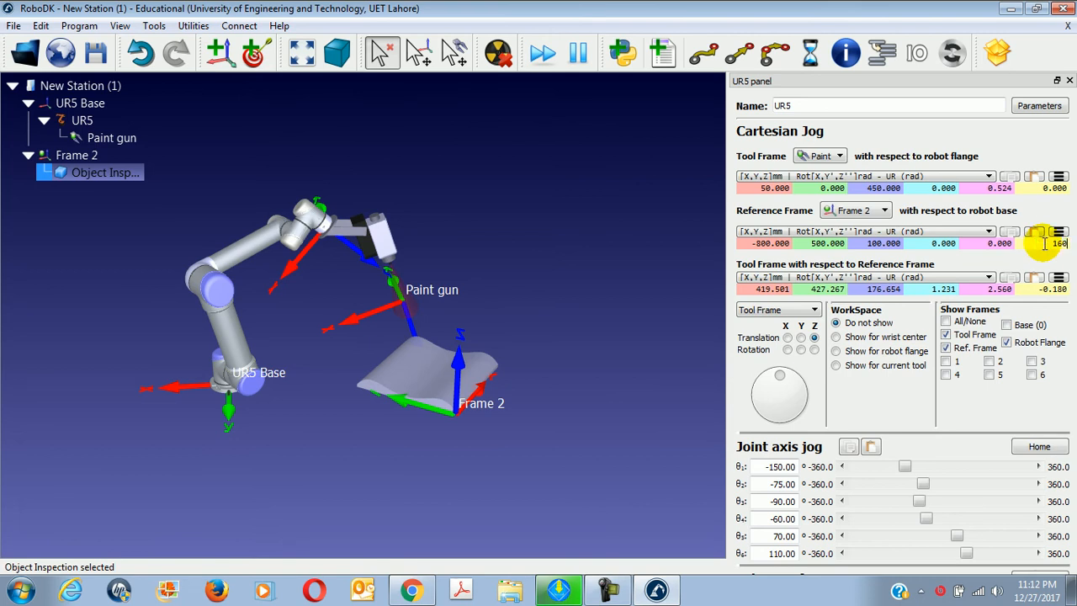
{"action": "key", "text": "Return"}
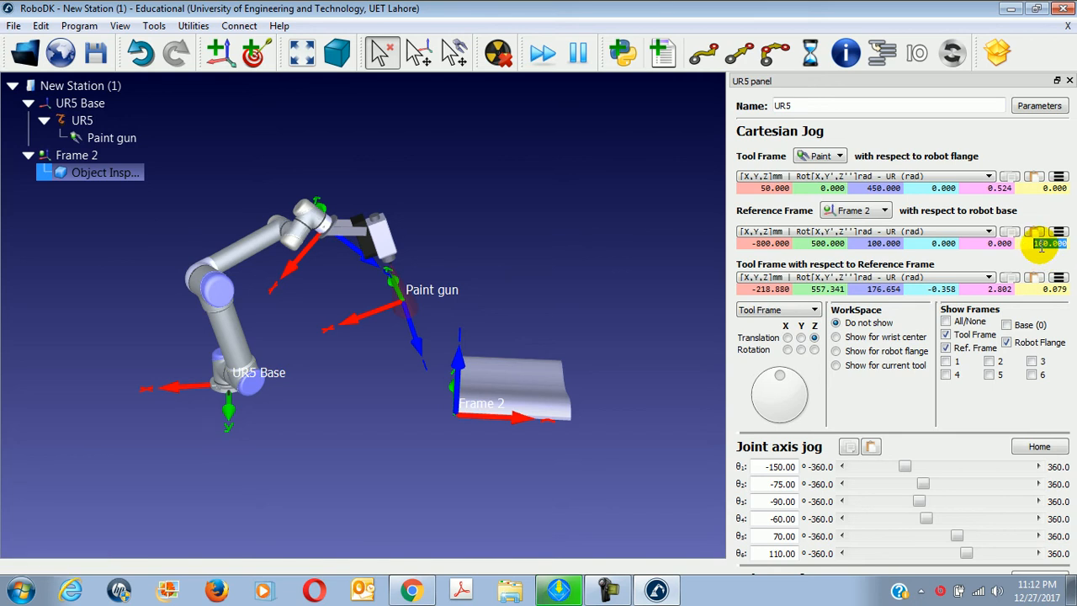
{"action": "left_click", "coordinate": [1040, 244]}
{"action": "key", "text": "Return"}
{"action": "left_click", "coordinate": [1041, 244]}
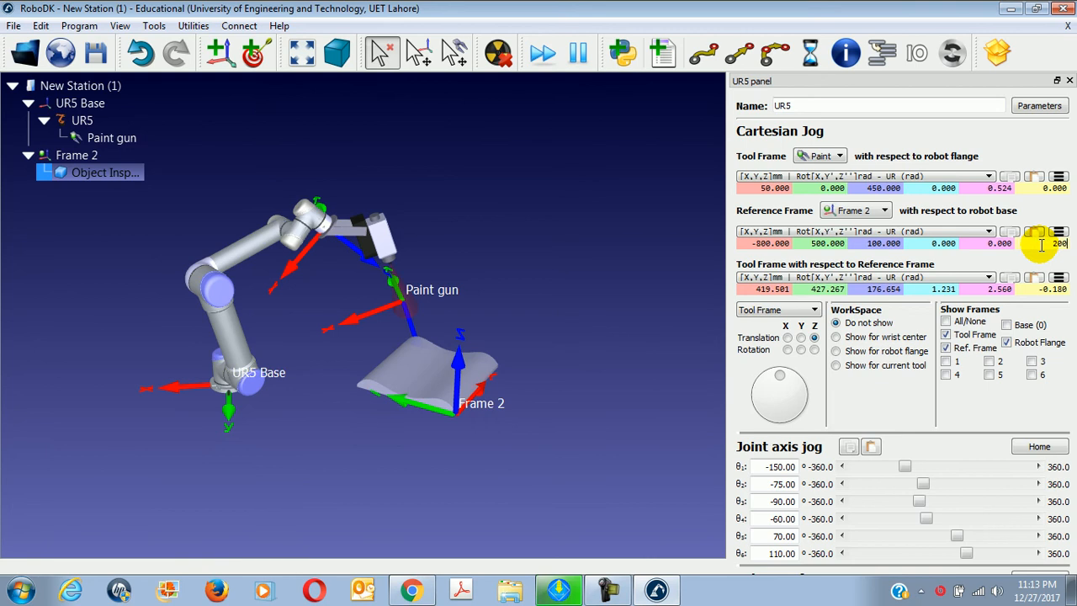
{"action": "key", "text": "Return"}
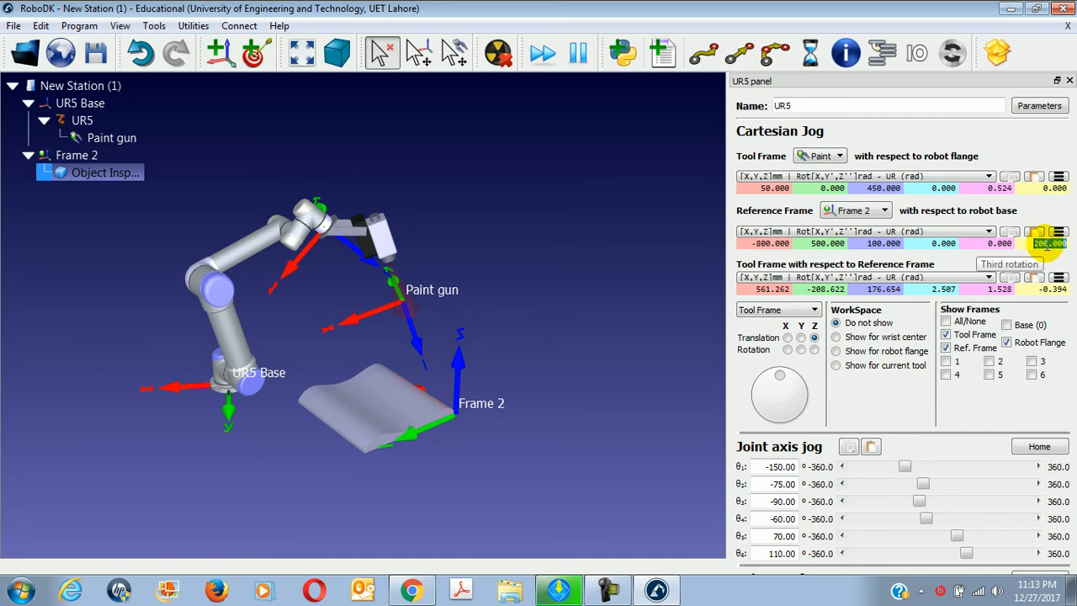
{"action": "key", "text": "Return"}
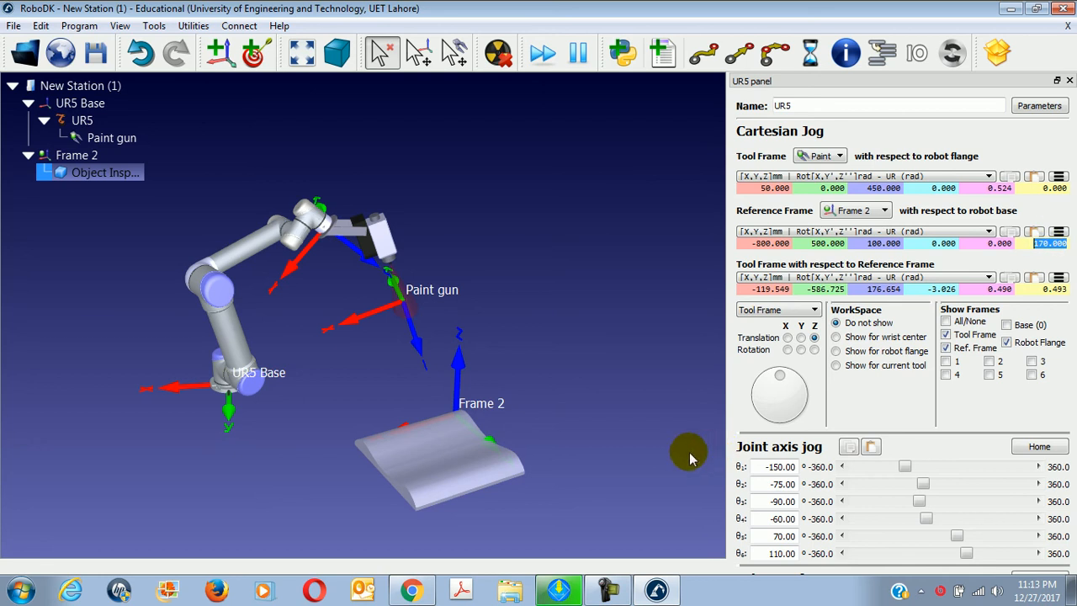
Switch to the guide in Chrome and examine the enlarged Paint gun TCP and Frame 2 coordinate images, including the orientation format used
{"action": "left_click", "coordinate": [414, 591]}
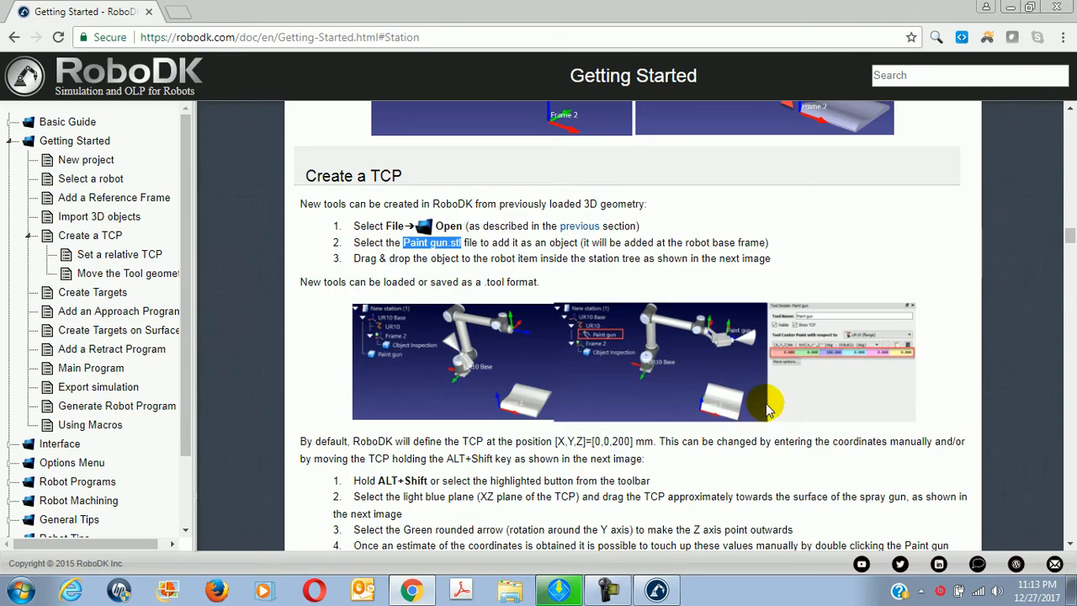
{"action": "left_click", "coordinate": [826, 365]}
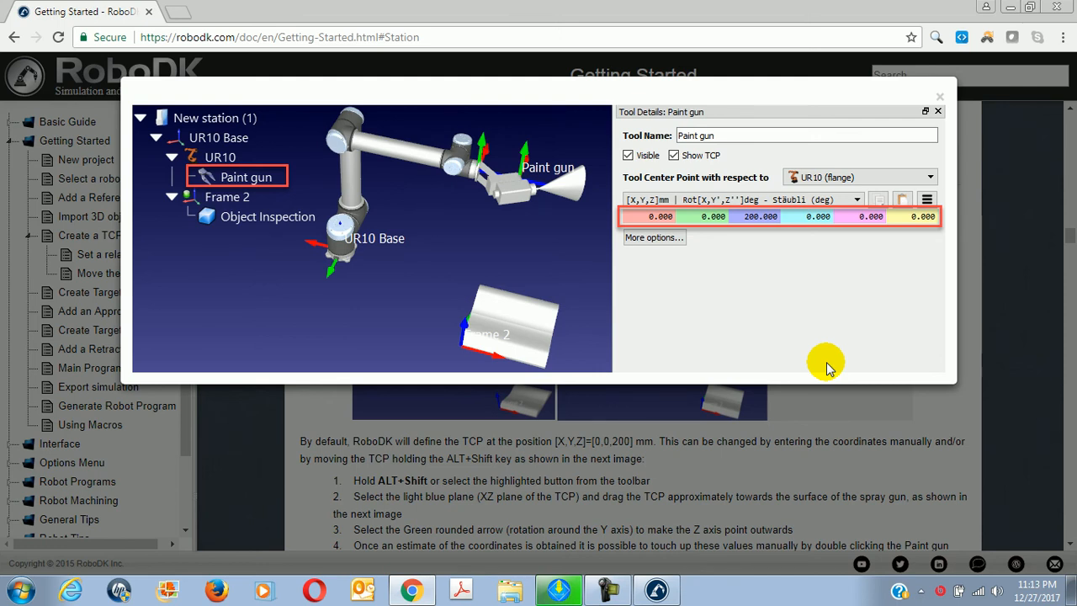
{"action": "left_click", "coordinate": [778, 454]}
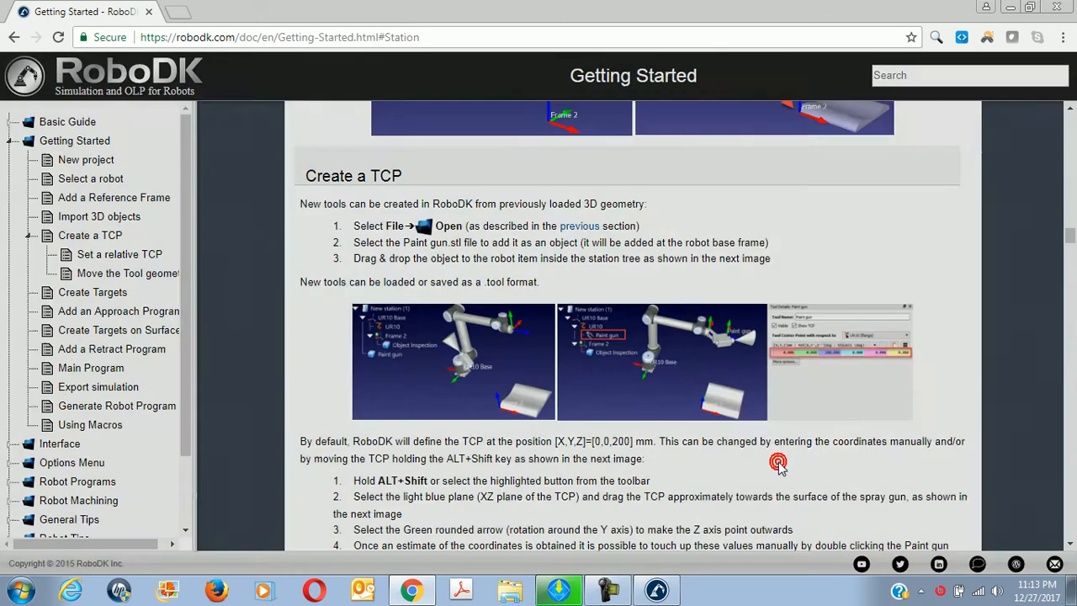
{"action": "scroll", "coordinate": [778, 463], "scroll_direction": "up", "scroll_amount": 4}
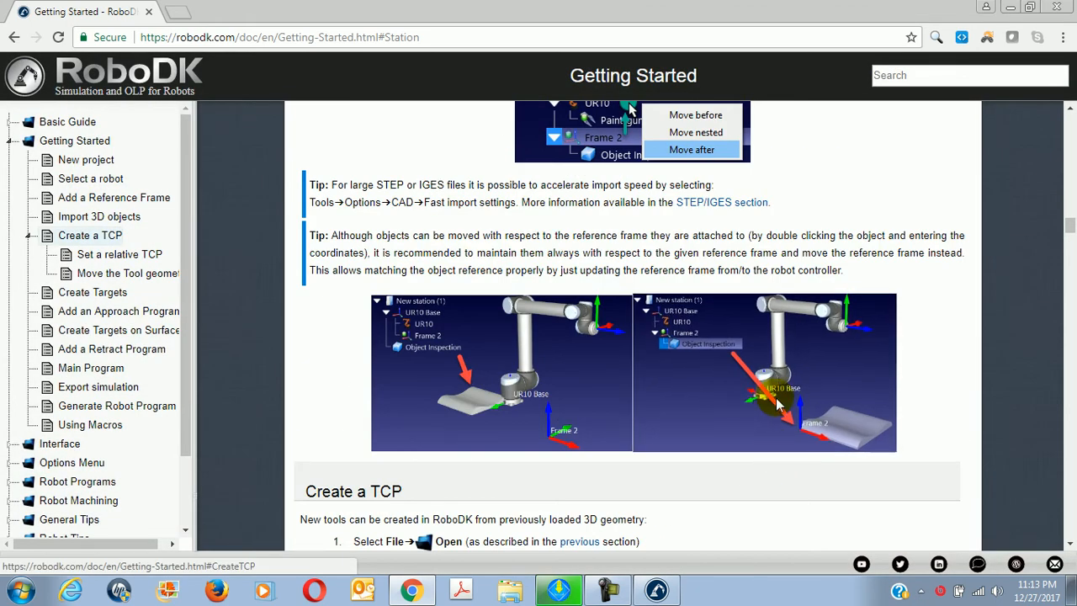
{"action": "scroll", "coordinate": [778, 404], "scroll_direction": "up", "scroll_amount": 6}
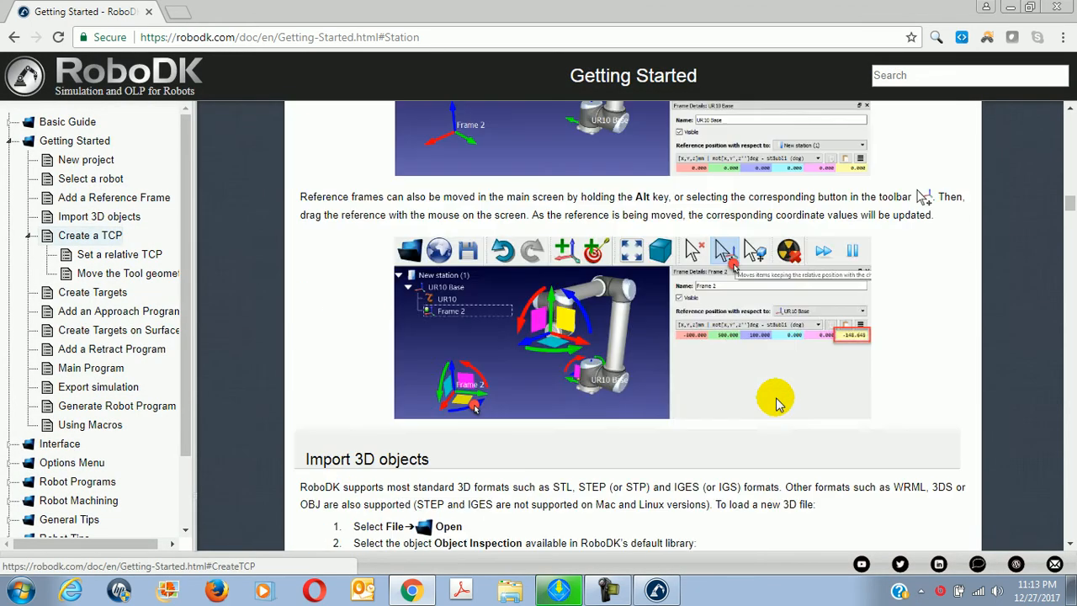
{"action": "left_click", "coordinate": [774, 335]}
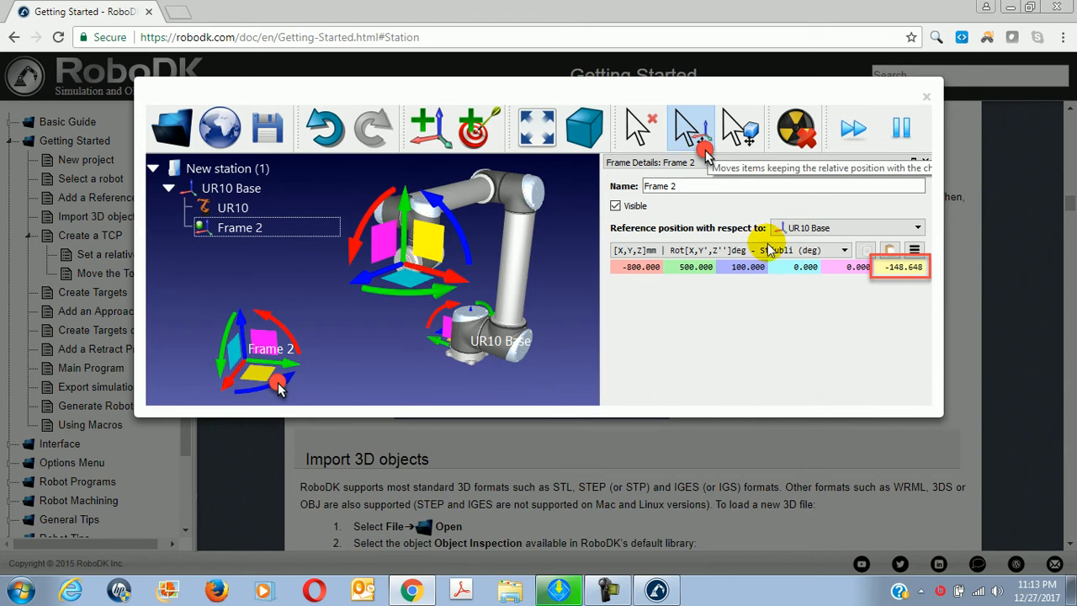
Return to RoboDK, change the reference frame's orientation format to Stäubli (deg), and set Frame 2's third rotation to 180 degrees
{"action": "left_click", "coordinate": [408, 586]}
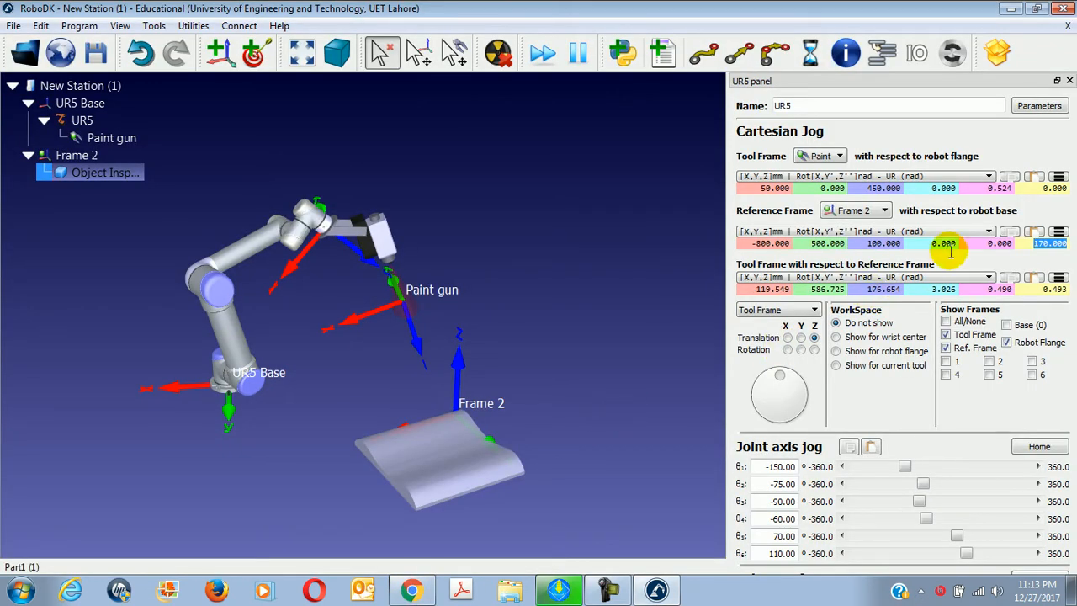
{"action": "left_click", "coordinate": [989, 233]}
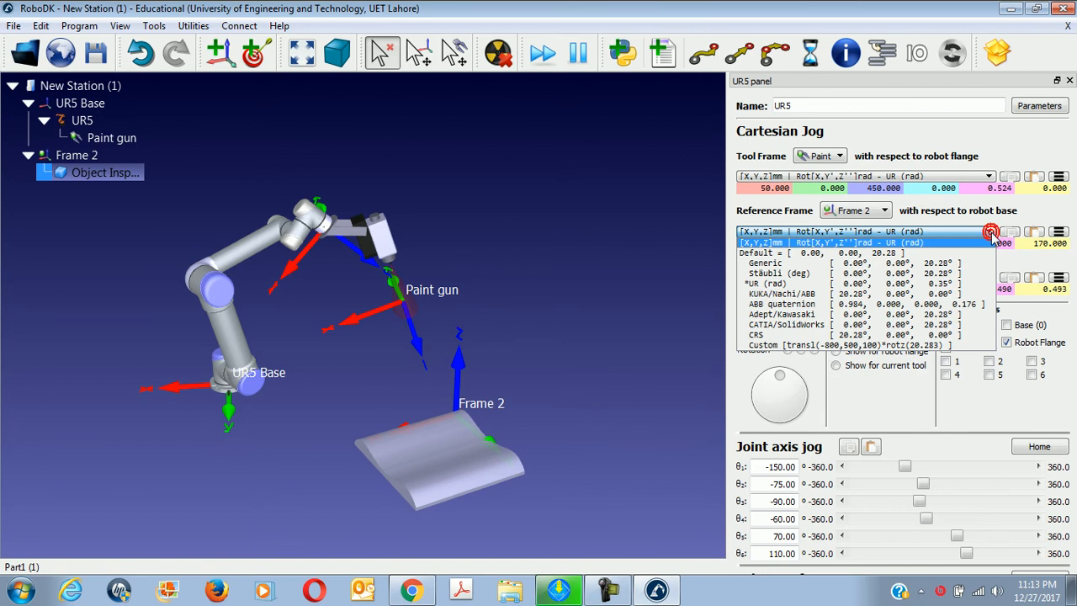
{"action": "left_click", "coordinate": [940, 275]}
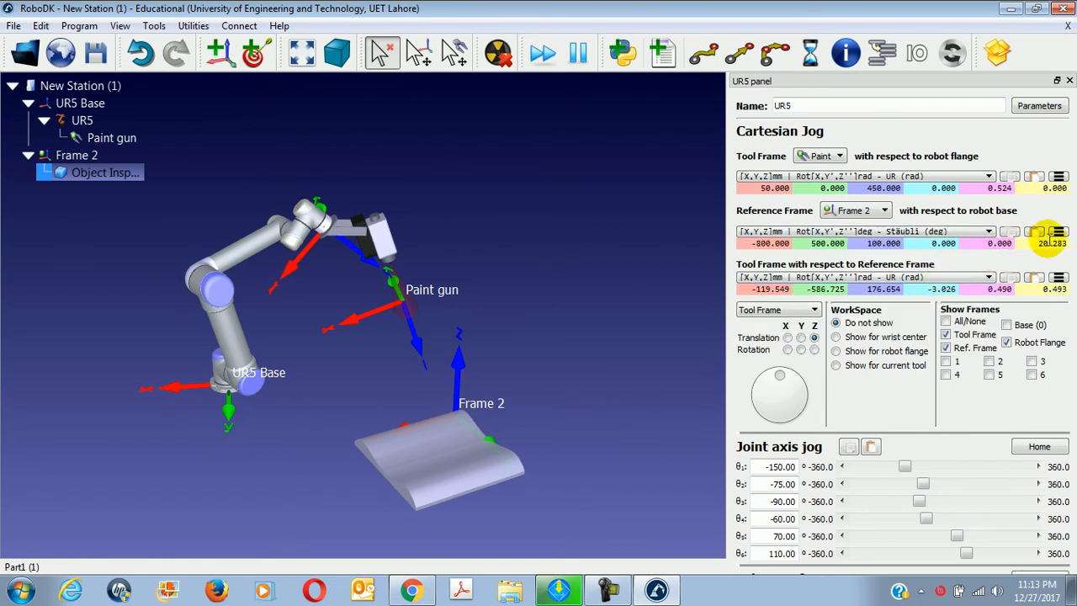
{"action": "double_click", "coordinate": [1048, 241]}
{"action": "type", "text": "180"}
{"action": "key", "text": "Return"}
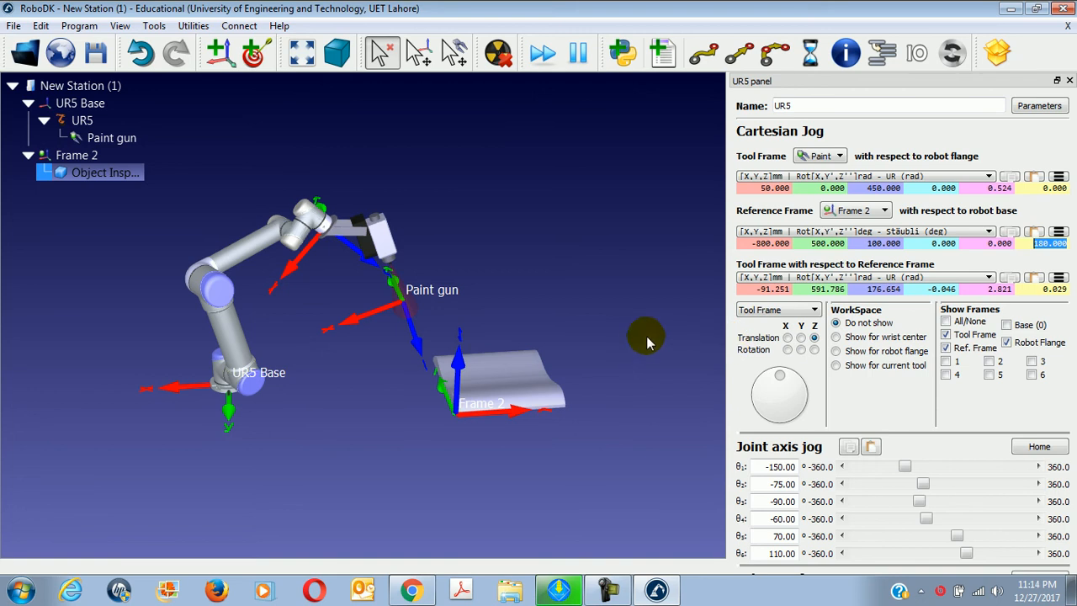
Switch to Chrome, read the guide's Create a TCP instructions, and examine the enlarged image of the adjusted Paint gun TCP
{"action": "left_click", "coordinate": [429, 594]}
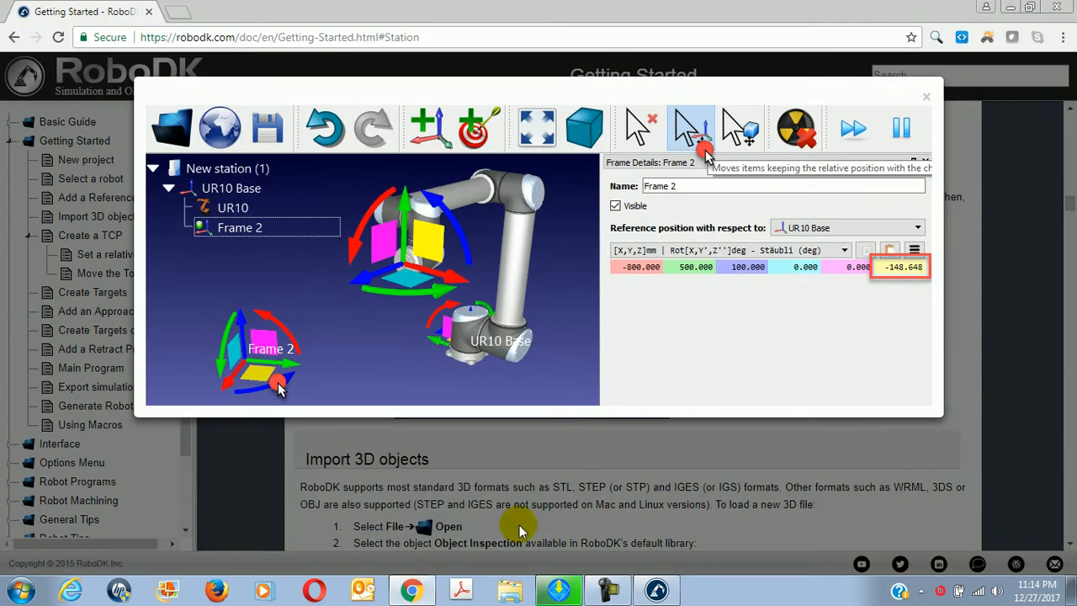
{"action": "left_click", "coordinate": [591, 460]}
{"action": "scroll", "coordinate": [591, 460], "scroll_direction": "down", "scroll_amount": 2}
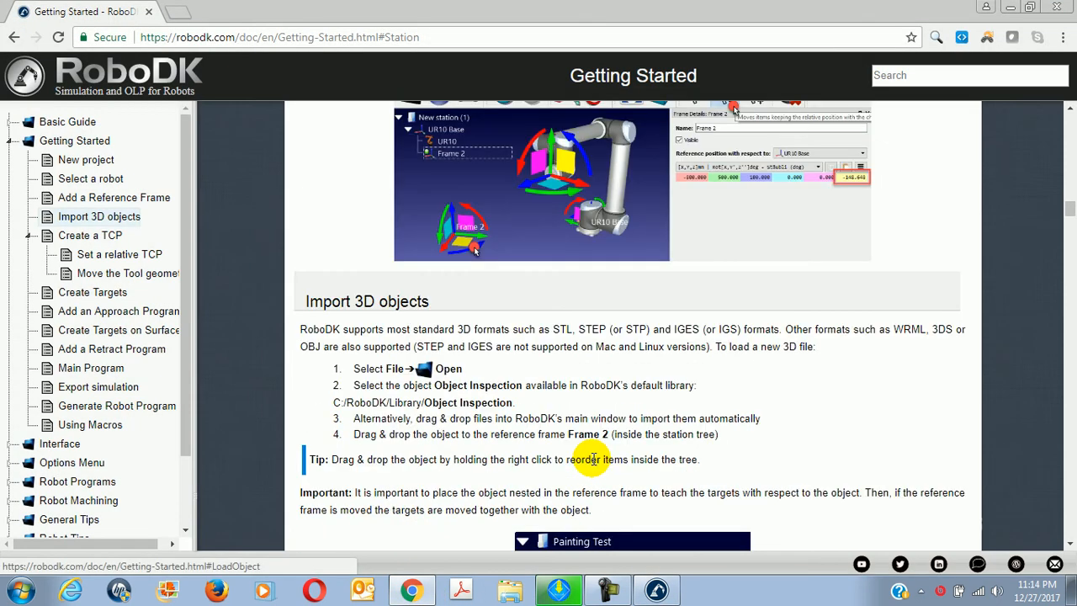
{"action": "scroll", "coordinate": [593, 459], "scroll_direction": "down", "scroll_amount": 3}
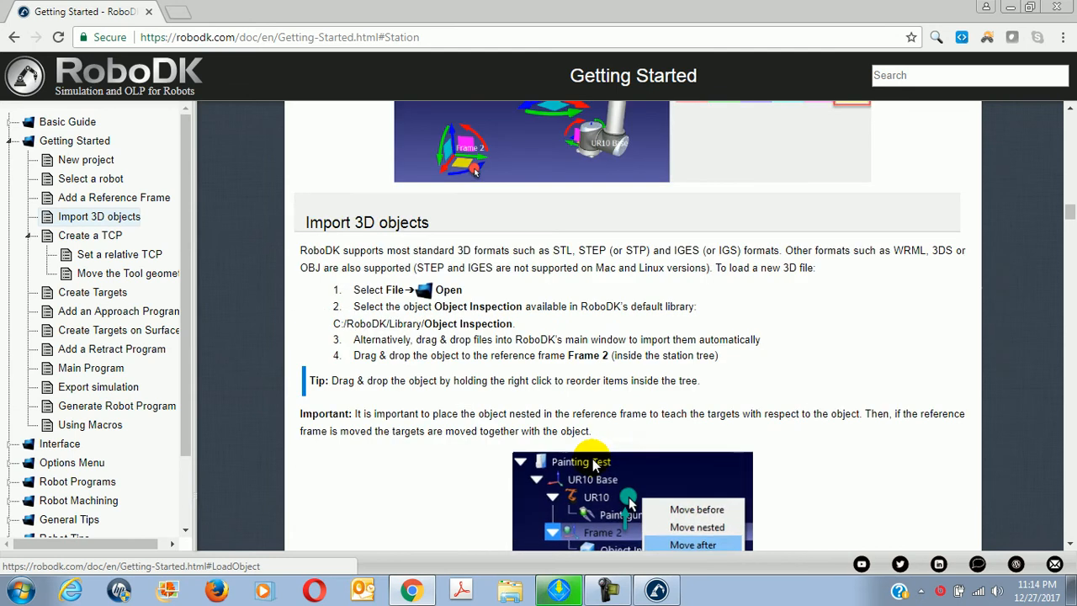
{"action": "scroll", "coordinate": [593, 461], "scroll_direction": "down", "scroll_amount": 4}
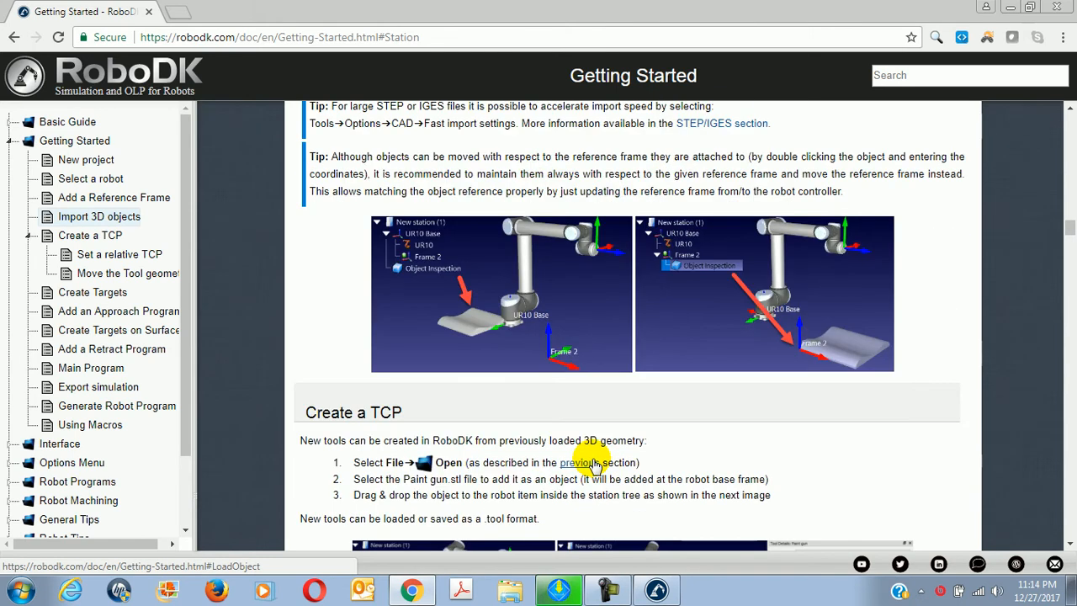
{"action": "scroll", "coordinate": [595, 463], "scroll_direction": "down", "scroll_amount": 3}
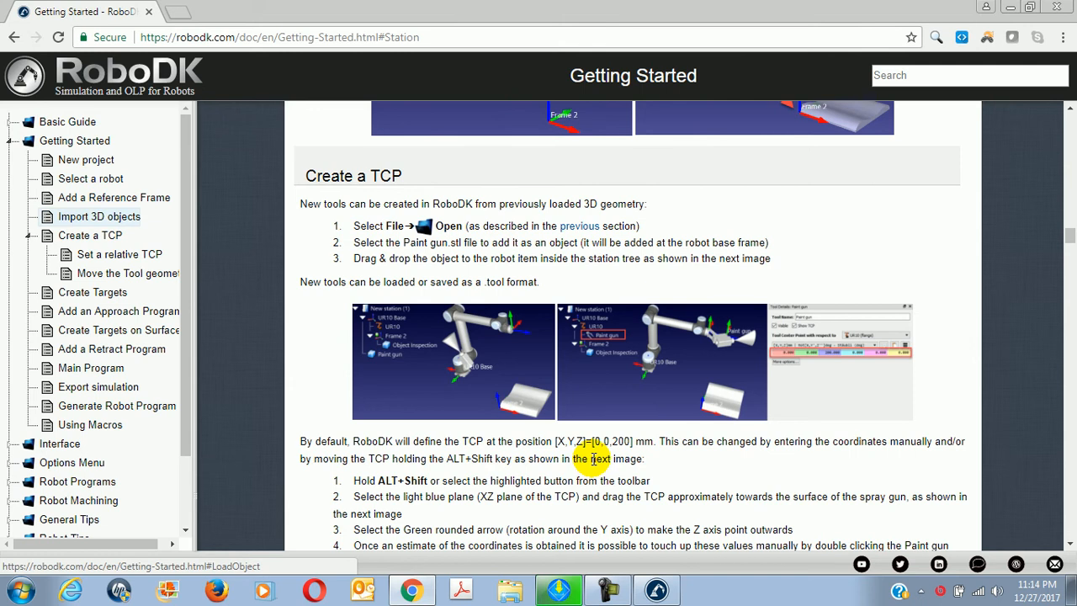
{"action": "scroll", "coordinate": [593, 458], "scroll_direction": "down", "scroll_amount": 1}
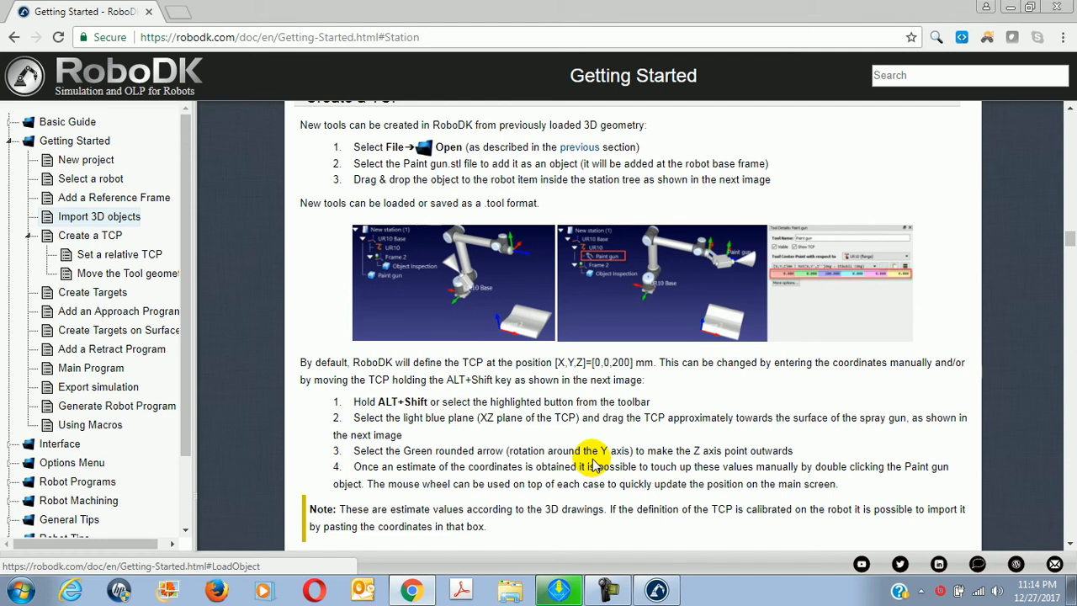
{"action": "scroll", "coordinate": [593, 459], "scroll_direction": "down", "scroll_amount": 2}
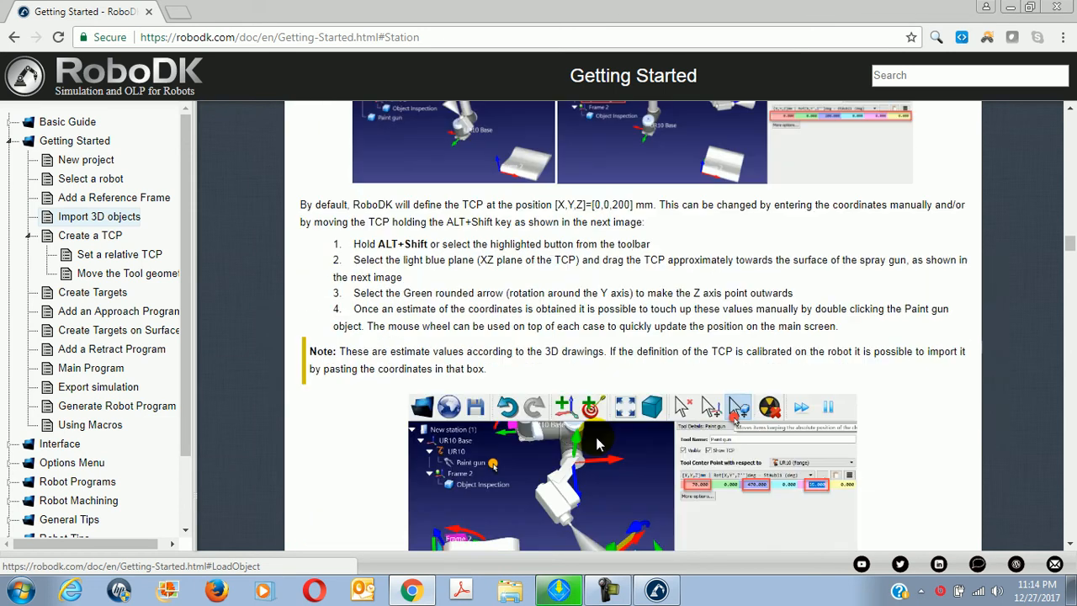
{"action": "scroll", "coordinate": [596, 443], "scroll_direction": "down", "scroll_amount": 1}
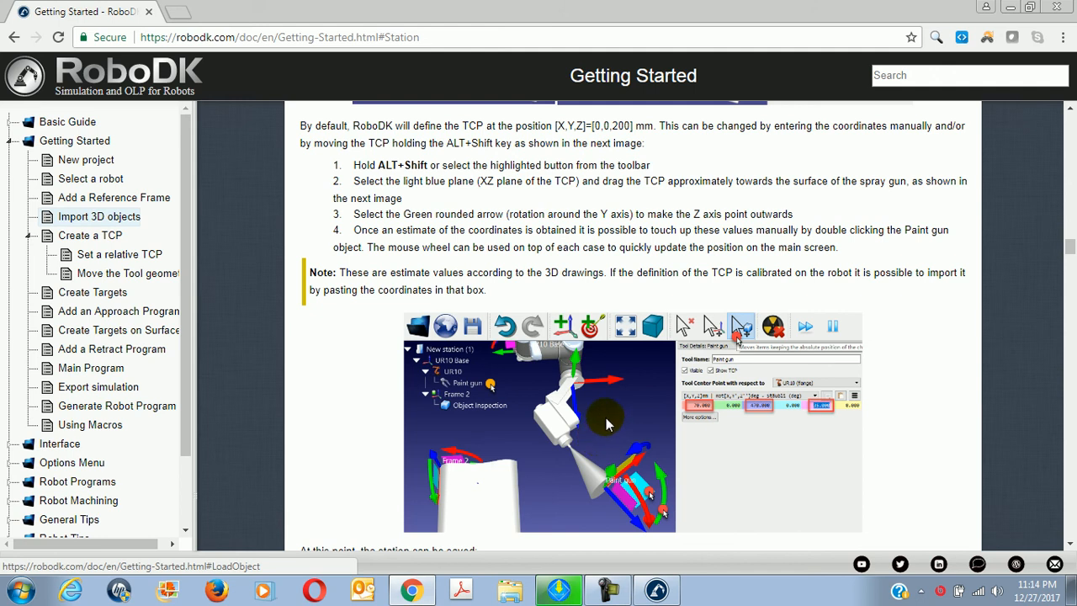
{"action": "left_click", "coordinate": [606, 417]}
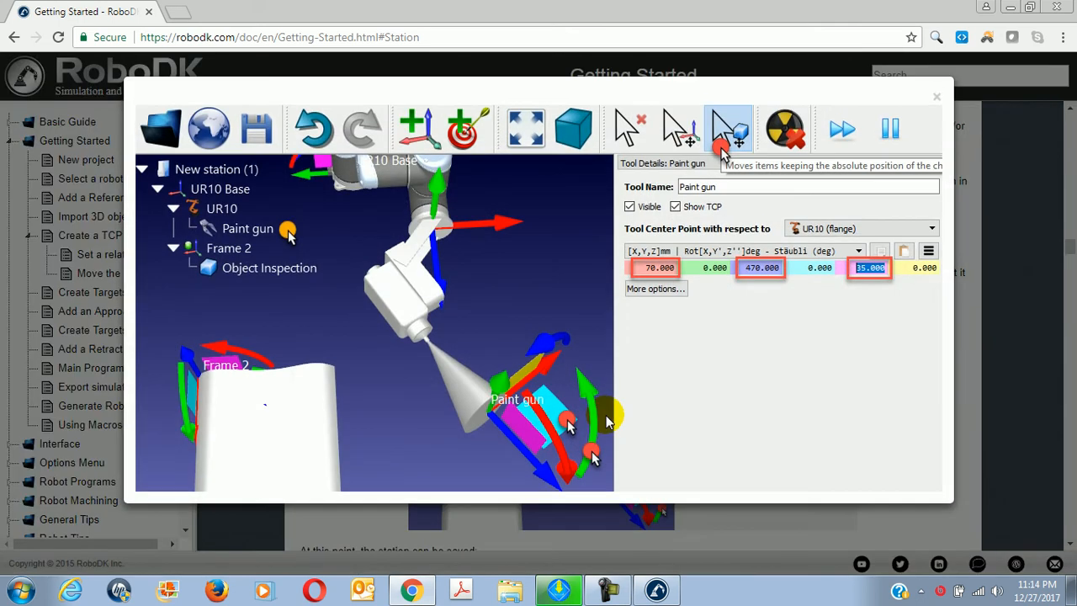
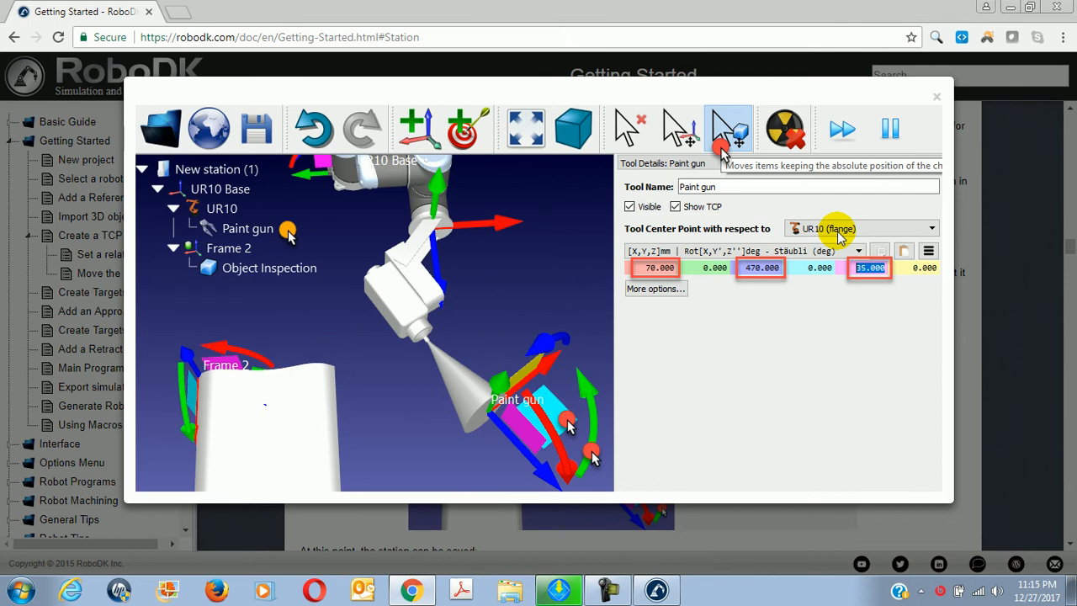
{"action": "left_click", "coordinate": [647, 318]}
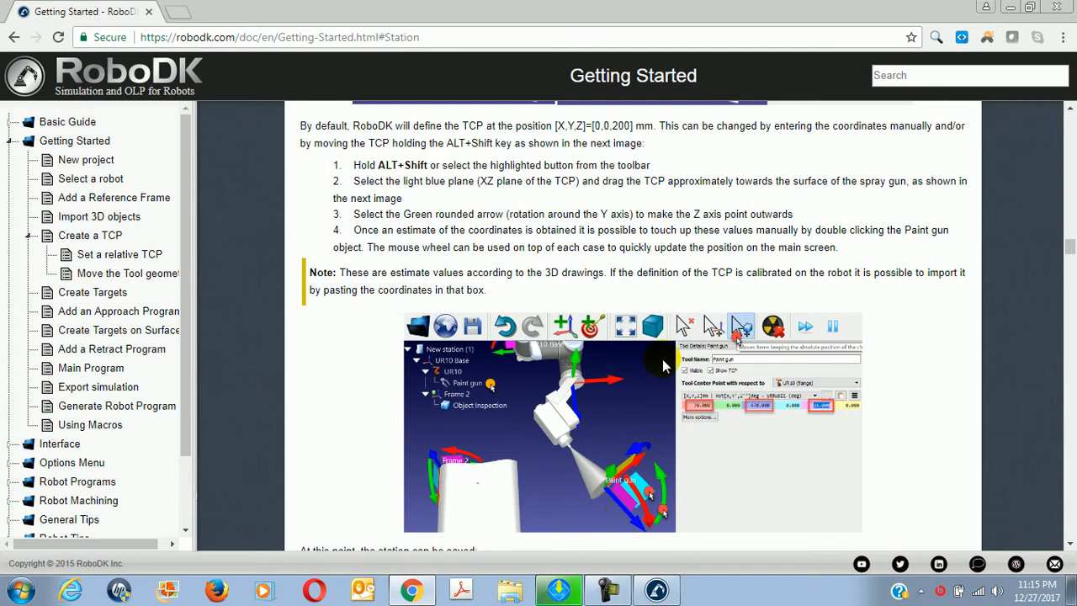
Return to the start of the Create a TCP section, highlight the Paint gun file name, and enlarge the default tool coordinates image
{"action": "mouse_move", "coordinate": [655, 590]}
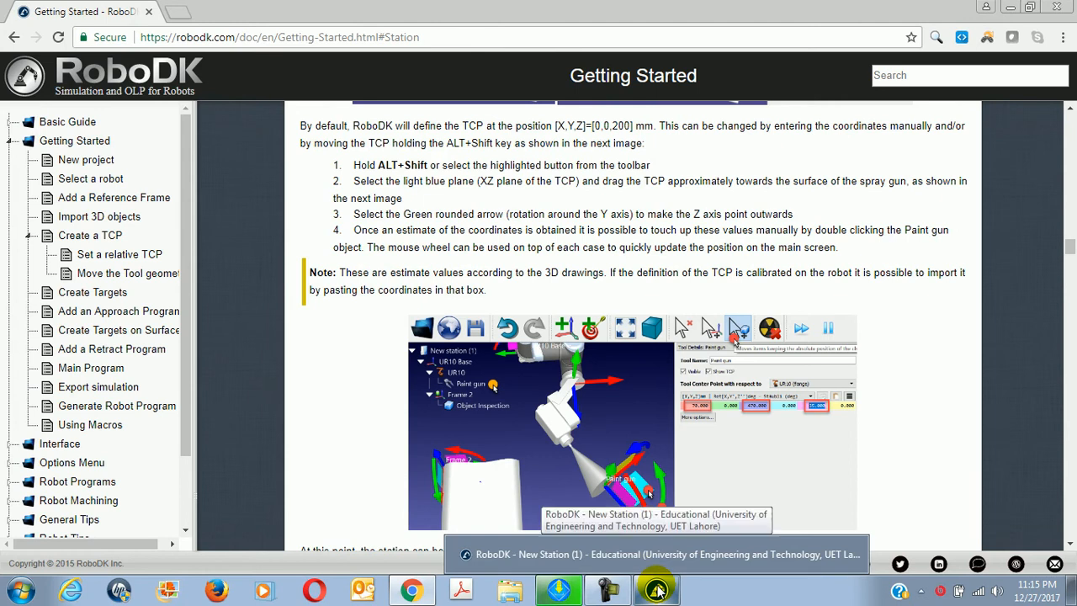
{"action": "scroll", "coordinate": [648, 244], "scroll_direction": "up", "scroll_amount": 5}
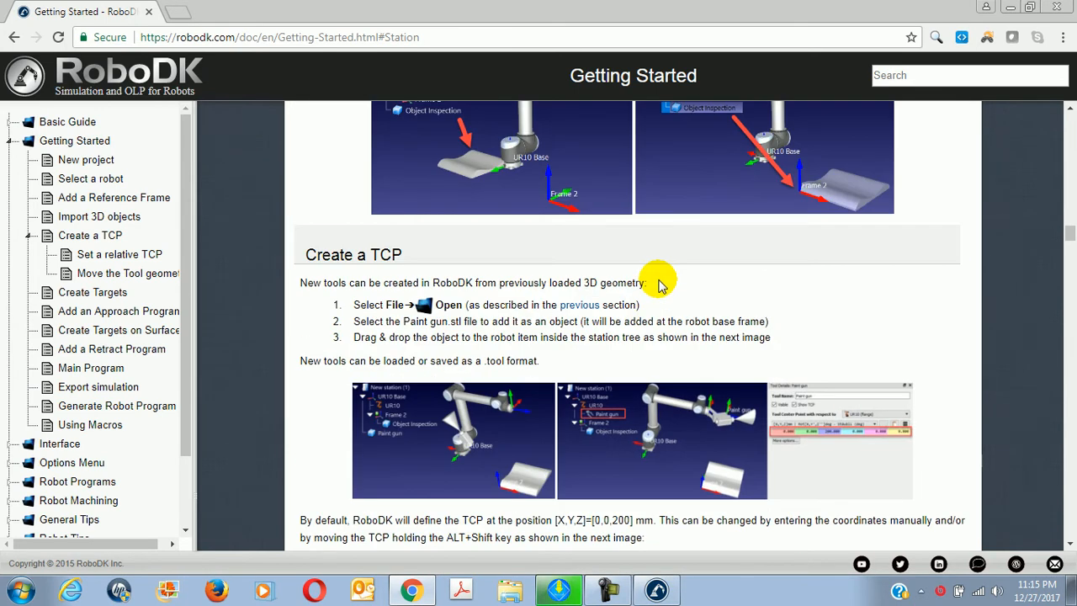
{"action": "scroll", "coordinate": [656, 282], "scroll_direction": "down", "scroll_amount": 1}
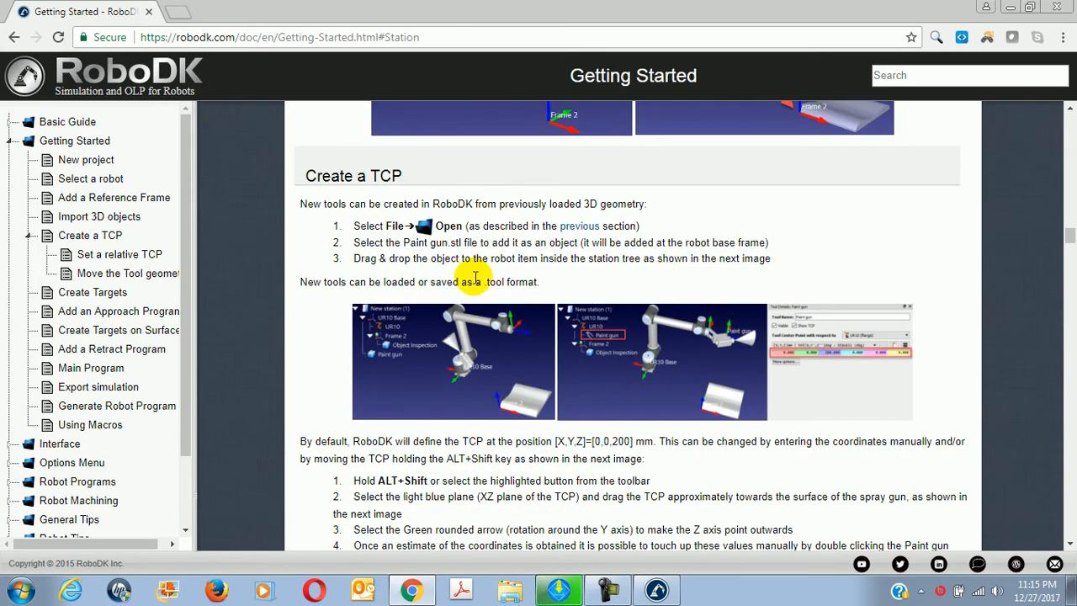
{"action": "left_click_drag", "start_coordinate": [403, 242], "coordinate": [448, 242]}
{"action": "scroll", "coordinate": [625, 322], "scroll_direction": "down", "scroll_amount": 2}
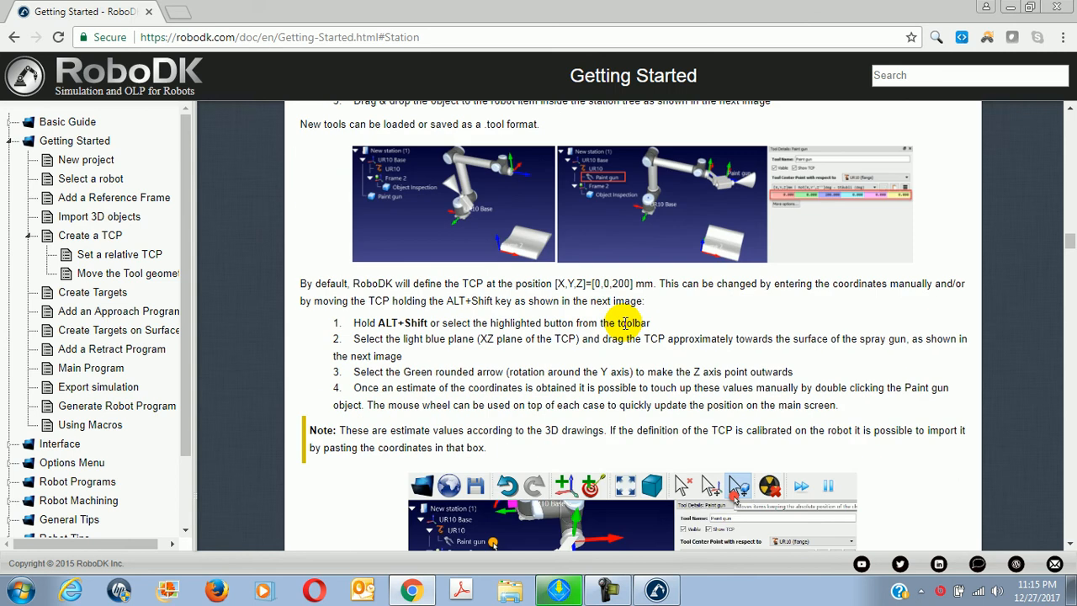
{"action": "left_click", "coordinate": [795, 206]}
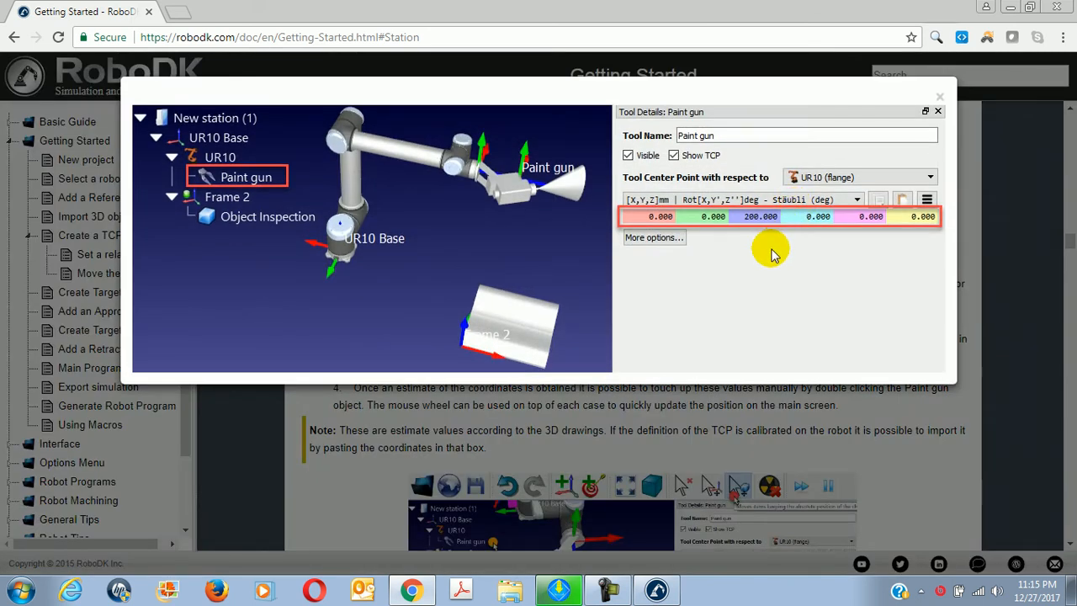
Close the enlarged guide image, return to RoboDK, and open the Paint gun's tool details
{"action": "left_click", "coordinate": [644, 409]}
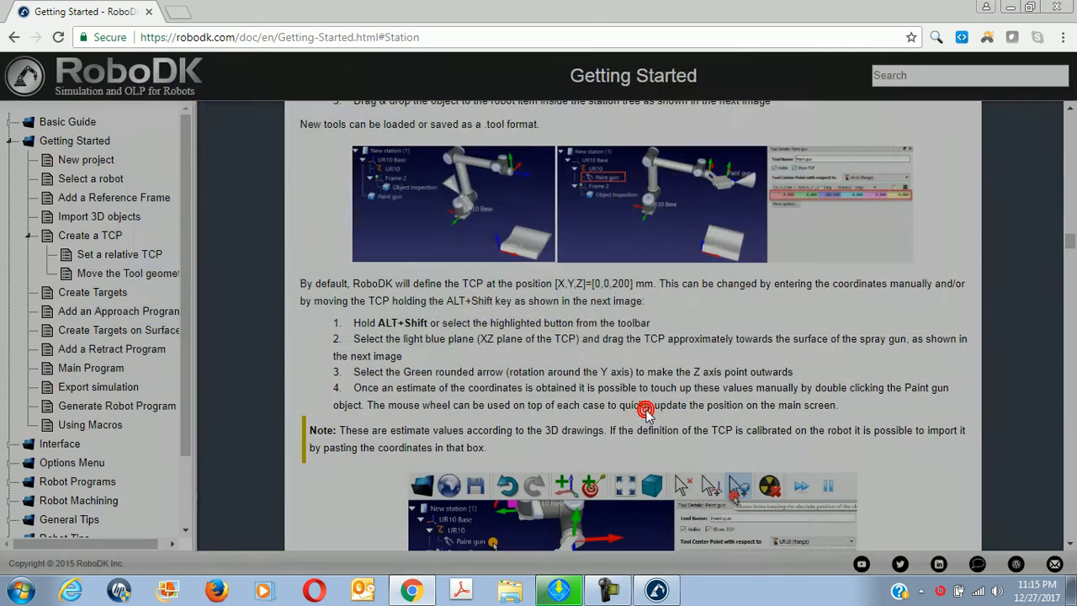
{"action": "left_click", "coordinate": [656, 589]}
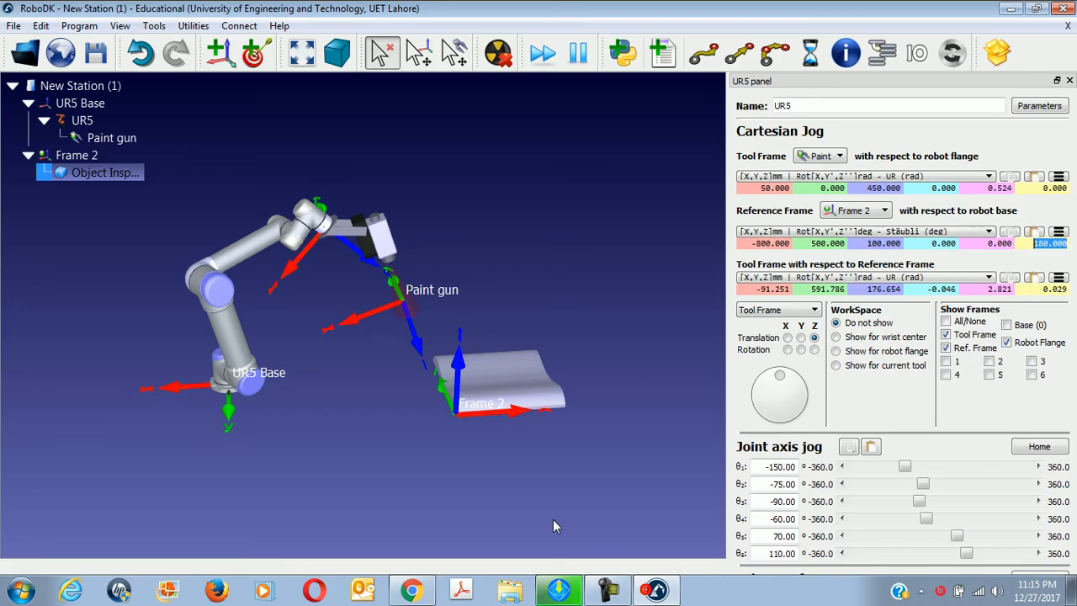
{"action": "double_click", "coordinate": [109, 138]}
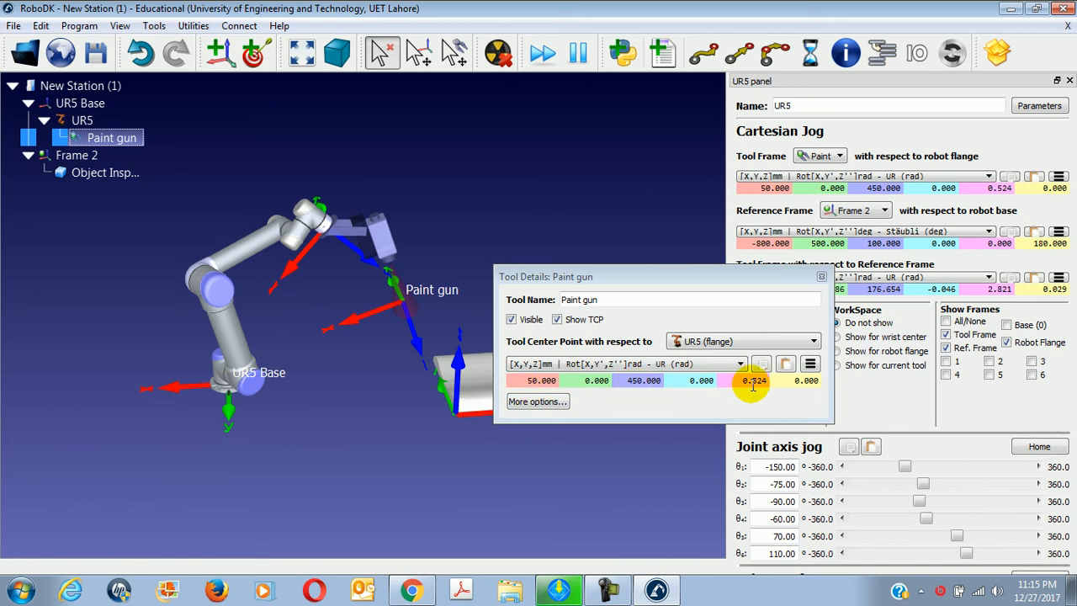
Switch to the guide in Chrome and examine the enlarged image of the adjusted Paint gun TCP coordinates
{"action": "left_click", "coordinate": [412, 591]}
{"action": "scroll", "coordinate": [630, 370], "scroll_direction": "down", "scroll_amount": 3}
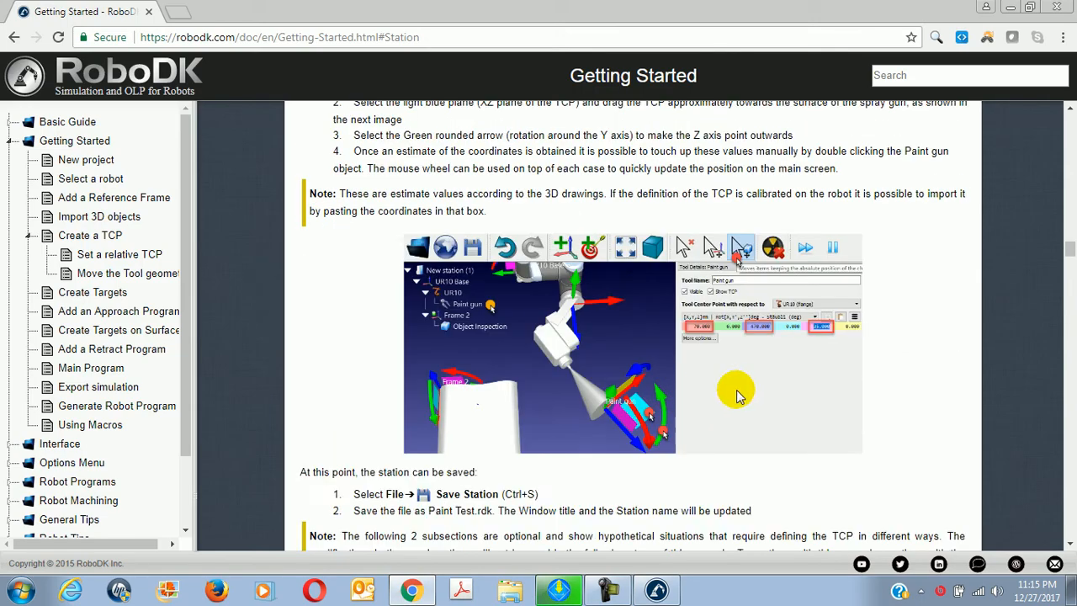
{"action": "left_click", "coordinate": [737, 395]}
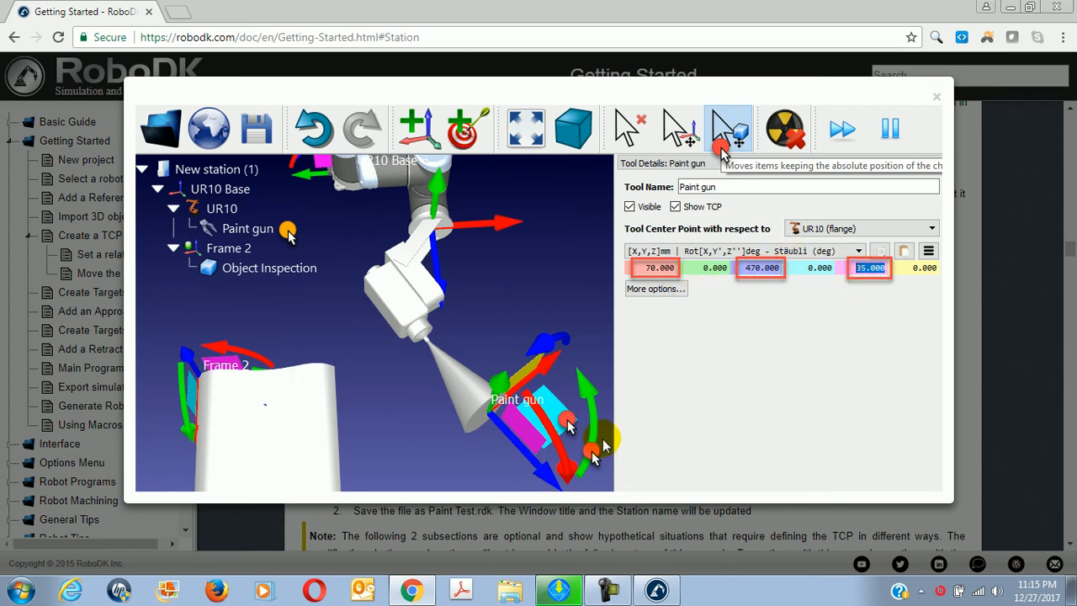
Return to RoboDK, change the Paint gun TCP's orientation format to Stäubli (deg), and set its X coordinate to 70 mm
{"action": "left_click", "coordinate": [442, 590]}
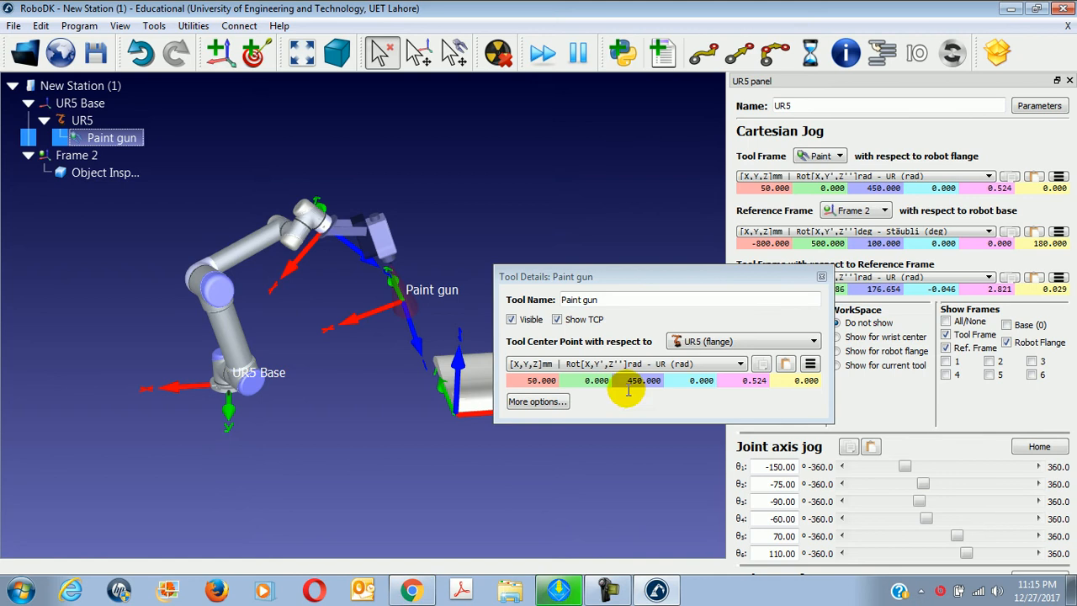
{"action": "left_click", "coordinate": [694, 362]}
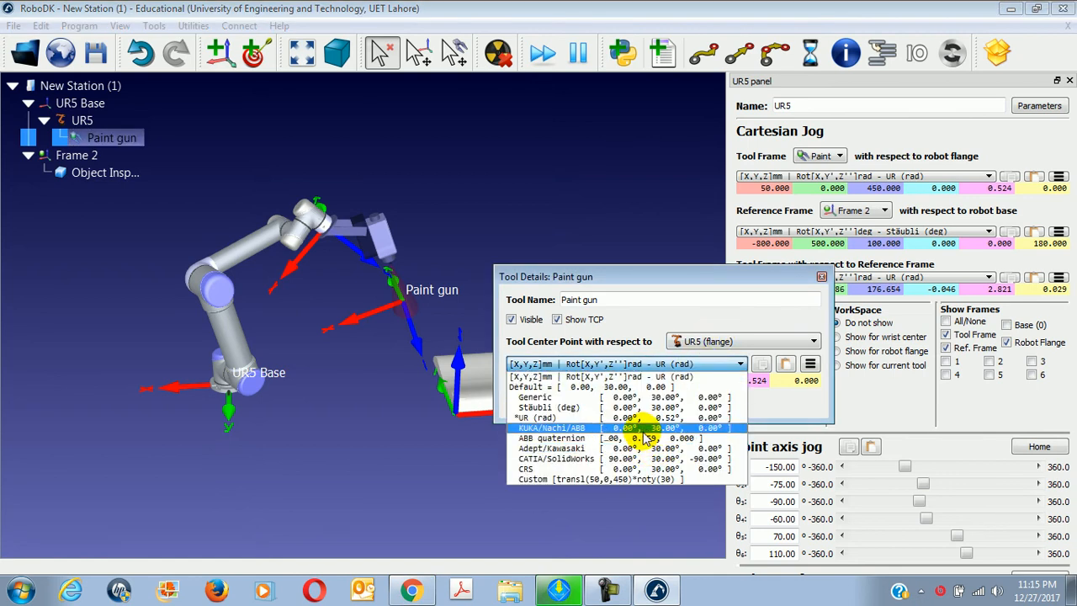
{"action": "left_click", "coordinate": [631, 407]}
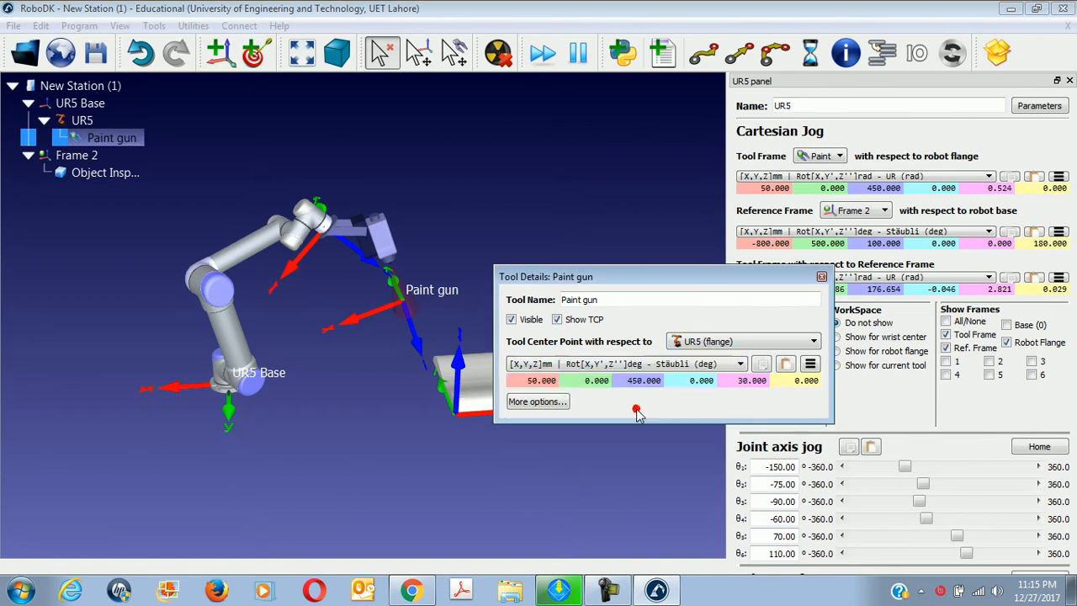
{"action": "double_click", "coordinate": [545, 381]}
{"action": "left_click", "coordinate": [545, 384]}
{"action": "type", "text": "70"}
{"action": "key", "text": "Return"}
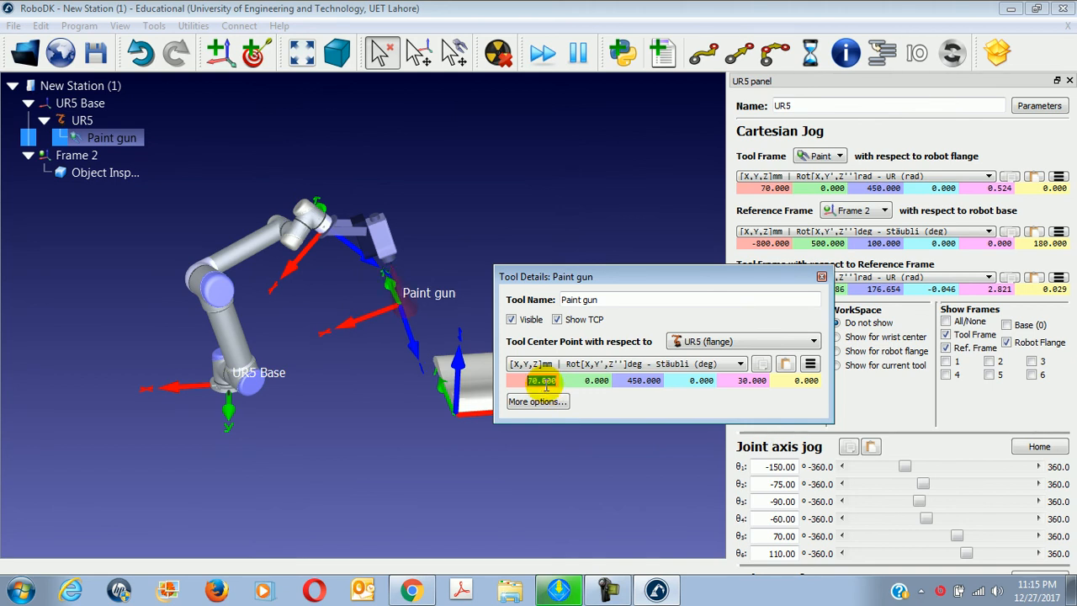
Set the Paint gun TCP's Z coordinate to 470 mm and its second rotation to 35 degrees, and close the tool details
{"action": "left_click", "coordinate": [624, 379]}
{"action": "type", "text": "4"}
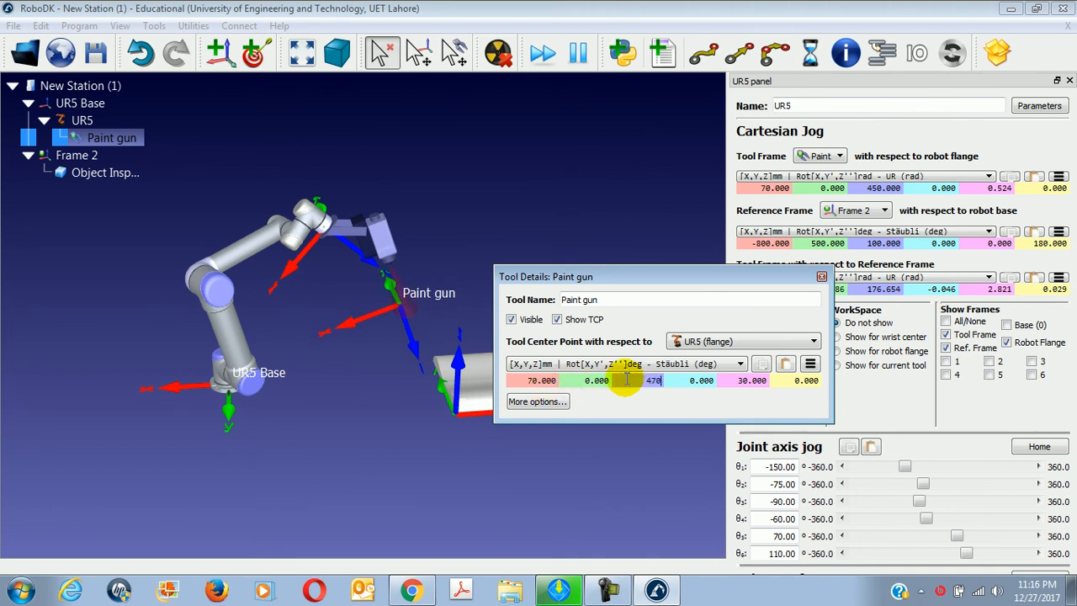
{"action": "type", "text": "70"}
{"action": "key", "text": "Return"}
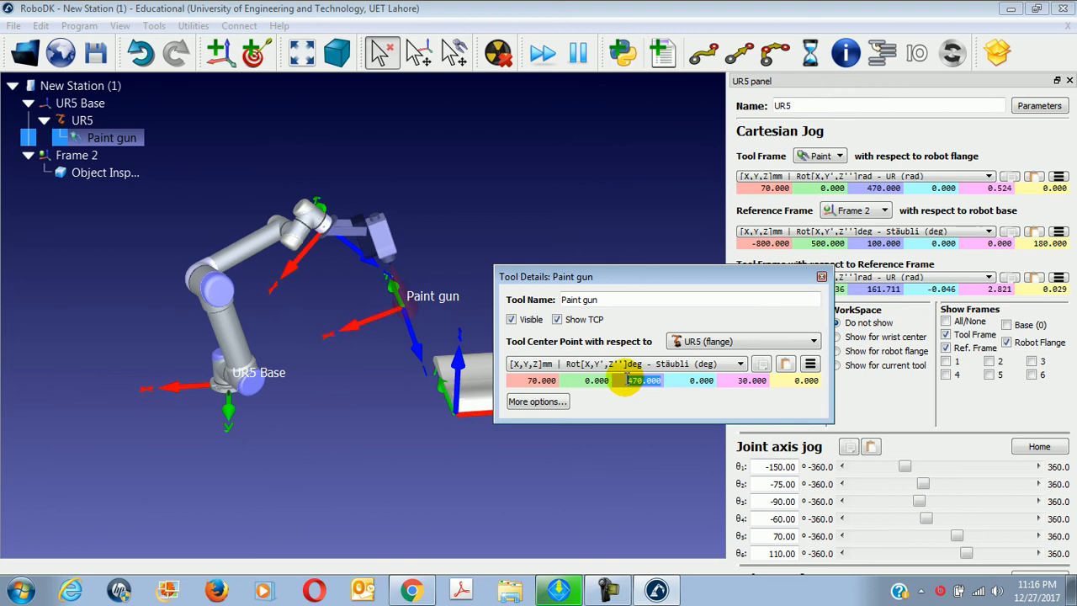
{"action": "left_click", "coordinate": [742, 380]}
{"action": "type", "text": "35"}
{"action": "key", "text": "Return"}
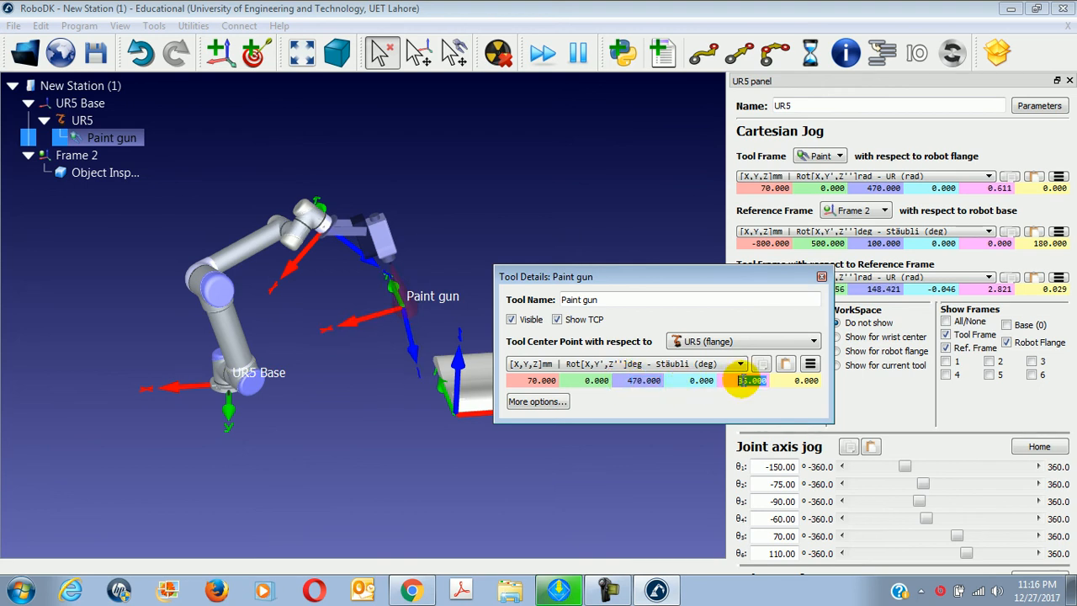
{"action": "left_click", "coordinate": [821, 277]}
Check the guide's instructions for saving the station in Chrome, and return to RoboDK to save the current station
{"action": "left_click_drag", "start_coordinate": [578, 335], "coordinate": [535, 375]}
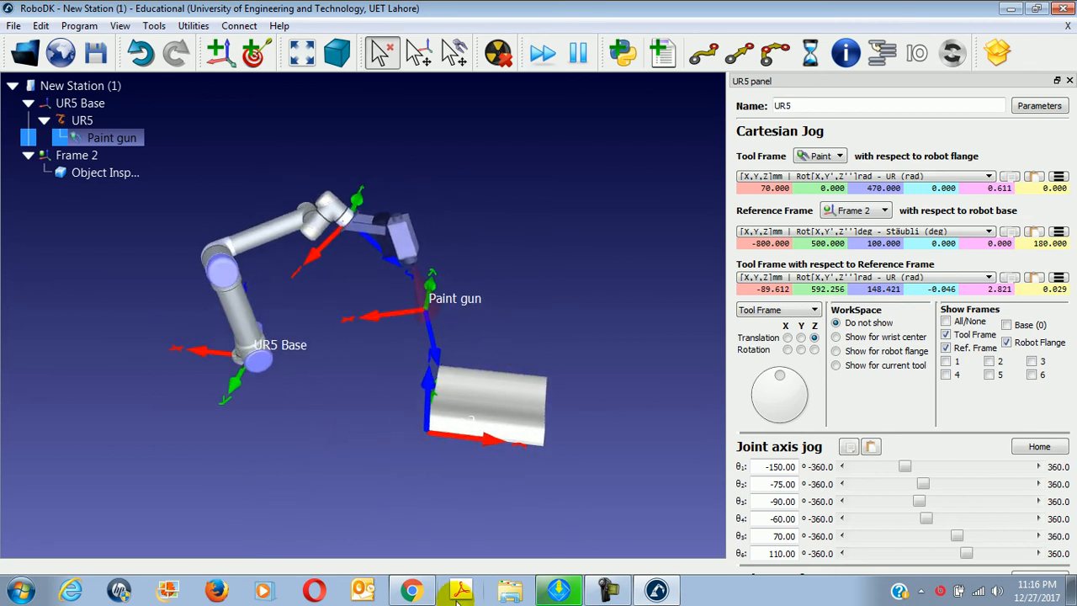
{"action": "left_click", "coordinate": [411, 590]}
{"action": "left_click", "coordinate": [691, 347]}
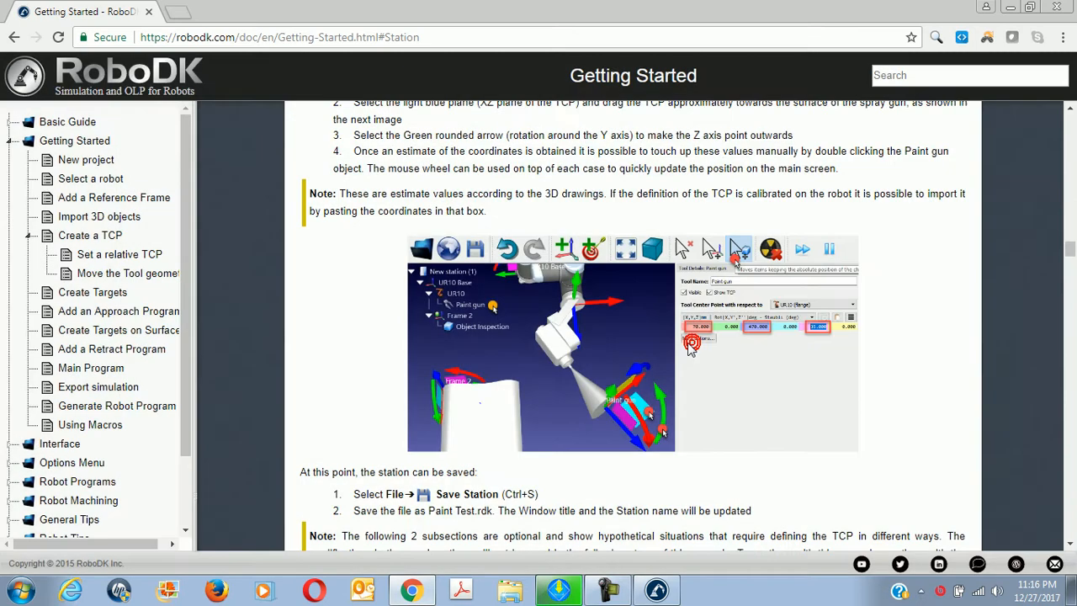
{"action": "scroll", "coordinate": [690, 320], "scroll_direction": "down", "scroll_amount": 2}
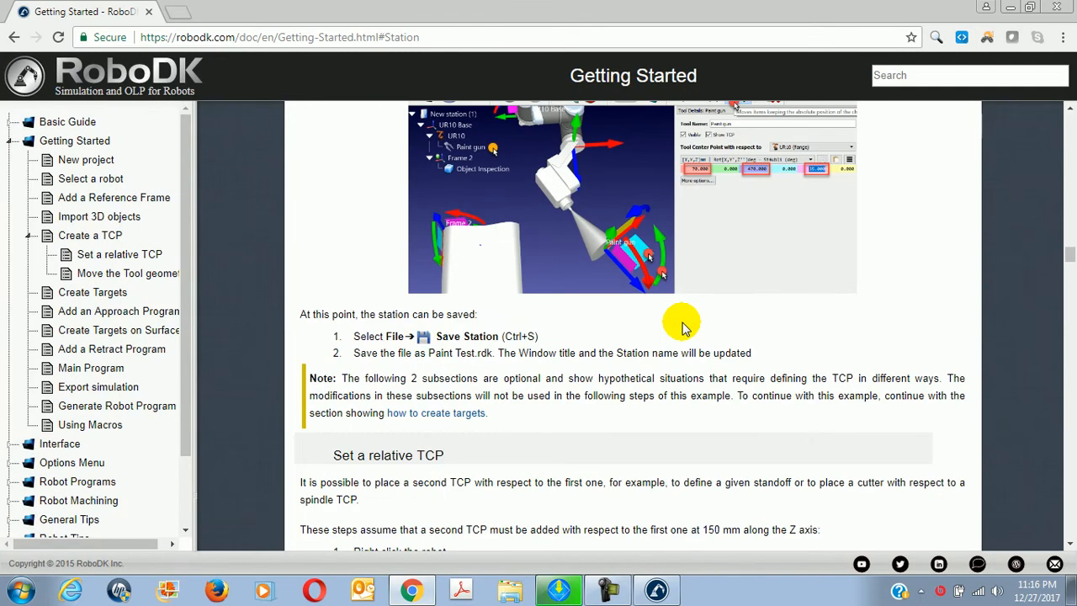
{"action": "left_click", "coordinate": [656, 589]}
{"action": "left_click", "coordinate": [95, 52]}
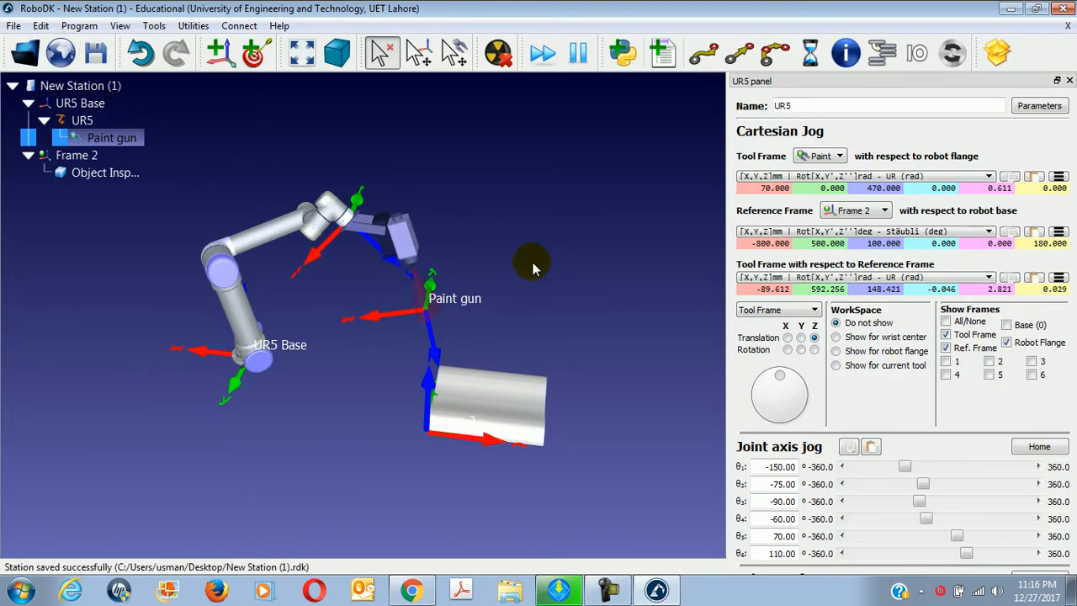
Switch to Chrome, highlight the guide's note on the optional subsections, and skim Set a relative TCP and Move the Tool geometry
{"action": "left_click", "coordinate": [412, 590]}
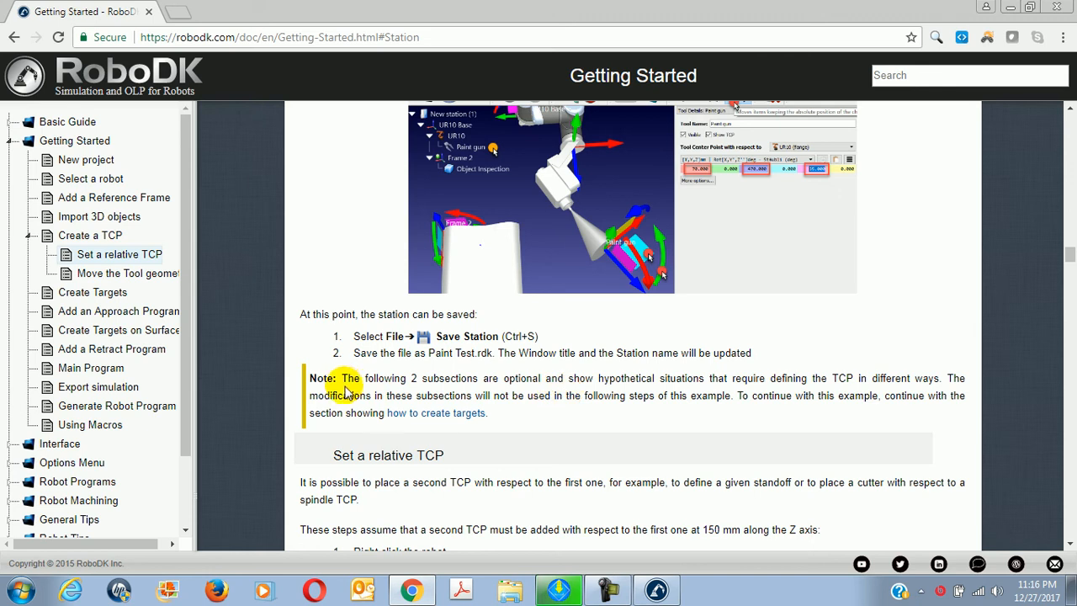
{"action": "left_click_drag", "start_coordinate": [341, 378], "coordinate": [609, 379]}
{"action": "left_click_drag", "start_coordinate": [674, 380], "coordinate": [936, 380]}
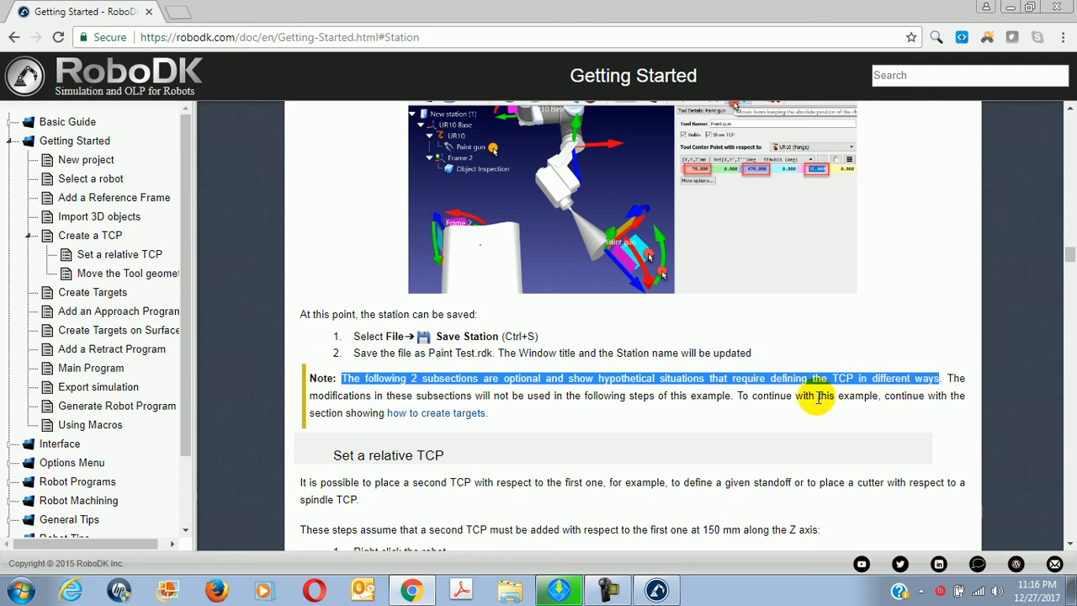
{"action": "scroll", "coordinate": [808, 403], "scroll_direction": "down", "scroll_amount": 1}
{"action": "left_click_drag", "start_coordinate": [335, 380], "coordinate": [439, 378]}
{"action": "scroll", "coordinate": [434, 395], "scroll_direction": "down", "scroll_amount": 6}
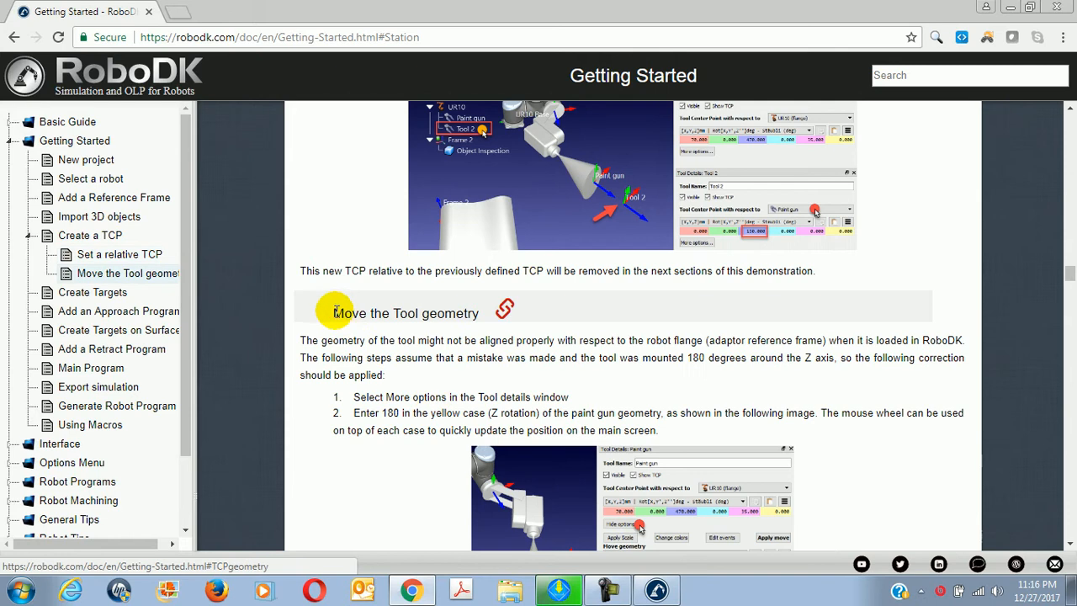
{"action": "left_click_drag", "start_coordinate": [333, 313], "coordinate": [477, 317]}
{"action": "scroll", "coordinate": [483, 328], "scroll_direction": "down", "scroll_amount": 8}
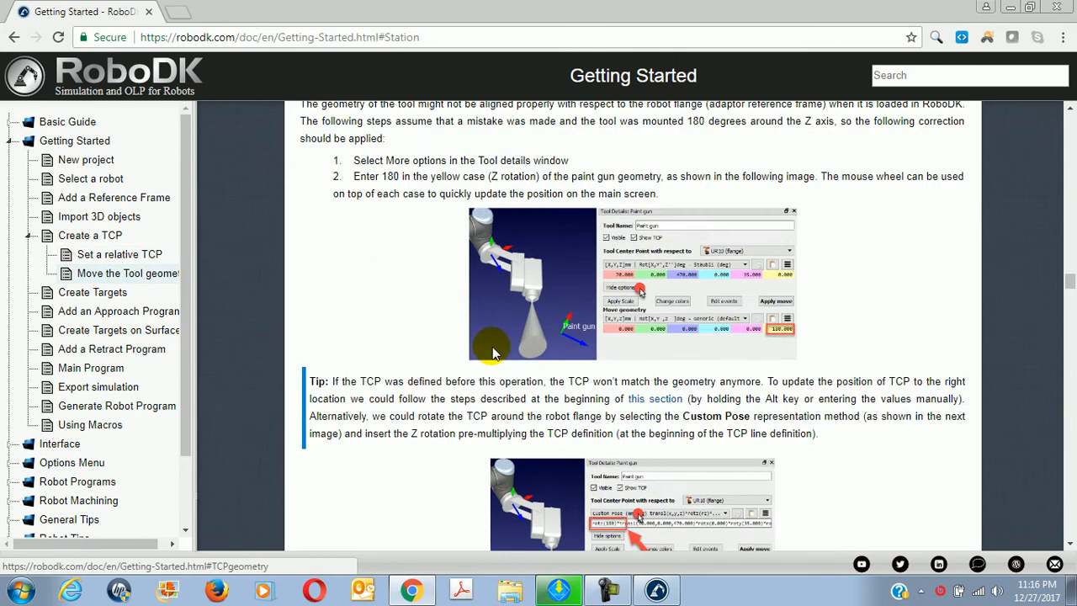
Go to the guide's Create Targets section and highlight its introduction and first two instructions on the robot panel and Tool Frame
{"action": "scroll", "coordinate": [493, 348], "scroll_direction": "down", "scroll_amount": 1}
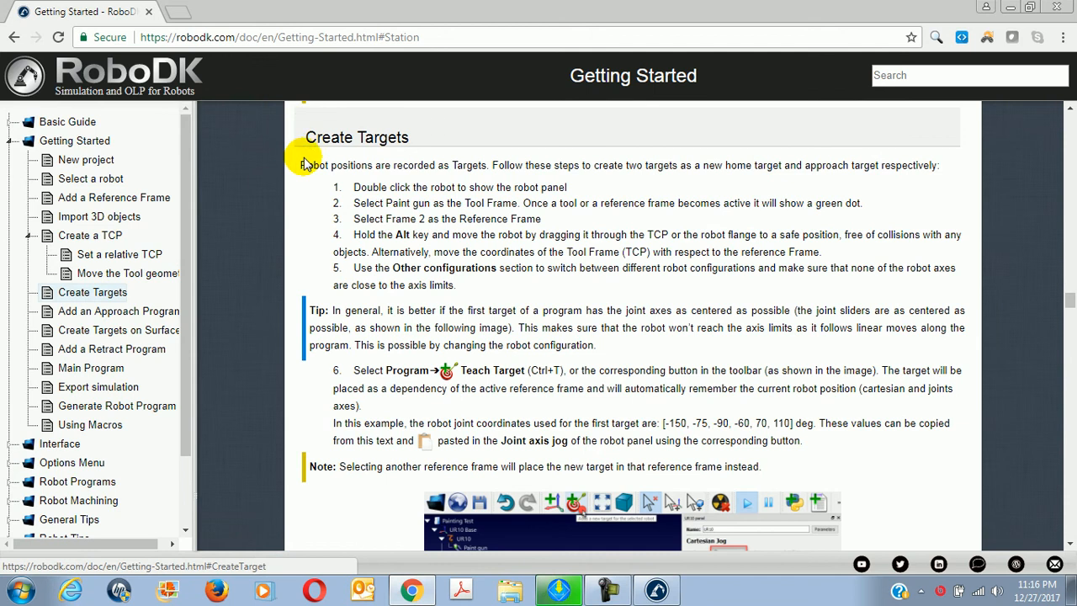
{"action": "left_click_drag", "start_coordinate": [303, 166], "coordinate": [870, 165]}
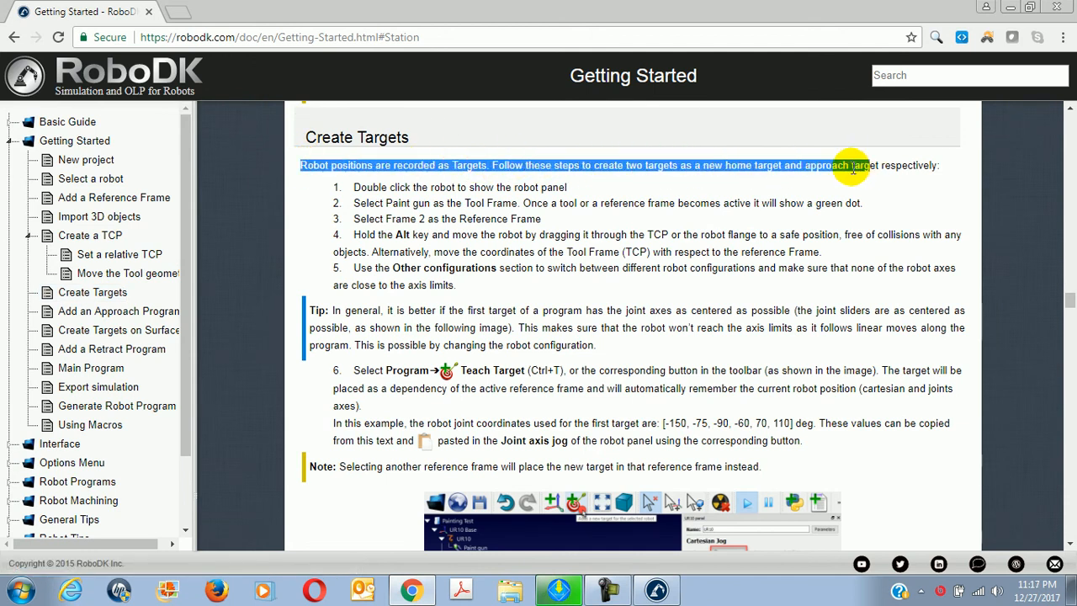
{"action": "left_click_drag", "start_coordinate": [353, 187], "coordinate": [577, 190]}
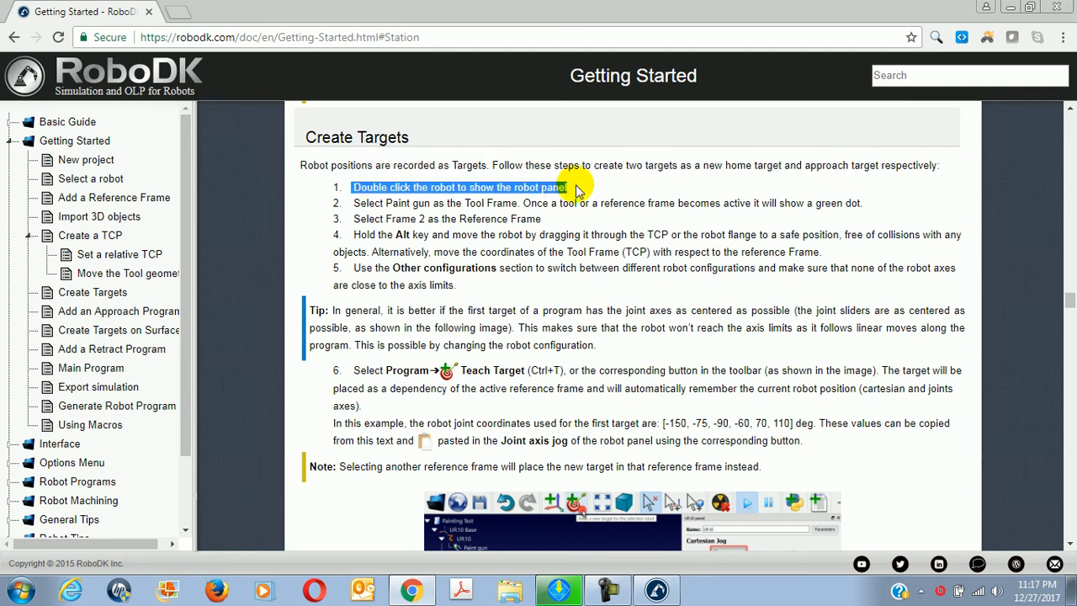
{"action": "left_click_drag", "start_coordinate": [350, 204], "coordinate": [860, 202]}
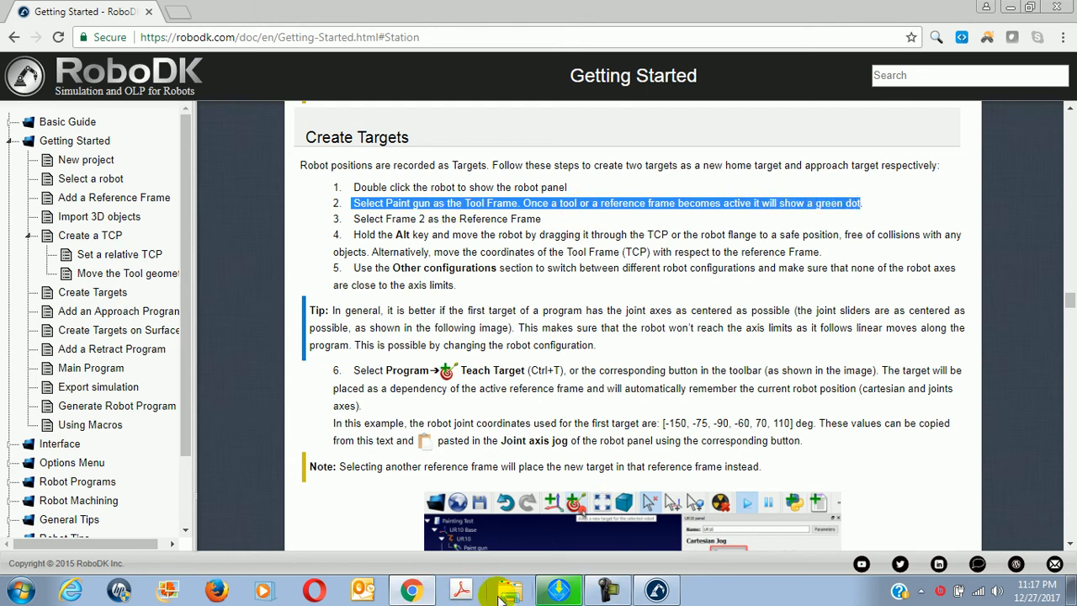
Return to RoboDK and check that Paint gun is selected as the UR5's Tool Frame
{"action": "left_click", "coordinate": [603, 593]}
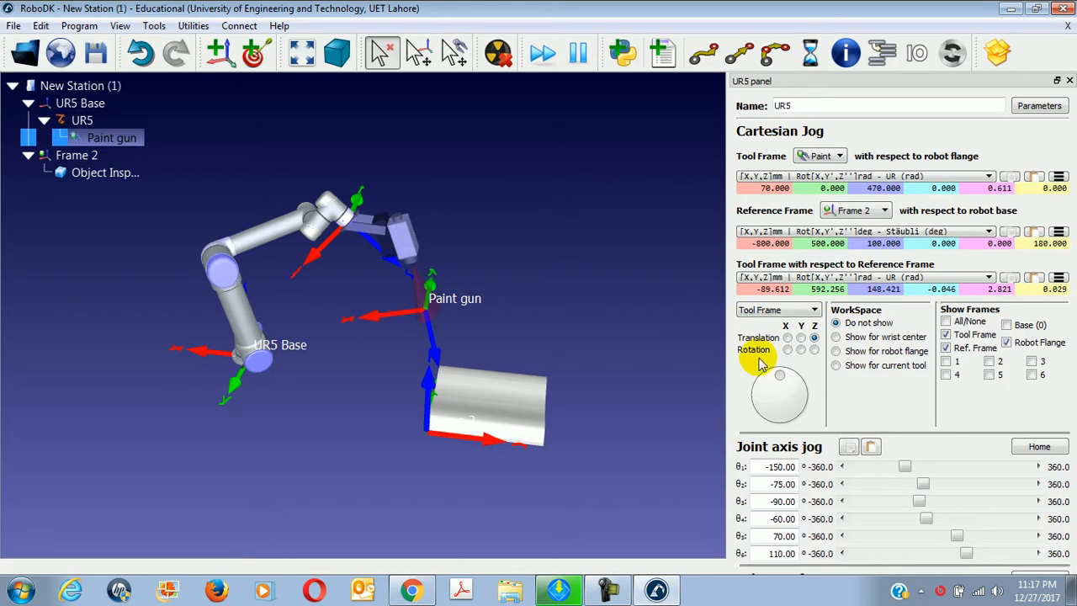
{"action": "left_click", "coordinate": [817, 158]}
{"action": "left_click", "coordinate": [817, 157]}
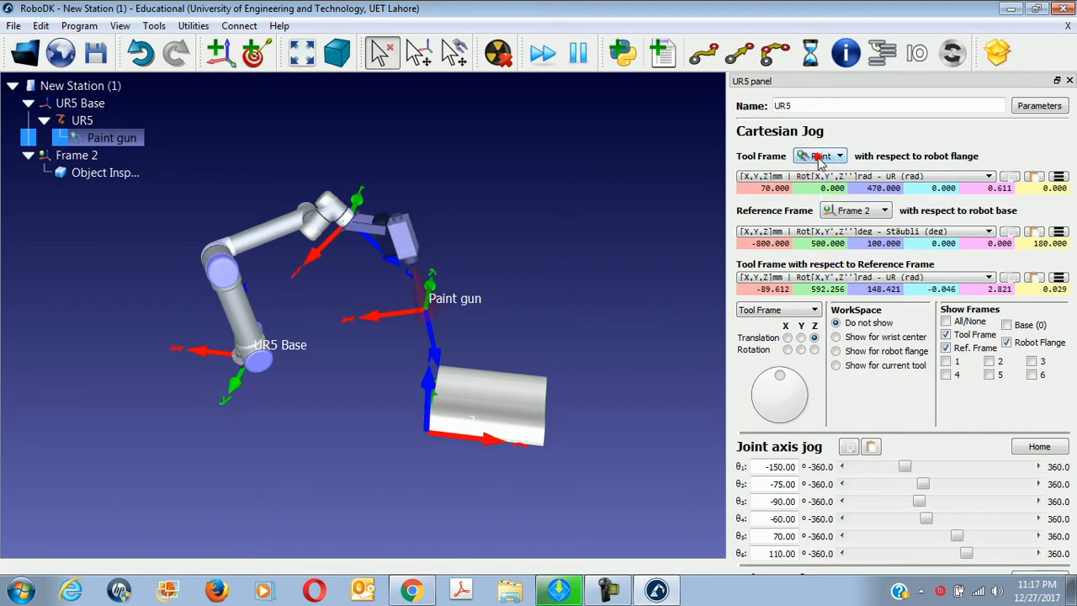
Highlight the guide's Reference Frame instruction in Chrome, and check in RoboDK that Frame 2 is selected as the Reference Frame
{"action": "left_click", "coordinate": [410, 591]}
{"action": "left_click_drag", "start_coordinate": [353, 221], "coordinate": [543, 220]}
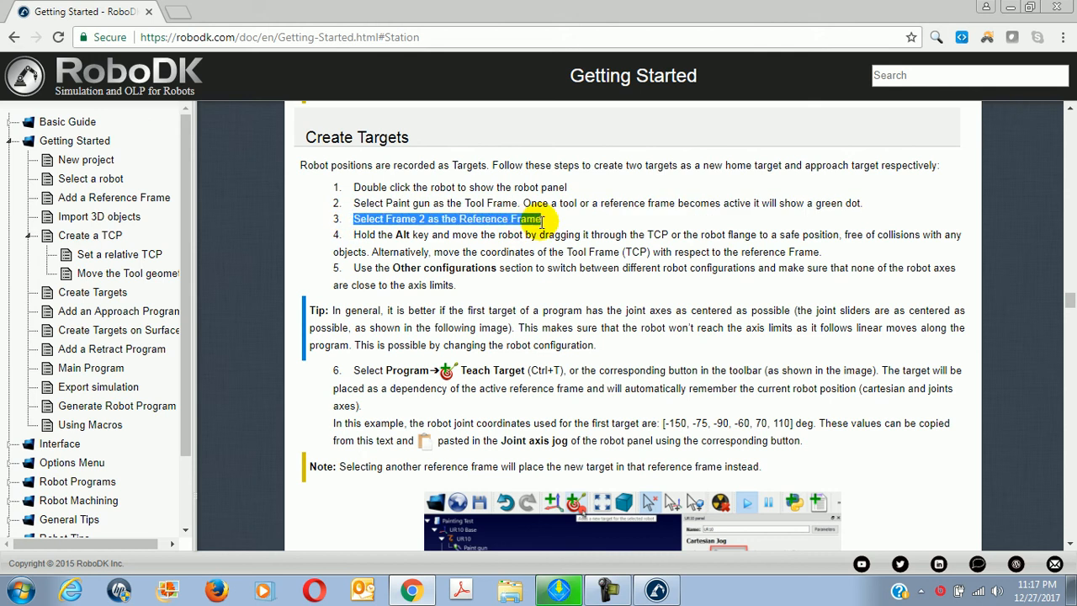
{"action": "left_click", "coordinate": [656, 590]}
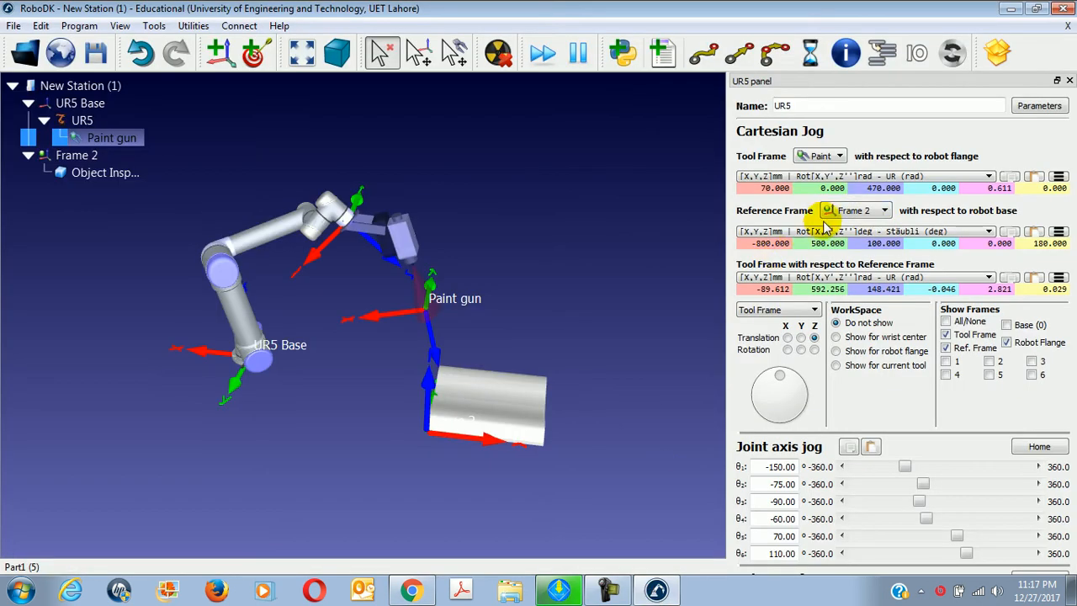
{"action": "left_click", "coordinate": [872, 211]}
{"action": "left_click", "coordinate": [877, 211]}
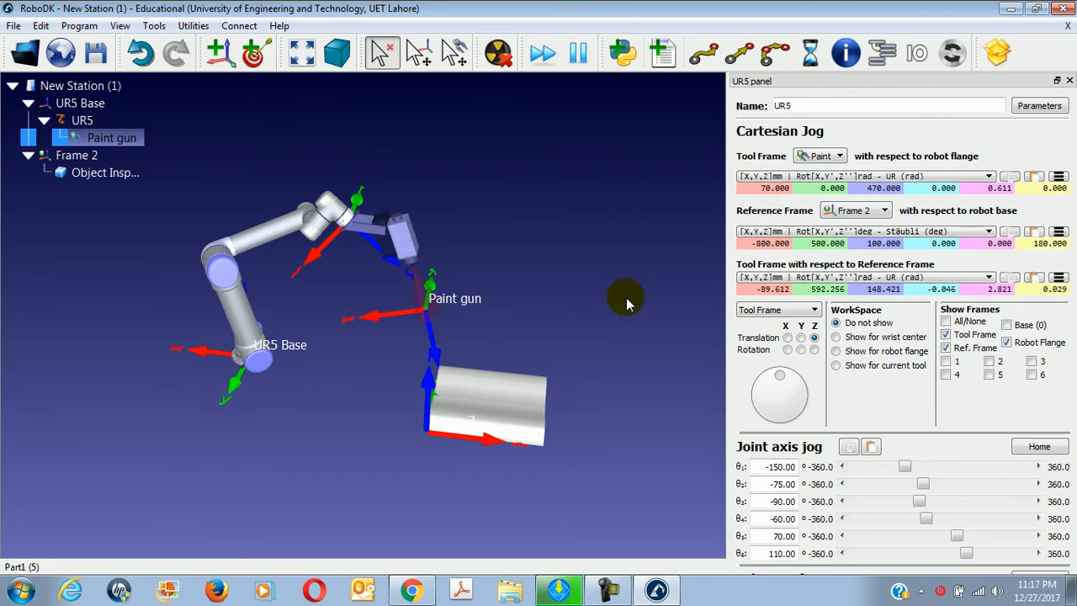
Study the guide's Teach Target instructions and enlarged Target 1 image in Chrome, and compare them with the station in RoboDK
{"action": "left_click", "coordinate": [412, 591]}
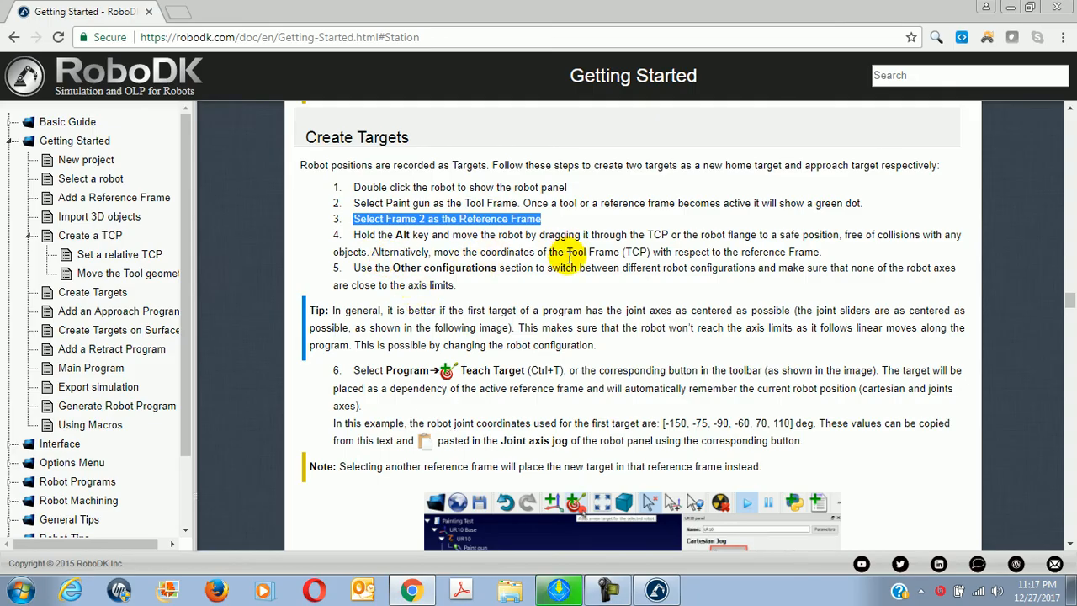
{"action": "scroll", "coordinate": [506, 296], "scroll_direction": "down", "scroll_amount": 1}
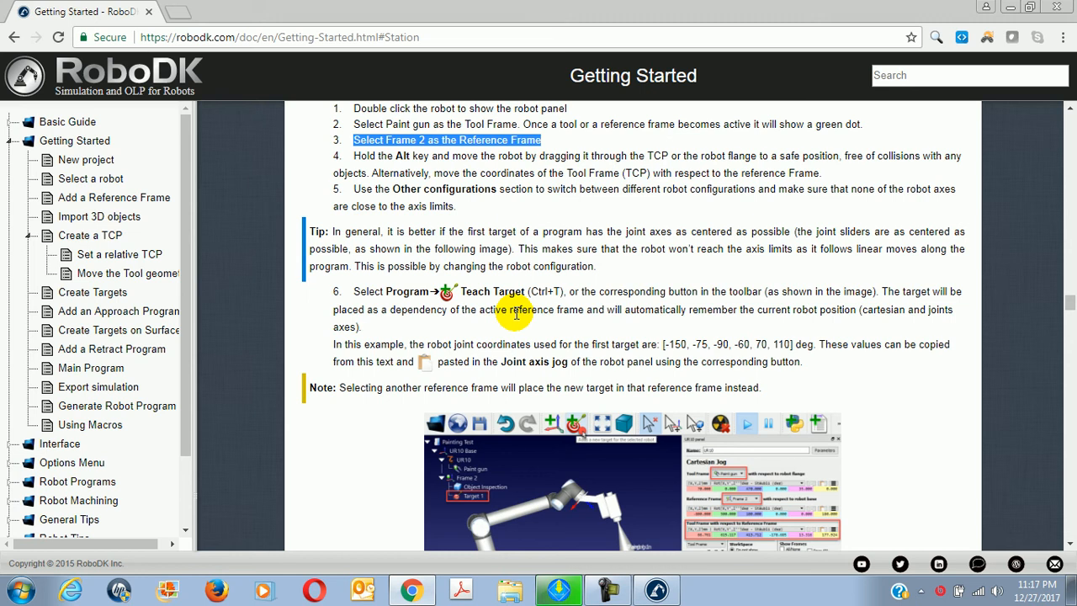
{"action": "scroll", "coordinate": [515, 313], "scroll_direction": "down", "scroll_amount": 2}
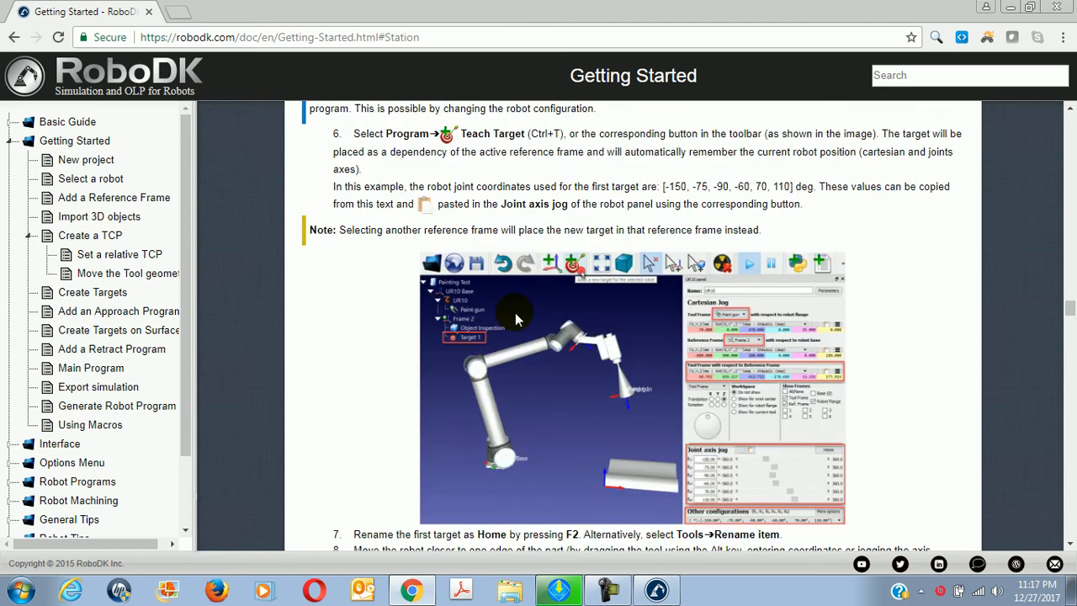
{"action": "left_click", "coordinate": [629, 385]}
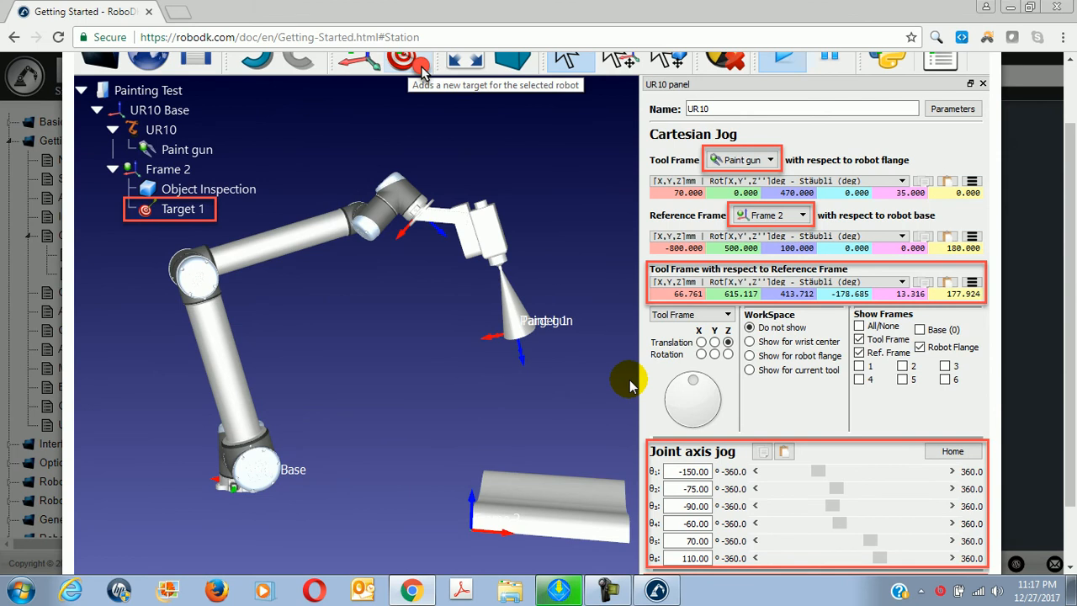
{"action": "left_click", "coordinate": [656, 591]}
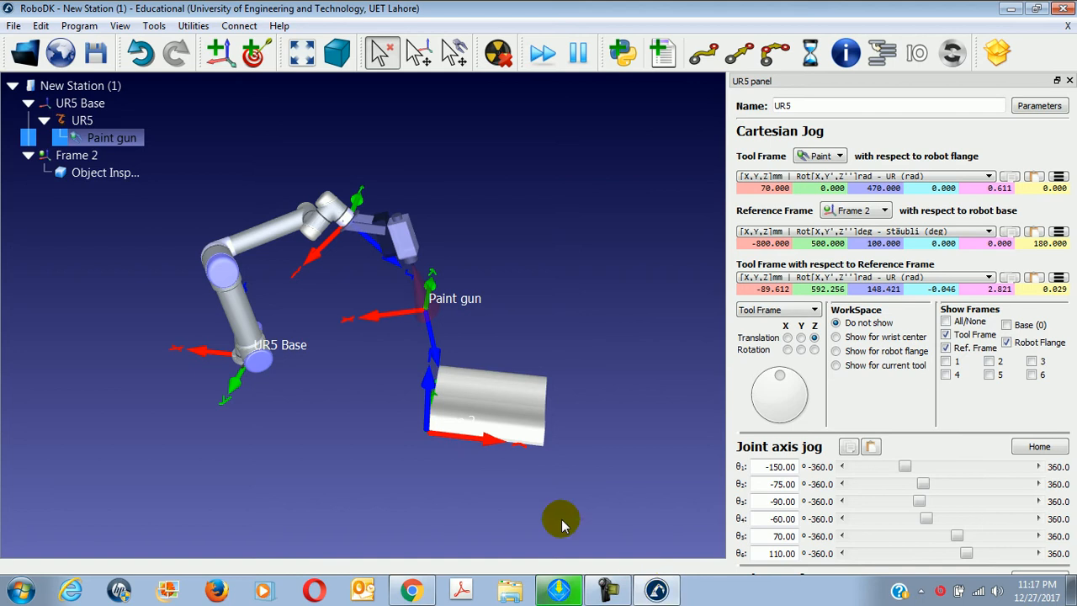
{"action": "left_click_drag", "start_coordinate": [586, 486], "coordinate": [553, 482]}
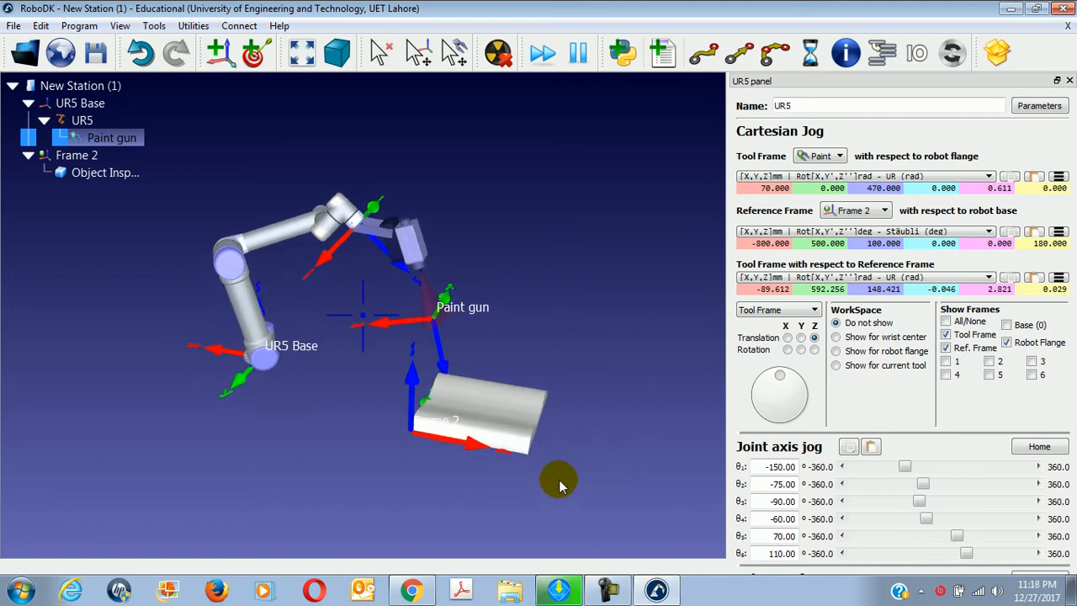
Compare the Frame 2, Target 1 and joint settings in the guide's enlarged image with the RoboDK station, and close the image
{"action": "left_click", "coordinate": [412, 592]}
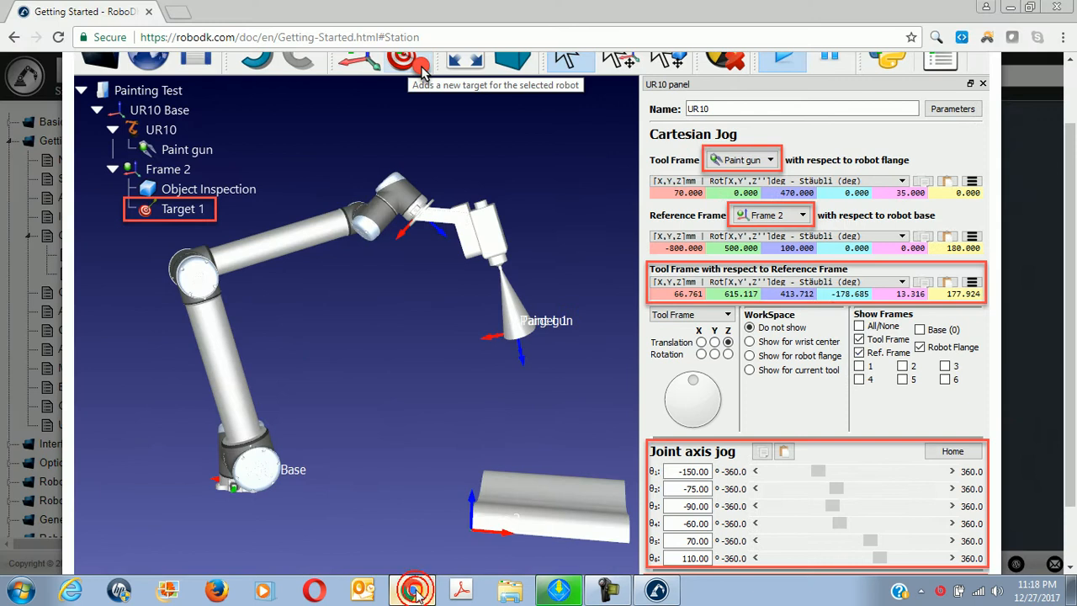
{"action": "left_click", "coordinate": [414, 593]}
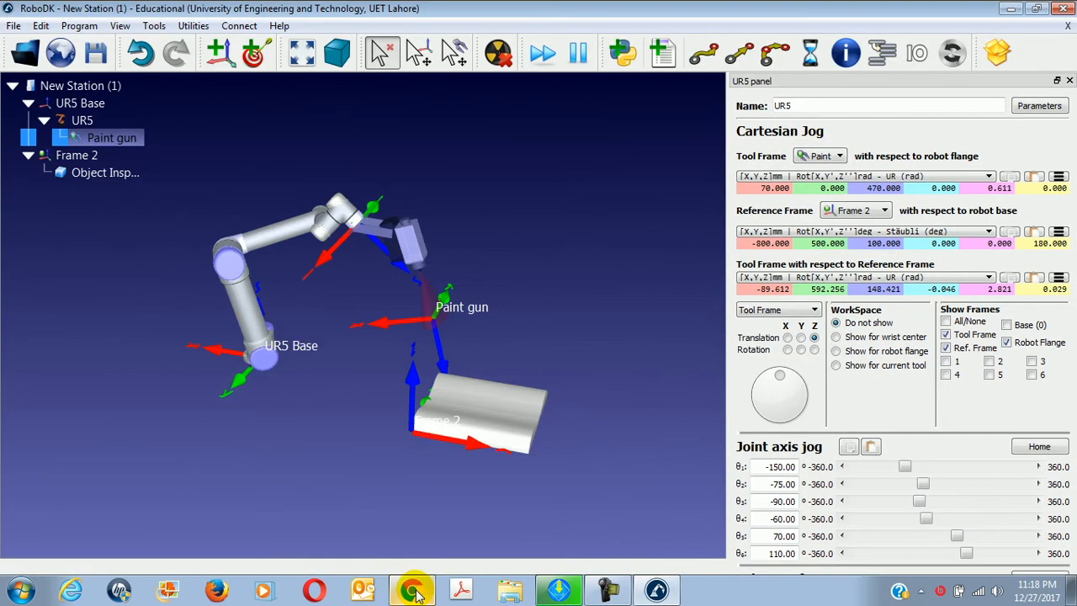
{"action": "left_click", "coordinate": [412, 591]}
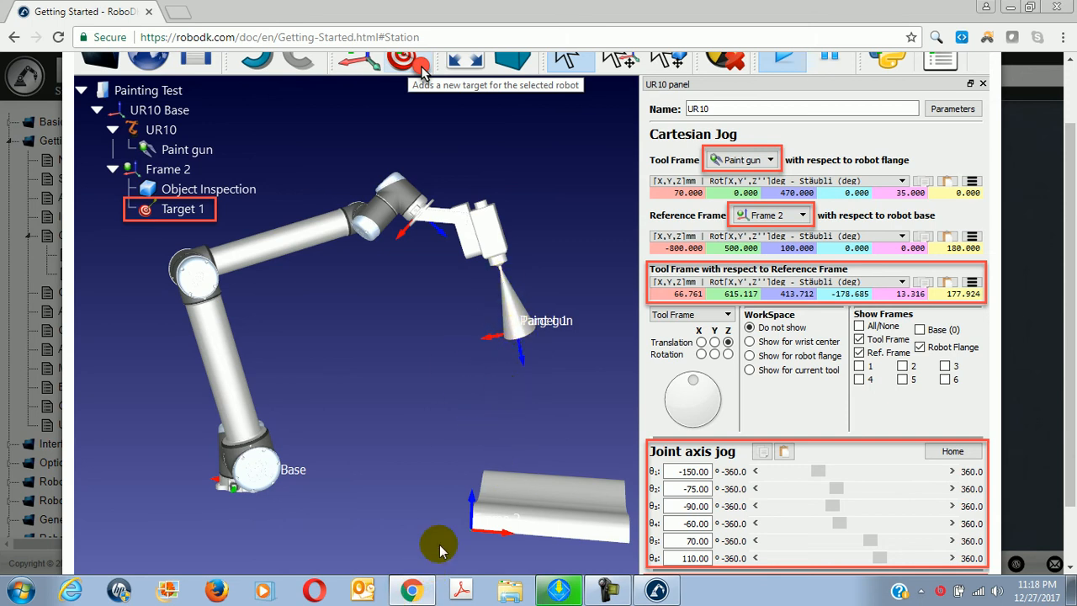
{"action": "mouse_move", "coordinate": [423, 593]}
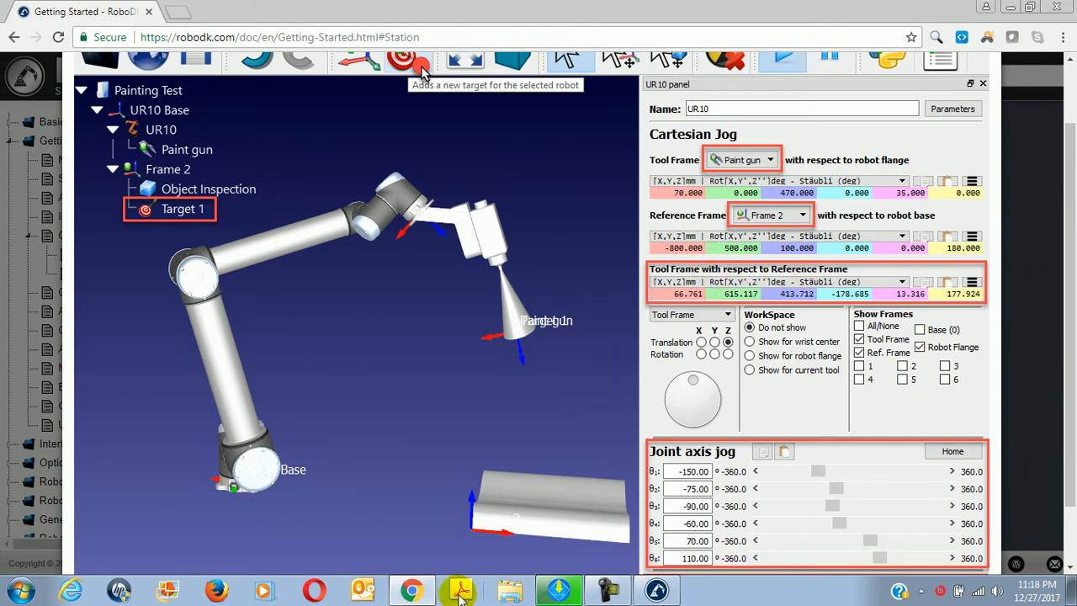
{"action": "left_click", "coordinate": [656, 589]}
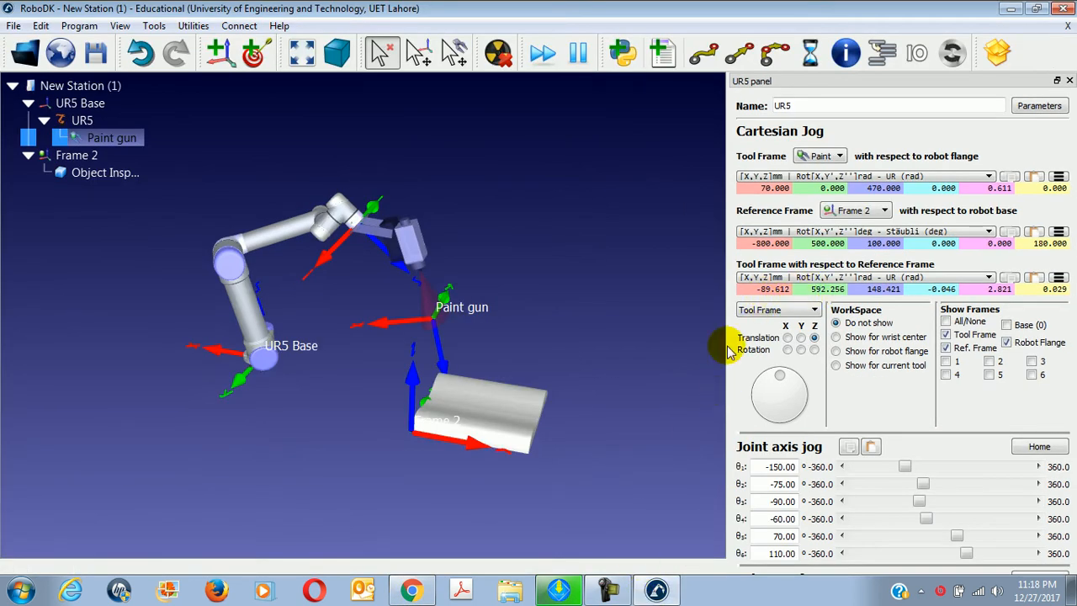
{"action": "left_click", "coordinate": [412, 589]}
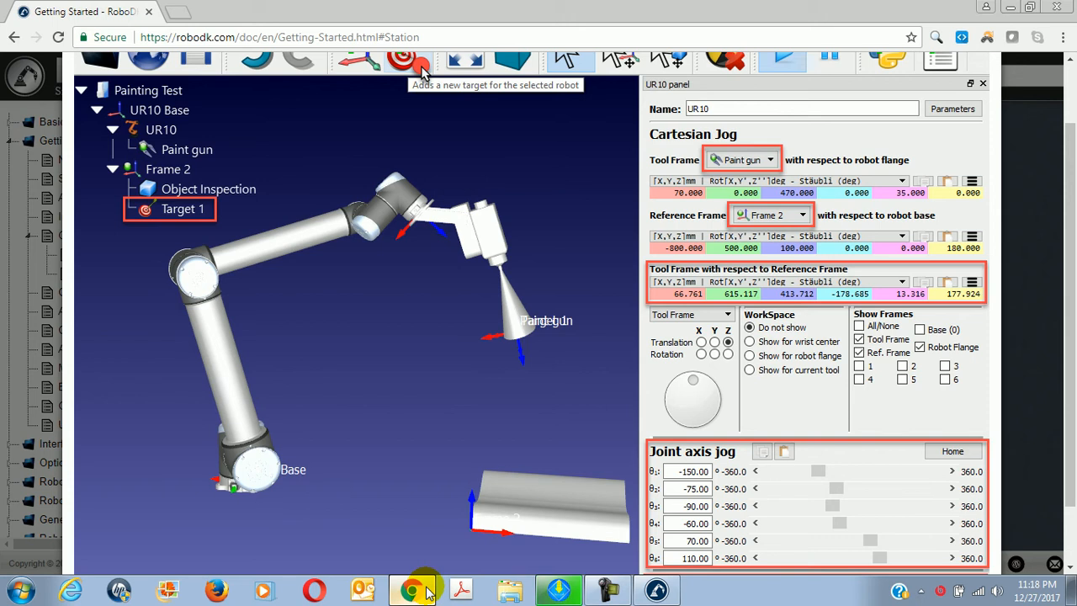
{"action": "left_click", "coordinate": [425, 592]}
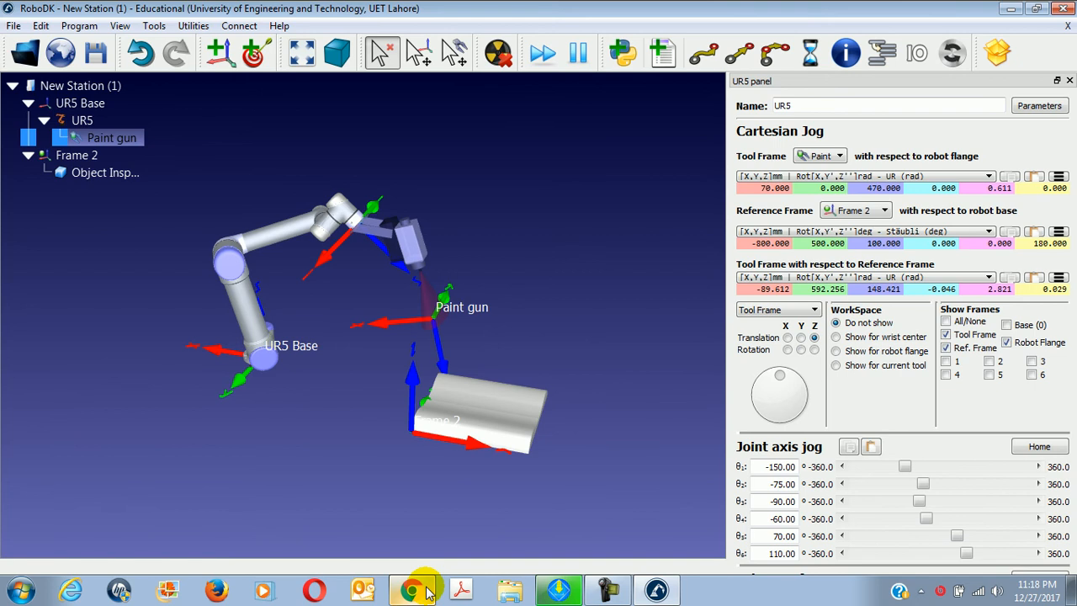
{"action": "left_click", "coordinate": [412, 592]}
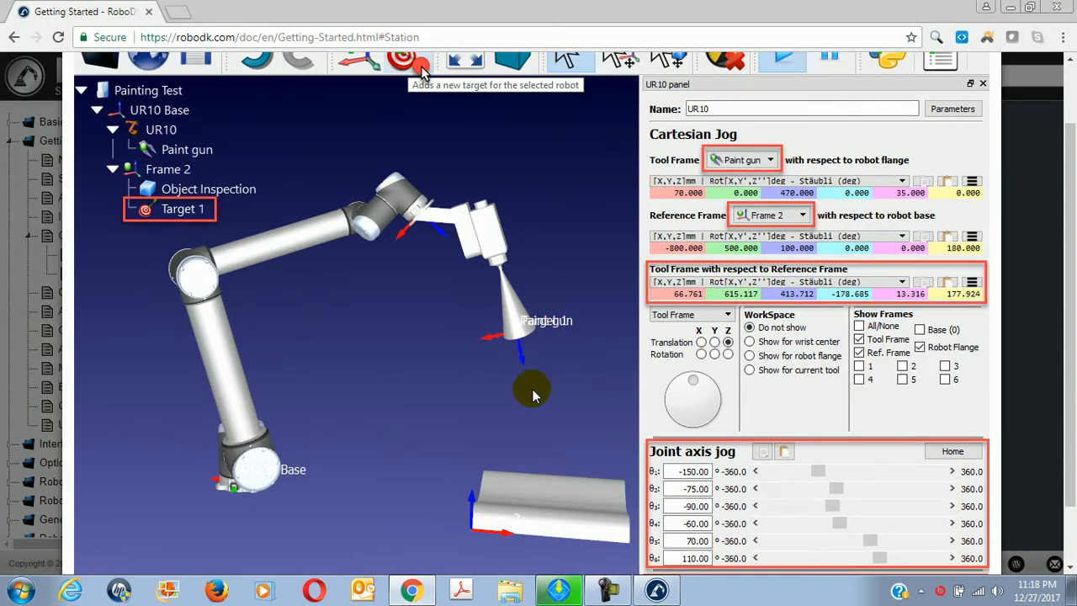
{"action": "left_click", "coordinate": [532, 388]}
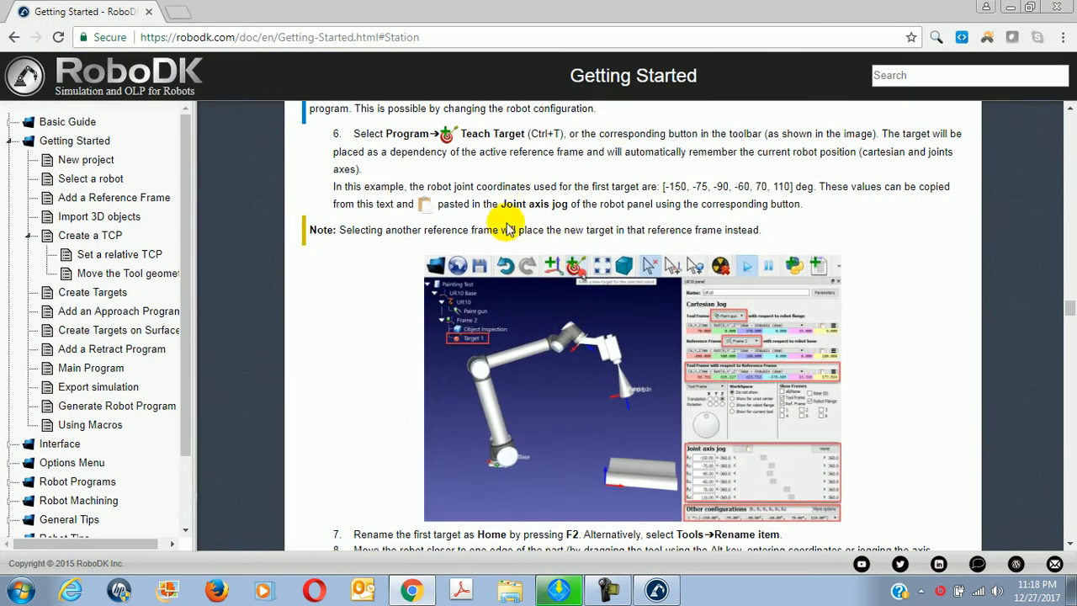
Switch to RoboDK and teach a first target under Frame 2 at the robot's current position
{"action": "left_click", "coordinate": [658, 592]}
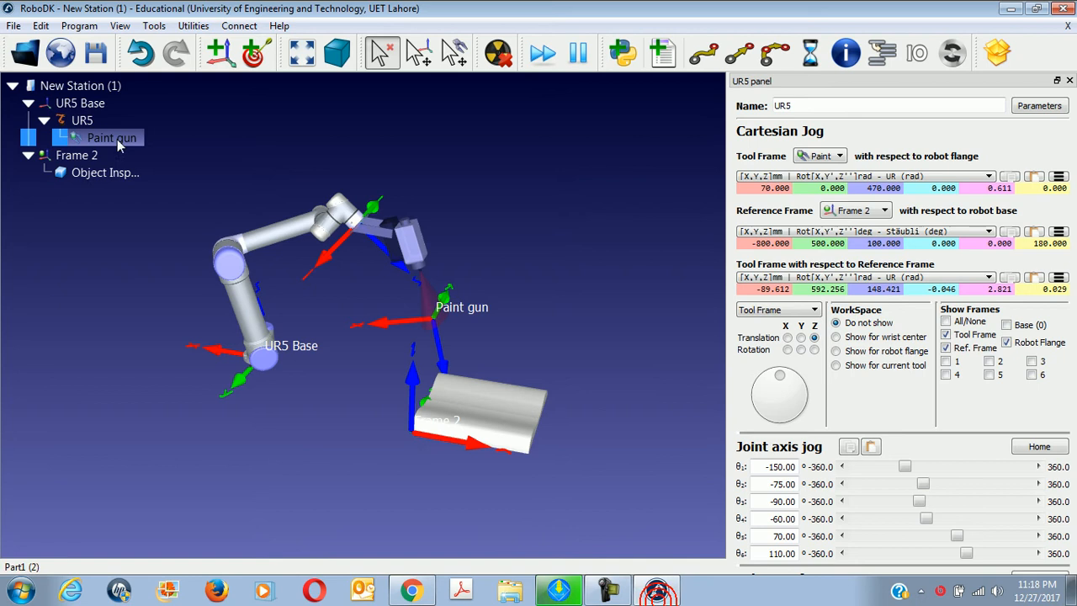
{"action": "left_click", "coordinate": [79, 25]}
{"action": "left_click", "coordinate": [115, 66]}
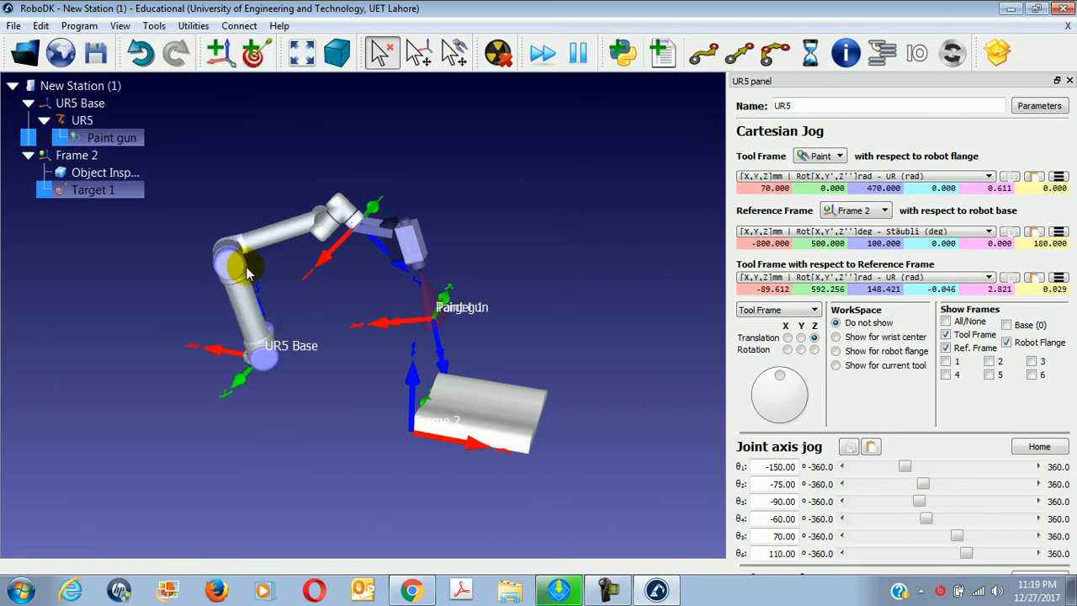
Read the guide's instructions in Chrome on renaming the first target and creating the Approach target
{"action": "left_click", "coordinate": [412, 591]}
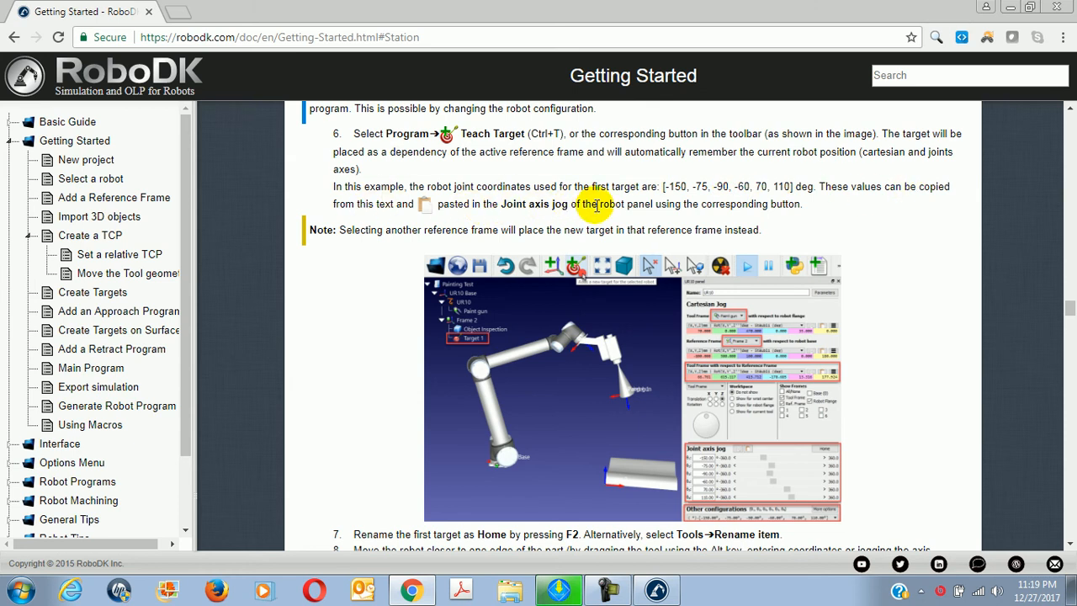
{"action": "scroll", "coordinate": [595, 205], "scroll_direction": "down", "scroll_amount": 2}
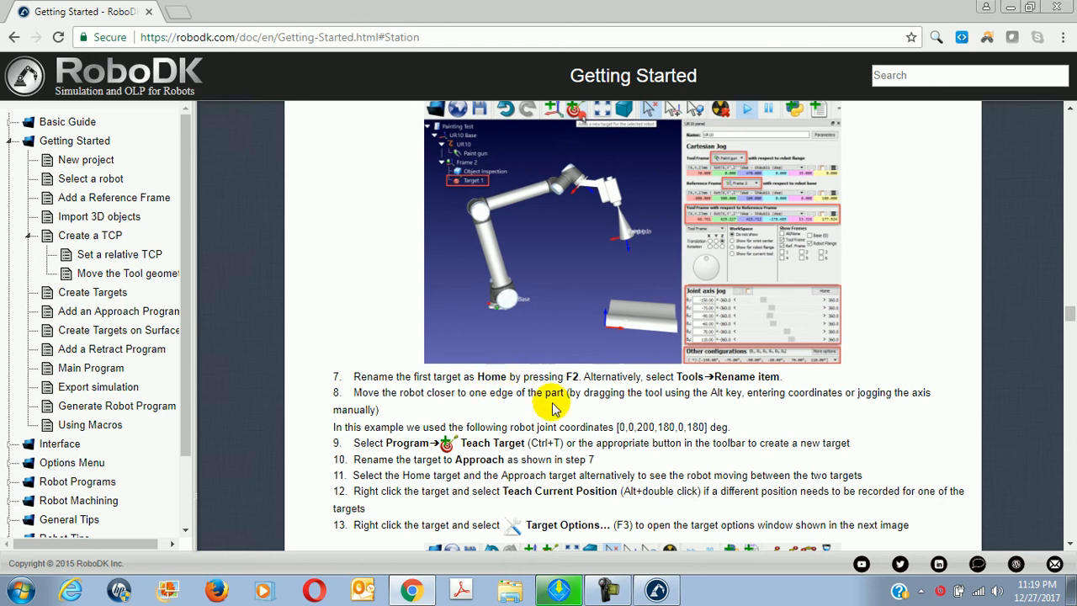
{"action": "left_click", "coordinate": [609, 589]}
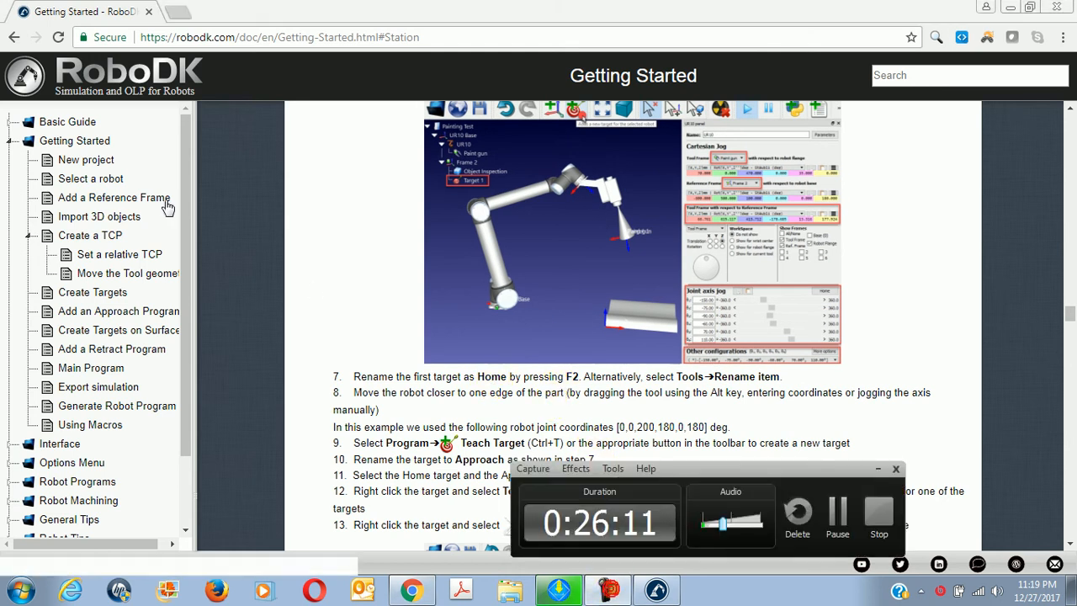
In RoboDK, rename Target 1 under Frame 2 as Home
{"action": "left_click", "coordinate": [655, 588]}
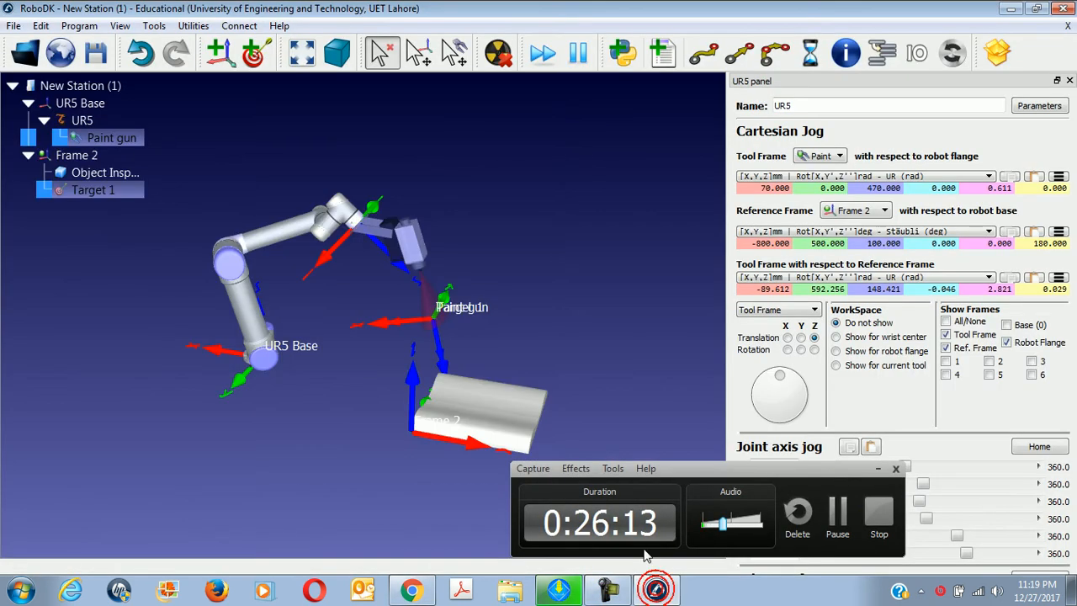
{"action": "right_click", "coordinate": [101, 190]}
{"action": "right_click", "coordinate": [87, 189]}
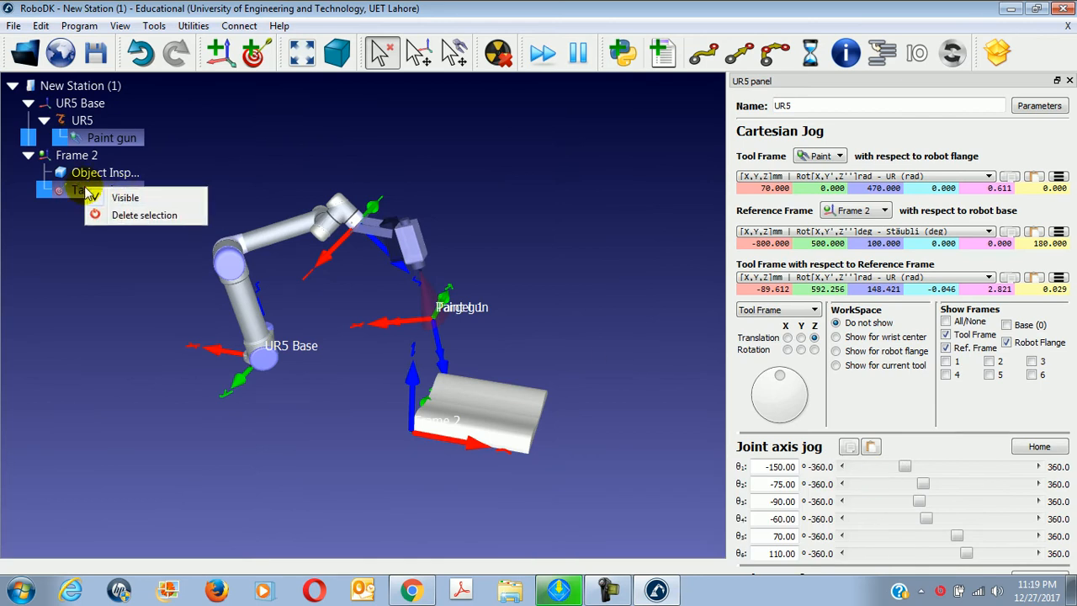
{"action": "left_click", "coordinate": [79, 258]}
{"action": "left_click", "coordinate": [93, 191]}
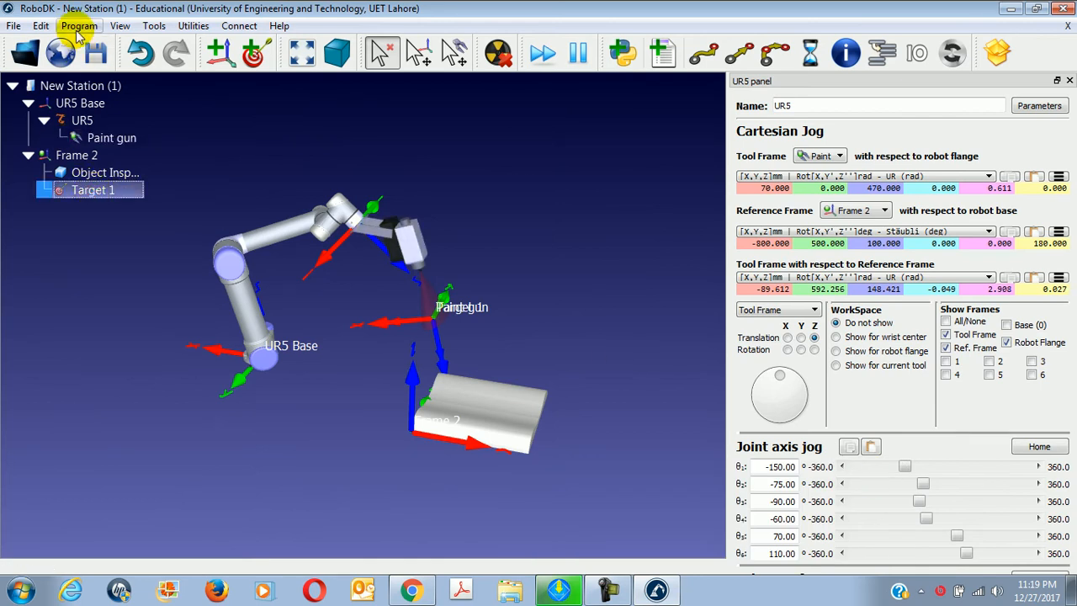
{"action": "left_click", "coordinate": [41, 25]}
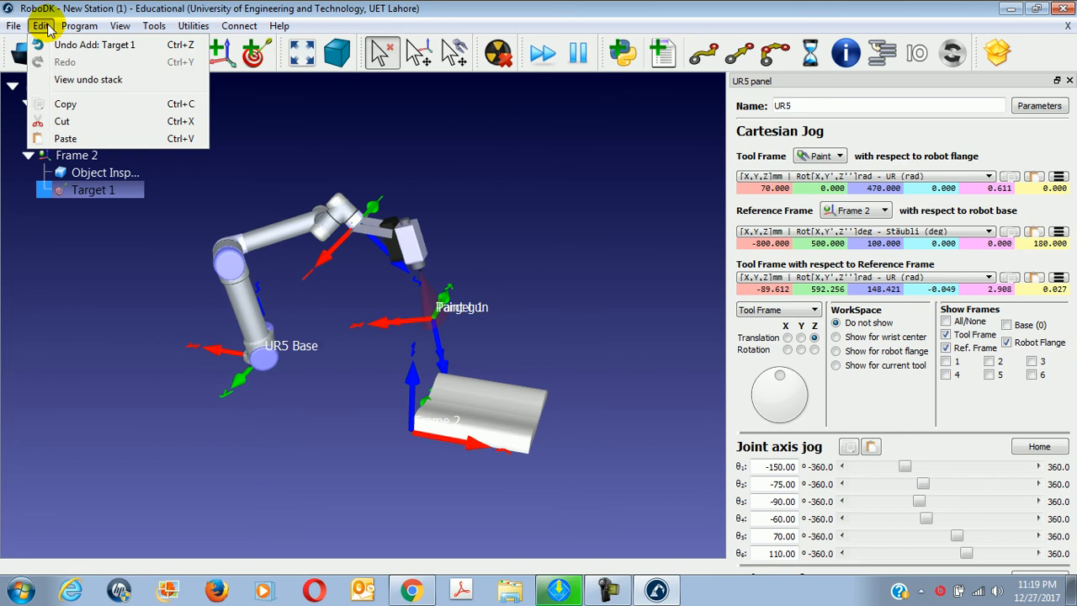
{"action": "left_click", "coordinate": [51, 237]}
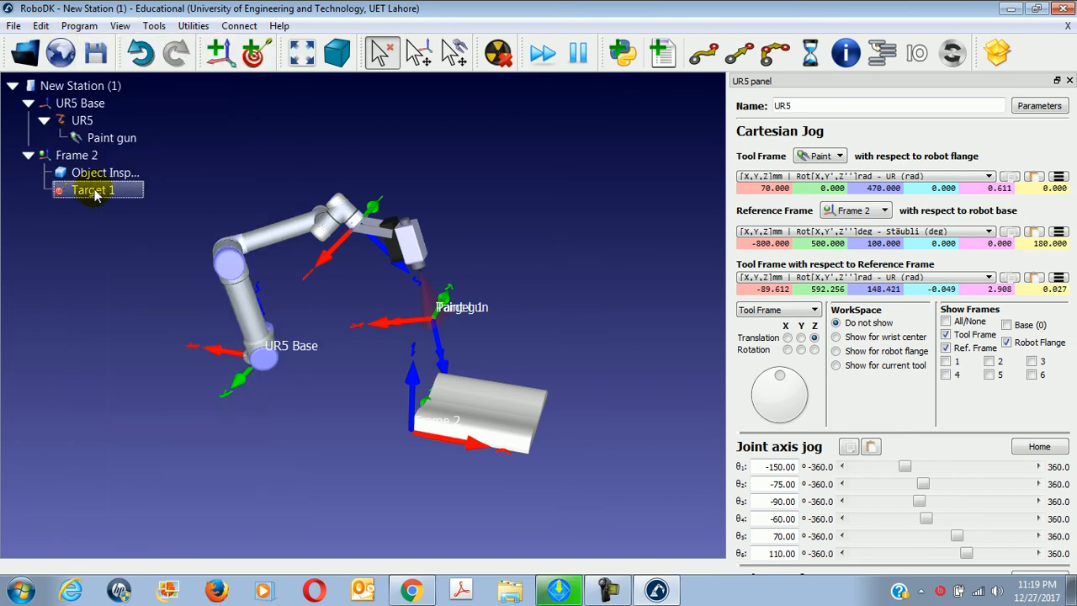
{"action": "left_click", "coordinate": [93, 191]}
{"action": "right_click", "coordinate": [93, 191]}
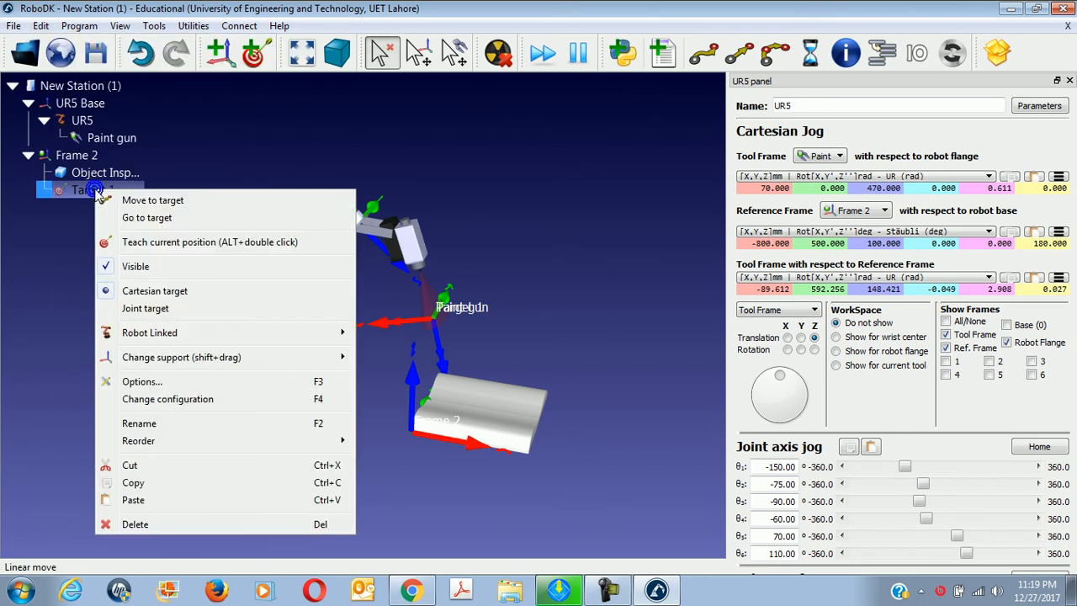
{"action": "left_click", "coordinate": [137, 424]}
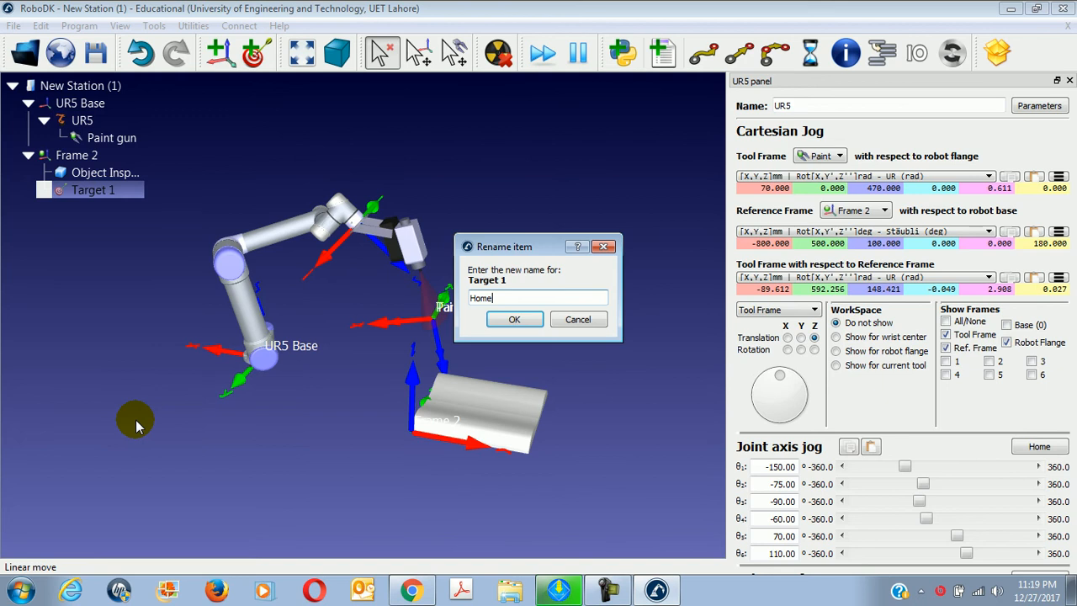
{"action": "left_click", "coordinate": [515, 322]}
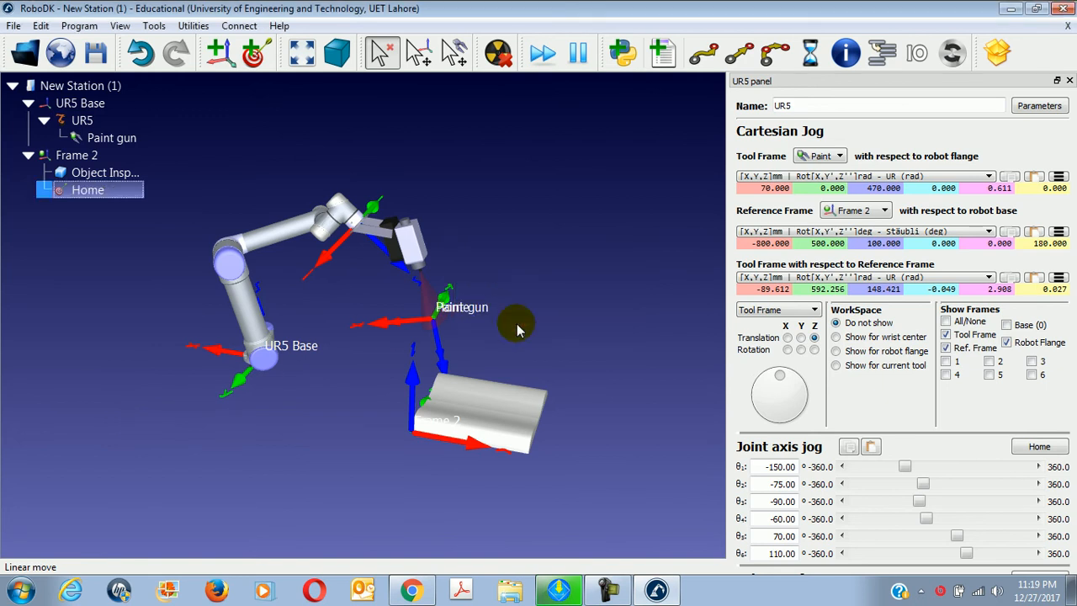
Check the guide's next target instructions in Chrome, and teach the robot's current position to the Home target in RoboDK
{"action": "left_click", "coordinate": [411, 590]}
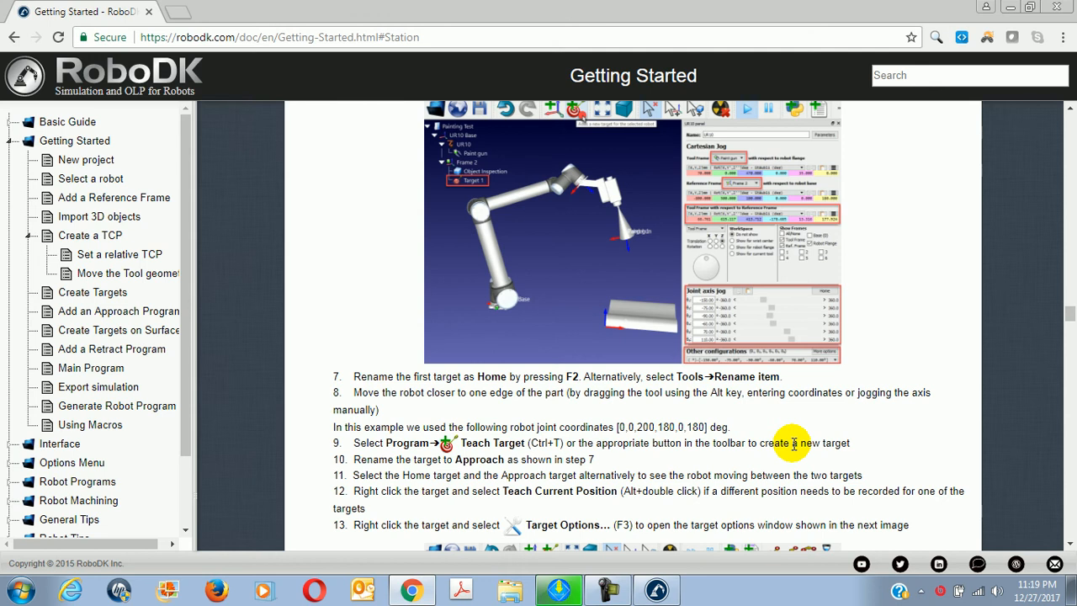
{"action": "left_click", "coordinate": [656, 589]}
{"action": "right_click", "coordinate": [109, 191]}
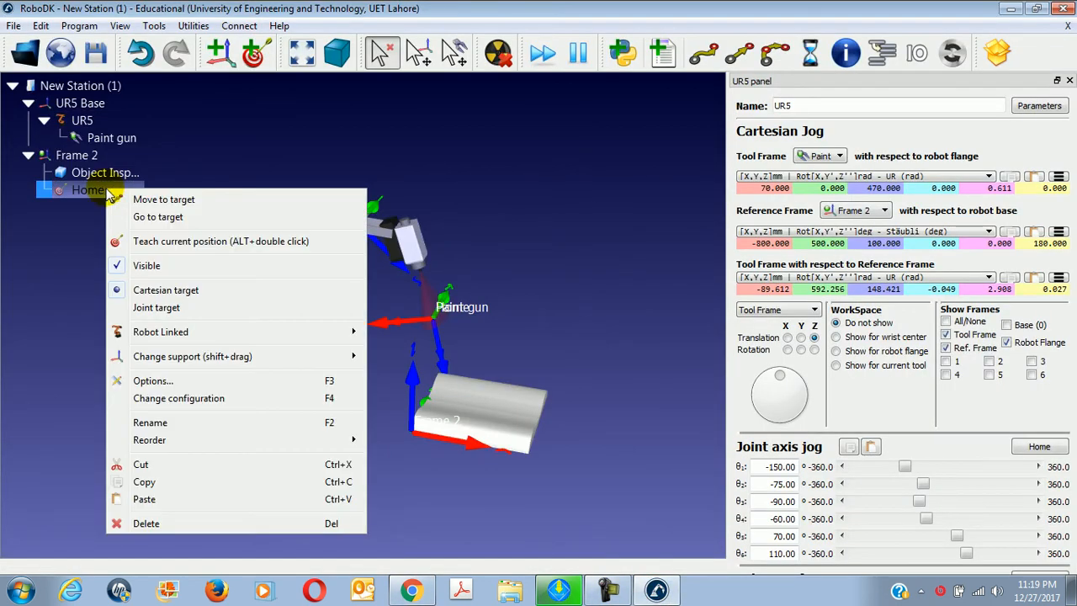
{"action": "left_click", "coordinate": [179, 242]}
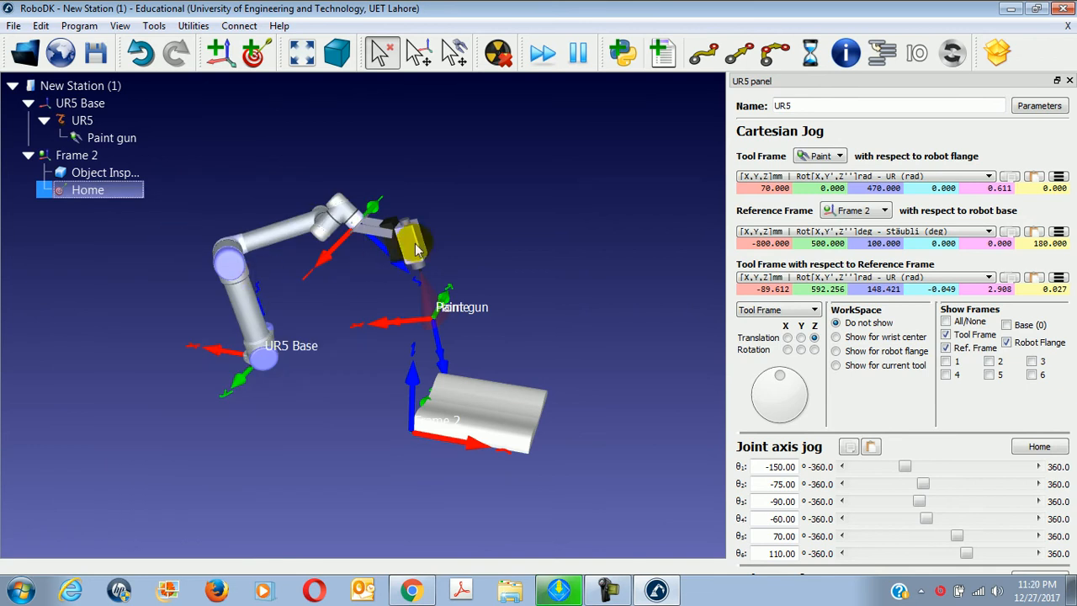
Read the guide's Approach target and Target Options instructions in Chrome, and examine the enlarged image of the Approach target settings
{"action": "left_click", "coordinate": [410, 589]}
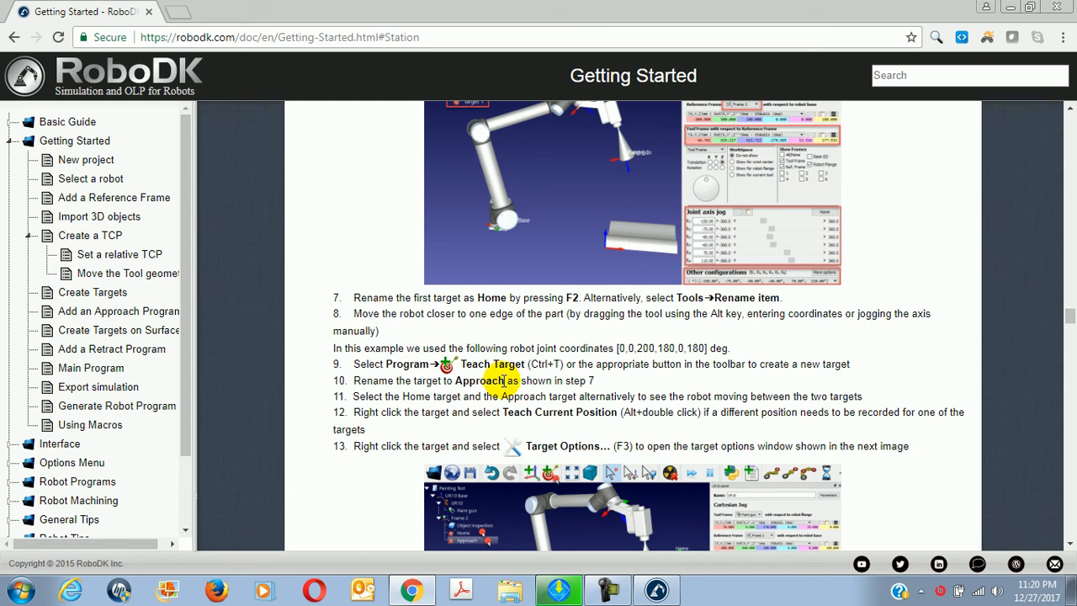
{"action": "scroll", "coordinate": [505, 380], "scroll_direction": "down", "scroll_amount": 3}
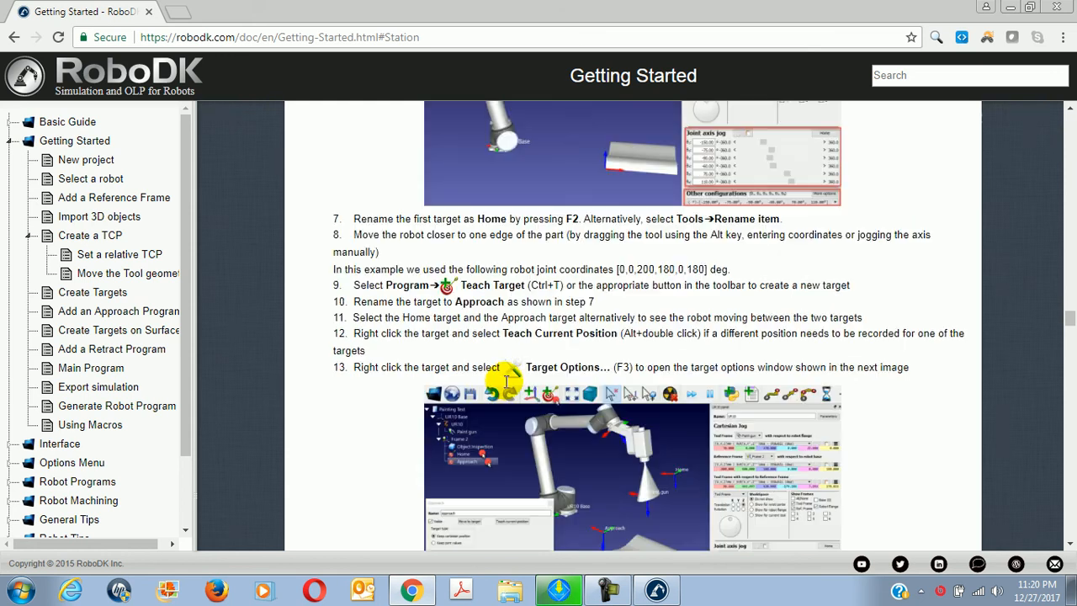
{"action": "scroll", "coordinate": [507, 387], "scroll_direction": "down", "scroll_amount": 1}
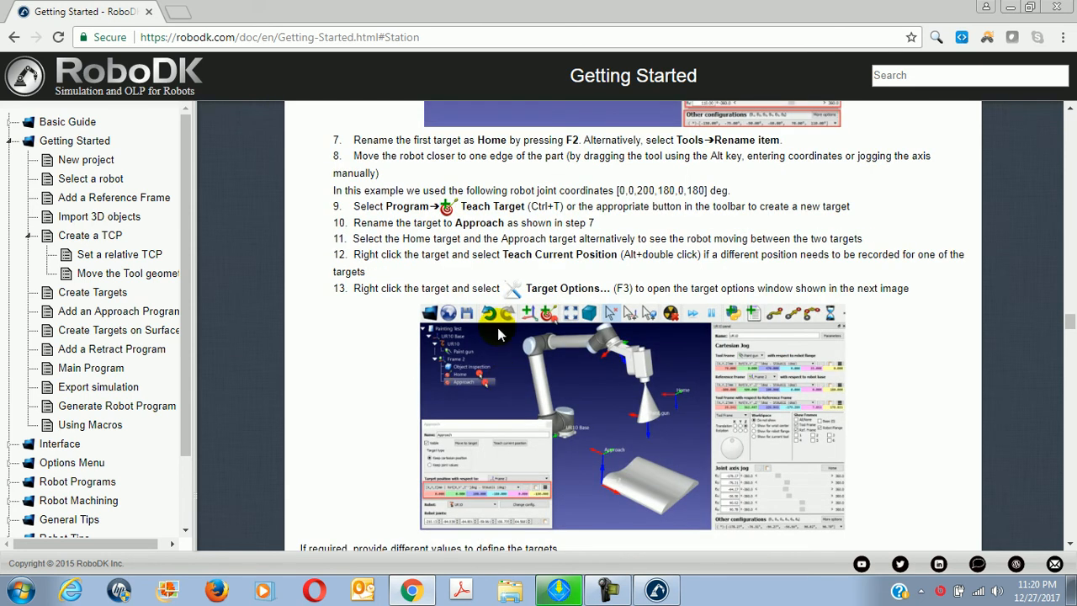
{"action": "left_click", "coordinate": [488, 448]}
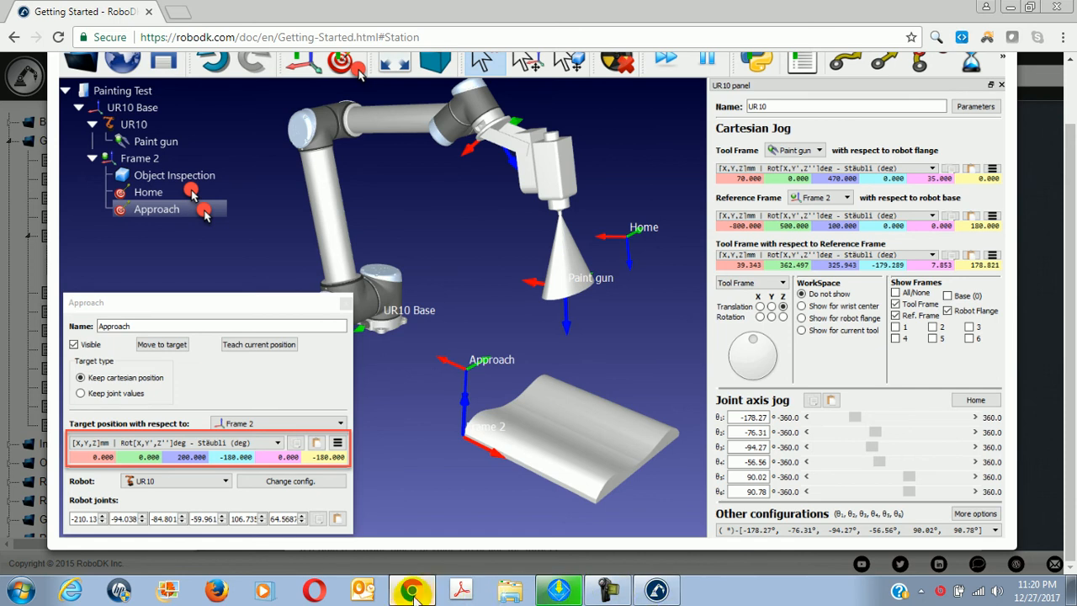
{"action": "mouse_move", "coordinate": [414, 593]}
Switch to RoboDK and teach a second target under Frame 2 at the robot's current position
{"action": "left_click", "coordinate": [656, 590]}
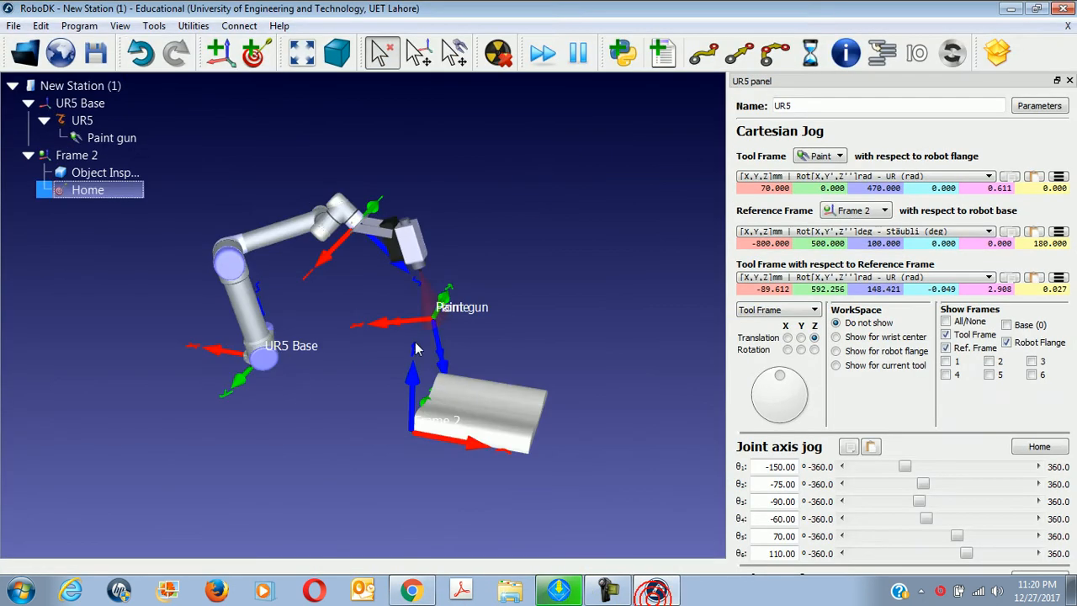
{"action": "left_click", "coordinate": [79, 25]}
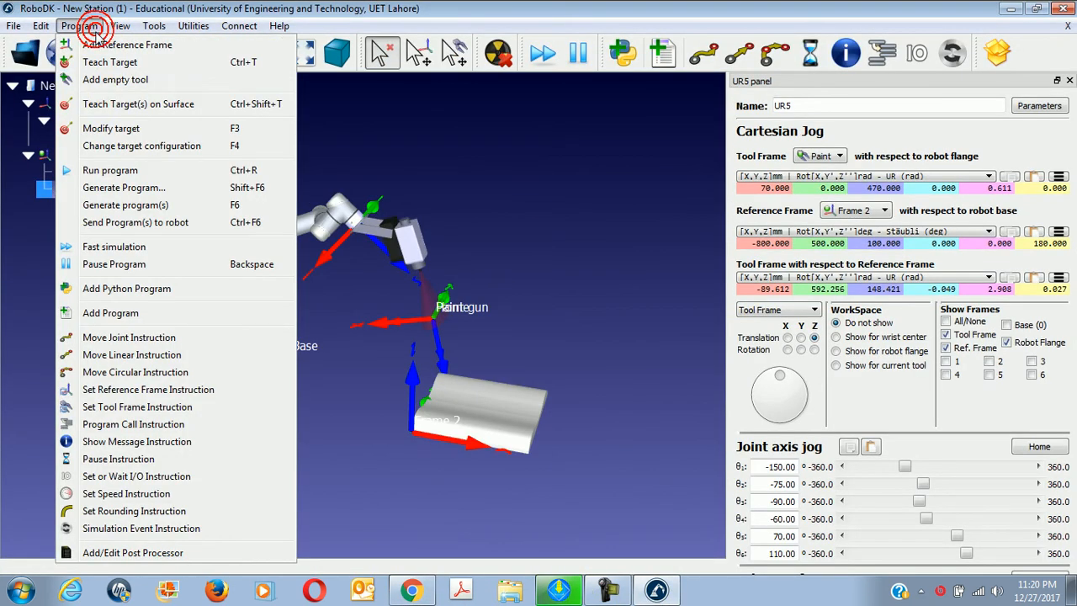
{"action": "left_click", "coordinate": [112, 63]}
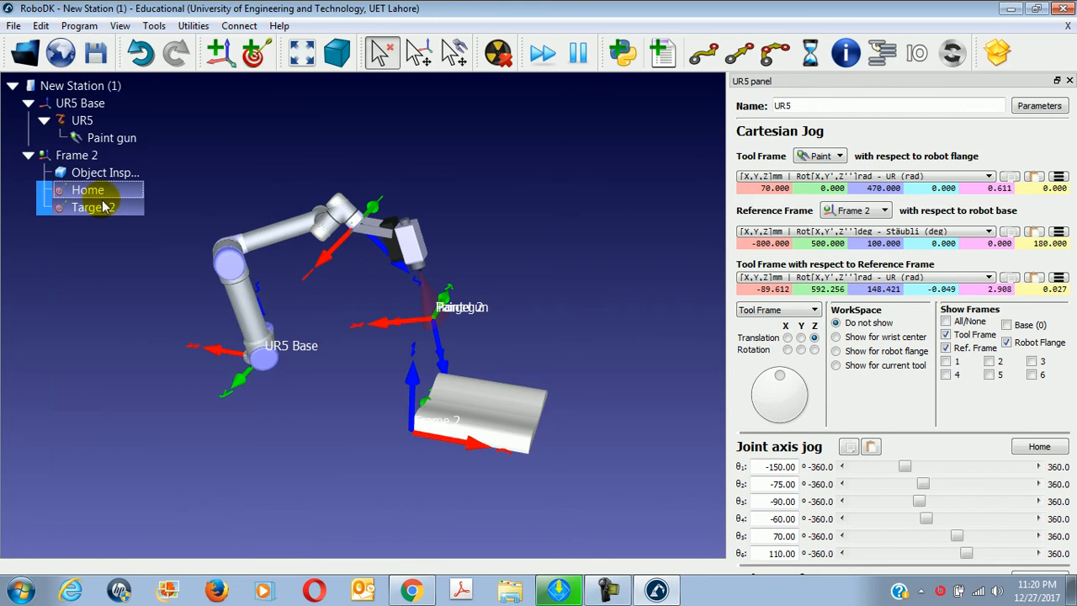
{"action": "left_click", "coordinate": [101, 248]}
Rename Target 2 under Frame 2 as Approach
{"action": "left_click", "coordinate": [99, 215]}
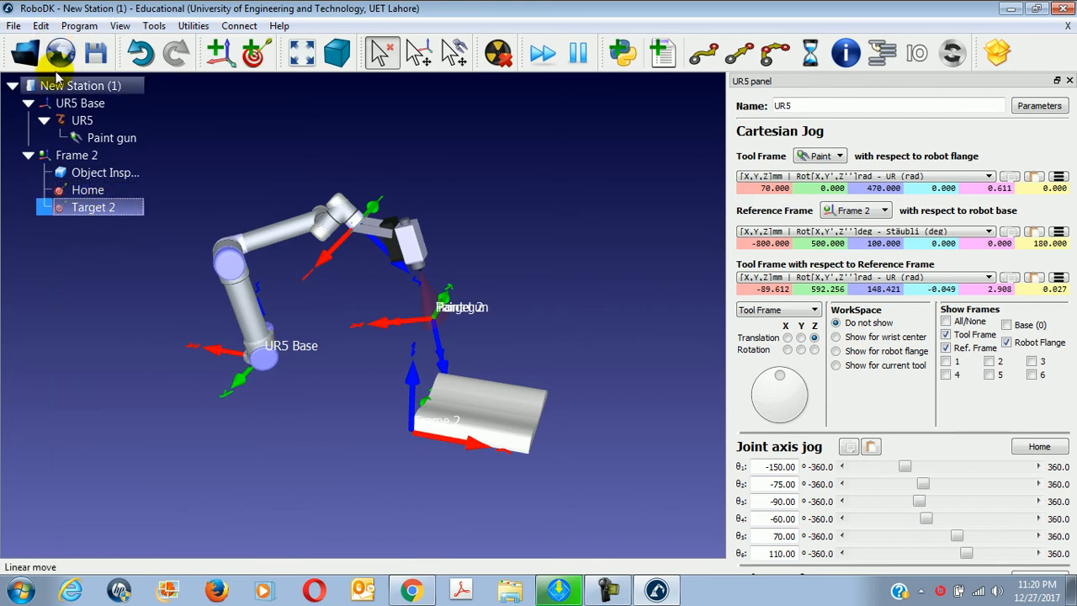
{"action": "right_click", "coordinate": [87, 207]}
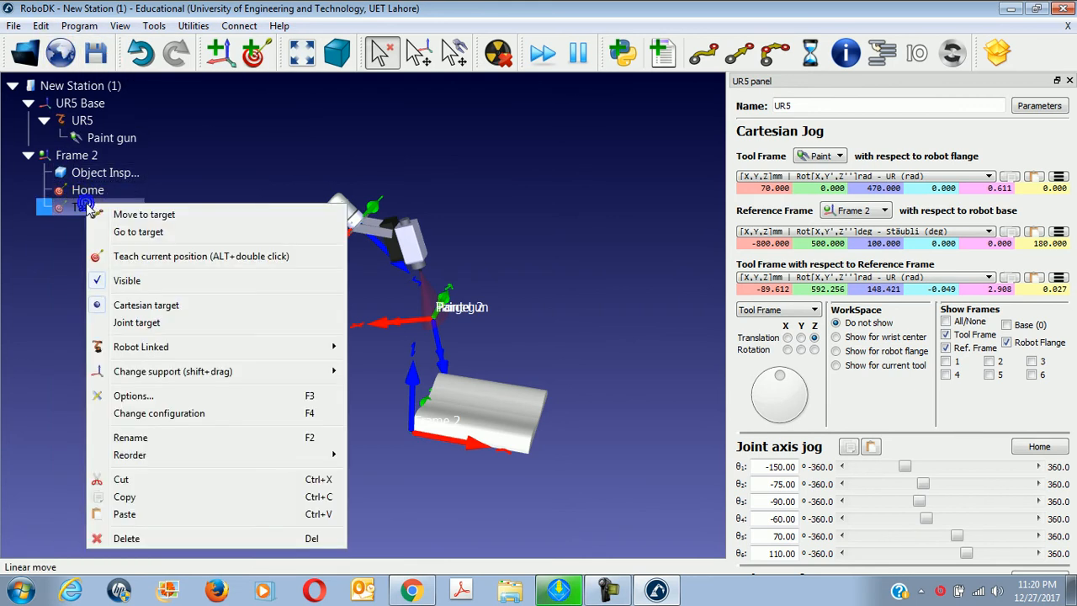
{"action": "left_click", "coordinate": [131, 437]}
{"action": "type", "text": "Approach"}
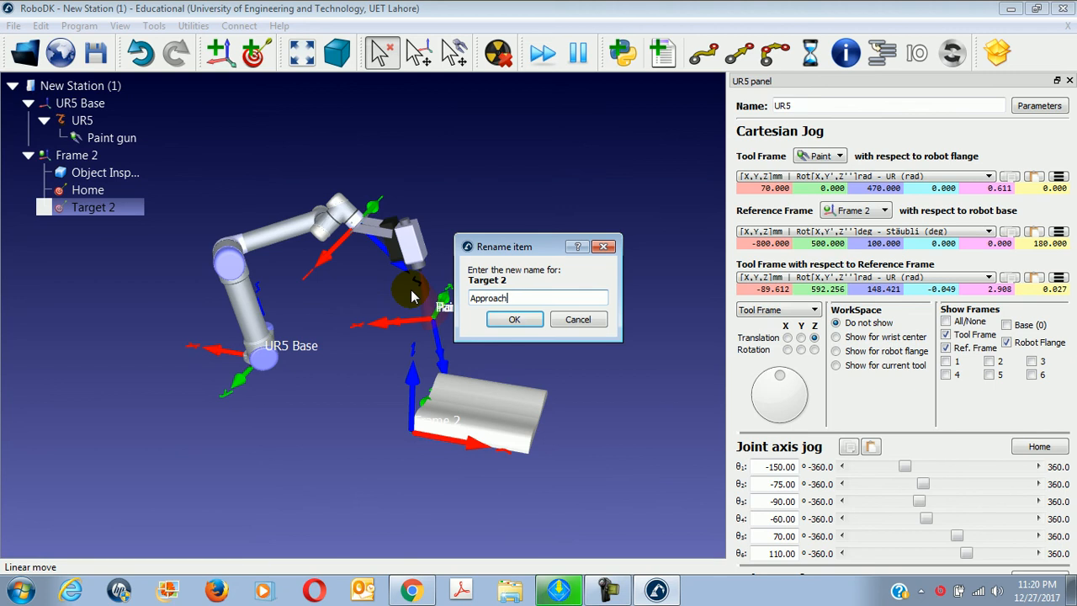
{"action": "key", "text": "Return"}
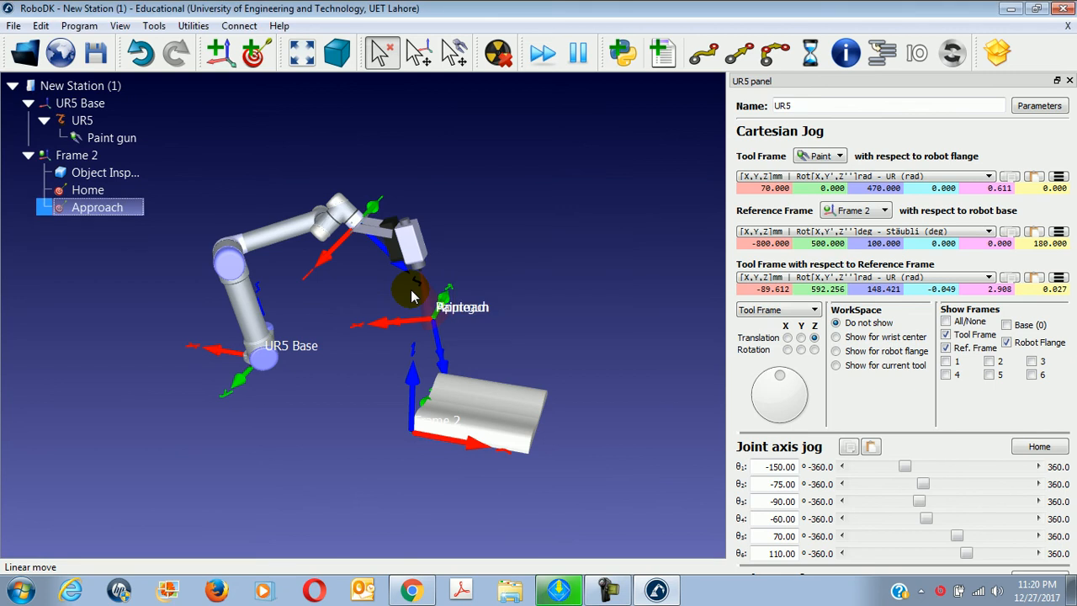
Check the guide's Approach target position in Chrome, and open the options of the Approach target in RoboDK
{"action": "left_click", "coordinate": [411, 590]}
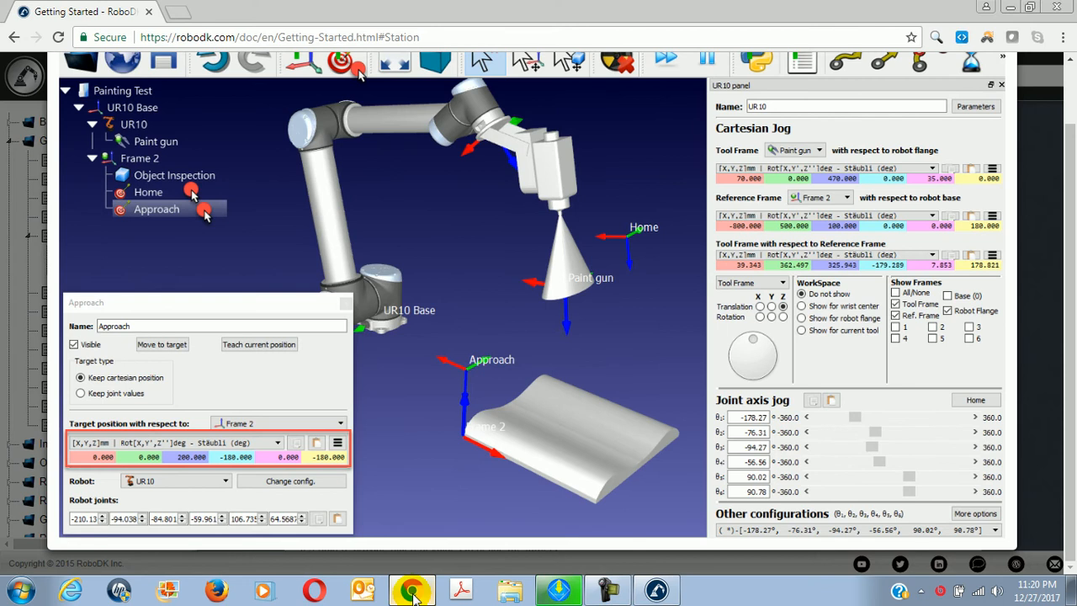
{"action": "mouse_move", "coordinate": [412, 592]}
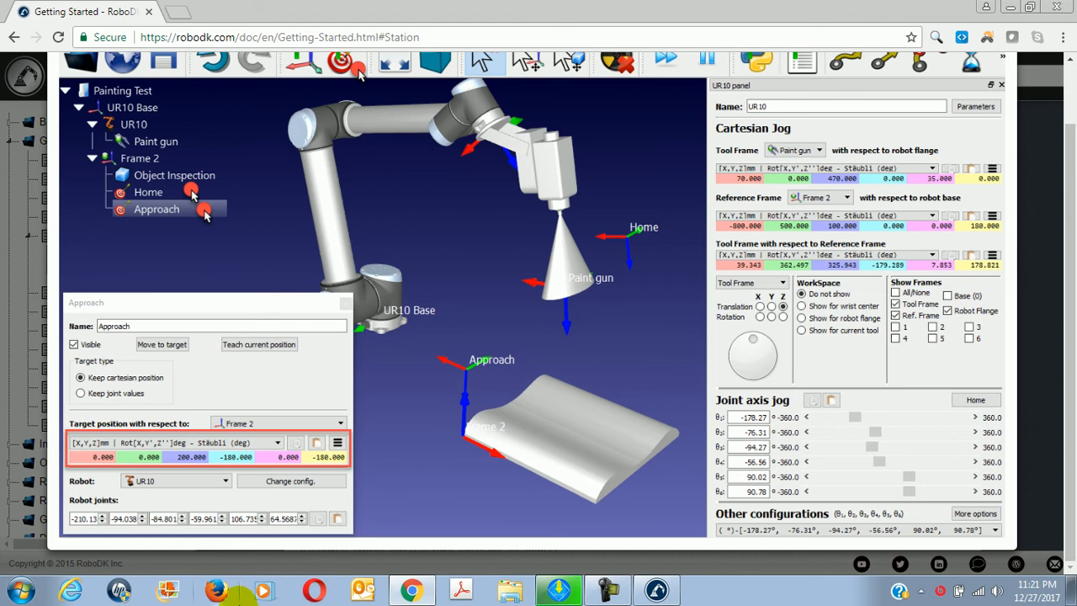
{"action": "left_click", "coordinate": [407, 593]}
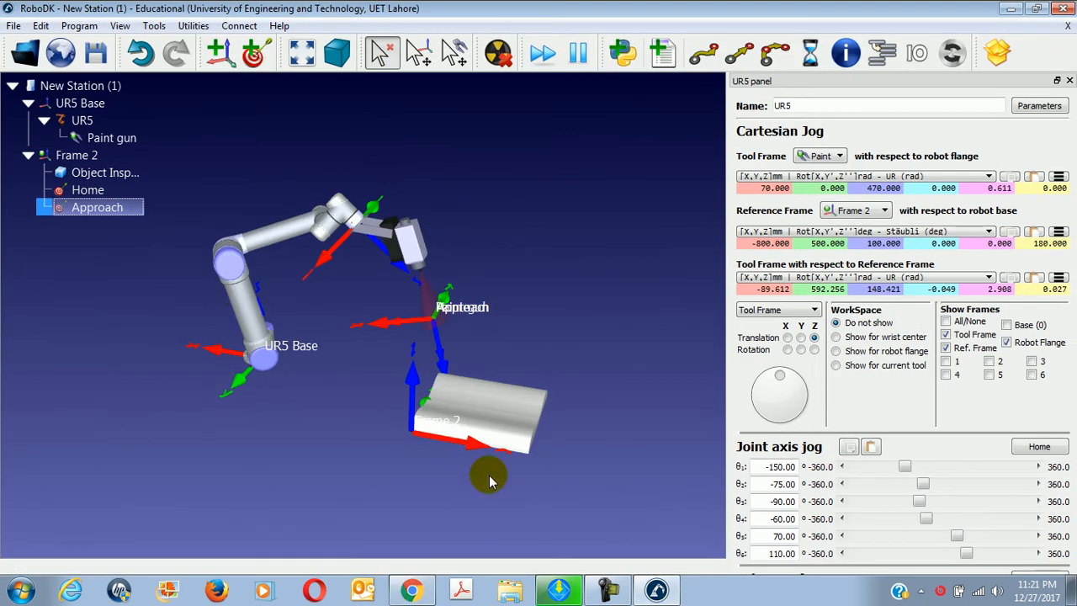
{"action": "double_click", "coordinate": [118, 209]}
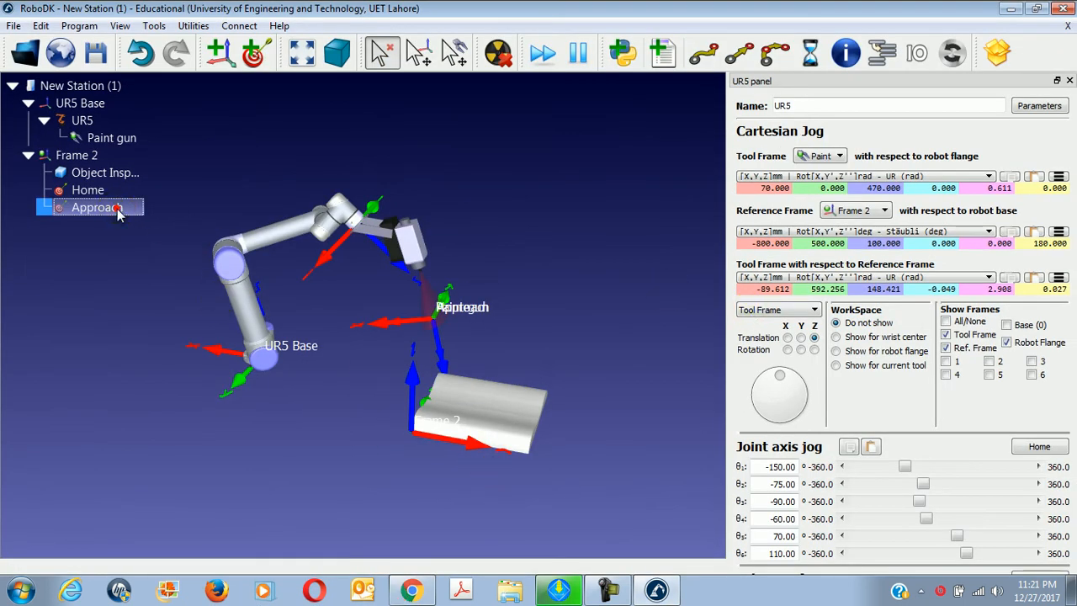
{"action": "left_click", "coordinate": [117, 209]}
{"action": "right_click", "coordinate": [119, 212]}
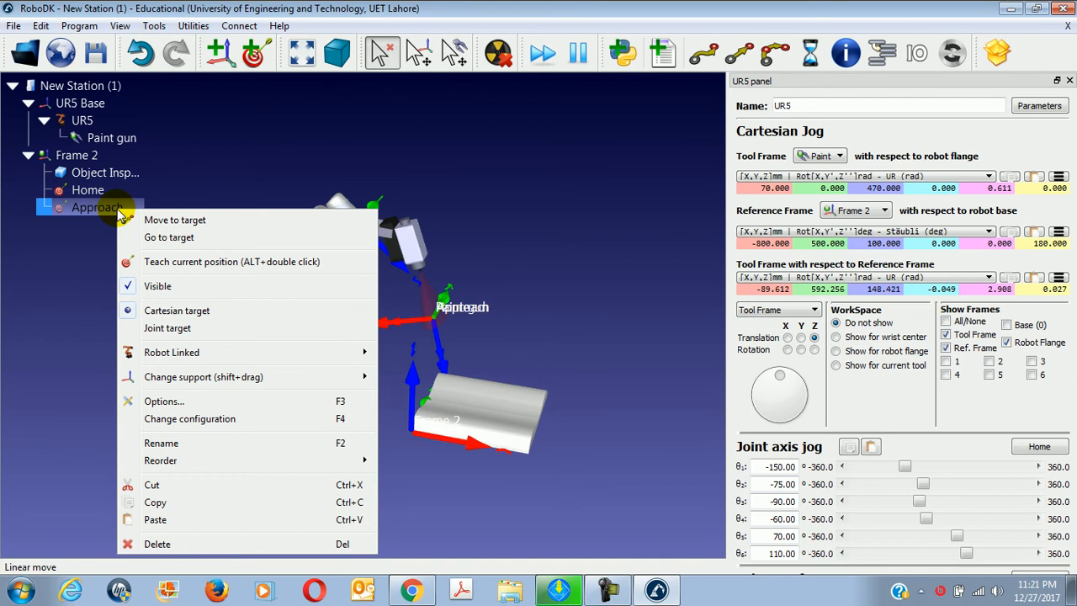
{"action": "left_click", "coordinate": [164, 401]}
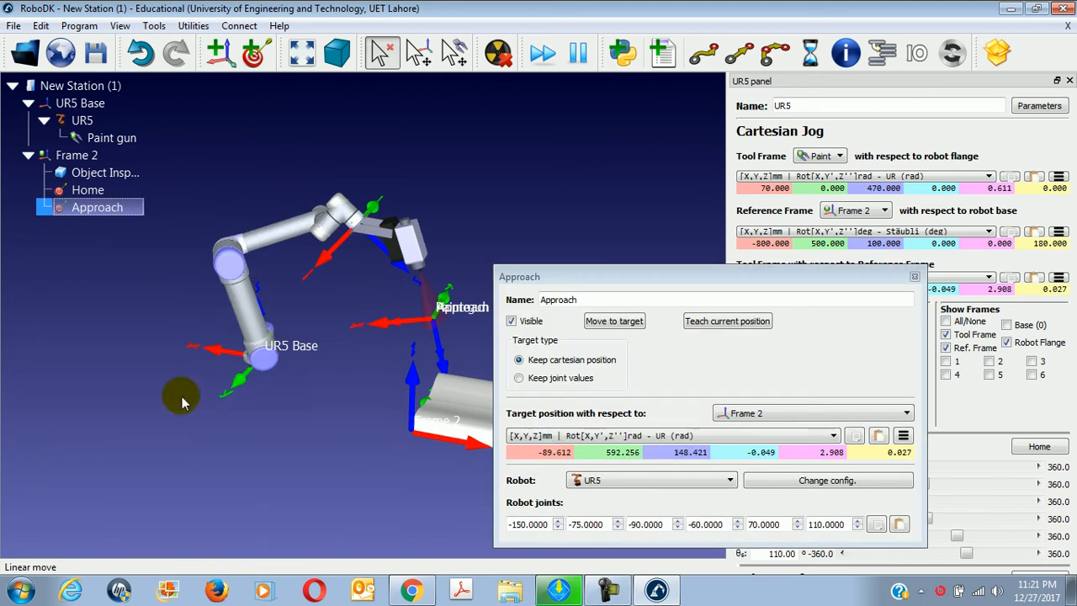
Set the Approach target's position with respect to Frame 2 to X 0, Y 0 and Z 200 mm
{"action": "double_click", "coordinate": [551, 452]}
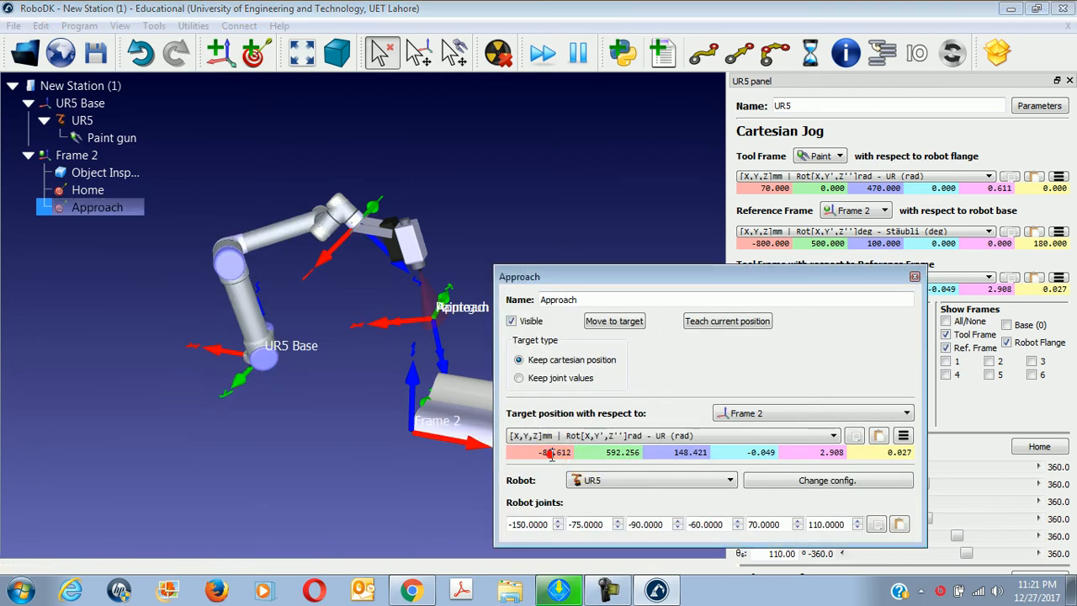
{"action": "type", "text": "0"}
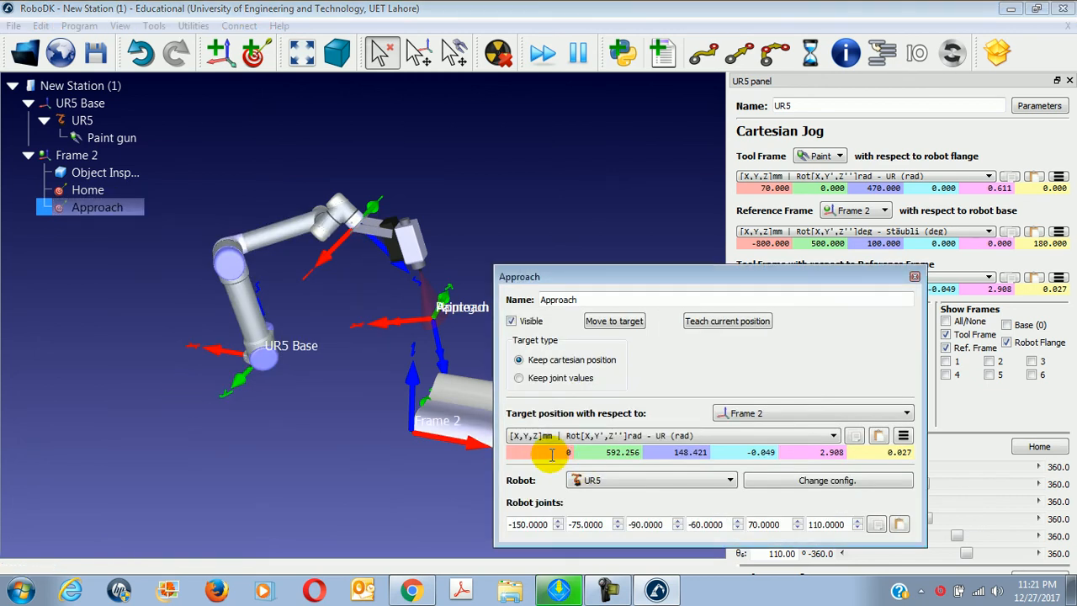
{"action": "key", "text": "Return"}
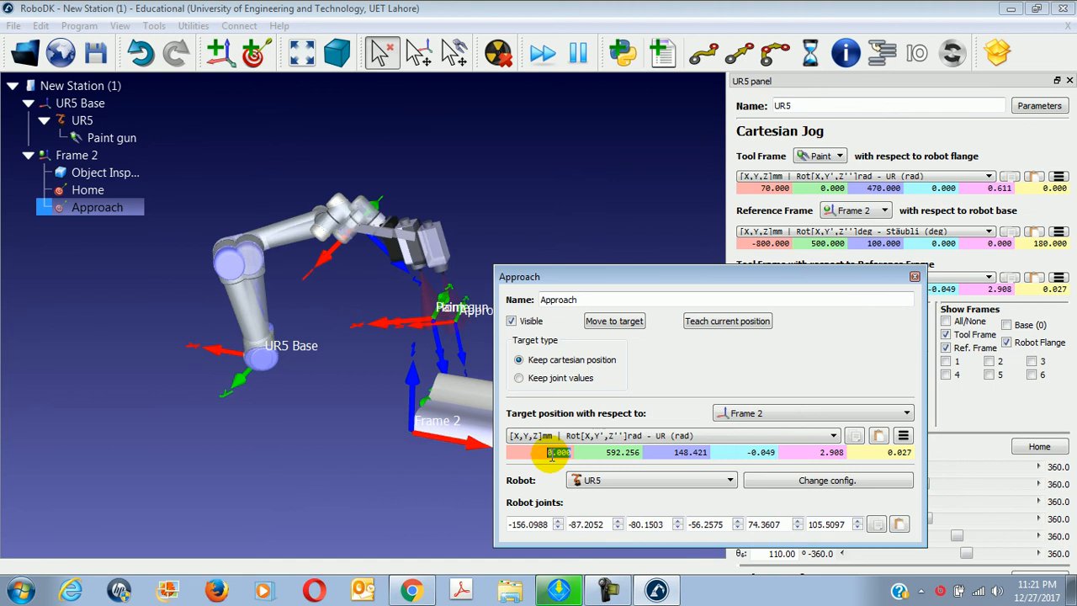
{"action": "double_click", "coordinate": [606, 452]}
{"action": "type", "text": "0"}
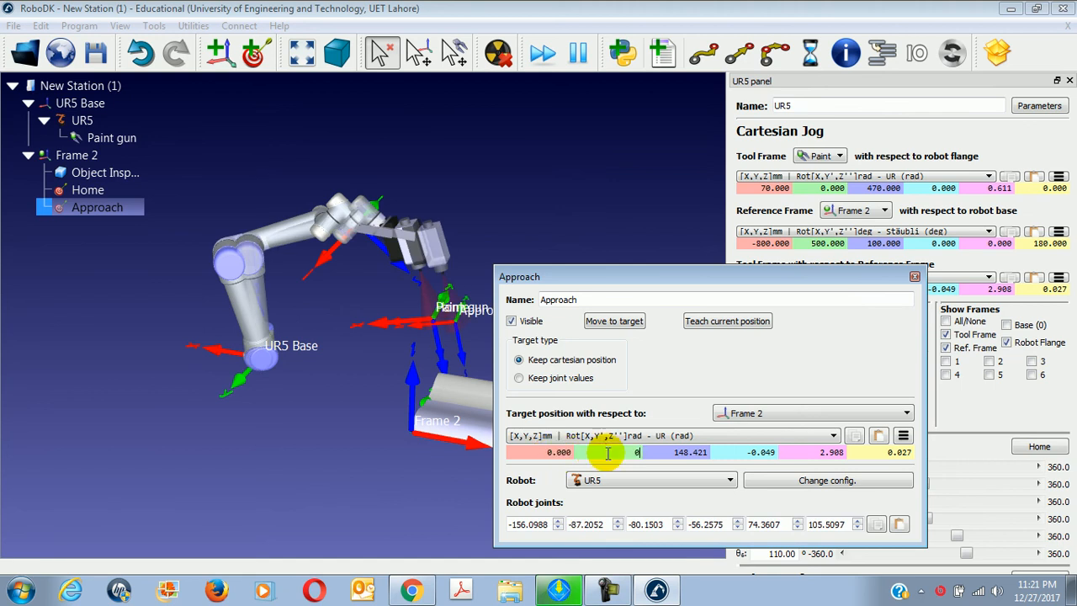
{"action": "key", "text": "Return"}
{"action": "double_click", "coordinate": [677, 453]}
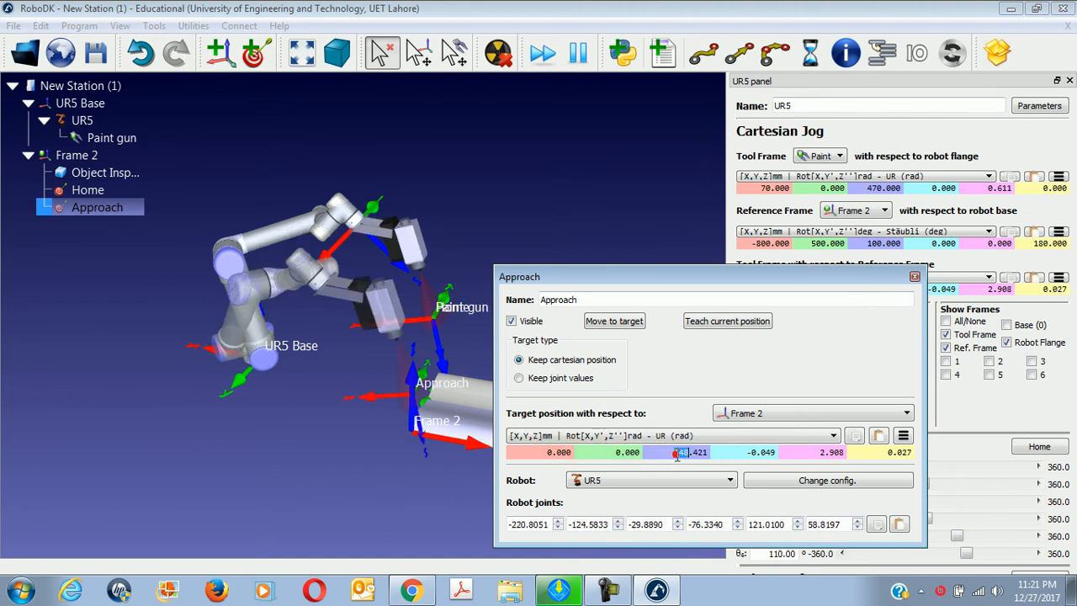
{"action": "type", "text": "200"}
{"action": "key", "text": "Return"}
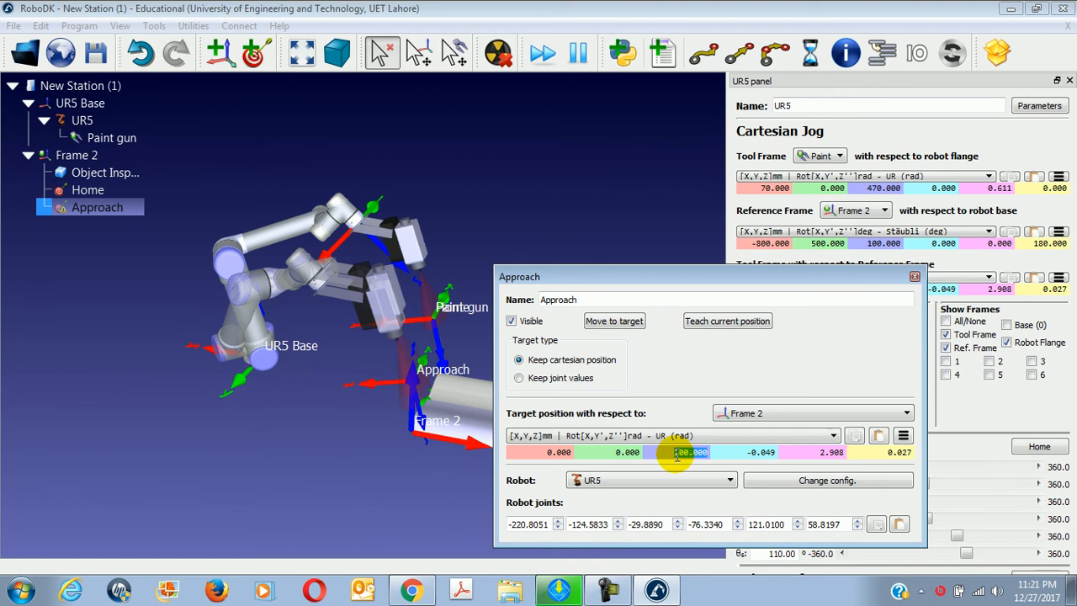
Check the guide in Chrome, and try rotation values -180, 0 and -180 for the Approach target in the UR (rad) format
{"action": "left_click", "coordinate": [415, 591]}
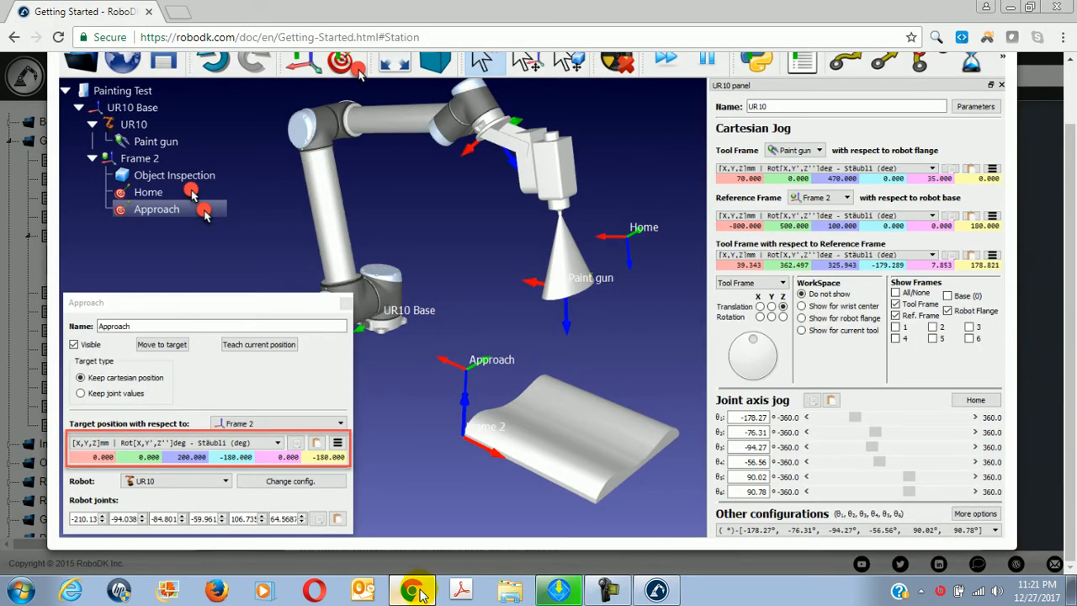
{"action": "left_click", "coordinate": [418, 591]}
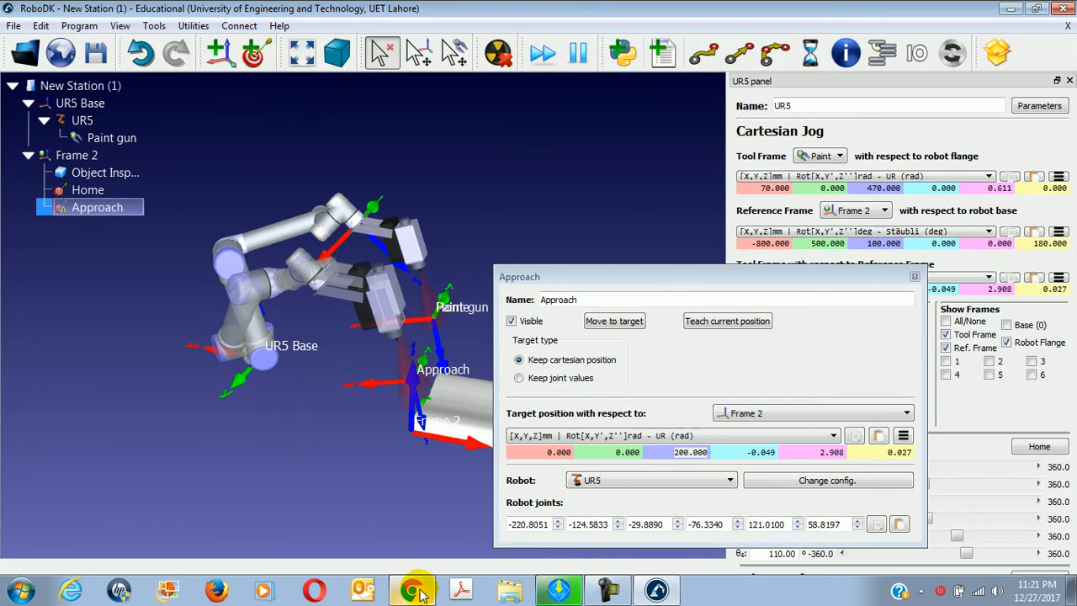
{"action": "double_click", "coordinate": [740, 455]}
{"action": "type", "text": "-180"}
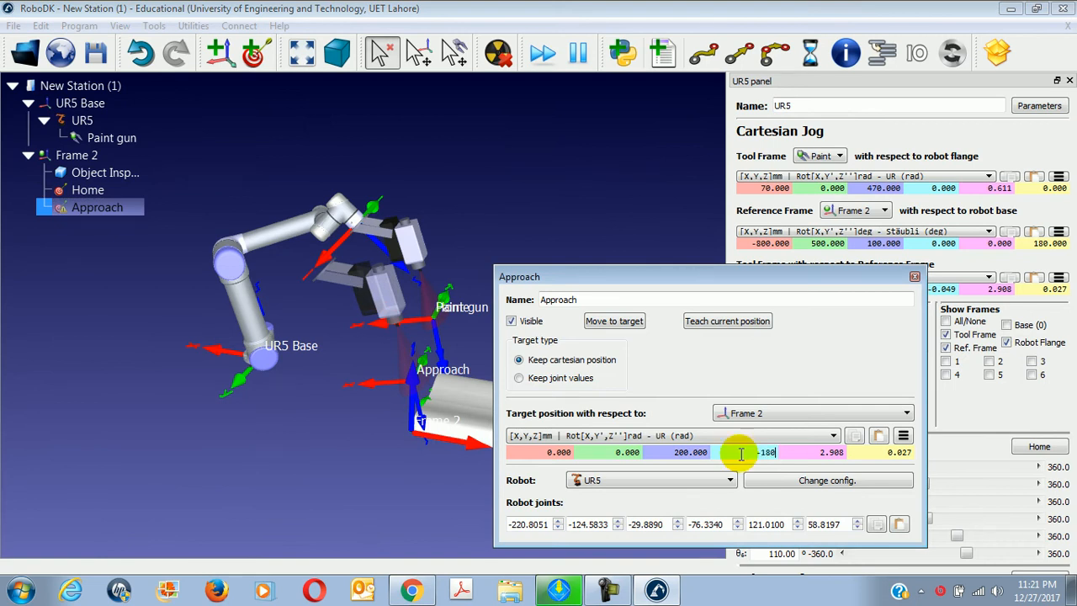
{"action": "key", "text": "Return"}
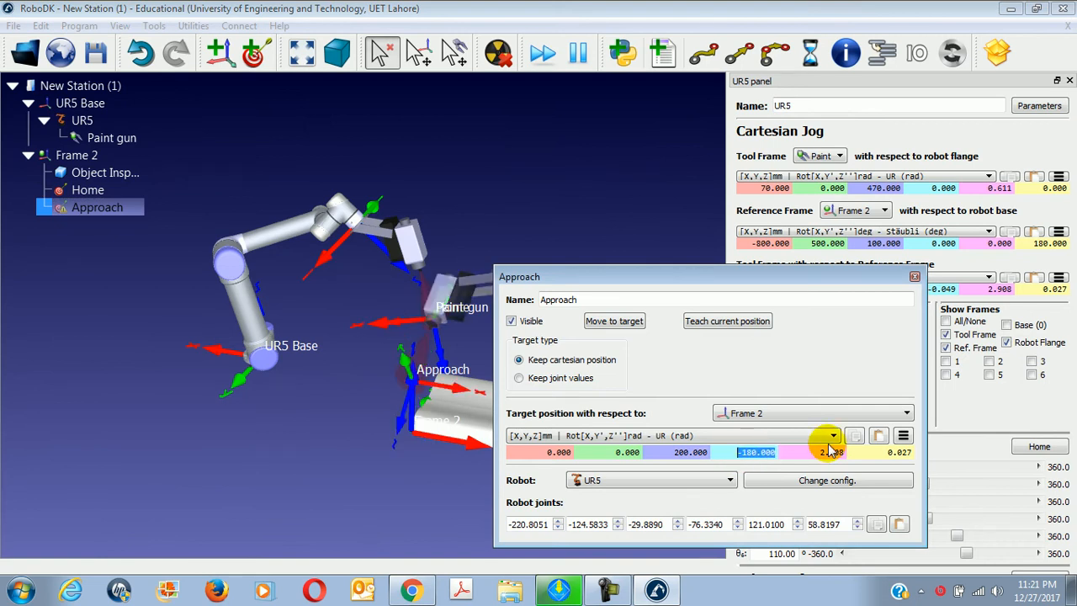
{"action": "double_click", "coordinate": [820, 453]}
{"action": "type", "text": "0"}
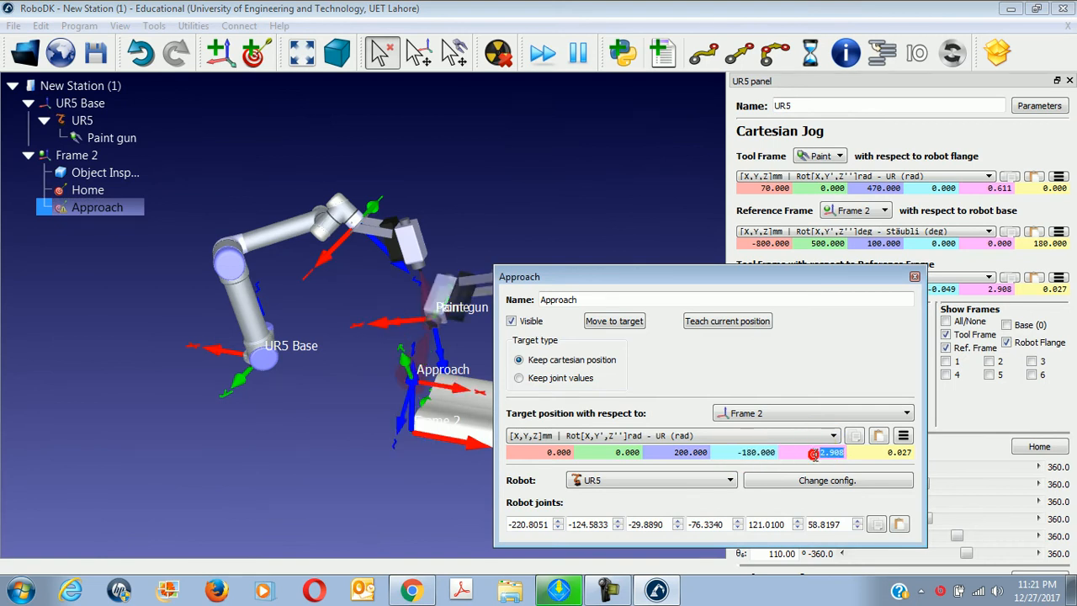
{"action": "double_click", "coordinate": [870, 452]}
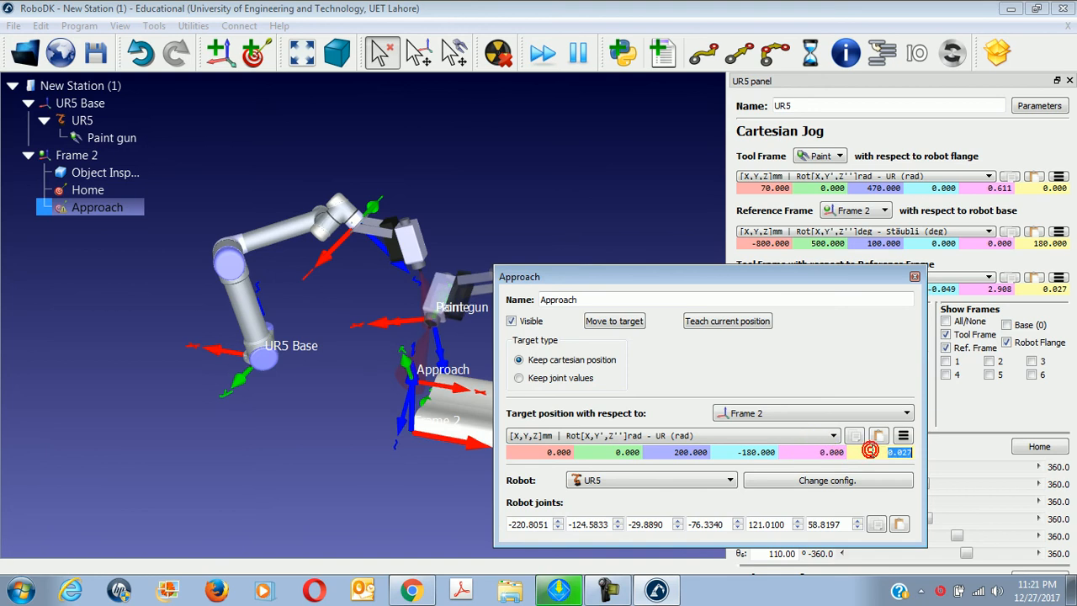
{"action": "type", "text": "-180"}
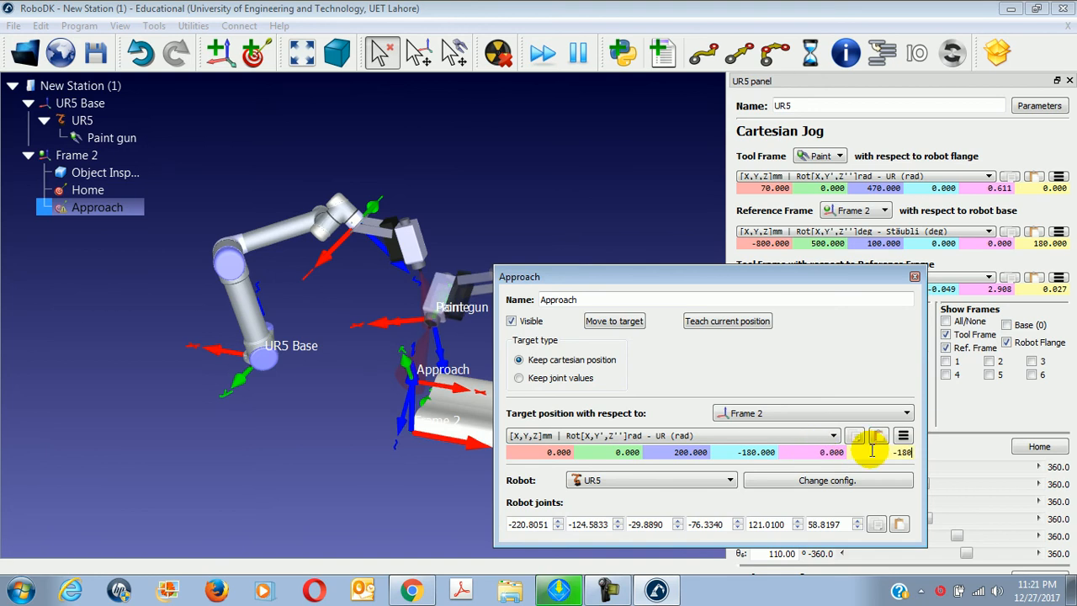
{"action": "key", "text": "Return"}
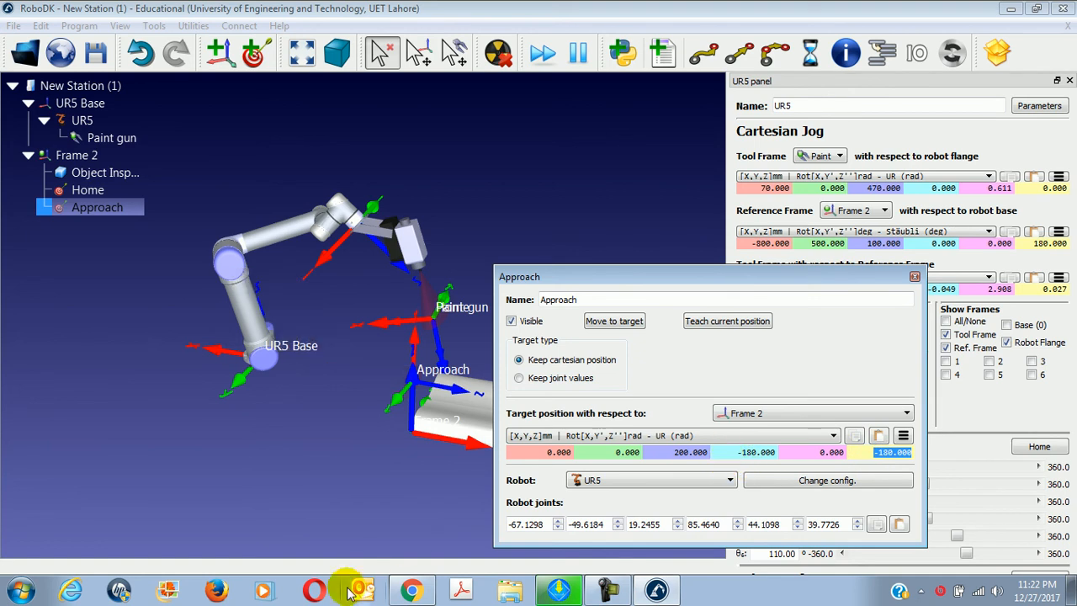
Check the guide's orientation format in Chrome, and switch the Approach target's format to Stäubli (deg) in RoboDK
{"action": "left_click", "coordinate": [405, 591]}
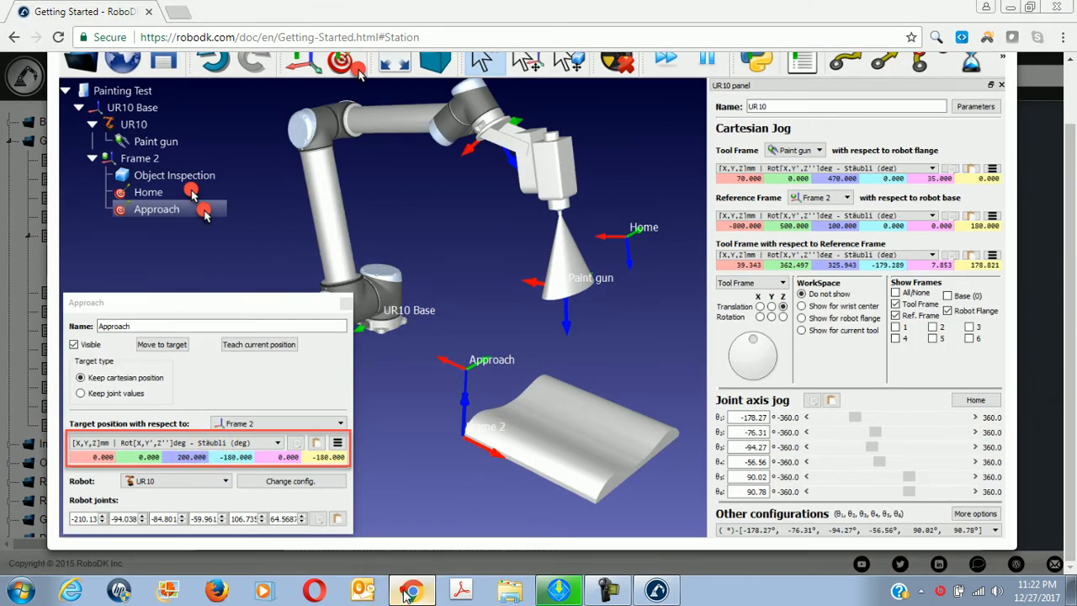
{"action": "left_click", "coordinate": [406, 592]}
{"action": "left_click", "coordinate": [677, 435]}
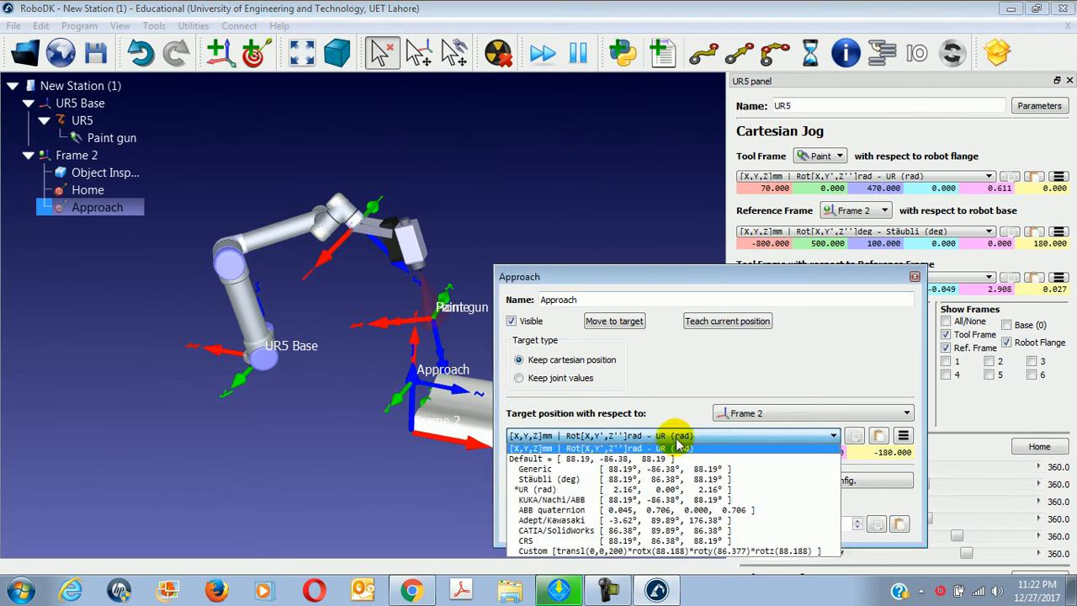
{"action": "left_click", "coordinate": [625, 486]}
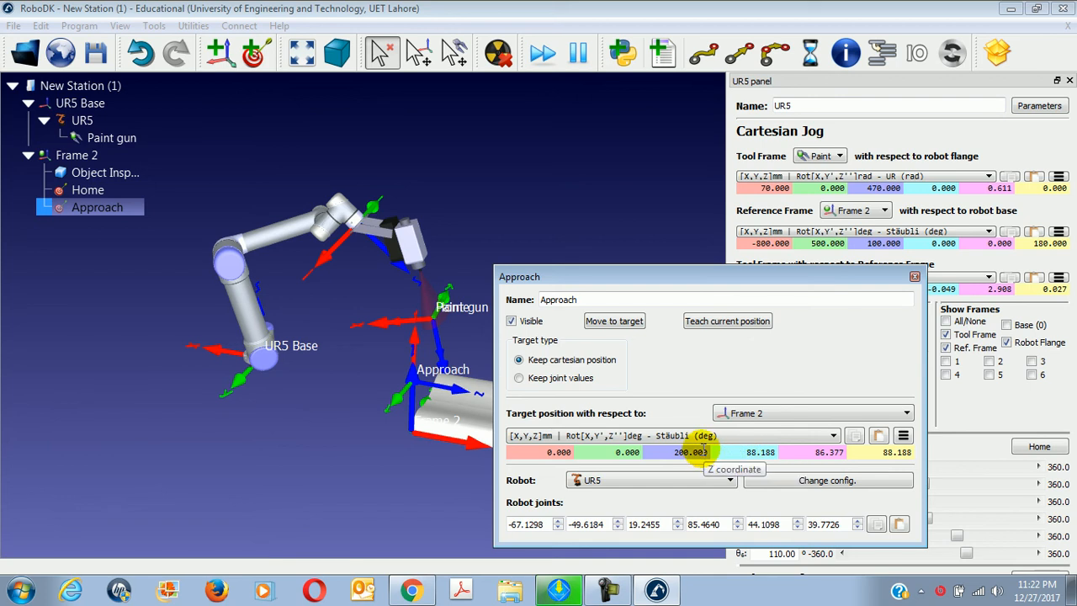
Set the Approach target's rotation to -180, 0 and -180 degrees, and compare the target with the guide's image in Chrome
{"action": "left_click", "coordinate": [747, 452]}
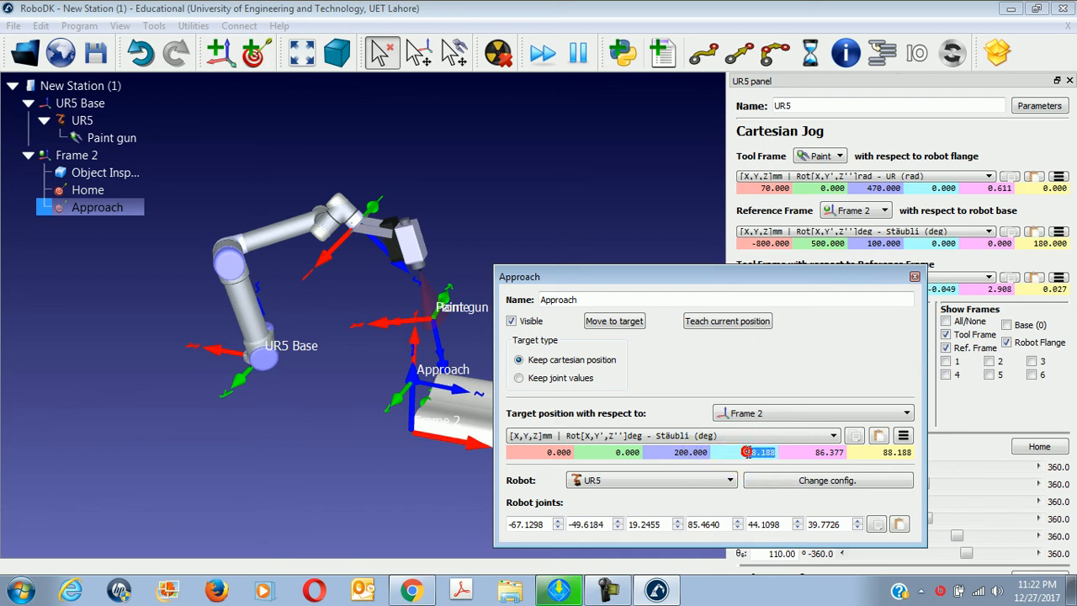
{"action": "double_click", "coordinate": [747, 451]}
{"action": "type", "text": "-180"}
{"action": "key", "text": "Return"}
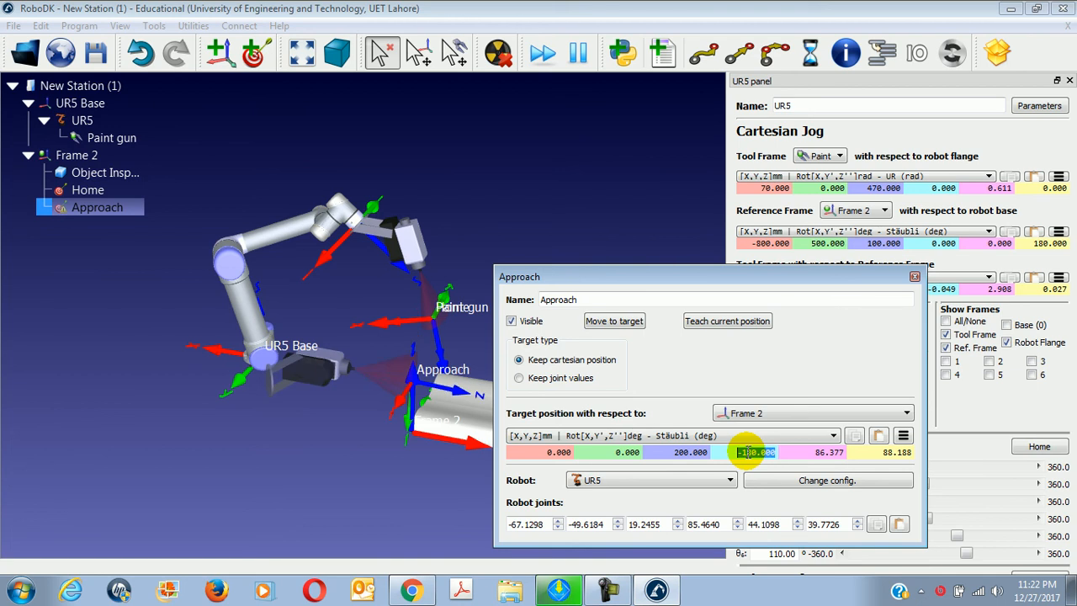
{"action": "double_click", "coordinate": [833, 452]}
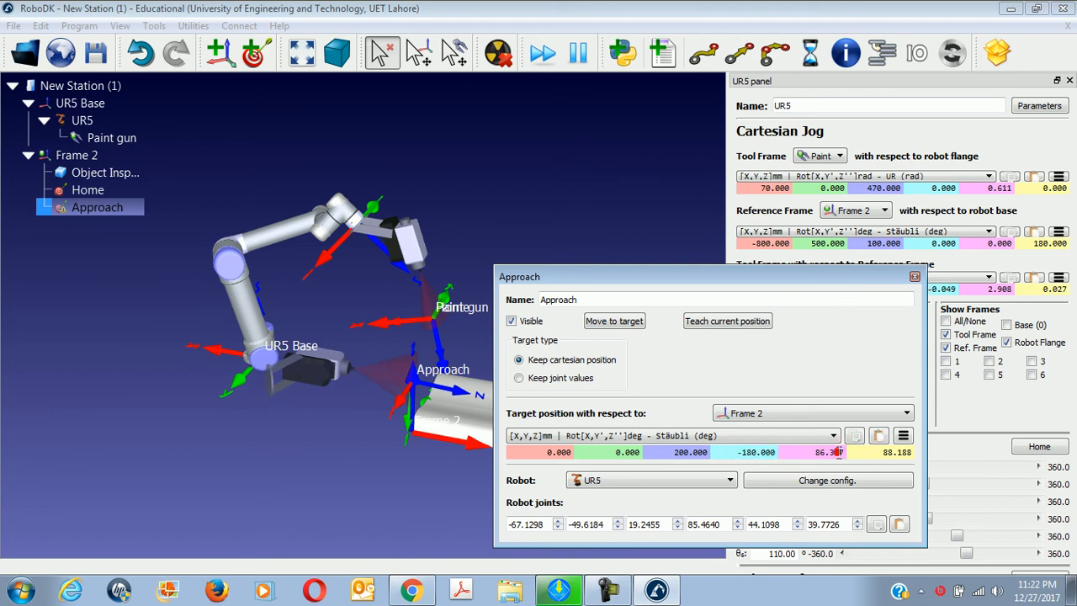
{"action": "type", "text": "0"}
{"action": "key", "text": "Return"}
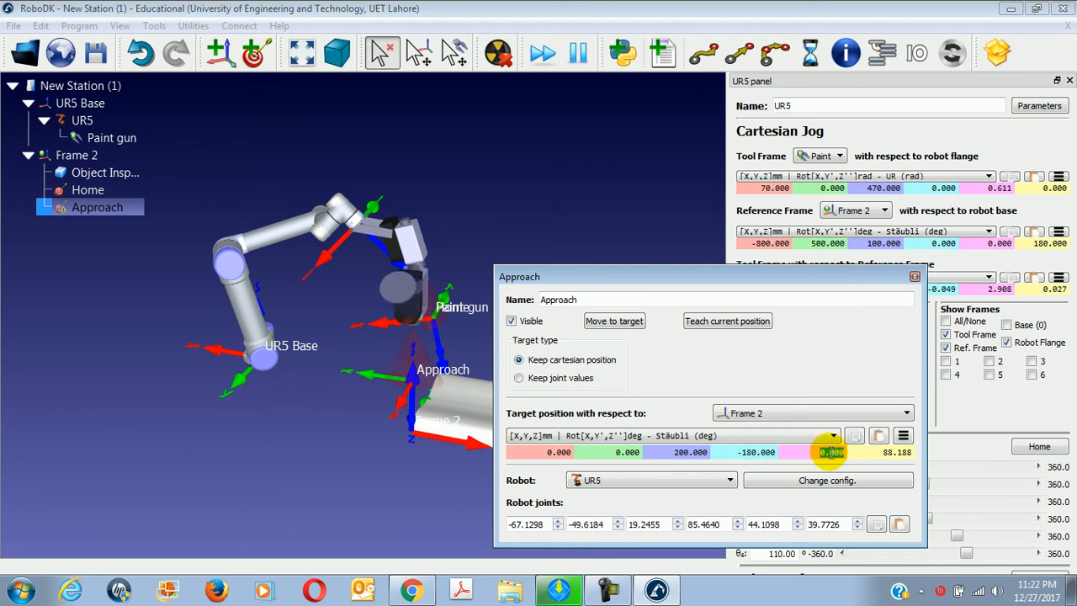
{"action": "double_click", "coordinate": [895, 452]}
{"action": "type", "text": "-180"}
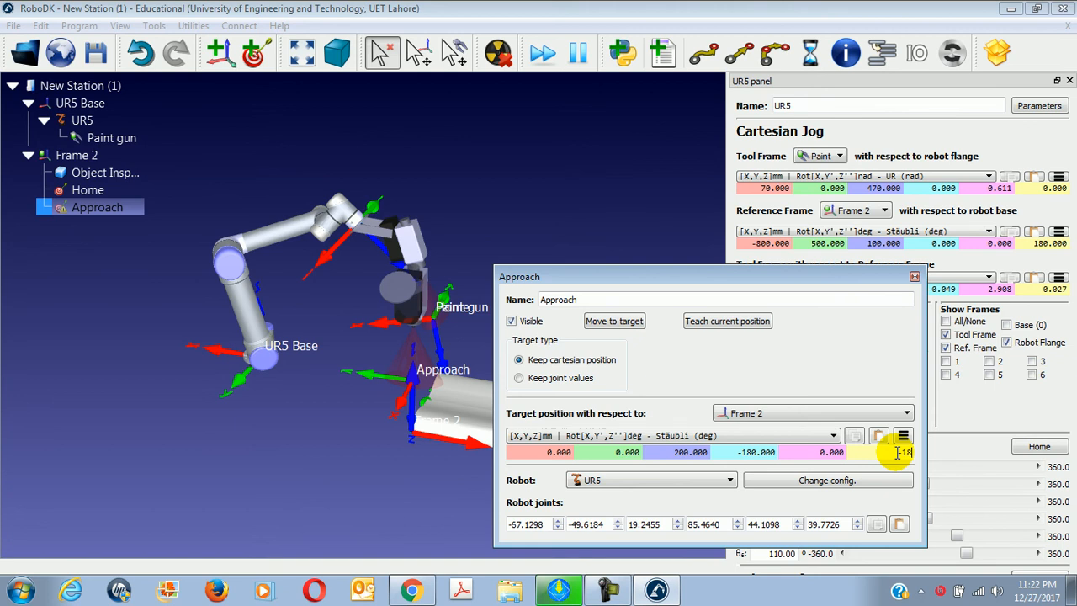
{"action": "key", "text": "Return"}
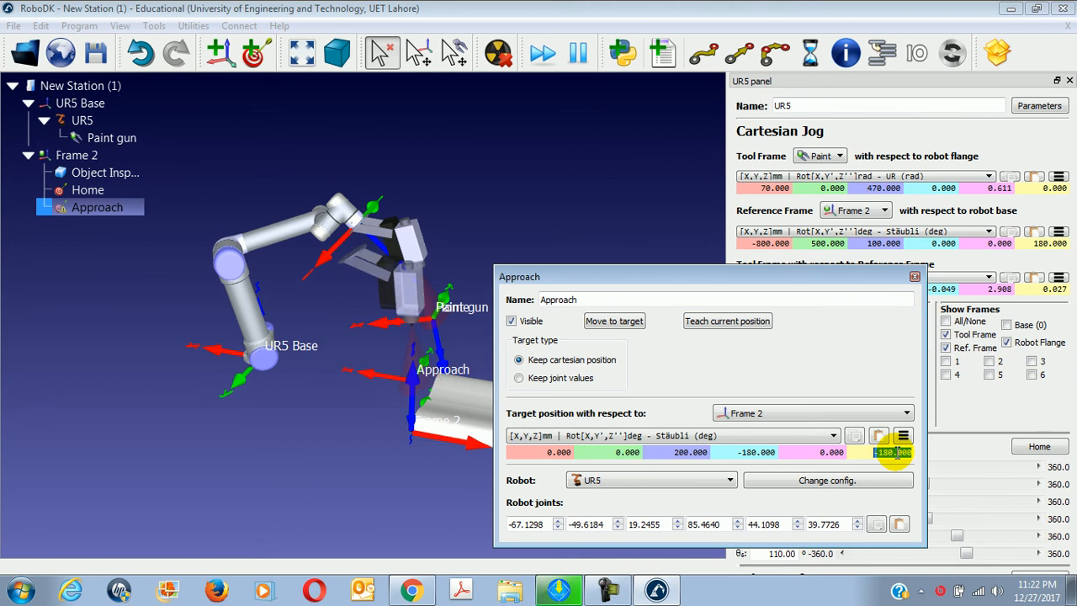
{"action": "left_click", "coordinate": [413, 592]}
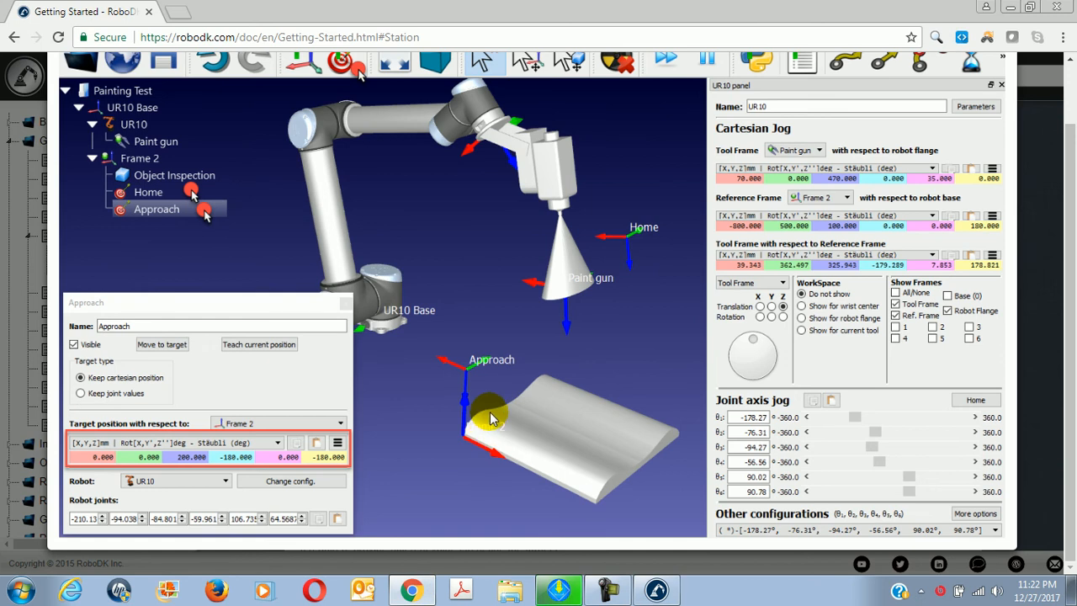
{"action": "left_click", "coordinate": [419, 588]}
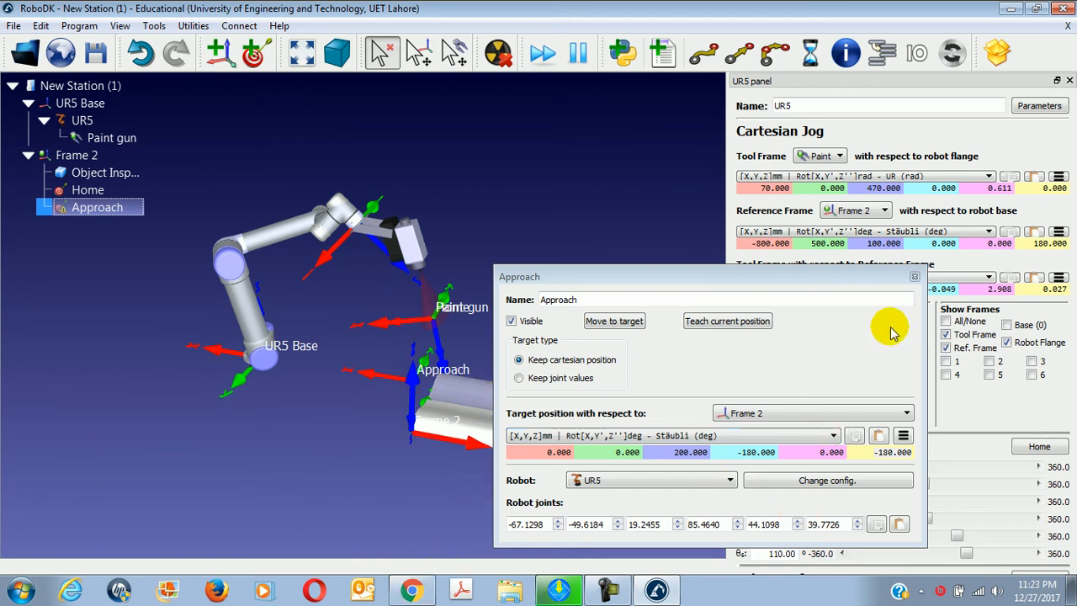
Close the Approach target's options and try to move the robot to the Approach target
{"action": "left_click", "coordinate": [914, 277]}
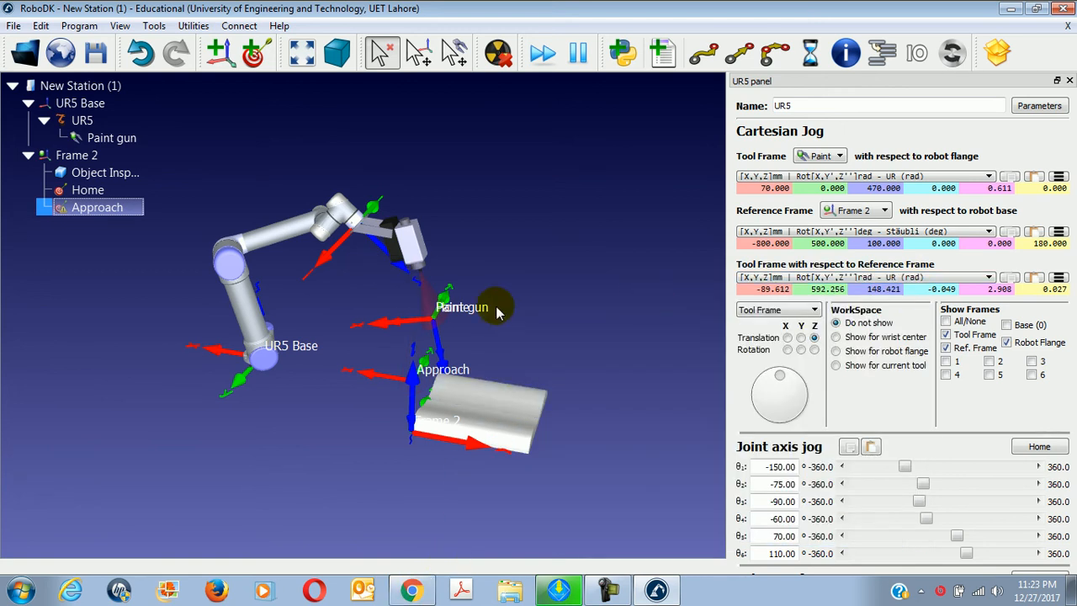
{"action": "double_click", "coordinate": [113, 208]}
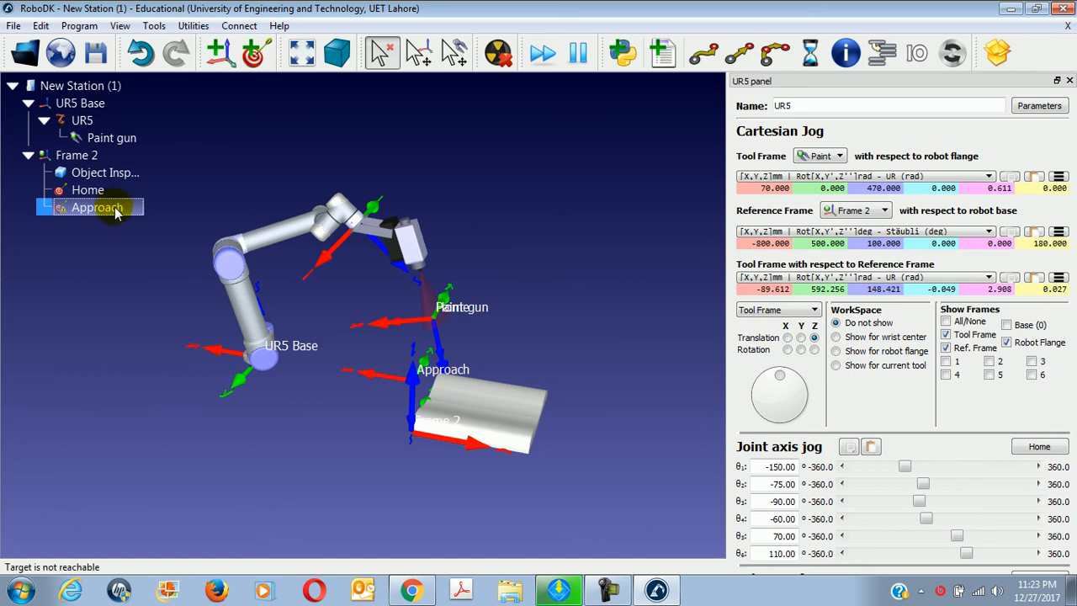
{"action": "left_click", "coordinate": [95, 287]}
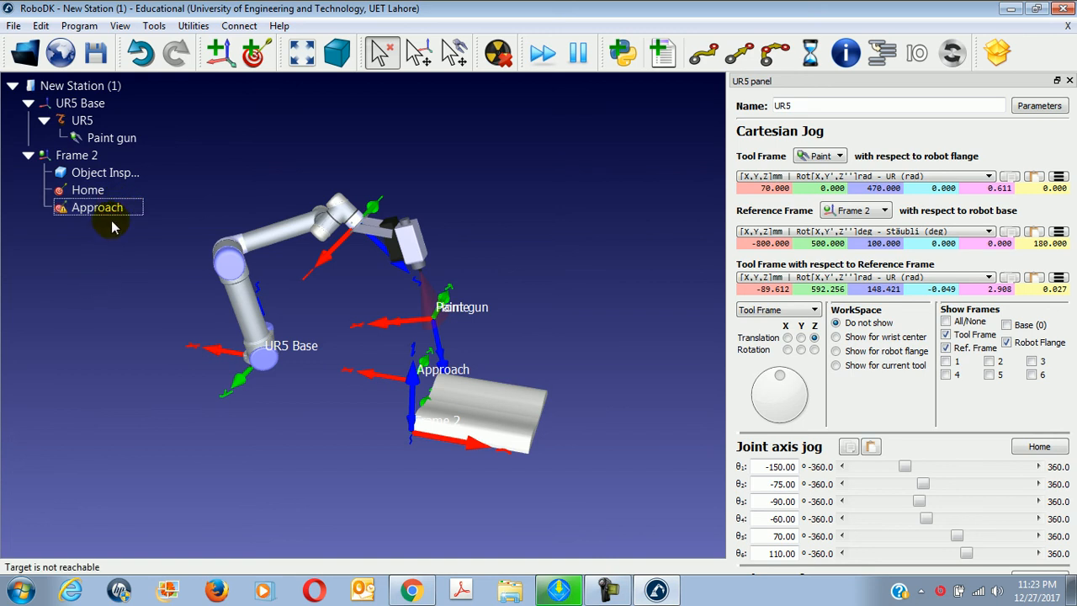
Reopen the Approach target's options, switch its orientation format to Stäubli (deg), and compare its values with the guide in Chrome
{"action": "right_click", "coordinate": [106, 209]}
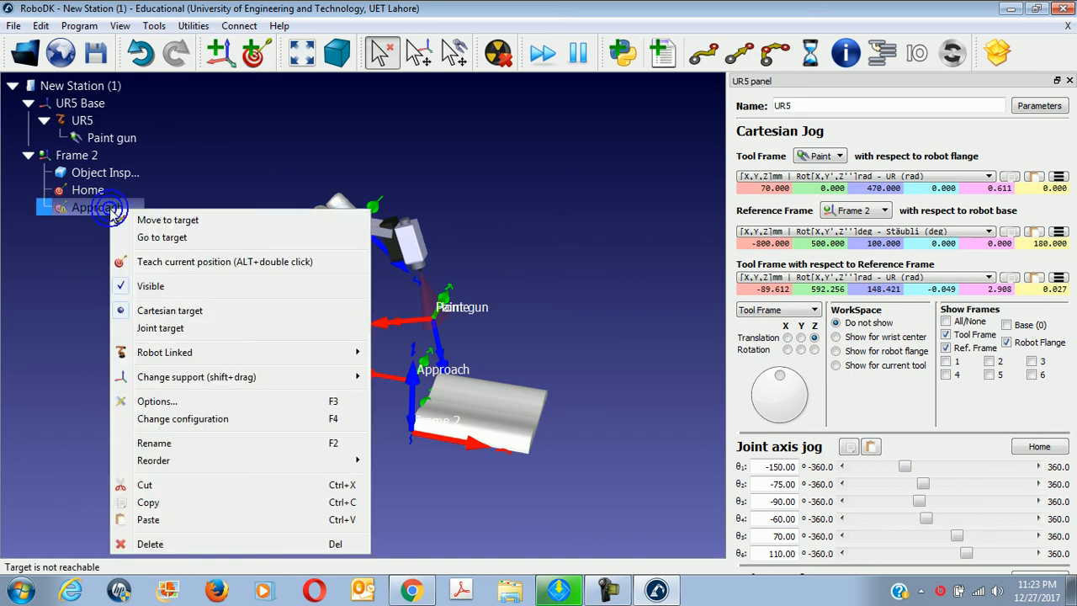
{"action": "left_click", "coordinate": [168, 401]}
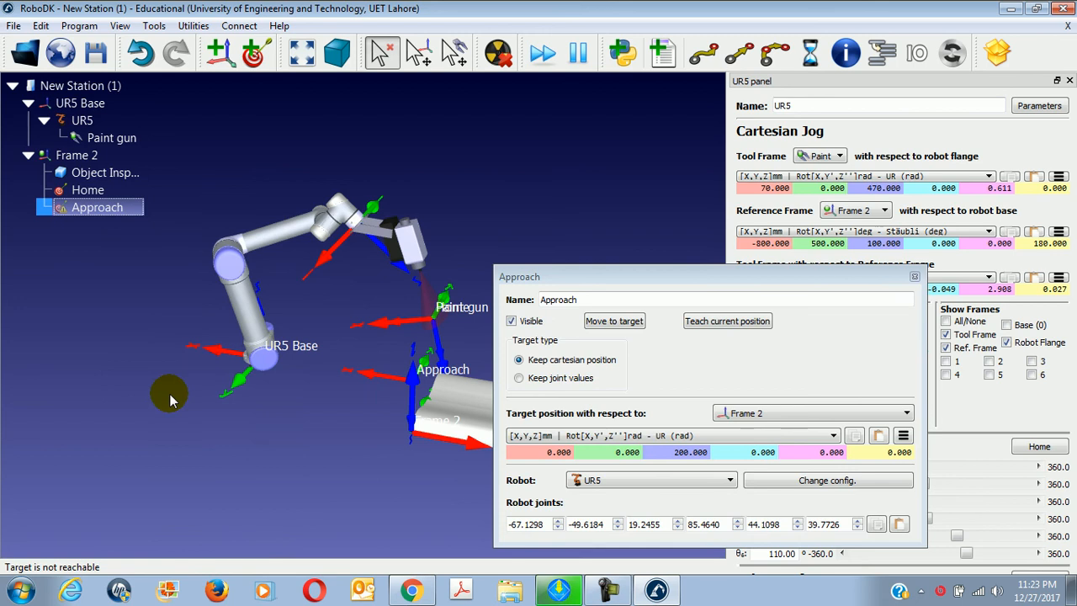
{"action": "double_click", "coordinate": [749, 454]}
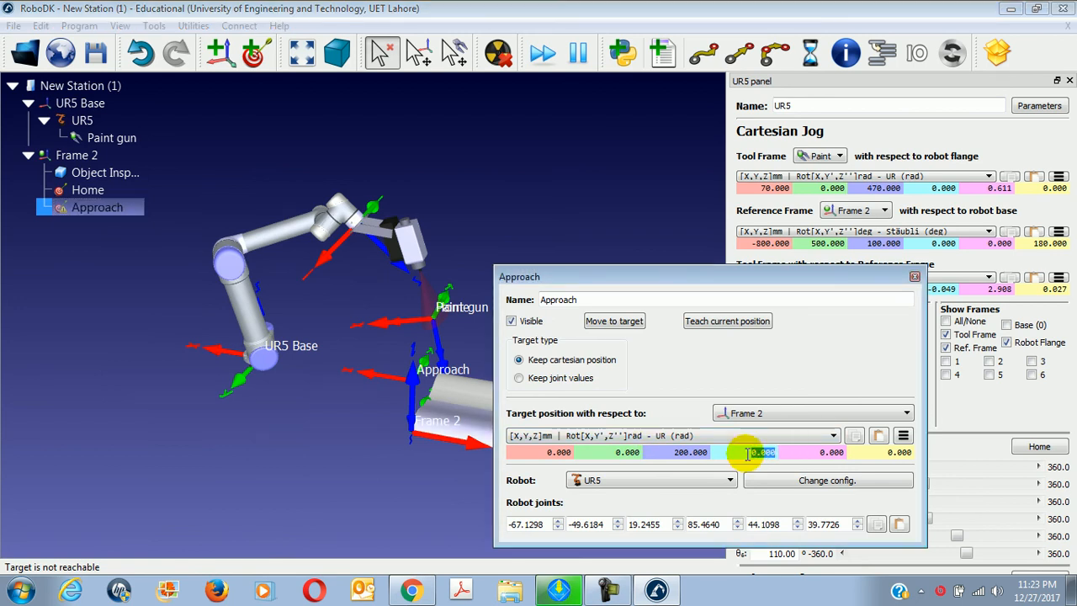
{"action": "left_click", "coordinate": [681, 434]}
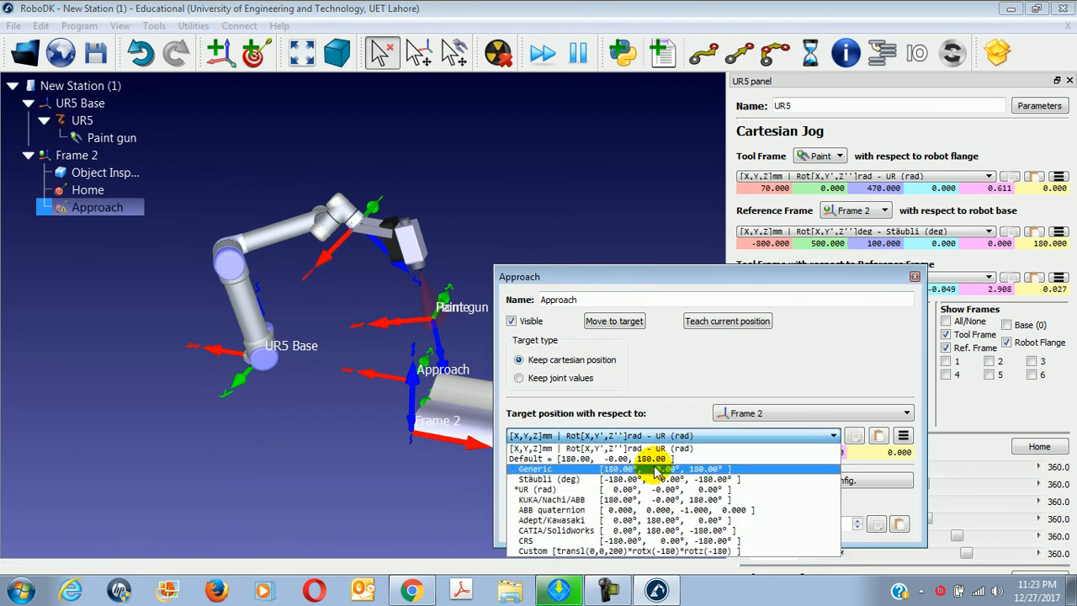
{"action": "left_click", "coordinate": [611, 479]}
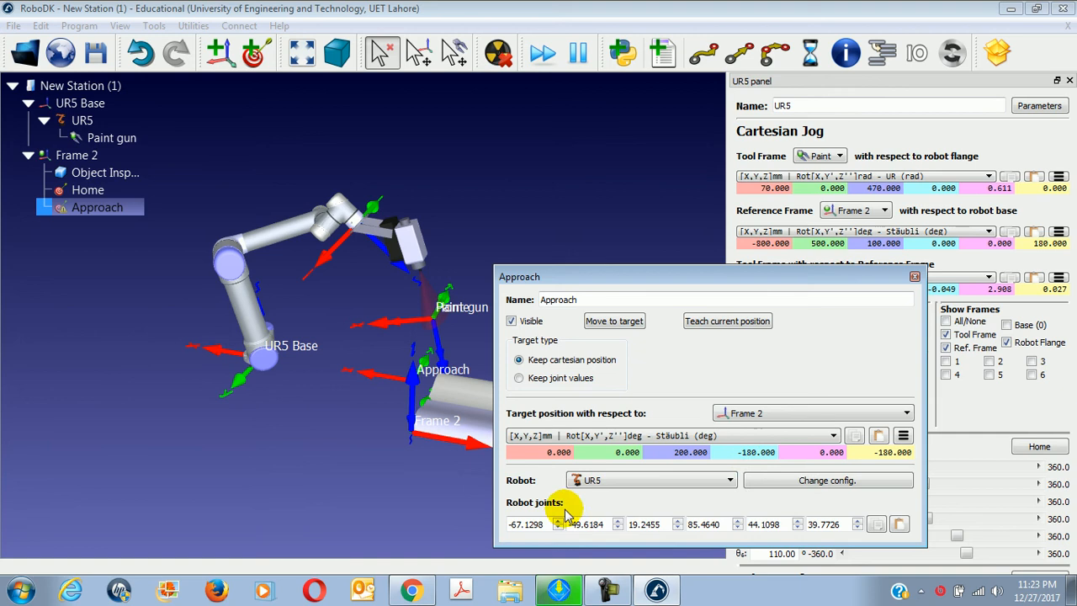
{"action": "left_click", "coordinate": [421, 590]}
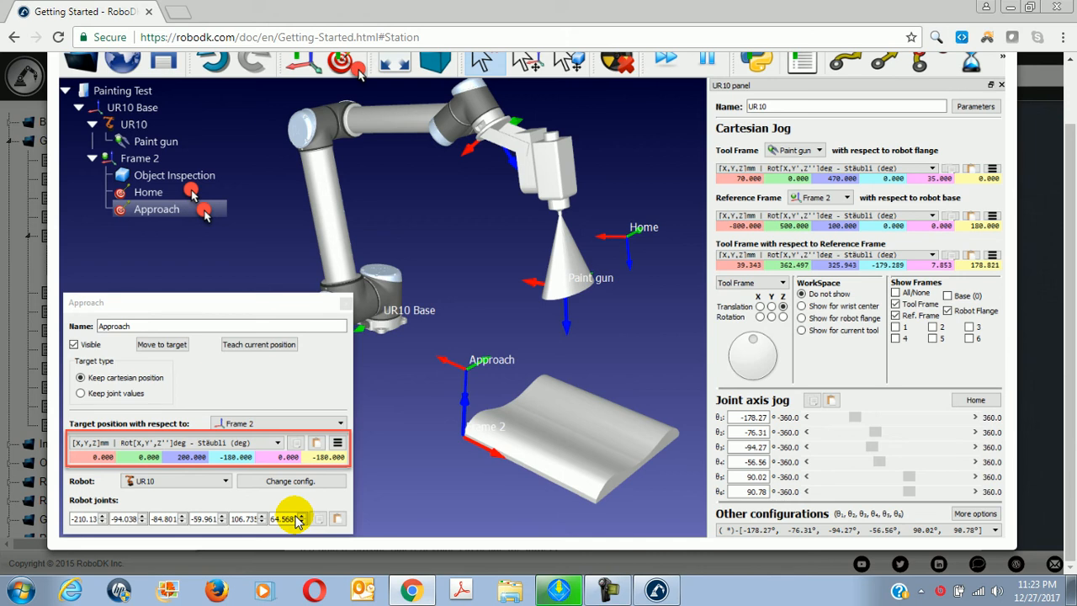
{"action": "left_click", "coordinate": [653, 589]}
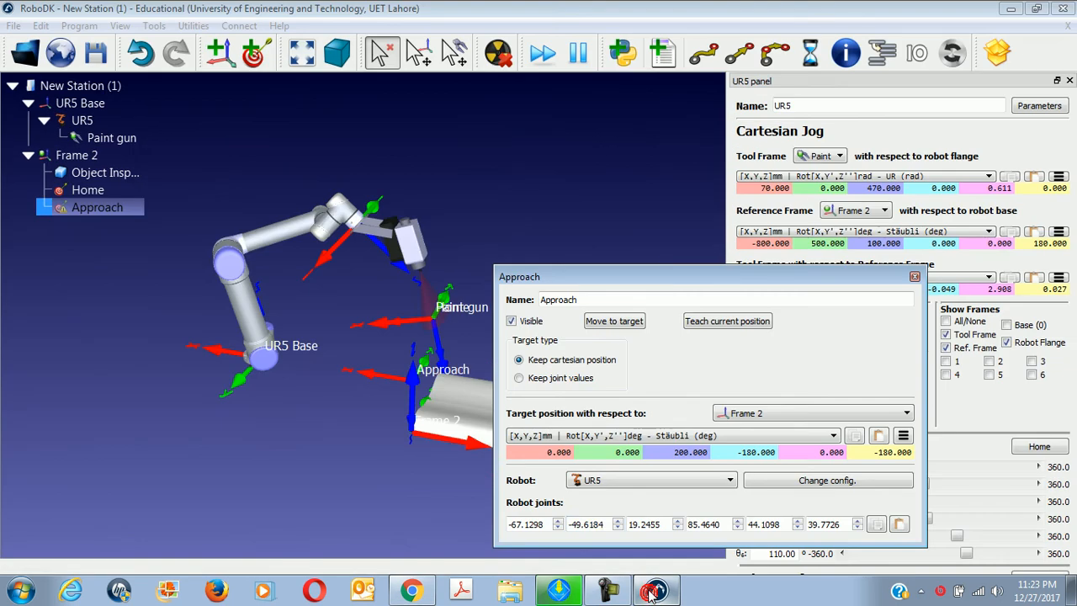
Close the Approach target's options and delete the Approach target from Frame 2
{"action": "left_click", "coordinate": [913, 277]}
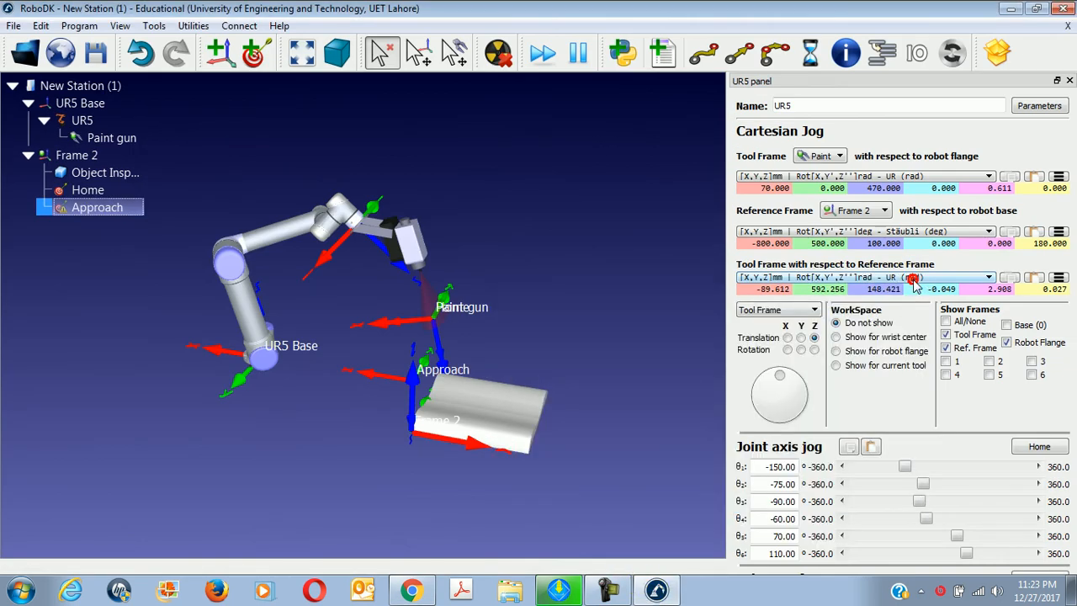
{"action": "right_click", "coordinate": [95, 208]}
{"action": "left_click", "coordinate": [135, 541]}
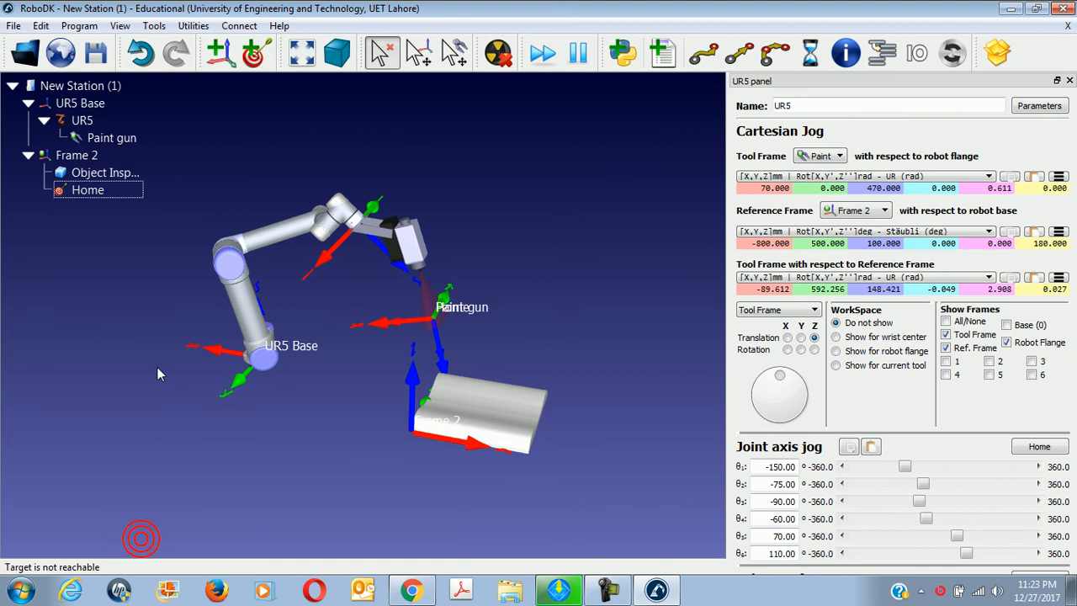
Teach a new target under Frame 2 at the robot's current position and open its options
{"action": "left_click", "coordinate": [79, 25]}
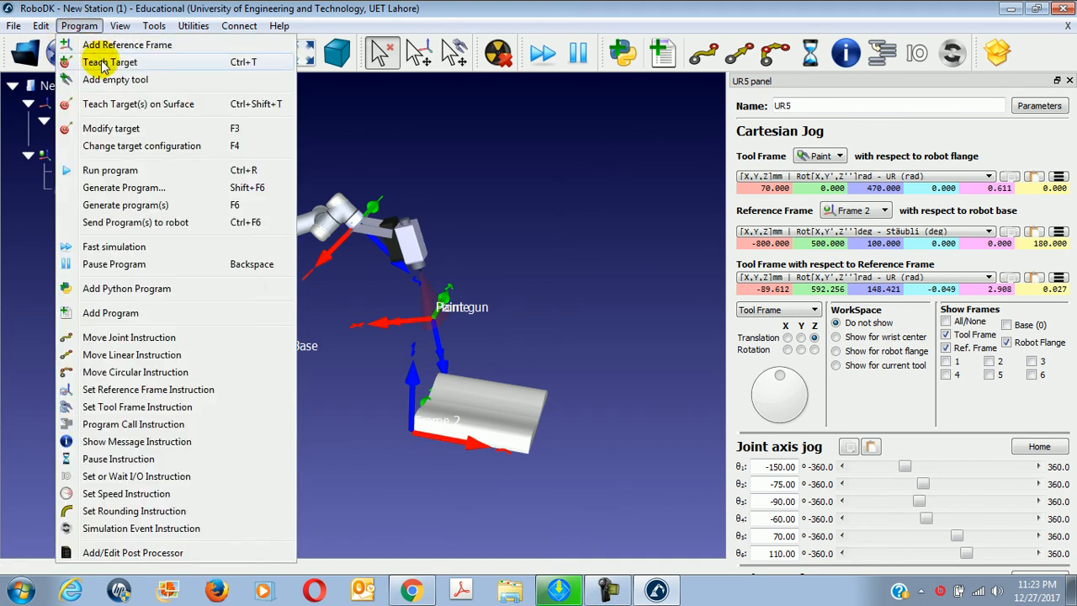
{"action": "left_click", "coordinate": [118, 60]}
{"action": "right_click", "coordinate": [100, 208]}
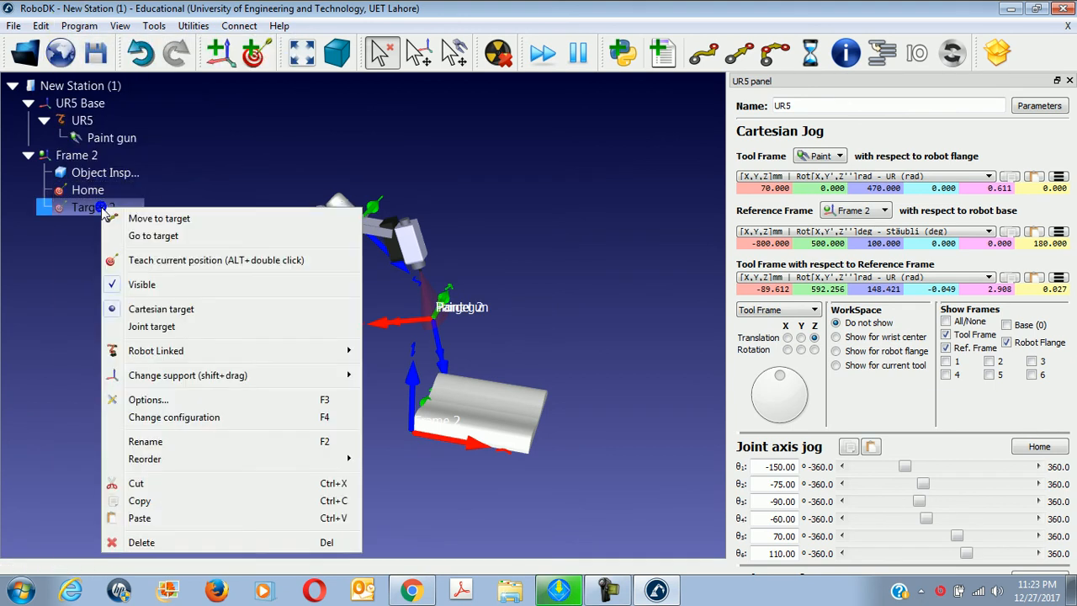
{"action": "left_click", "coordinate": [159, 398]}
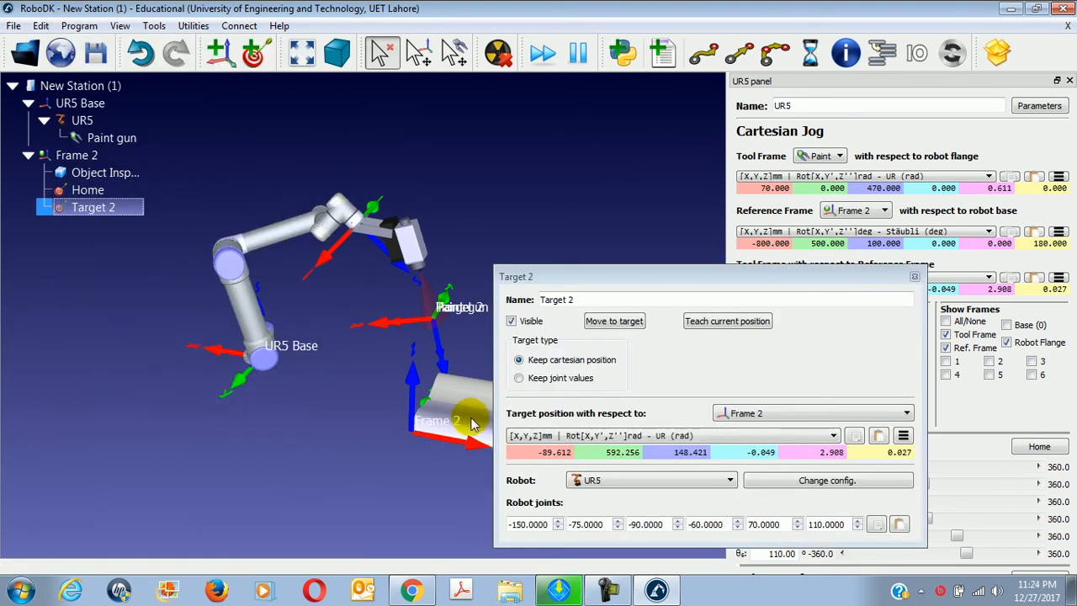
Set the new target's position with respect to Frame 2 to X 0 and Y 0, trying Z 200 before entering Z 170 mm
{"action": "double_click", "coordinate": [554, 453]}
{"action": "type", "text": "0"}
{"action": "key", "text": "Return"}
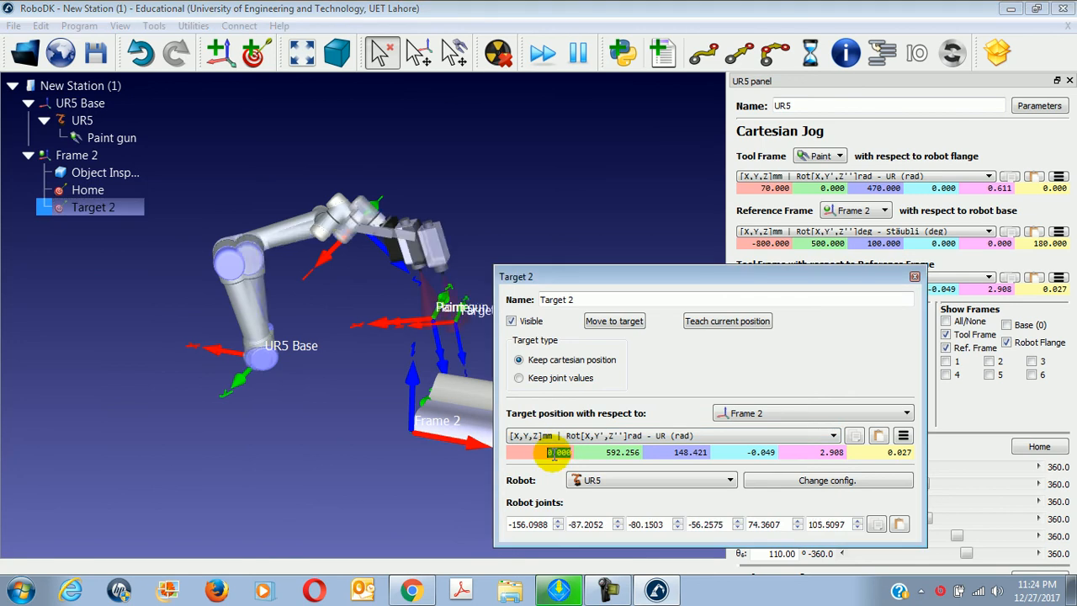
{"action": "double_click", "coordinate": [606, 452]}
{"action": "type", "text": "0"}
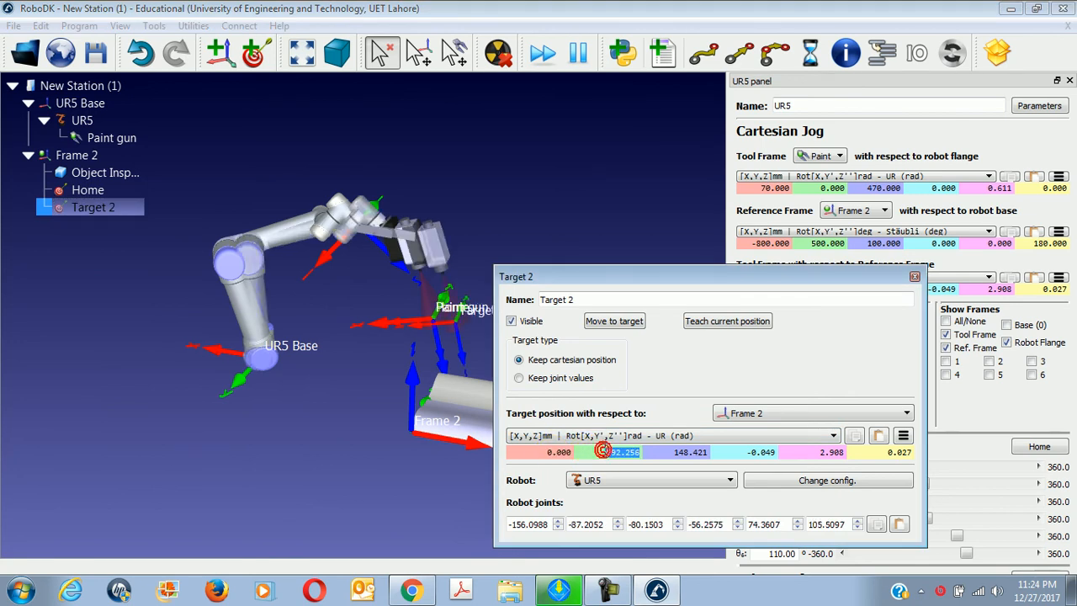
{"action": "key", "text": "Return"}
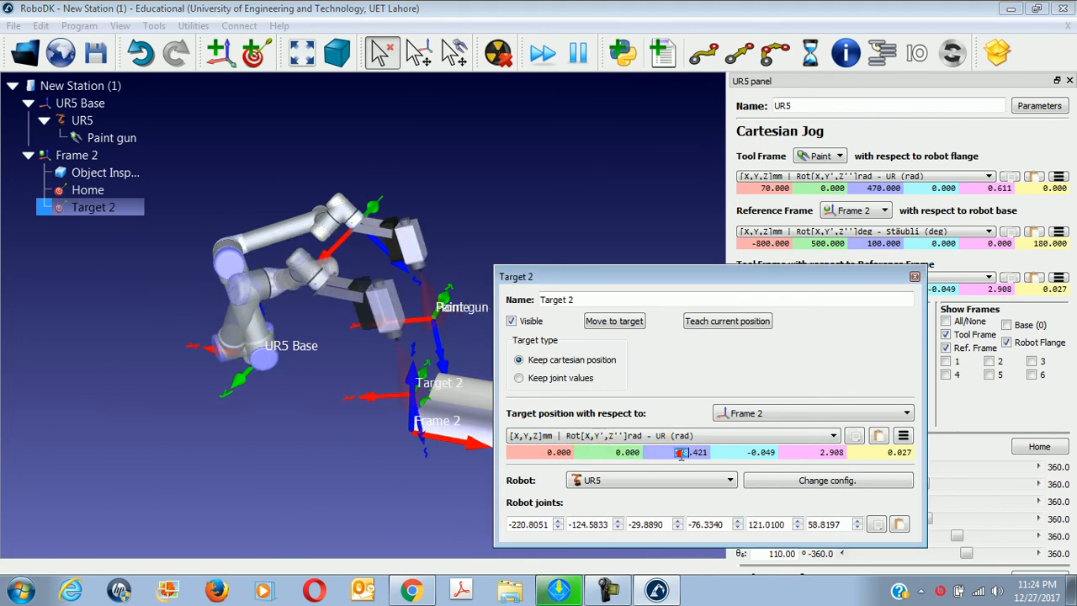
{"action": "double_click", "coordinate": [681, 452]}
{"action": "type", "text": "200"}
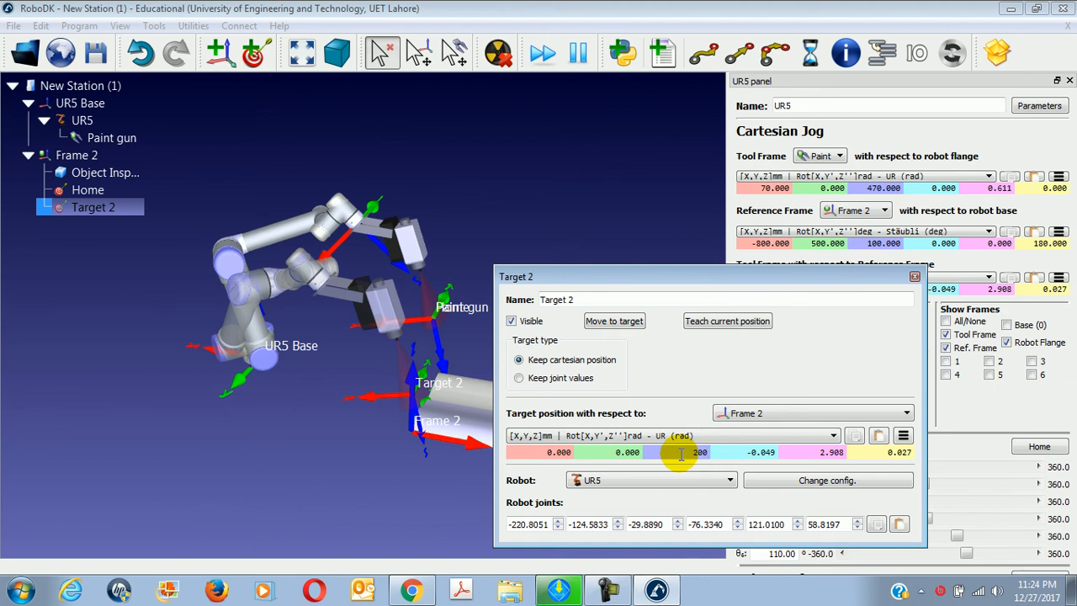
{"action": "key", "text": "Return"}
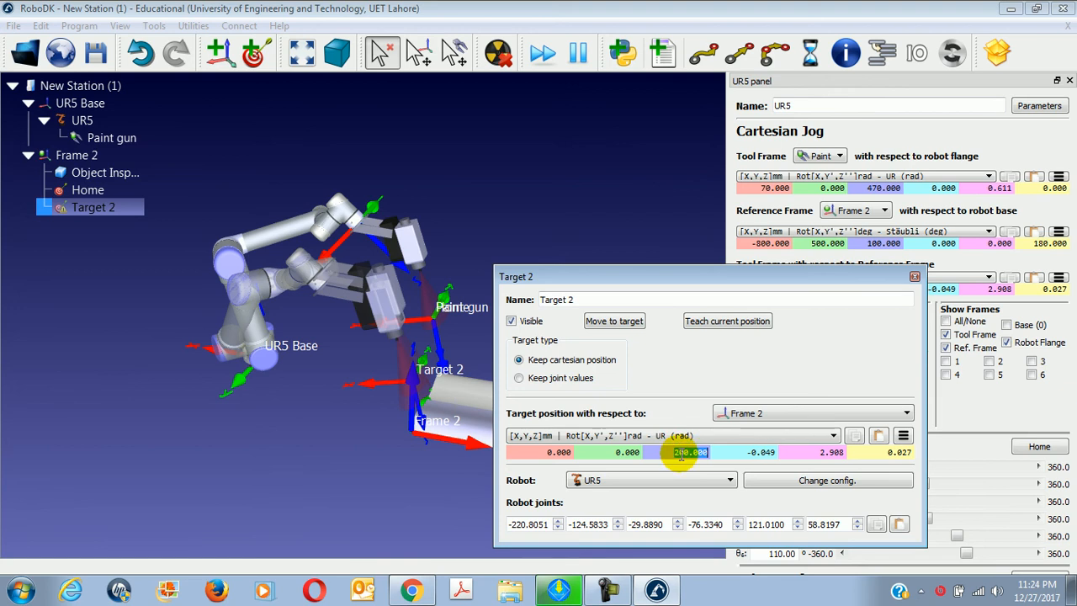
{"action": "type", "text": "170"}
{"action": "key", "text": "Return"}
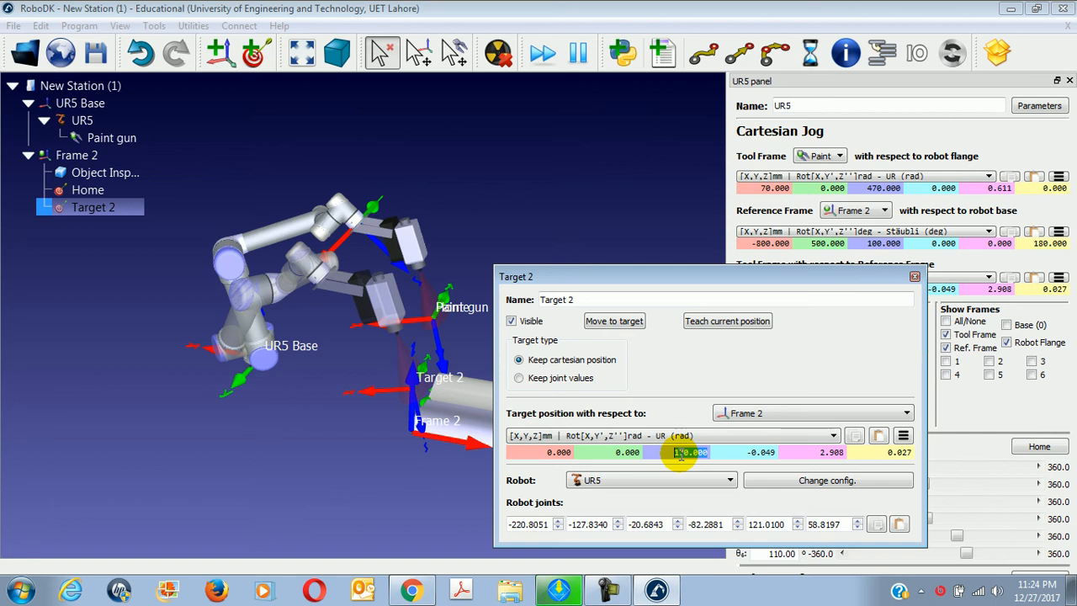
Switch the new target's orientation format to Stäubli (deg) and open its first rotation value for editing
{"action": "double_click", "coordinate": [758, 452]}
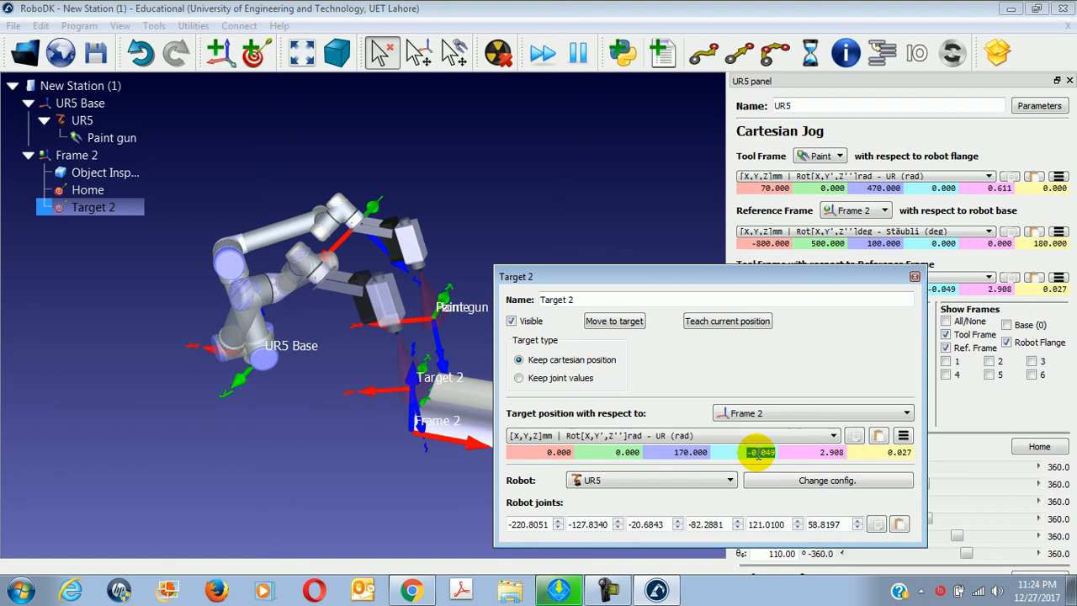
{"action": "left_click", "coordinate": [686, 435]}
{"action": "left_click", "coordinate": [656, 479]}
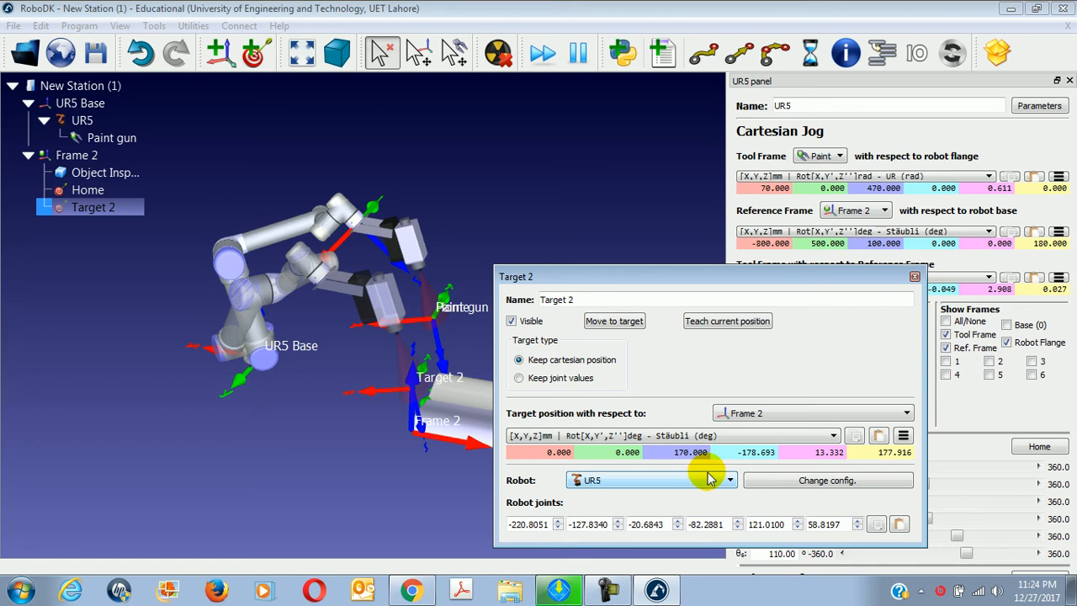
{"action": "double_click", "coordinate": [752, 452]}
{"action": "double_click", "coordinate": [751, 452]}
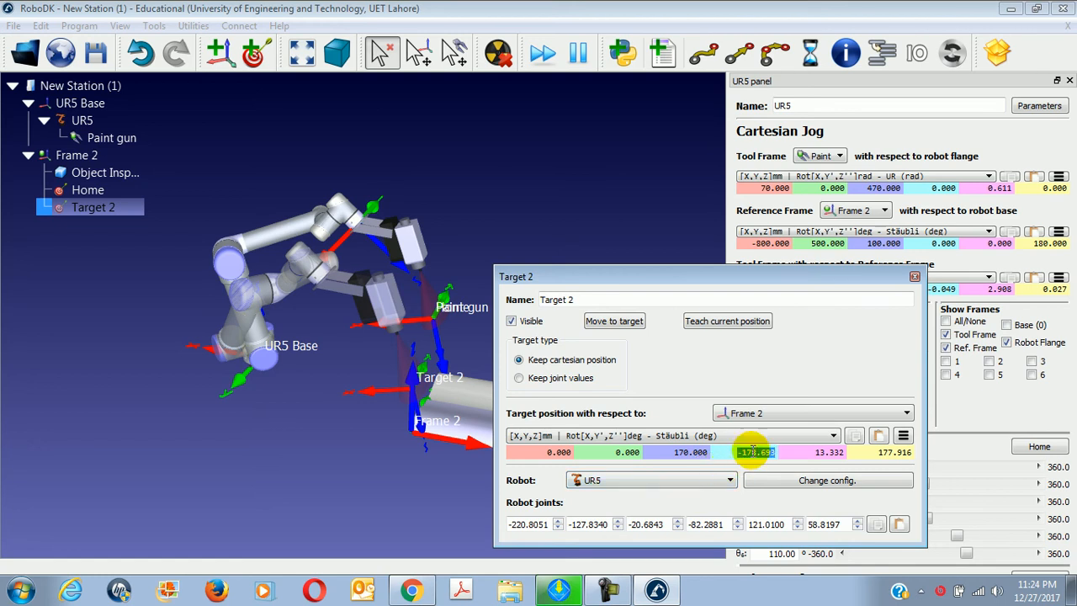
Set Target 2's X rotation to -180 degrees and its Y' rotation to 0, comparing with the guide's example in Chrome
{"action": "type", "text": "-180"}
{"action": "key", "text": "Return"}
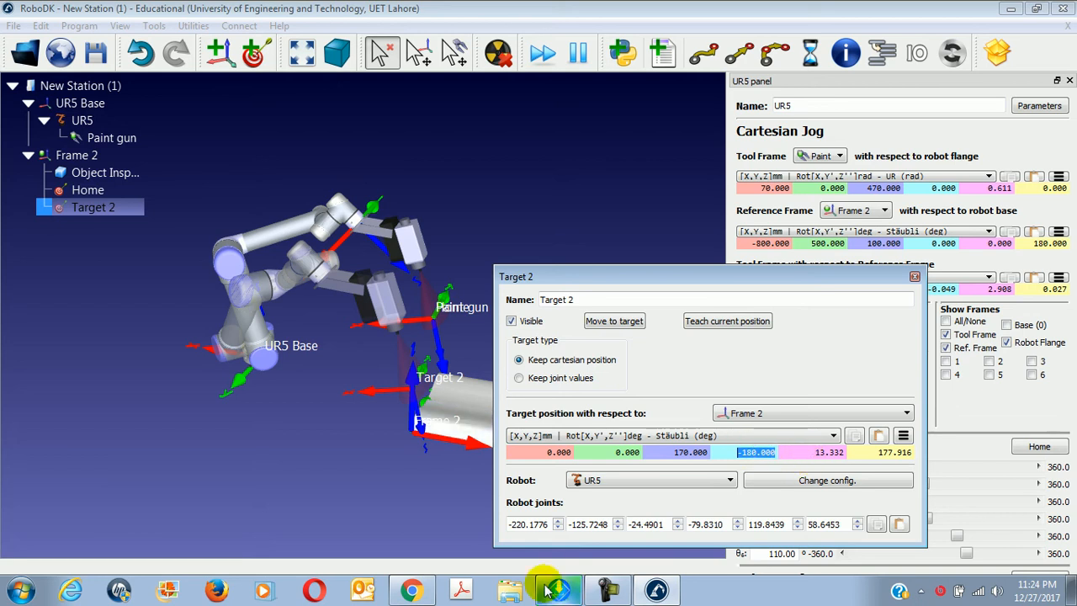
{"action": "left_click", "coordinate": [414, 592]}
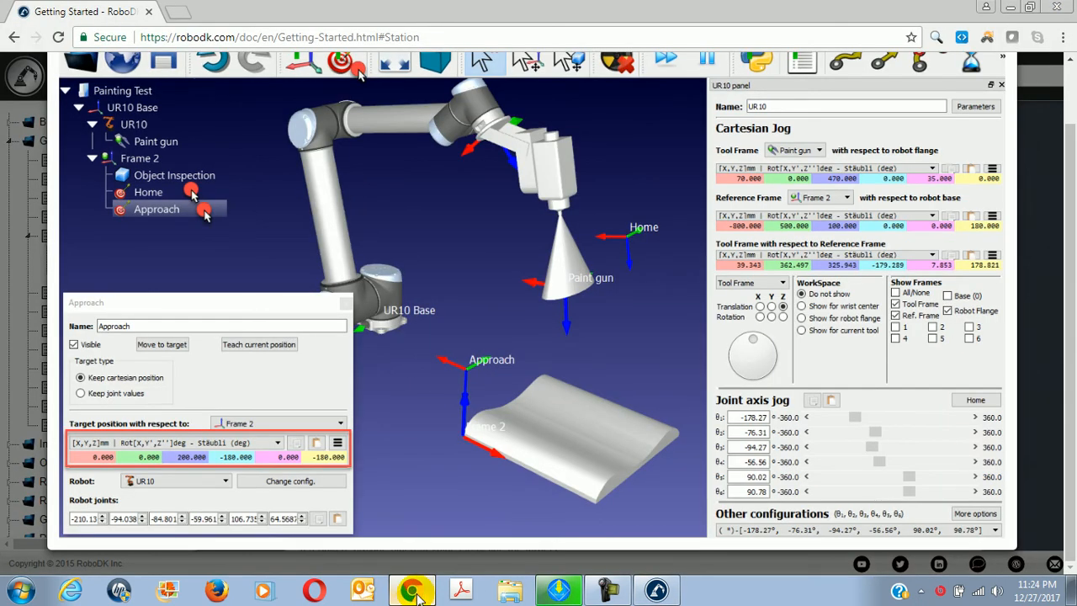
{"action": "left_click", "coordinate": [414, 592]}
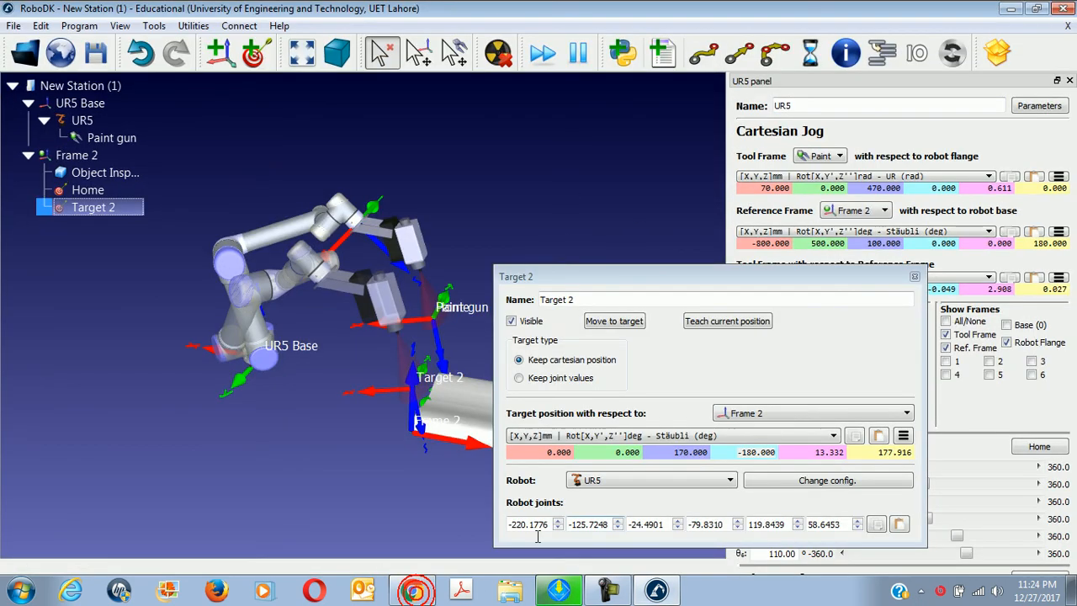
{"action": "double_click", "coordinate": [805, 452]}
{"action": "type", "text": "0"}
{"action": "key", "text": "Return"}
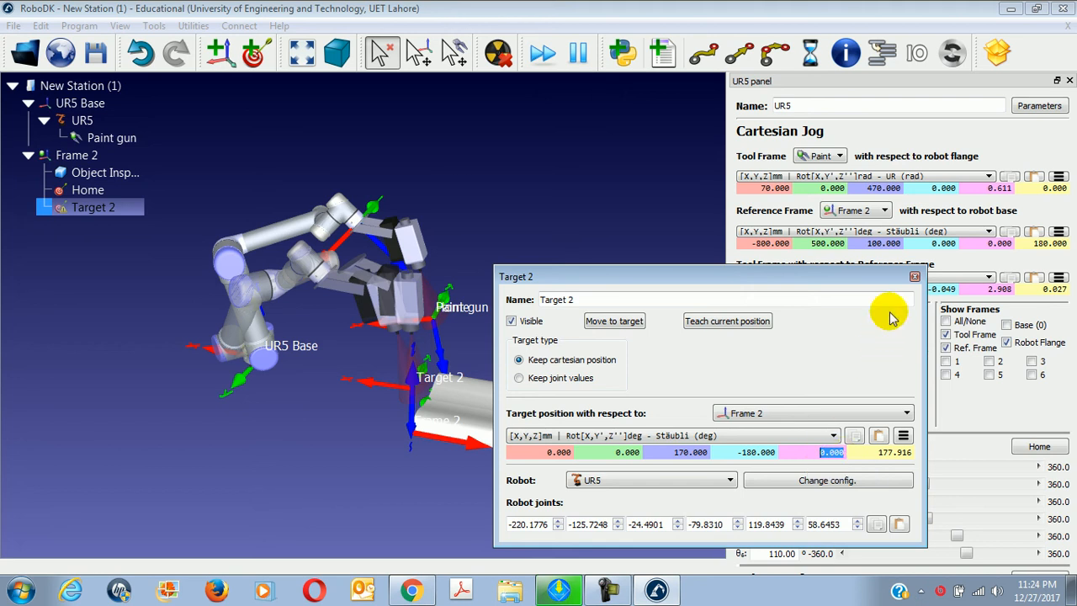
{"action": "left_click", "coordinate": [916, 282]}
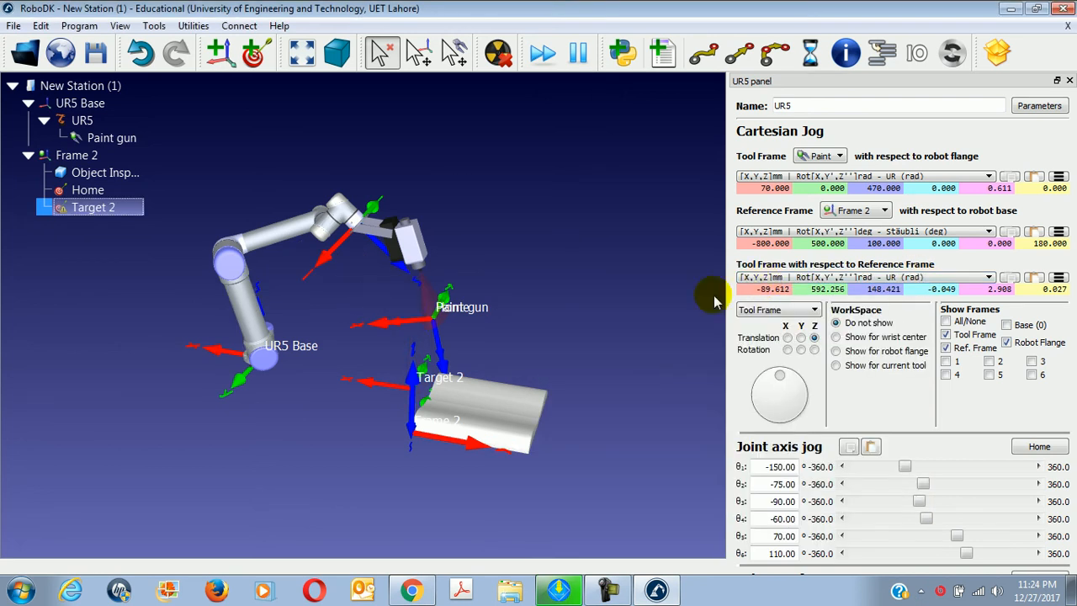
Set Target 2's Z coordinate to 200 mm in the Stäubli (deg) format and try to move the robot to it
{"action": "scroll", "coordinate": [445, 326], "scroll_direction": "up", "scroll_amount": 3}
{"action": "scroll", "coordinate": [446, 326], "scroll_direction": "down", "scroll_amount": 5}
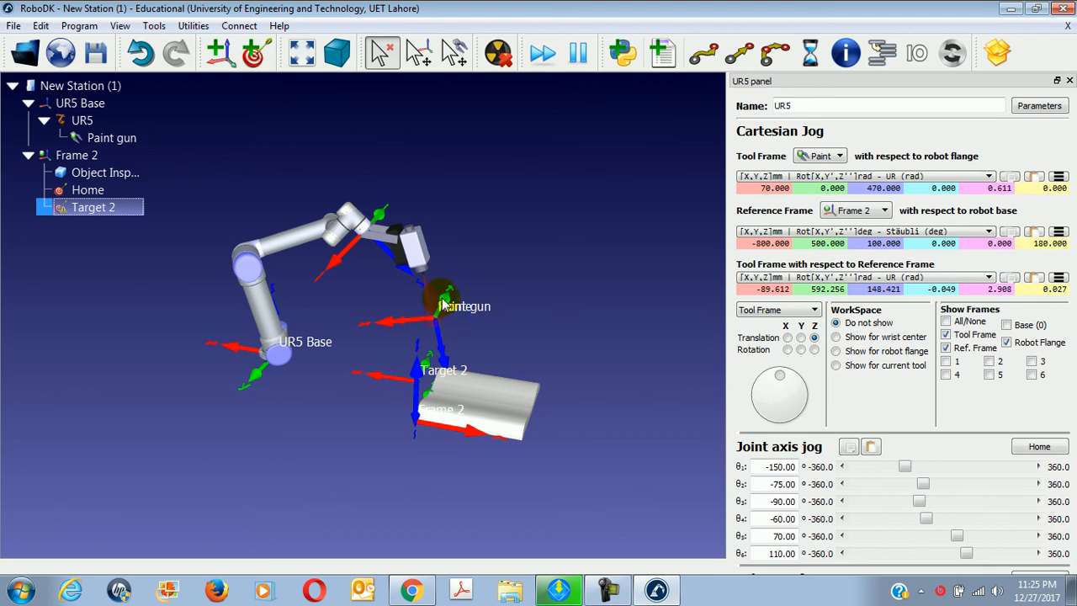
{"action": "right_click", "coordinate": [99, 212]}
{"action": "left_click", "coordinate": [165, 404]}
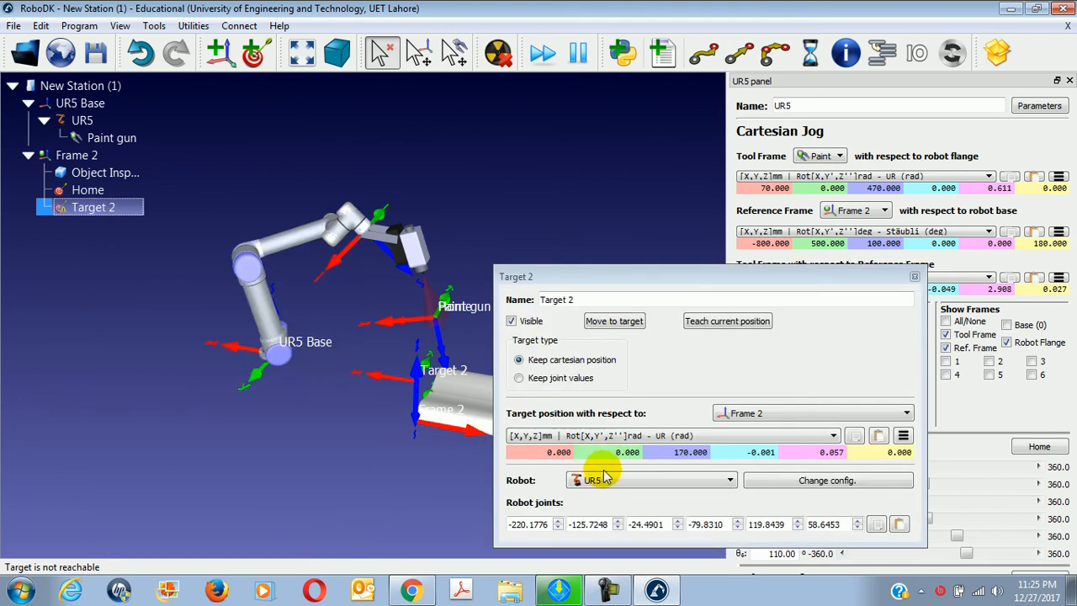
{"action": "left_click", "coordinate": [630, 435]}
{"action": "left_click", "coordinate": [580, 480]}
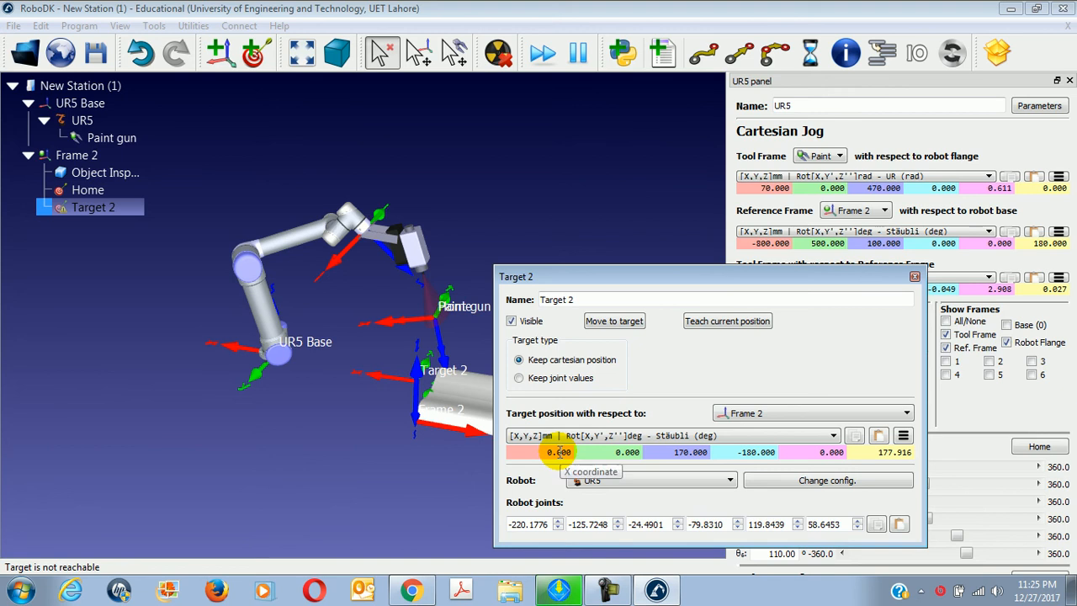
{"action": "double_click", "coordinate": [688, 451]}
{"action": "double_click", "coordinate": [672, 451]}
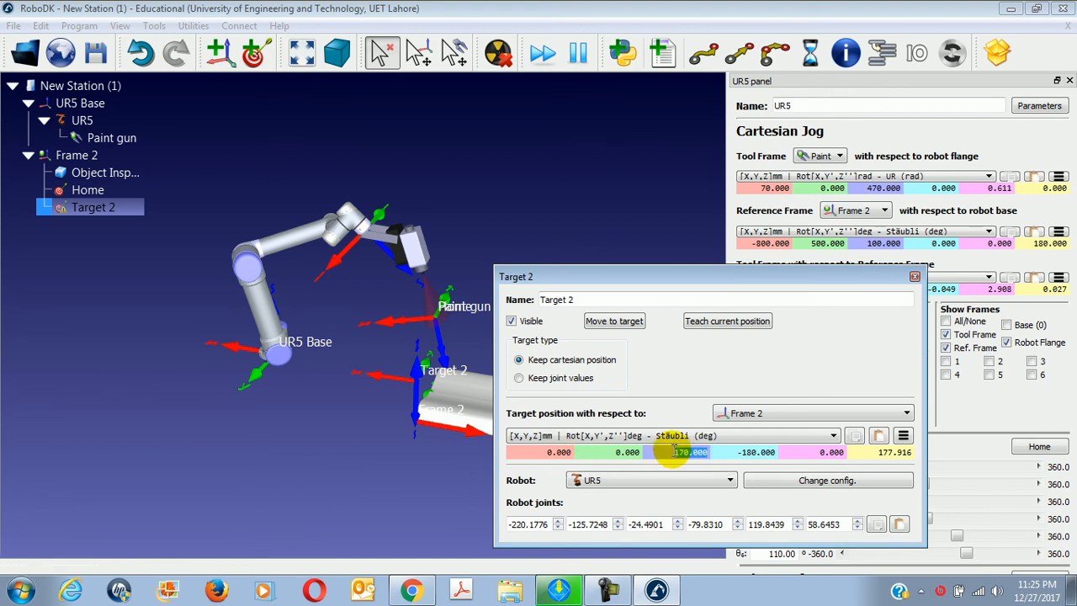
{"action": "type", "text": "200"}
{"action": "key", "text": "Return"}
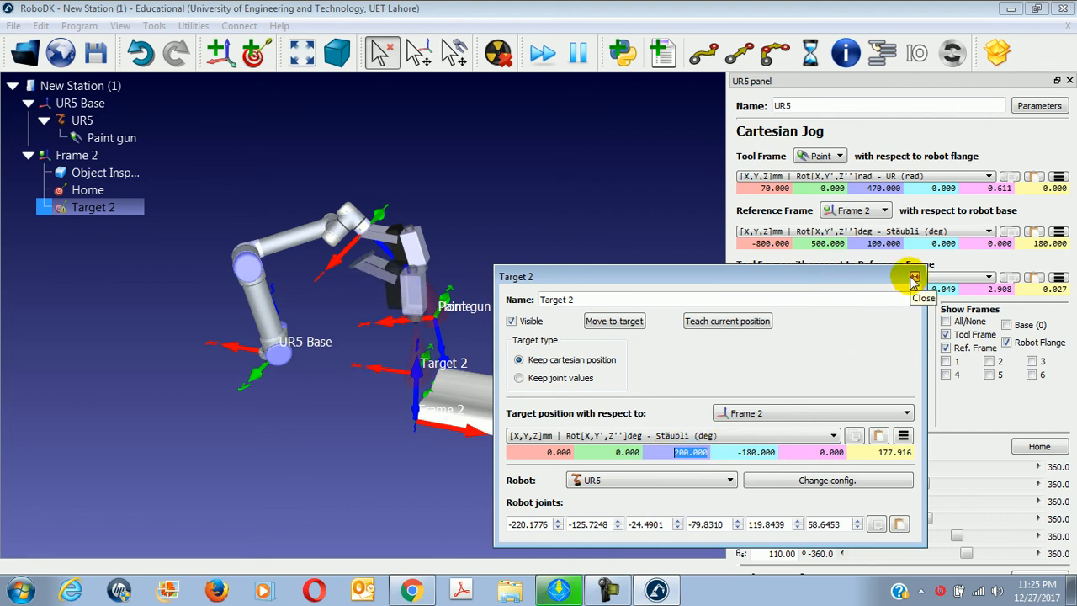
{"action": "left_click", "coordinate": [616, 321]}
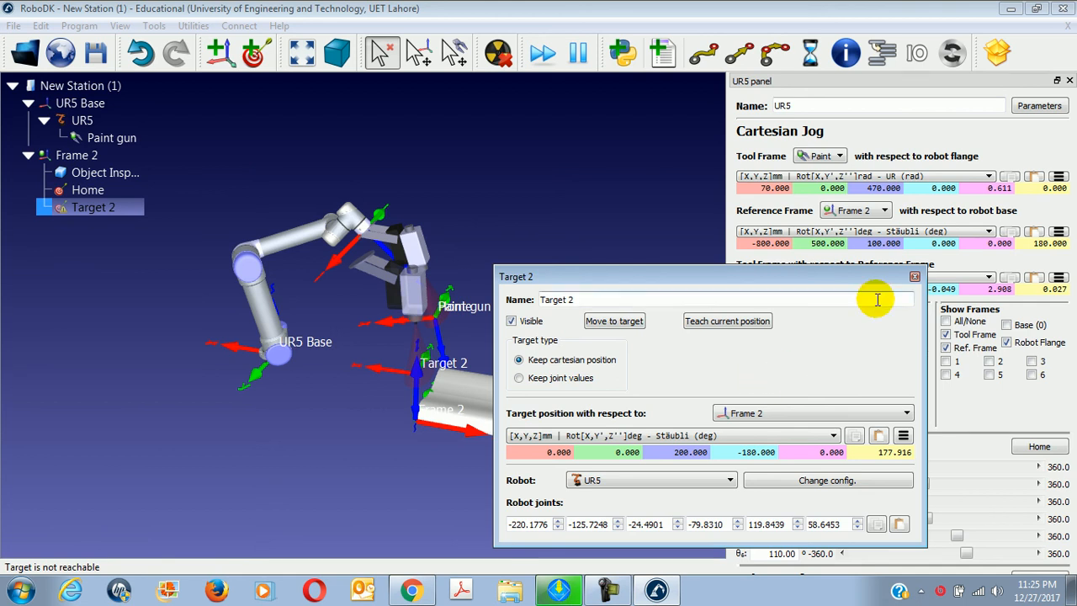
{"action": "left_click", "coordinate": [915, 277]}
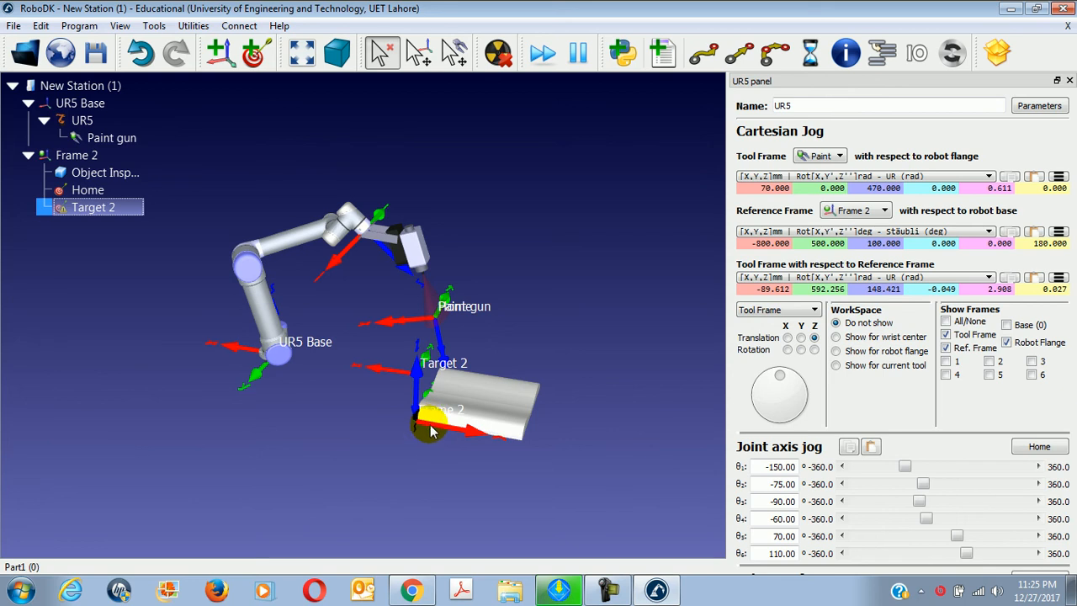
Move Frame 2 freehand to about X -632 mm and Z 85 mm relative to the robot base
{"action": "left_click_drag", "start_coordinate": [430, 430], "coordinate": [387, 421], "text": "alt"}
{"action": "right_click_drag", "start_coordinate": [418, 464], "coordinate": [524, 495]}
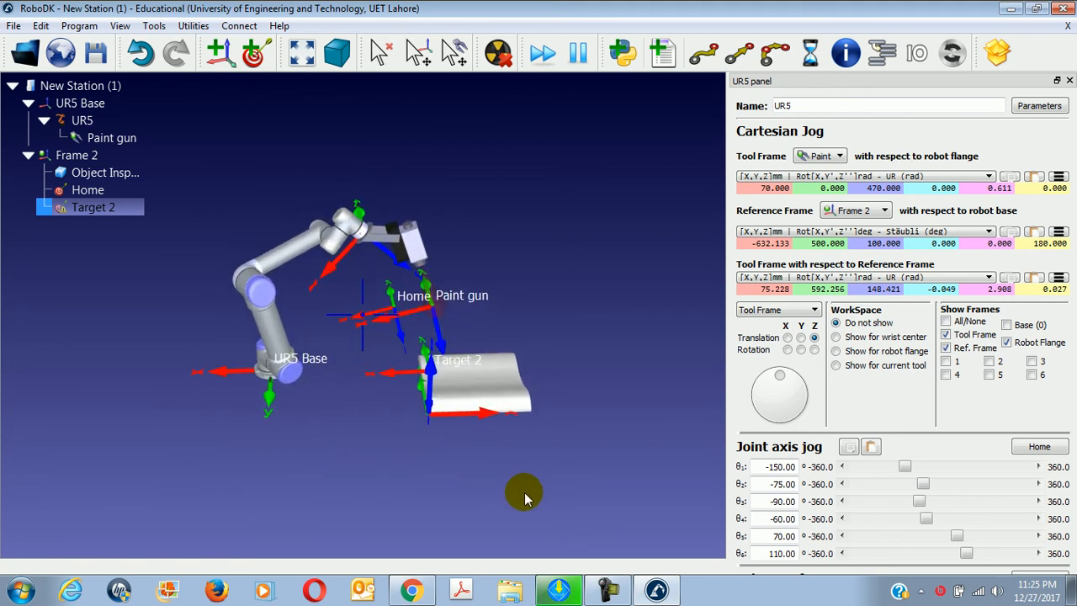
{"action": "key", "text": "alt"}
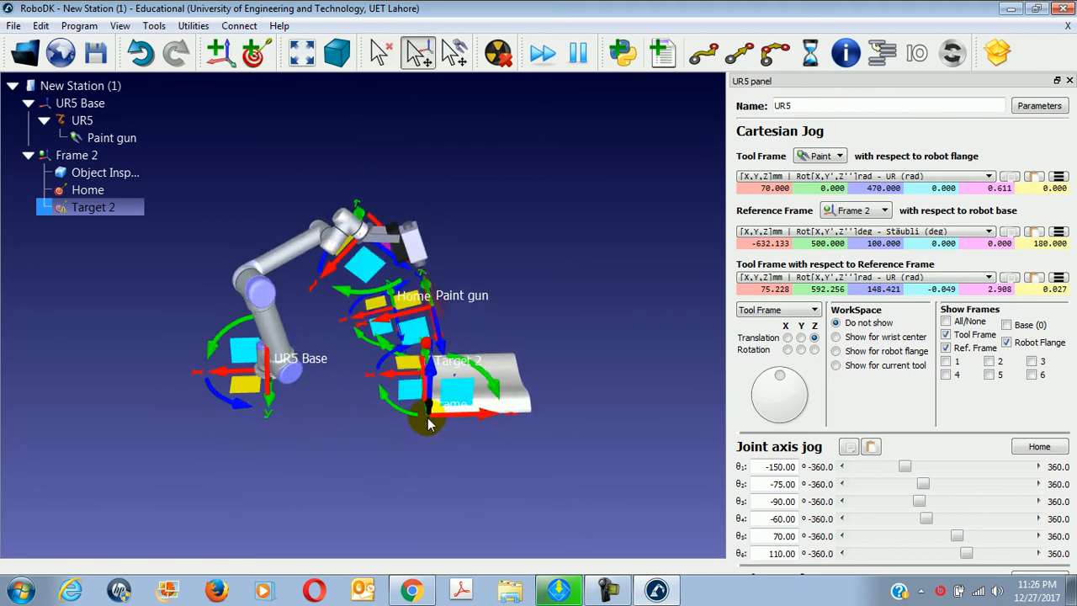
{"action": "mouse_move", "coordinate": [429, 425]}
{"action": "left_mouse_down", "text": "alt"}
{"action": "mouse_move", "coordinate": [430, 405]}
{"action": "mouse_move", "coordinate": [430, 423]}
{"action": "left_mouse_up", "text": "alt"}
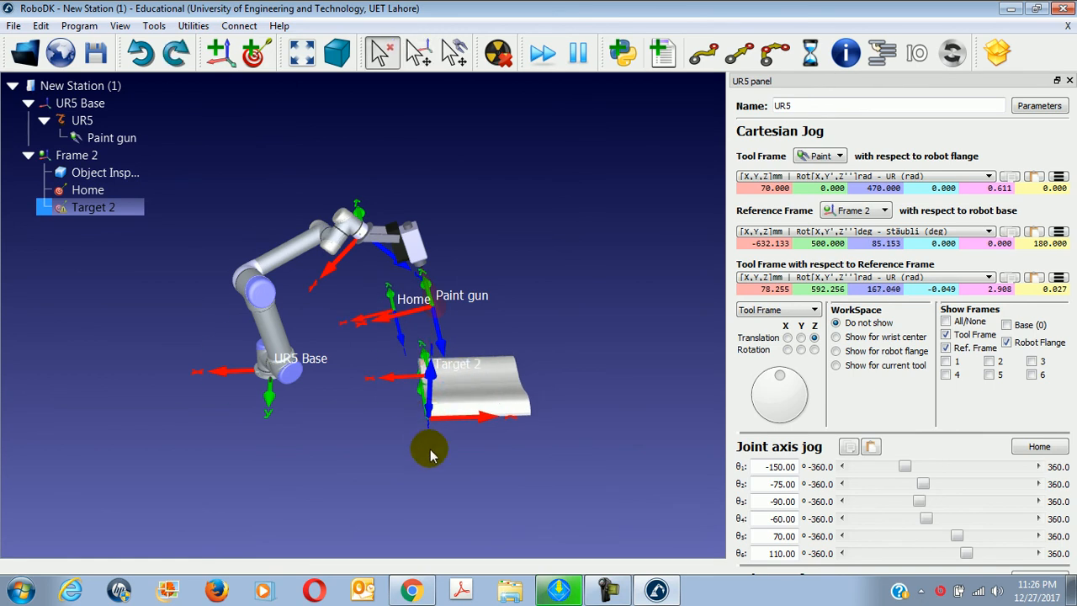
Move Frame 2 freehand to about Y 373 mm and X -569 mm relative to the robot base
{"action": "left_click_drag", "start_coordinate": [502, 456], "coordinate": [319, 471]}
{"action": "key", "text": "alt"}
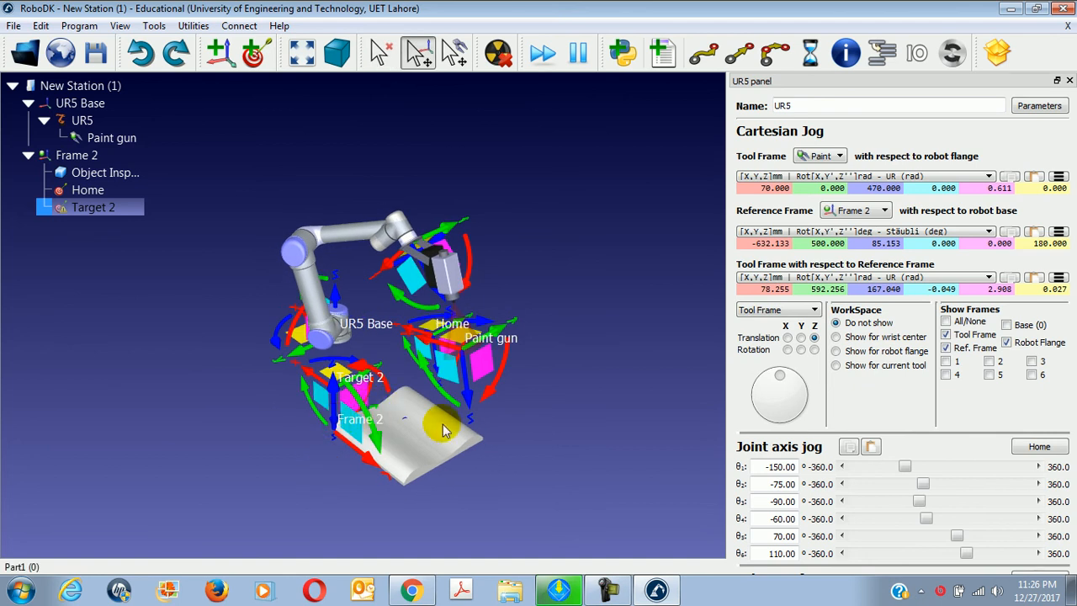
{"action": "left_click_drag", "start_coordinate": [502, 477], "coordinate": [393, 468]}
{"action": "key", "text": "alt"}
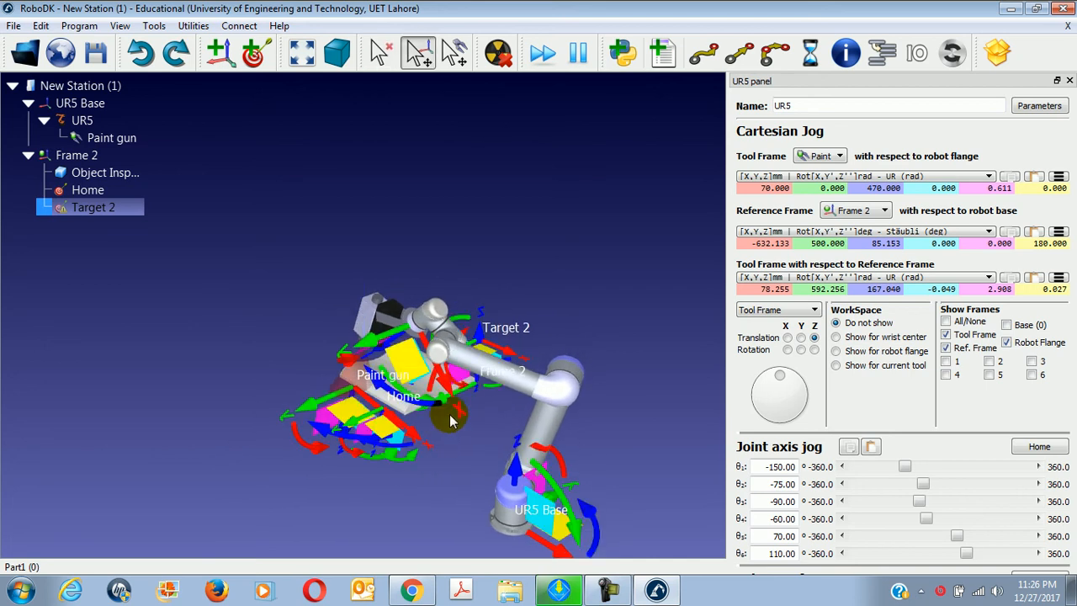
{"action": "left_click_drag", "start_coordinate": [454, 409], "coordinate": [436, 405], "text": "alt"}
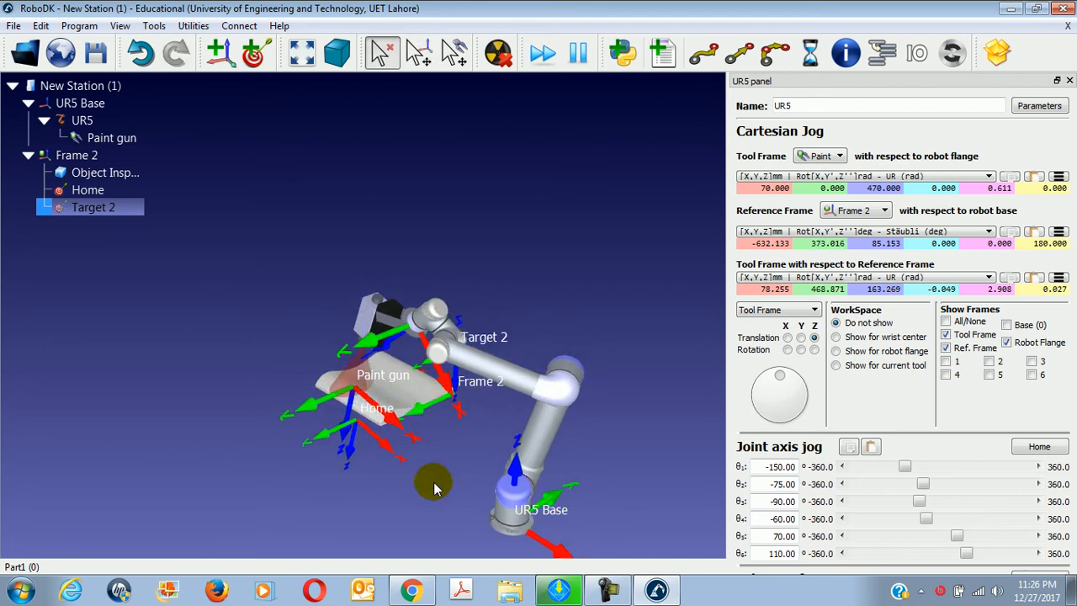
{"action": "left_click_drag", "start_coordinate": [422, 497], "coordinate": [378, 532]}
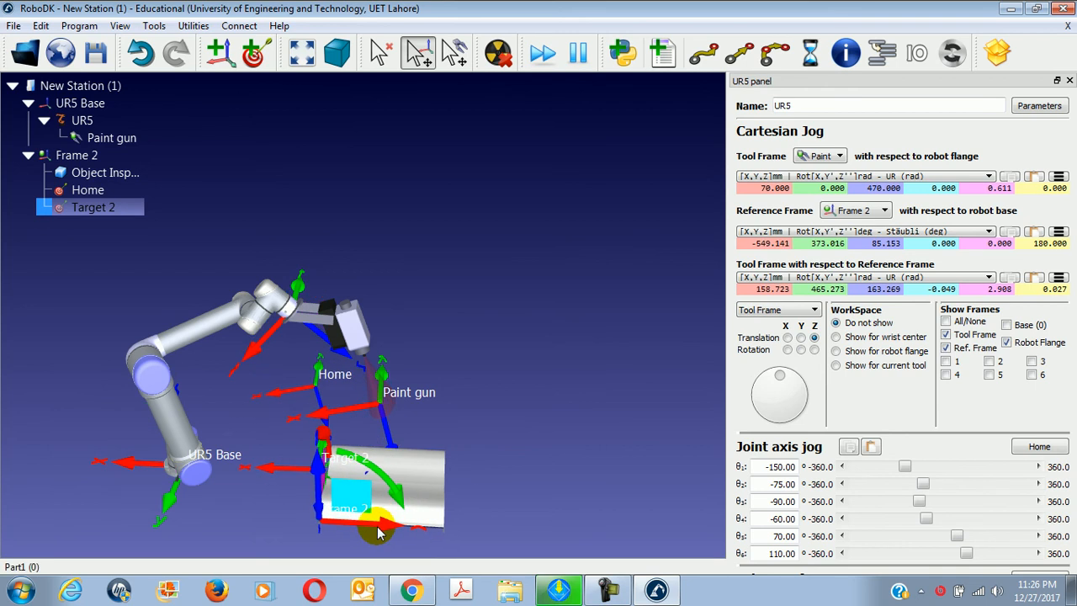
{"action": "left_click_drag", "start_coordinate": [377, 531], "coordinate": [384, 533], "text": "alt"}
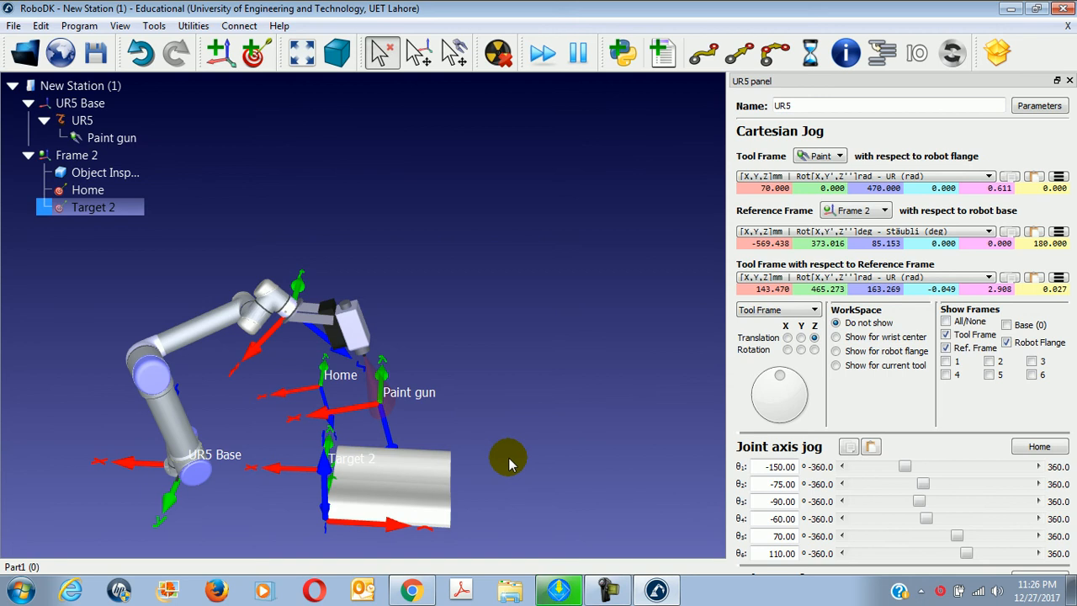
Move the robot to Target 2 and teach the target its current position
{"action": "scroll", "coordinate": [493, 467], "scroll_direction": "down", "scroll_amount": 2}
{"action": "scroll", "coordinate": [499, 476], "scroll_direction": "up", "scroll_amount": 1}
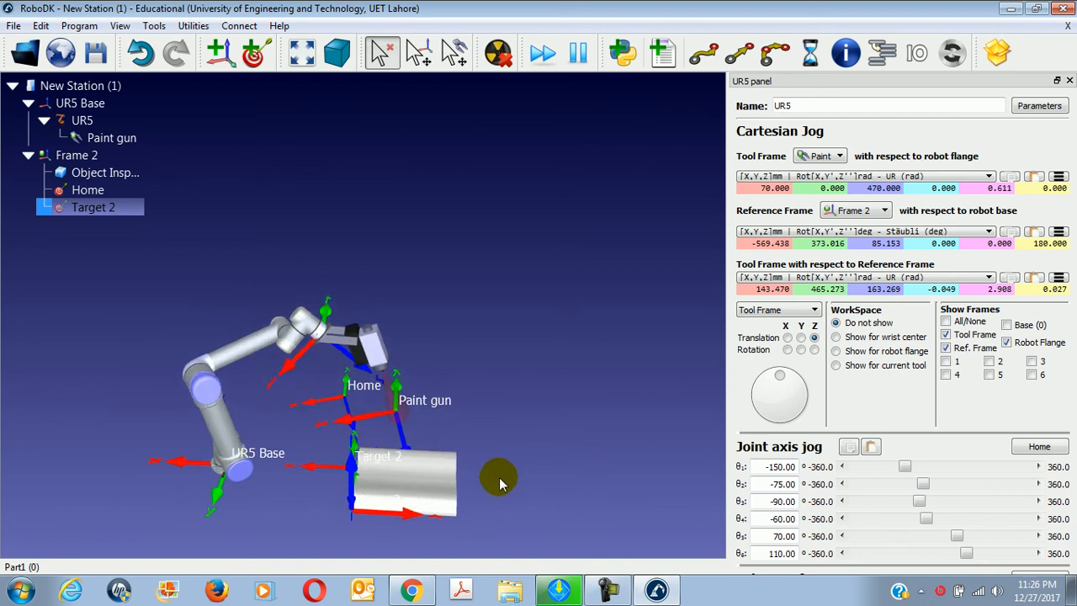
{"action": "right_click_drag", "start_coordinate": [498, 477], "coordinate": [567, 427]}
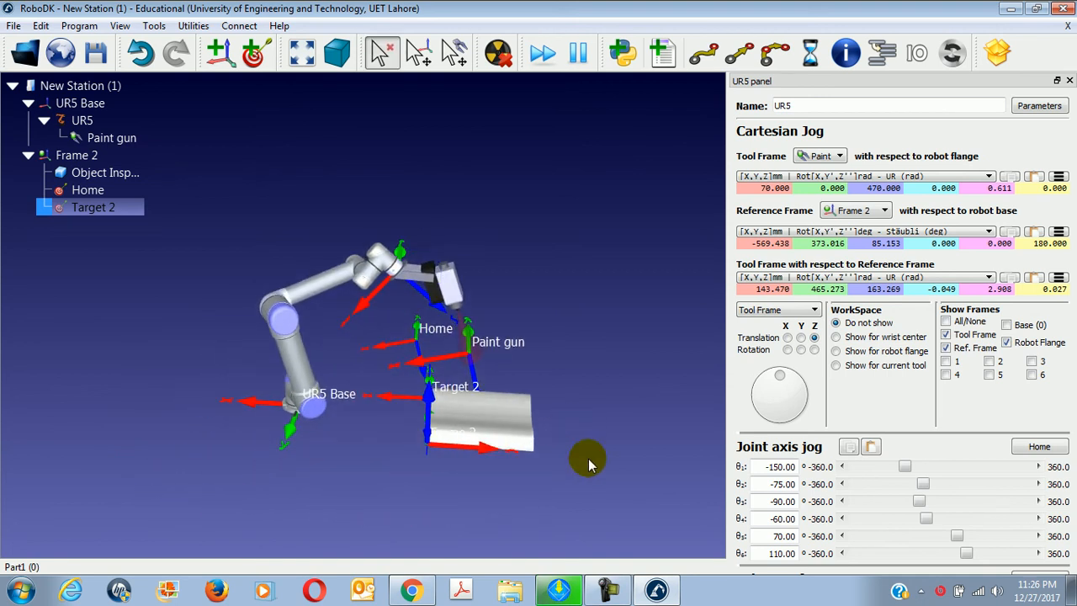
{"action": "double_click", "coordinate": [109, 213]}
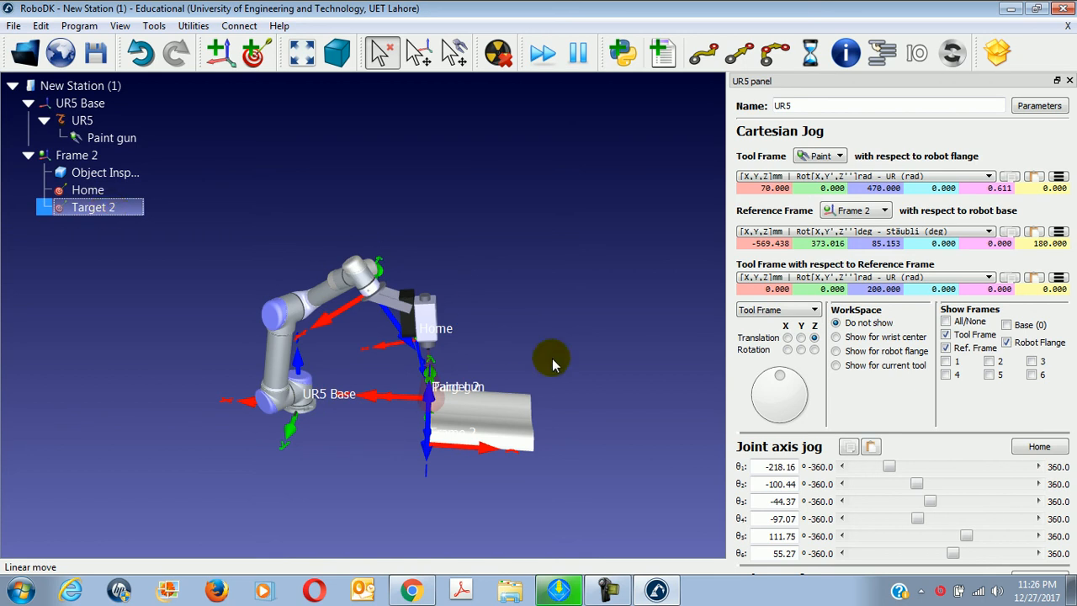
{"action": "left_click_drag", "start_coordinate": [550, 360], "coordinate": [593, 380]}
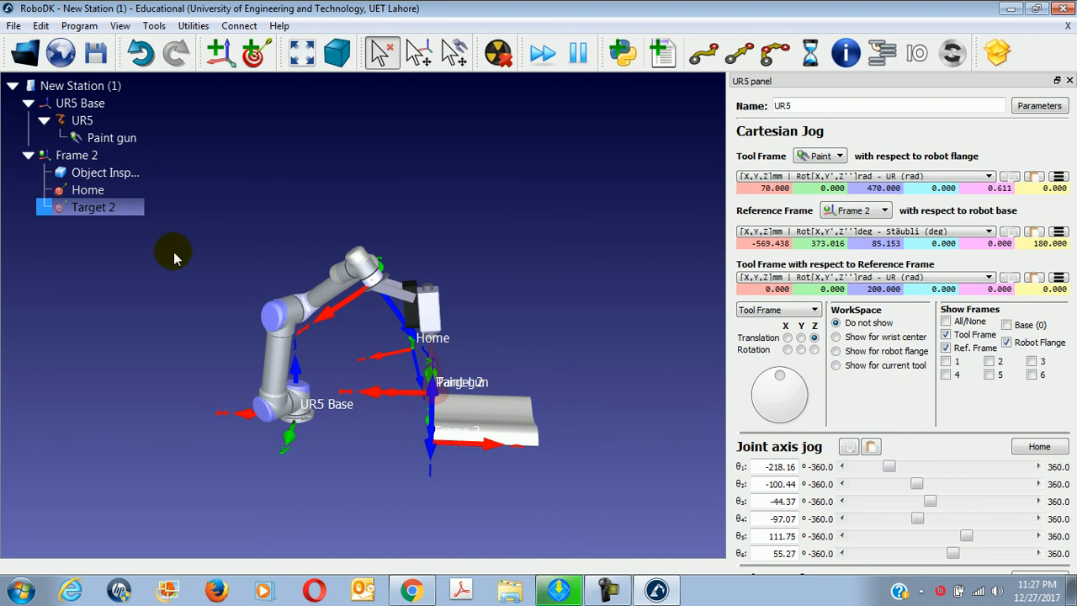
{"action": "right_click", "coordinate": [106, 208]}
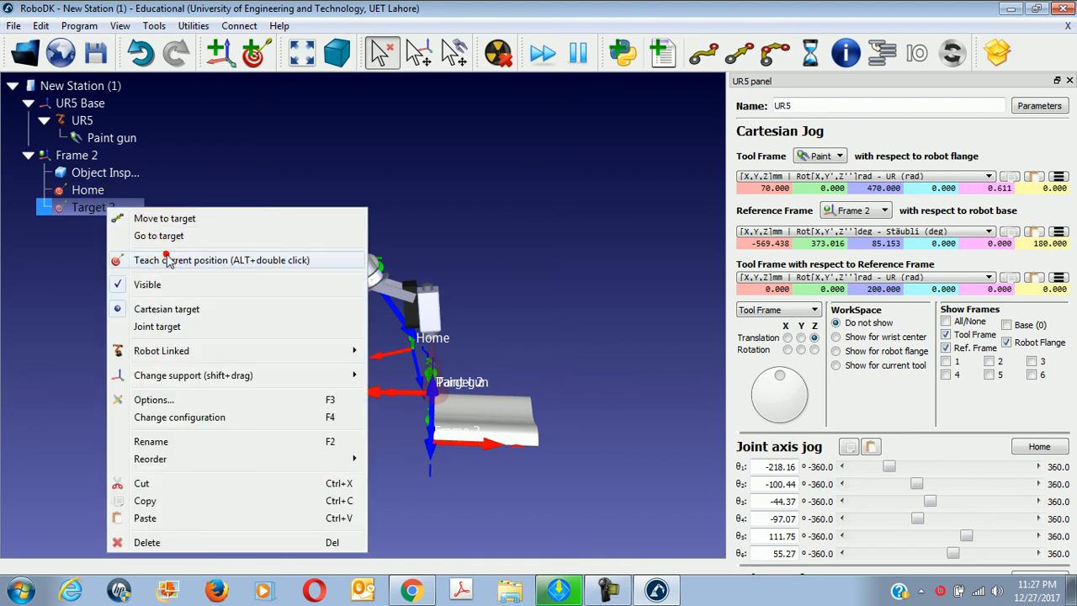
{"action": "left_click", "coordinate": [169, 260]}
Consult the "Add an Approach Program" section of the online guide in Chrome and add a new empty program in RoboDK
{"action": "left_click", "coordinate": [417, 598]}
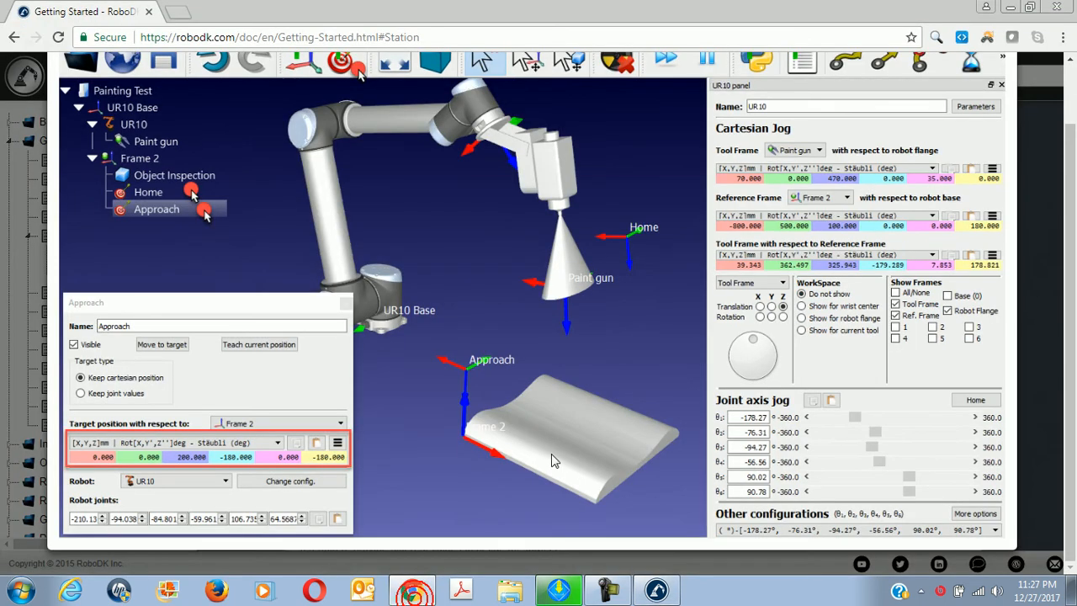
{"action": "left_click", "coordinate": [638, 301]}
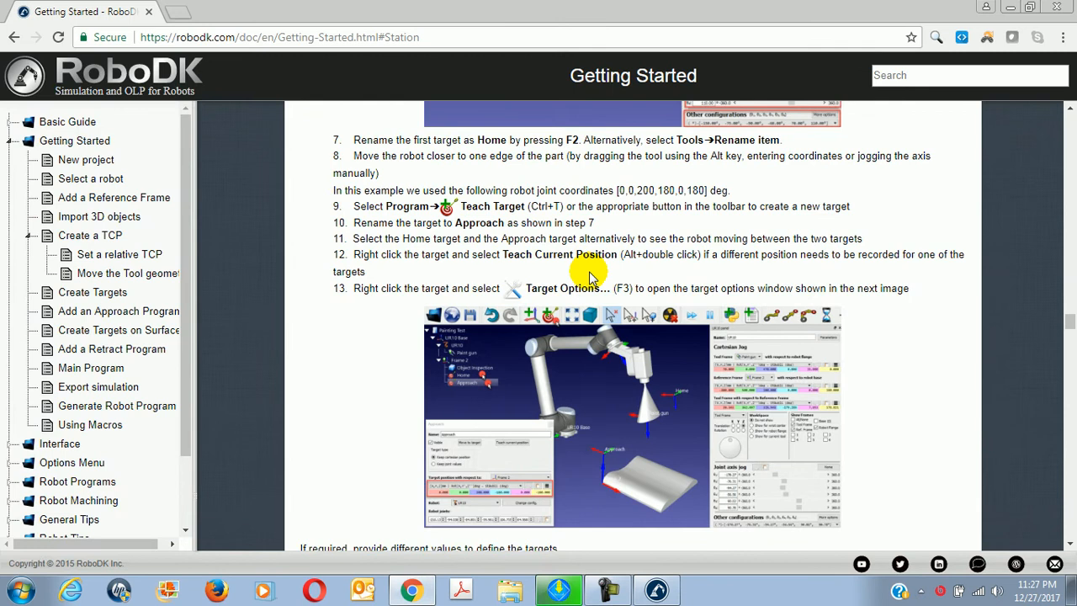
{"action": "scroll", "coordinate": [588, 276], "scroll_direction": "down", "scroll_amount": 5}
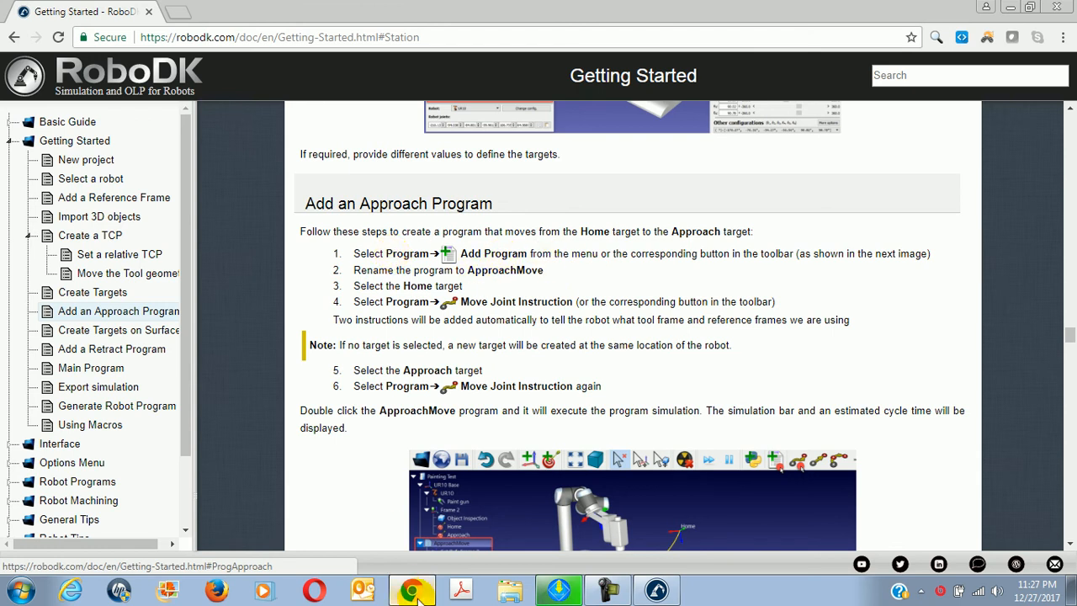
{"action": "left_click", "coordinate": [656, 588]}
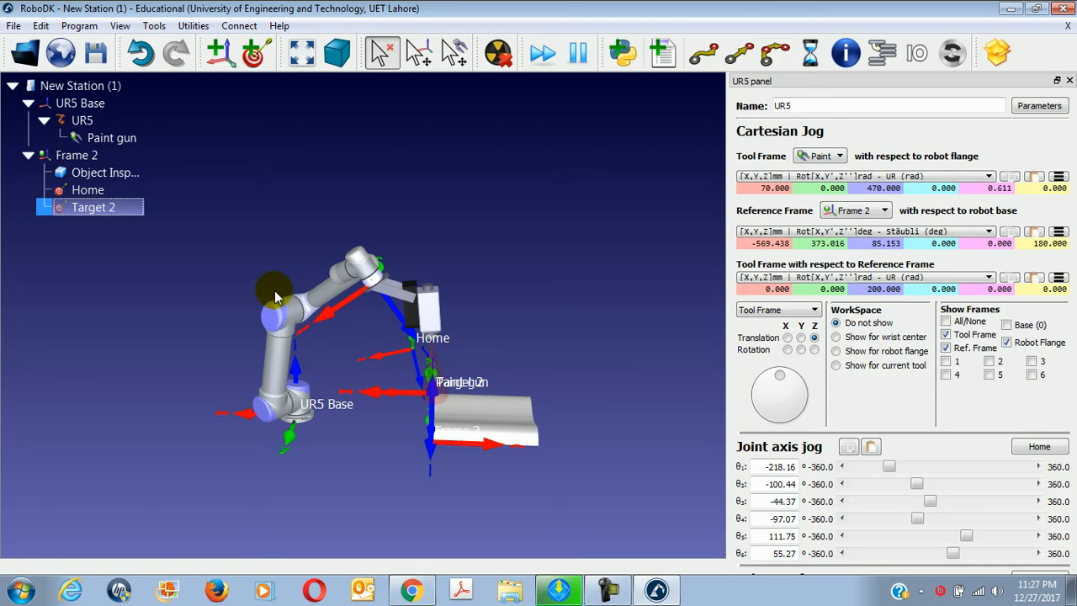
{"action": "left_click", "coordinate": [80, 26]}
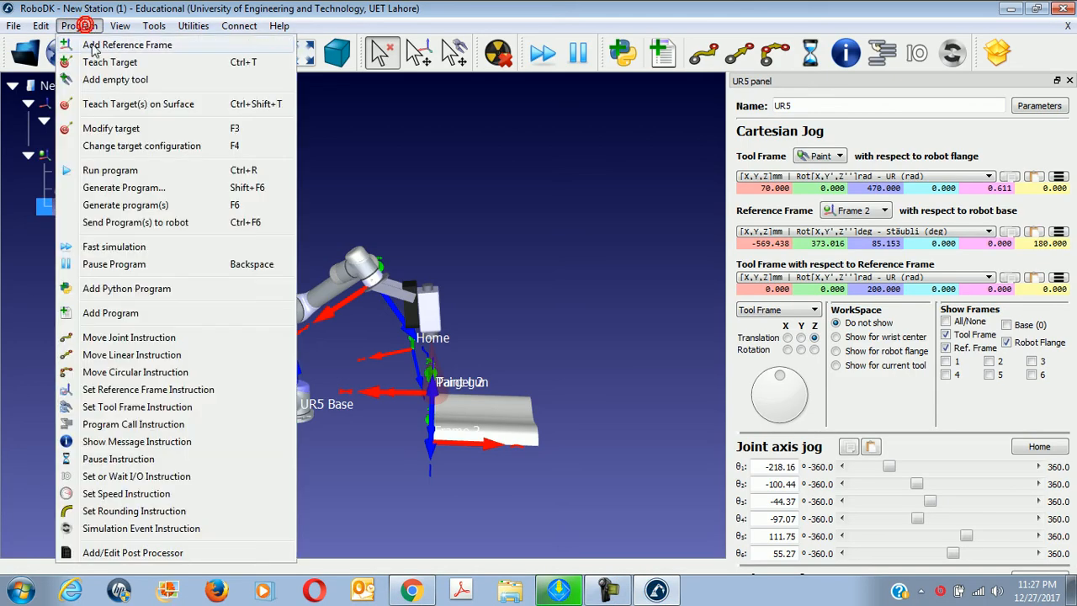
{"action": "left_click", "coordinate": [105, 312]}
Rename the new program as ApproachMove, checking the name against the online guide
{"action": "right_click", "coordinate": [77, 225]}
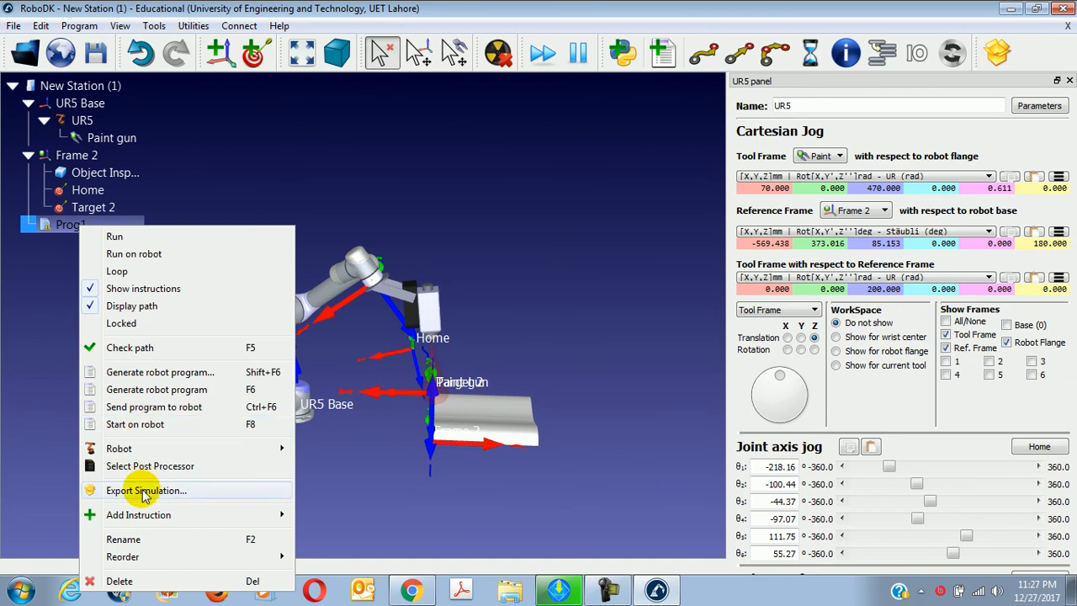
{"action": "left_click", "coordinate": [133, 538]}
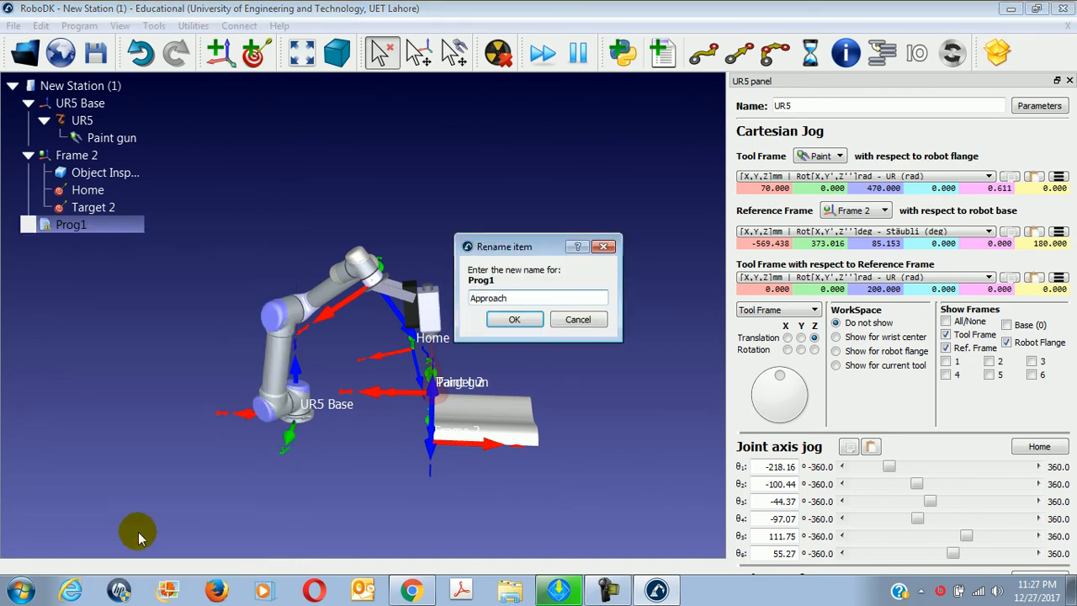
{"action": "left_click", "coordinate": [420, 593]}
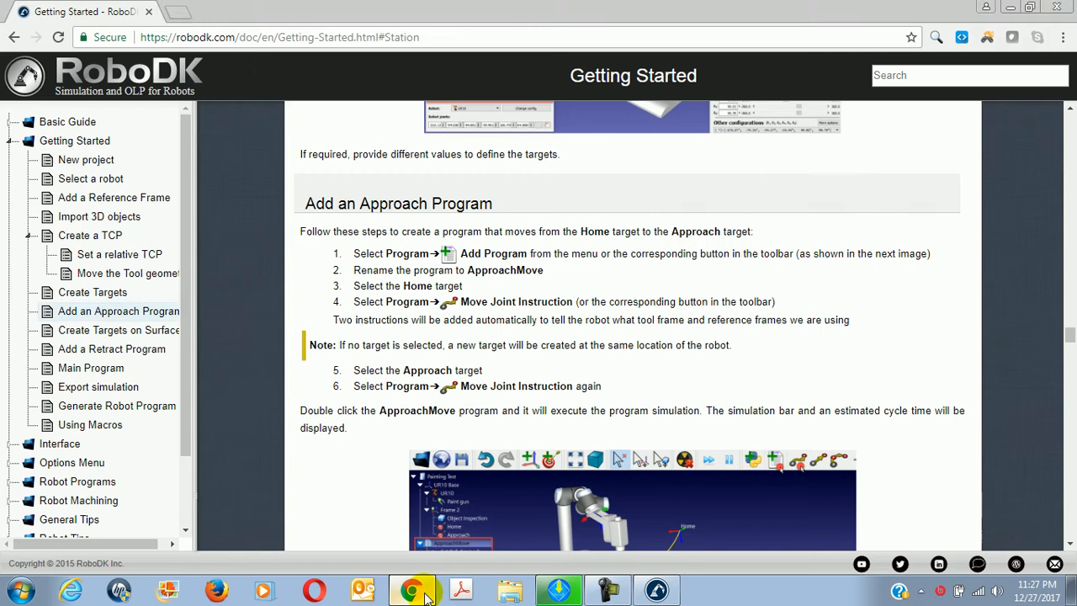
{"action": "left_click", "coordinate": [425, 595]}
{"action": "type", "text": "Mo"}
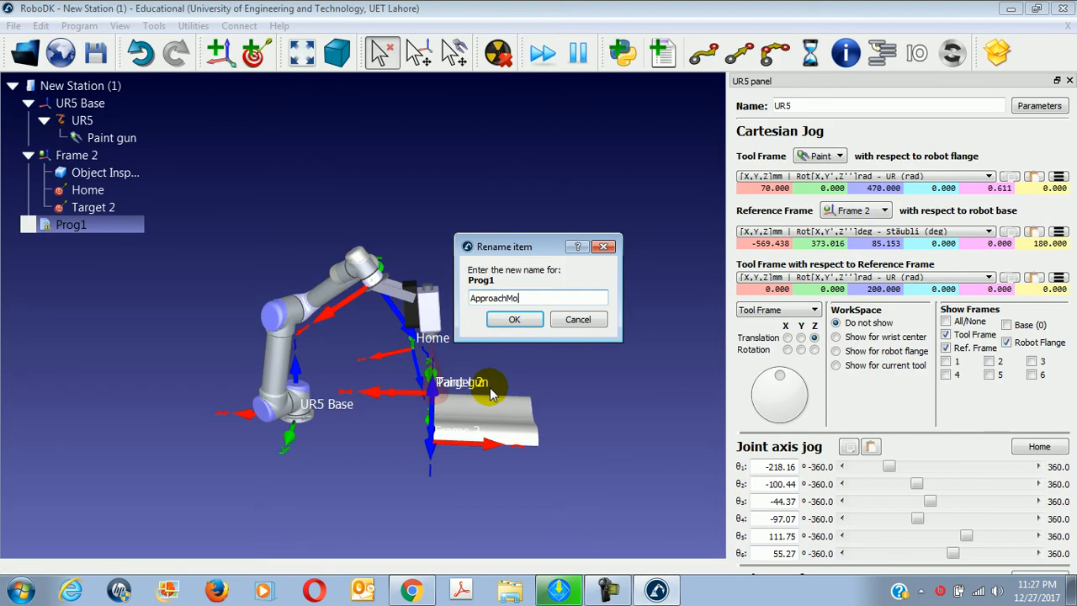
{"action": "type", "text": "ve"}
{"action": "left_click", "coordinate": [514, 319]}
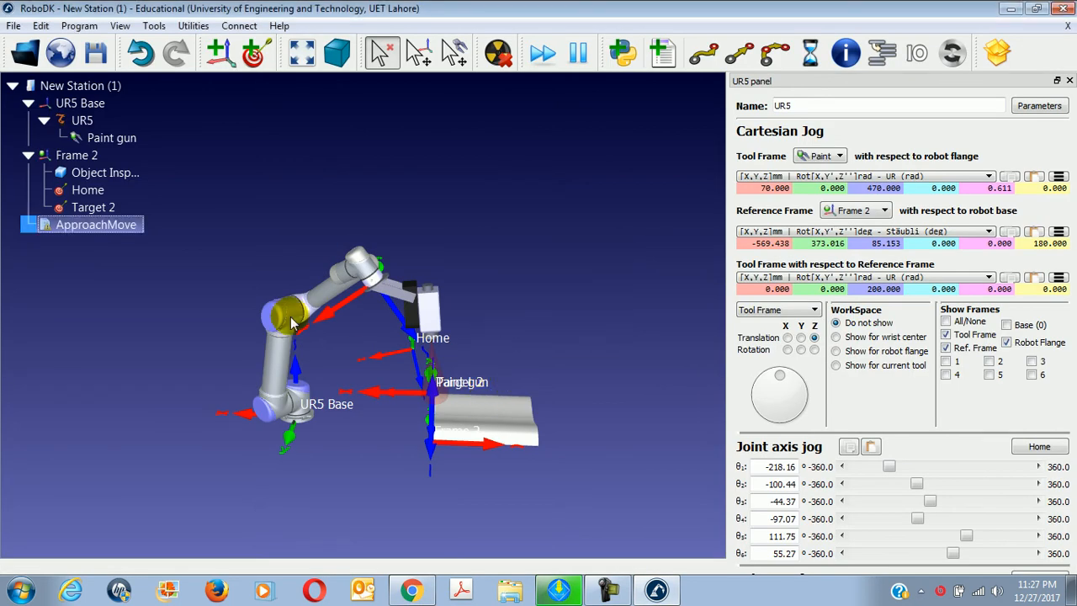
Check the ApproachMove example image in the Chrome guide and rename Target 2 as Approach in RoboDK
{"action": "left_click", "coordinate": [411, 590]}
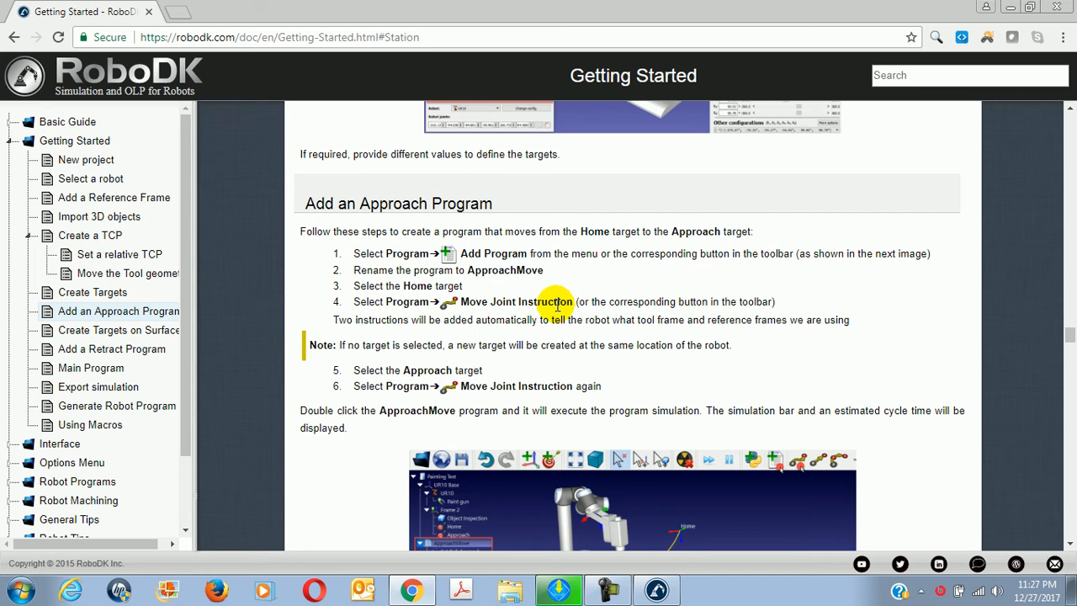
{"action": "scroll", "coordinate": [516, 362], "scroll_direction": "down", "scroll_amount": 3}
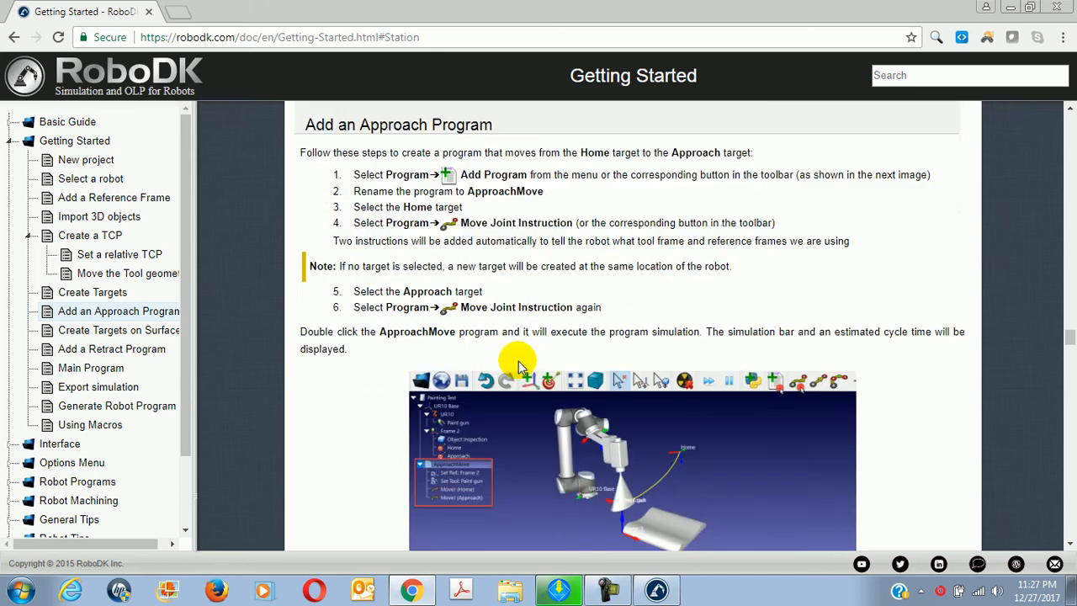
{"action": "left_click", "coordinate": [487, 368]}
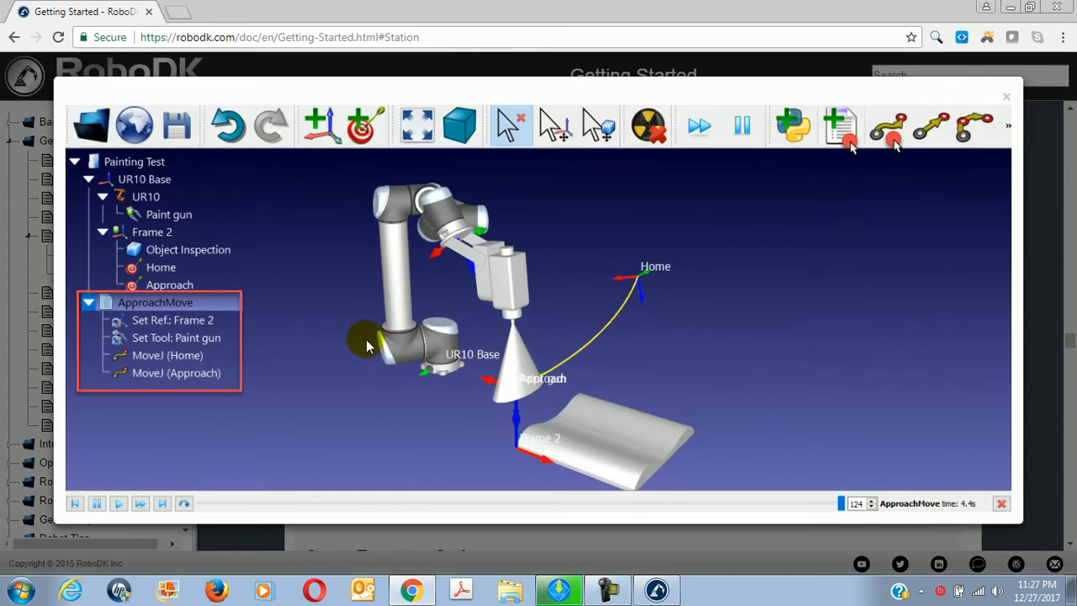
{"action": "left_click", "coordinate": [414, 592]}
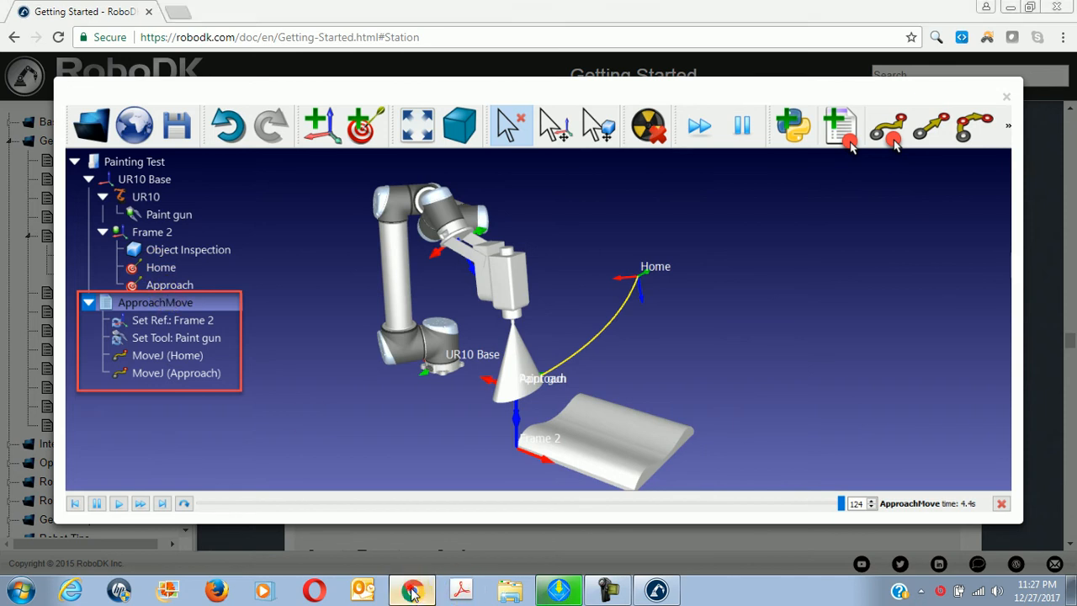
{"action": "right_click", "coordinate": [91, 207]}
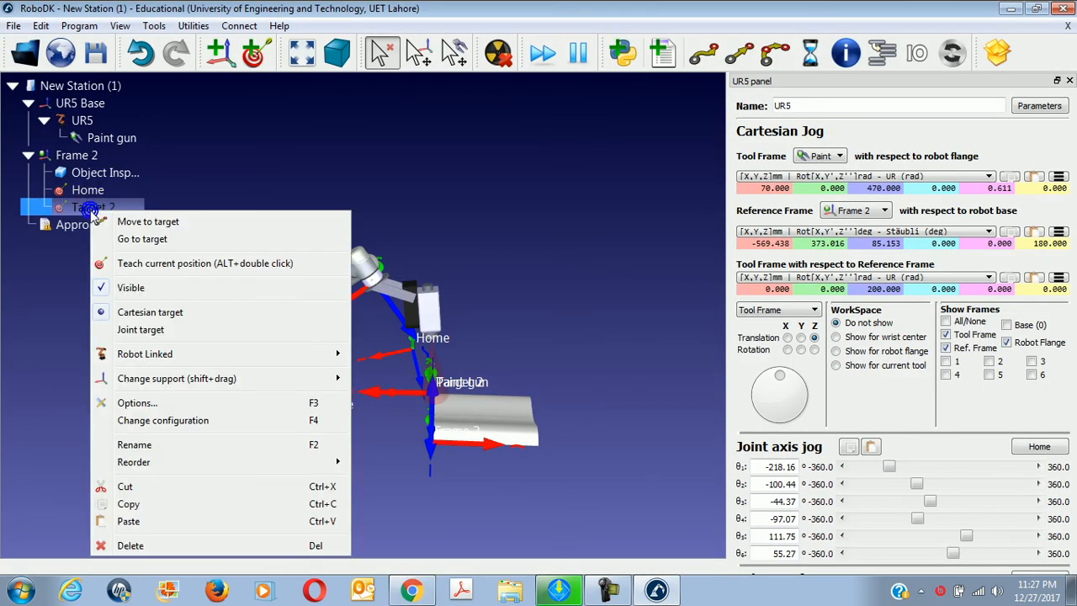
{"action": "left_click", "coordinate": [139, 444]}
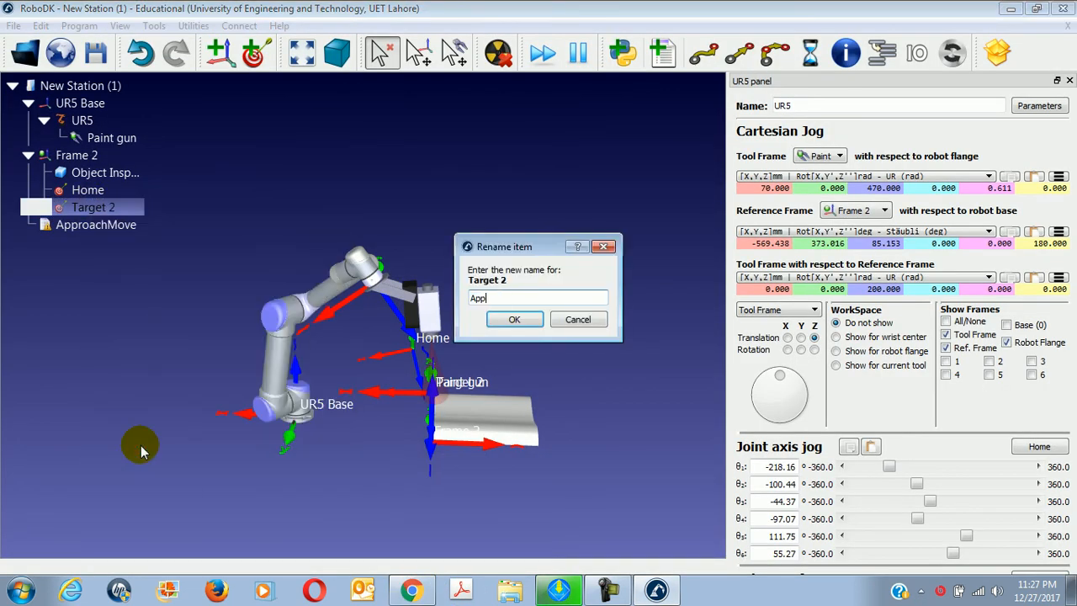
{"action": "key", "text": "Return"}
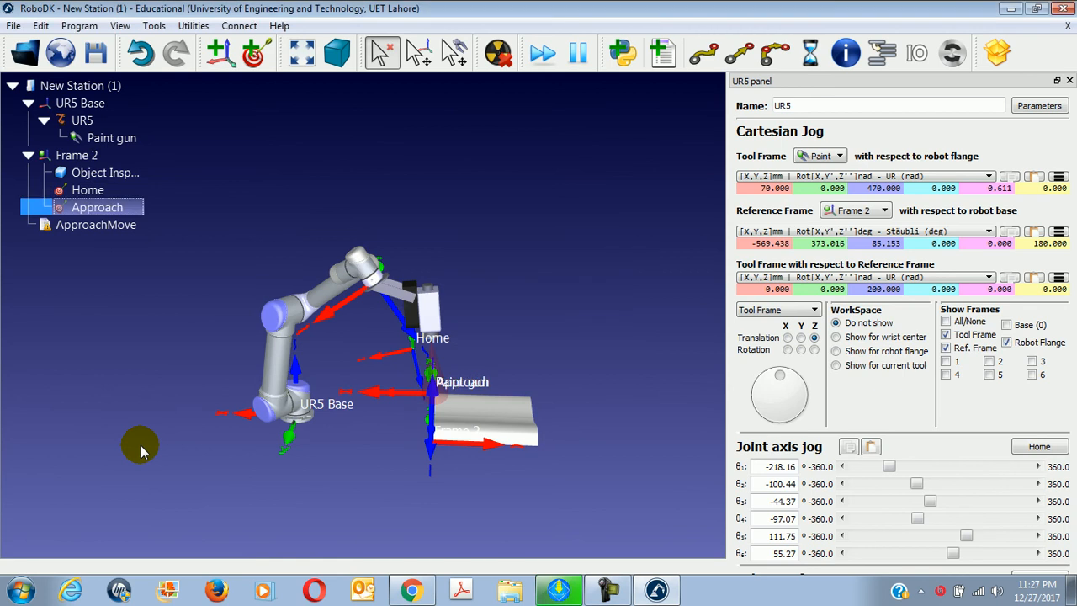
Try to add a Move Joint instruction directly to the ApproachMove program without selecting a target, and undo it
{"action": "left_click", "coordinate": [99, 226]}
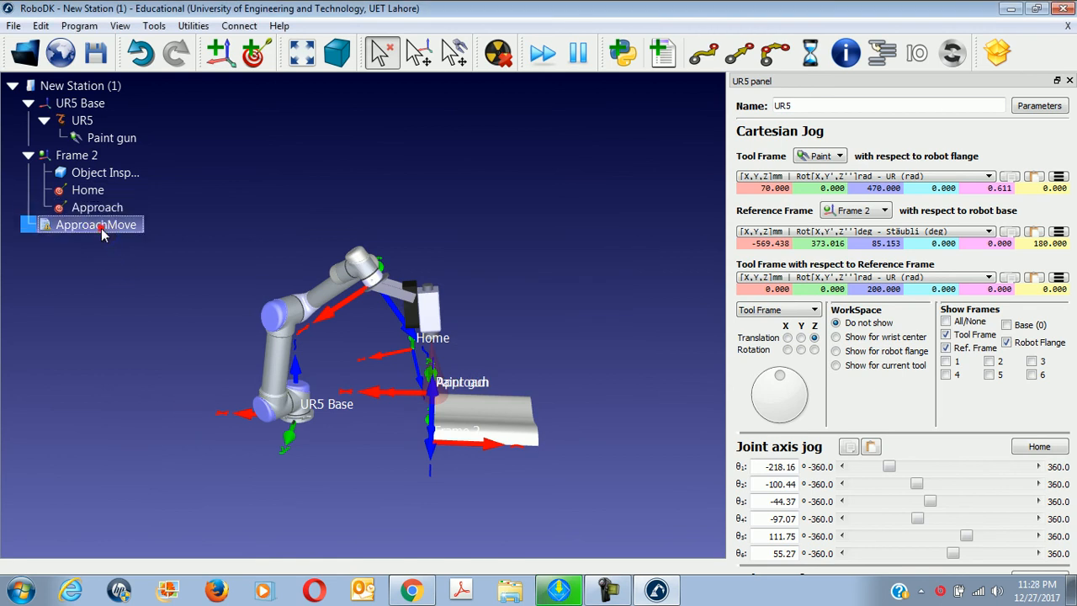
{"action": "left_click", "coordinate": [79, 25]}
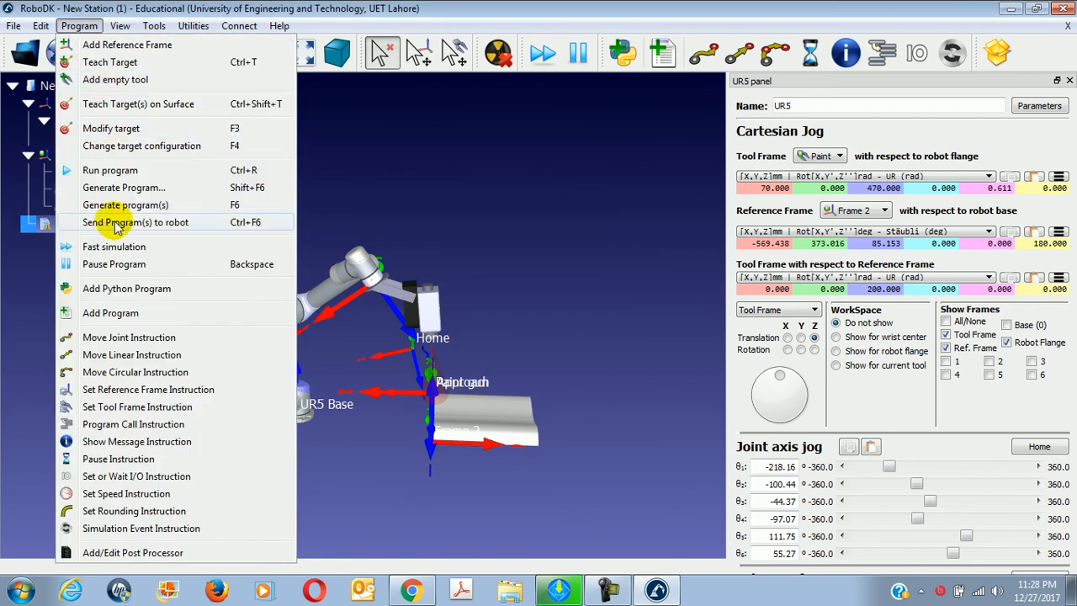
{"action": "left_click", "coordinate": [126, 338]}
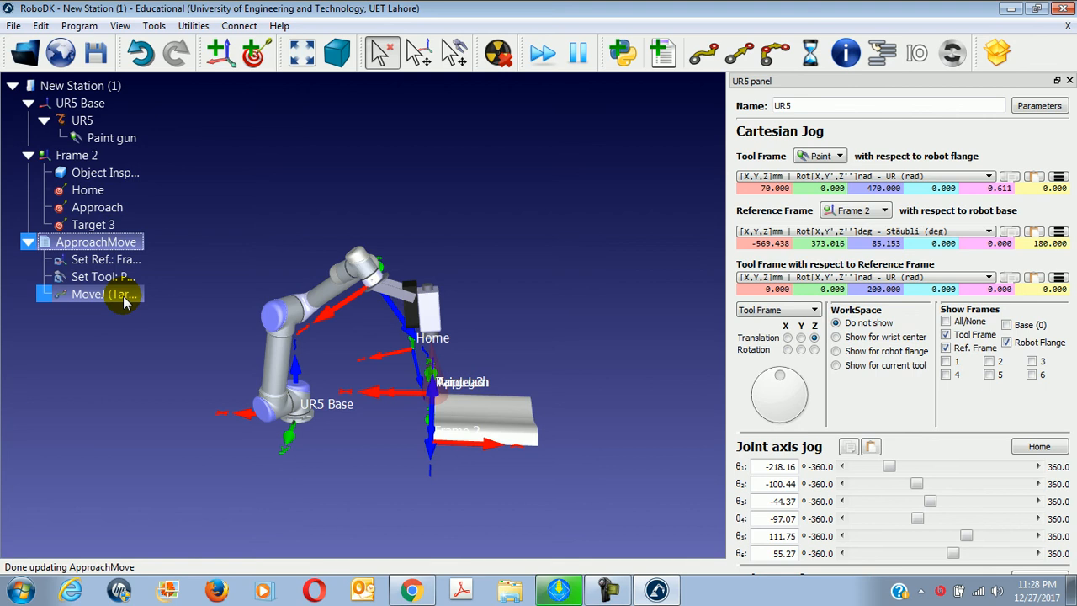
{"action": "key", "text": "ctrl+z"}
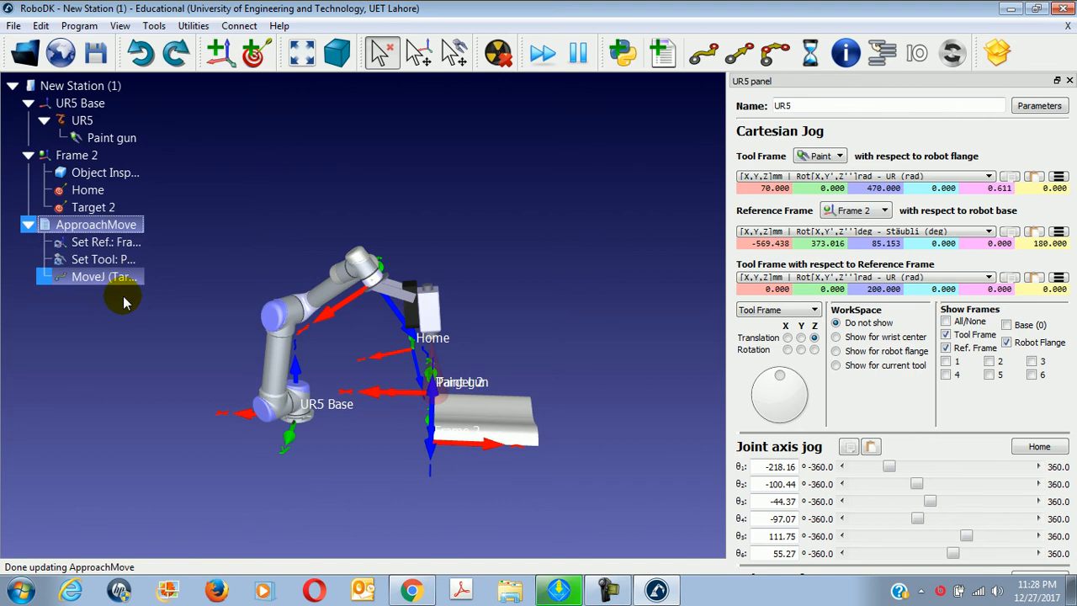
Delete the ApproachMove program together with its instructions from the station
{"action": "left_click", "coordinate": [98, 273]}
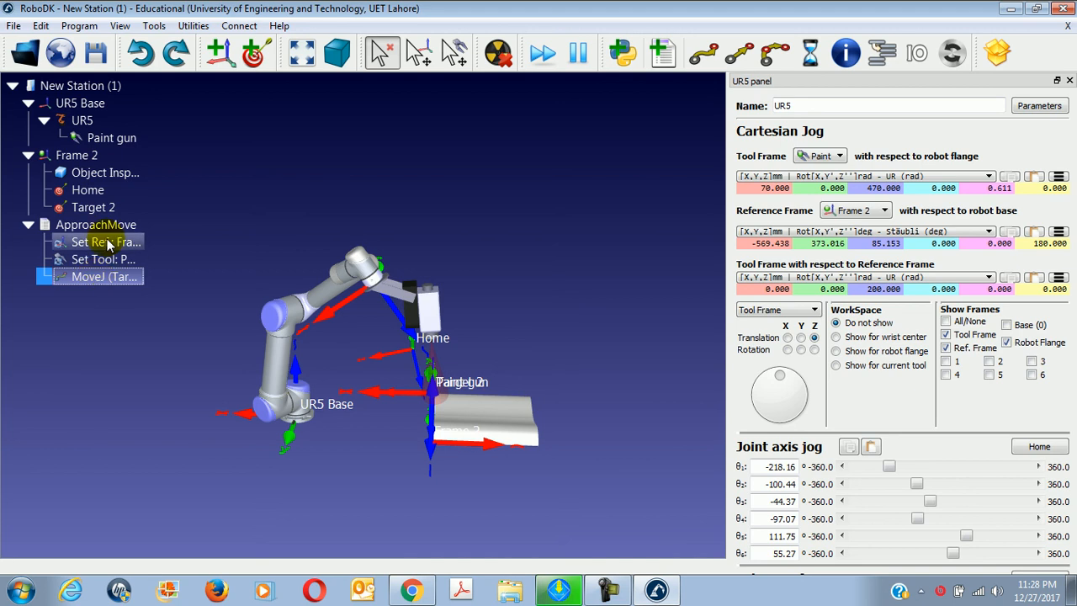
{"action": "left_click", "coordinate": [97, 225]}
{"action": "right_click", "coordinate": [101, 225]}
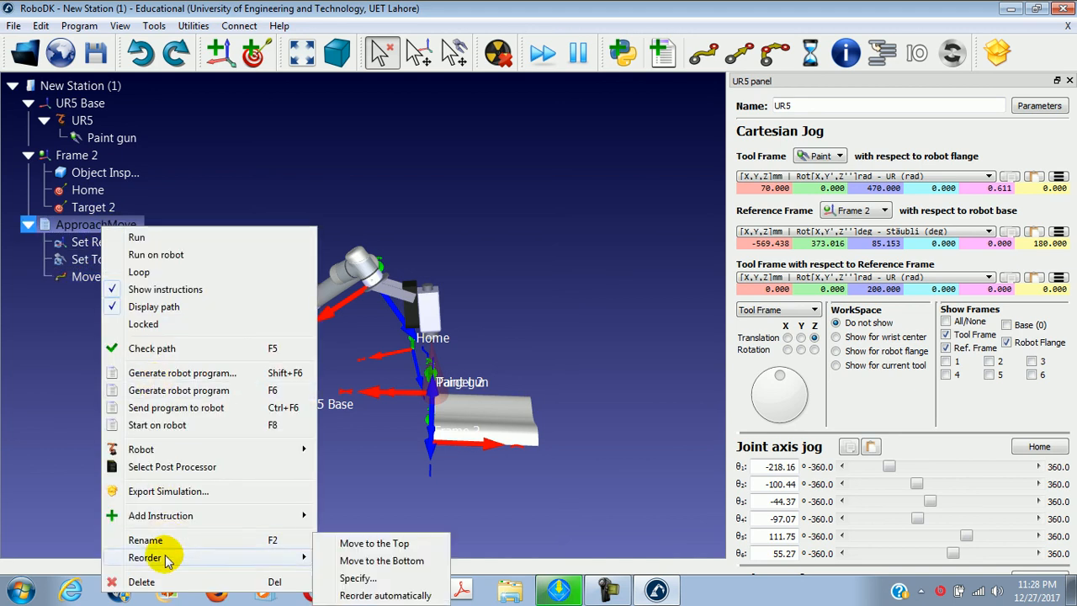
{"action": "left_click", "coordinate": [141, 581]}
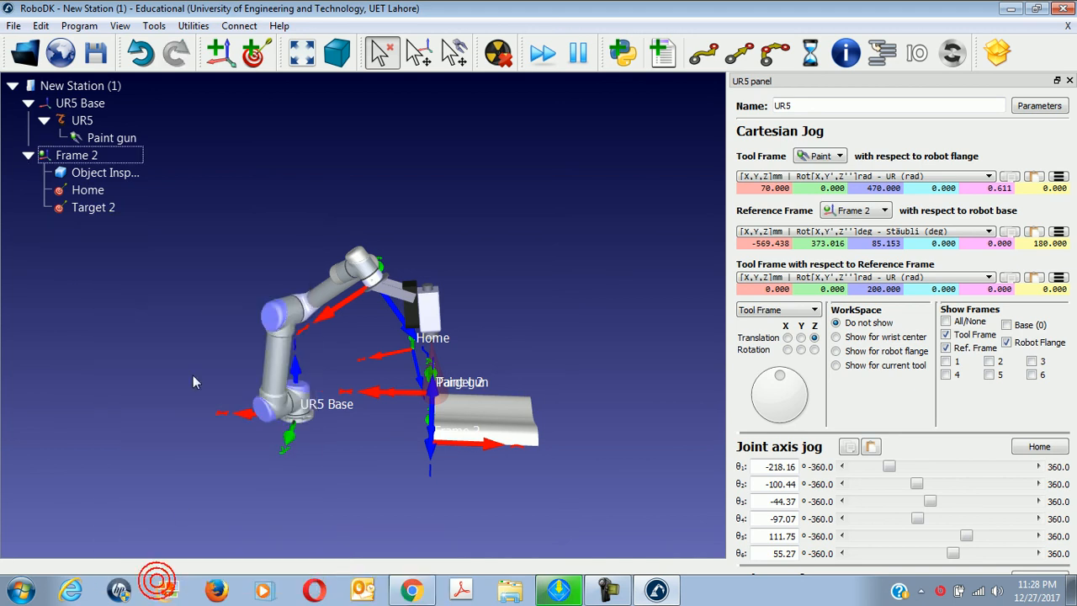
Rename Target 2 under Frame 2 as Approach
{"action": "right_click", "coordinate": [101, 210]}
{"action": "mouse_move", "coordinate": [160, 465]}
{"action": "left_click", "coordinate": [155, 443]}
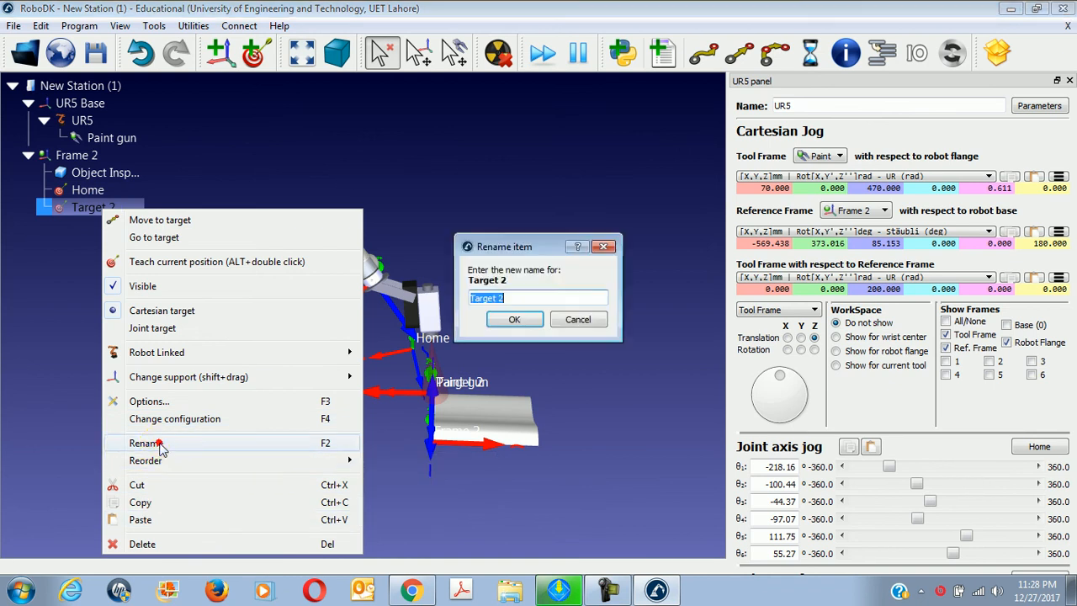
{"action": "type", "text": "Approa"}
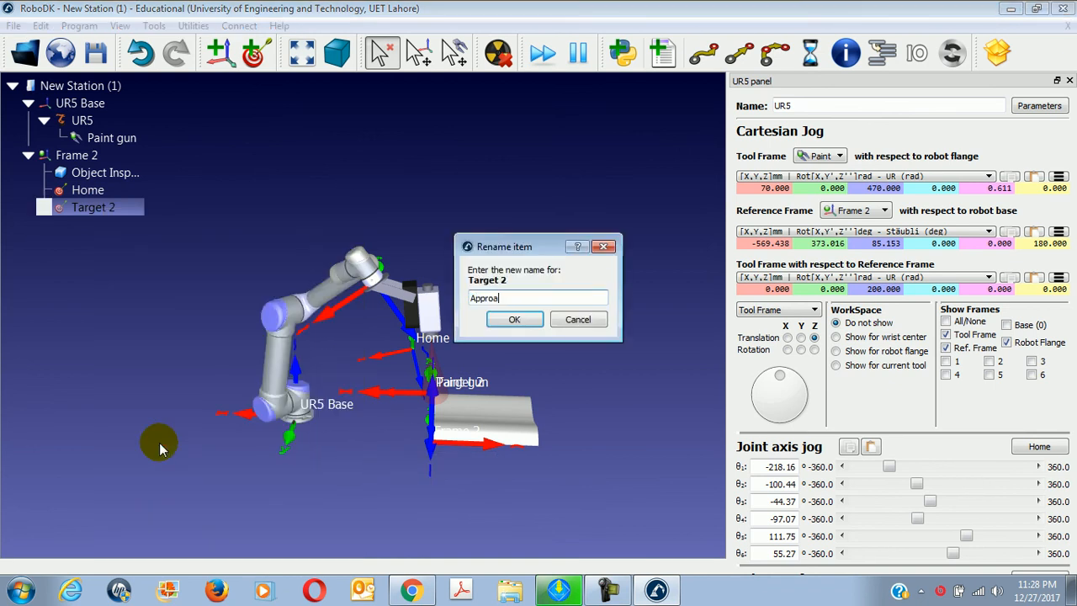
{"action": "type", "text": "ch"}
{"action": "key", "text": "Return"}
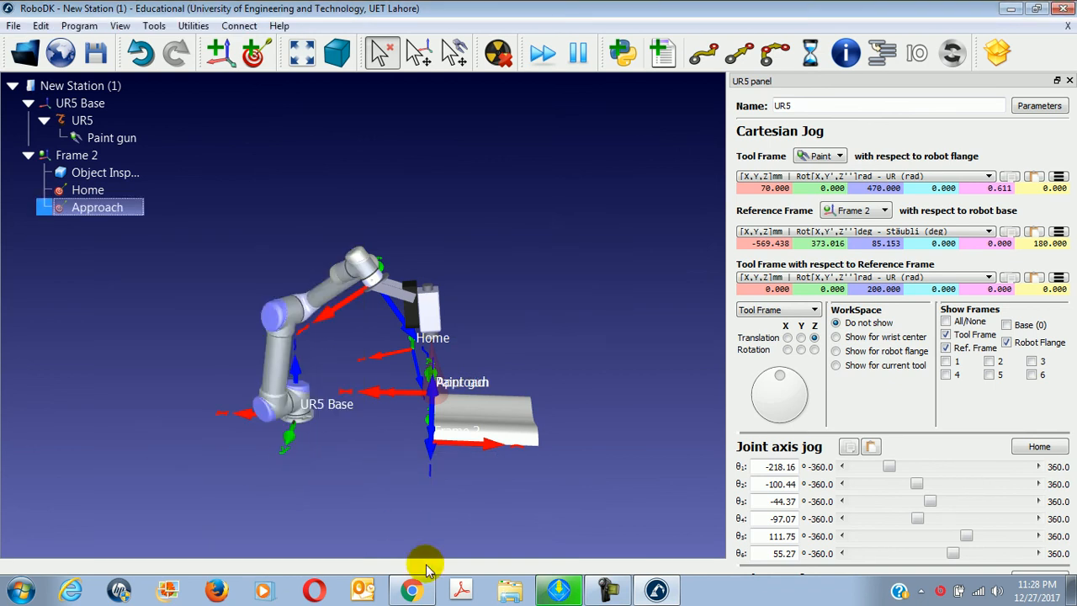
Consult the "Add an Approach Program" instructions in the Chrome guide and add a new empty program in RoboDK
{"action": "left_click", "coordinate": [411, 588]}
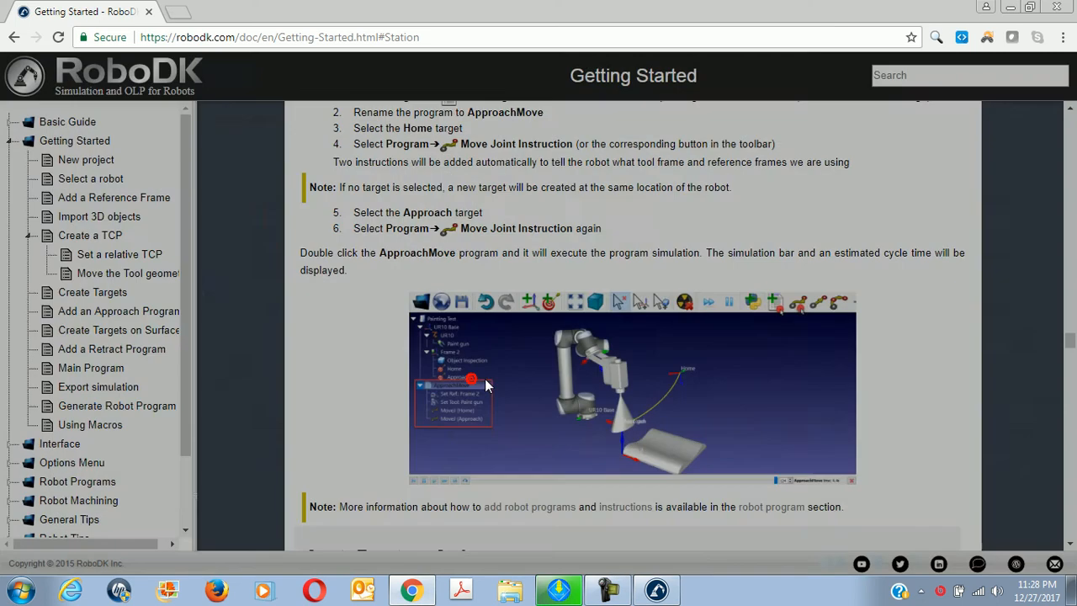
{"action": "scroll", "coordinate": [485, 377], "scroll_direction": "up", "scroll_amount": 1}
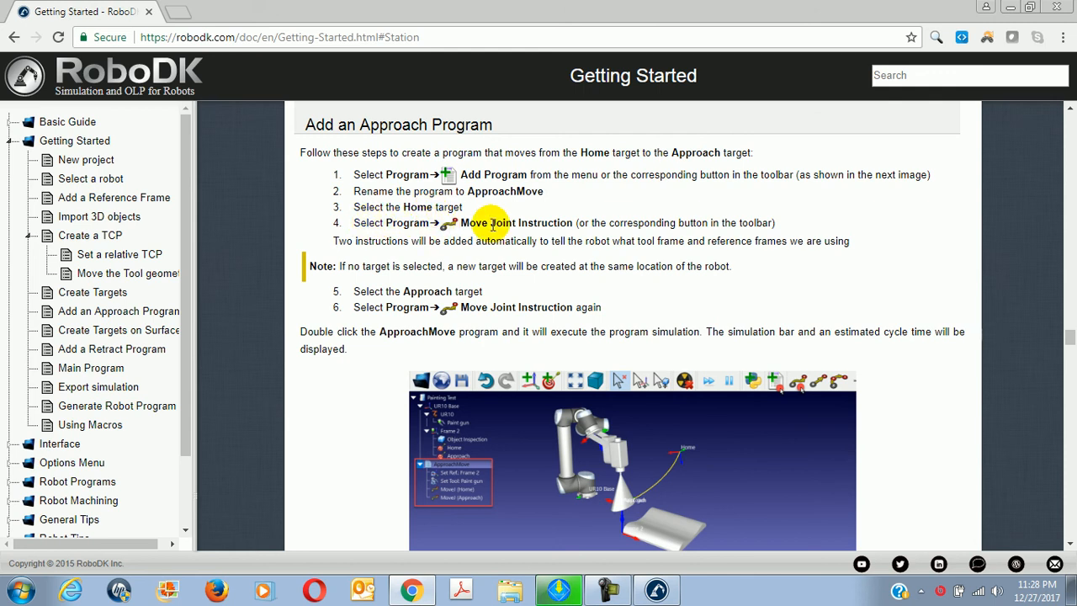
{"action": "left_click", "coordinate": [411, 591]}
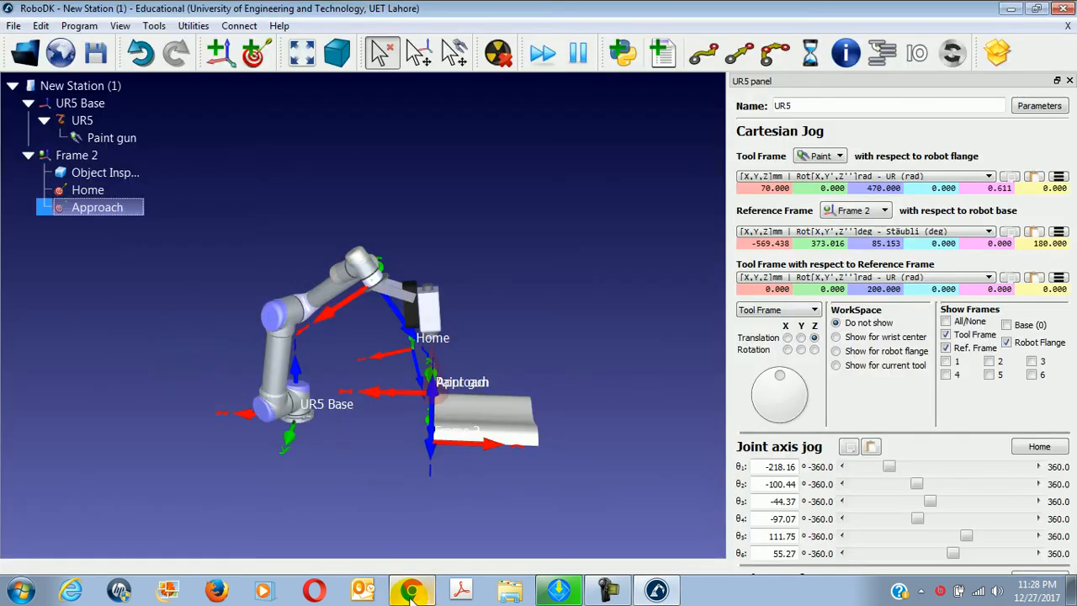
{"action": "left_click", "coordinate": [411, 592]}
{"action": "left_click", "coordinate": [411, 591]}
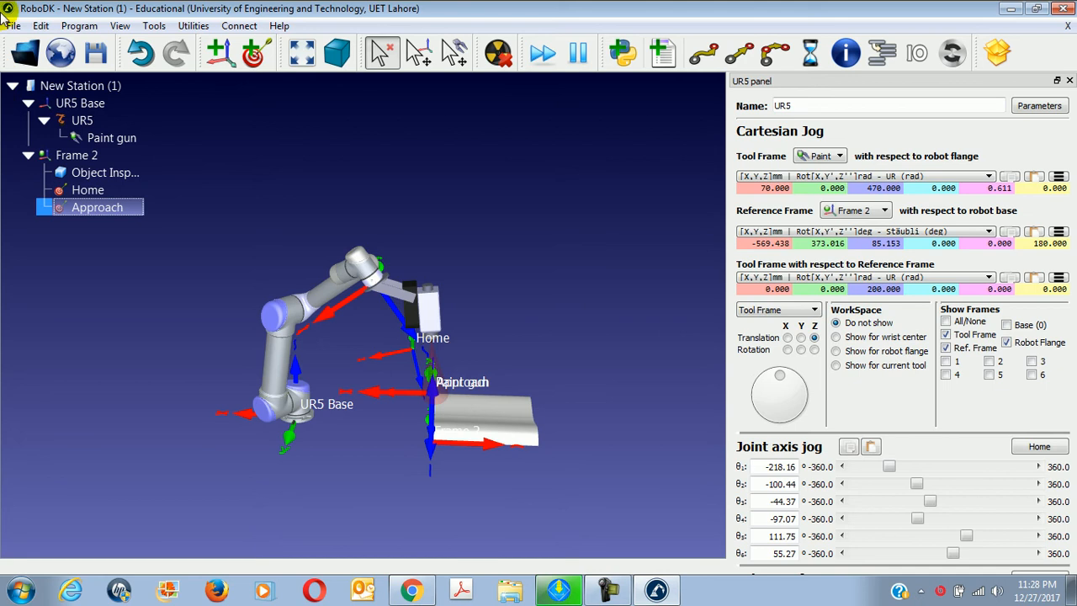
{"action": "left_click", "coordinate": [79, 26]}
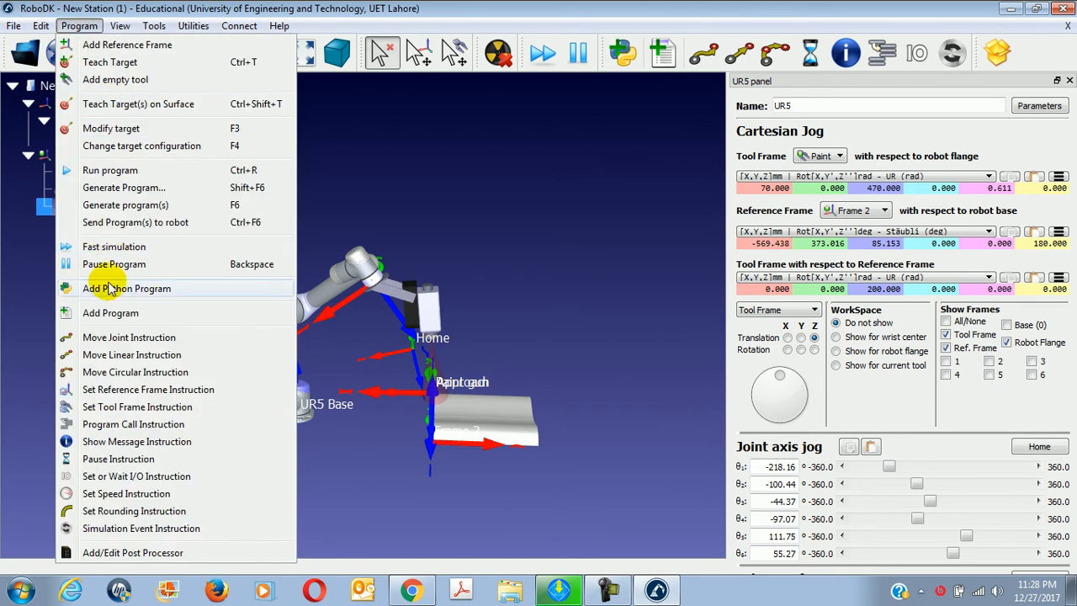
{"action": "left_click", "coordinate": [113, 314]}
Rename the new empty program as ApproachMove
{"action": "left_click", "coordinate": [81, 224]}
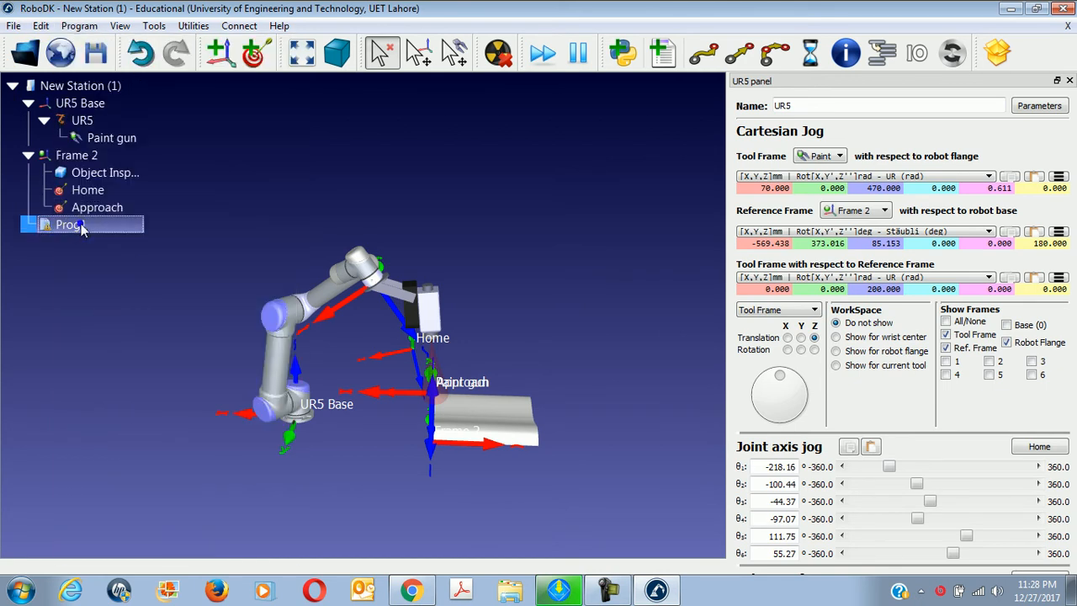
{"action": "right_click", "coordinate": [81, 223]}
{"action": "left_click", "coordinate": [126, 536]}
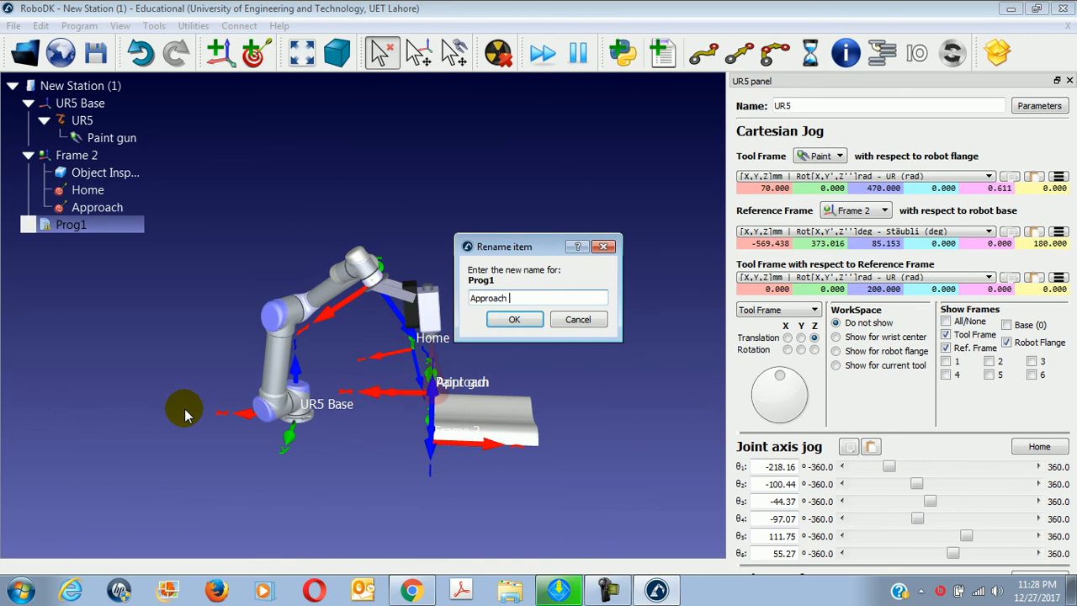
{"action": "type", "text": "ApproachMove"}
{"action": "key", "text": "Return"}
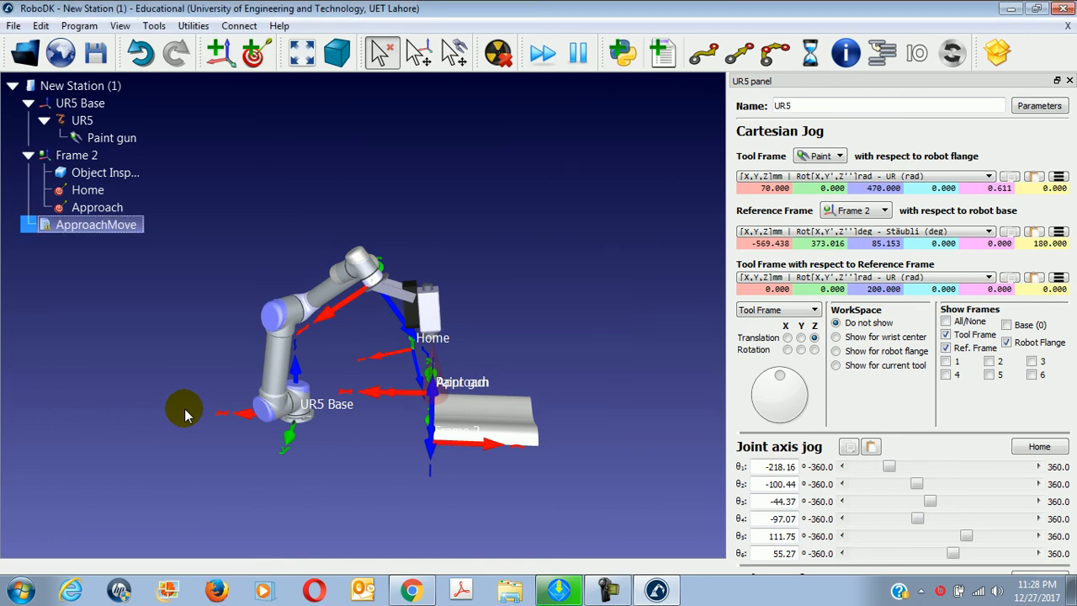
Move the robot to the Home target and add a Move Joint instruction for it to the ApproachMove program
{"action": "double_click", "coordinate": [92, 192]}
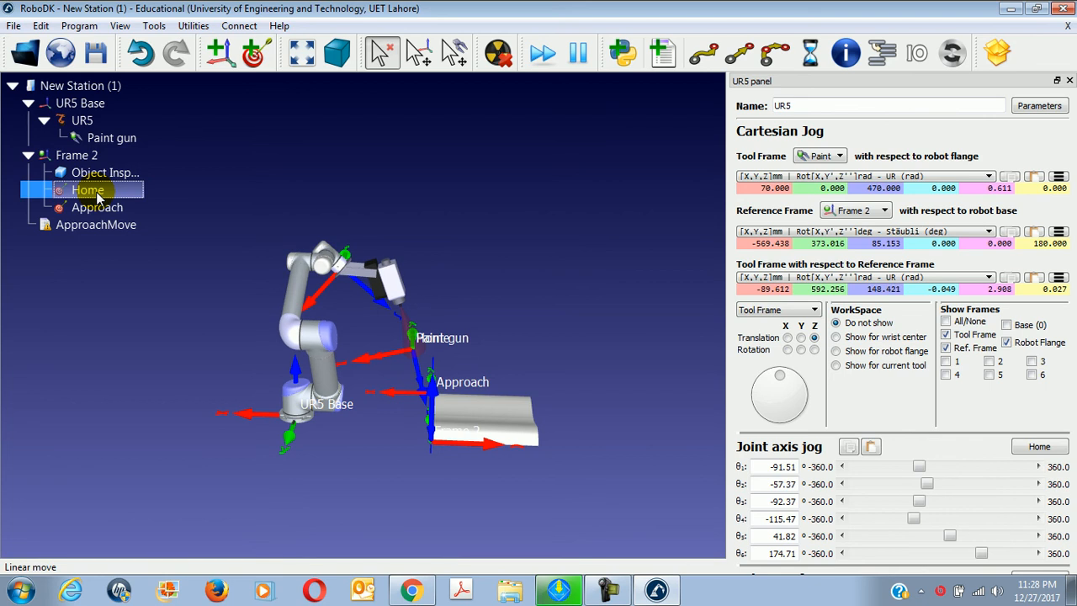
{"action": "left_click", "coordinate": [78, 28]}
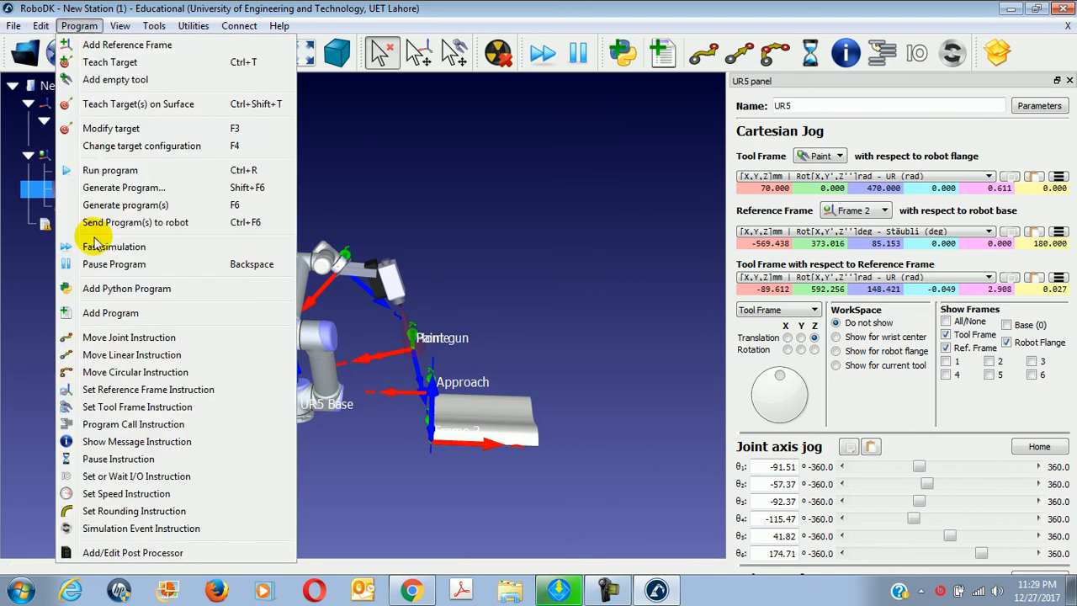
{"action": "left_click", "coordinate": [99, 341]}
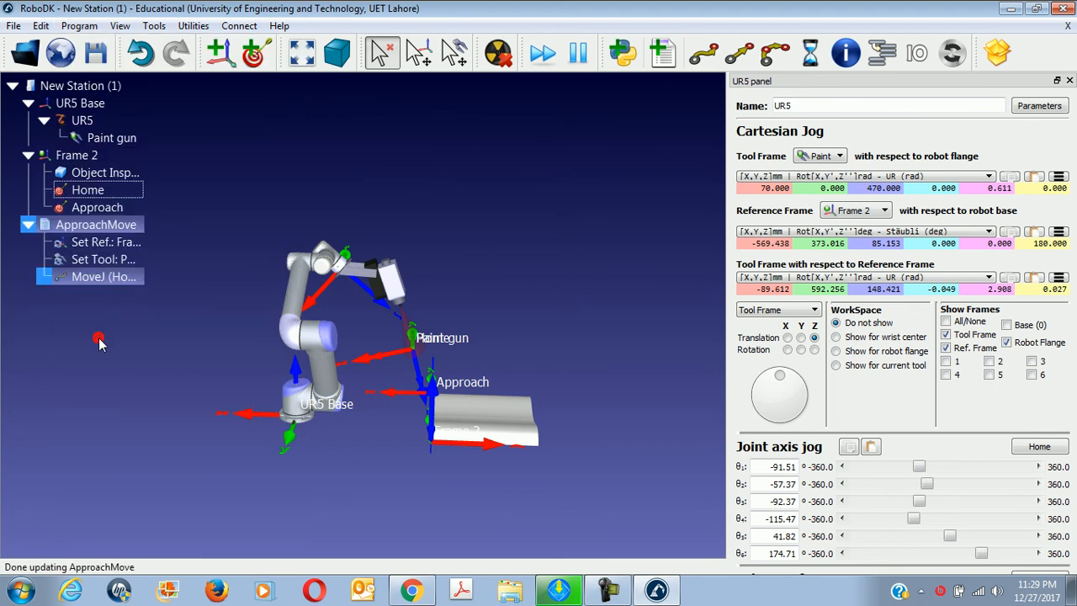
{"action": "left_click", "coordinate": [115, 277]}
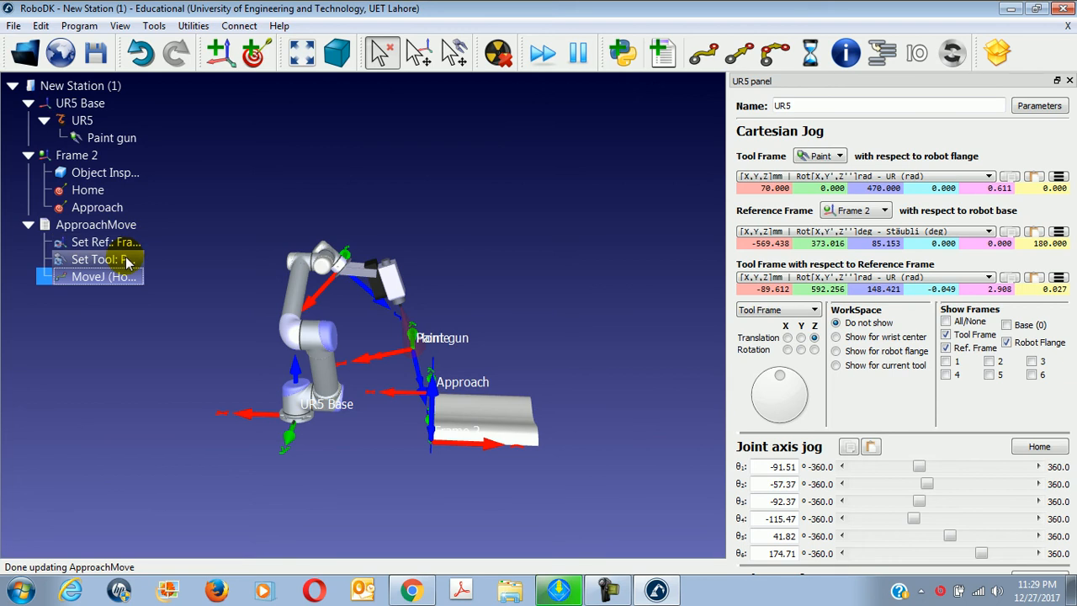
Following the guide in Chrome, move the robot to the Approach target in RoboDK and add a Move Joint instruction for it to ApproachMove
{"action": "left_click", "coordinate": [411, 588]}
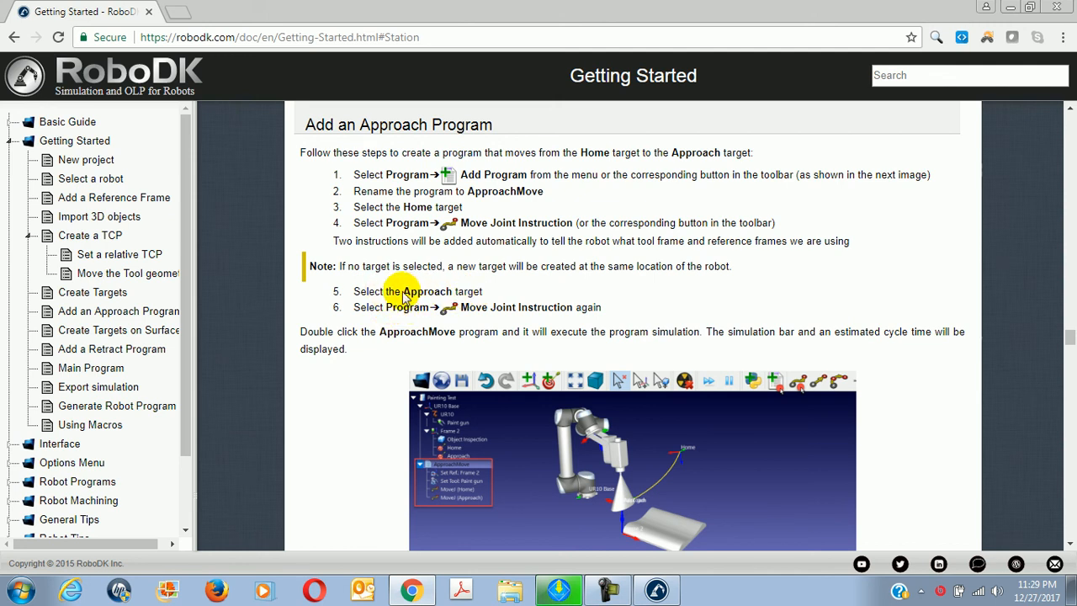
{"action": "left_click_drag", "start_coordinate": [402, 291], "coordinate": [481, 292]}
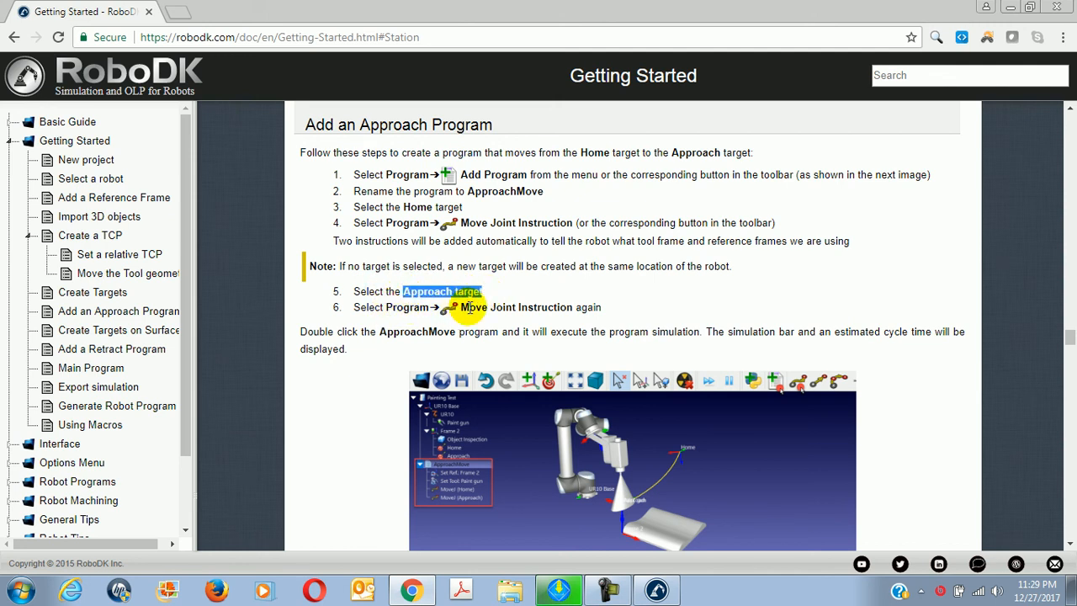
{"action": "left_click", "coordinate": [411, 589]}
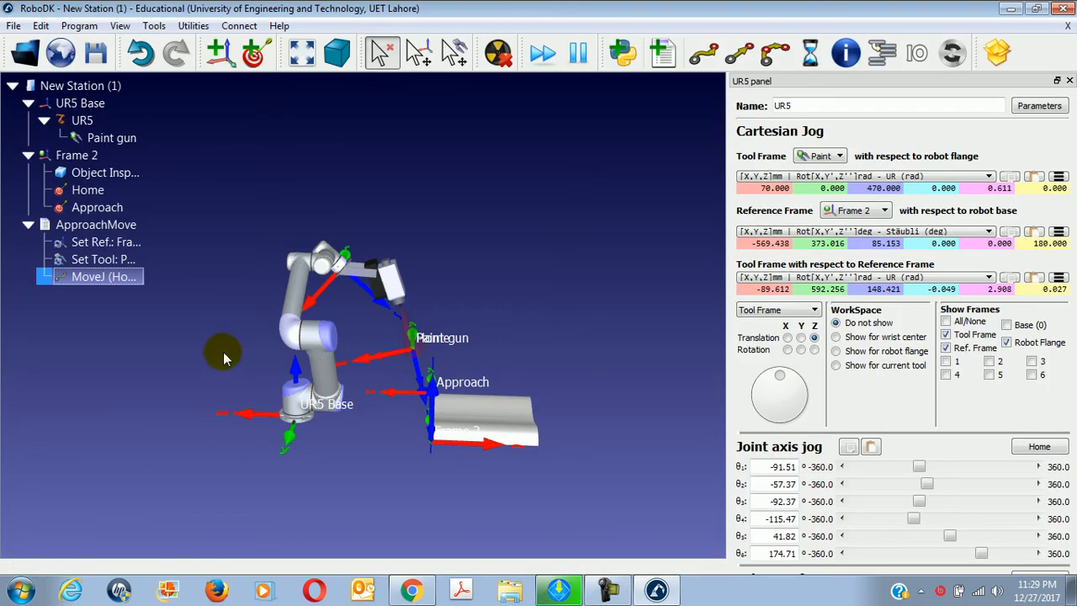
{"action": "double_click", "coordinate": [96, 207]}
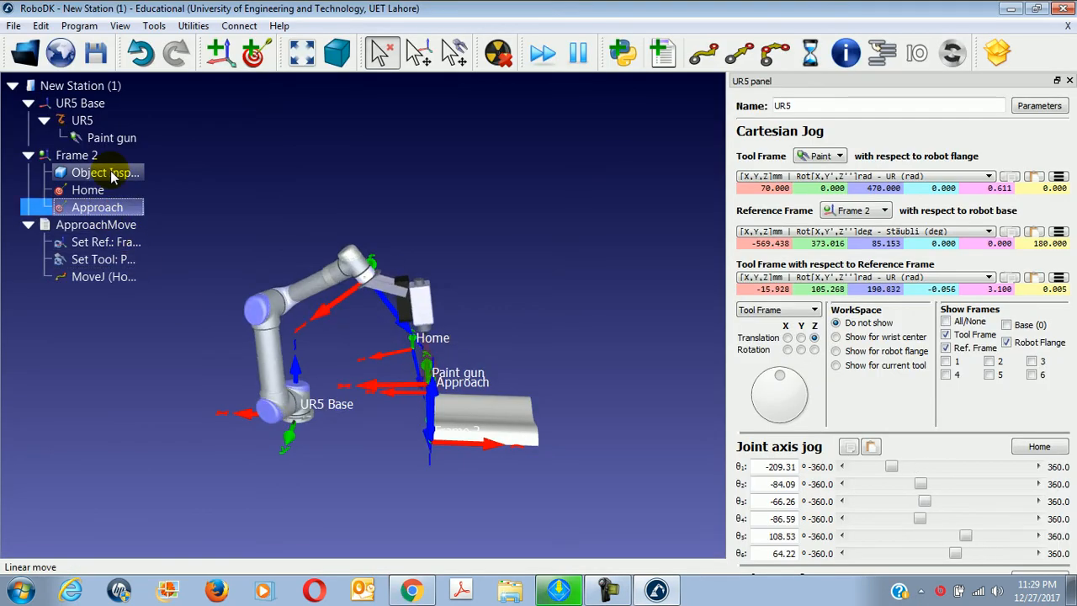
{"action": "left_click", "coordinate": [79, 25]}
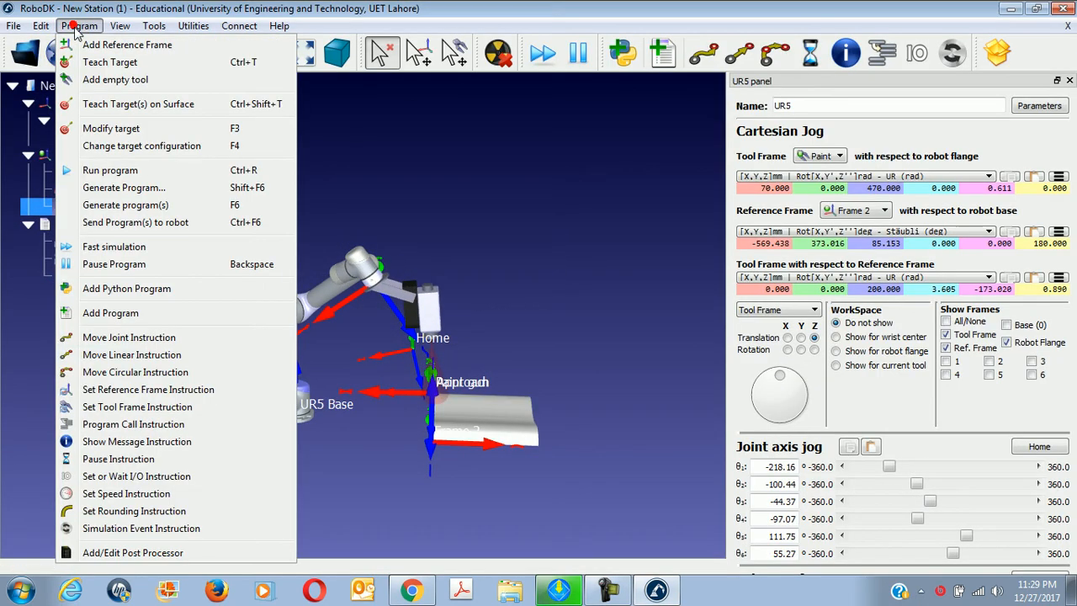
{"action": "left_click", "coordinate": [130, 338]}
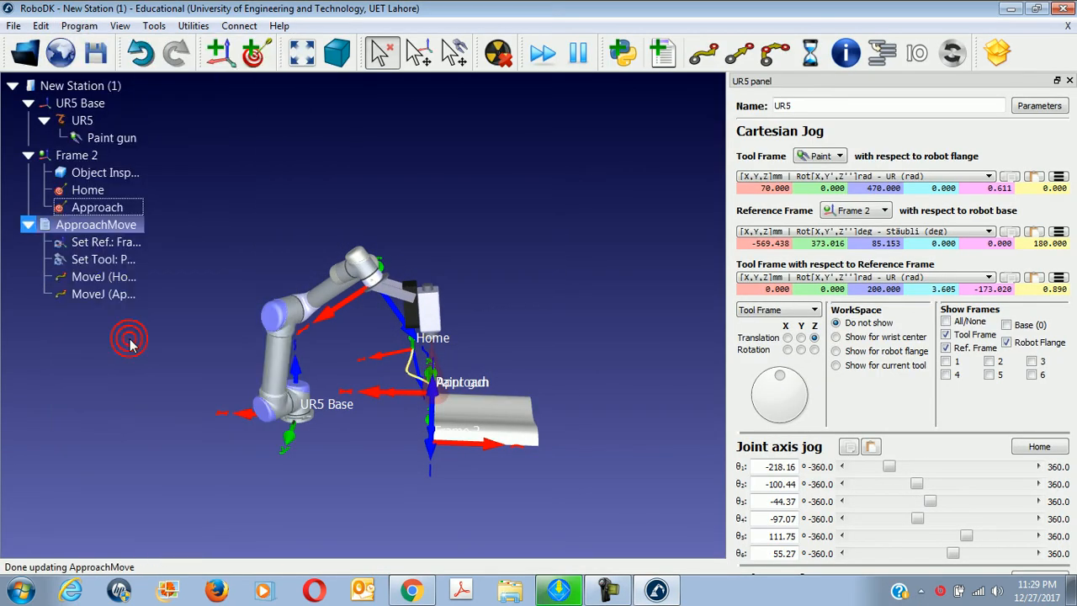
{"action": "left_click", "coordinate": [114, 295]}
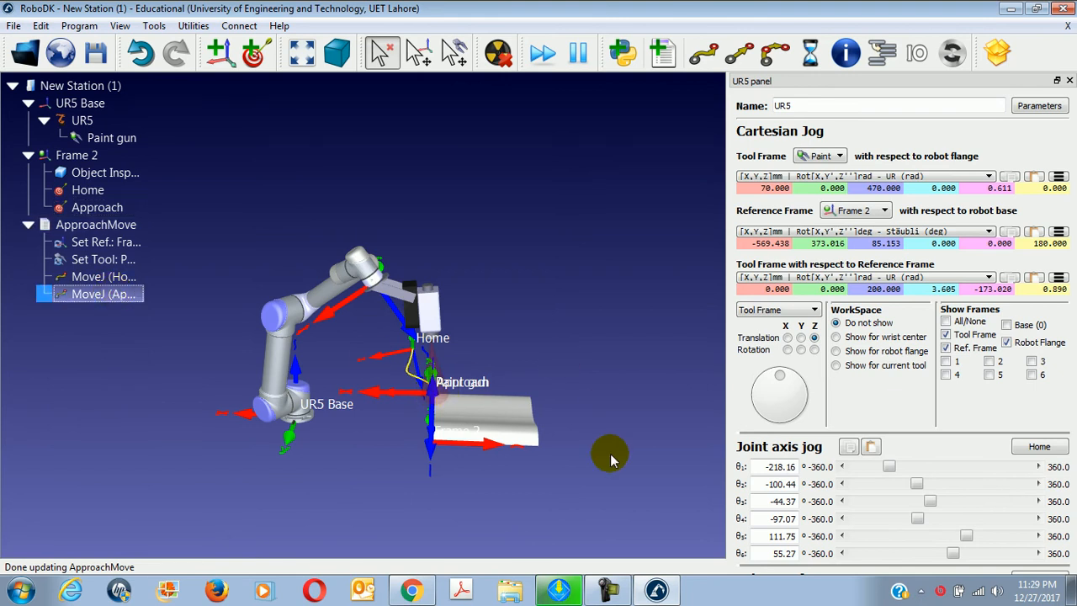
{"action": "left_click_drag", "start_coordinate": [610, 453], "coordinate": [566, 468]}
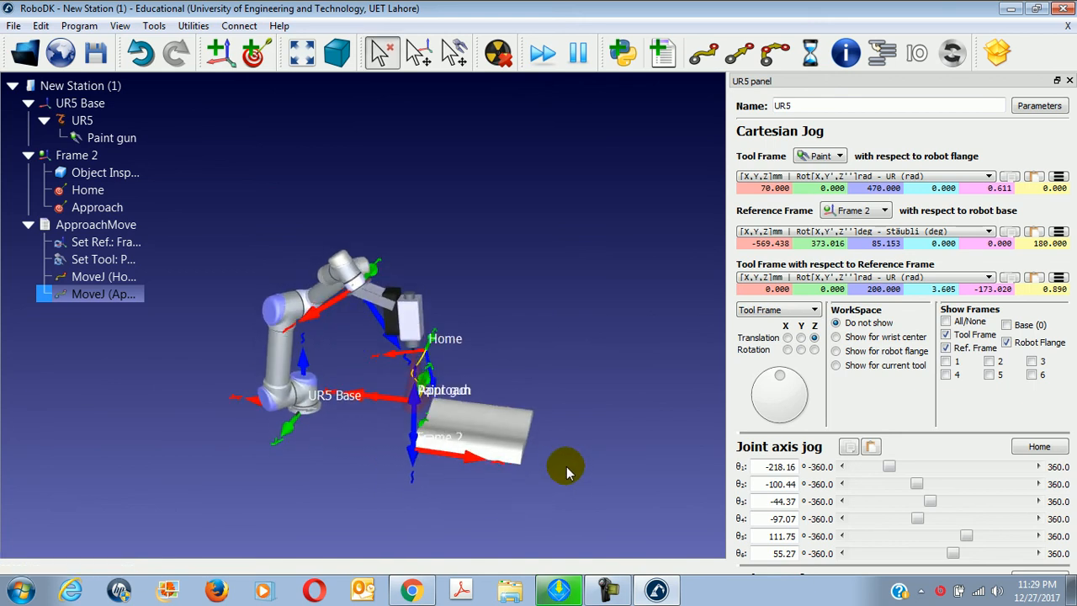
Switch to Chrome and read how to simulate ApproachMove, then study the "Create Targets on Surface" instructions and their enlarged illustration
{"action": "left_click", "coordinate": [426, 594]}
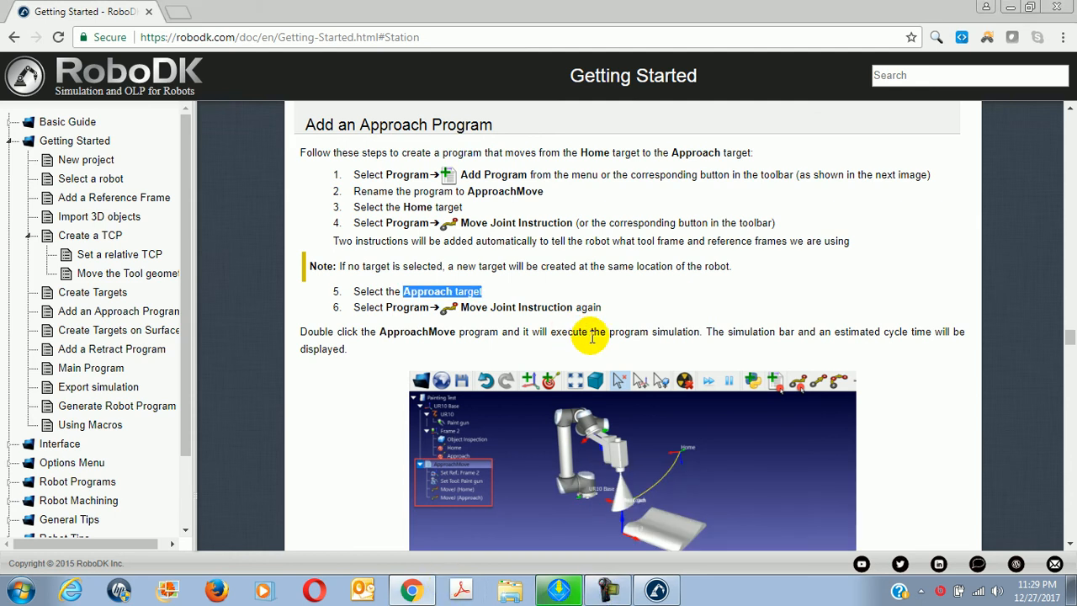
{"action": "left_click", "coordinate": [607, 331]}
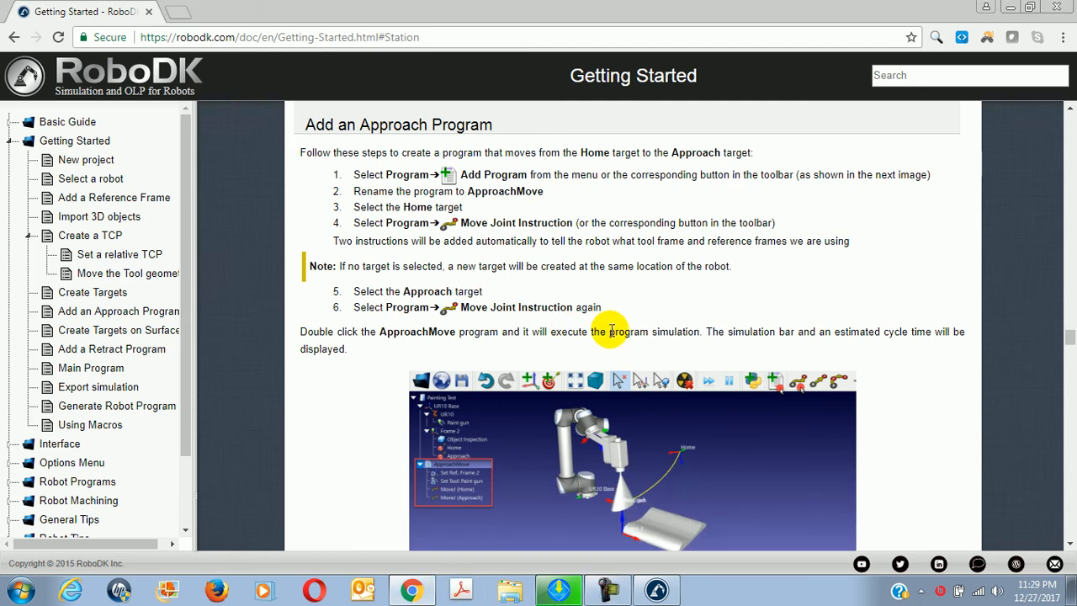
{"action": "scroll", "coordinate": [610, 329], "scroll_direction": "down", "scroll_amount": 1}
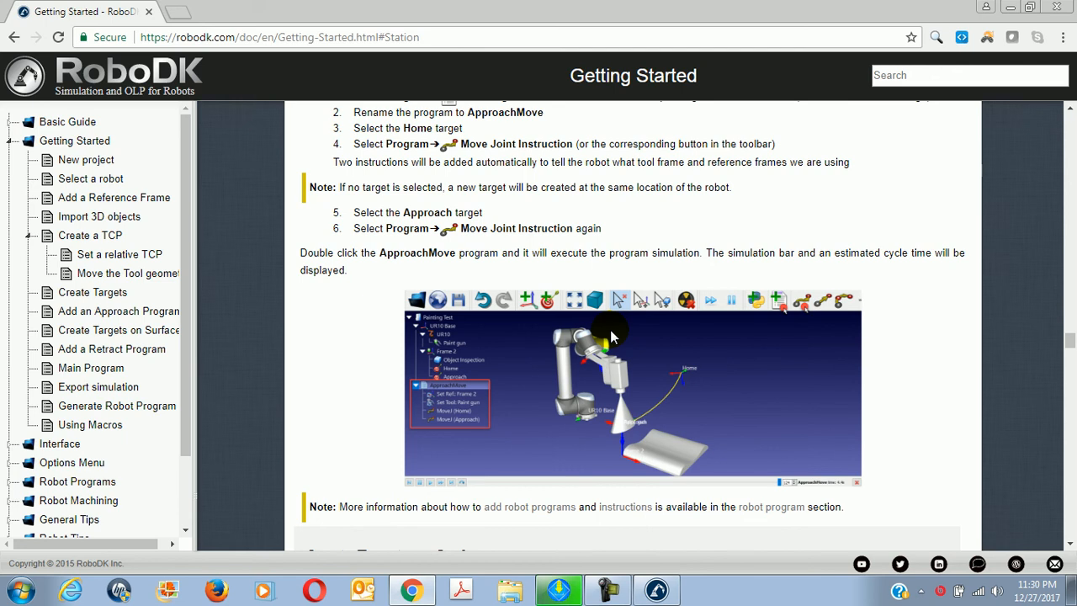
{"action": "scroll", "coordinate": [610, 330], "scroll_direction": "down", "scroll_amount": 3}
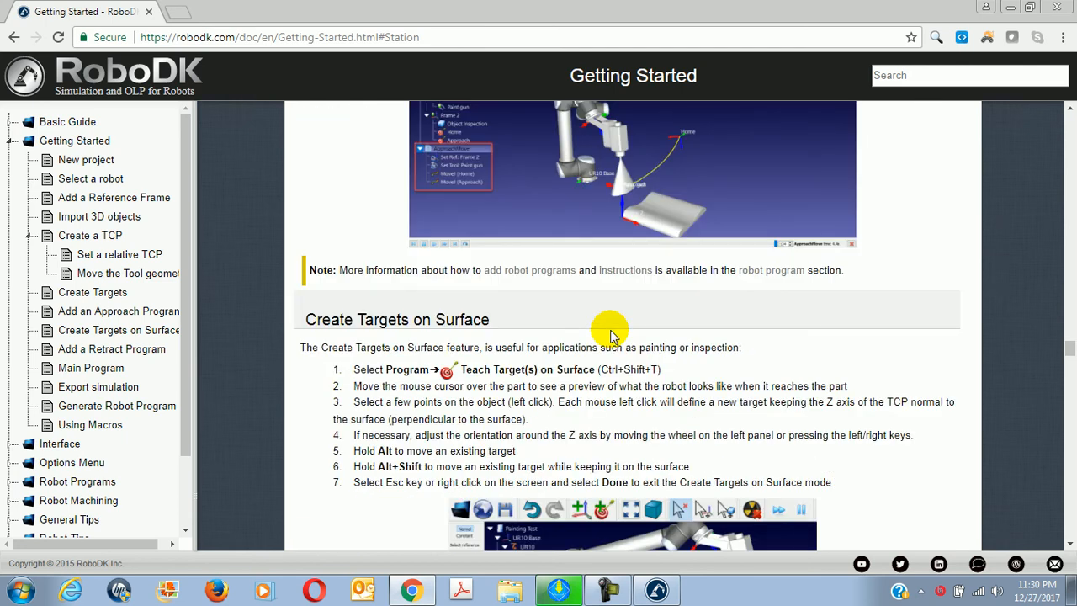
{"action": "scroll", "coordinate": [611, 334], "scroll_direction": "up", "scroll_amount": 2}
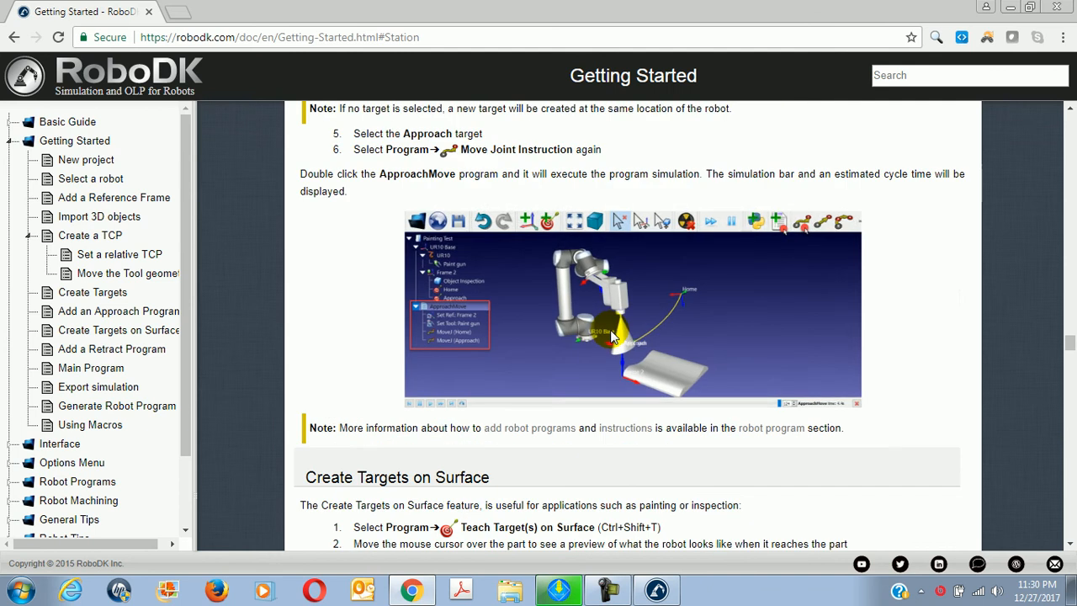
{"action": "scroll", "coordinate": [611, 335], "scroll_direction": "down", "scroll_amount": 3}
{"action": "scroll", "coordinate": [612, 334], "scroll_direction": "down", "scroll_amount": 1}
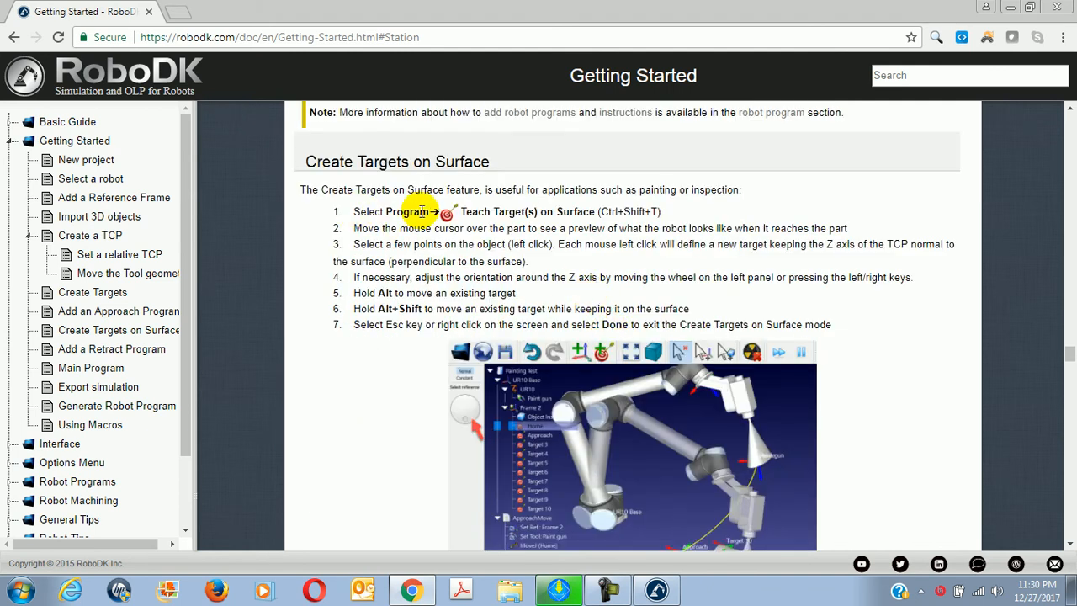
{"action": "scroll", "coordinate": [522, 336], "scroll_direction": "down", "scroll_amount": 1}
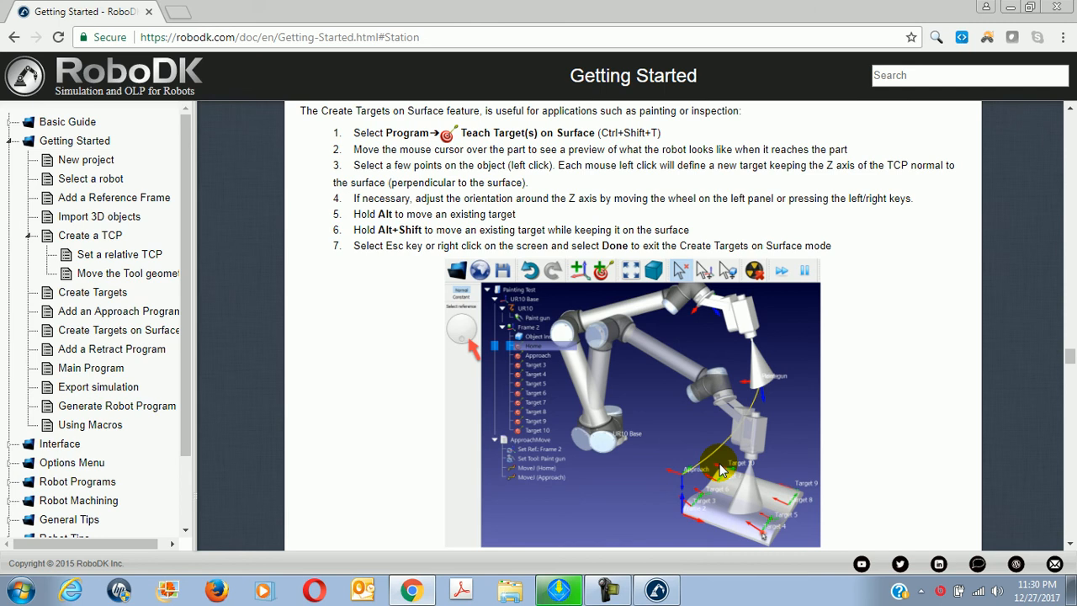
{"action": "left_click", "coordinate": [762, 531]}
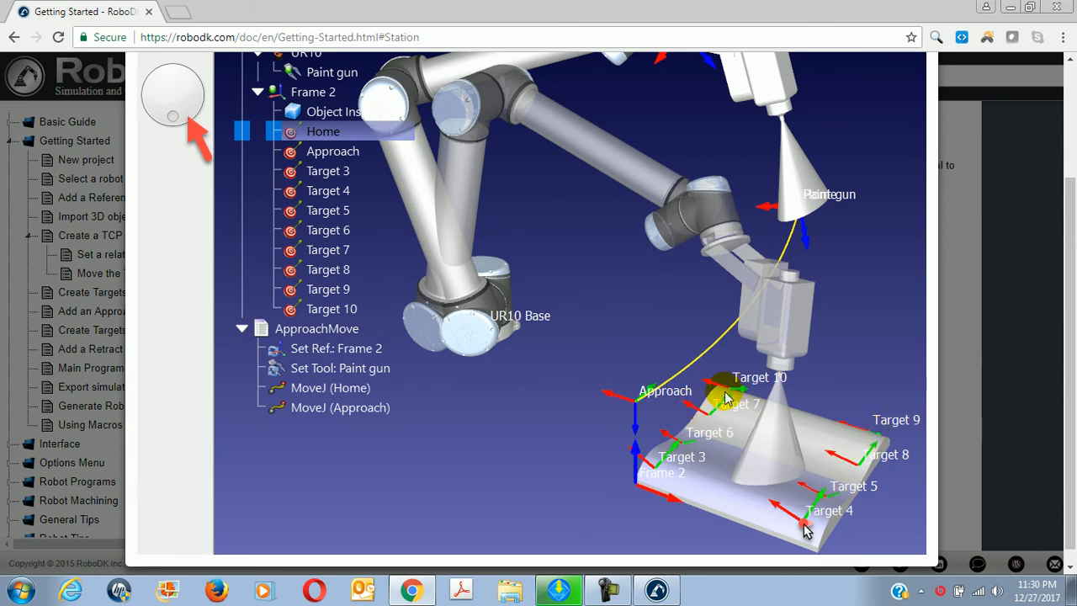
{"action": "left_click", "coordinate": [614, 346]}
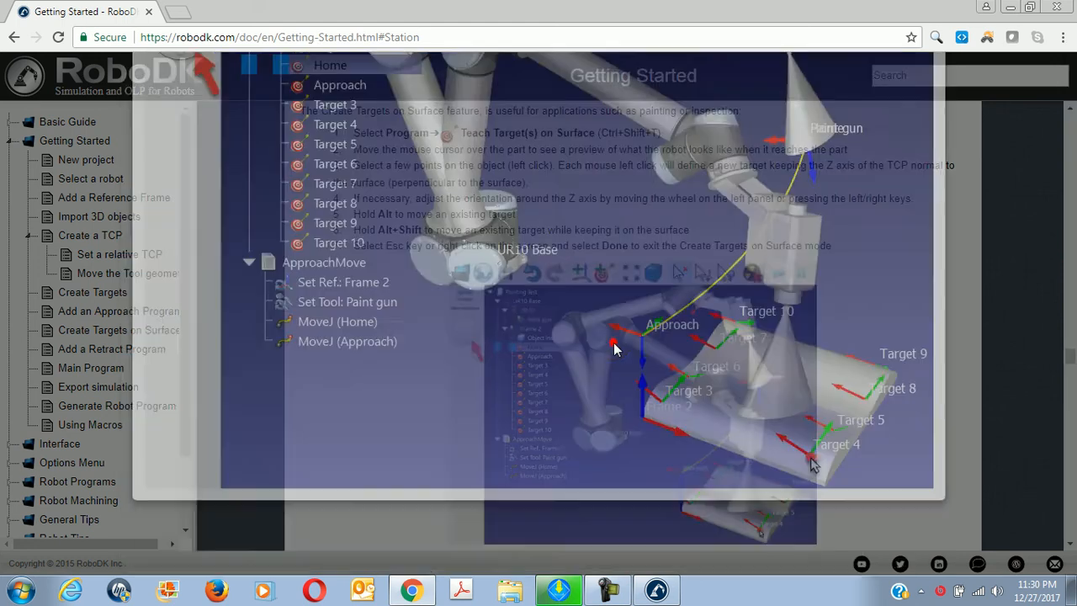
{"action": "scroll", "coordinate": [562, 299], "scroll_direction": "up", "scroll_amount": 1}
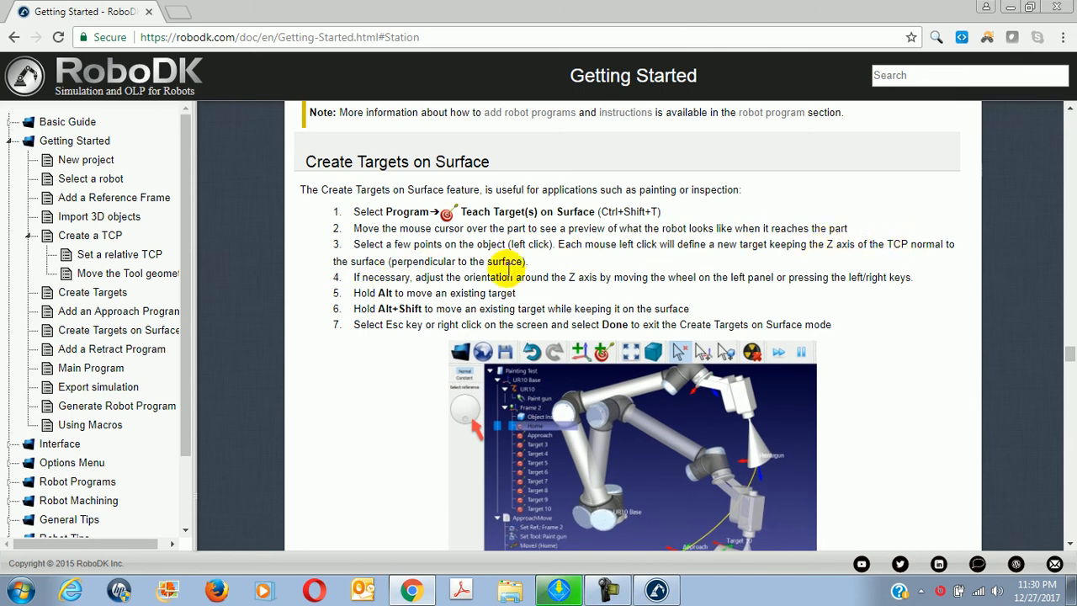
Back in RoboDK, use Teach Target(s) on Surface to create one target on the inspection part's surface near the Frame 2 origin
{"action": "left_click", "coordinate": [431, 592]}
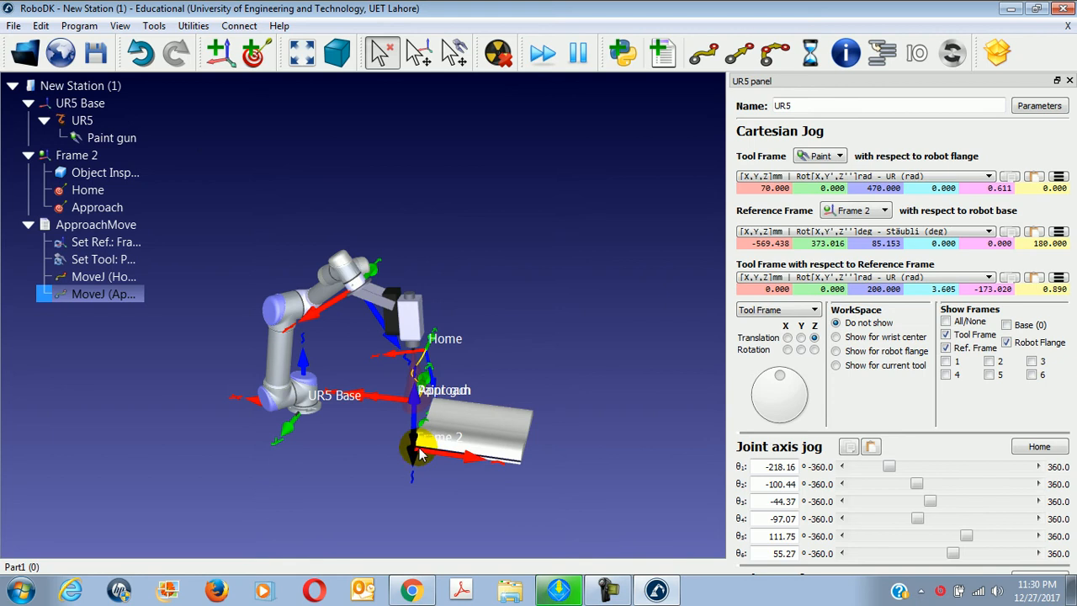
{"action": "left_click", "coordinate": [95, 52]}
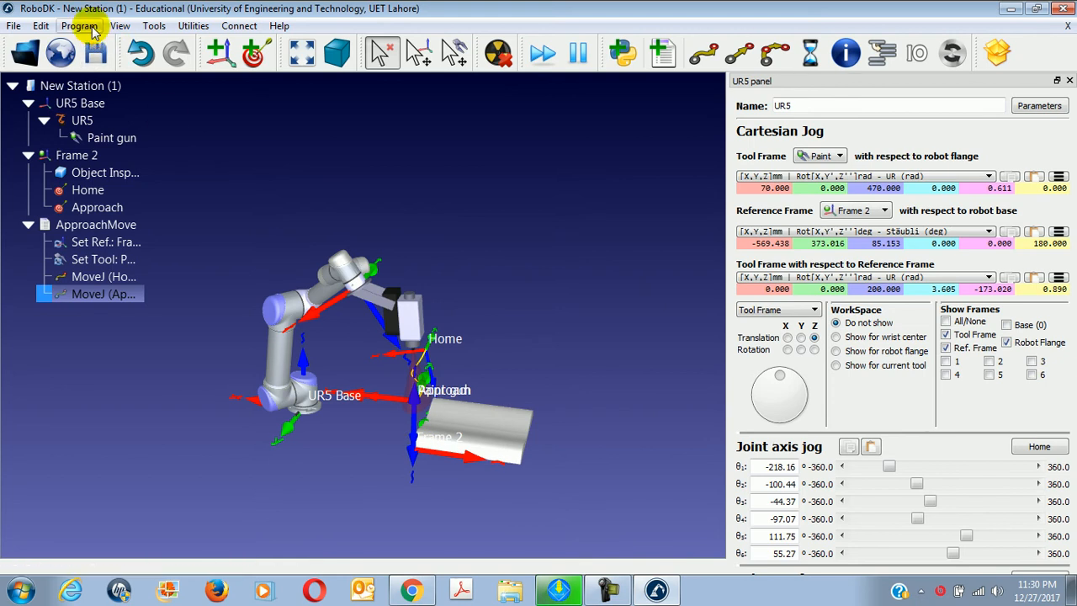
{"action": "left_click", "coordinate": [79, 25]}
{"action": "left_click", "coordinate": [147, 106]}
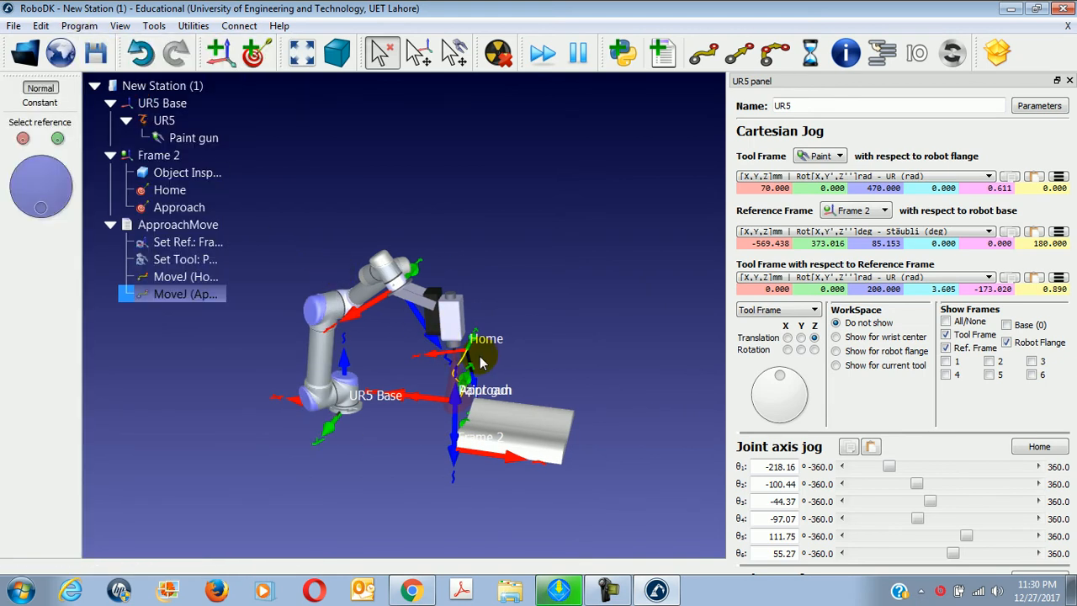
{"action": "left_click", "coordinate": [475, 437]}
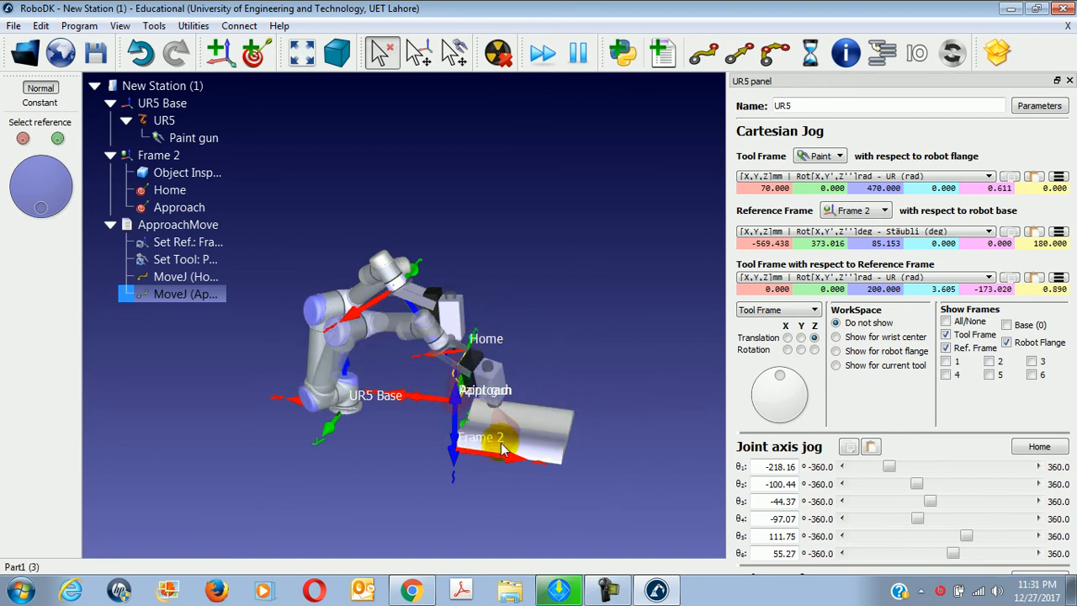
{"action": "scroll", "coordinate": [501, 455], "scroll_direction": "up", "scroll_amount": 5}
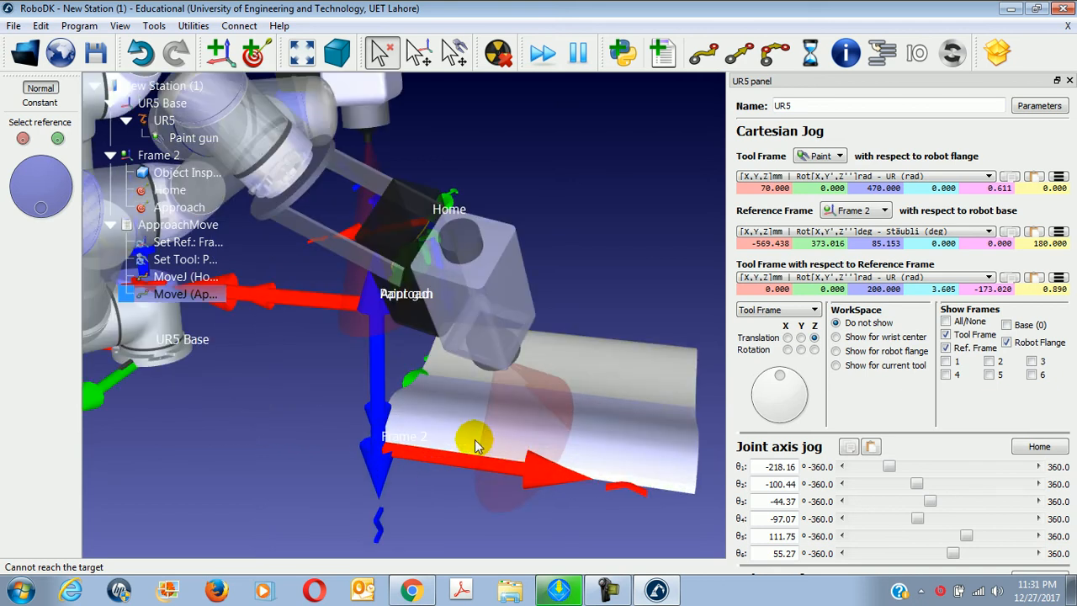
{"action": "left_click", "coordinate": [403, 436]}
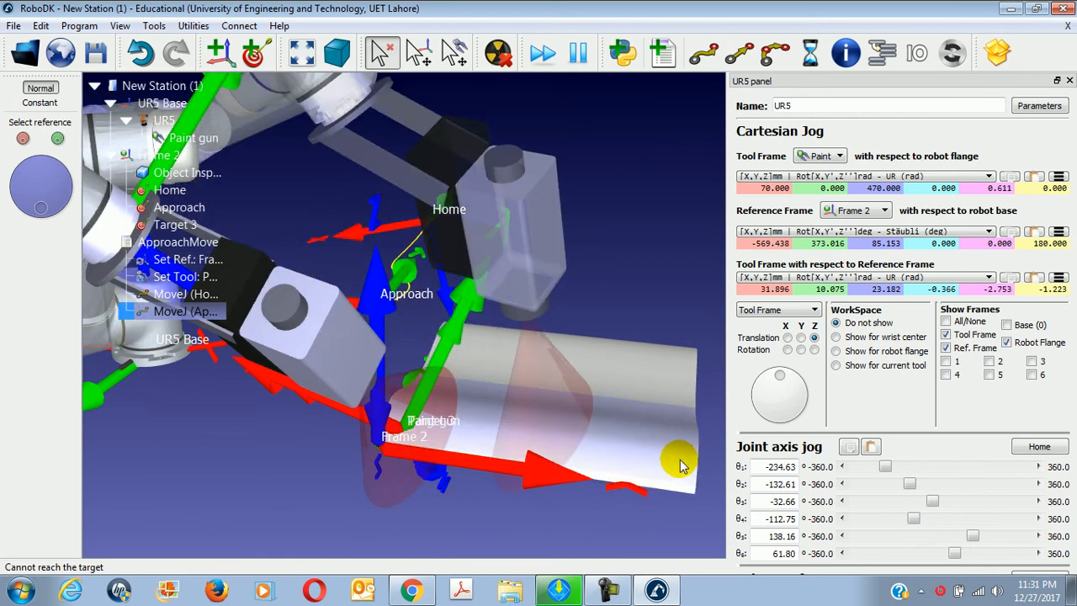
{"action": "scroll", "coordinate": [652, 467], "scroll_direction": "down", "scroll_amount": 3}
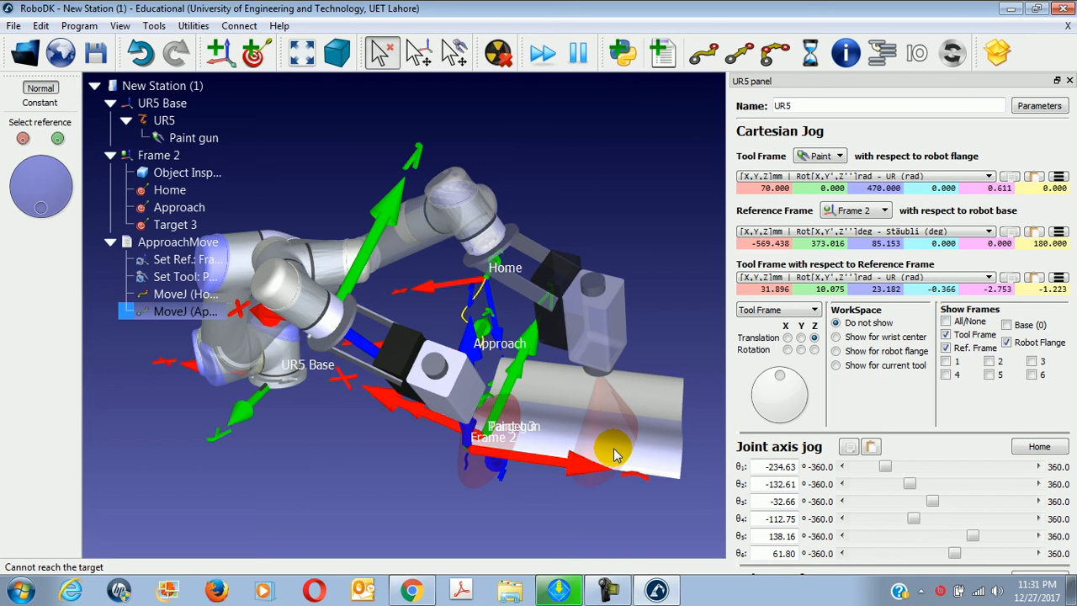
{"action": "key", "text": "Escape"}
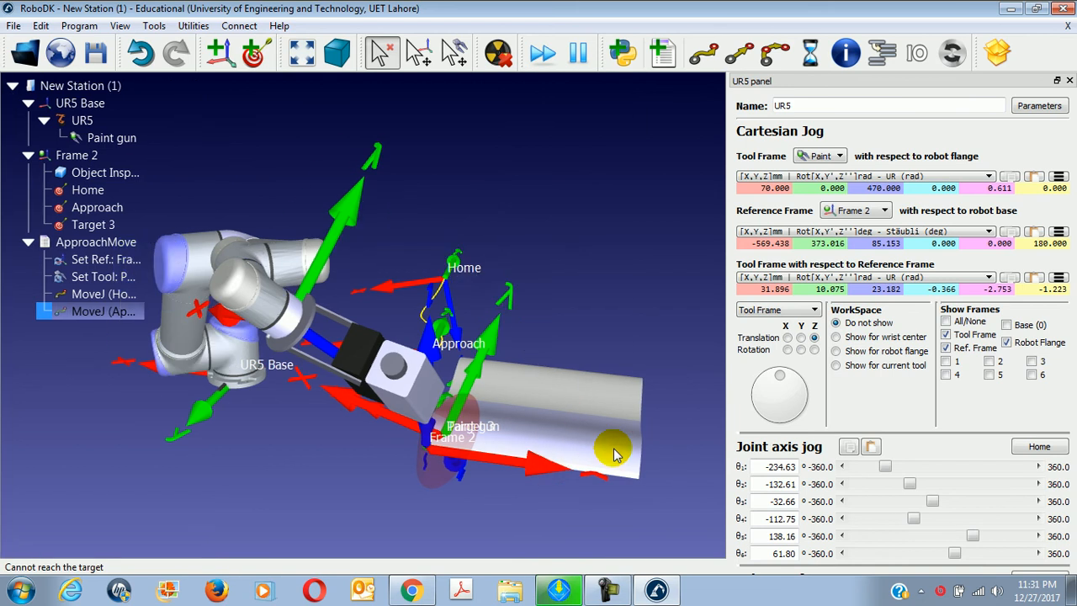
Save the station and close it
{"action": "left_click", "coordinate": [518, 450]}
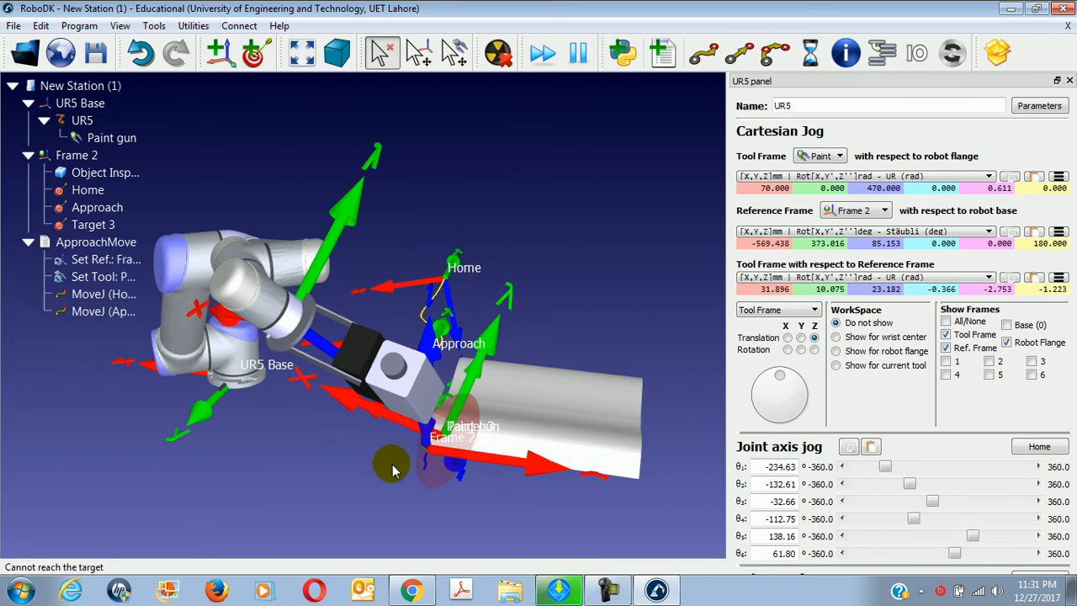
{"action": "scroll", "coordinate": [411, 399], "scroll_direction": "down", "scroll_amount": 2}
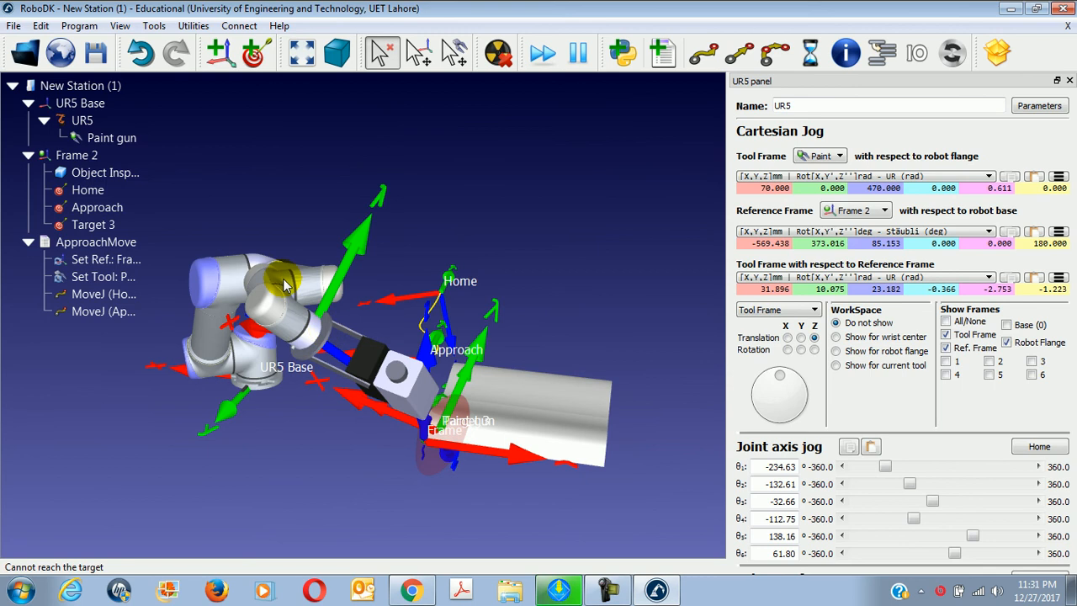
{"action": "left_click", "coordinate": [95, 53]}
{"action": "left_click", "coordinate": [14, 25]}
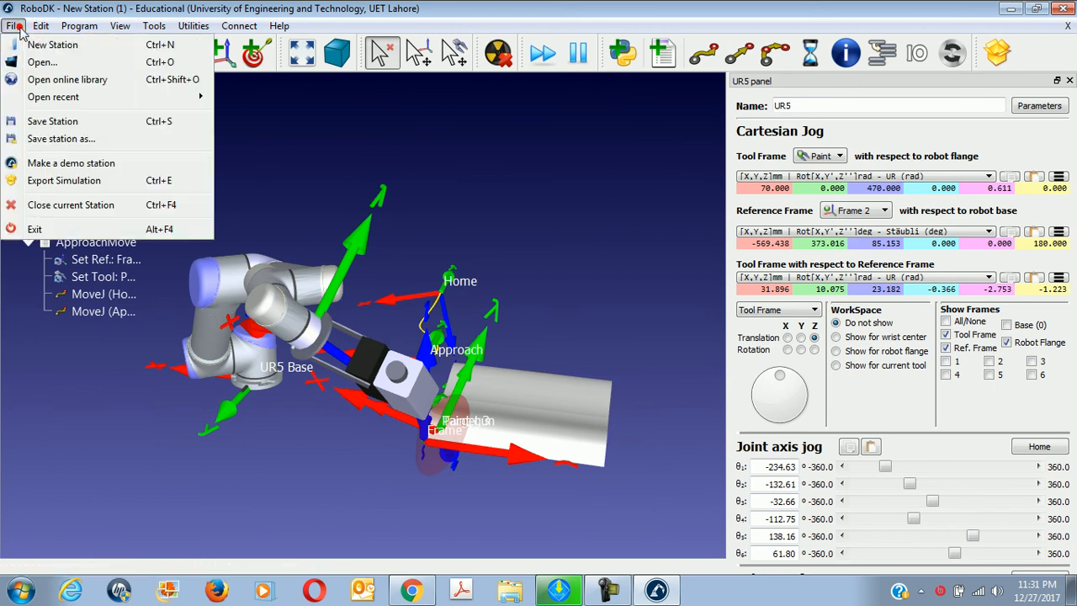
{"action": "left_click", "coordinate": [51, 205]}
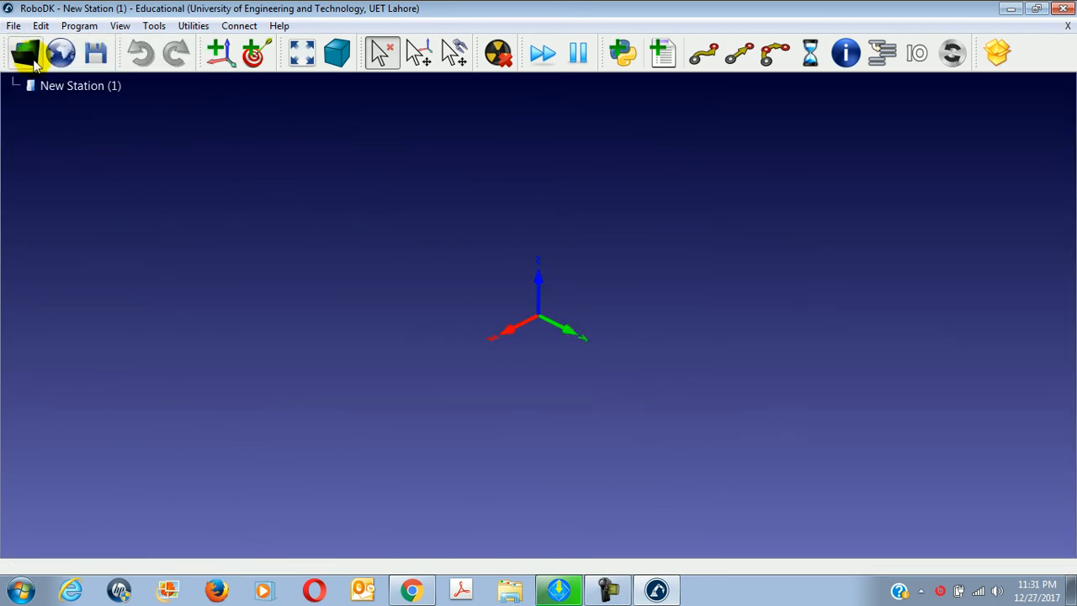
Reopen the saved station file New Station (1).rdk from the Desktop
{"action": "left_click", "coordinate": [30, 53]}
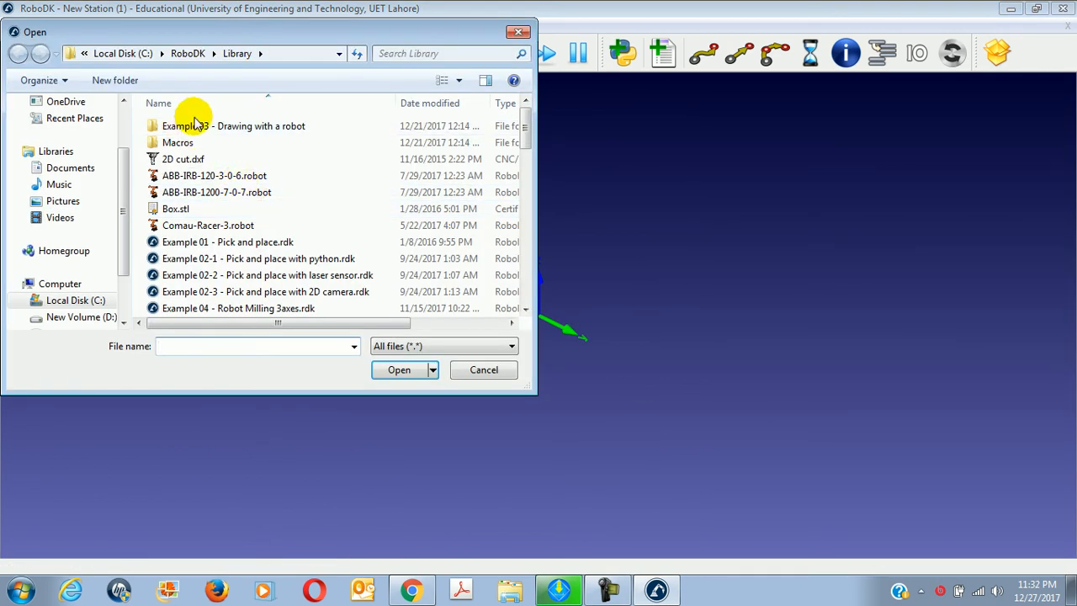
{"action": "scroll", "coordinate": [84, 109], "scroll_direction": "up", "scroll_amount": 2}
{"action": "left_click", "coordinate": [76, 124]}
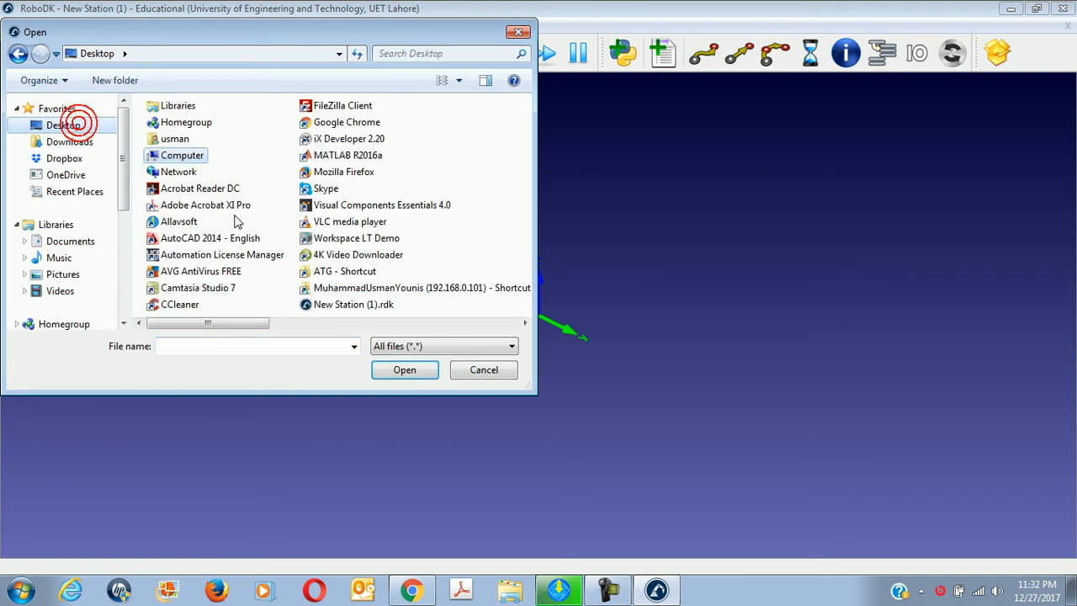
{"action": "left_click", "coordinate": [320, 312]}
{"action": "double_click", "coordinate": [216, 303]}
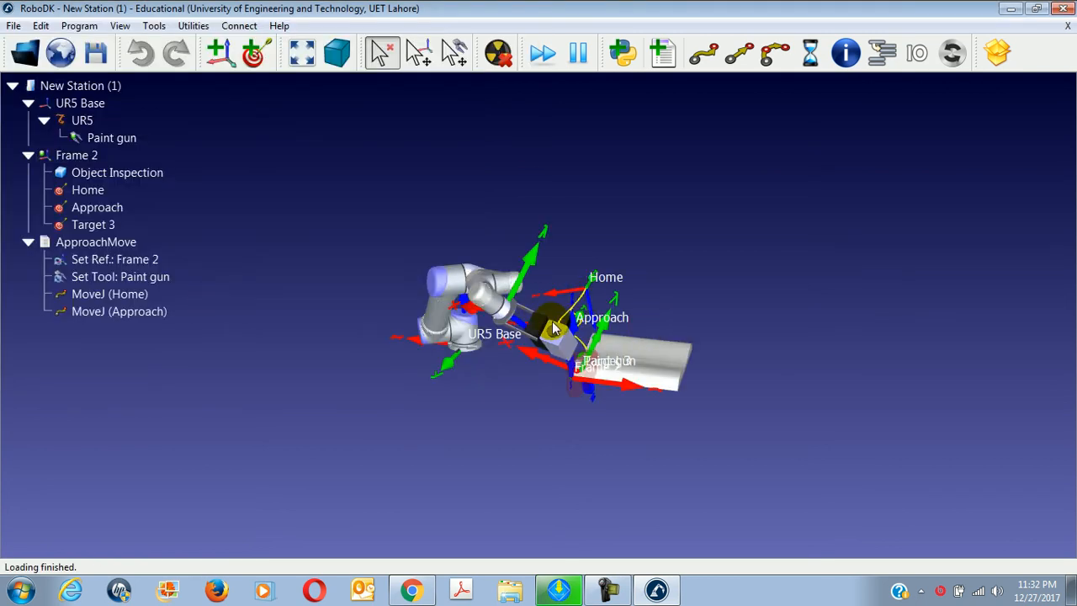
Run the MoveJ (Home) and MoveJ (Approach) instructions alternately, twice each, ending with the robot at the Approach target
{"action": "double_click", "coordinate": [130, 294]}
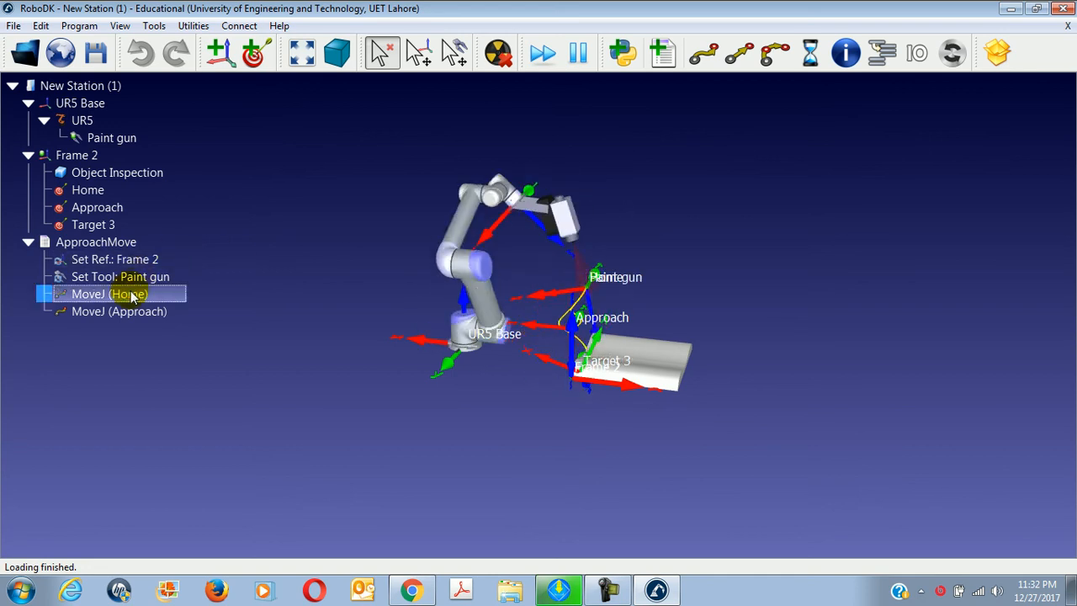
{"action": "double_click", "coordinate": [119, 312]}
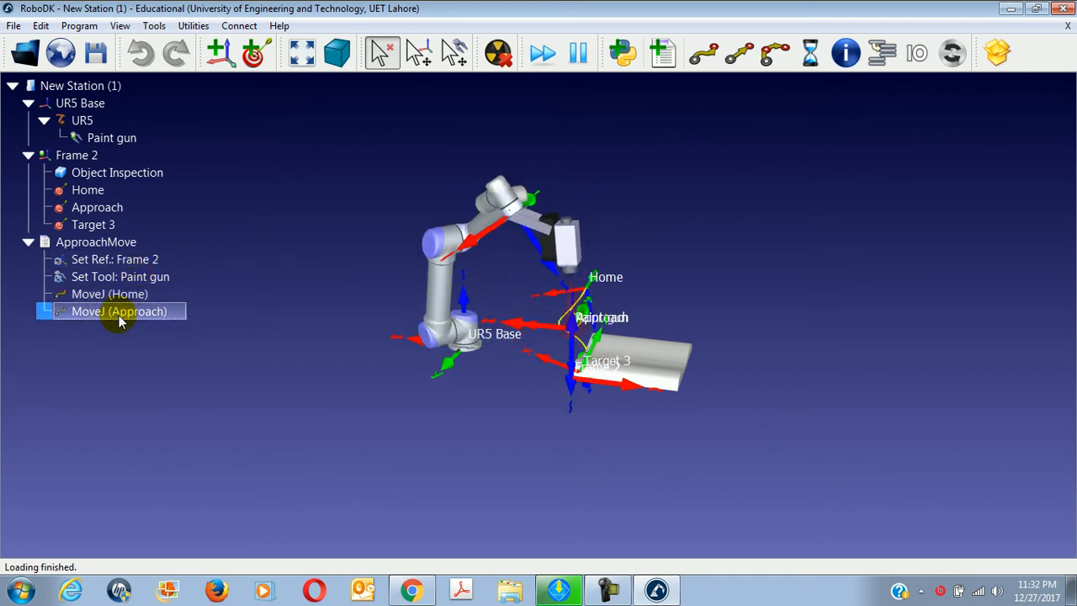
{"action": "double_click", "coordinate": [135, 295]}
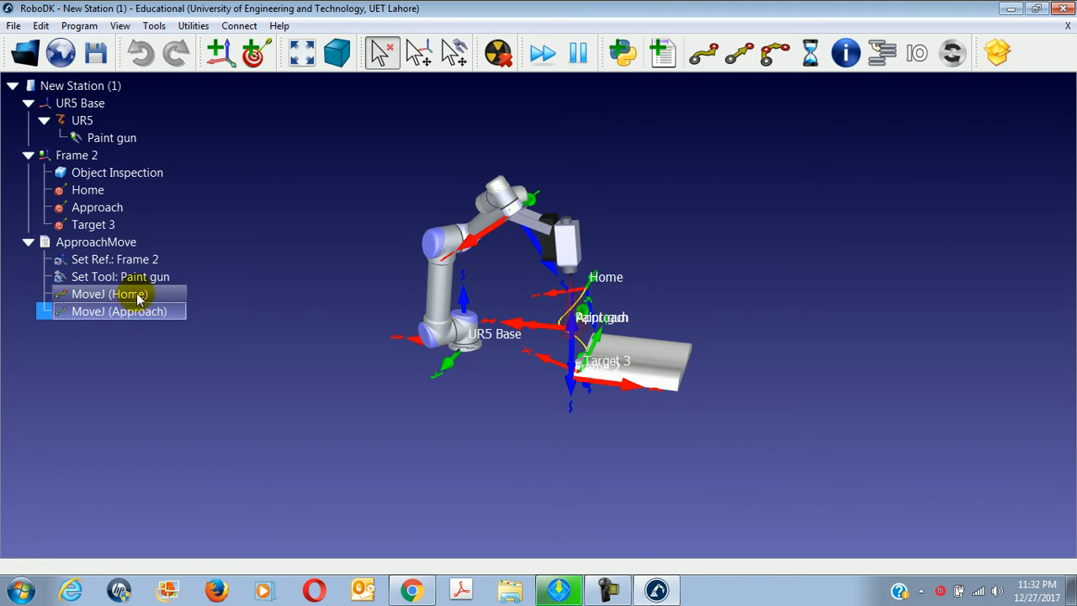
{"action": "double_click", "coordinate": [134, 312]}
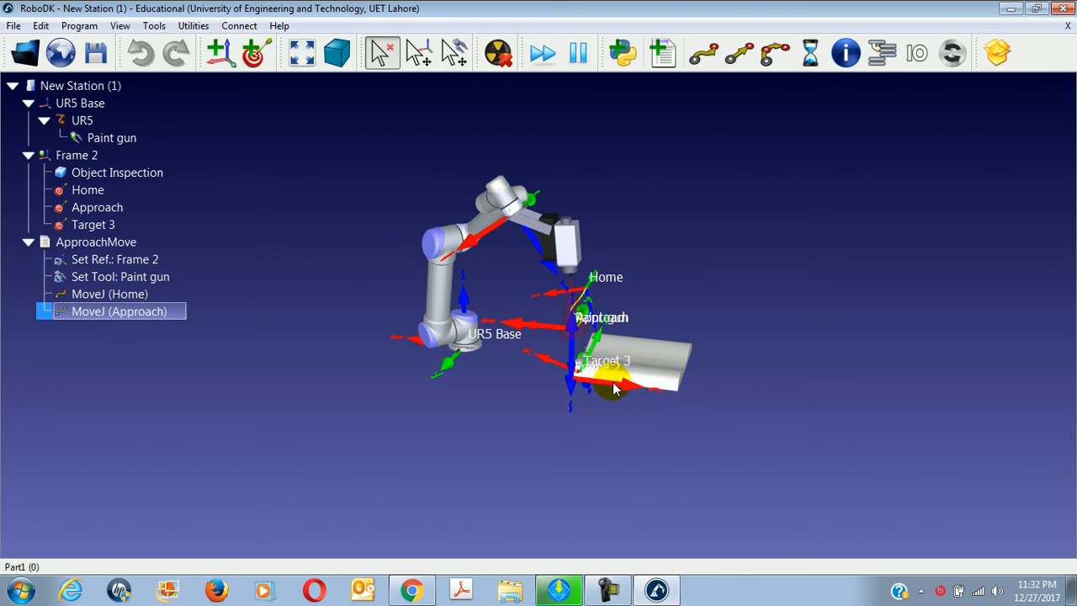
Move Frame 2, together with its part and targets, a short distance toward the UR5 base
{"action": "scroll", "coordinate": [613, 391], "scroll_direction": "up", "scroll_amount": 2}
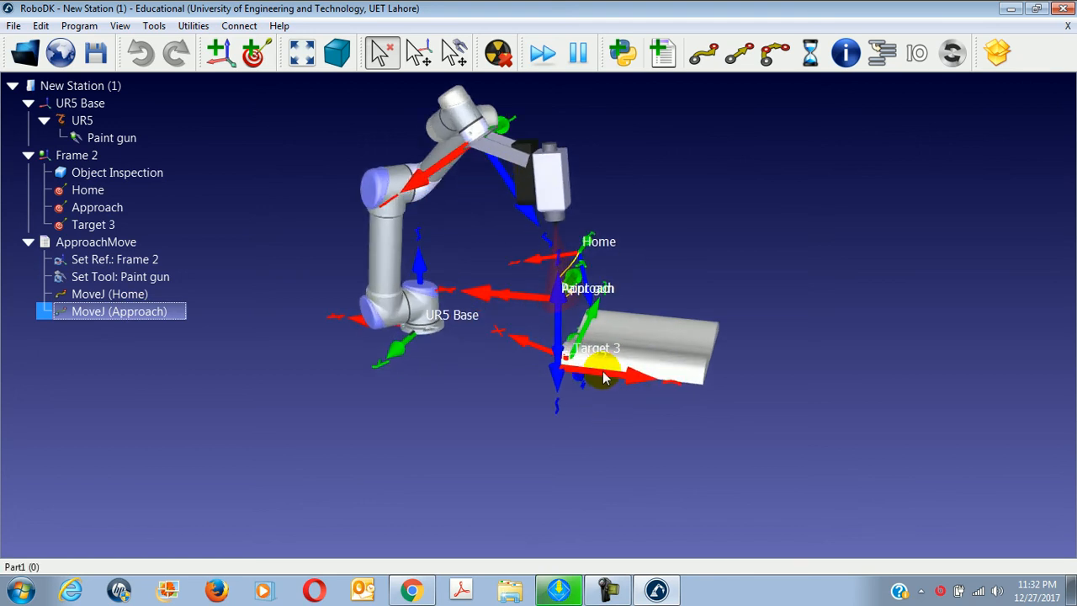
{"action": "left_click_drag", "start_coordinate": [604, 378], "coordinate": [543, 363], "text": "alt"}
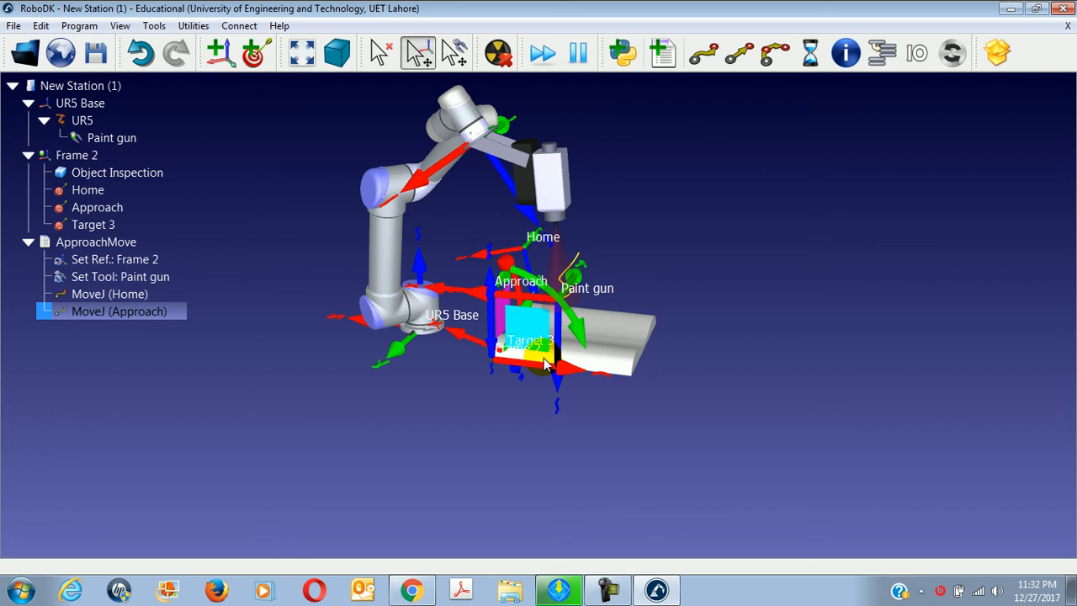
{"action": "left_click_drag", "start_coordinate": [544, 363], "coordinate": [544, 364], "text": "alt"}
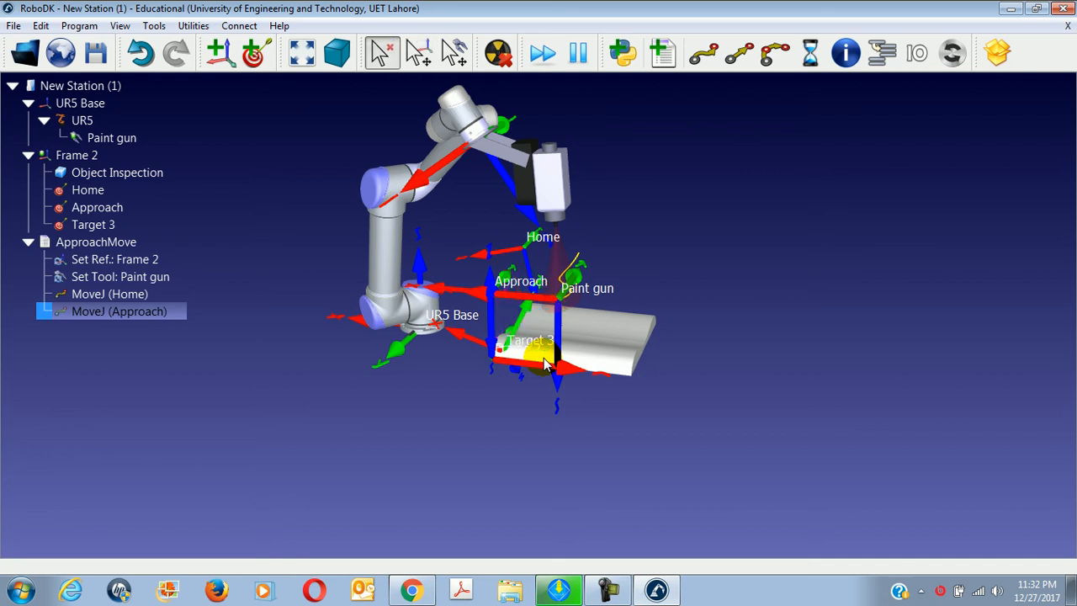
Display the robot's workspace and try nudging the part to see whether it lies within reach
{"action": "left_click", "coordinate": [119, 26]}
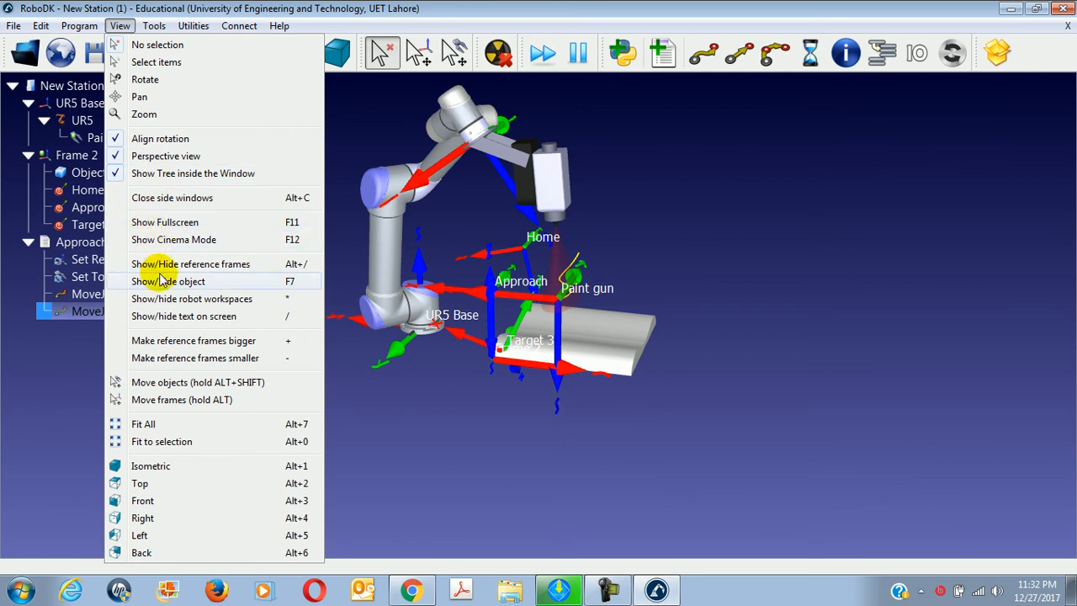
{"action": "left_click", "coordinate": [169, 300]}
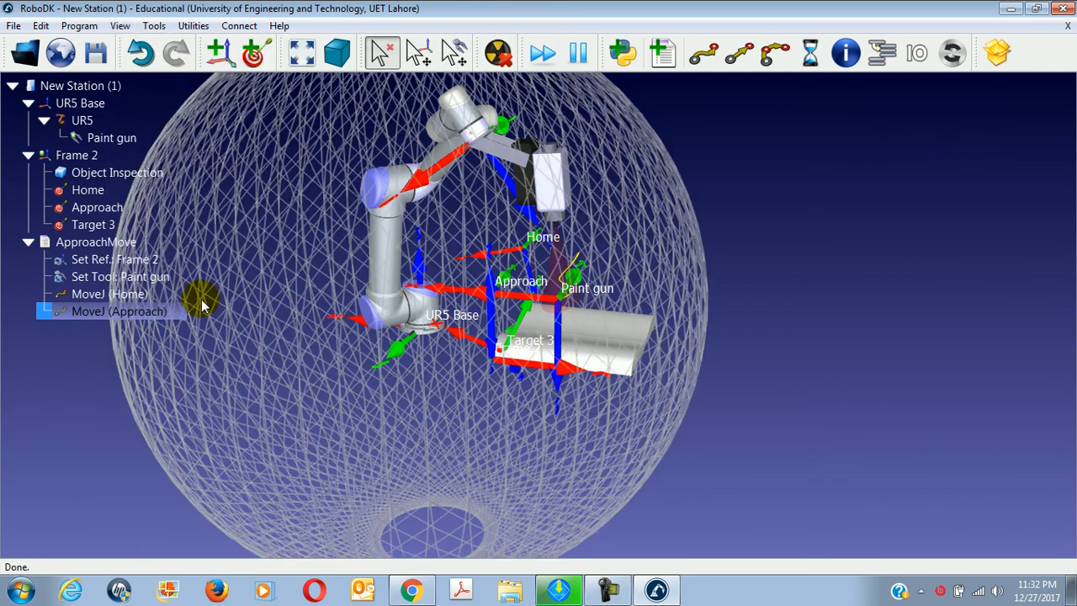
{"action": "left_click_drag", "start_coordinate": [655, 338], "coordinate": [625, 343], "text": "alt"}
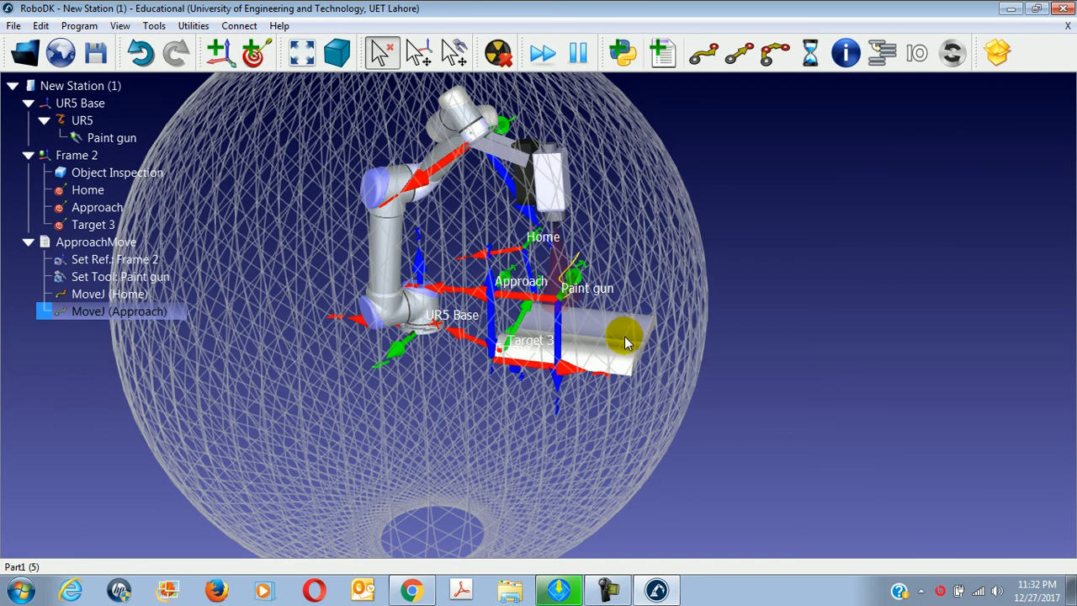
Undo the recent moves of Frame 2 one after another, back to its saved position
{"action": "key", "text": "ctrl+z"}
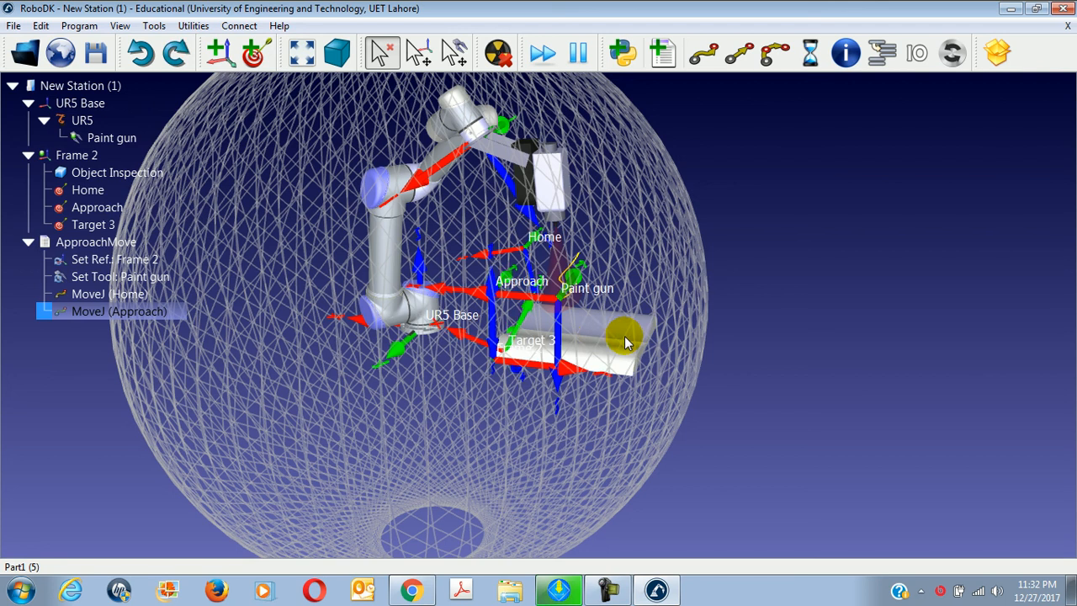
{"action": "key", "text": "ctrl+z"}
{"action": "key", "text": "ctrl+z"}
{"action": "key", "text": "ctrl+z"}
{"action": "key", "text": "ctrl+z"}
{"action": "key", "text": "ctrl+z"}
{"action": "key", "text": "ctrl+z"}
{"action": "key", "text": "ctrl+z"}
{"action": "key", "text": "ctrl+z"}
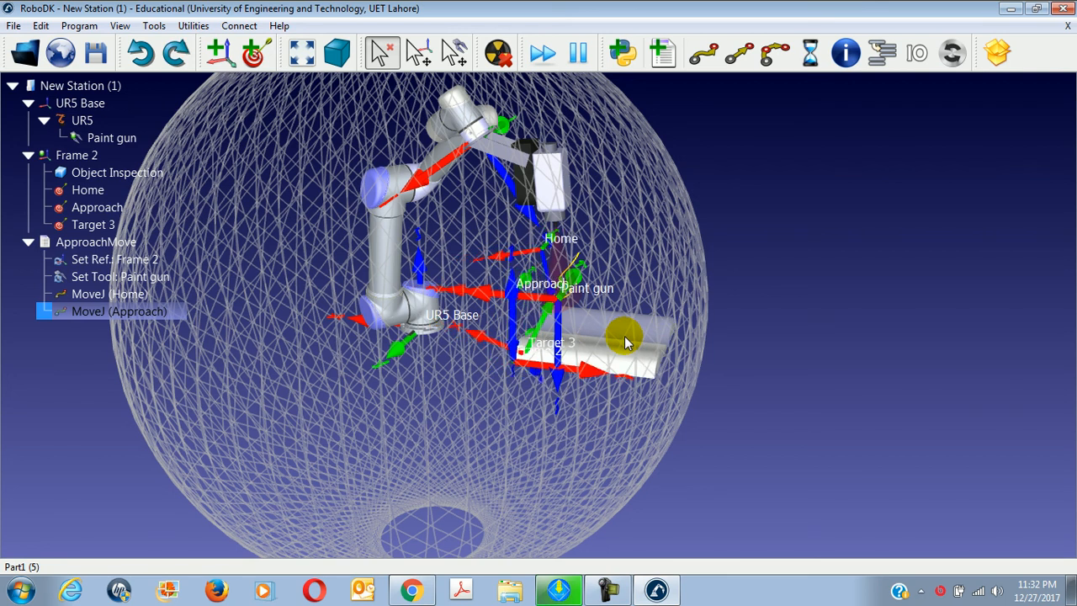
{"action": "key", "text": "ctrl+z"}
{"action": "key", "text": "ctrl+z"}
{"action": "key", "text": "ctrl+z"}
{"action": "key", "text": "ctrl+z"}
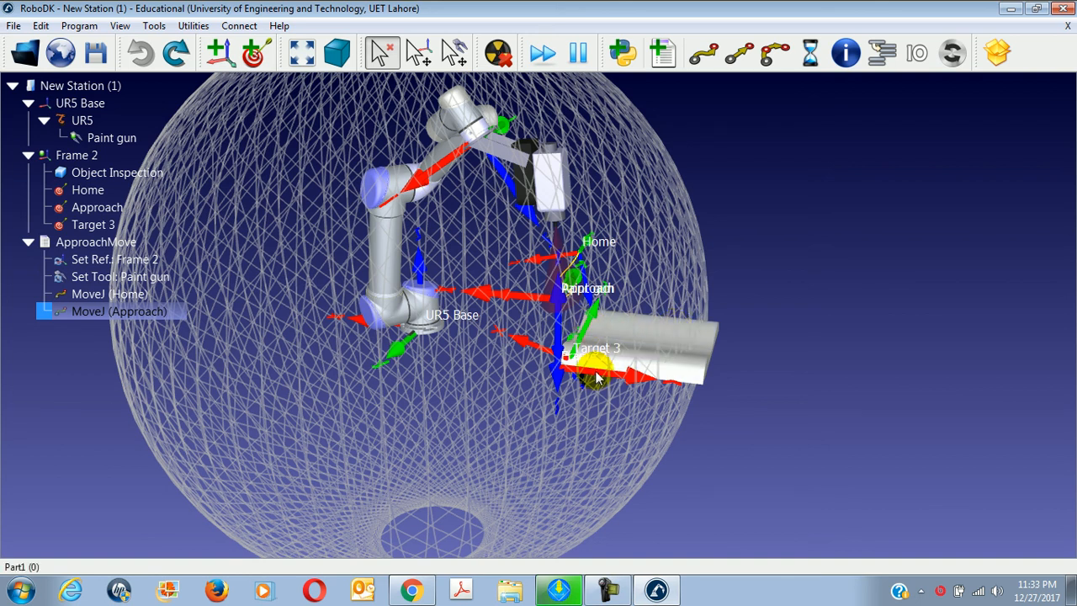
Move Frame 2 with its part and targets toward the UR5 base, well inside the workspace sphere, and hide the robot workspace
{"action": "left_click_drag", "start_coordinate": [597, 379], "coordinate": [532, 368], "text": "alt"}
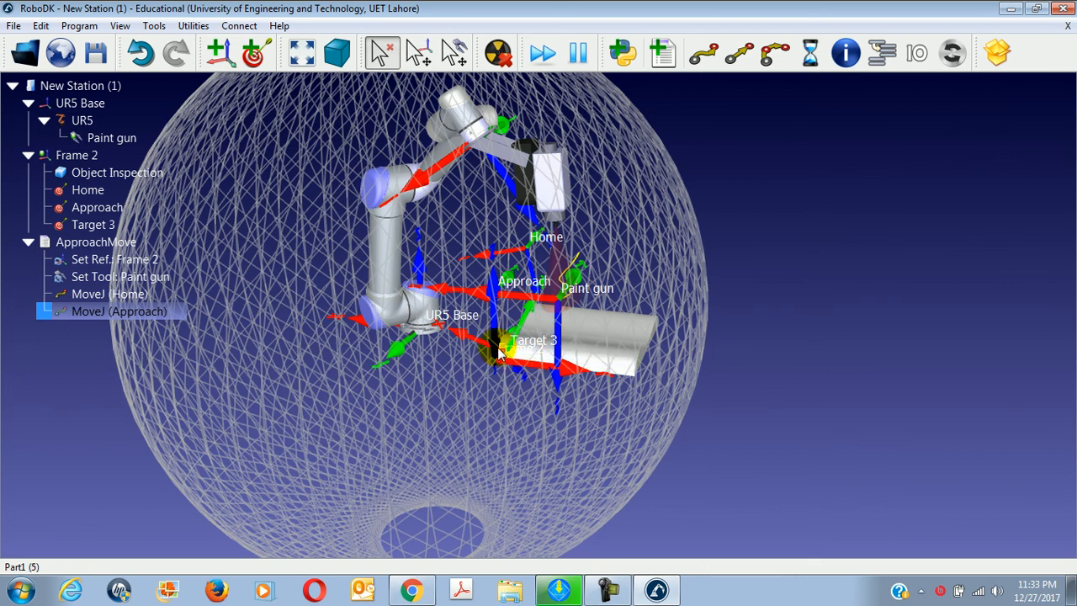
{"action": "left_click", "coordinate": [282, 242]}
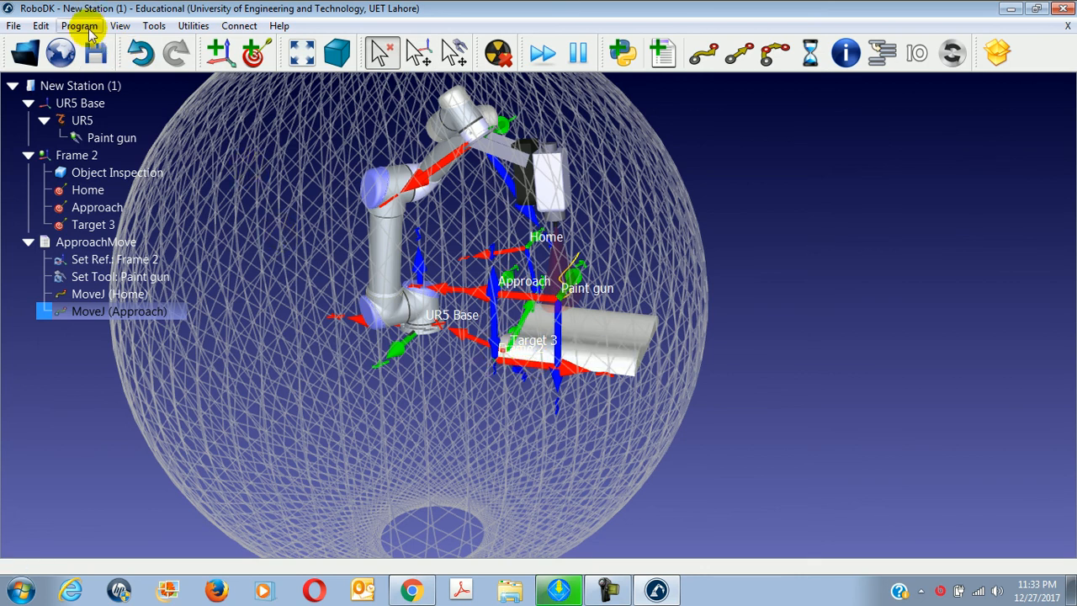
{"action": "left_click", "coordinate": [119, 26]}
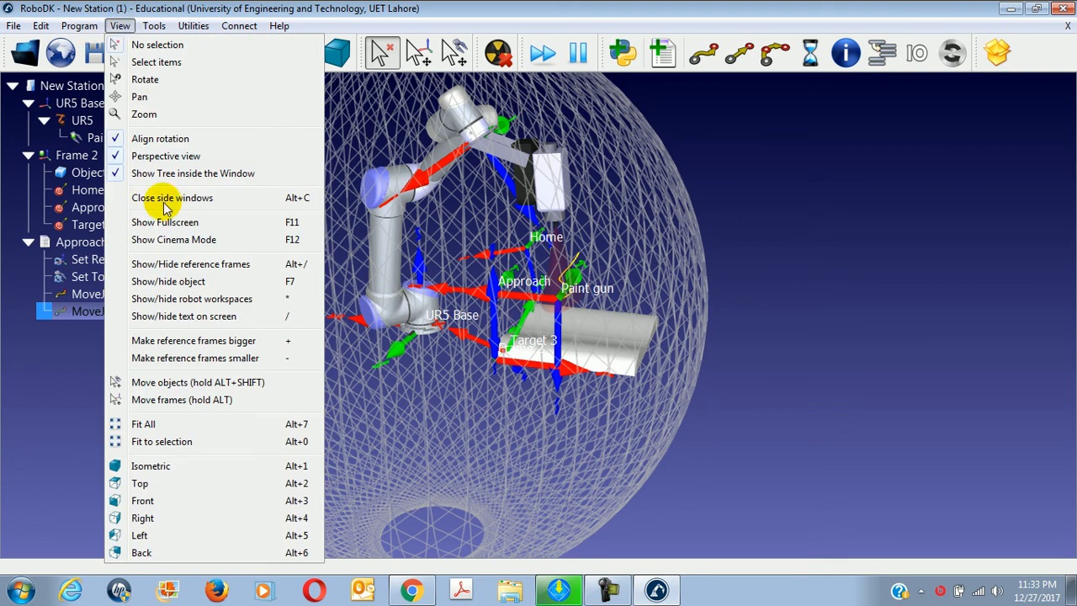
{"action": "left_click", "coordinate": [173, 301]}
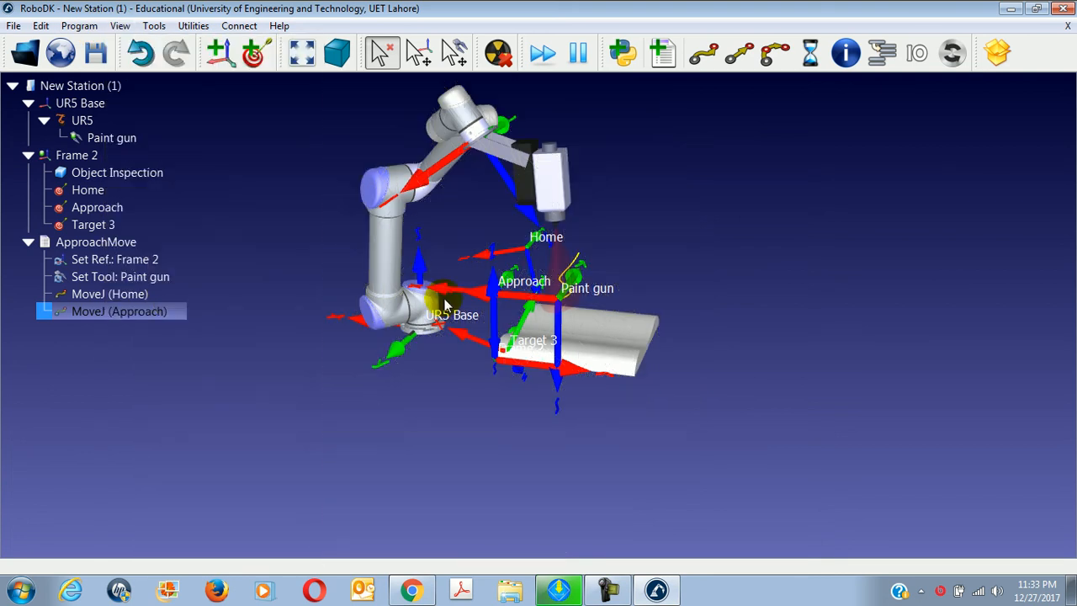
Start teaching targets on the surface and add one on the part's front corner beside Target 3
{"action": "left_click", "coordinate": [80, 26]}
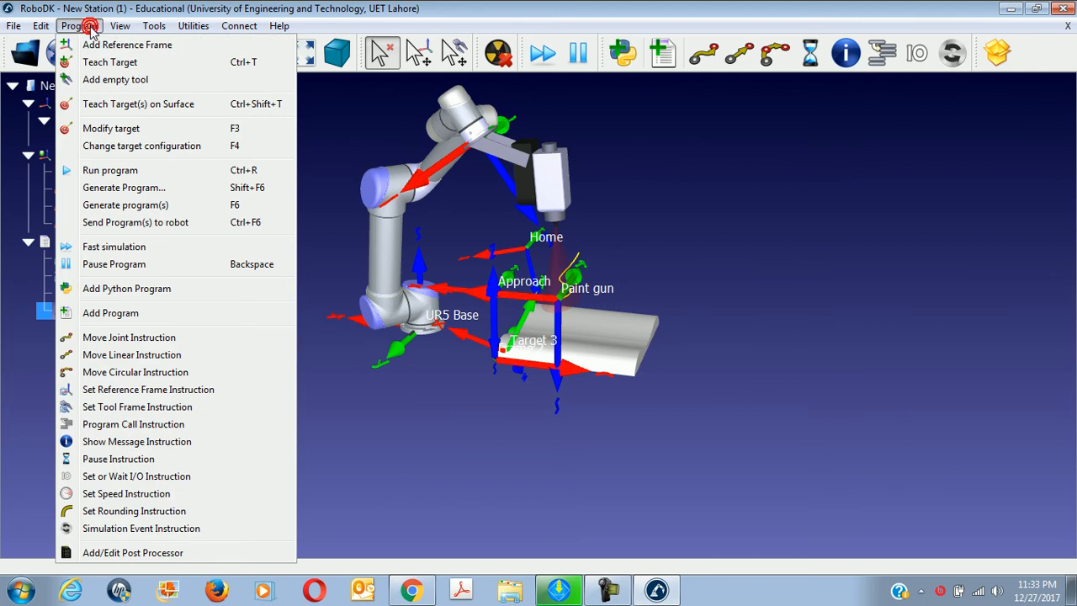
{"action": "left_click", "coordinate": [116, 105]}
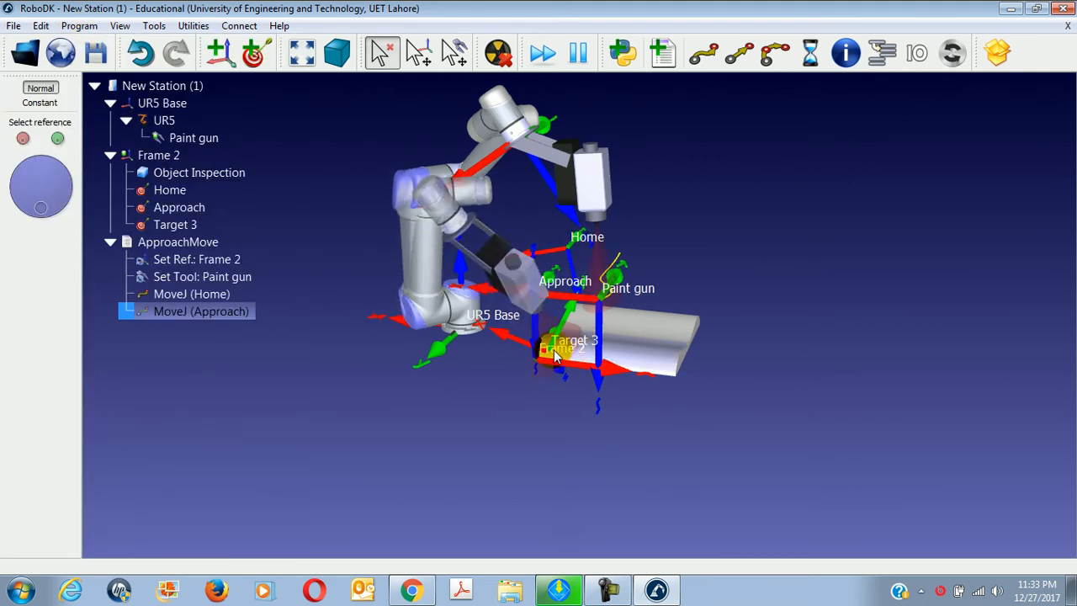
{"action": "scroll", "coordinate": [553, 355], "scroll_direction": "up", "scroll_amount": 5}
{"action": "scroll", "coordinate": [553, 355], "scroll_direction": "down", "scroll_amount": 3}
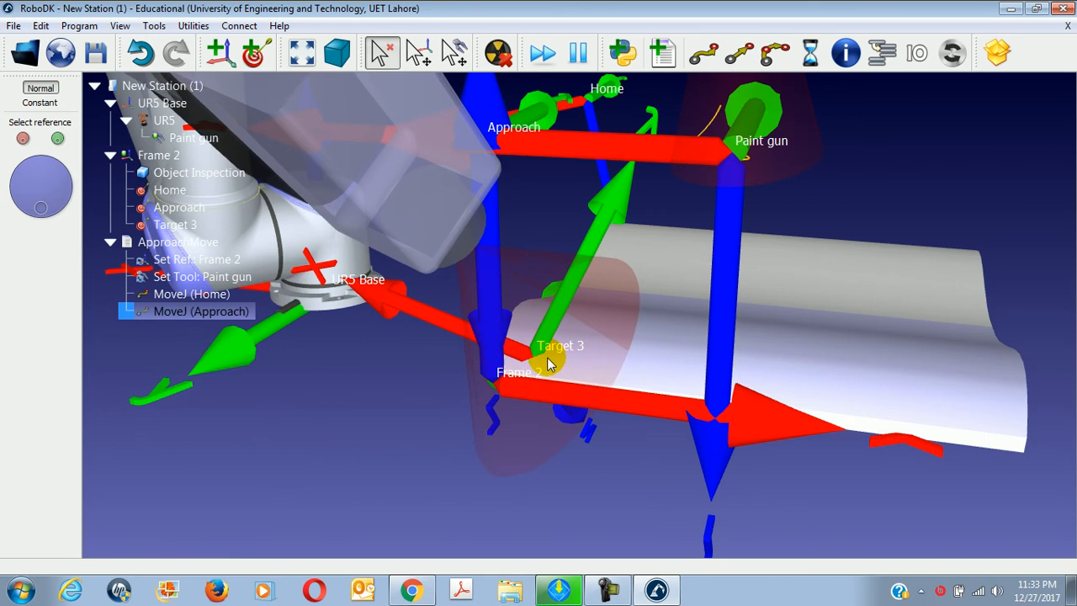
{"action": "left_click", "coordinate": [548, 355]}
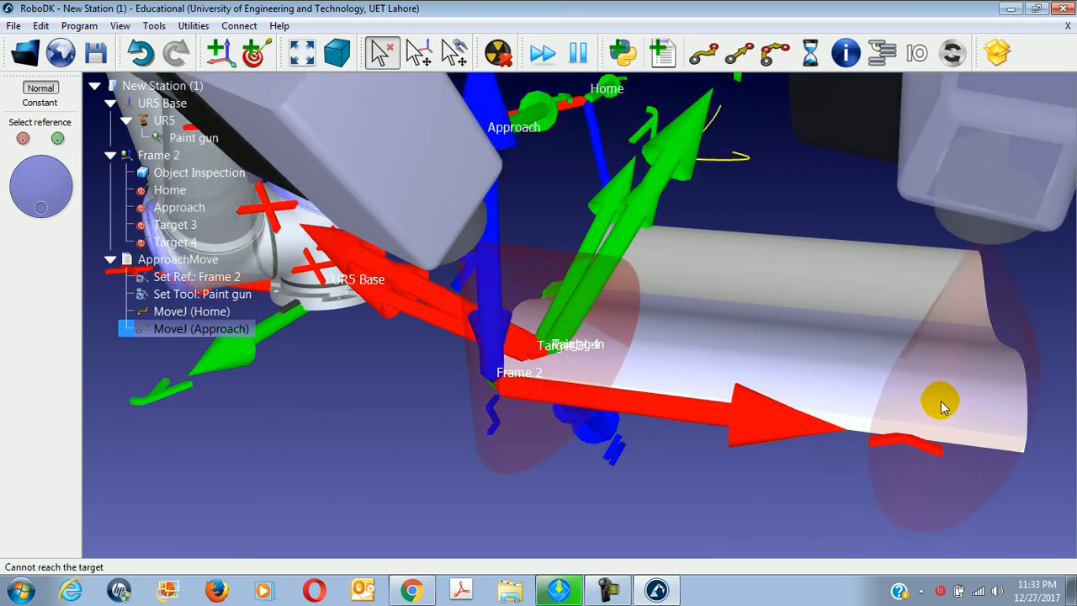
Teach three more surface targets: two at the part's far end from the front edge inward, and one across at the near end
{"action": "scroll", "coordinate": [942, 407], "scroll_direction": "down", "scroll_amount": 4}
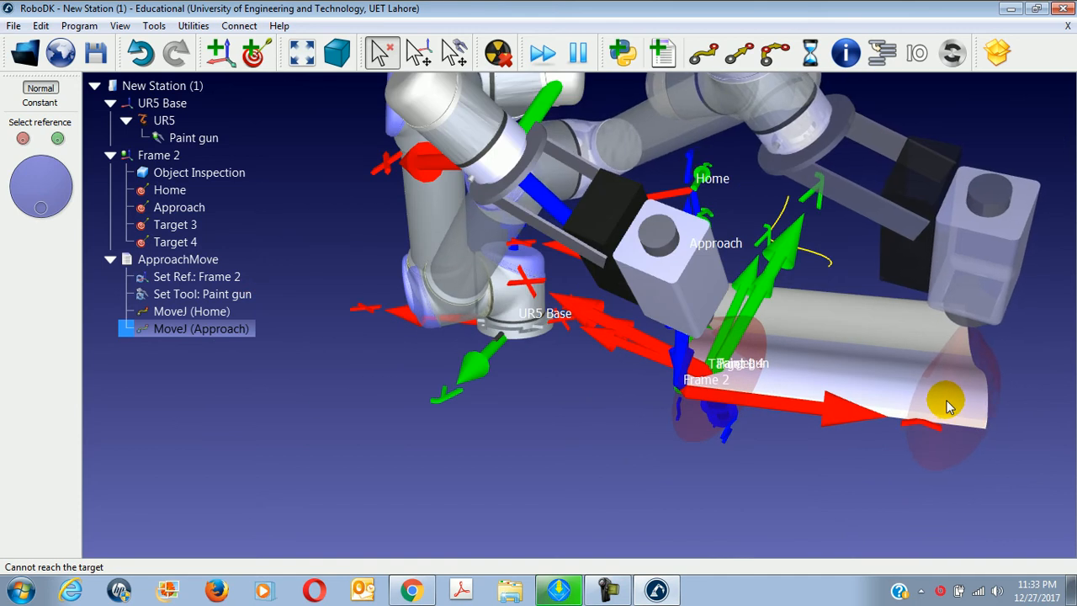
{"action": "left_click", "coordinate": [938, 394]}
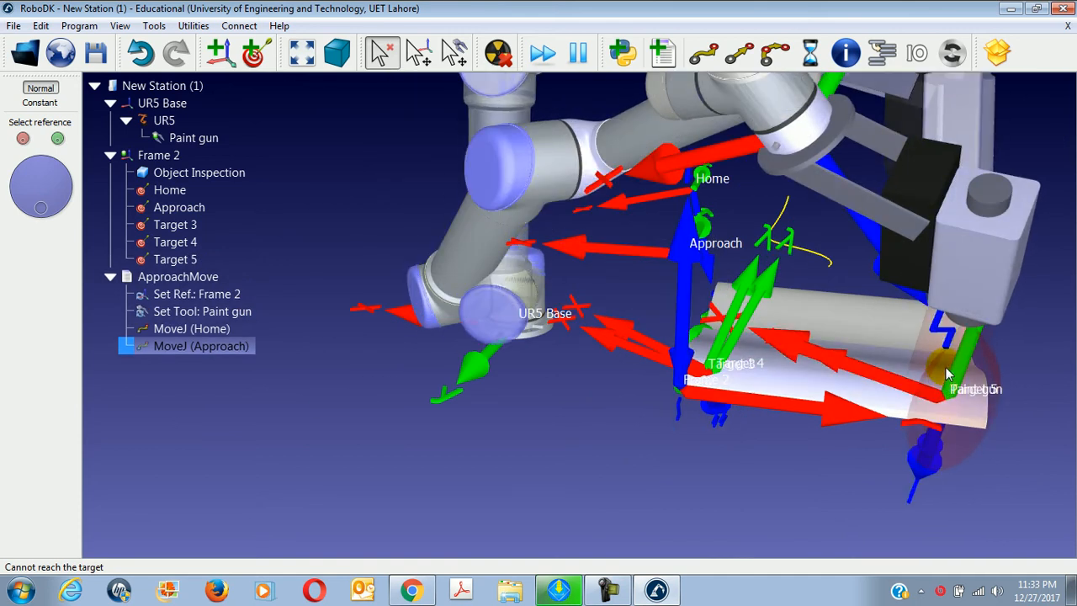
{"action": "left_click", "coordinate": [943, 363]}
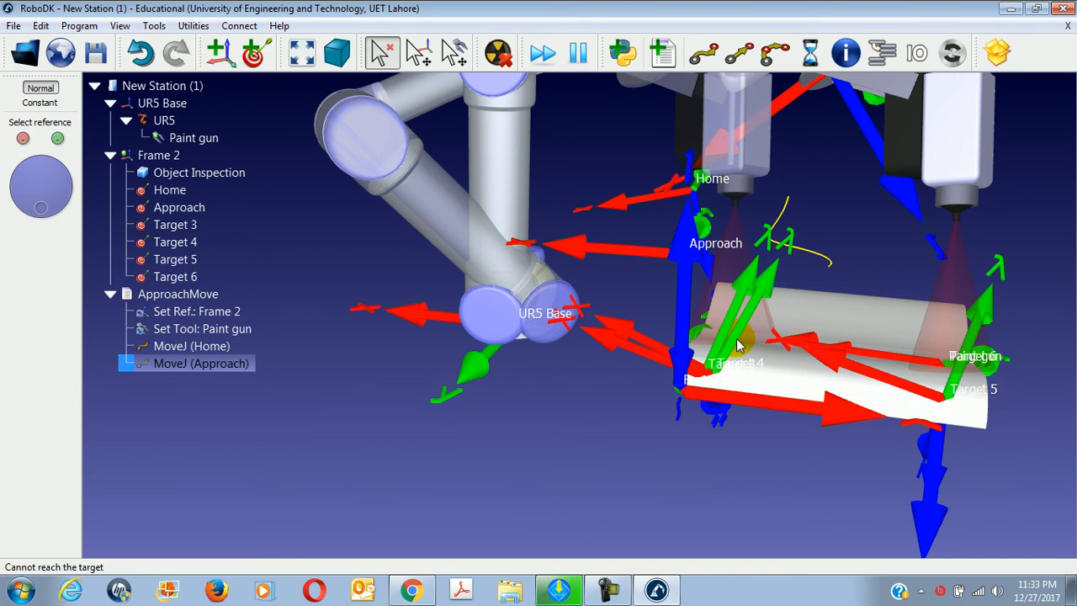
{"action": "left_click", "coordinate": [740, 341]}
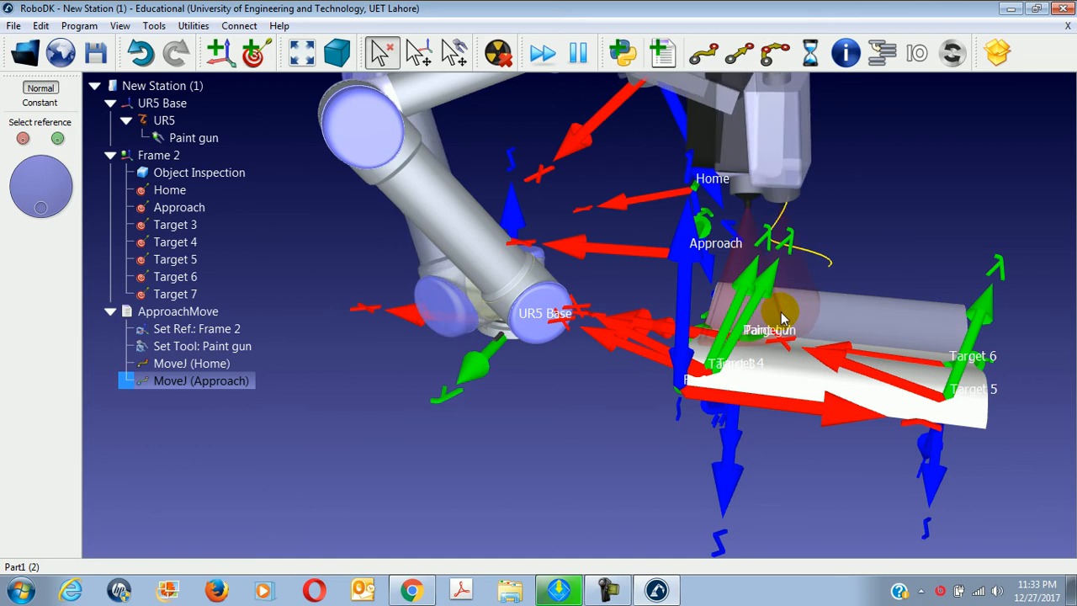
Teach three surface targets on the rear half of the part: two at the far end and one at the near end
{"action": "left_click", "coordinate": [940, 315]}
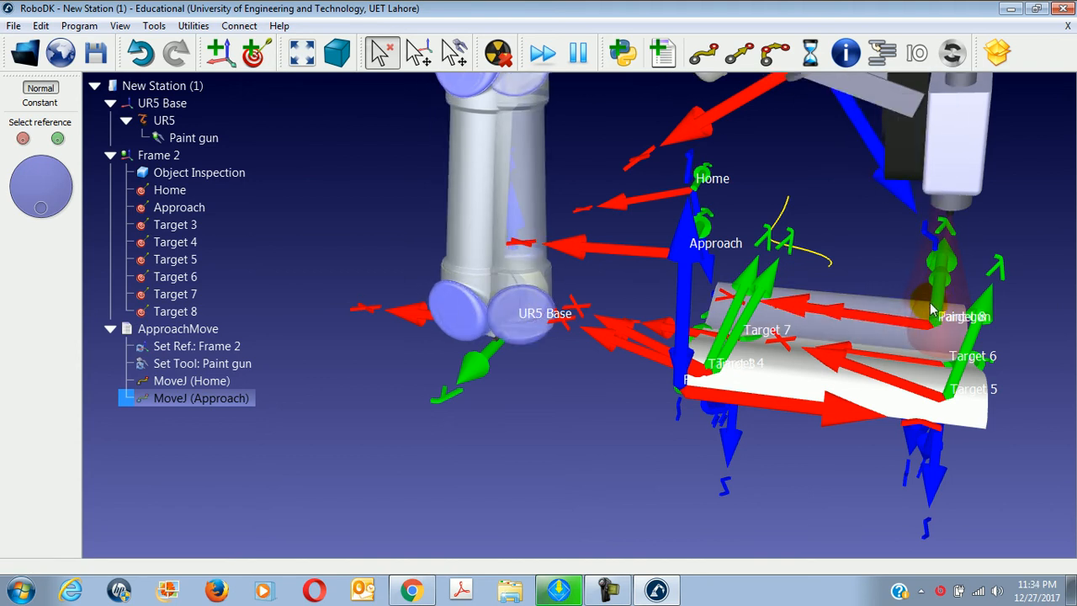
{"action": "left_click", "coordinate": [924, 308]}
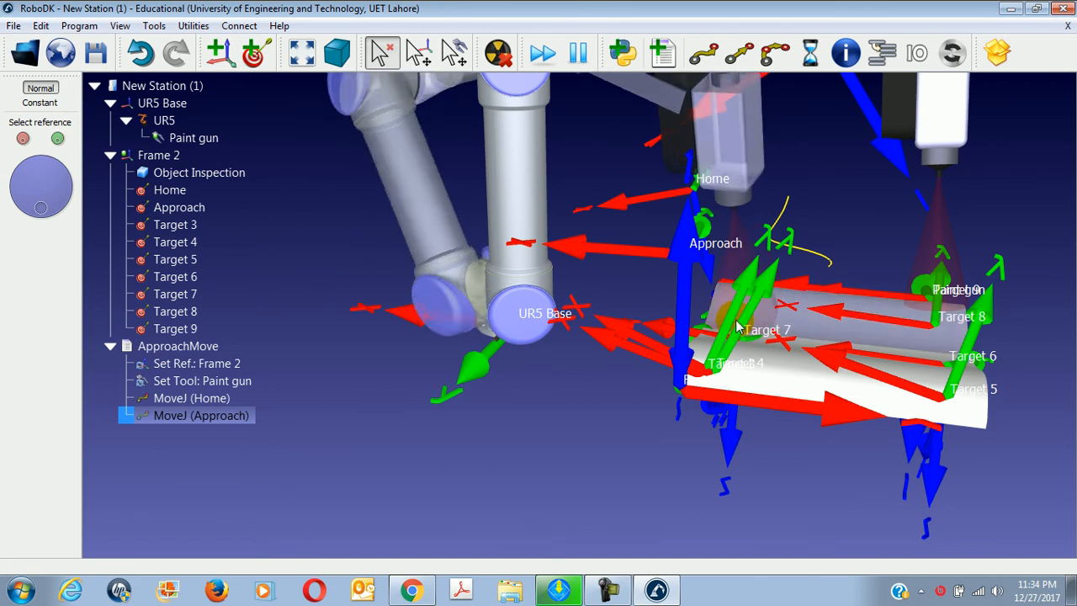
{"action": "left_click", "coordinate": [738, 309]}
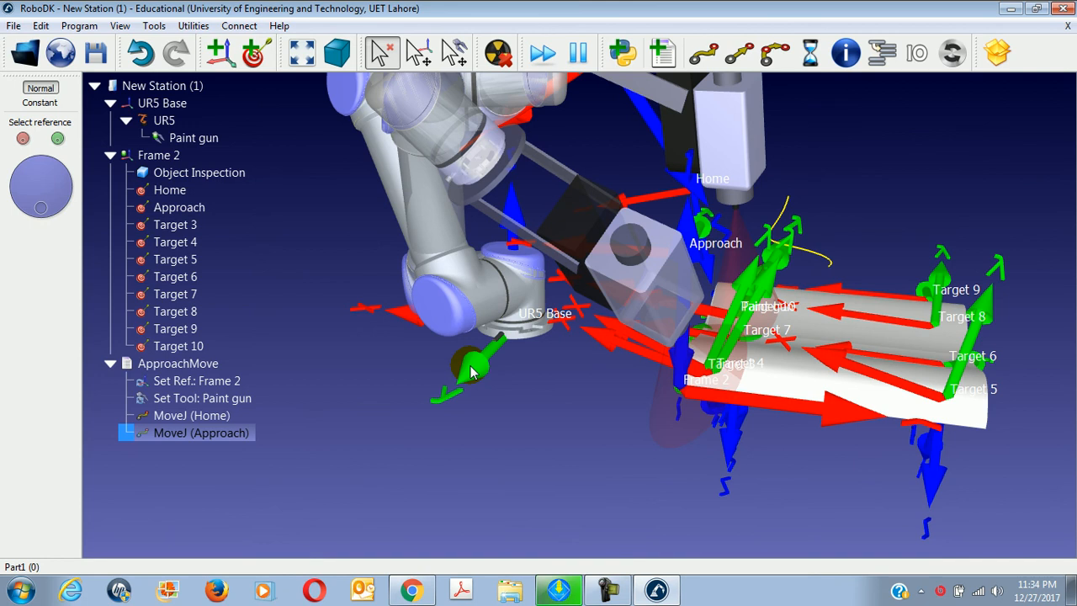
Check the guide's surface target instructions in Chrome, return to RoboDK and finish the target teaching mode
{"action": "scroll", "coordinate": [511, 374], "scroll_direction": "down", "scroll_amount": 5}
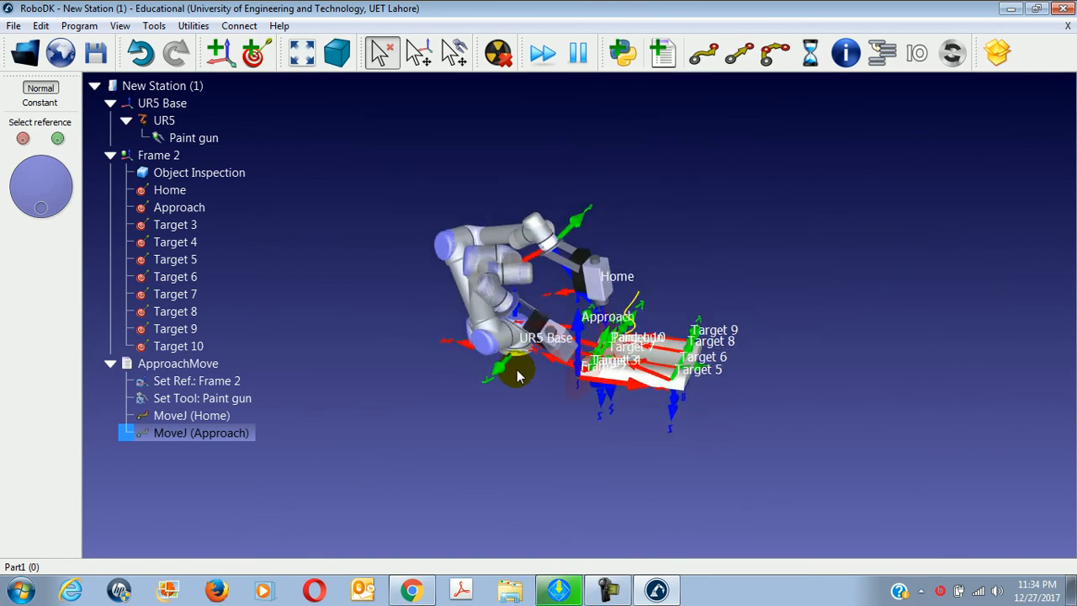
{"action": "scroll", "coordinate": [516, 377], "scroll_direction": "up", "scroll_amount": 2}
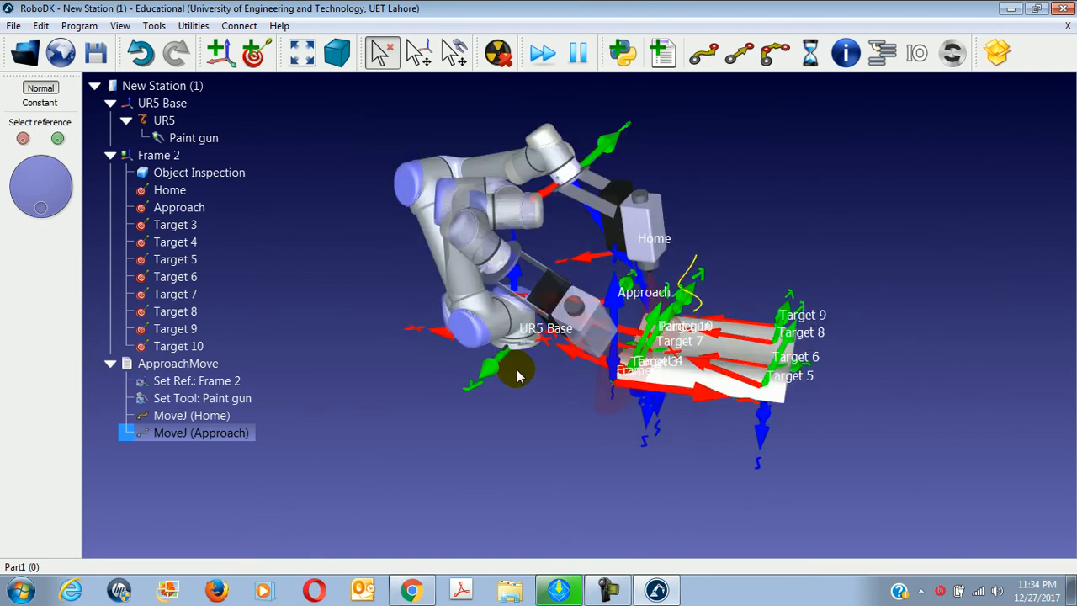
{"action": "left_click", "coordinate": [416, 589]}
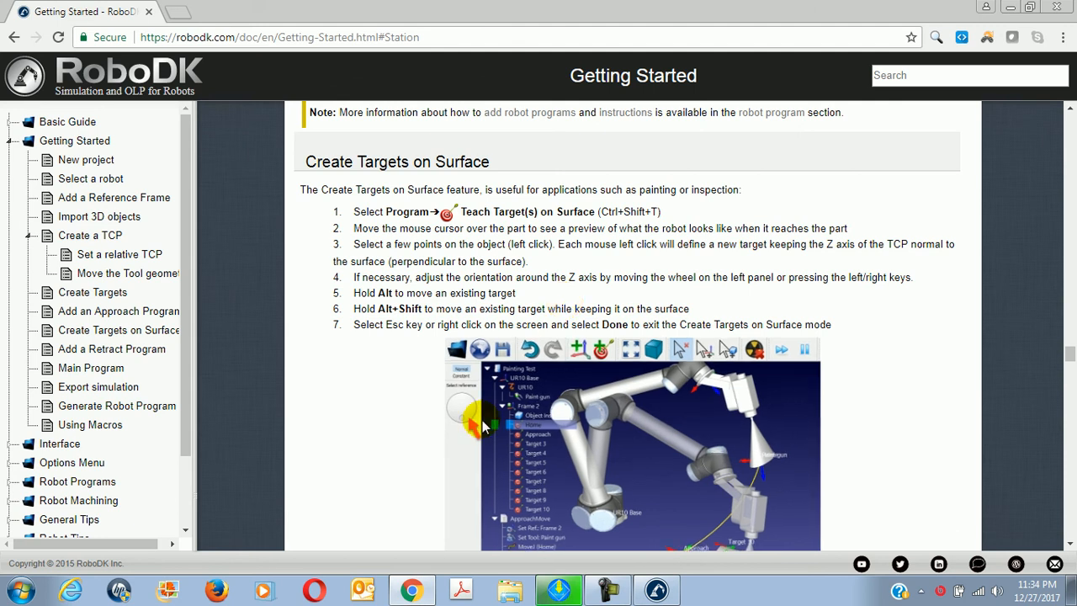
{"action": "left_click", "coordinate": [412, 588]}
{"action": "right_click", "coordinate": [752, 211]}
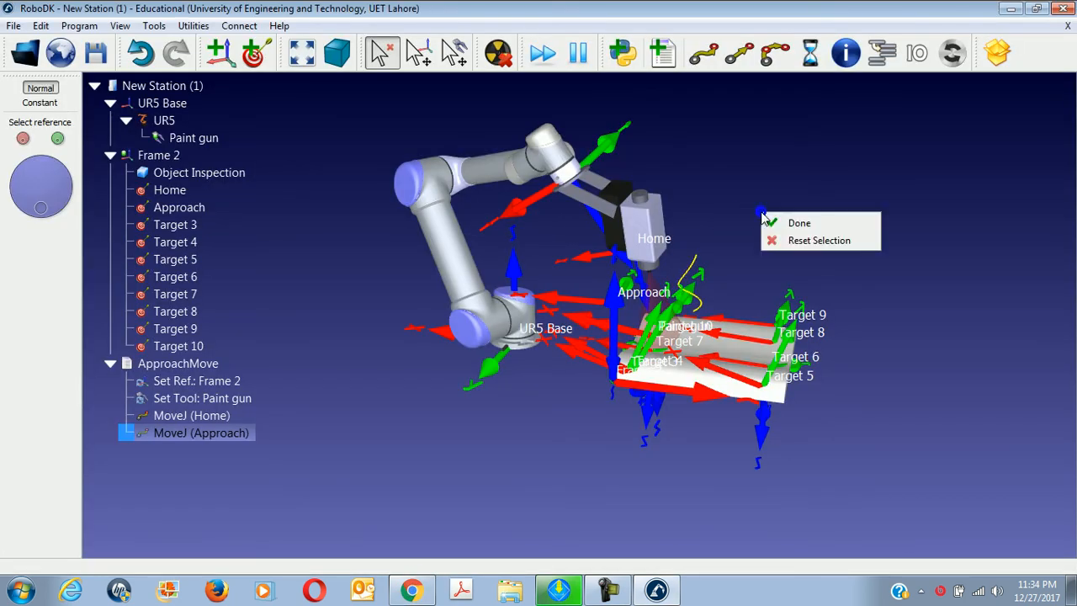
{"action": "left_click", "coordinate": [765, 219]}
{"action": "left_click", "coordinate": [560, 293]}
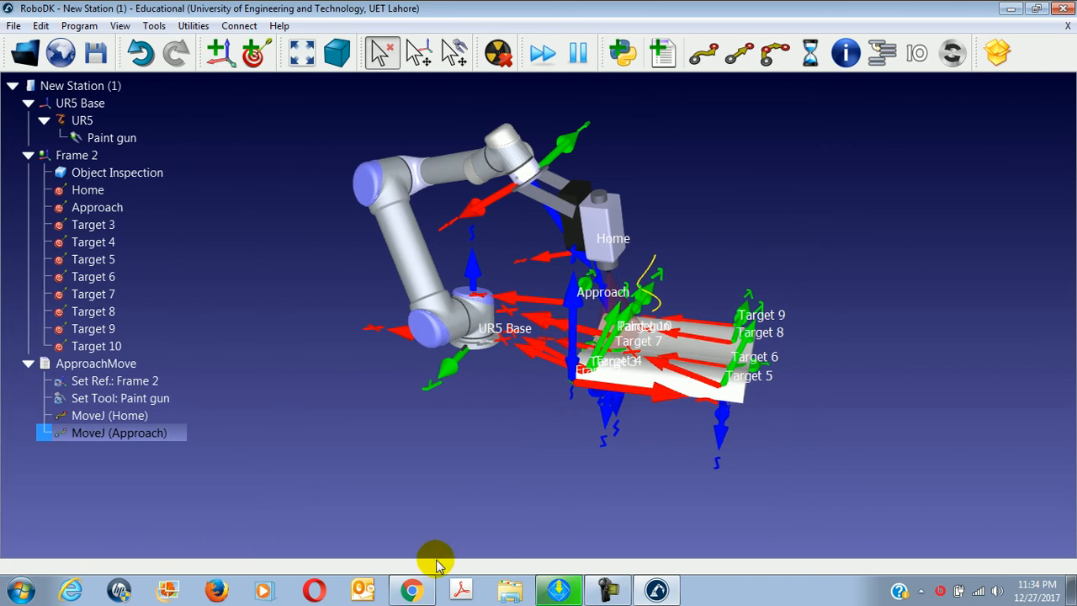
Read the guide's steps in Chrome for generating a program from the surface targets, and return to RoboDK
{"action": "left_click", "coordinate": [412, 589]}
{"action": "scroll", "coordinate": [497, 337], "scroll_direction": "down", "scroll_amount": 5}
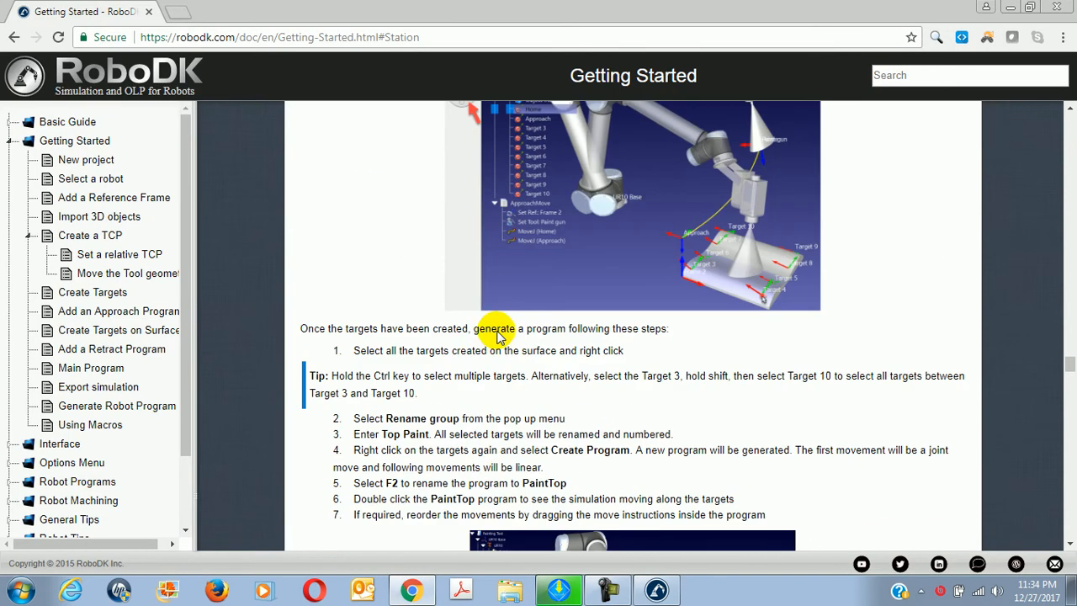
{"action": "scroll", "coordinate": [497, 328], "scroll_direction": "up", "scroll_amount": 1}
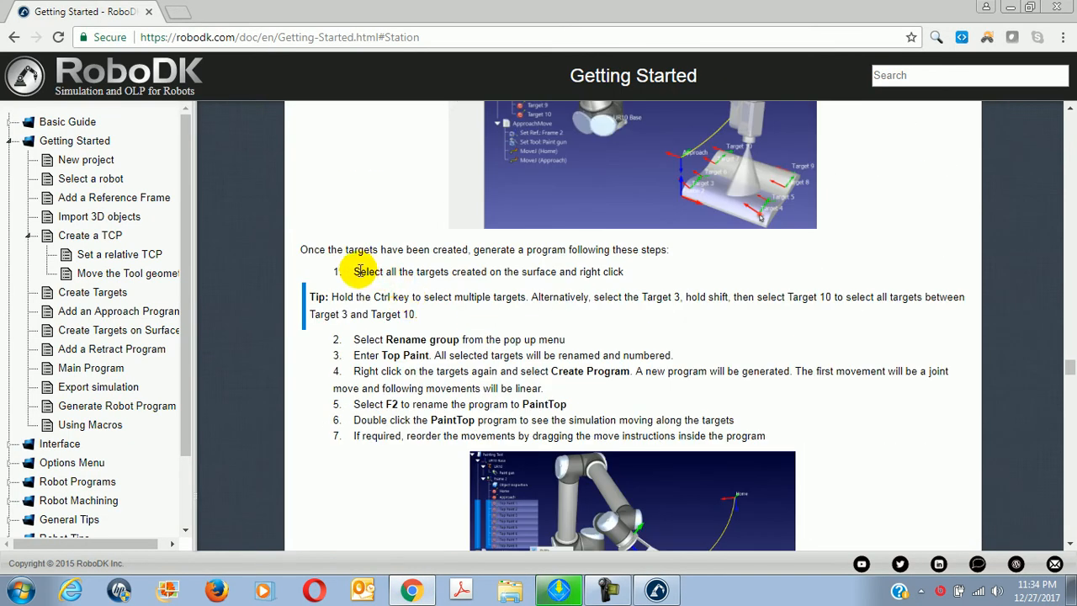
{"action": "left_click", "coordinate": [412, 589]}
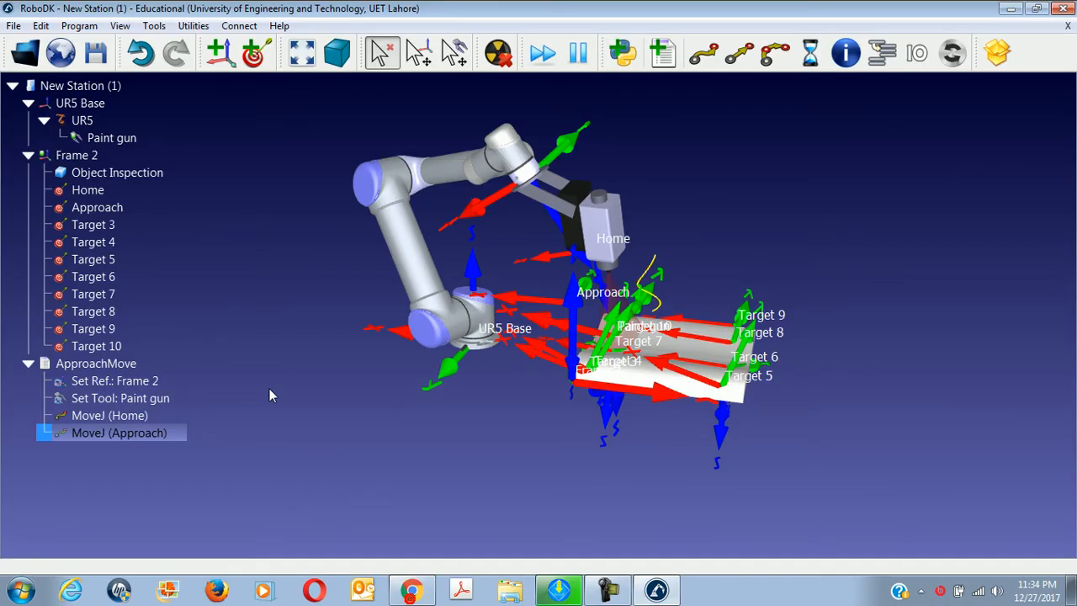
Select Target 3 through Target 10, check the guide's naming step, and rename the group of targets to PaintTop
{"action": "left_click", "coordinate": [110, 225]}
{"action": "left_click", "coordinate": [100, 345], "text": "shift"}
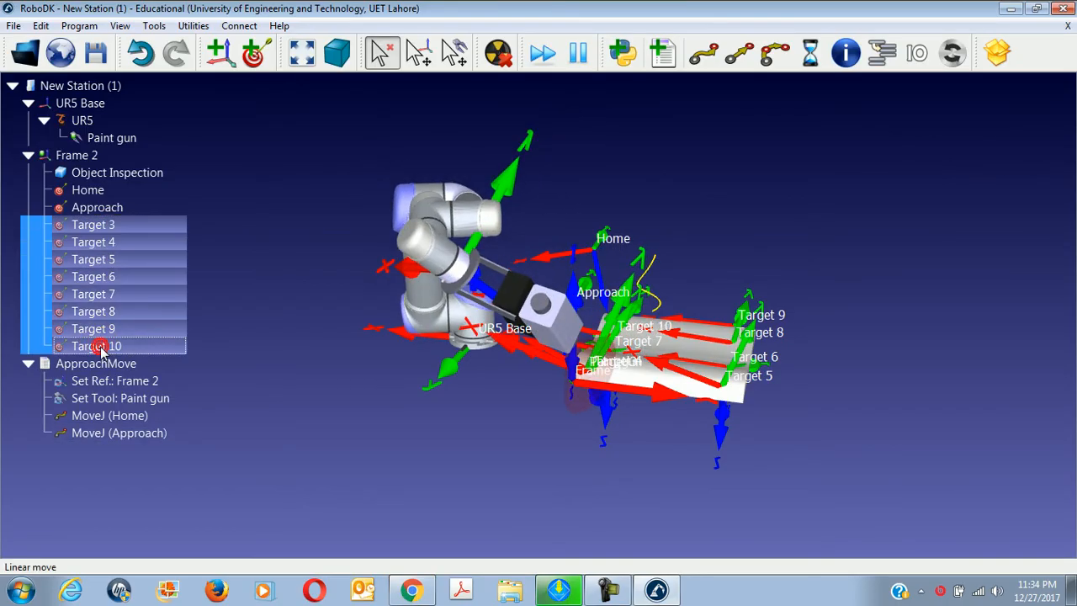
{"action": "left_click", "coordinate": [413, 589]}
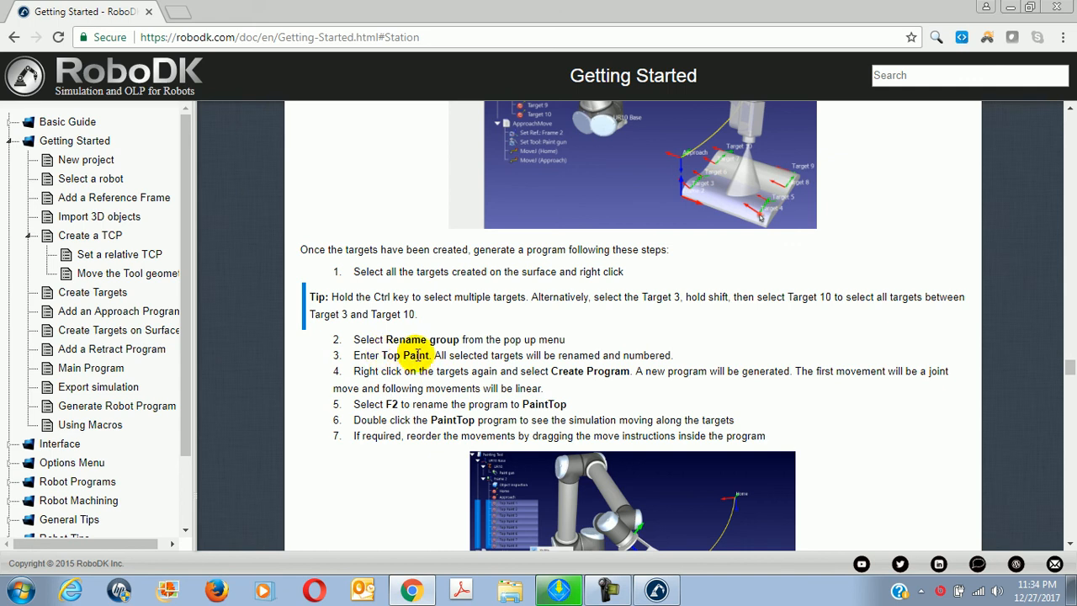
{"action": "left_click", "coordinate": [412, 588]}
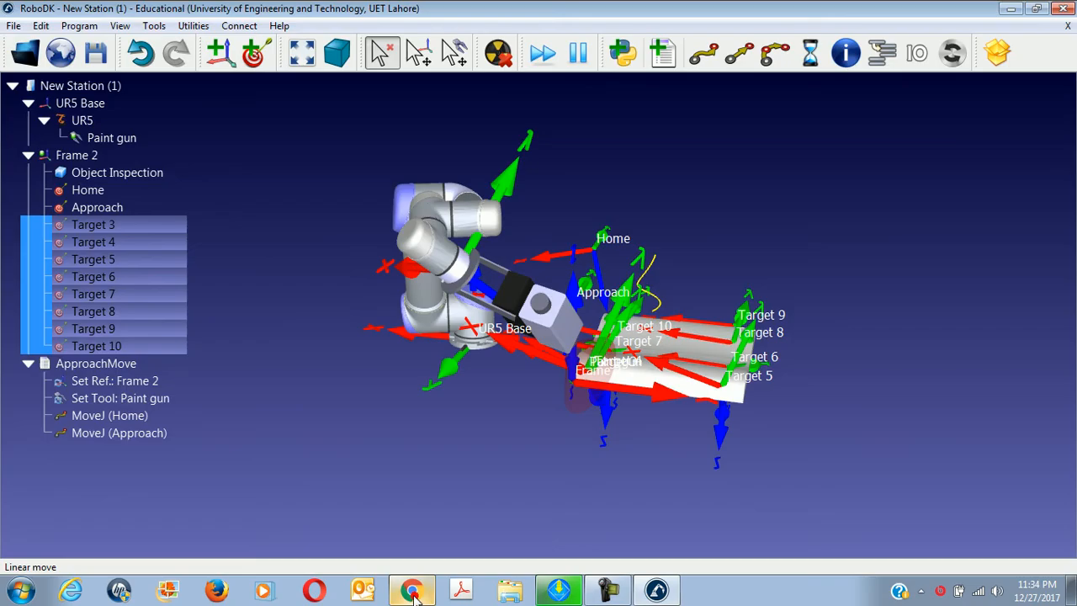
{"action": "right_click", "coordinate": [135, 266]}
{"action": "left_click", "coordinate": [177, 293]}
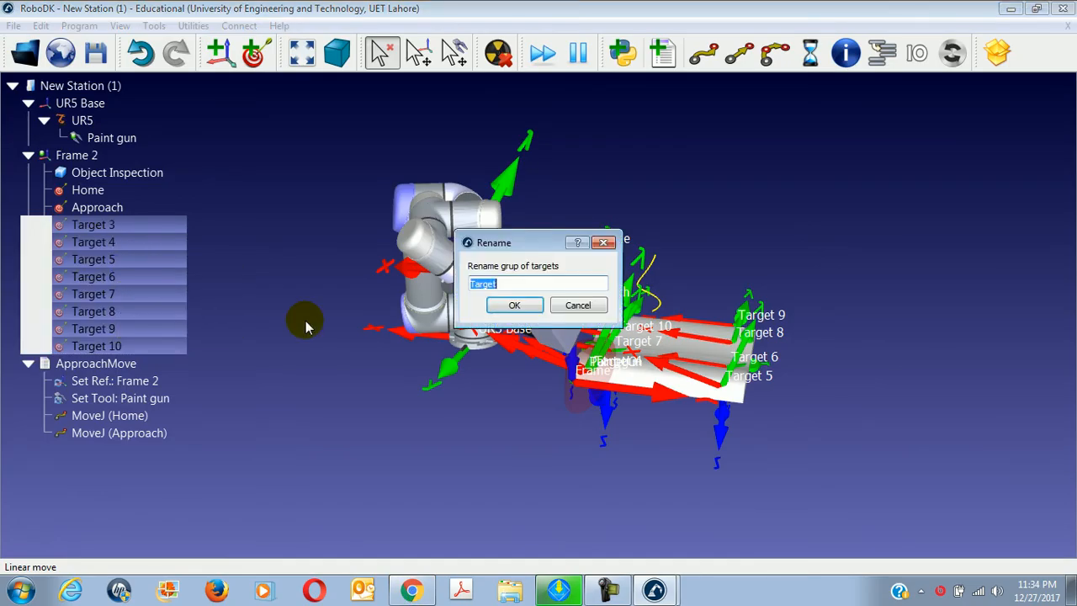
{"action": "type", "text": "PaintTop"}
{"action": "left_click", "coordinate": [514, 304]}
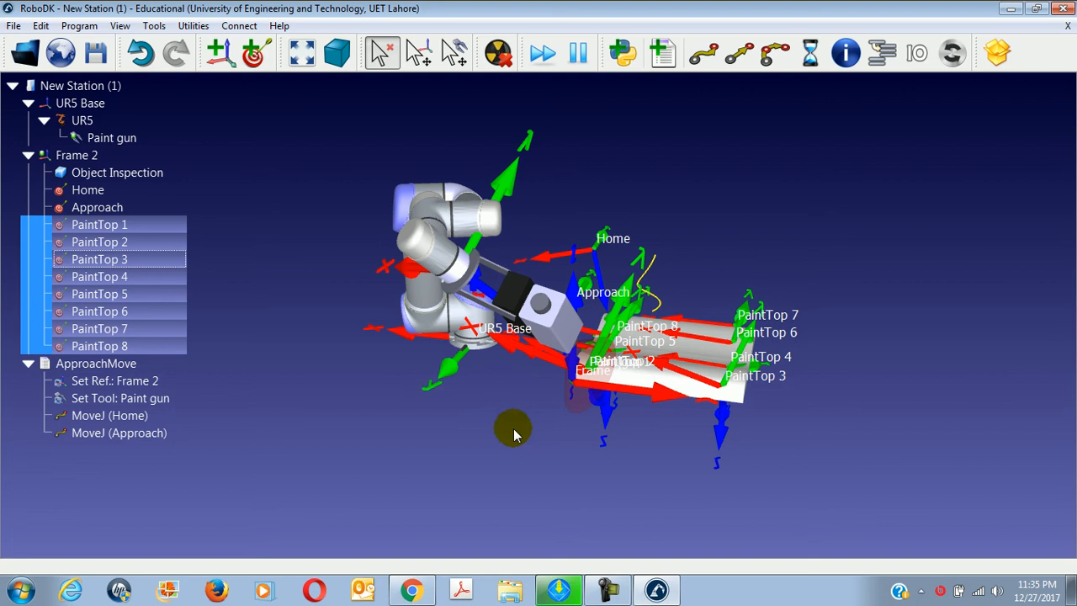
Check the guide's program creation step in Chrome, and create a program in RoboDK from the selected PaintTop 1 to PaintTop 8 targets
{"action": "left_click", "coordinate": [417, 593]}
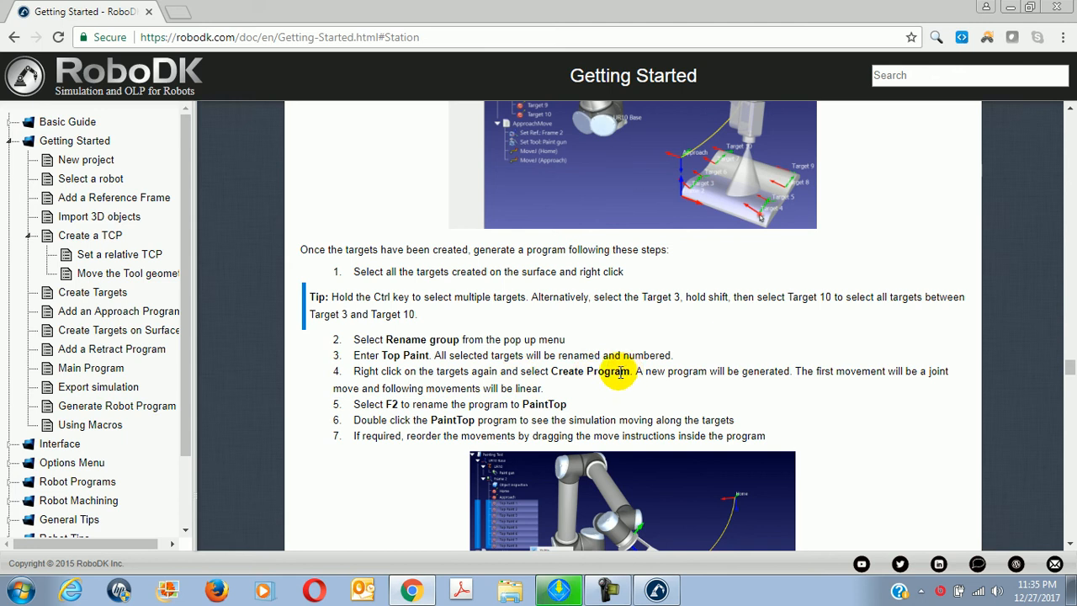
{"action": "left_click", "coordinate": [412, 590]}
{"action": "right_click", "coordinate": [143, 294]}
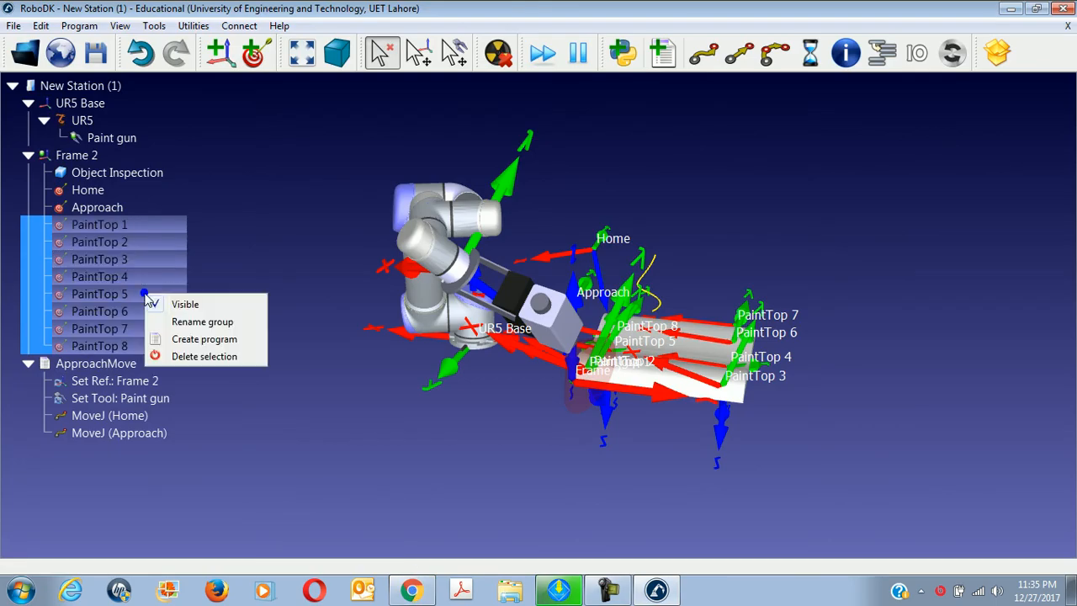
{"action": "left_click", "coordinate": [177, 334]}
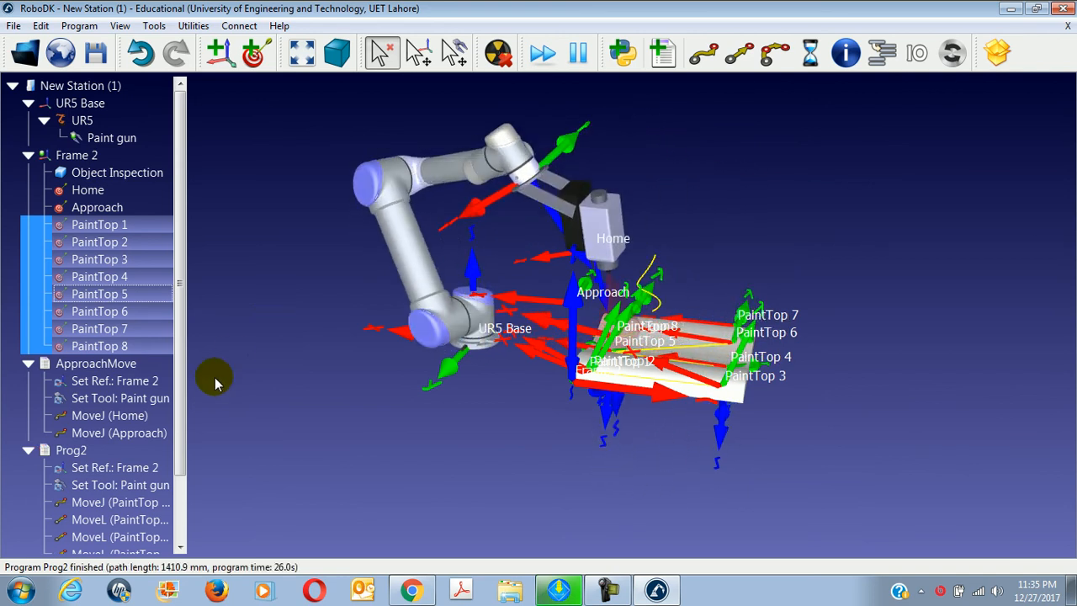
{"action": "left_click_drag", "start_coordinate": [177, 341], "coordinate": [188, 424]}
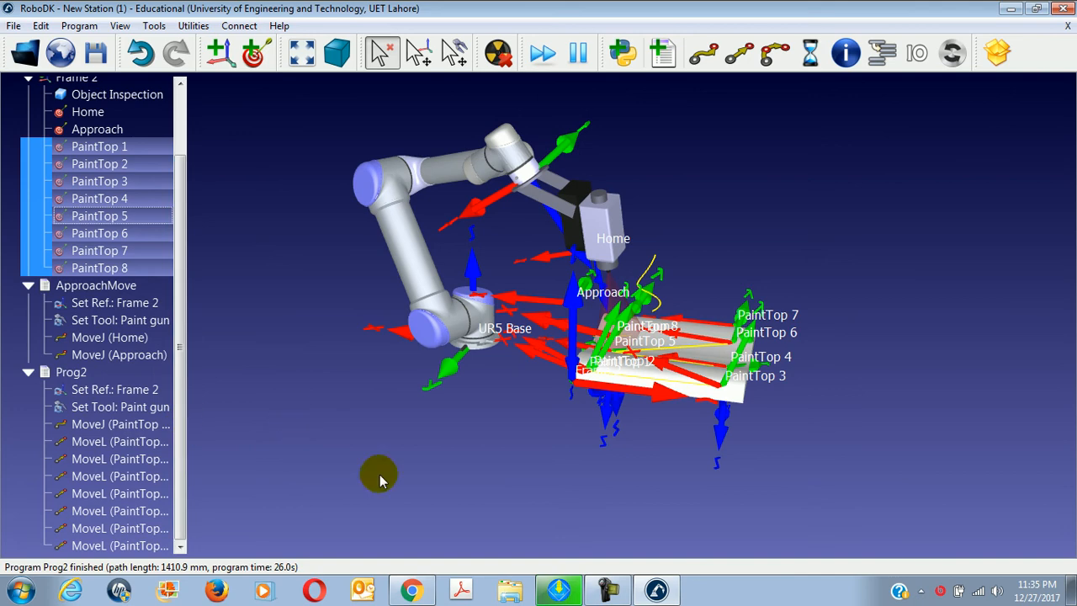
Look up the guide's retract program section in Chrome, and add a new program named Retract in RoboDK
{"action": "left_click", "coordinate": [412, 590]}
{"action": "scroll", "coordinate": [517, 336], "scroll_direction": "down", "scroll_amount": 6}
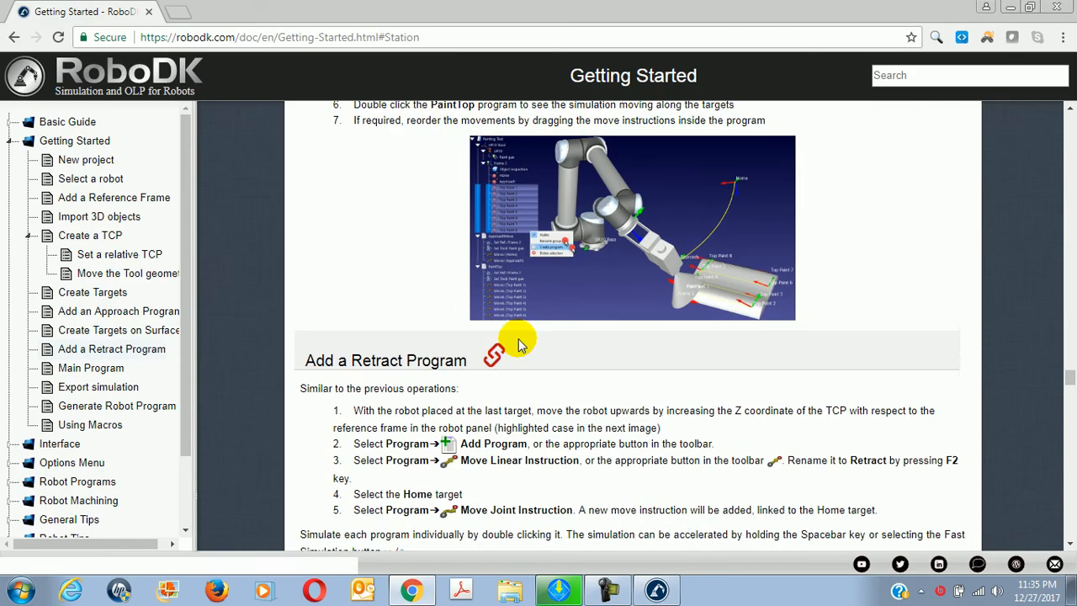
{"action": "left_click", "coordinate": [409, 591]}
{"action": "left_click", "coordinate": [79, 26]}
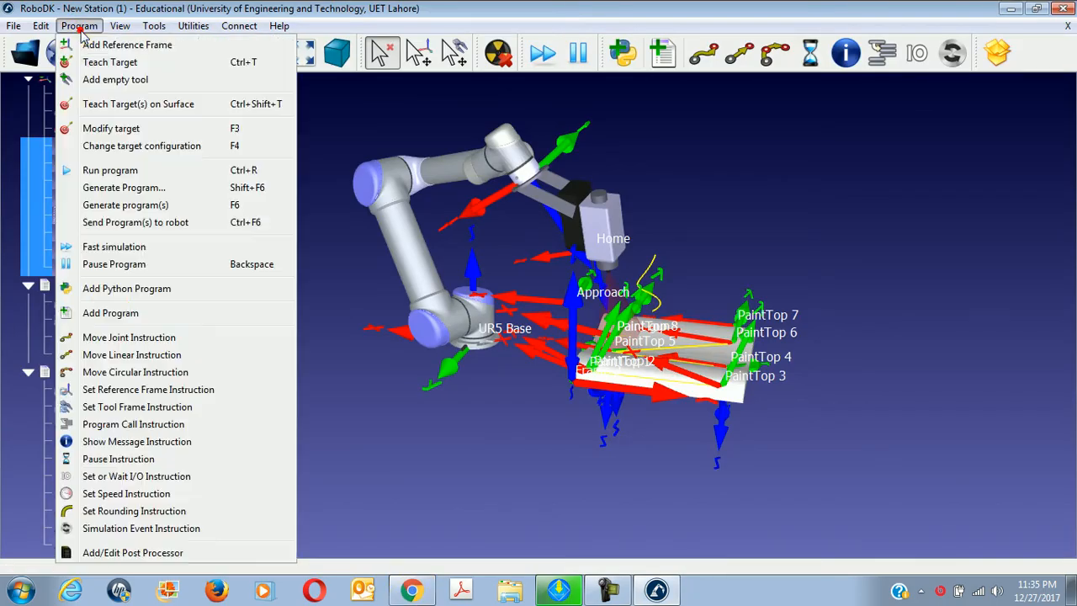
{"action": "left_click", "coordinate": [110, 316]}
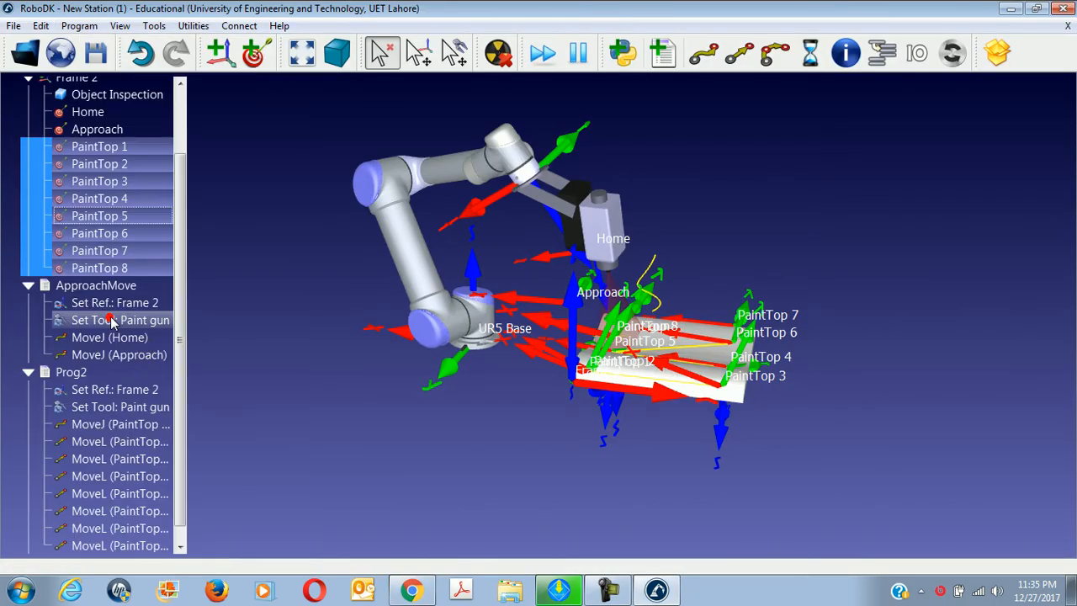
{"action": "left_click", "coordinate": [165, 338]}
{"action": "right_click", "coordinate": [74, 545]}
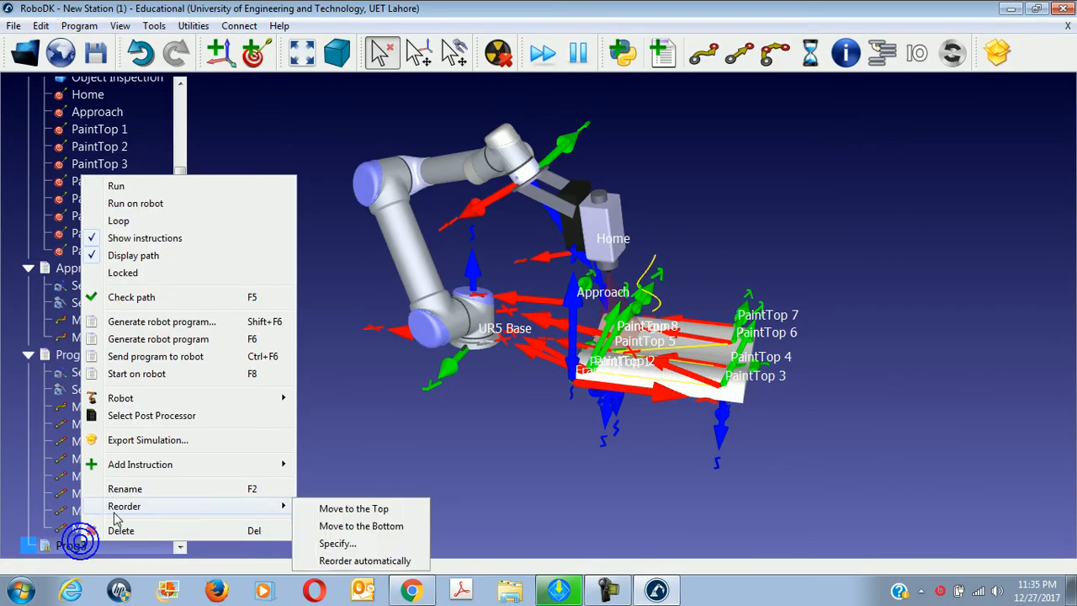
{"action": "left_click", "coordinate": [126, 488]}
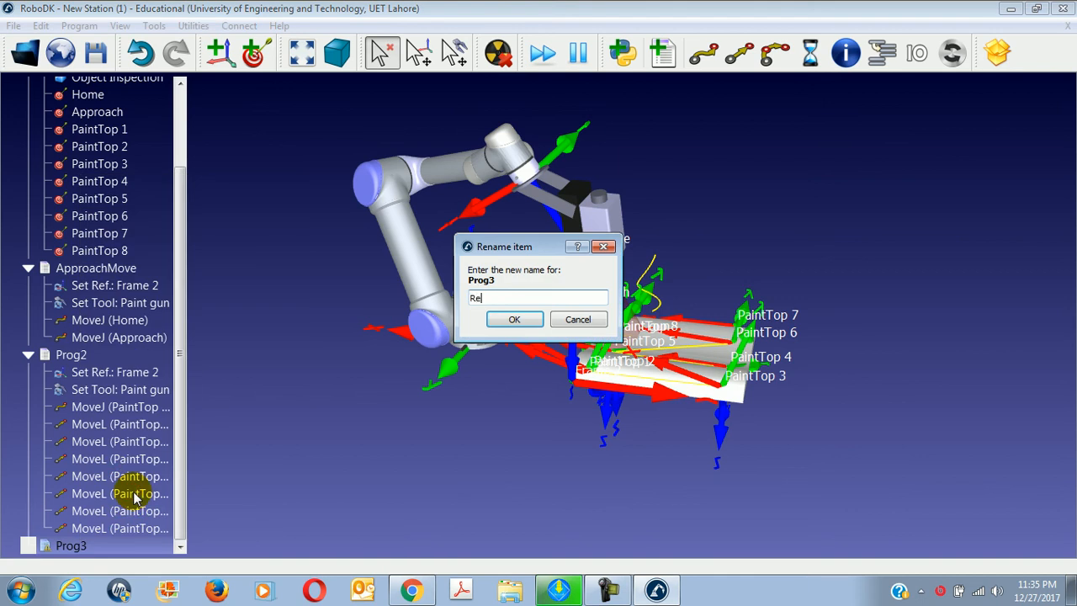
{"action": "key", "text": "Return"}
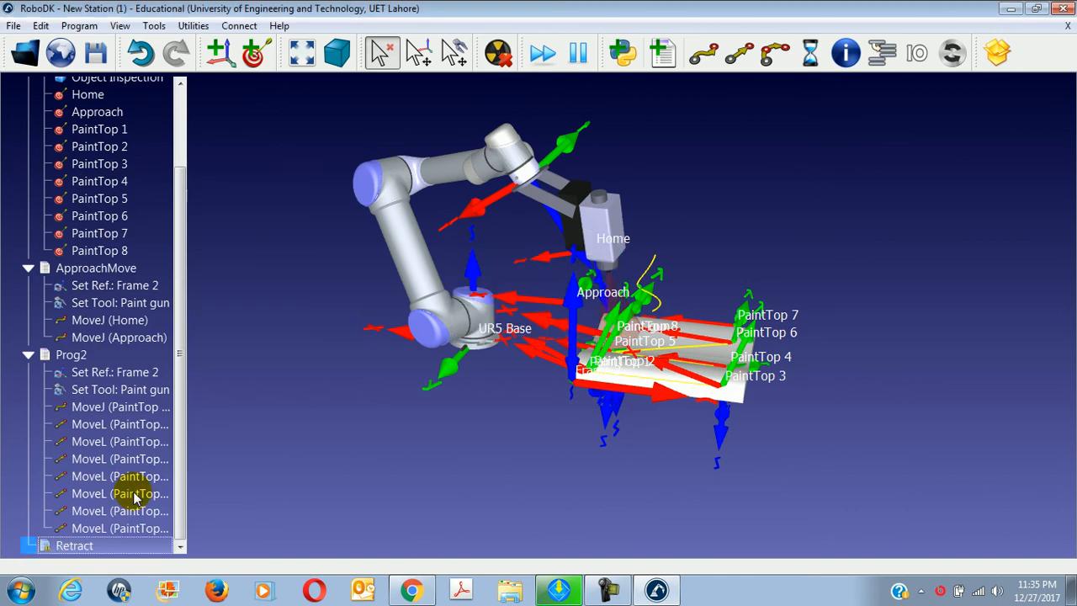
Consult the guide's retract instructions in Chrome, return to RoboDK and open the UR5 robot's panel
{"action": "left_click", "coordinate": [412, 589]}
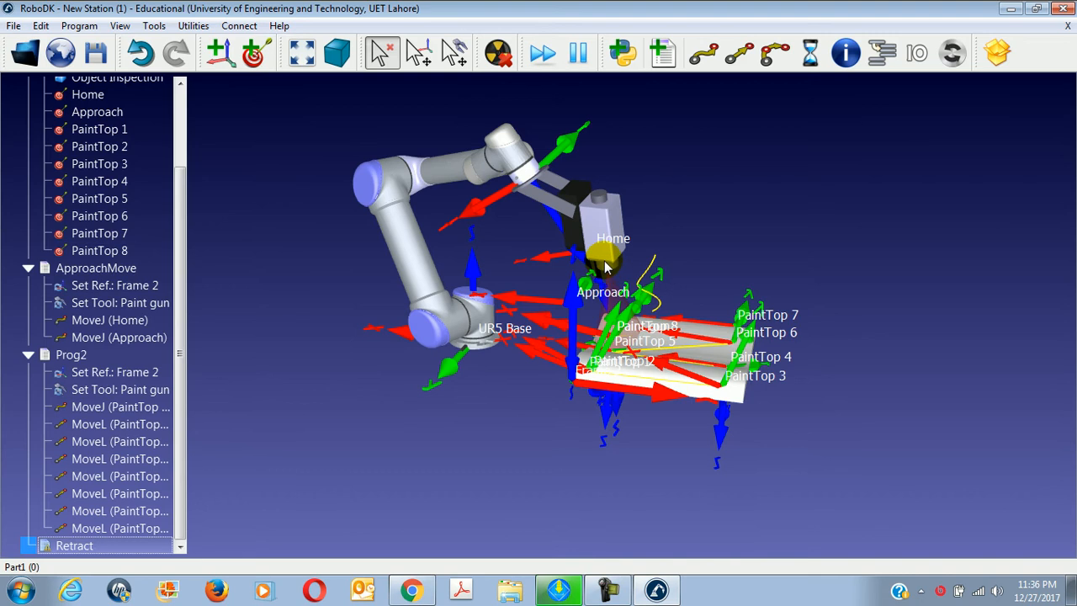
{"action": "left_click_drag", "start_coordinate": [178, 247], "coordinate": [147, 151]}
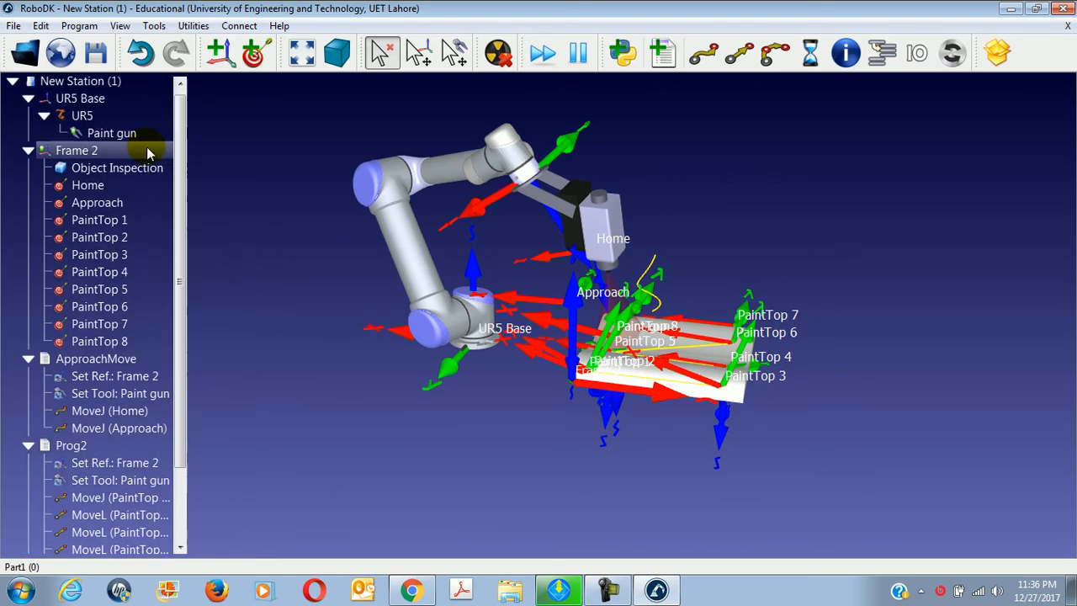
{"action": "double_click", "coordinate": [84, 116]}
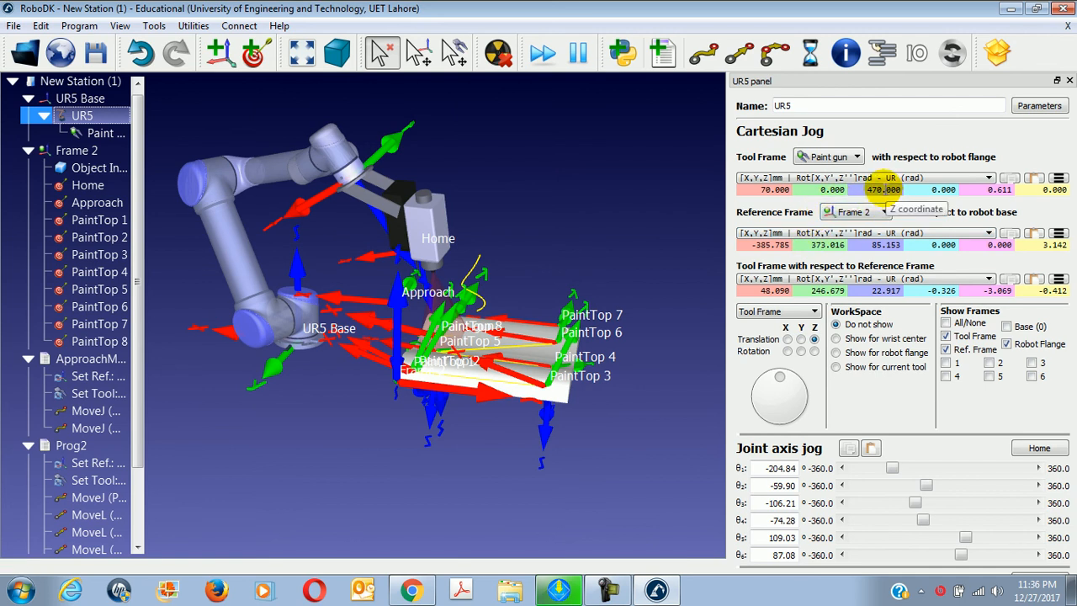
Try a Z value of 500 mm for the Paint gun tool frame relative to the robot flange, and restore it to 470 mm
{"action": "double_click", "coordinate": [882, 189]}
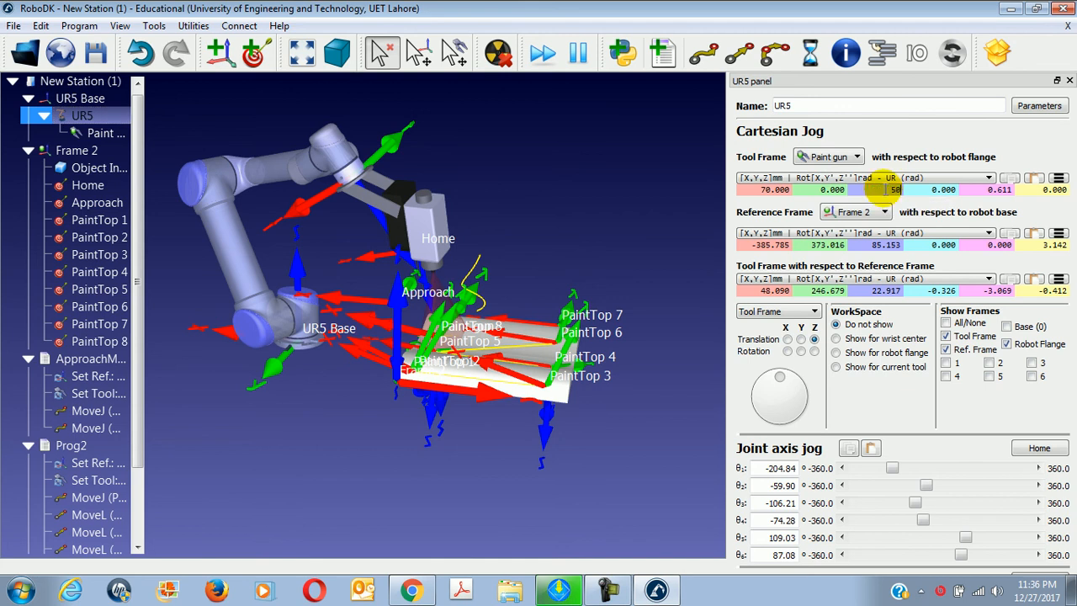
{"action": "key", "text": "Return"}
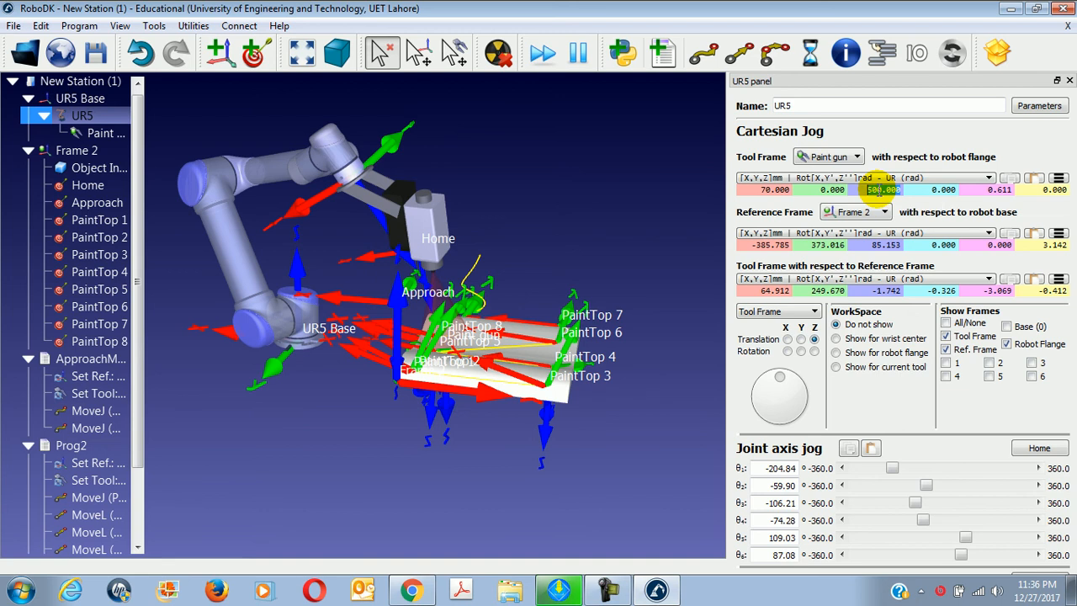
{"action": "type", "text": "470"}
{"action": "key", "text": "Return"}
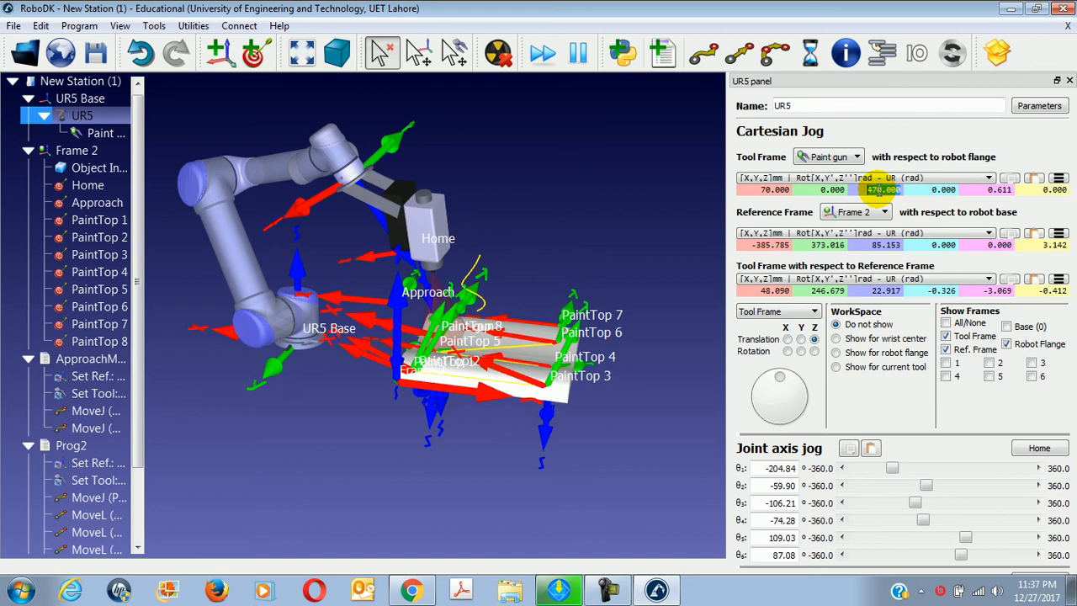
Check the guide's enlarged retract image in Chrome, and set the tool frame's Z with respect to the reference frame to 50 mm in RoboDK
{"action": "left_click", "coordinate": [411, 589]}
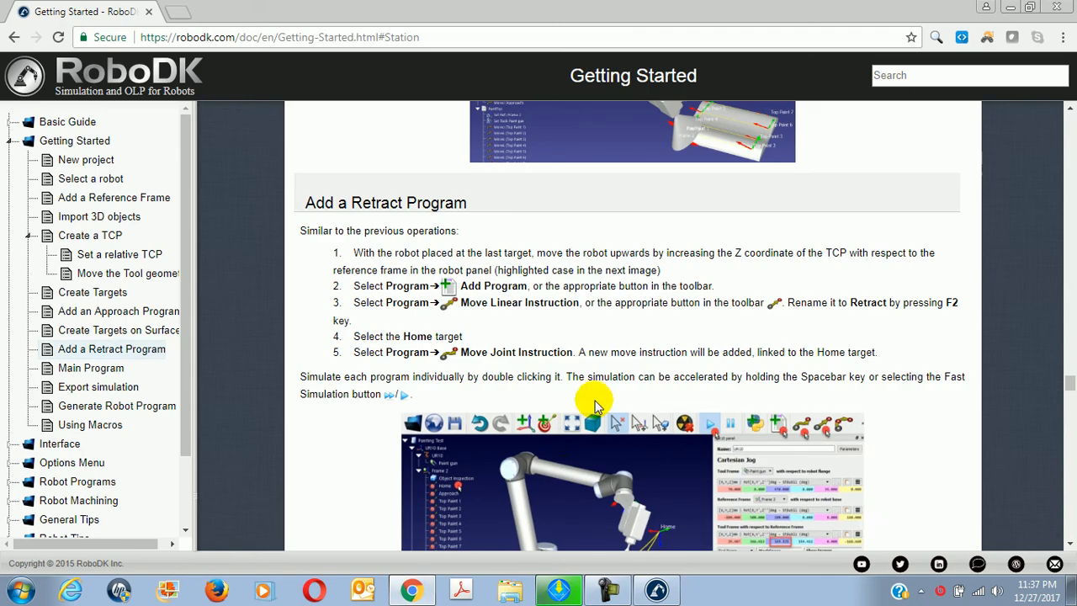
{"action": "scroll", "coordinate": [594, 406], "scroll_direction": "down", "scroll_amount": 1}
{"action": "left_click", "coordinate": [711, 406]}
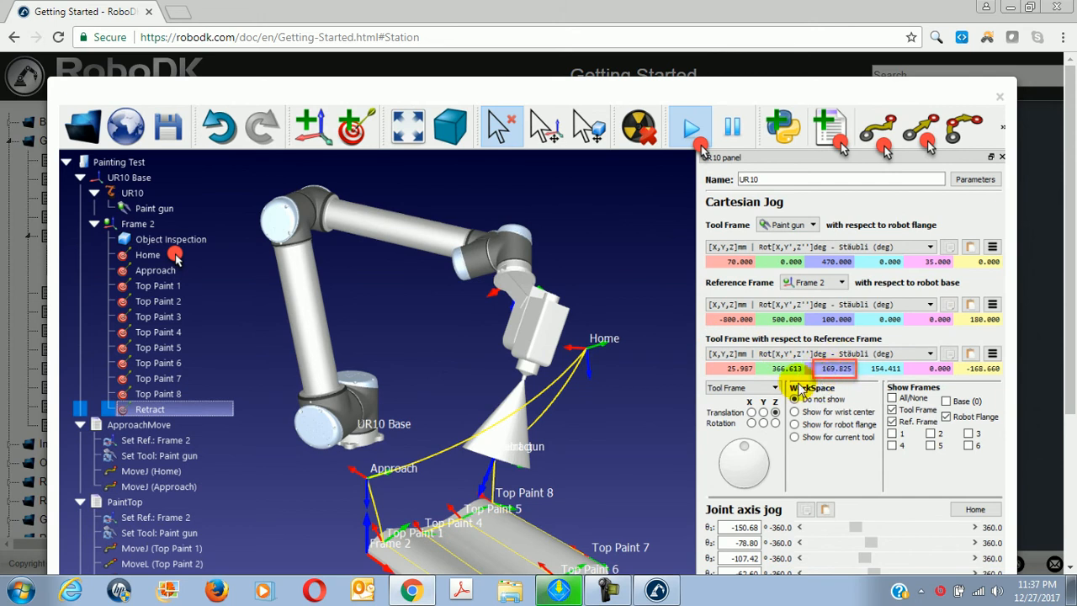
{"action": "left_click", "coordinate": [419, 591]}
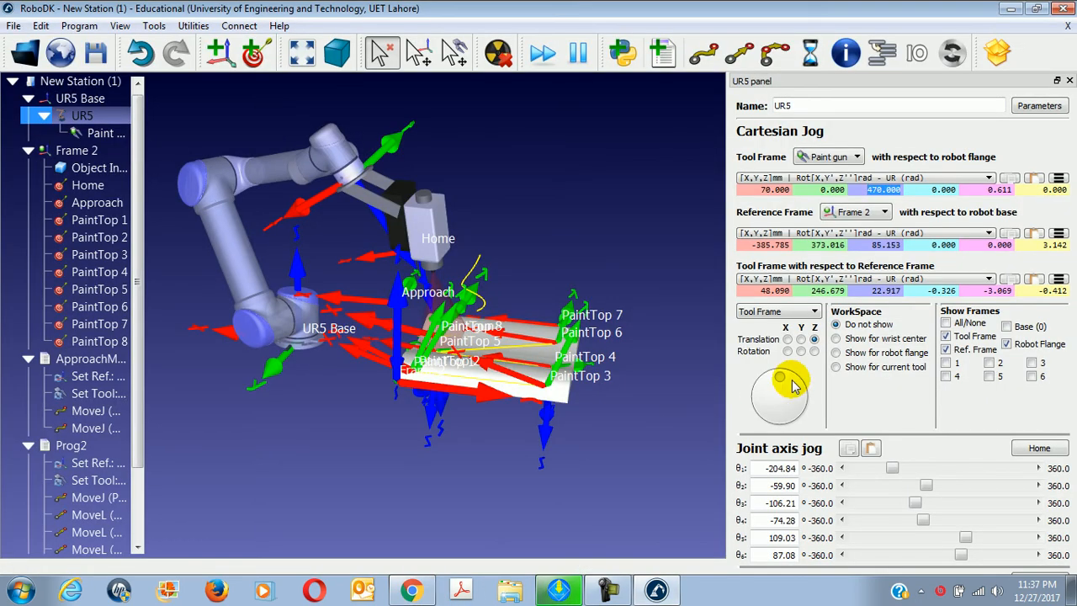
{"action": "double_click", "coordinate": [878, 291]}
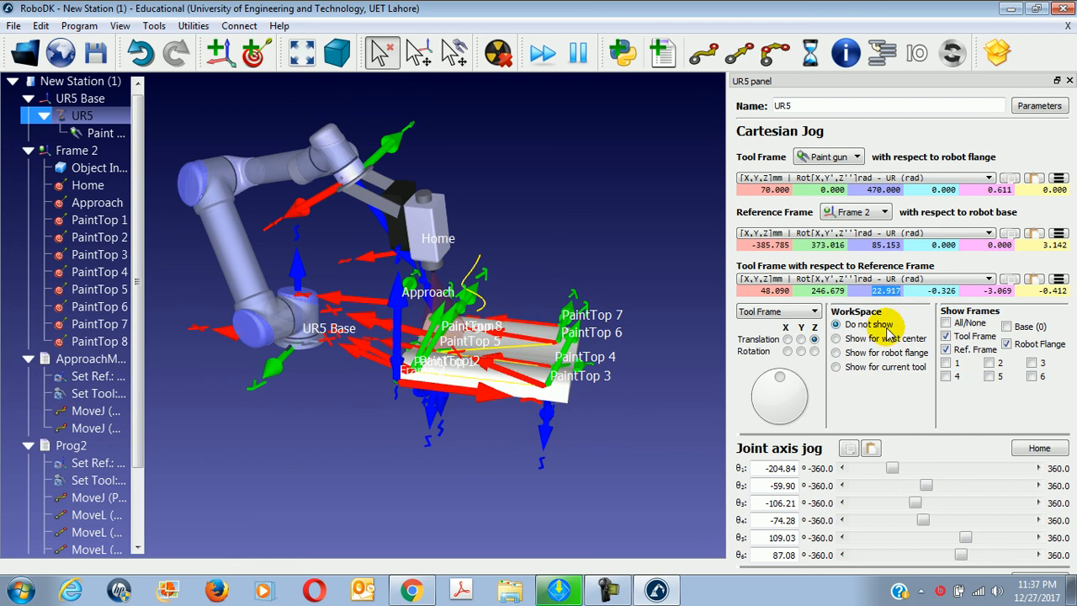
{"action": "type", "text": "50"}
{"action": "key", "text": "Return"}
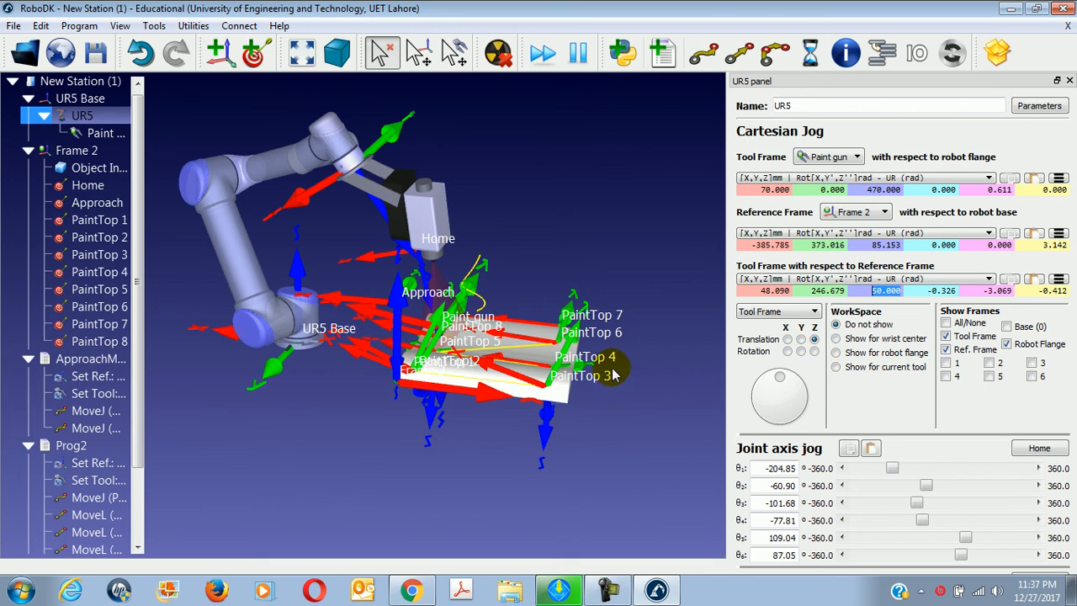
Close the guide's enlarged image, read the retract program steps, and return to RoboDK to examine the station's programs
{"action": "left_click", "coordinate": [411, 589]}
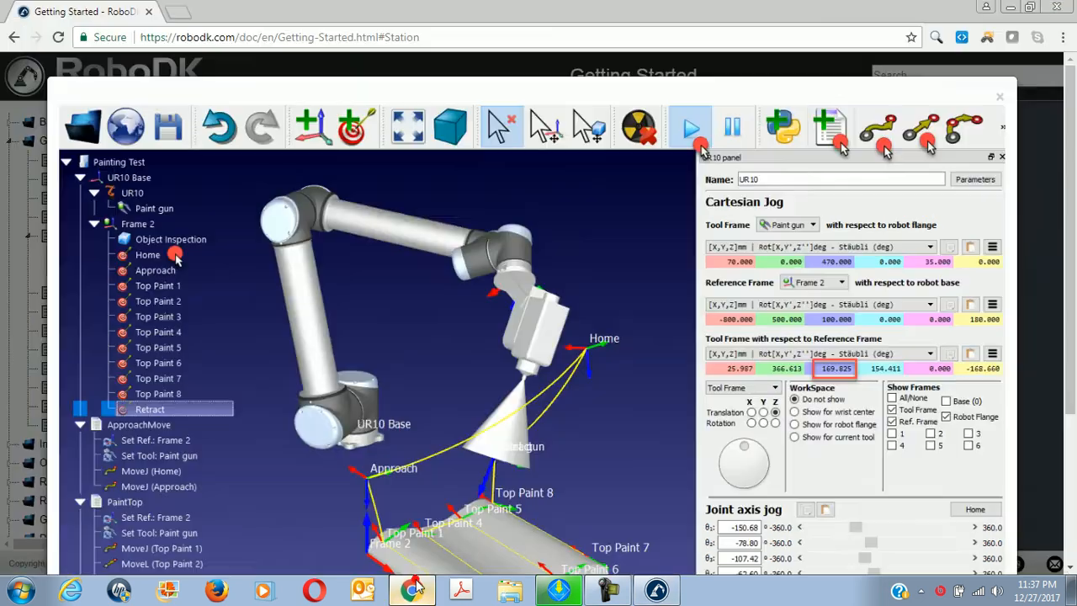
{"action": "left_click", "coordinate": [480, 398]}
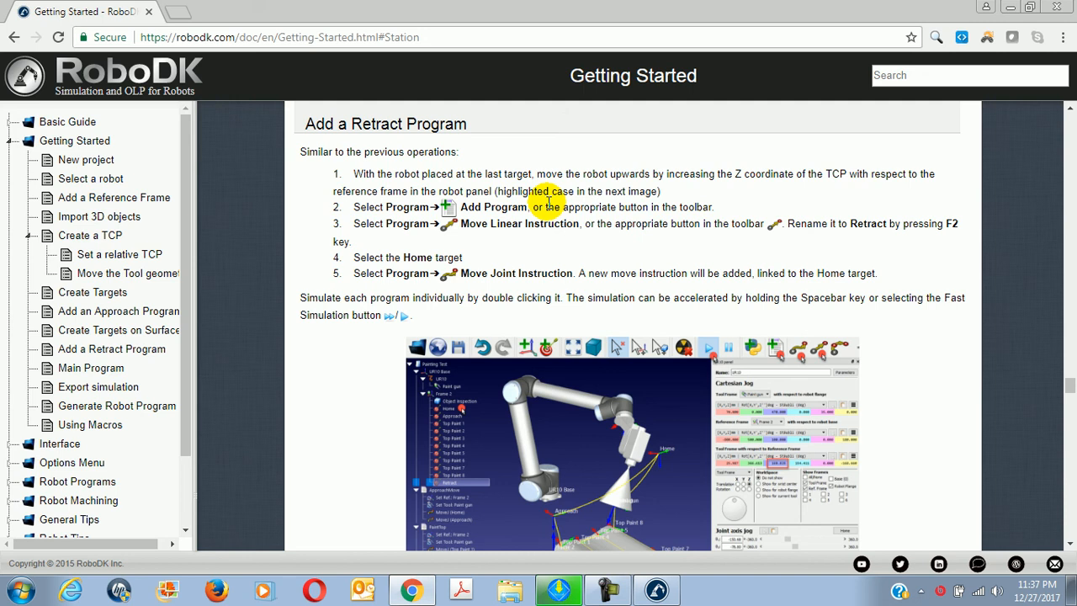
{"action": "left_click", "coordinate": [412, 587]}
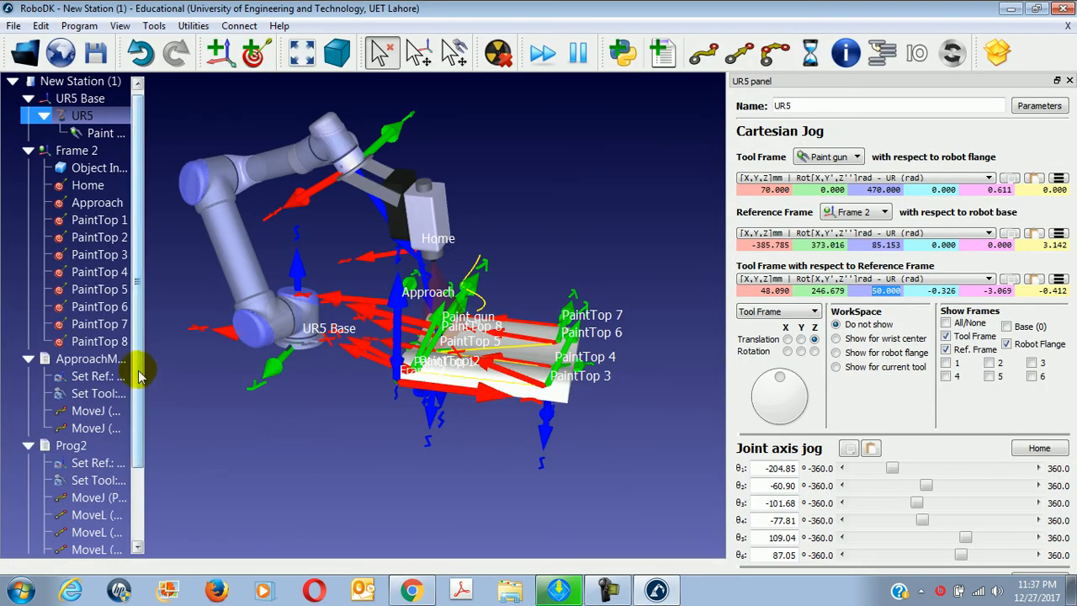
{"action": "left_click_drag", "start_coordinate": [139, 375], "coordinate": [137, 466]}
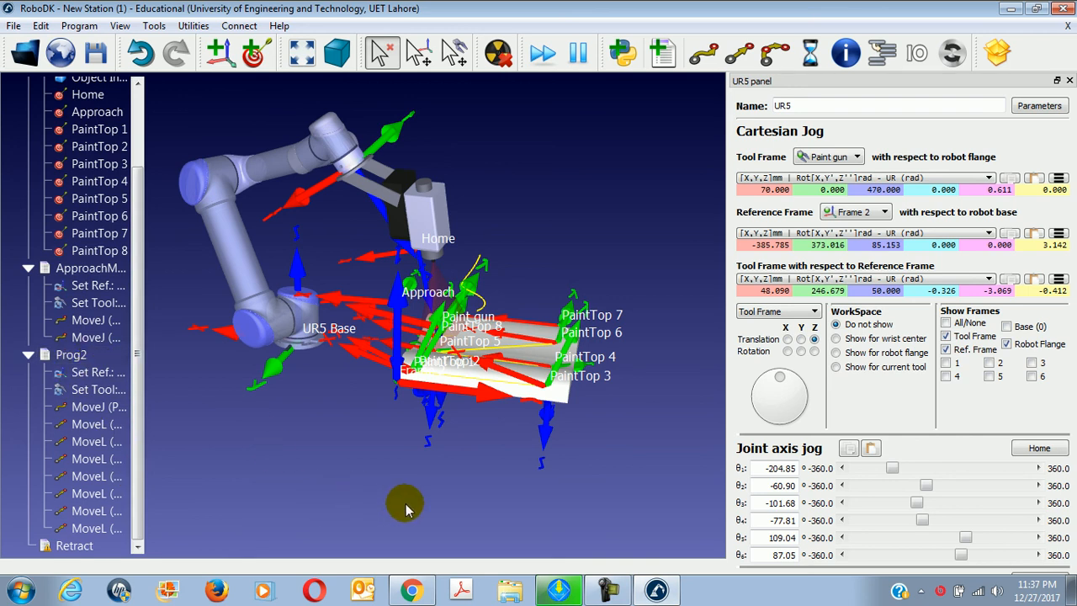
Check the guide's program naming step in Chrome, and rename the Prog2 program to PaintTop in RoboDK
{"action": "left_click", "coordinate": [411, 589]}
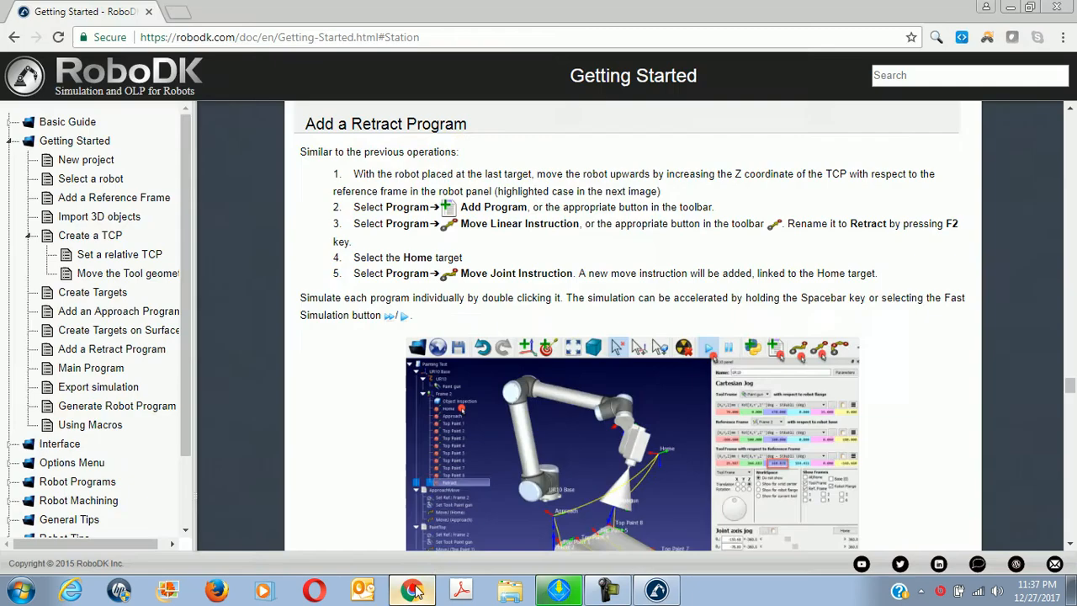
{"action": "scroll", "coordinate": [451, 393], "scroll_direction": "up", "scroll_amount": 5}
{"action": "scroll", "coordinate": [451, 393], "scroll_direction": "up", "scroll_amount": 1}
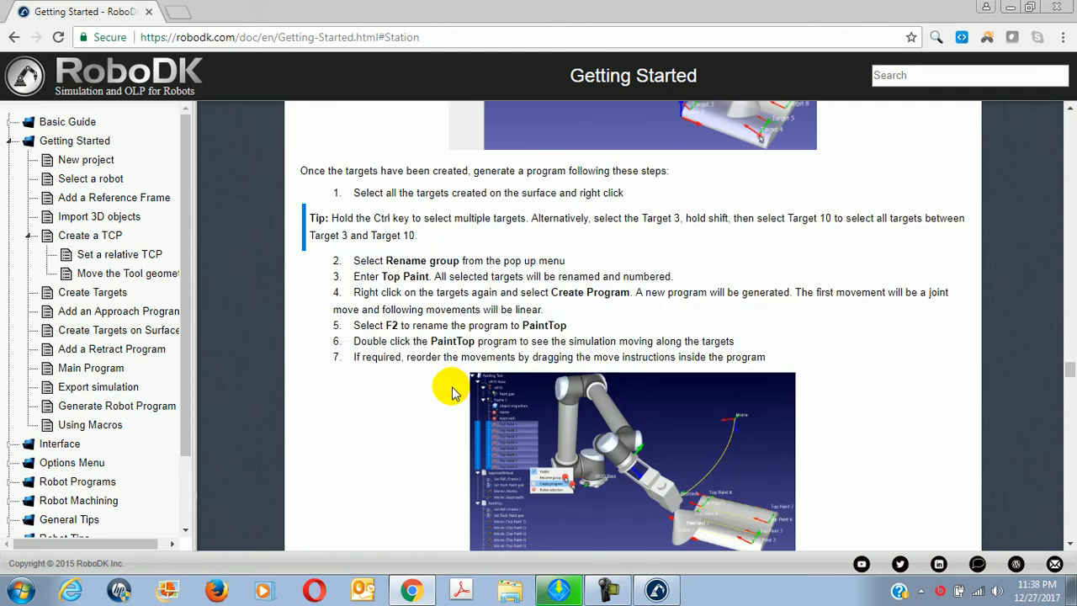
{"action": "left_click", "coordinate": [412, 587]}
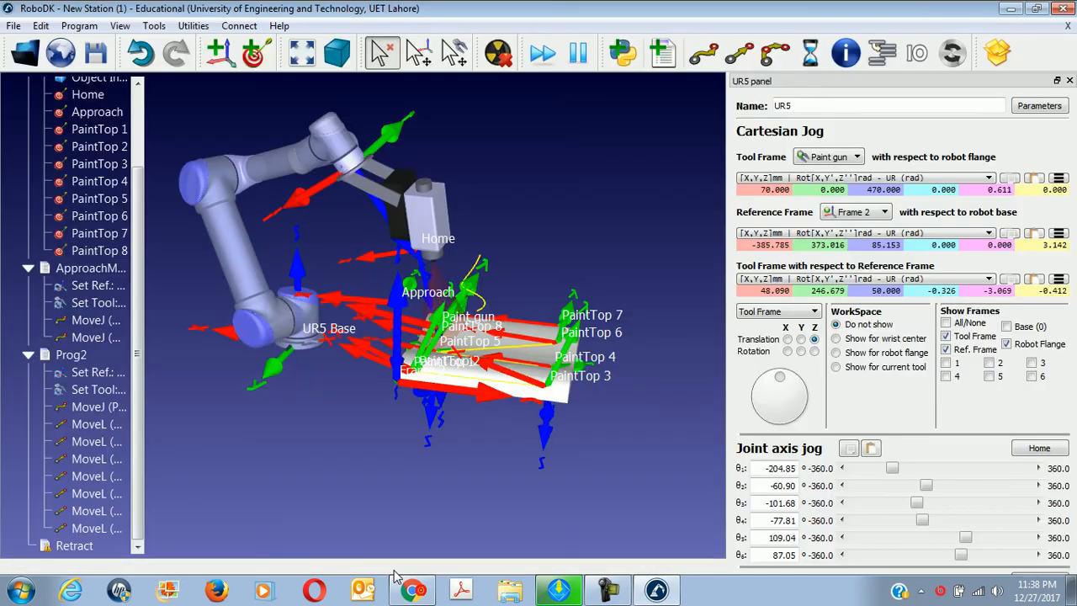
{"action": "right_click", "coordinate": [71, 354]}
{"action": "left_click", "coordinate": [202, 312]}
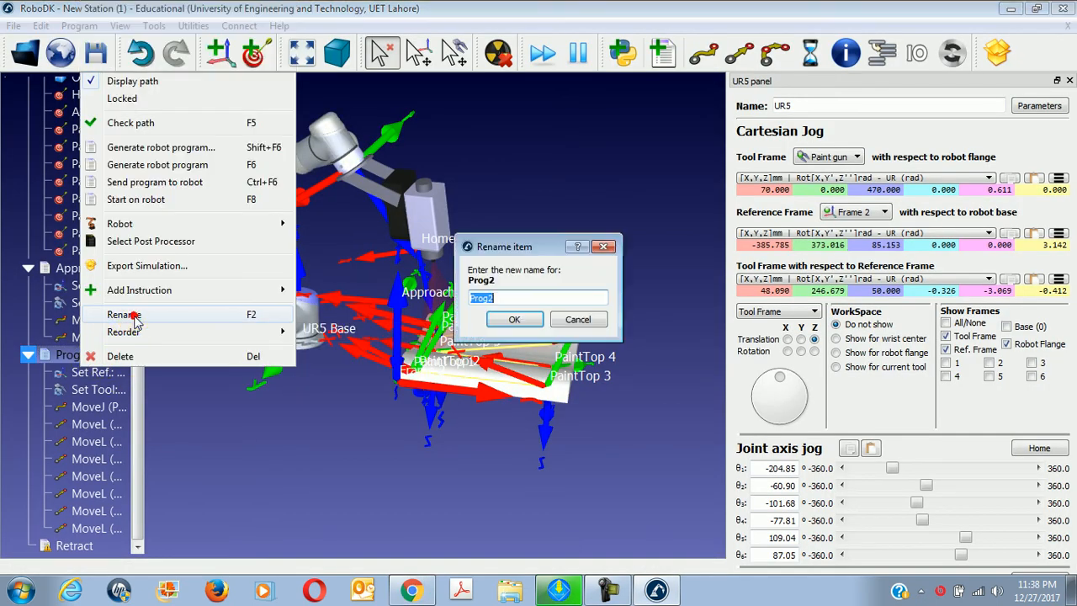
{"action": "type", "text": "PaintTop"}
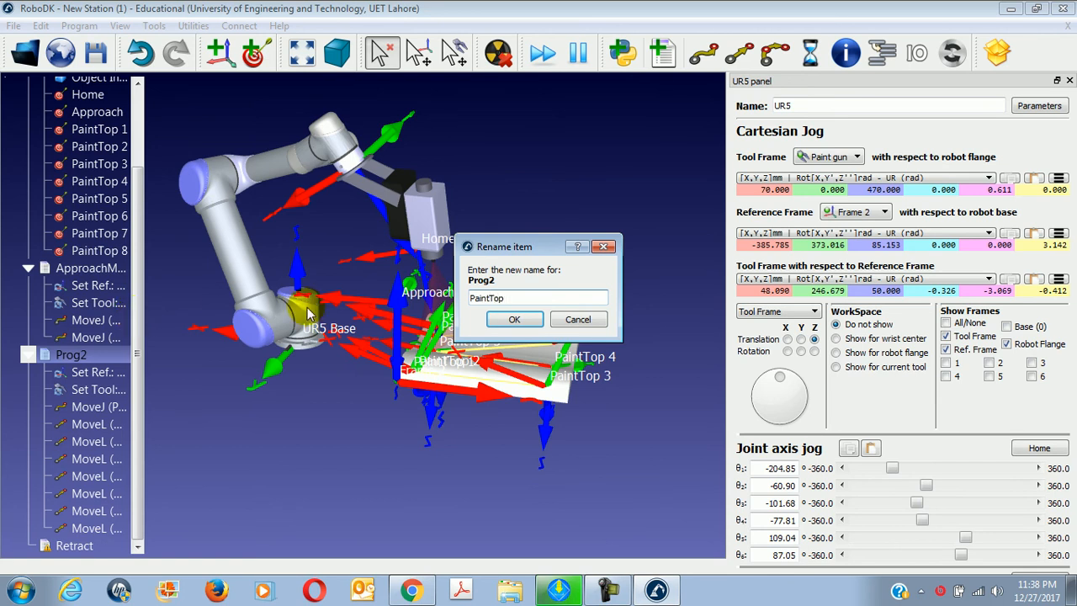
{"action": "left_click", "coordinate": [507, 319]}
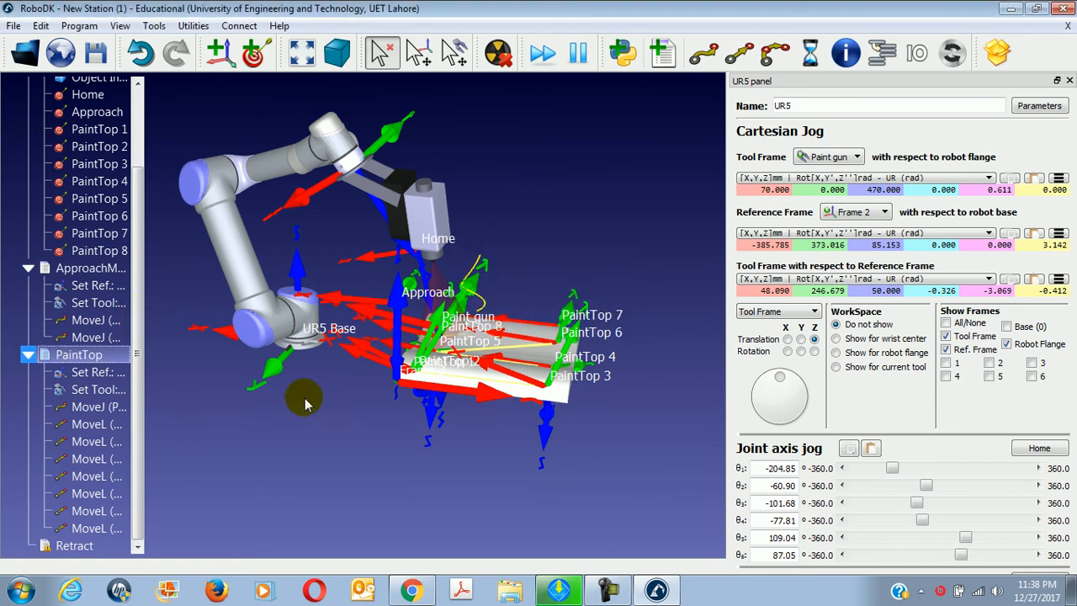
Review the guide's PaintTop program steps in Chrome and continue to the Add a Retract Program section
{"action": "left_click", "coordinate": [411, 590]}
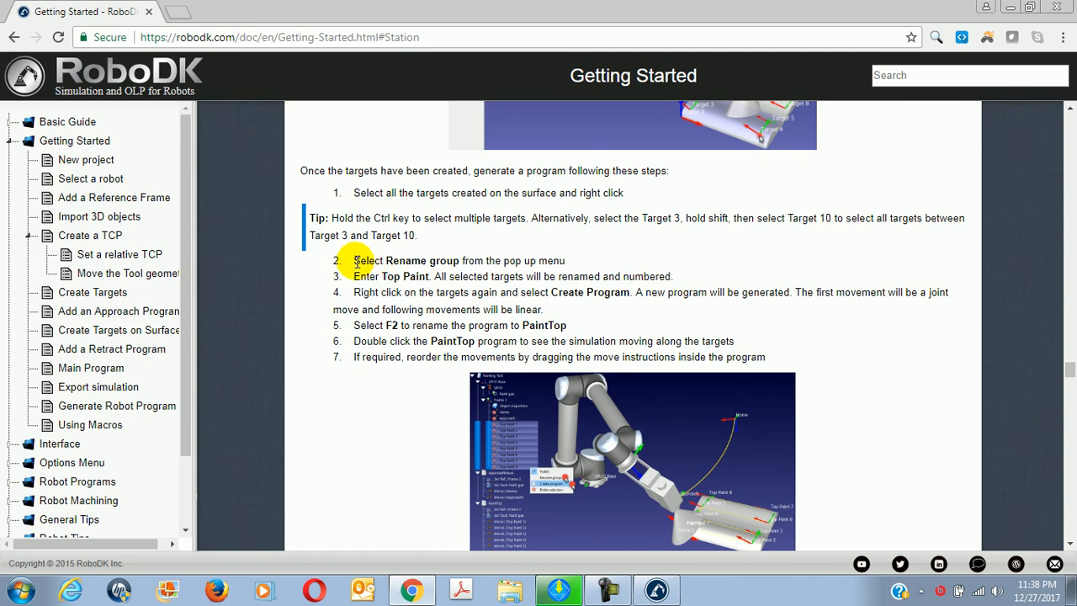
{"action": "left_click_drag", "start_coordinate": [355, 260], "coordinate": [760, 358]}
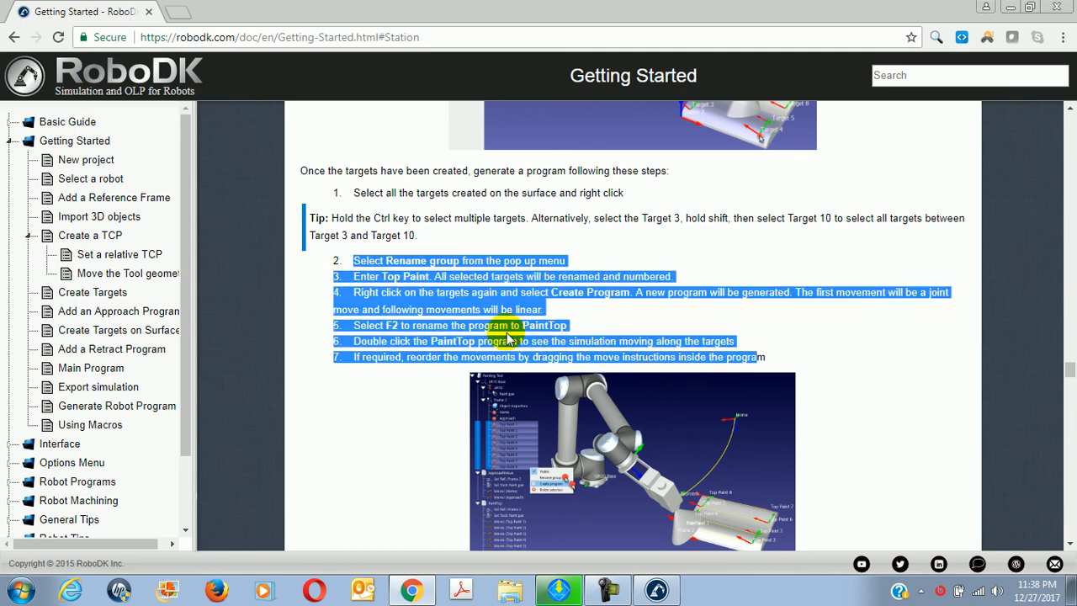
{"action": "left_click", "coordinate": [492, 325]}
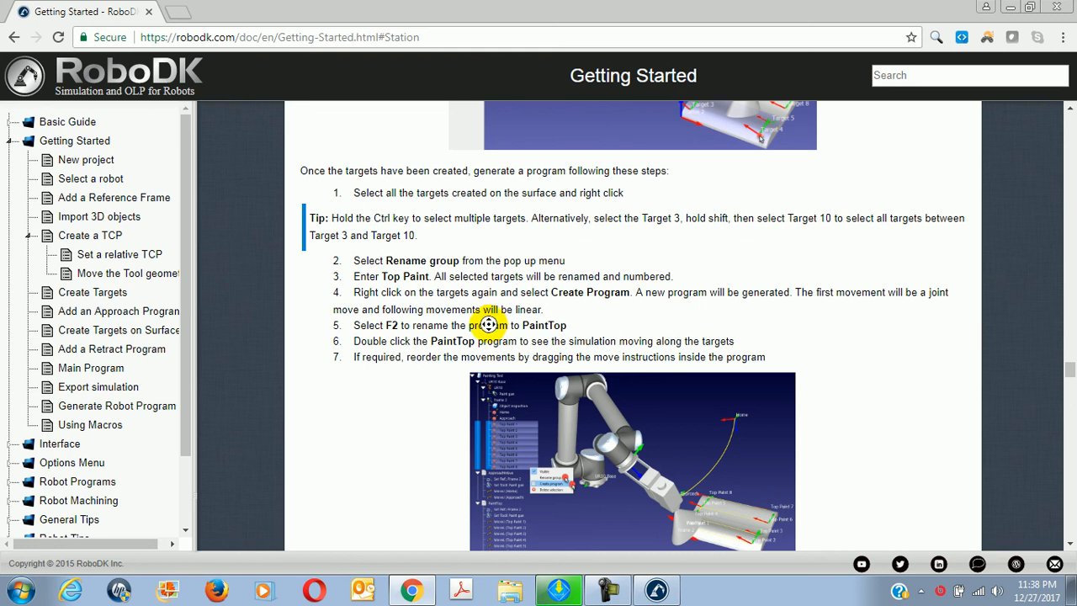
{"action": "scroll", "coordinate": [493, 328], "scroll_direction": "down", "scroll_amount": 5}
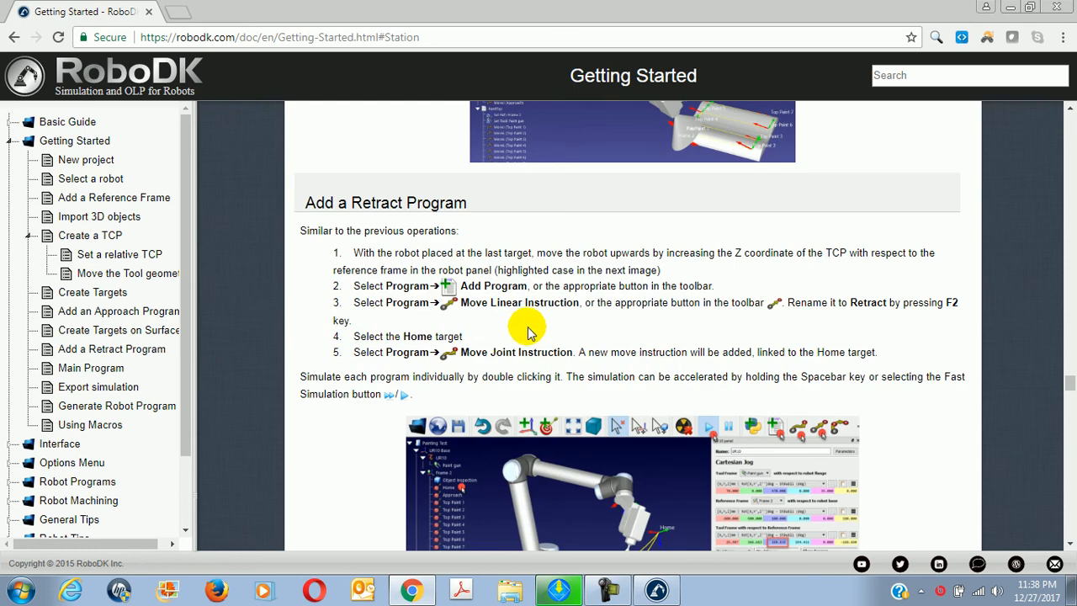
Read the guide's Add a Retract Program steps, view the enlarged retract image in Chrome, and return to RoboDK
{"action": "scroll", "coordinate": [528, 332], "scroll_direction": "down", "scroll_amount": 2}
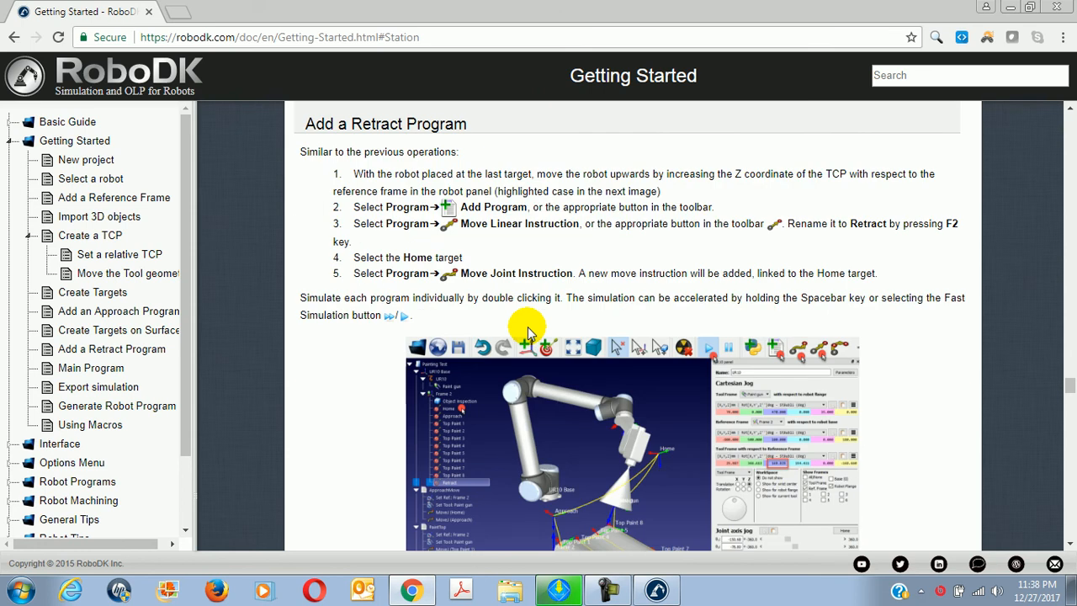
{"action": "left_click", "coordinate": [530, 347]}
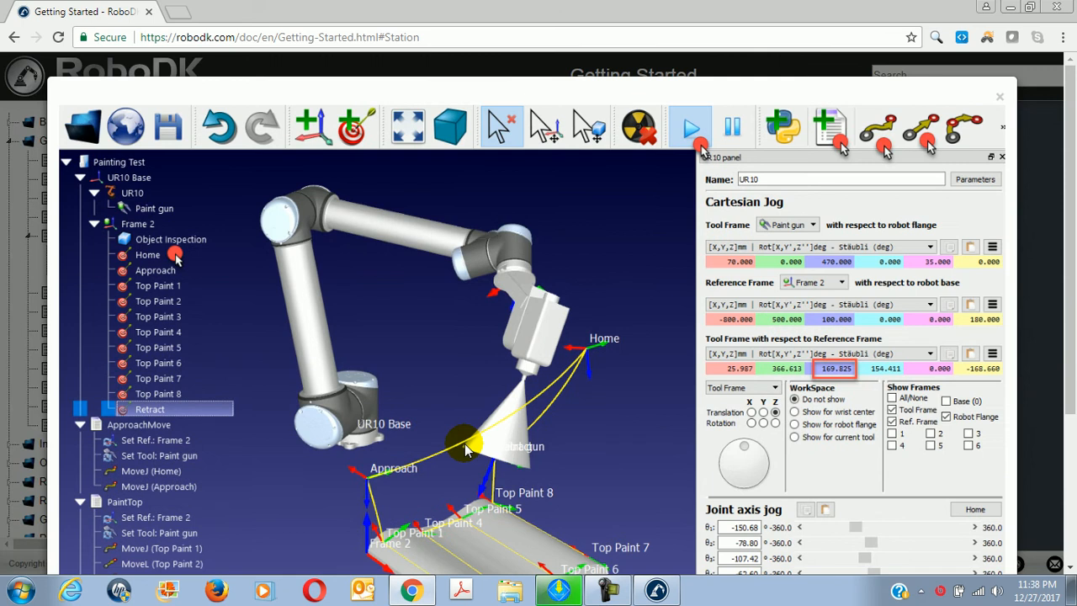
{"action": "left_click", "coordinate": [462, 417]}
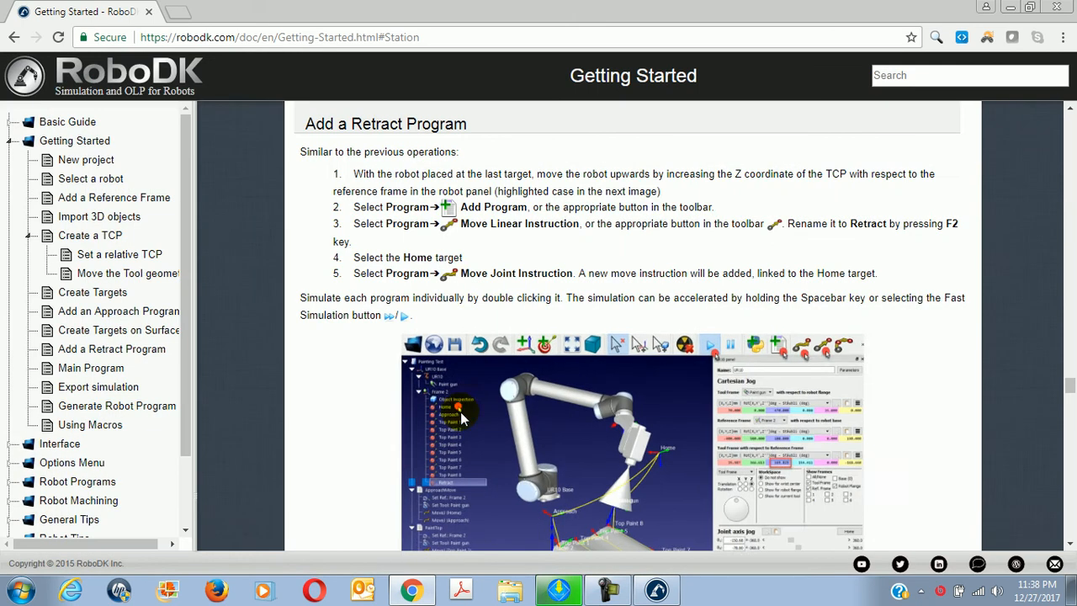
{"action": "left_click", "coordinate": [412, 590]}
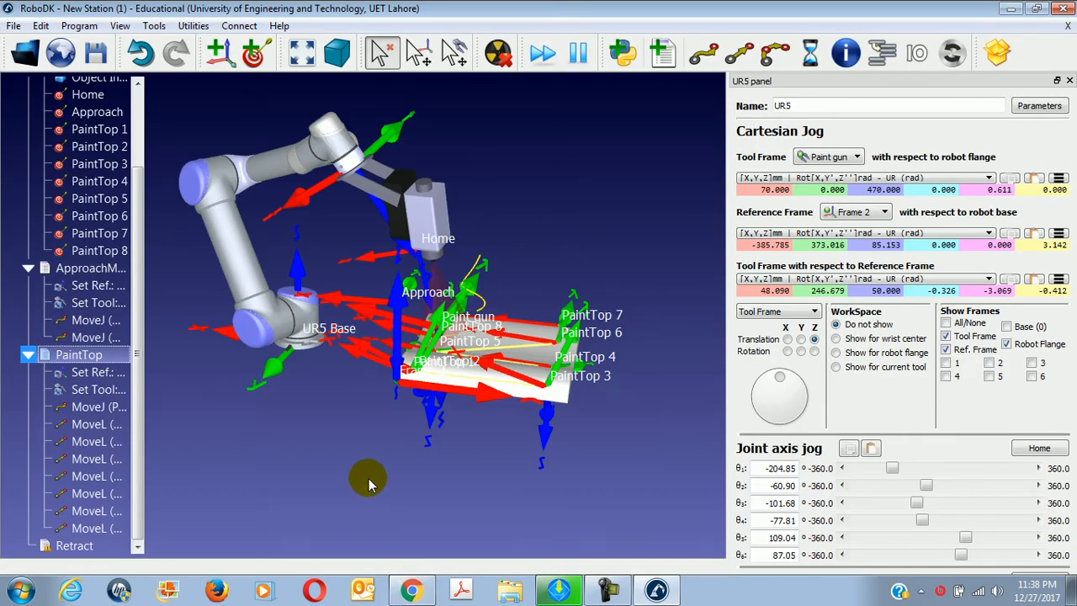
Teach a target at the robot's current position and rename it Retract
{"action": "left_click", "coordinate": [79, 26]}
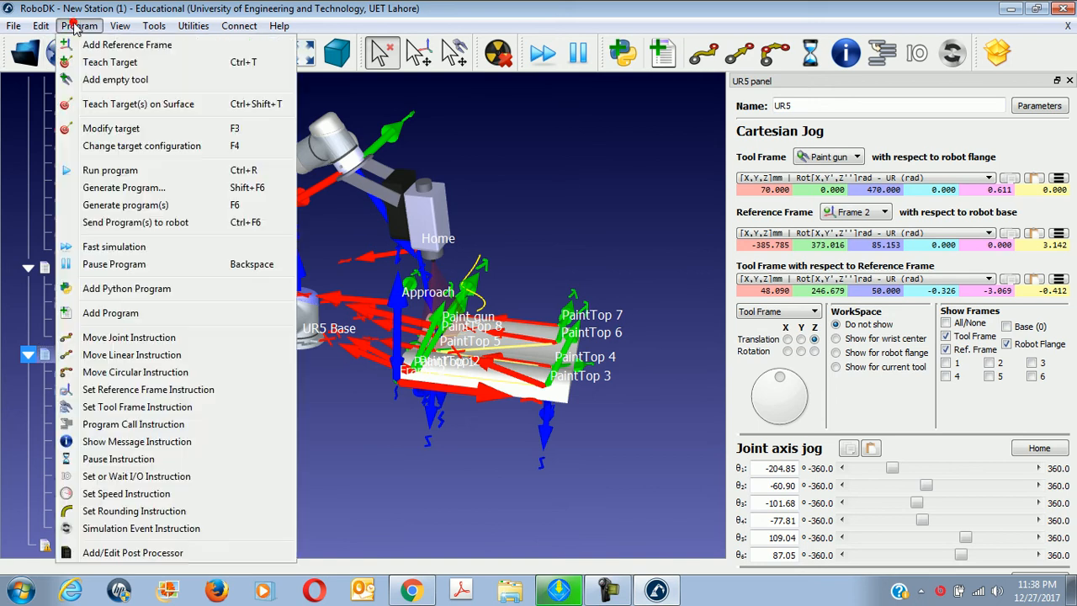
{"action": "left_click", "coordinate": [108, 63]}
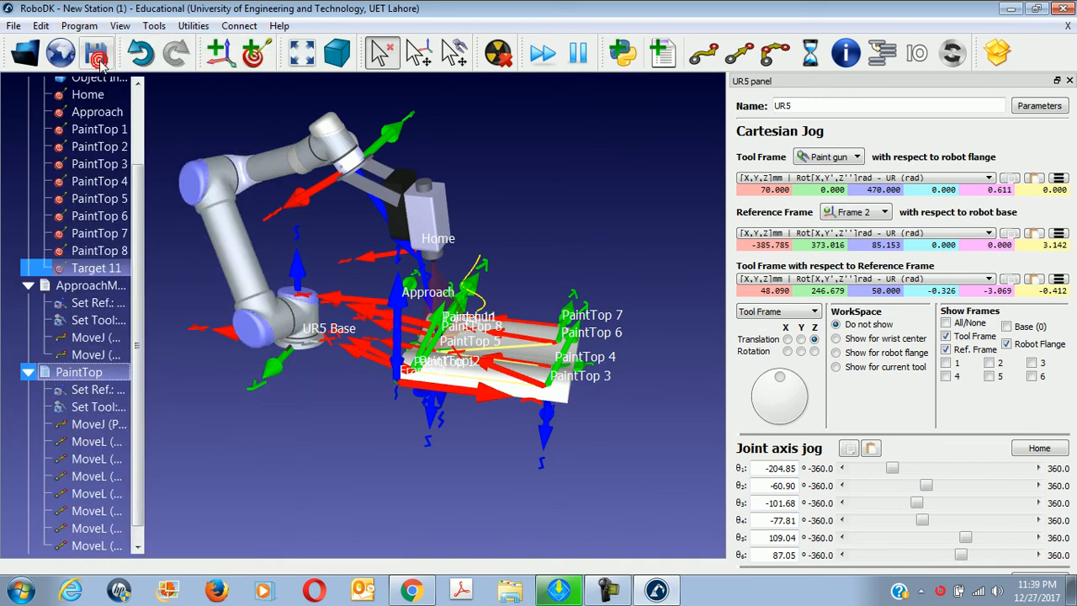
{"action": "right_click", "coordinate": [93, 266]}
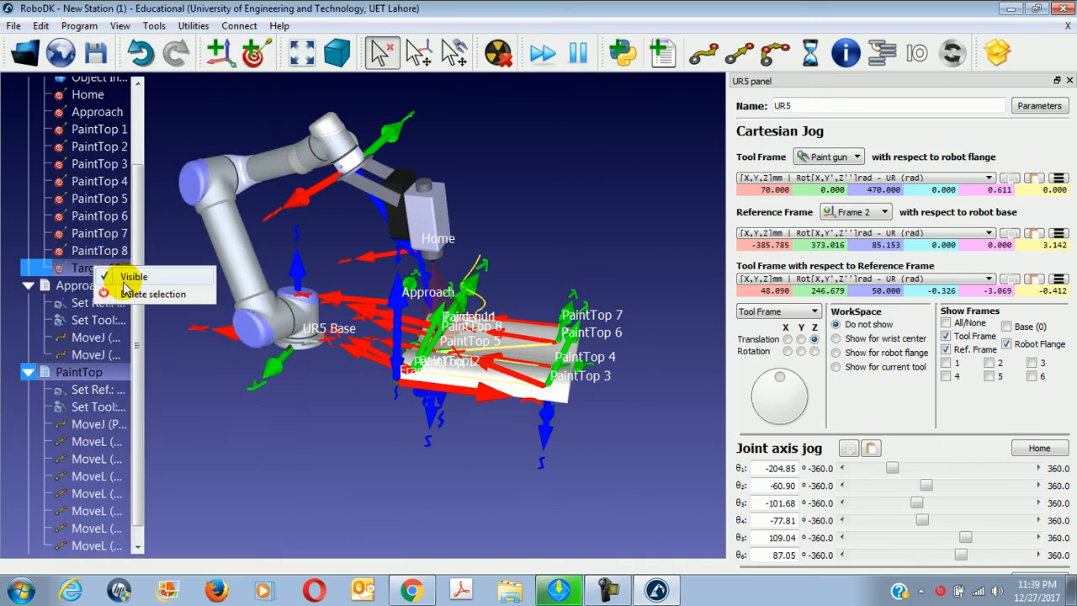
{"action": "left_click", "coordinate": [79, 272]}
{"action": "right_click", "coordinate": [79, 269]}
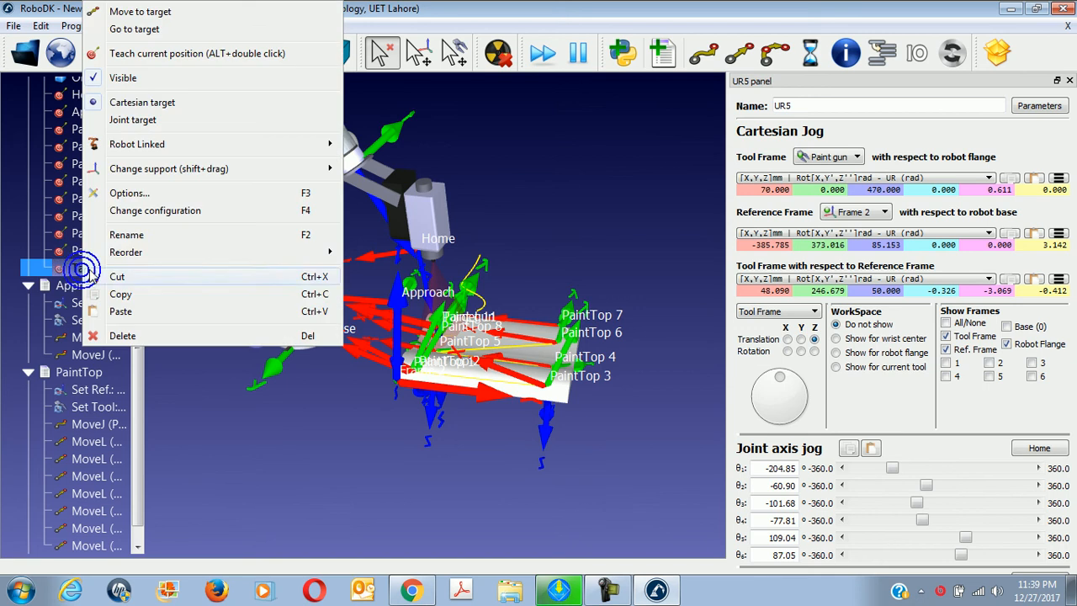
{"action": "left_click", "coordinate": [135, 235]}
{"action": "type", "text": "Ret"}
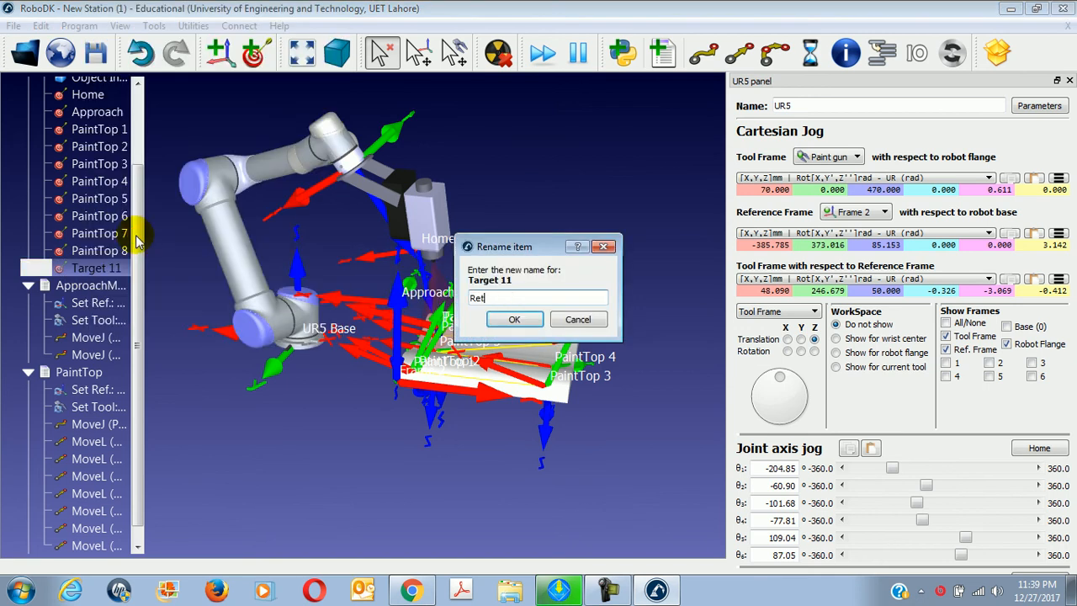
{"action": "type", "text": "ract"}
{"action": "key", "text": "Return"}
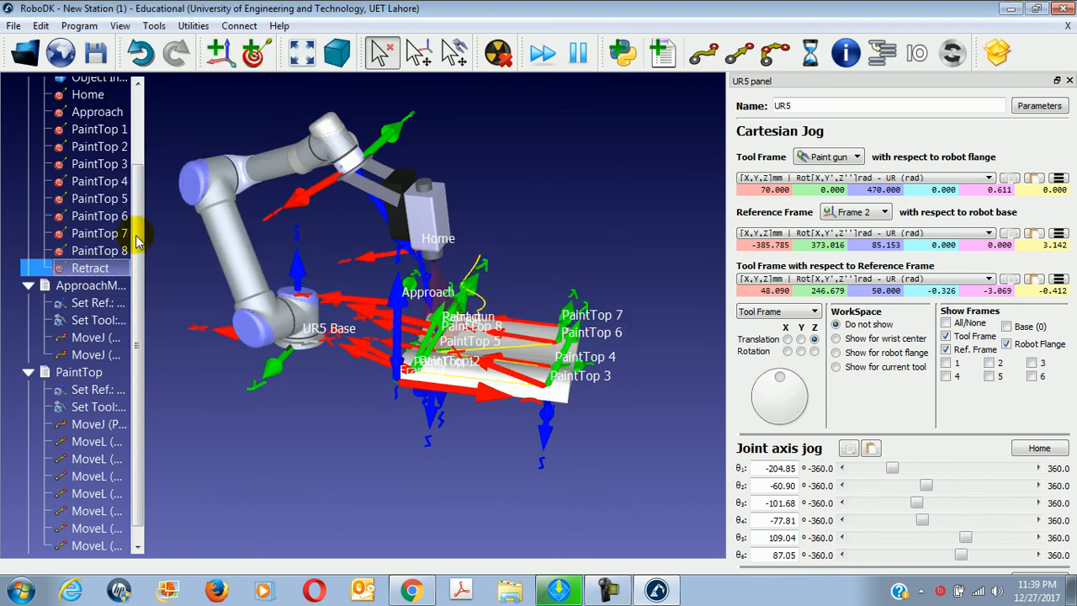
Check the guide's move instruction step in Chrome, and add a joint move to the Retract target in RoboDK's Retract program
{"action": "left_click", "coordinate": [411, 590]}
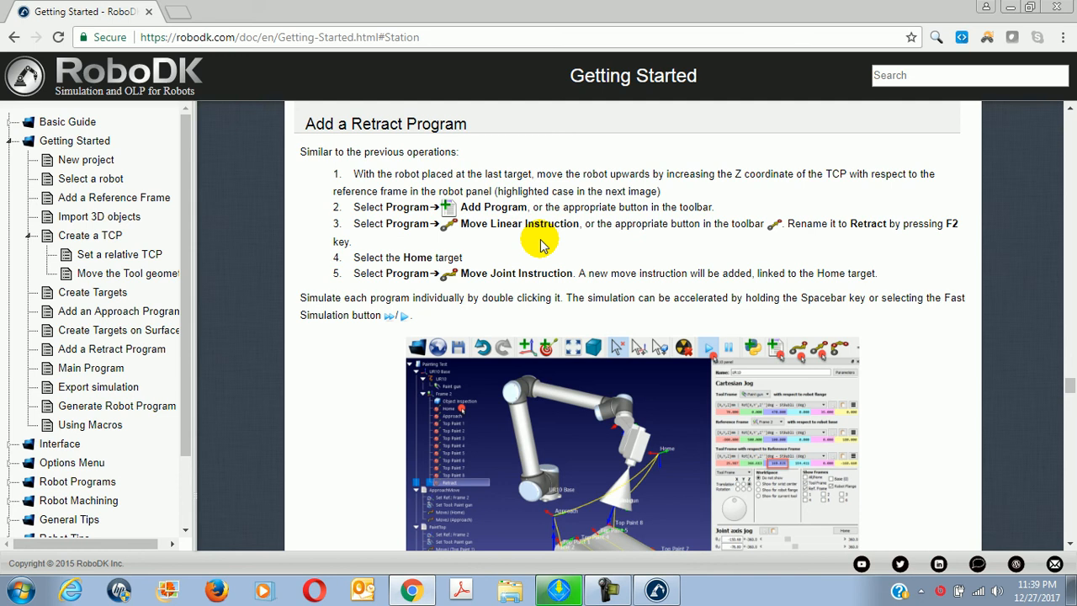
{"action": "left_click", "coordinate": [413, 592]}
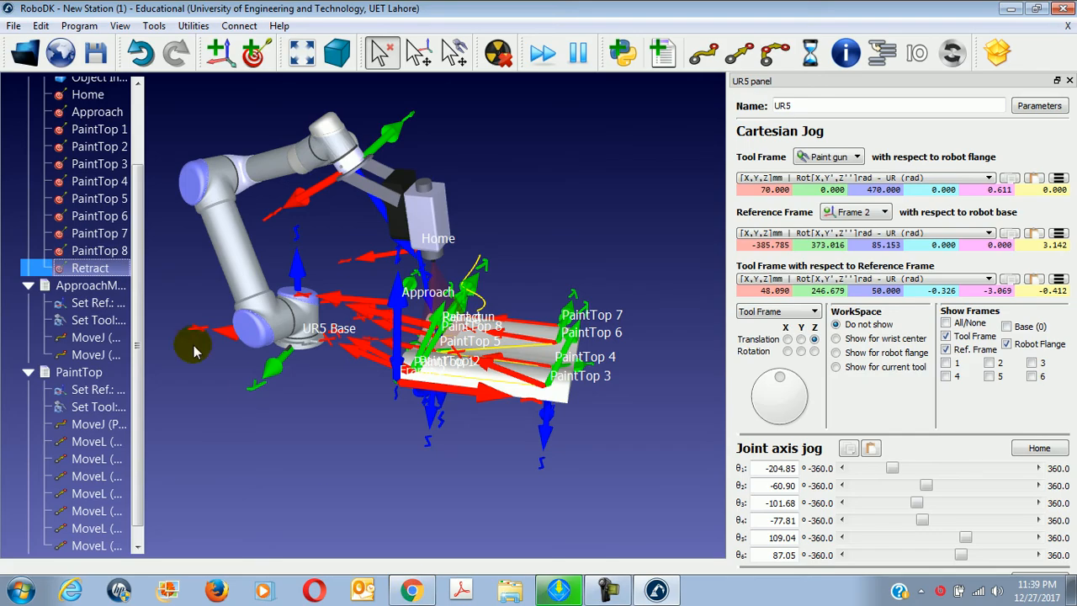
{"action": "left_click", "coordinate": [74, 22]}
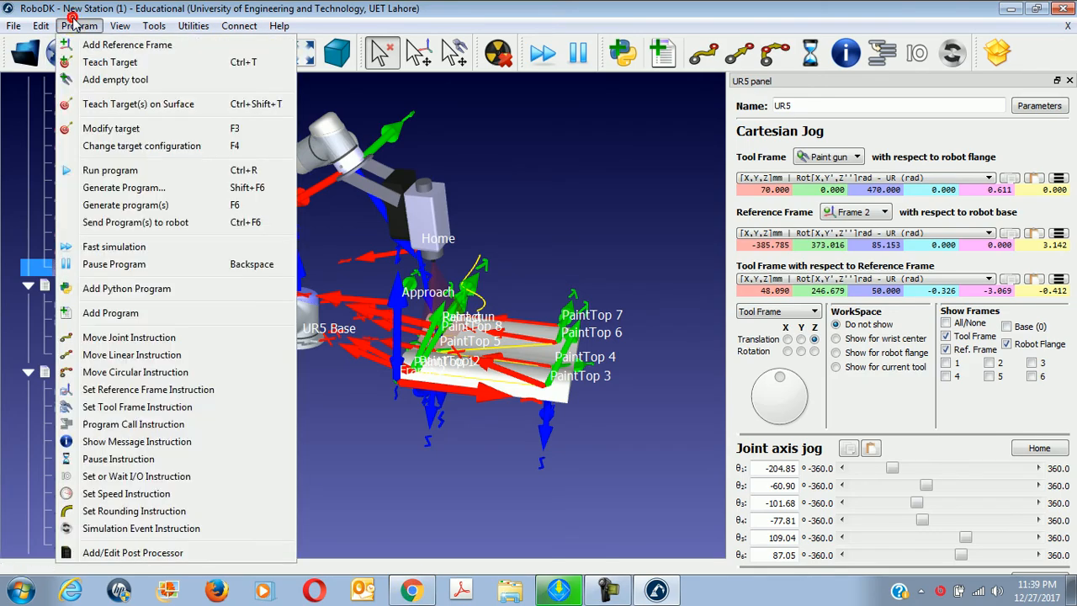
{"action": "left_click", "coordinate": [126, 338]}
{"action": "left_click_drag", "start_coordinate": [141, 299], "coordinate": [137, 410]}
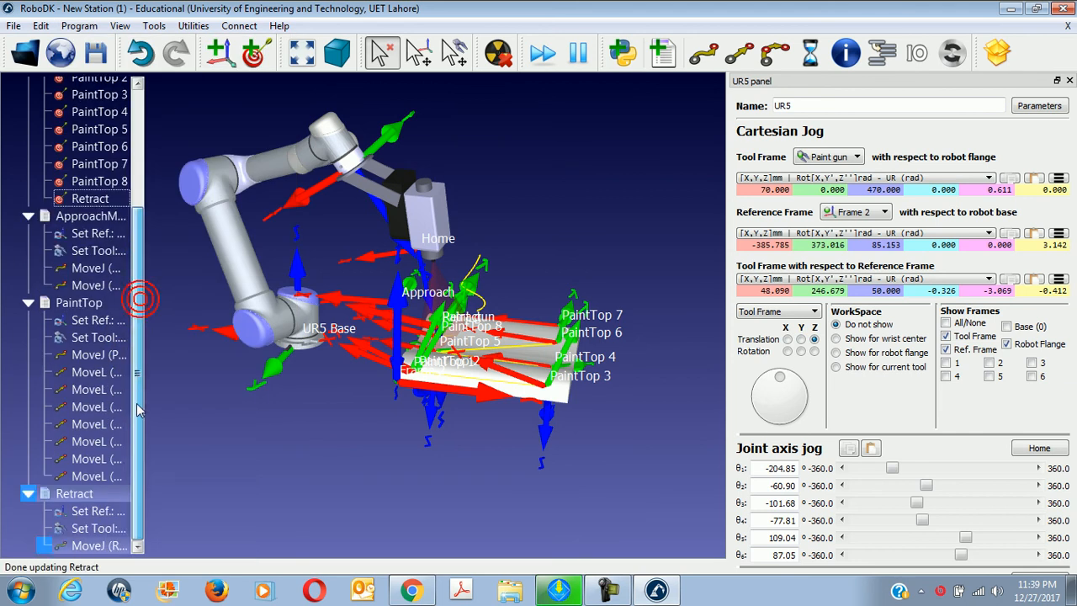
Look through the options for the Retract program's joint move, and delete the Retract program
{"action": "right_click", "coordinate": [100, 547]}
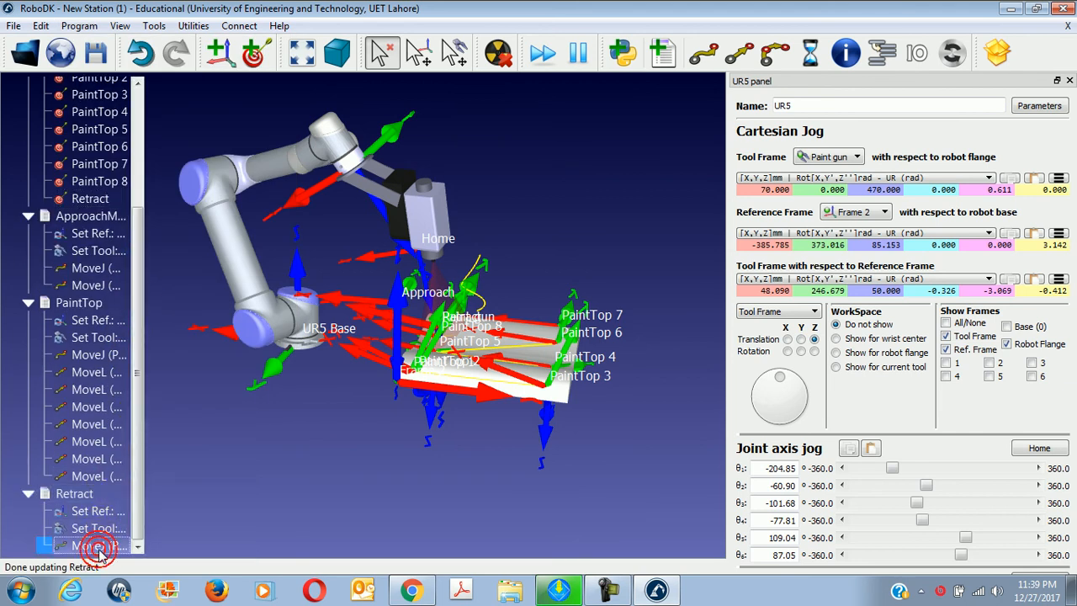
{"action": "left_click", "coordinate": [145, 515]}
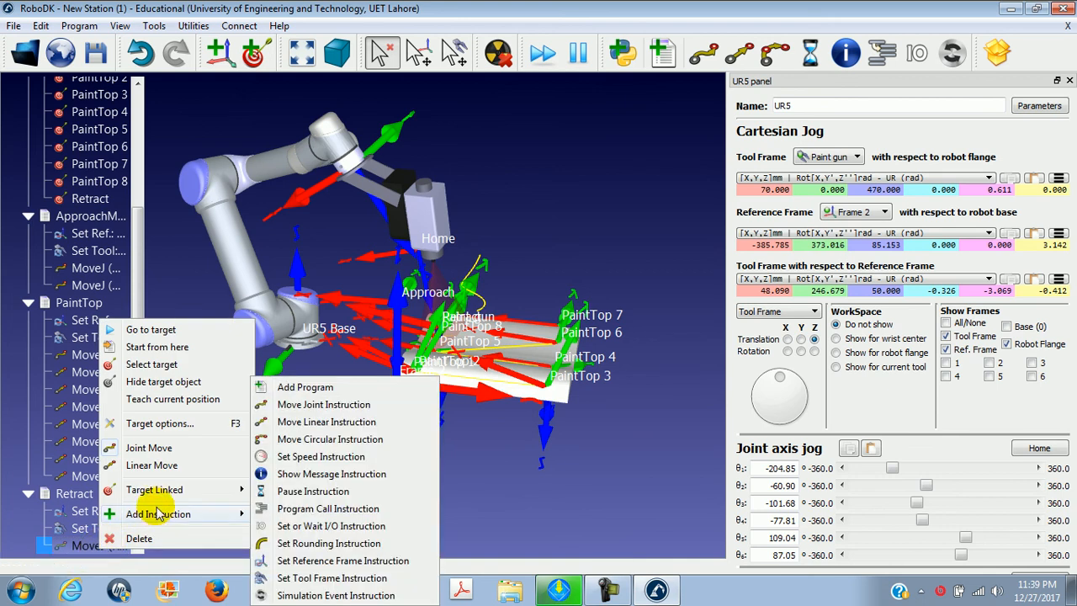
{"action": "left_click", "coordinate": [72, 547]}
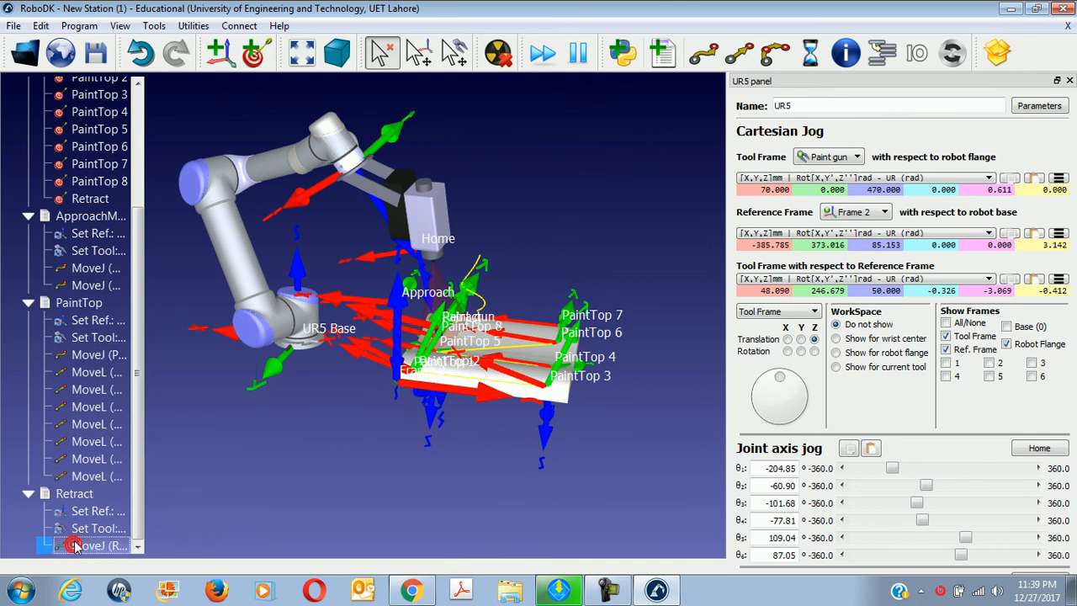
{"action": "right_click", "coordinate": [74, 495]}
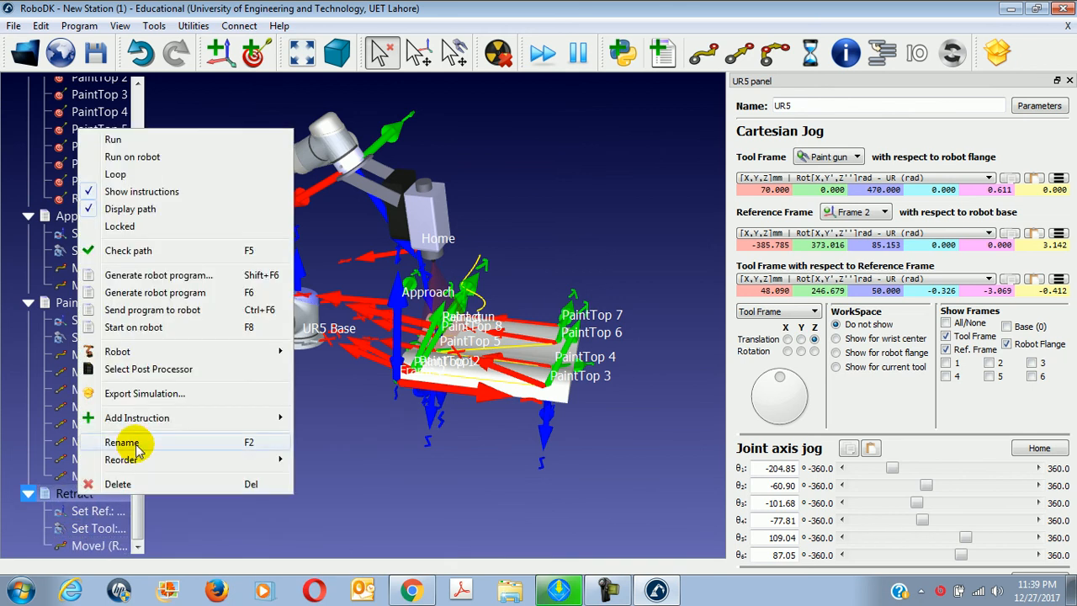
{"action": "left_click", "coordinate": [117, 485]}
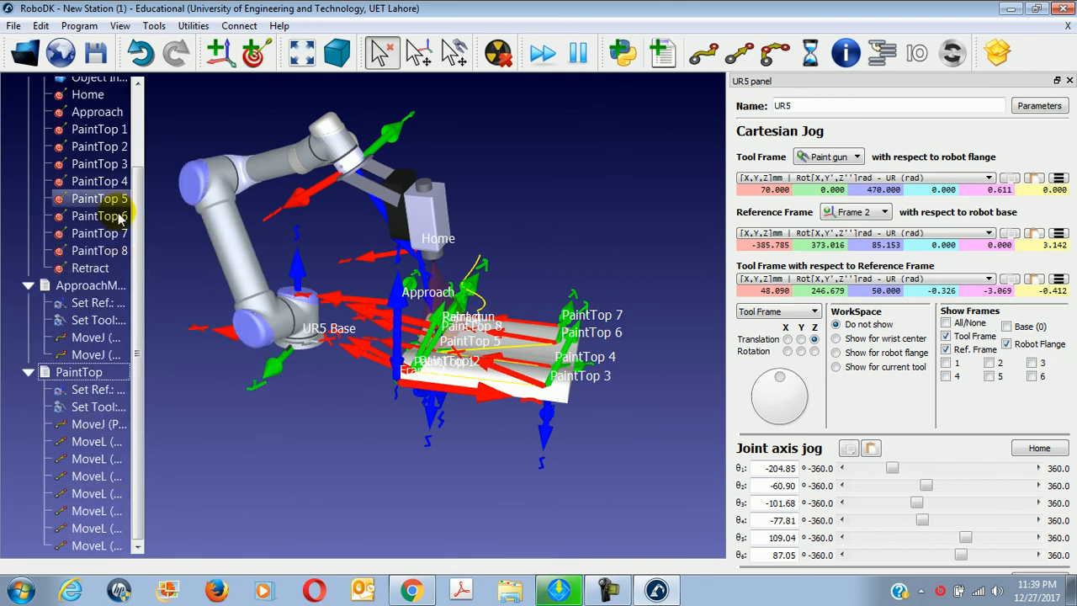
Add a new program to the station and name it Retract
{"action": "left_click", "coordinate": [91, 27]}
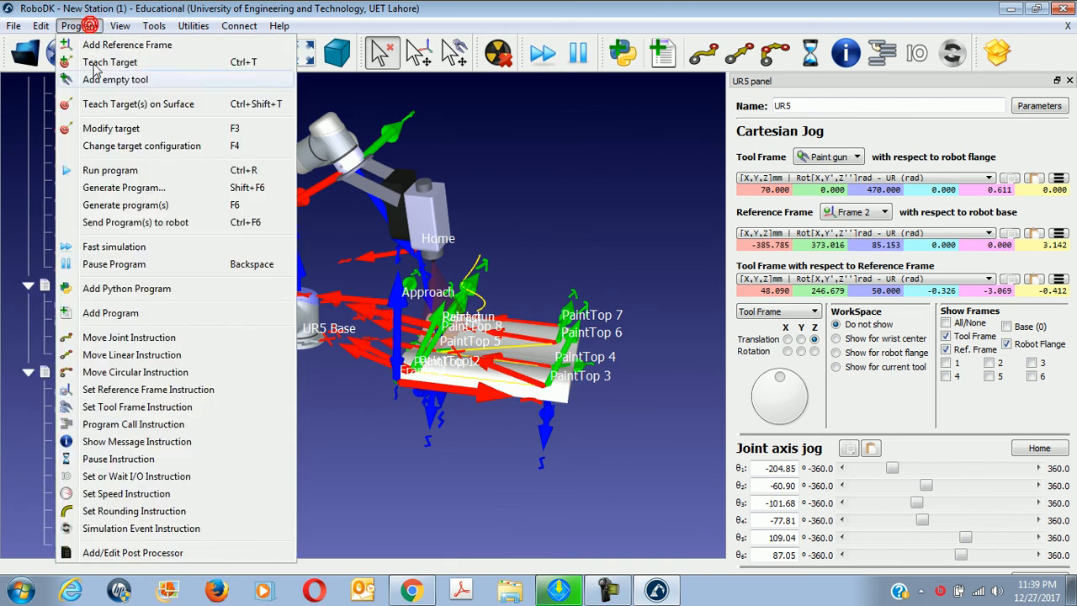
{"action": "left_click", "coordinate": [107, 313]}
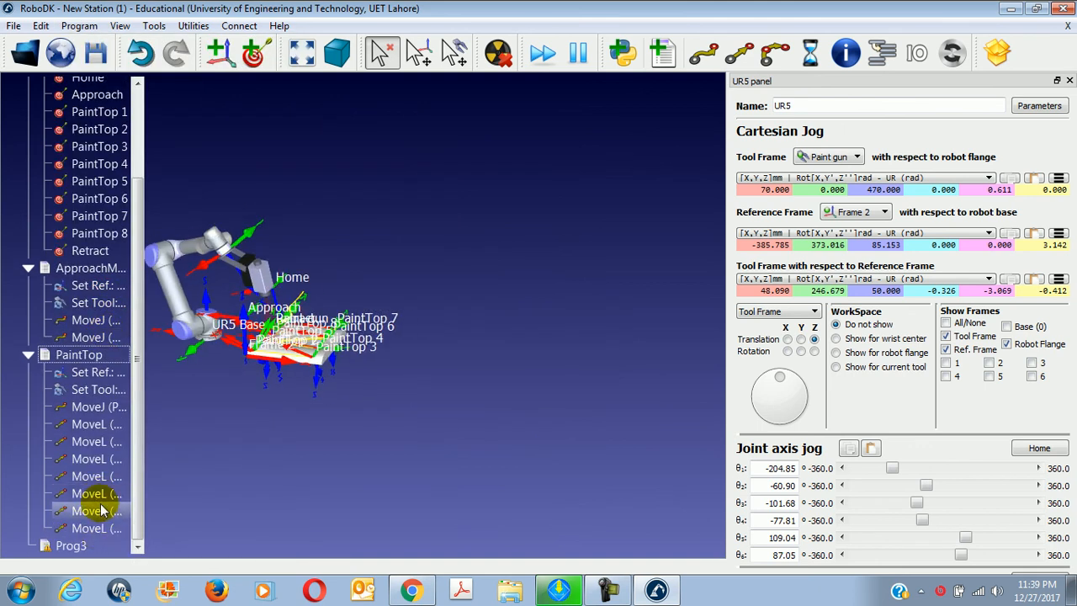
{"action": "right_click", "coordinate": [80, 547]}
{"action": "left_click", "coordinate": [121, 486]}
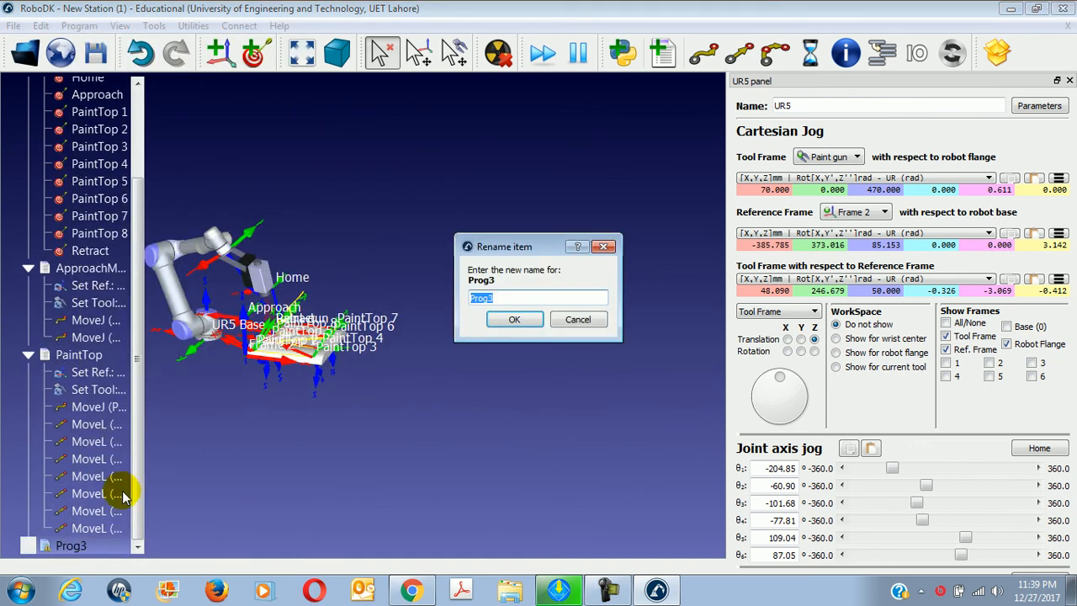
{"action": "type", "text": "Retract"}
{"action": "key", "text": "Return"}
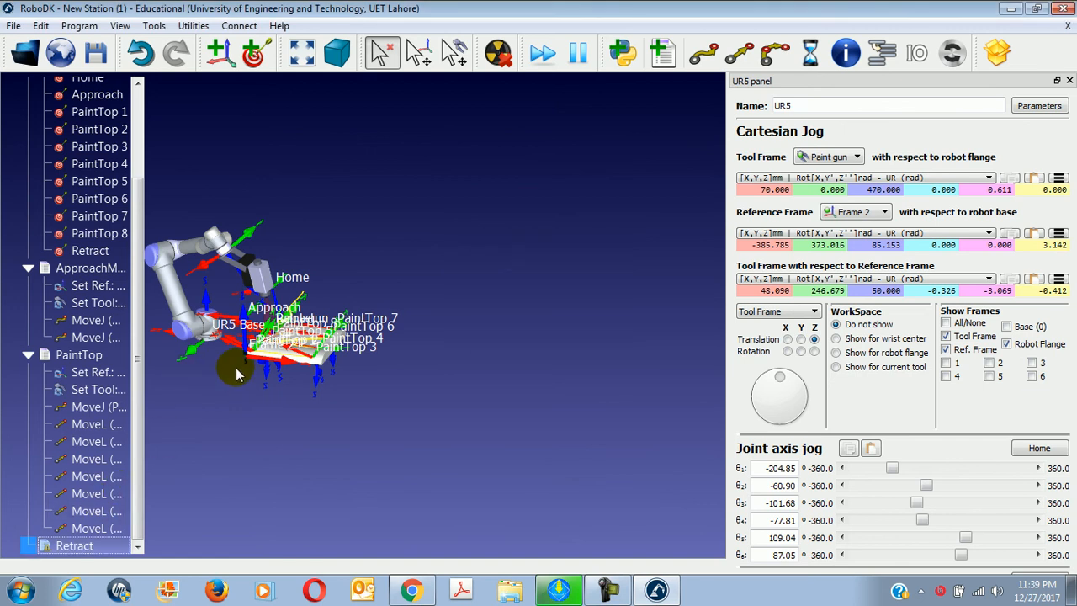
Add a linear move instruction linked to the Retract target in the new Retract program
{"action": "scroll", "coordinate": [240, 378], "scroll_direction": "up", "scroll_amount": 3}
{"action": "scroll", "coordinate": [235, 378], "scroll_direction": "down", "scroll_amount": 3}
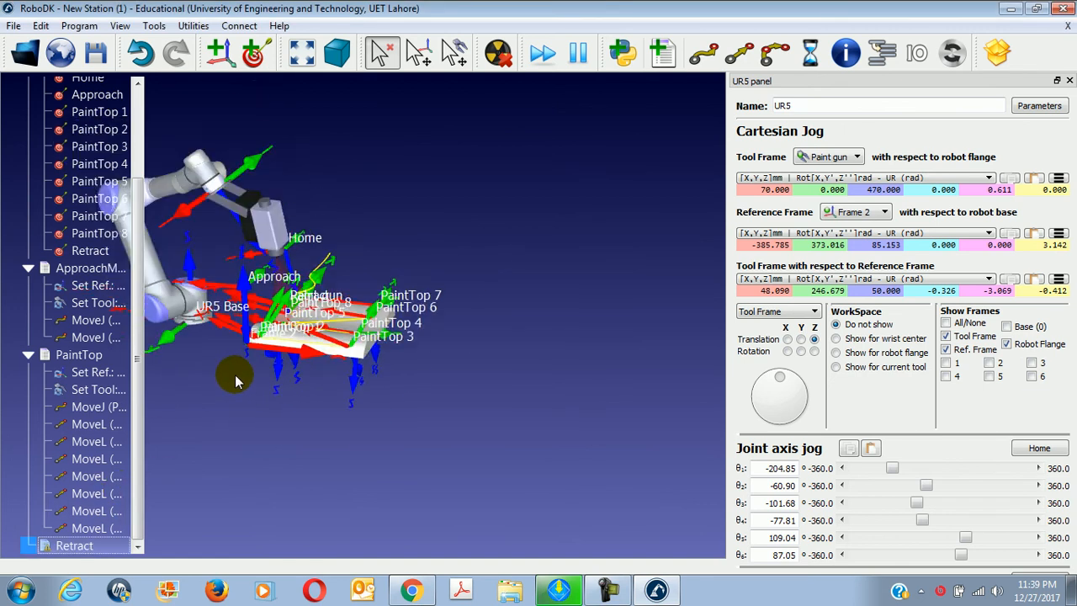
{"action": "middle_click_drag", "start_coordinate": [234, 378], "coordinate": [349, 409]}
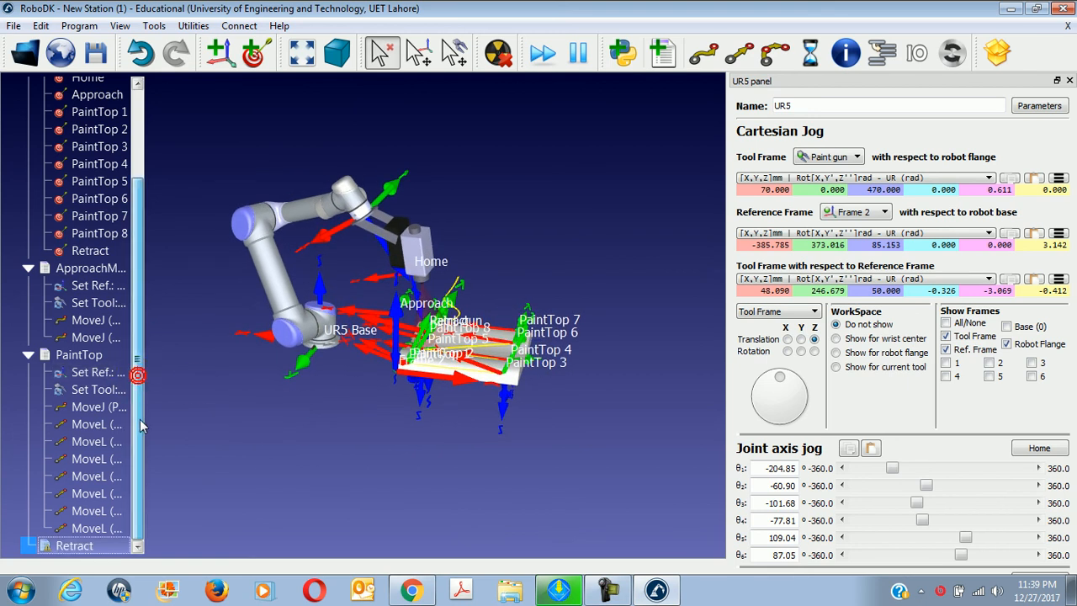
{"action": "scroll", "coordinate": [137, 420], "scroll_direction": "up", "scroll_amount": 1}
{"action": "mouse_move", "coordinate": [137, 407]}
{"action": "left_mouse_down"}
{"action": "mouse_move", "coordinate": [137, 315]}
{"action": "mouse_move", "coordinate": [138, 435]}
{"action": "mouse_move", "coordinate": [141, 368]}
{"action": "left_mouse_up"}
{"action": "left_click_drag", "start_coordinate": [141, 367], "coordinate": [141, 331]}
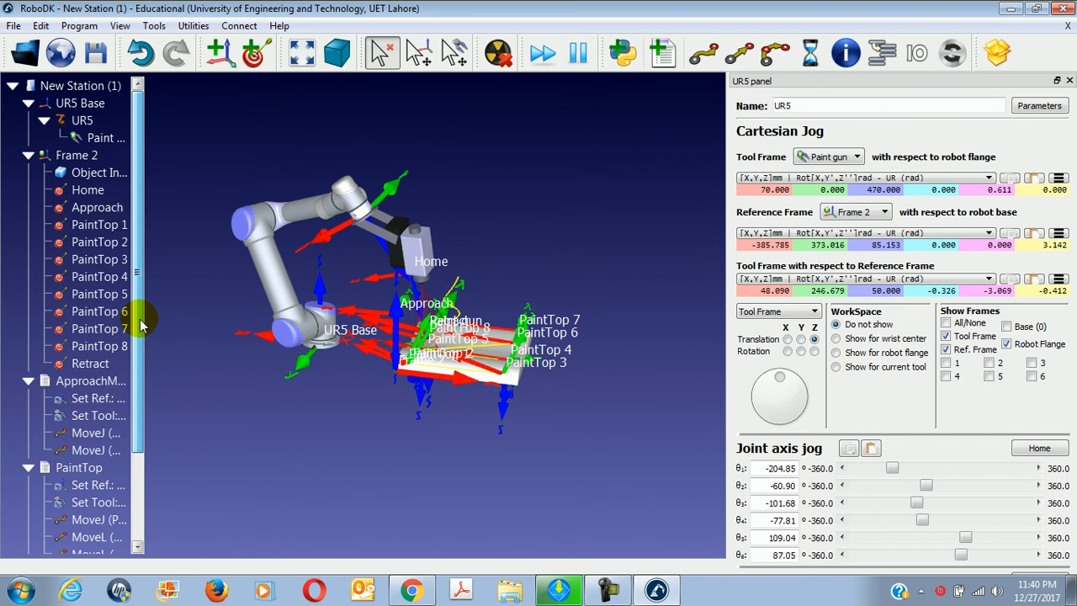
{"action": "left_click_drag", "start_coordinate": [140, 324], "coordinate": [140, 444]}
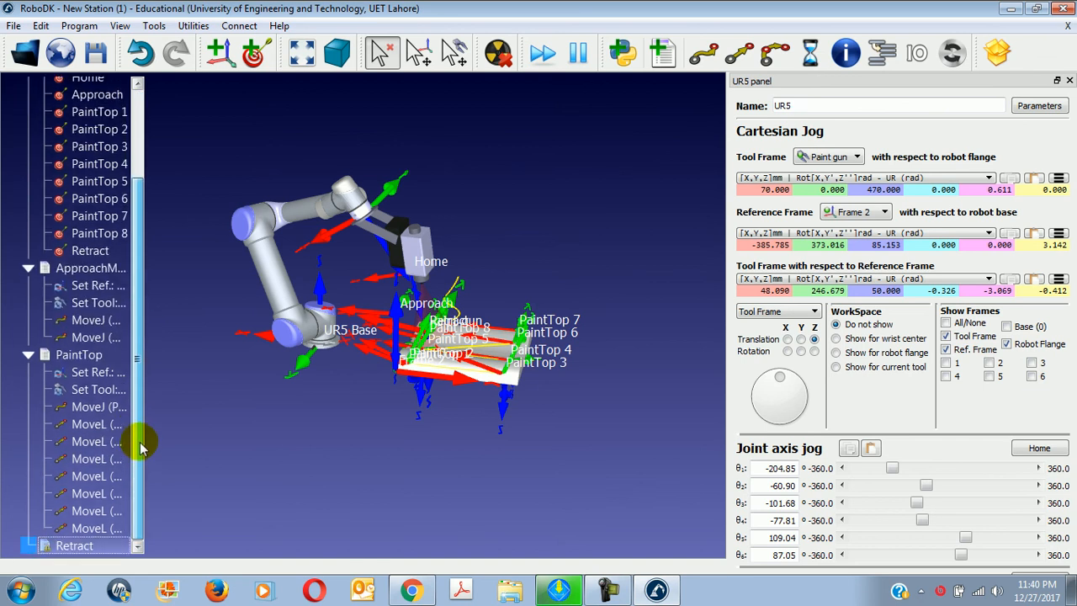
{"action": "left_click_drag", "start_coordinate": [141, 439], "coordinate": [141, 347]}
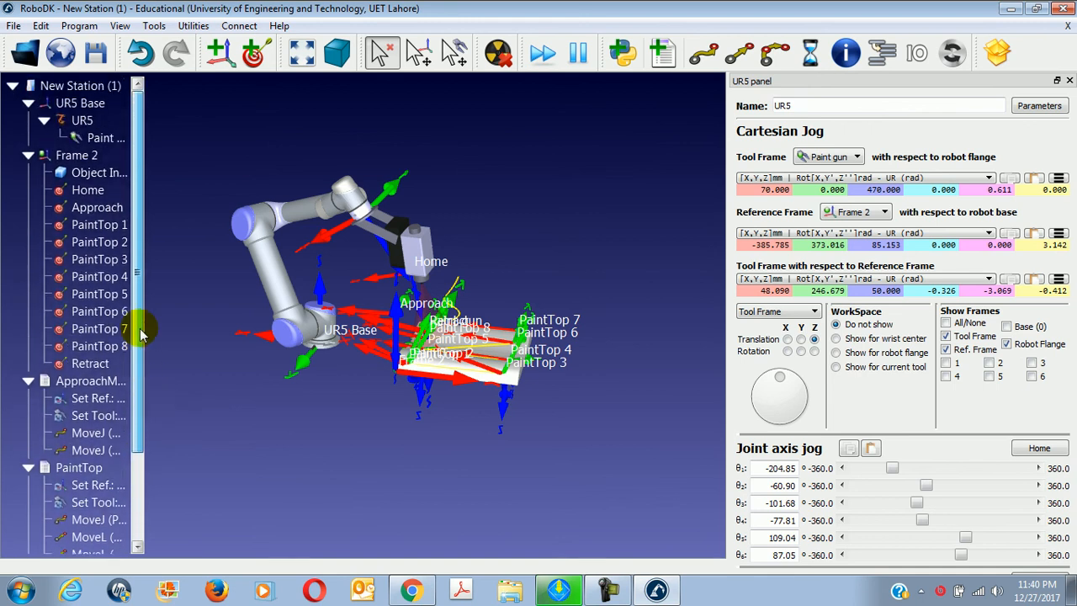
{"action": "mouse_move", "coordinate": [141, 334]}
{"action": "left_mouse_down"}
{"action": "mouse_move", "coordinate": [141, 461]}
{"action": "mouse_move", "coordinate": [149, 349]}
{"action": "left_mouse_up"}
{"action": "left_click", "coordinate": [90, 363]}
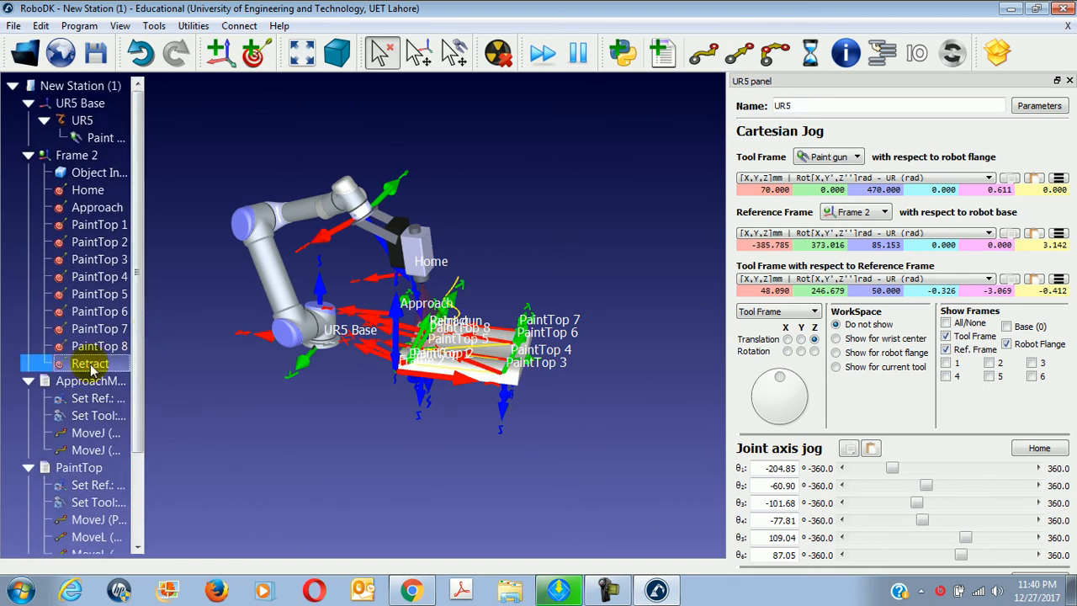
{"action": "left_click", "coordinate": [80, 26]}
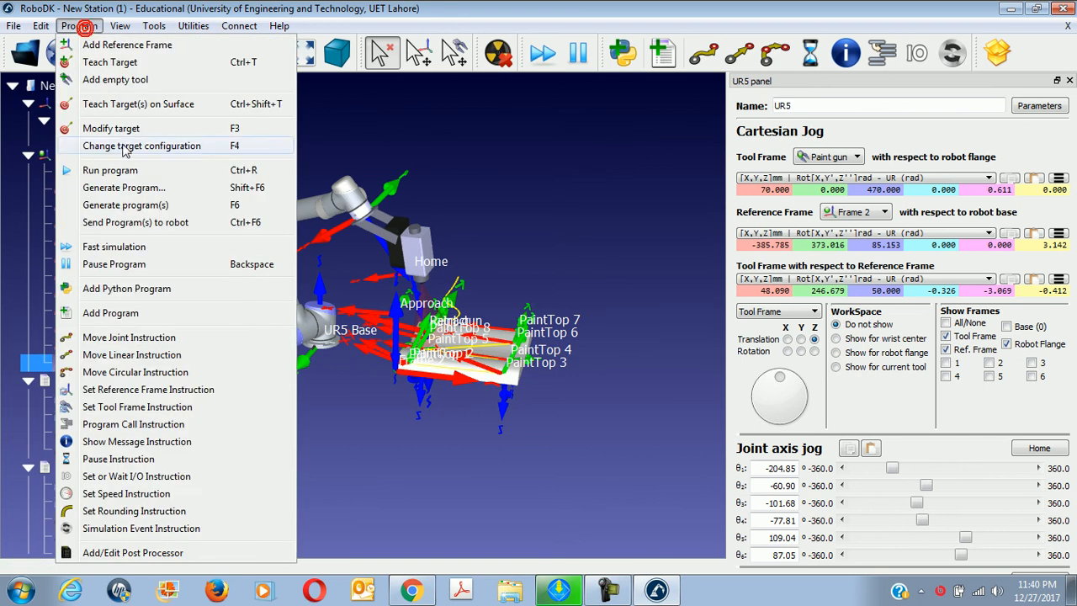
{"action": "left_click", "coordinate": [131, 355]}
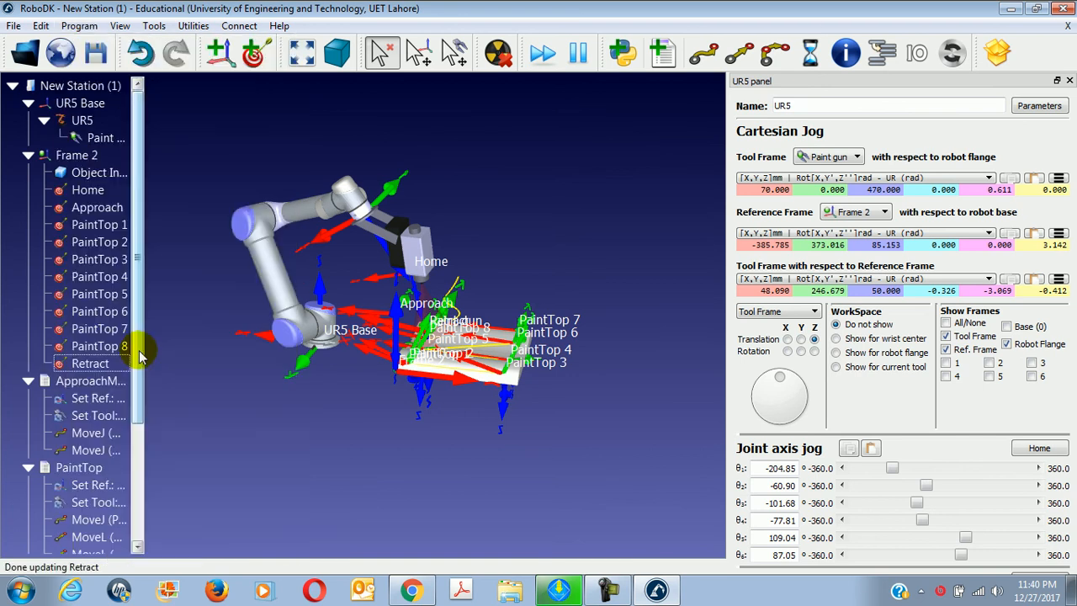
{"action": "left_click_drag", "start_coordinate": [144, 338], "coordinate": [138, 479]}
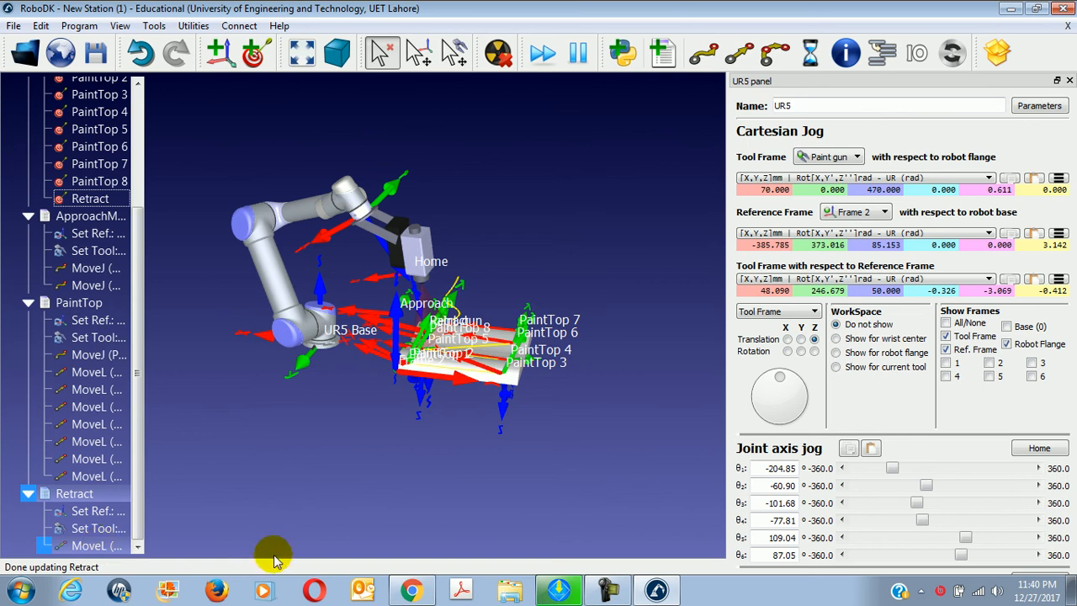
Check the guide's Home target step in Chrome, and add a joint move linked to the Home target in RoboDK's Retract program
{"action": "left_click", "coordinate": [412, 589]}
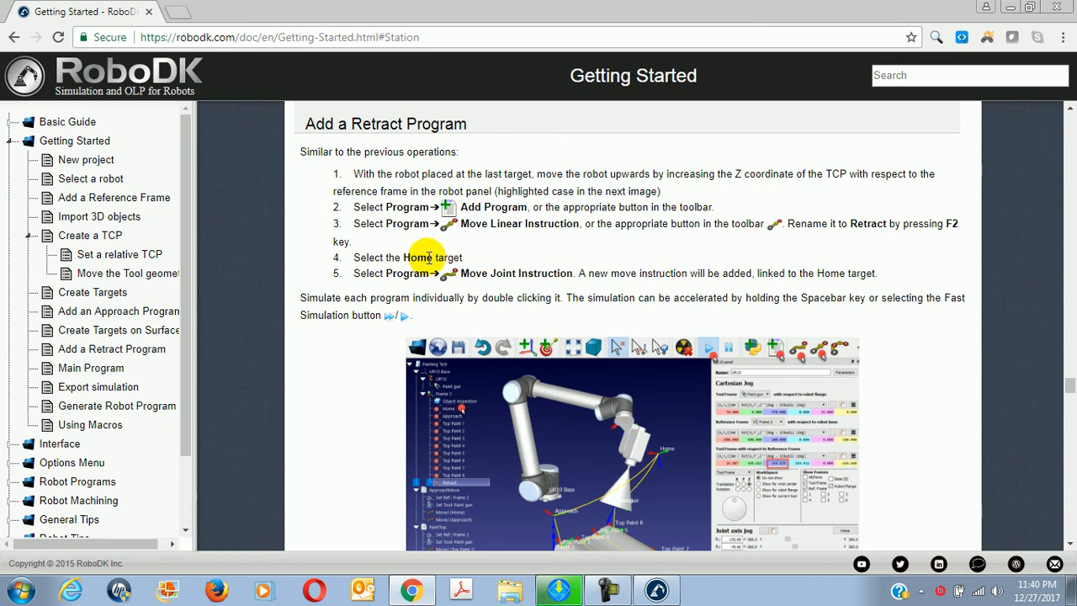
{"action": "left_click", "coordinate": [412, 589]}
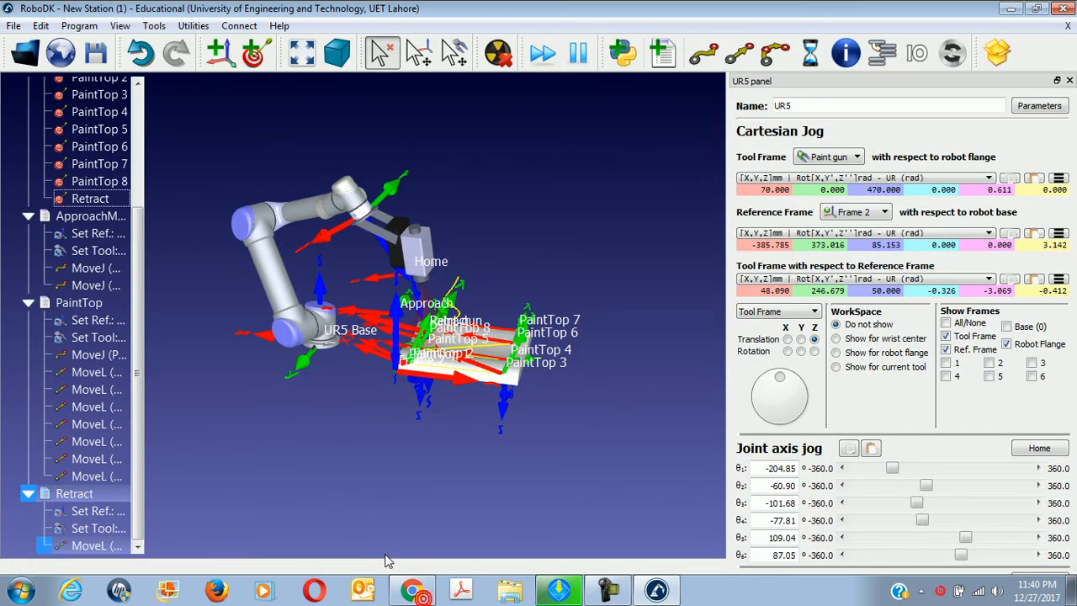
{"action": "scroll", "coordinate": [139, 328], "scroll_direction": "up", "scroll_amount": 4}
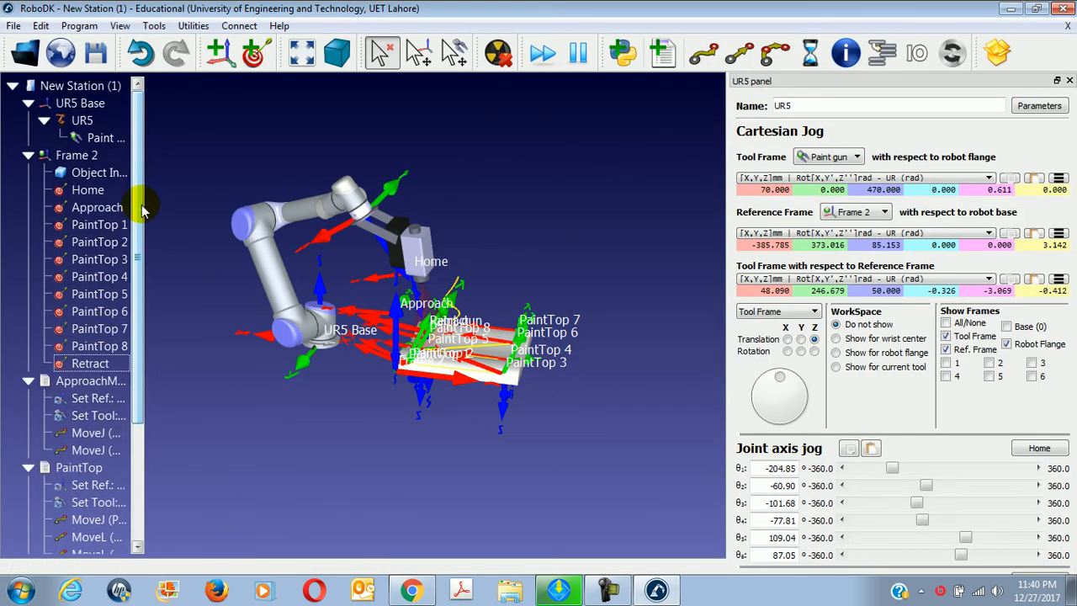
{"action": "double_click", "coordinate": [84, 189]}
{"action": "left_click", "coordinate": [79, 25]}
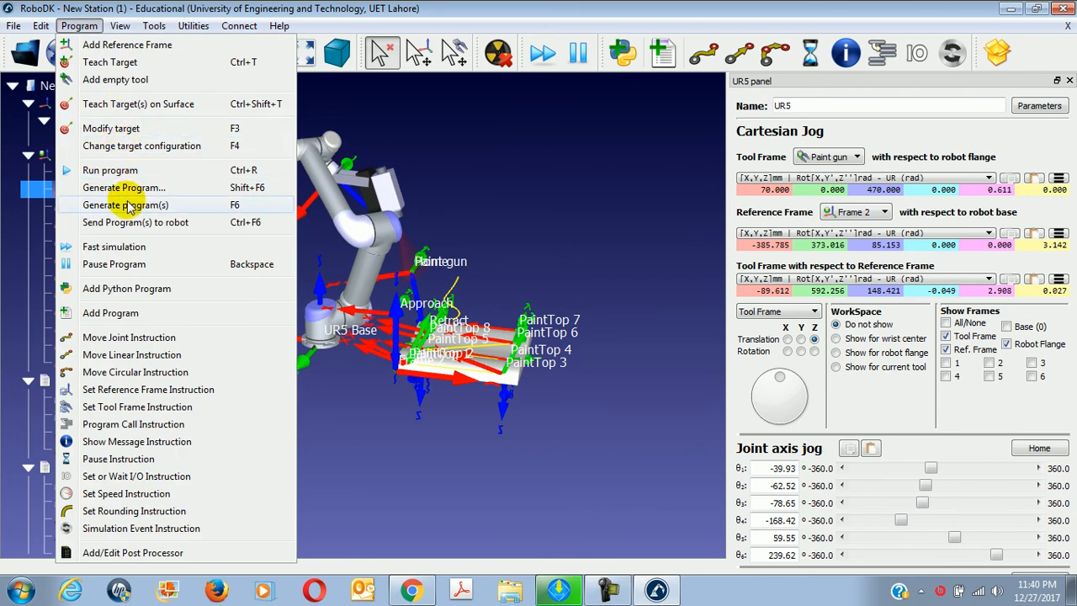
{"action": "left_click", "coordinate": [127, 354]}
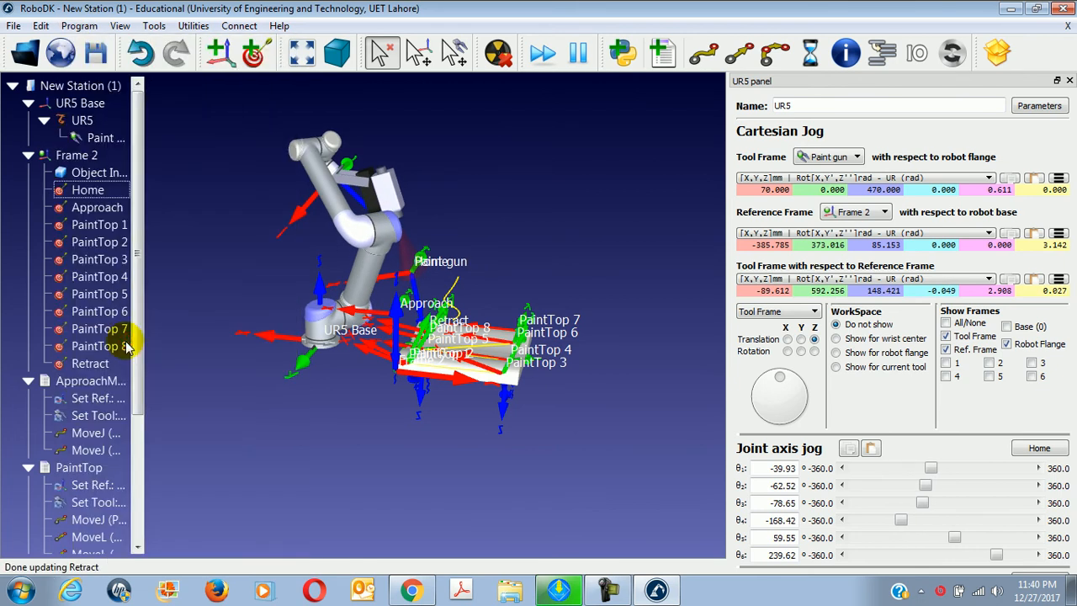
{"action": "left_click_drag", "start_coordinate": [140, 315], "coordinate": [137, 462]}
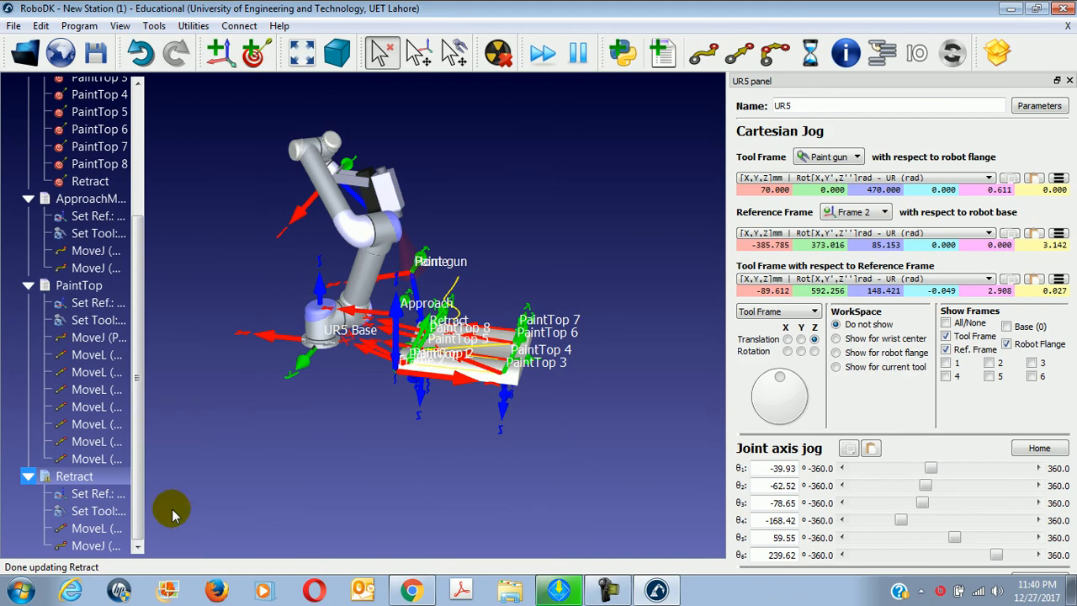
Read the guide's Main Program section in Chrome, and add a new program to the station in RoboDK
{"action": "left_click", "coordinate": [404, 593]}
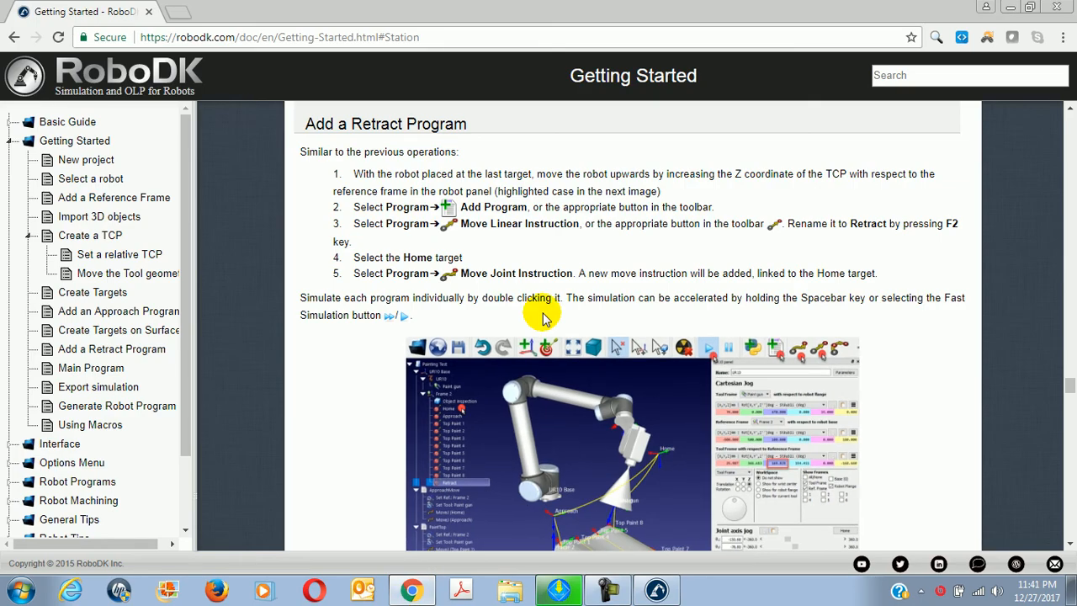
{"action": "scroll", "coordinate": [551, 324], "scroll_direction": "down", "scroll_amount": 4}
{"action": "scroll", "coordinate": [542, 312], "scroll_direction": "down", "scroll_amount": 3}
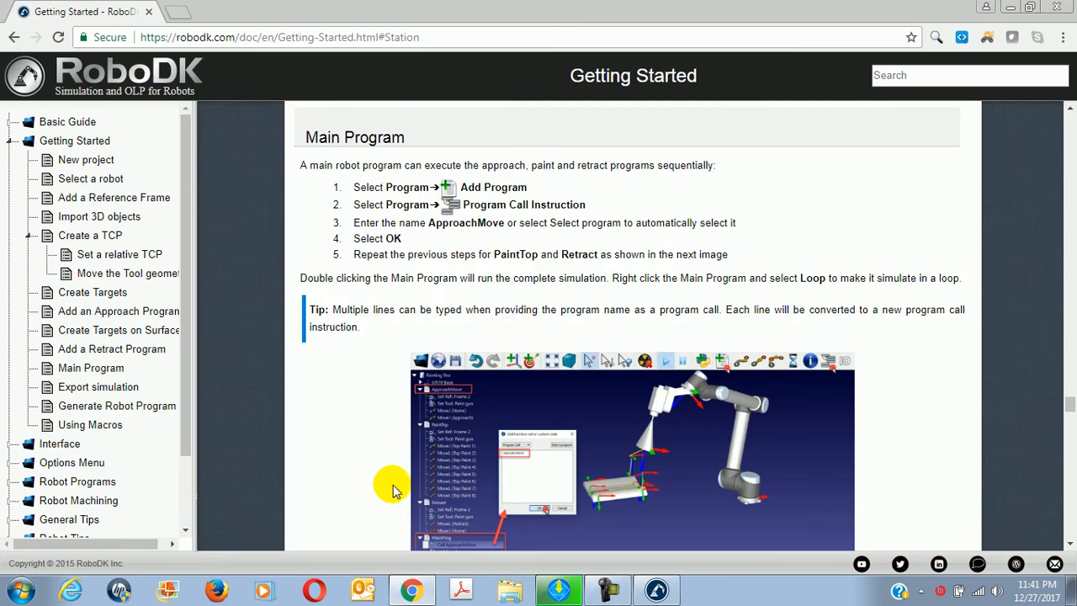
{"action": "mouse_move", "coordinate": [412, 589]}
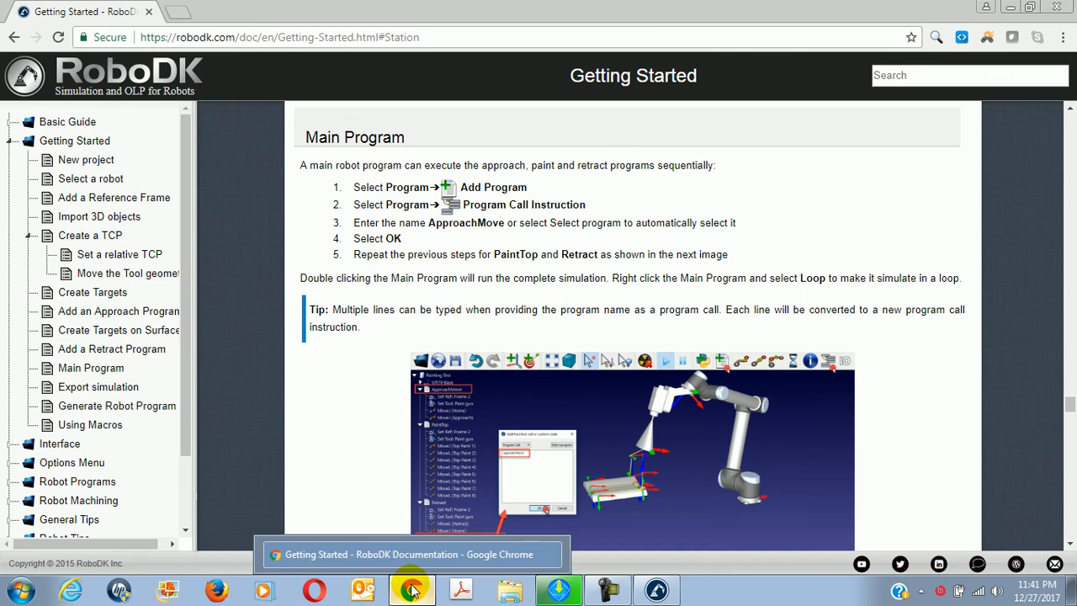
{"action": "left_click", "coordinate": [411, 589]}
{"action": "left_click", "coordinate": [73, 26]}
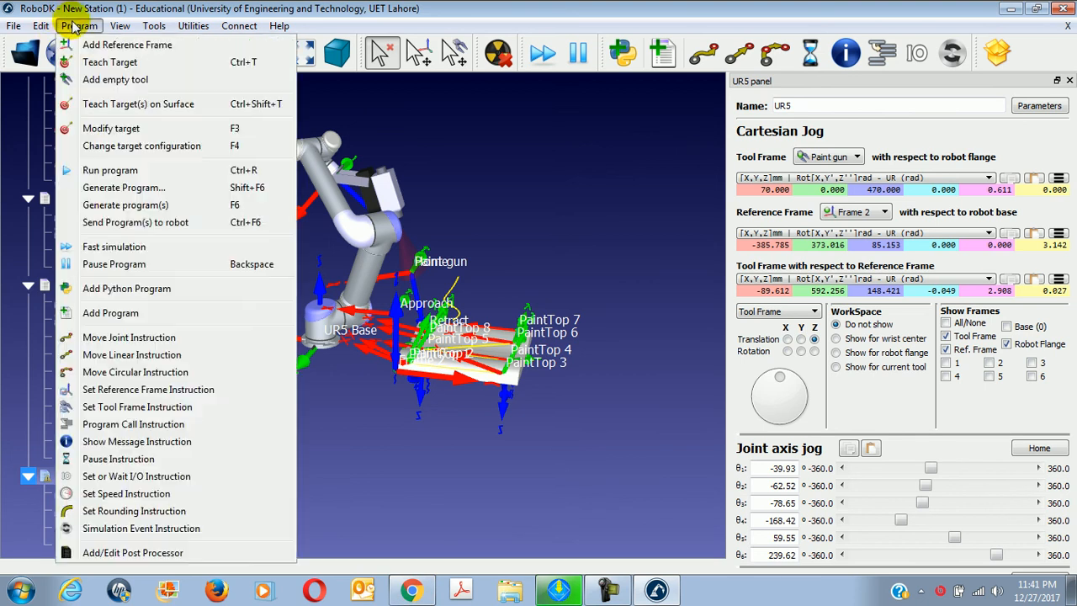
{"action": "left_click", "coordinate": [116, 316]}
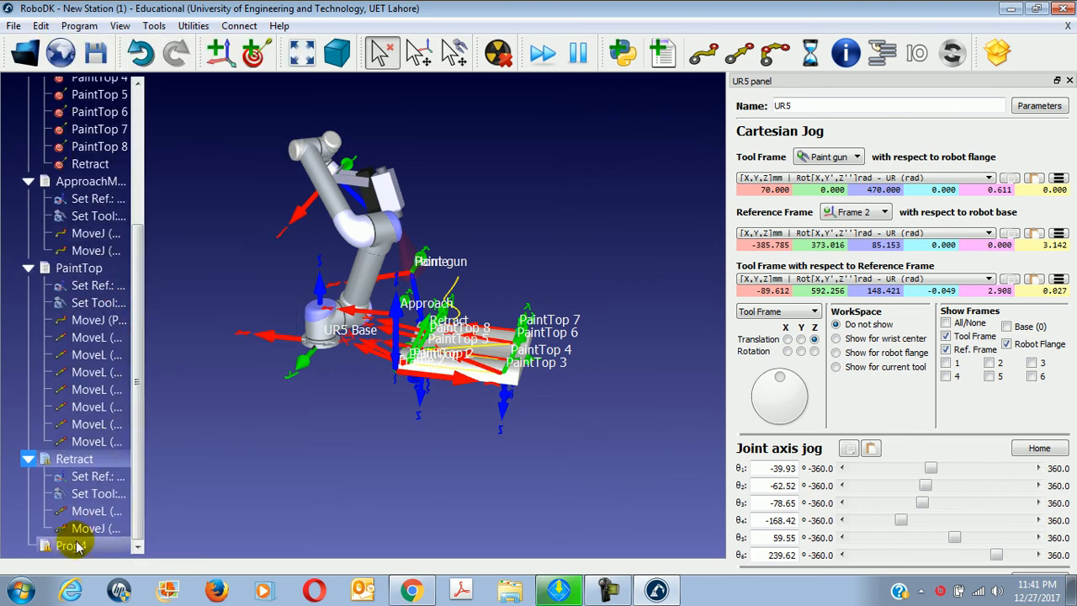
Rename the new program as MainProg, checking the name in the guide's enlarged Main Program image in Chrome
{"action": "right_click", "coordinate": [75, 545]}
{"action": "left_click", "coordinate": [118, 493]}
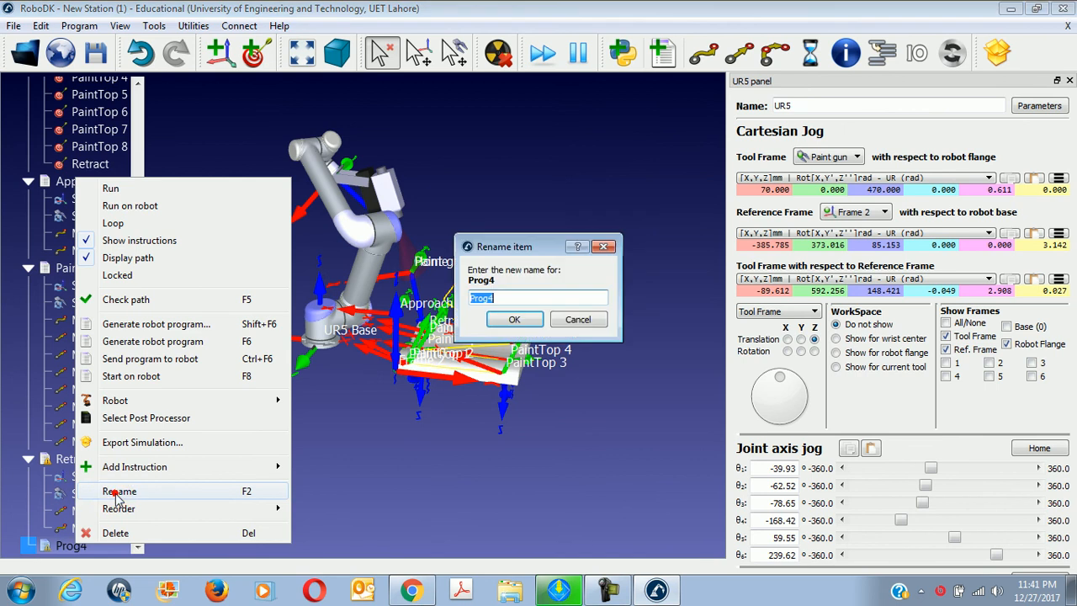
{"action": "left_click", "coordinate": [411, 590]}
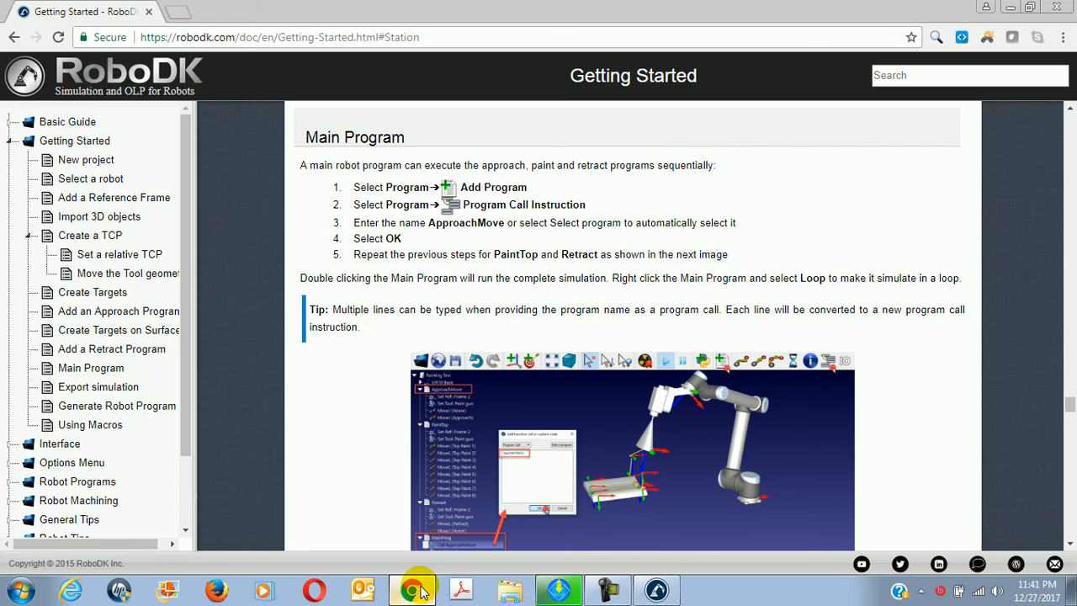
{"action": "scroll", "coordinate": [493, 408], "scroll_direction": "down", "scroll_amount": 2}
{"action": "left_click", "coordinate": [493, 409]}
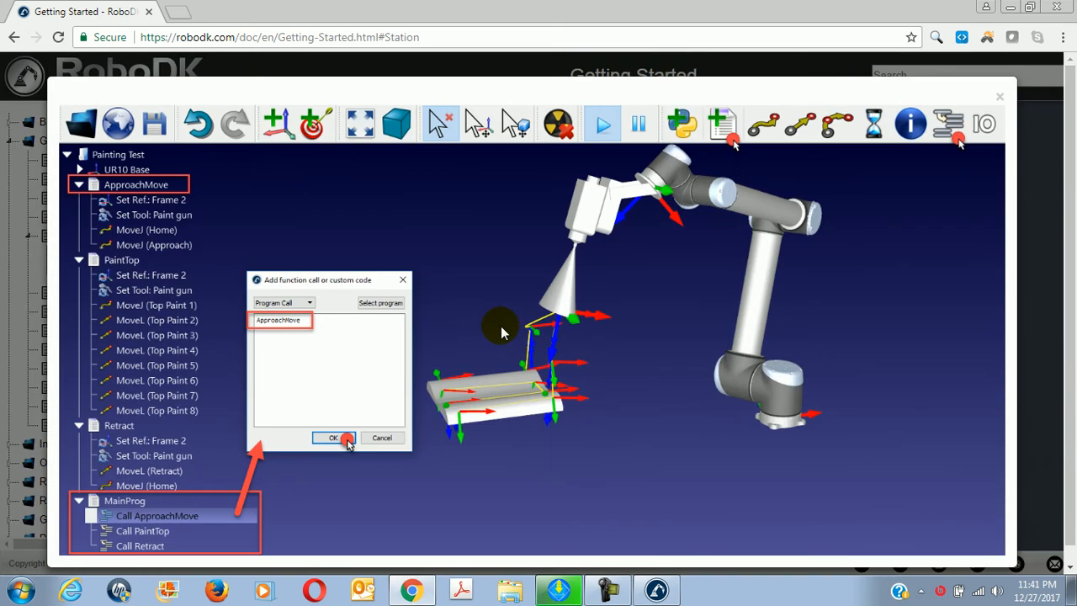
{"action": "left_click", "coordinate": [410, 590]}
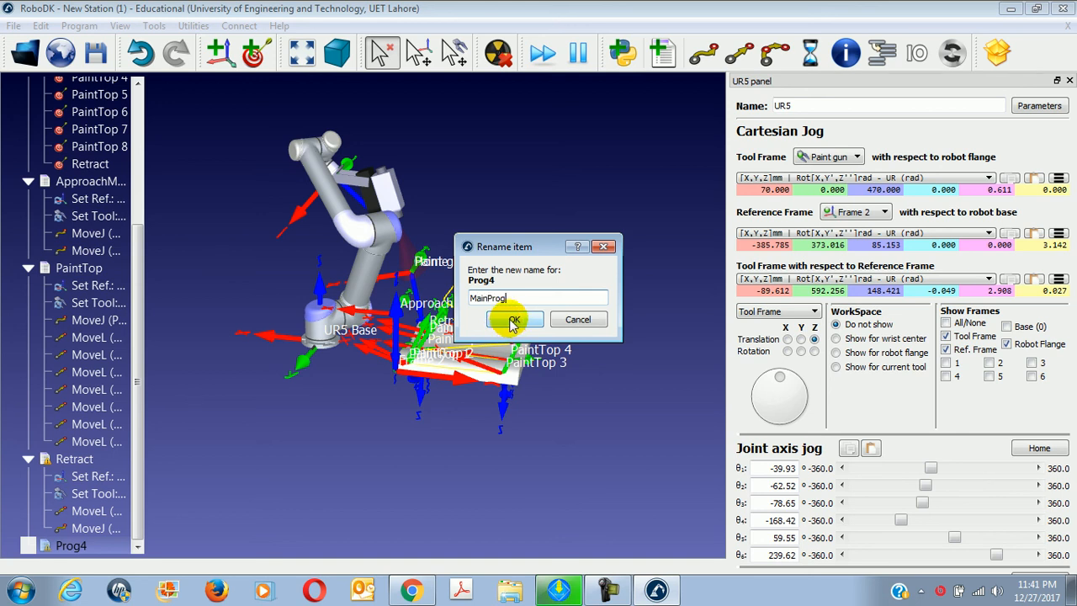
{"action": "left_click", "coordinate": [513, 320]}
Add a program call instruction to MainProg that calls the ApproachMove program
{"action": "left_click", "coordinate": [79, 26]}
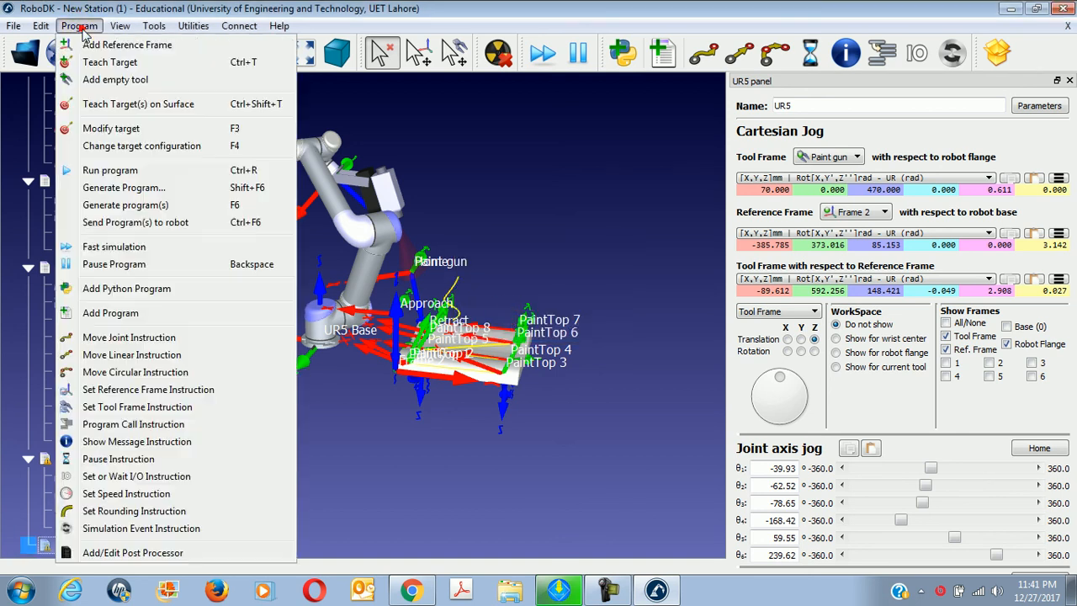
{"action": "left_click", "coordinate": [134, 424]}
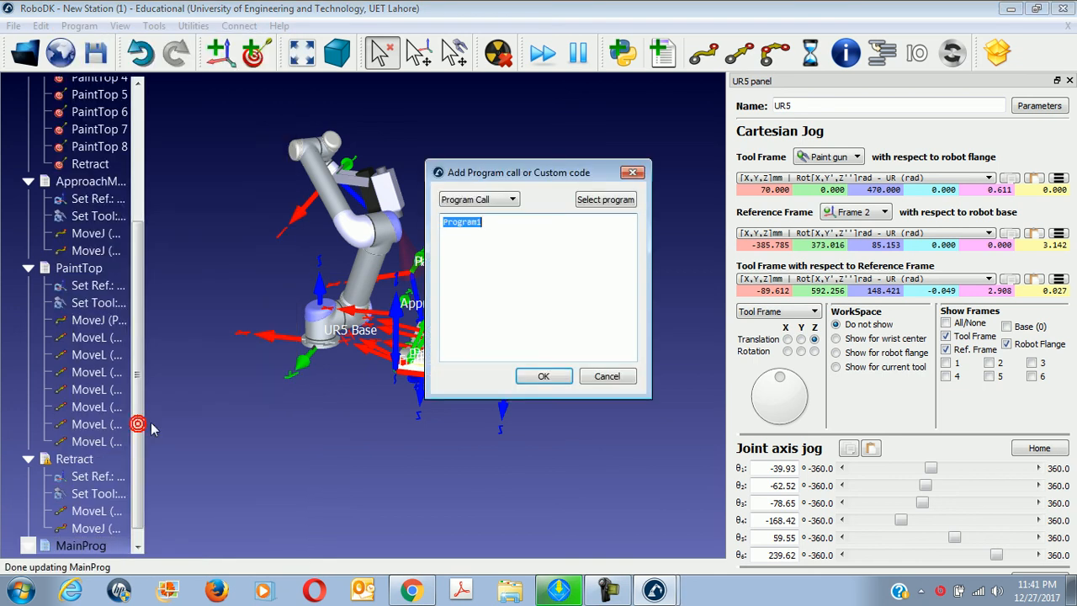
{"action": "left_click", "coordinate": [602, 202]}
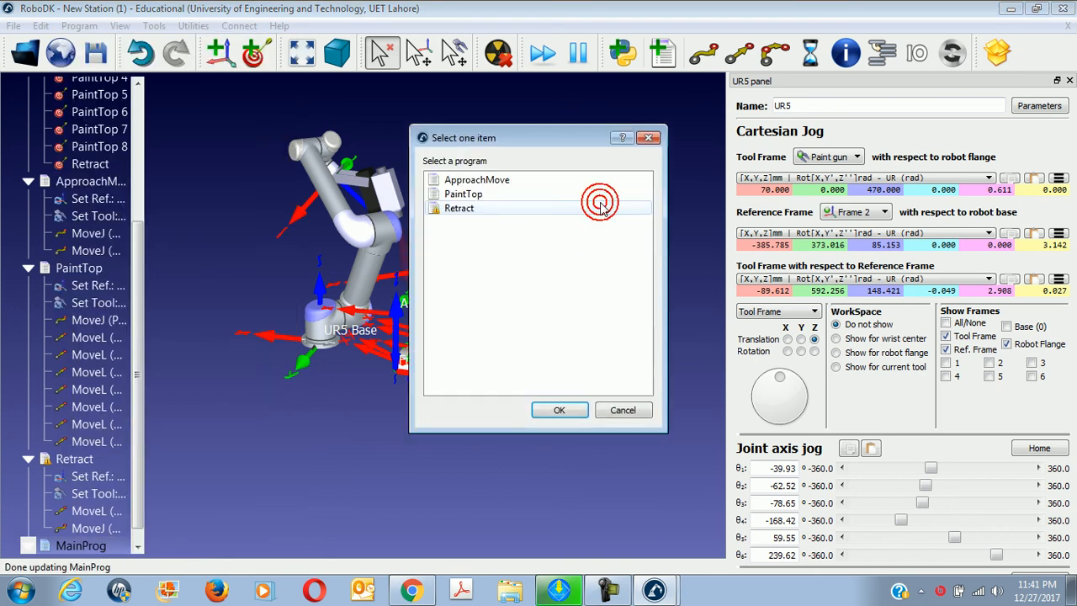
{"action": "left_click", "coordinate": [497, 183]}
{"action": "left_click", "coordinate": [559, 410]}
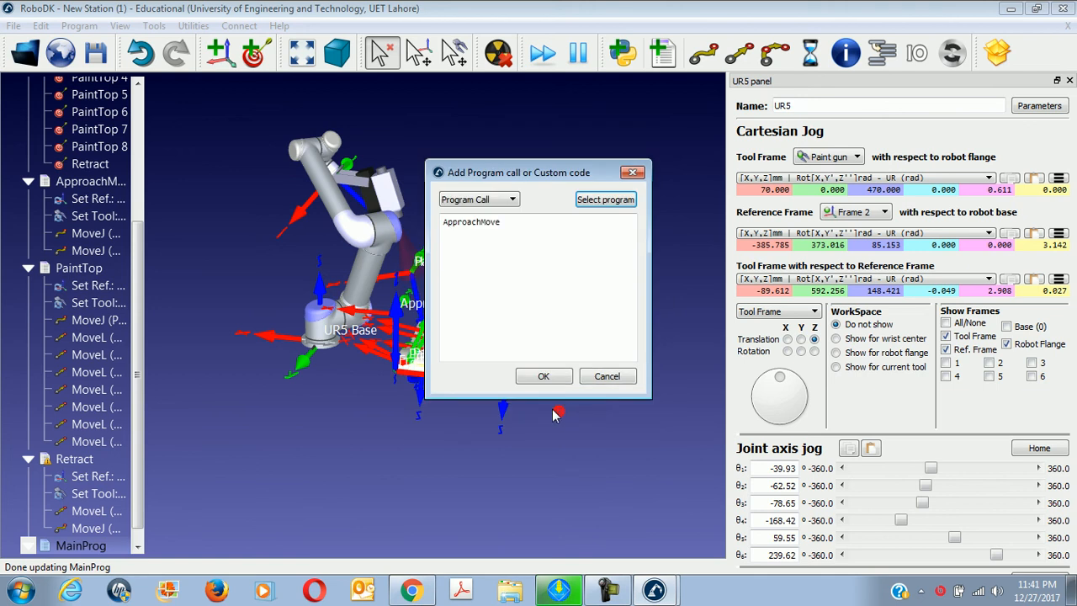
{"action": "left_click", "coordinate": [544, 377]}
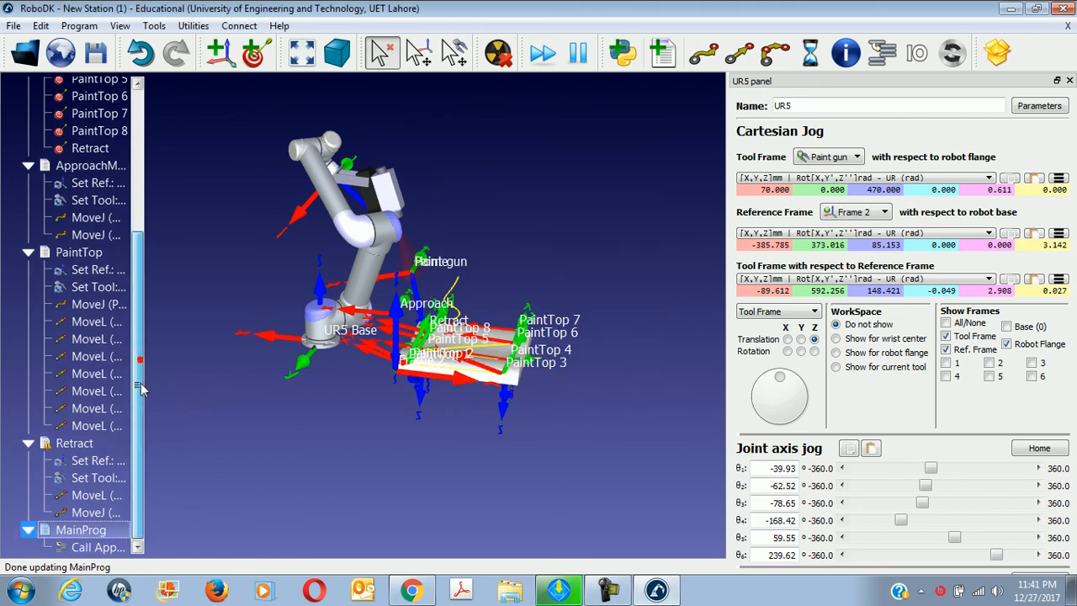
Add a program call instruction to MainProg that calls the PaintTop program
{"action": "left_click", "coordinate": [79, 25]}
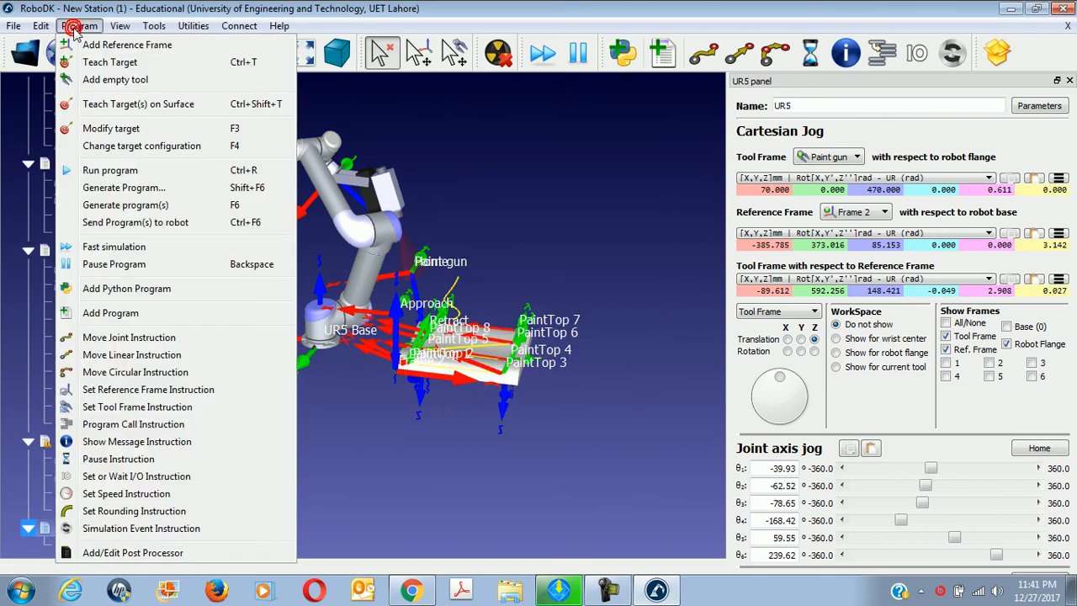
{"action": "left_click", "coordinate": [133, 424]}
{"action": "left_click", "coordinate": [605, 199]}
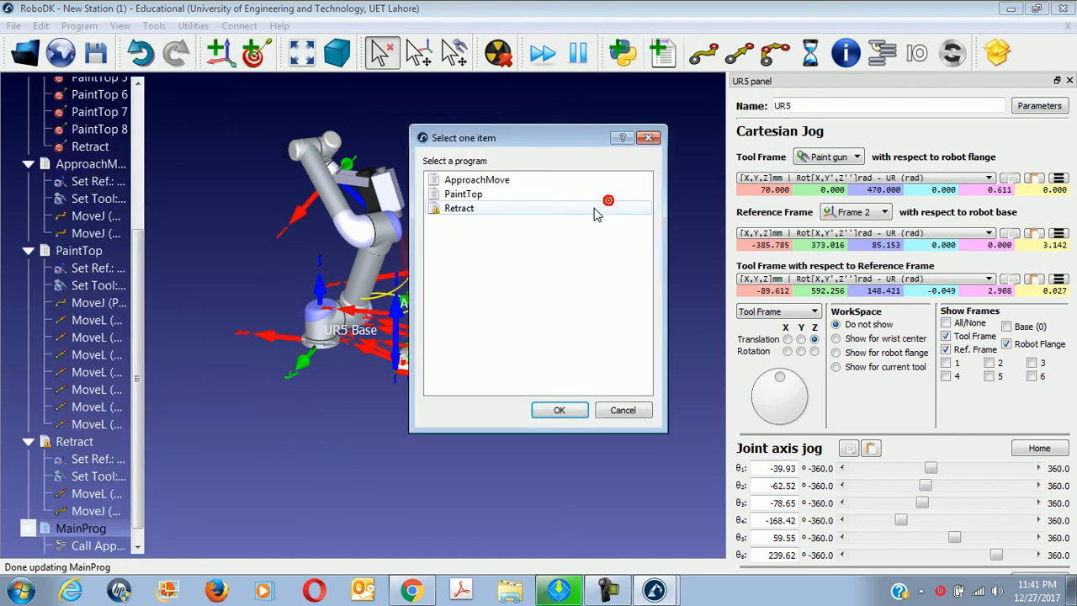
{"action": "left_click", "coordinate": [463, 194]}
{"action": "left_click", "coordinate": [556, 409]}
{"action": "left_click", "coordinate": [543, 377]}
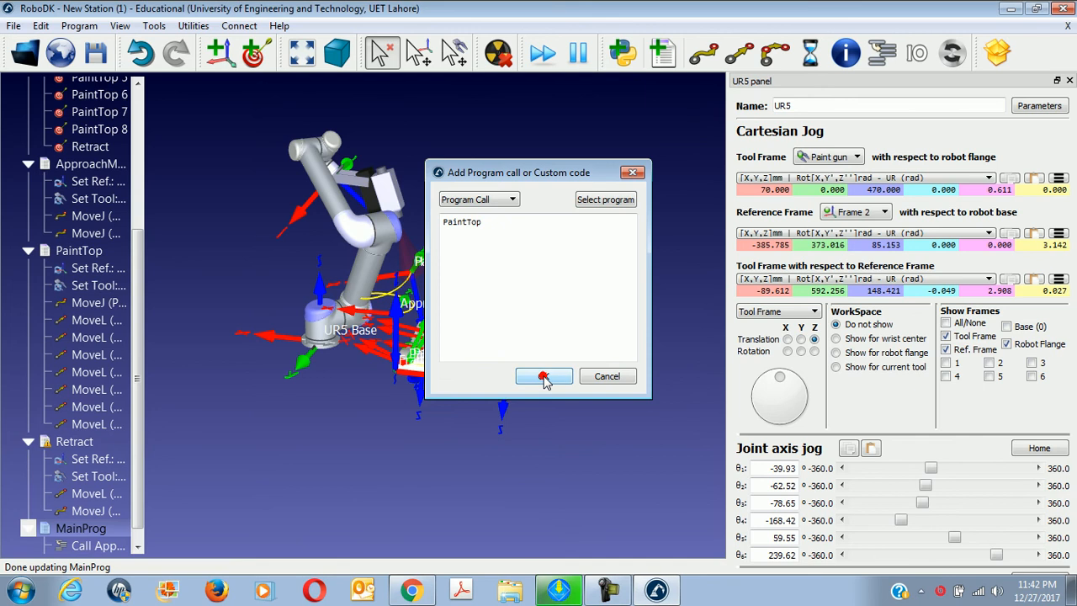
Add a program call instruction to MainProg that calls the Retract program
{"action": "left_click_drag", "start_coordinate": [137, 241], "coordinate": [137, 290]}
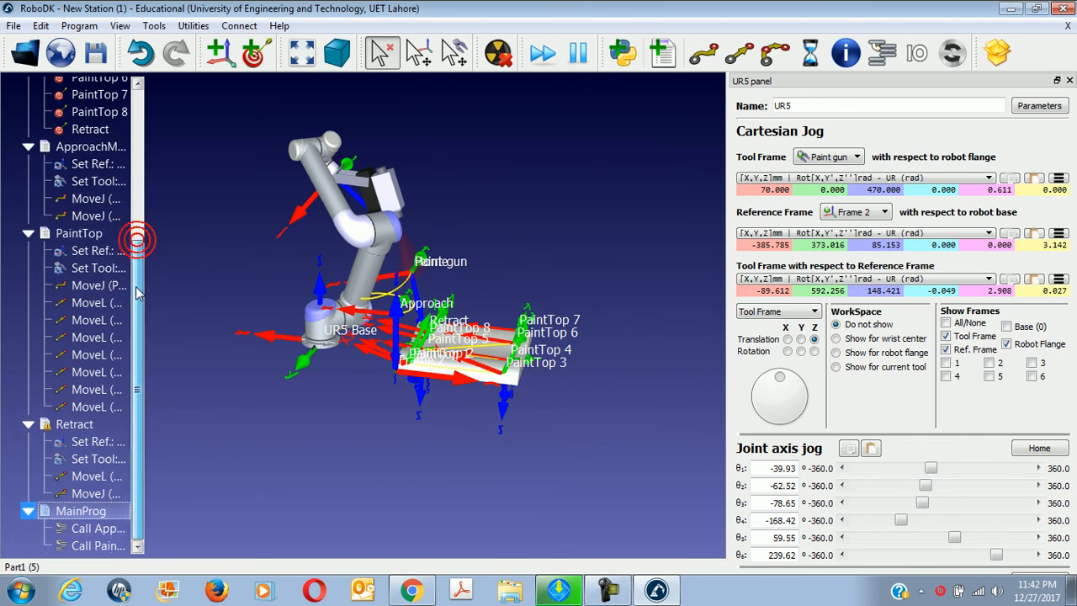
{"action": "left_click", "coordinate": [78, 26]}
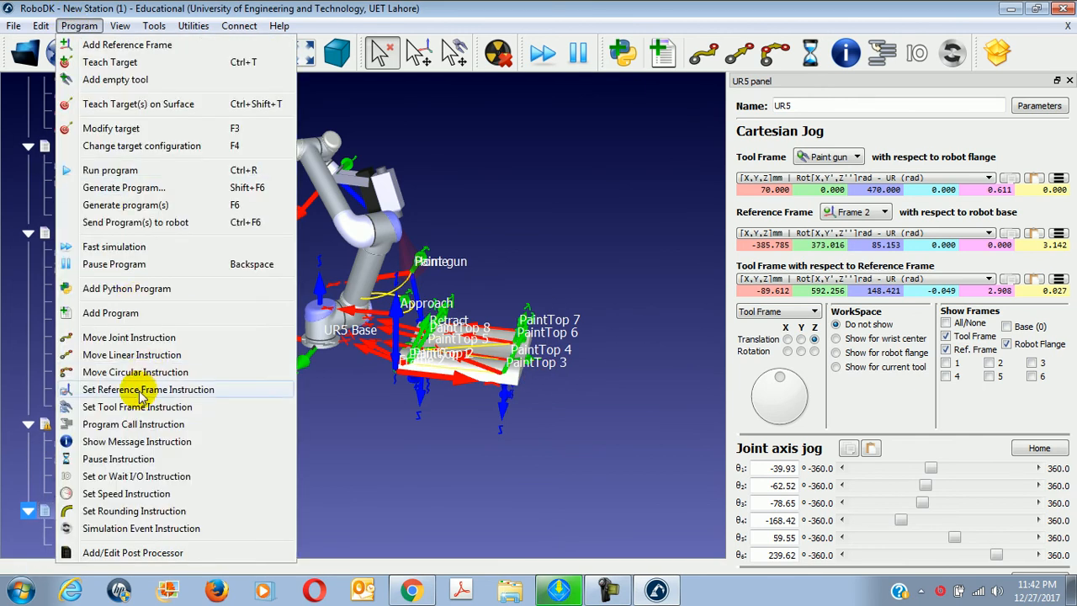
{"action": "left_click", "coordinate": [126, 424]}
{"action": "left_click", "coordinate": [601, 204]}
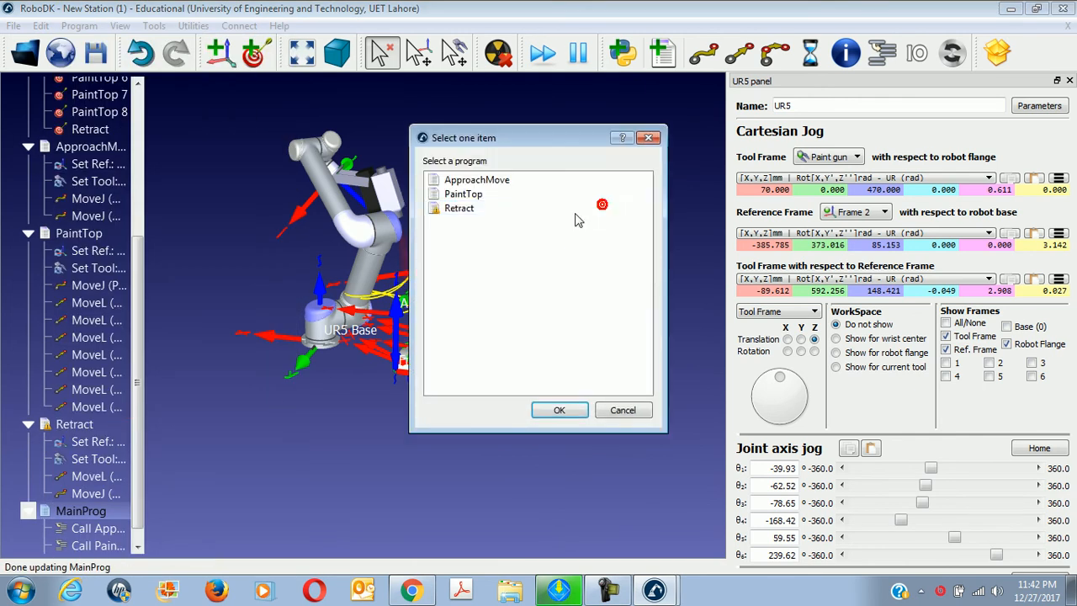
{"action": "left_click", "coordinate": [458, 209]}
{"action": "left_click", "coordinate": [558, 409]}
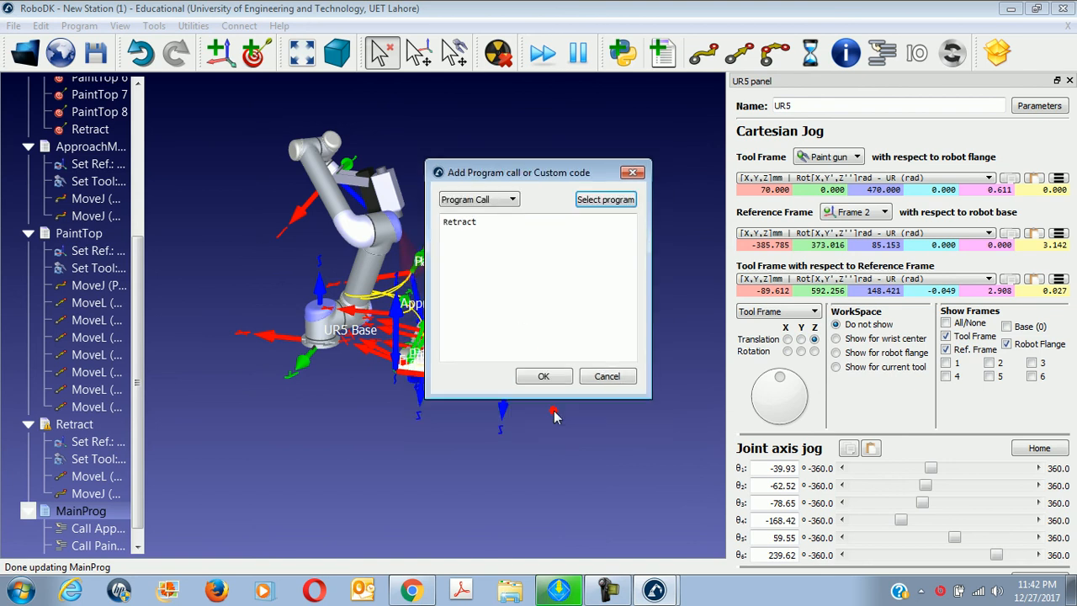
{"action": "left_click", "coordinate": [545, 377]}
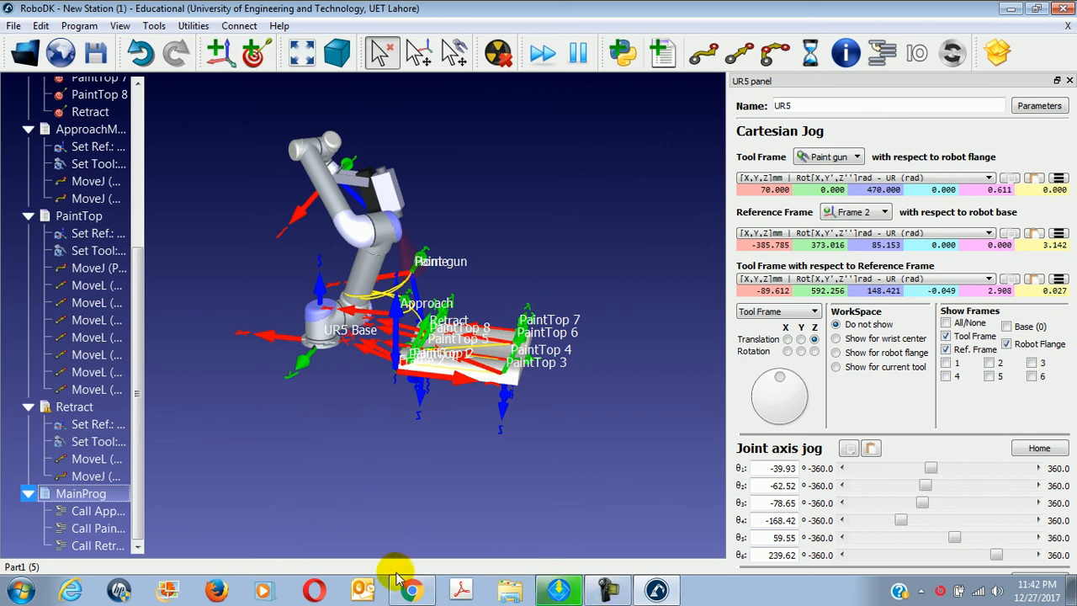
Switch to the guide in Chrome, close the enlarged image, and review the Main Program instructions on running, looping and moving Frame 2
{"action": "left_click", "coordinate": [412, 592]}
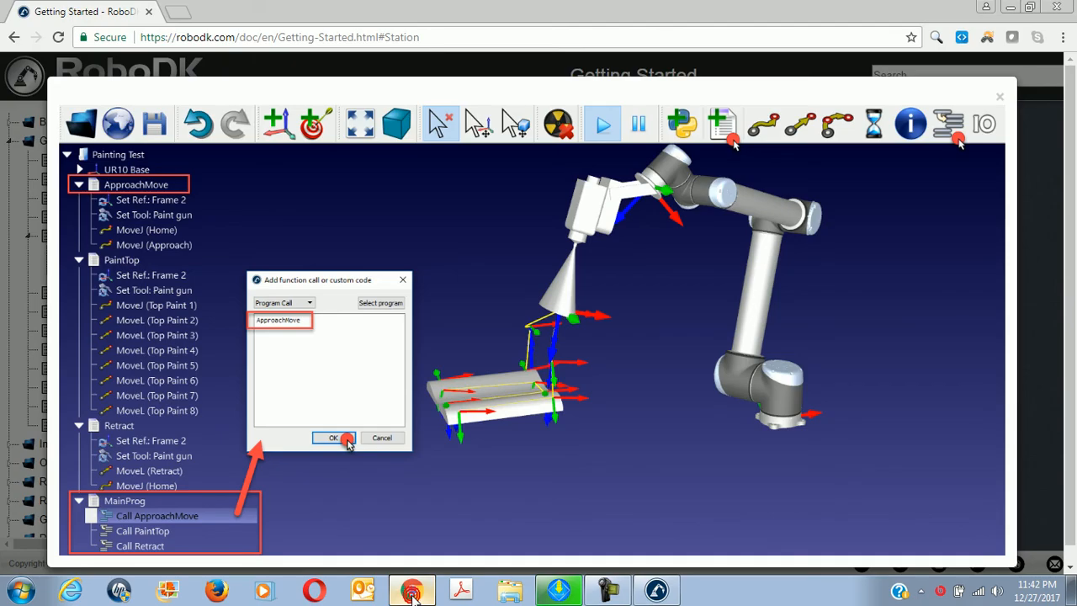
{"action": "scroll", "coordinate": [418, 435], "scroll_direction": "down", "scroll_amount": 1}
{"action": "left_click", "coordinate": [417, 428]}
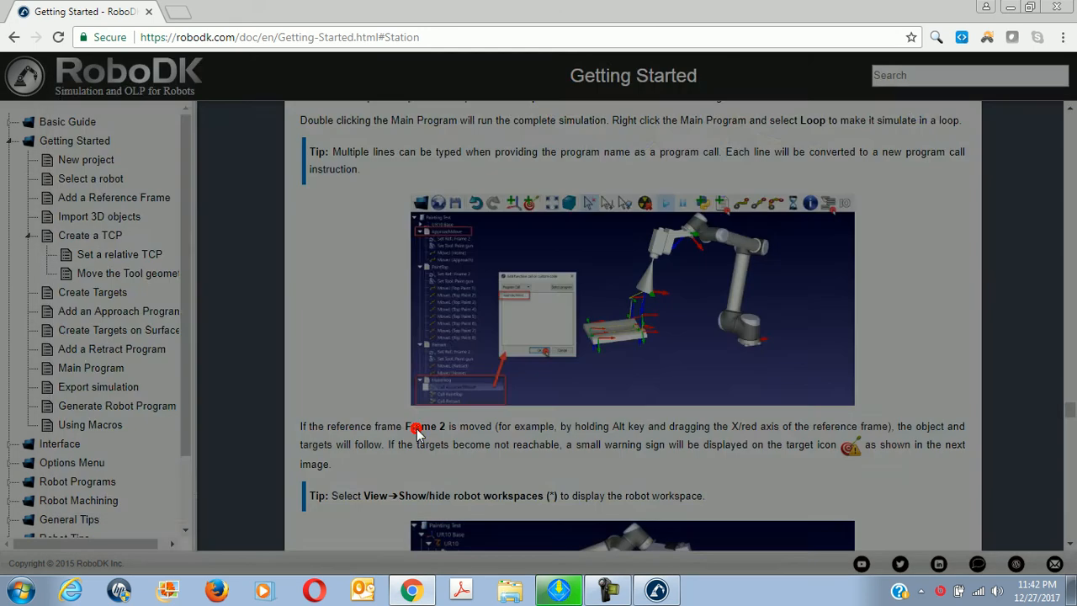
{"action": "scroll", "coordinate": [560, 409], "scroll_direction": "down", "scroll_amount": 3}
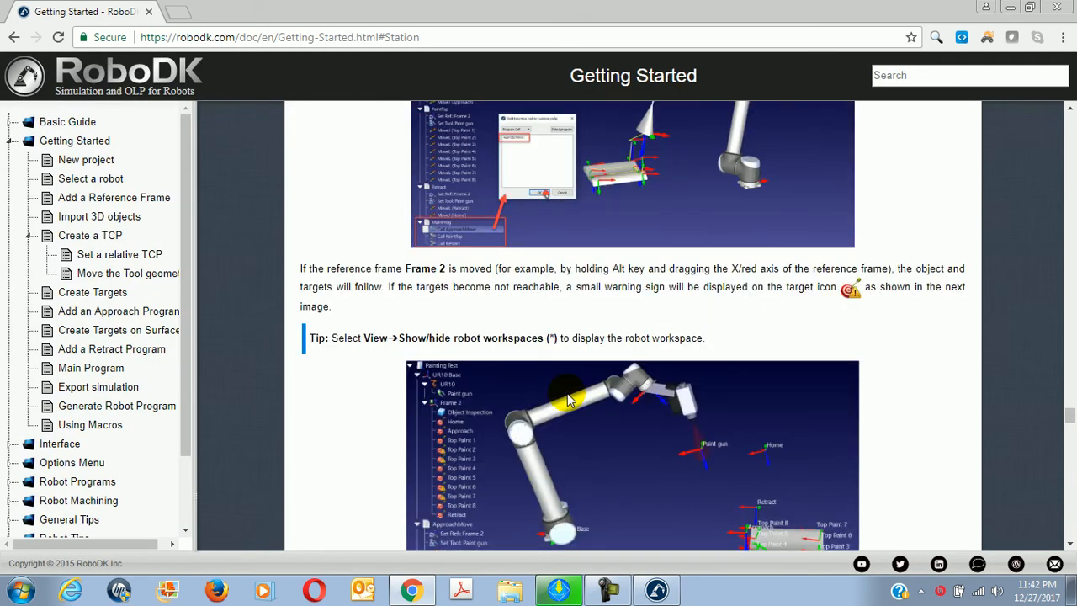
{"action": "scroll", "coordinate": [566, 400], "scroll_direction": "down", "scroll_amount": 2}
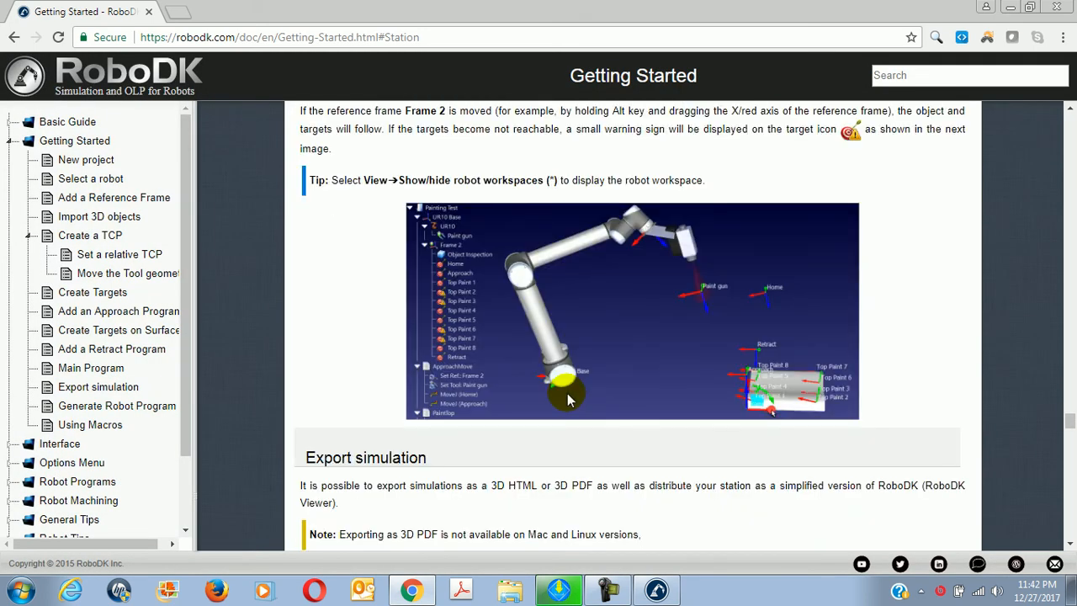
{"action": "scroll", "coordinate": [566, 393], "scroll_direction": "down", "scroll_amount": 1}
{"action": "scroll", "coordinate": [566, 393], "scroll_direction": "up", "scroll_amount": 8}
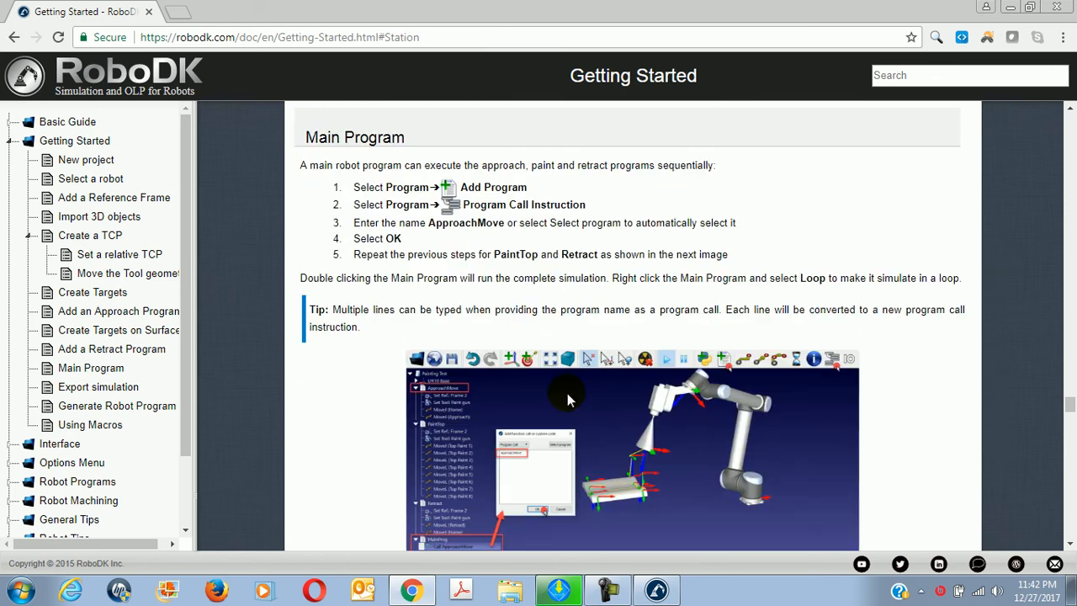
{"action": "scroll", "coordinate": [567, 393], "scroll_direction": "down", "scroll_amount": 3}
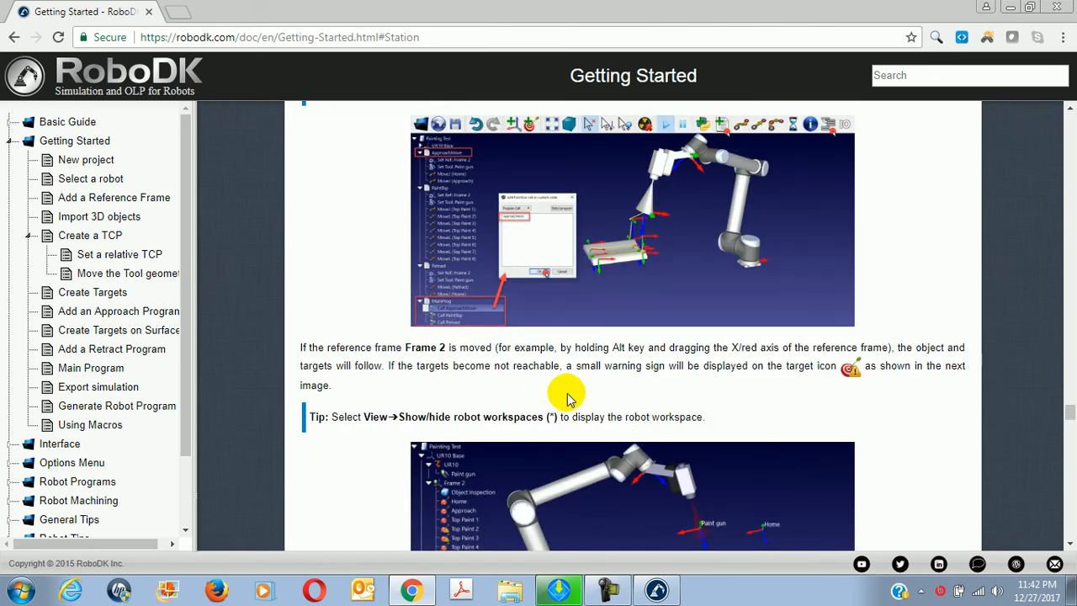
{"action": "scroll", "coordinate": [567, 395], "scroll_direction": "up", "scroll_amount": 3}
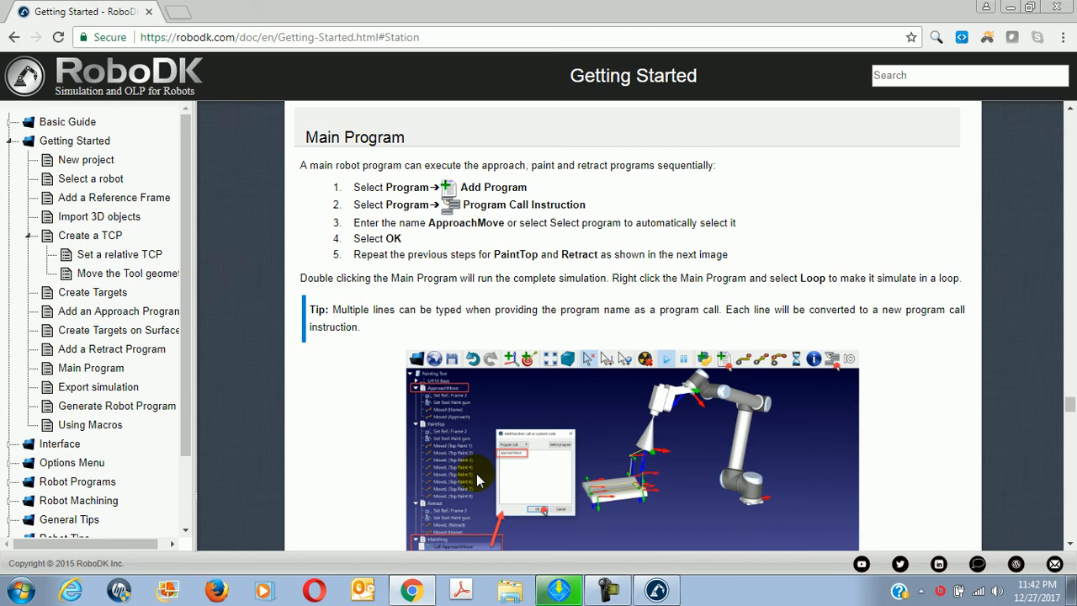
Switch to RoboDK and run MainProg to simulate the complete painting sequence
{"action": "left_click", "coordinate": [656, 591]}
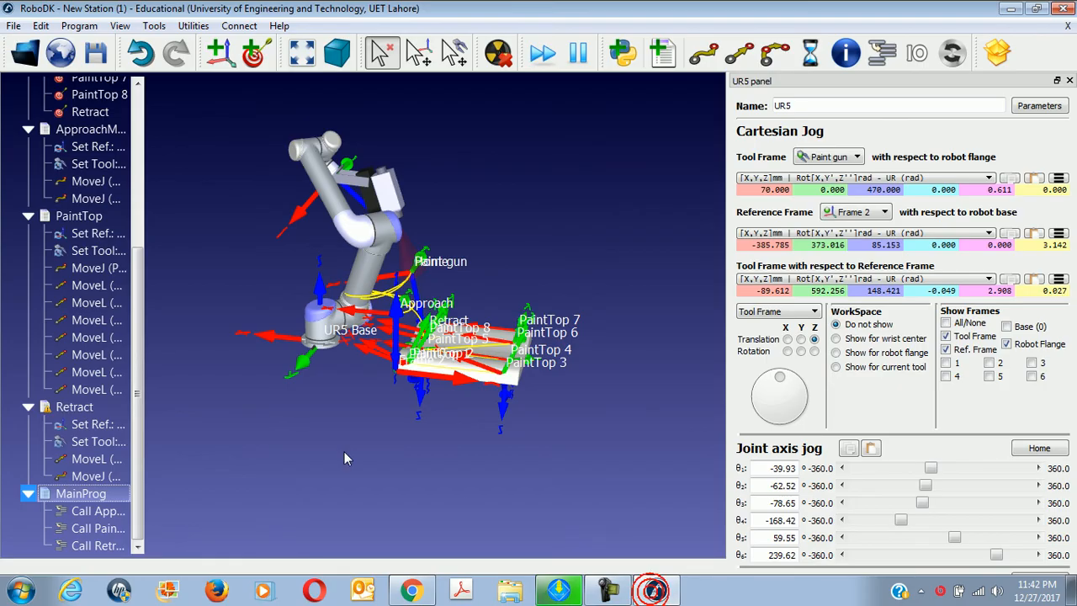
{"action": "left_click", "coordinate": [83, 493]}
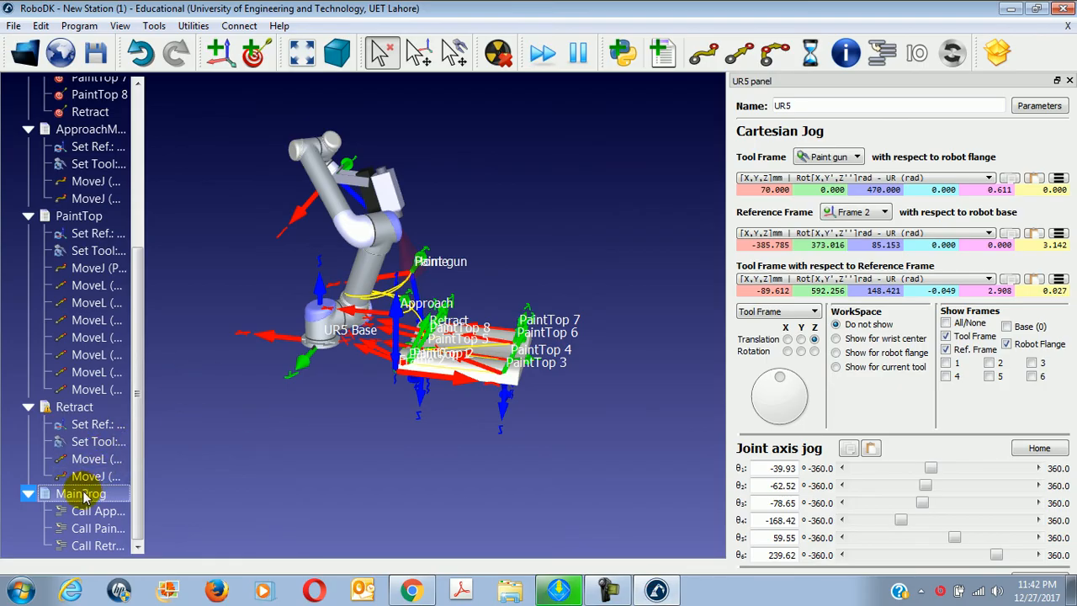
{"action": "double_click", "coordinate": [82, 494]}
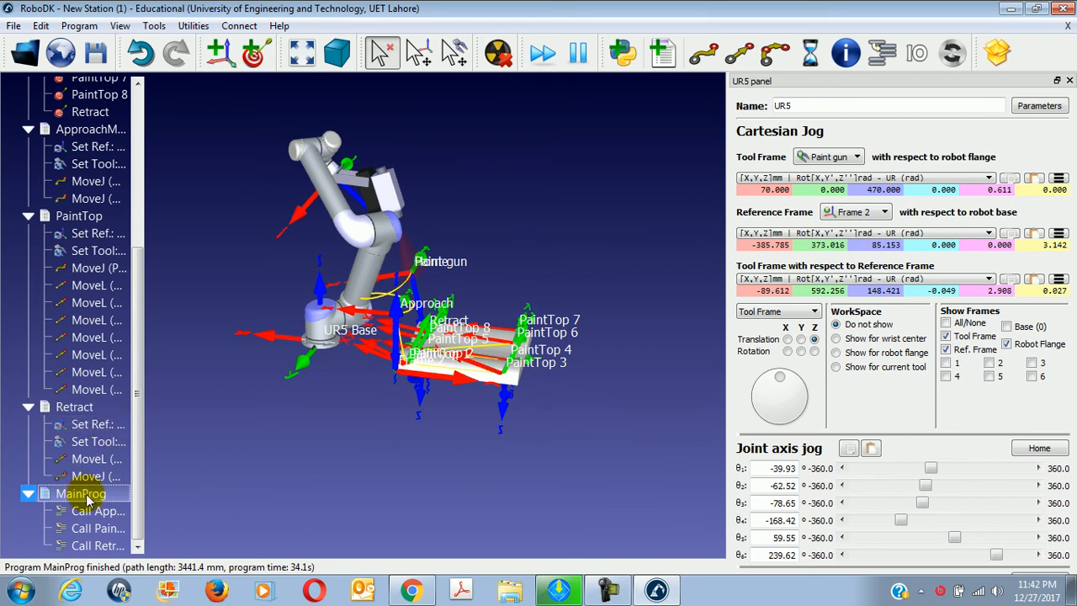
Enable looping for MainProg and run it again as a continuous simulation
{"action": "right_click", "coordinate": [94, 499]}
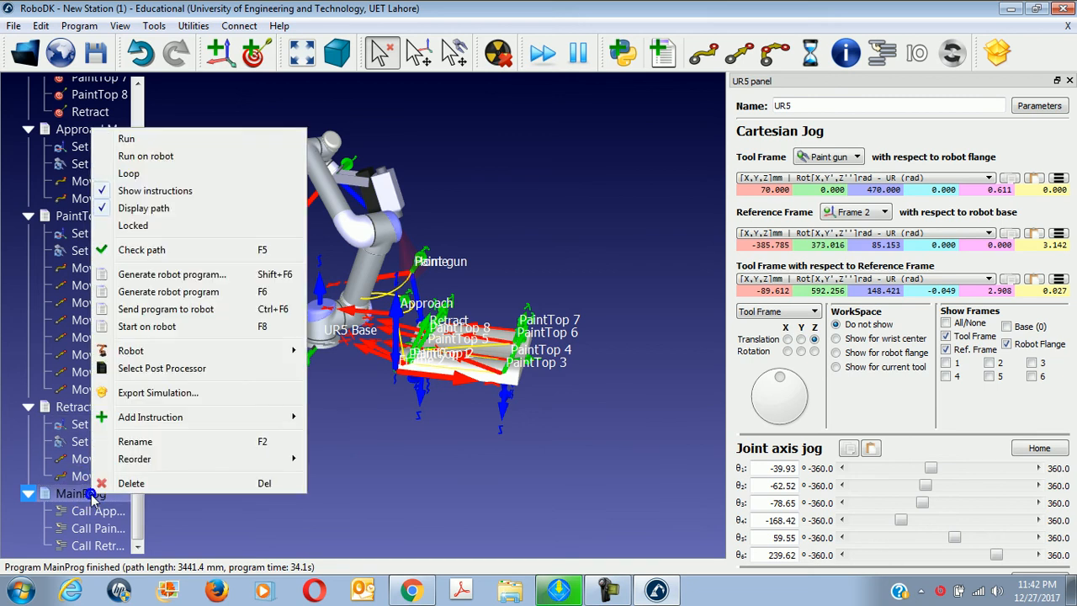
{"action": "left_click", "coordinate": [128, 173]}
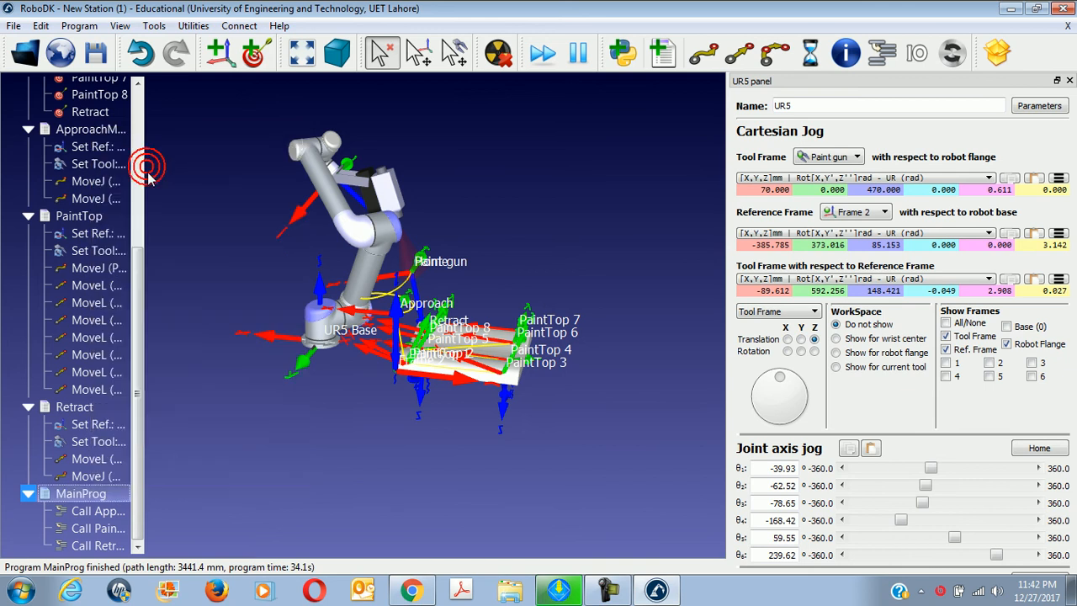
{"action": "double_click", "coordinate": [95, 497]}
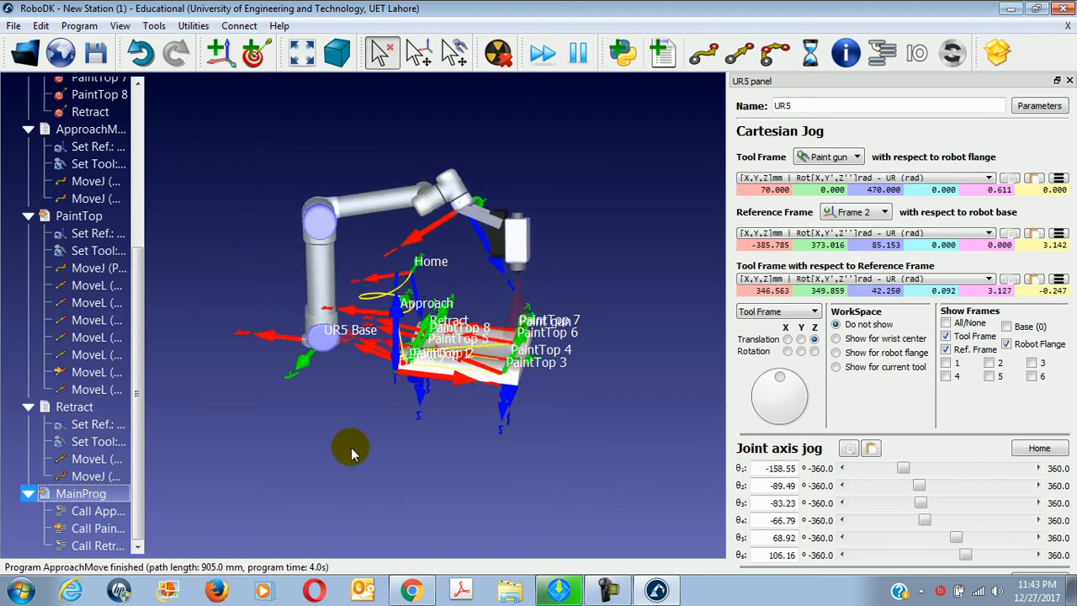
{"action": "left_click", "coordinate": [772, 284]}
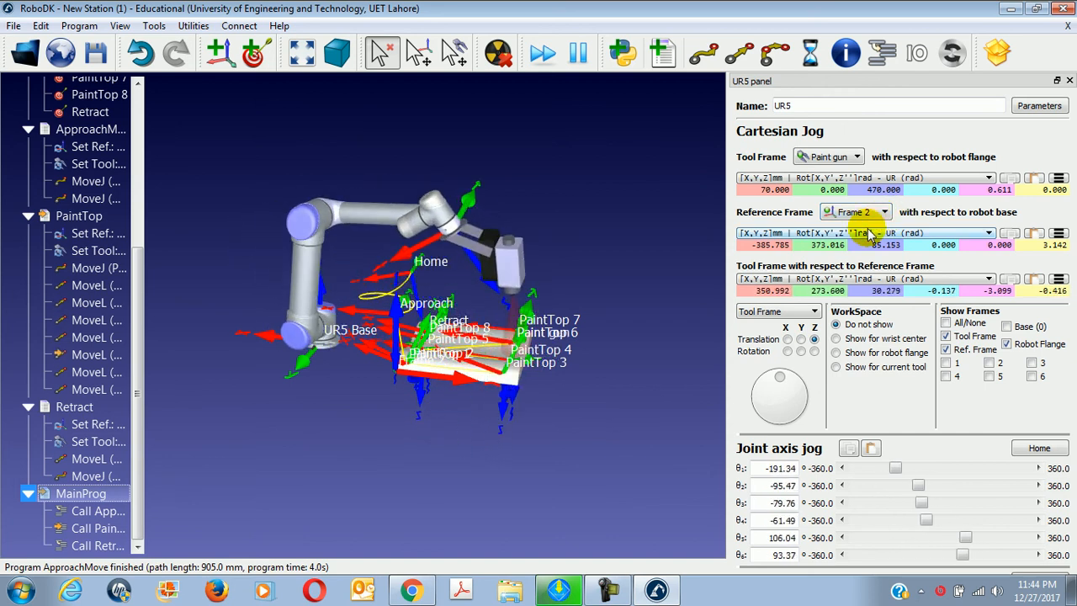
{"action": "left_click", "coordinate": [609, 589]}
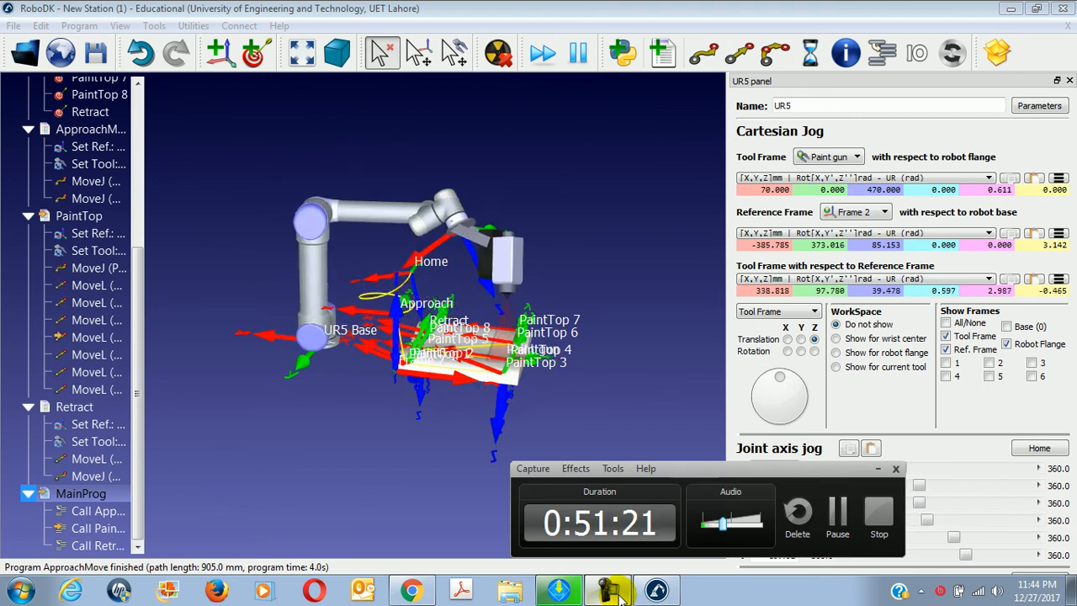
{"action": "left_click", "coordinate": [611, 590]}
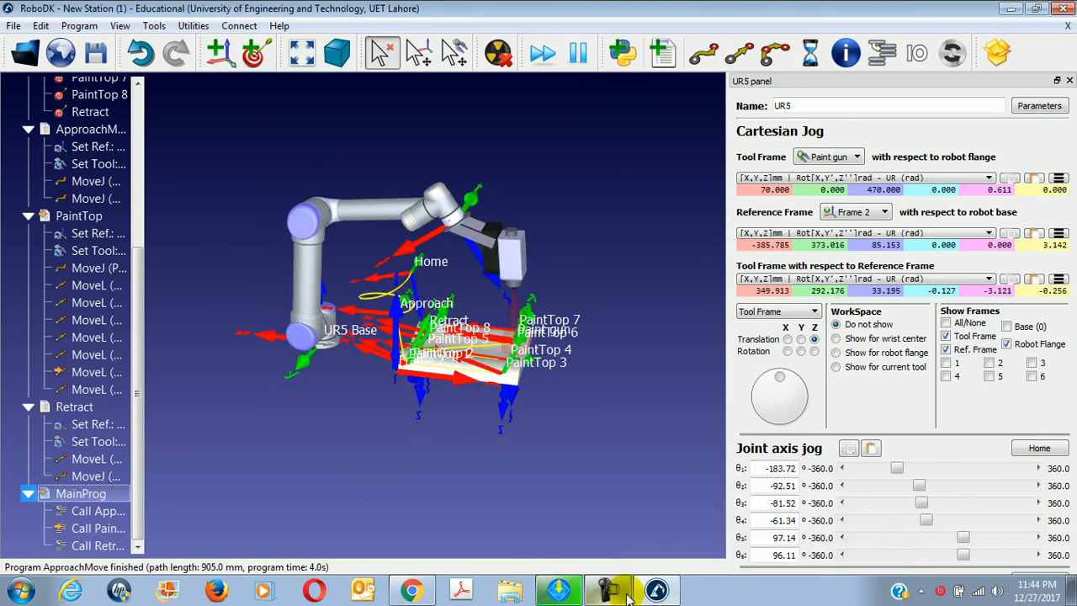
{"action": "left_click", "coordinate": [610, 591]}
{"action": "left_click", "coordinate": [837, 513]}
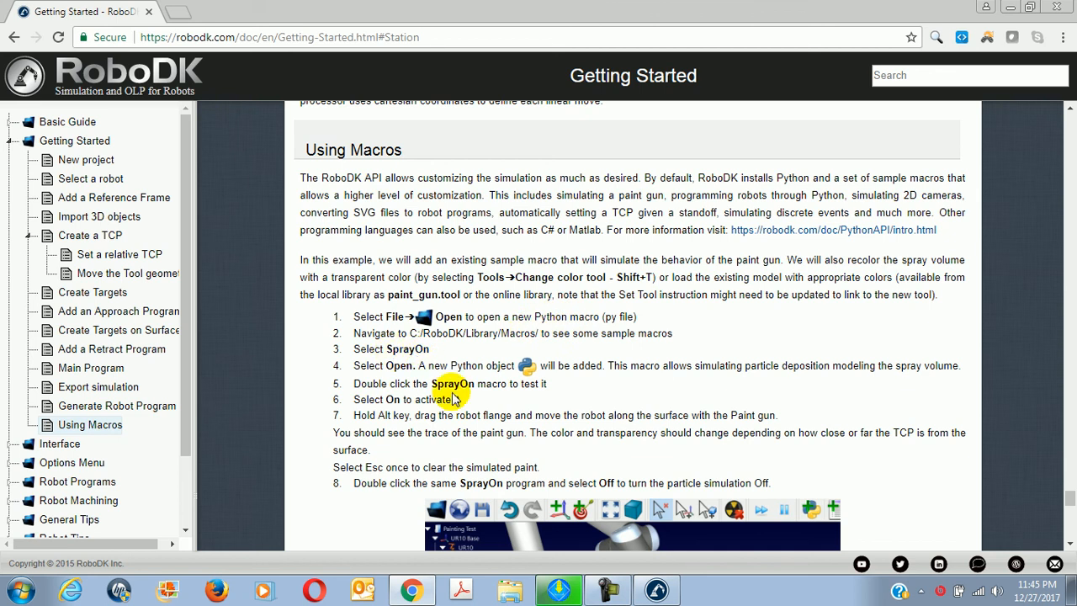
Return to RoboDK from the guide and pause the looping MainProg simulation
{"action": "left_click", "coordinate": [656, 589]}
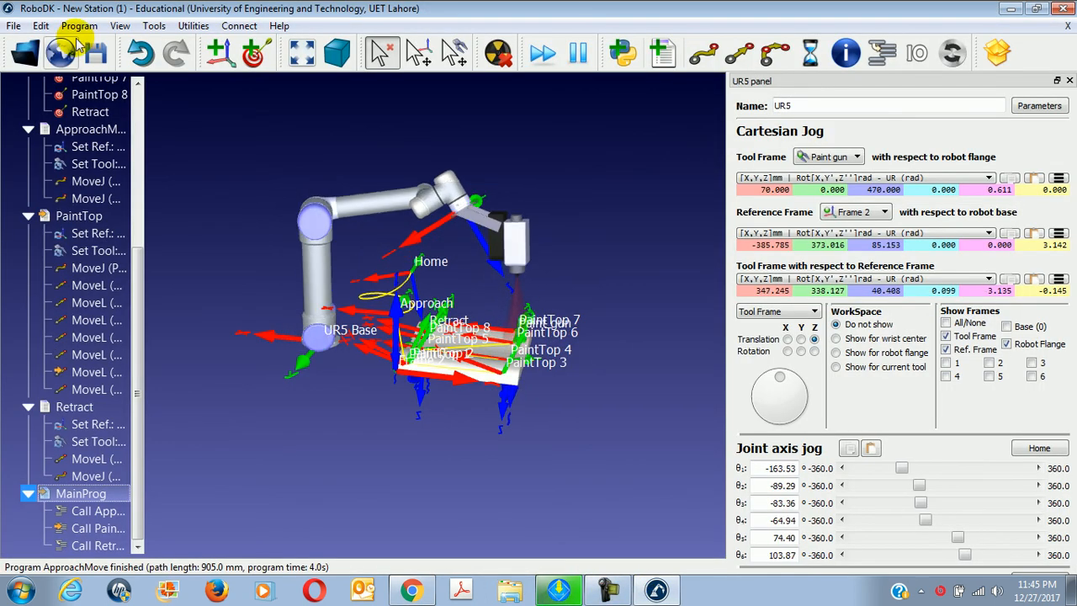
{"action": "right_click", "coordinate": [93, 498]}
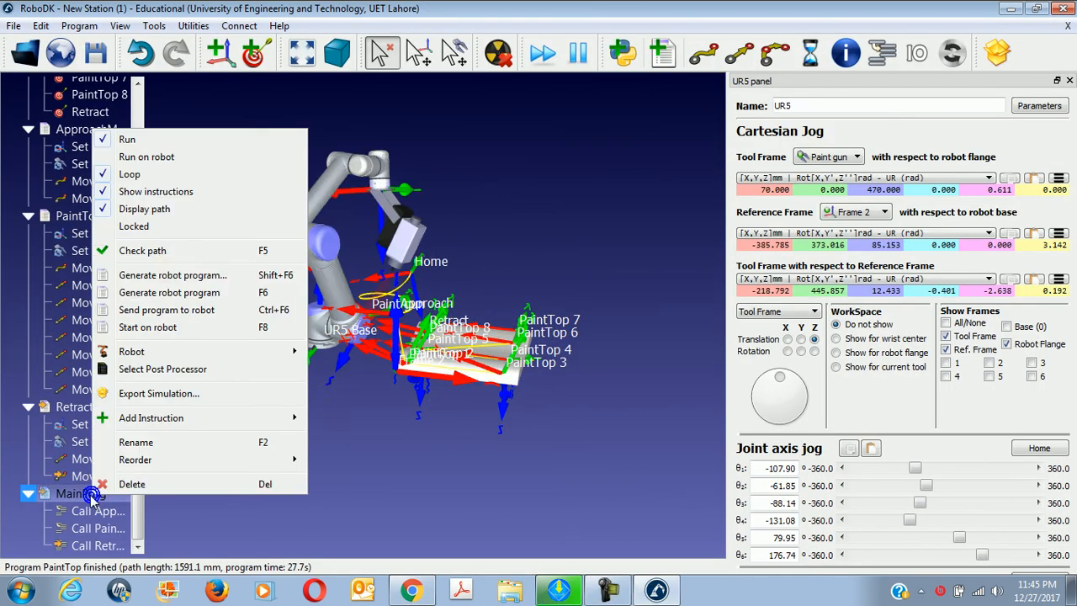
{"action": "left_click", "coordinate": [545, 52]}
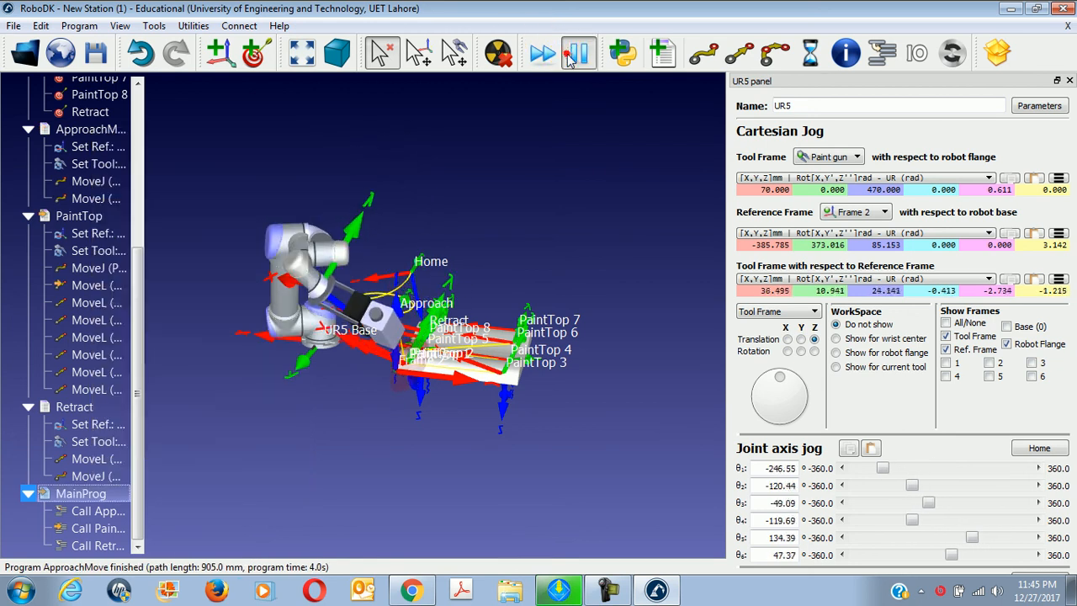
Start opening a file and browse to the sample macros folder C:\RoboDK\Library\Macros
{"action": "left_click", "coordinate": [17, 27]}
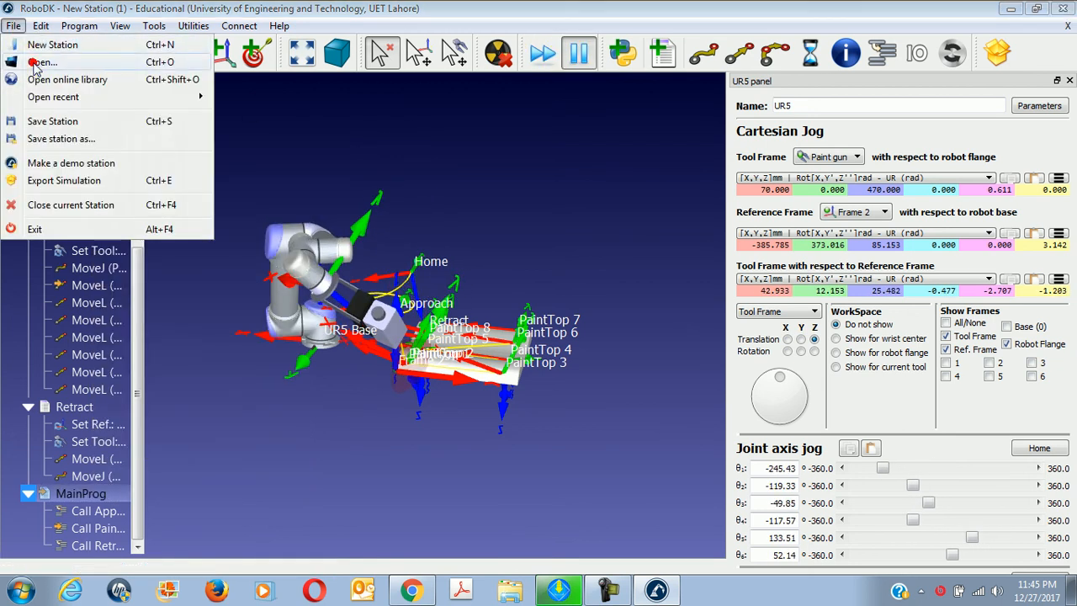
{"action": "left_click", "coordinate": [38, 61]}
{"action": "double_click", "coordinate": [168, 160]}
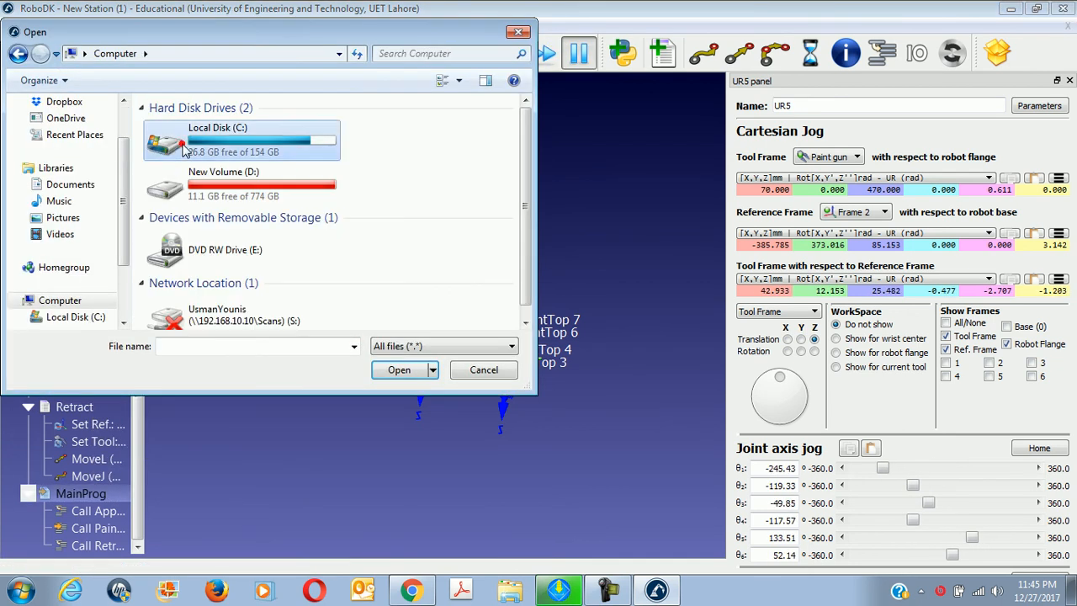
{"action": "double_click", "coordinate": [173, 135]}
{"action": "left_click", "coordinate": [173, 281]}
{"action": "scroll", "coordinate": [173, 294], "scroll_direction": "down", "scroll_amount": 3}
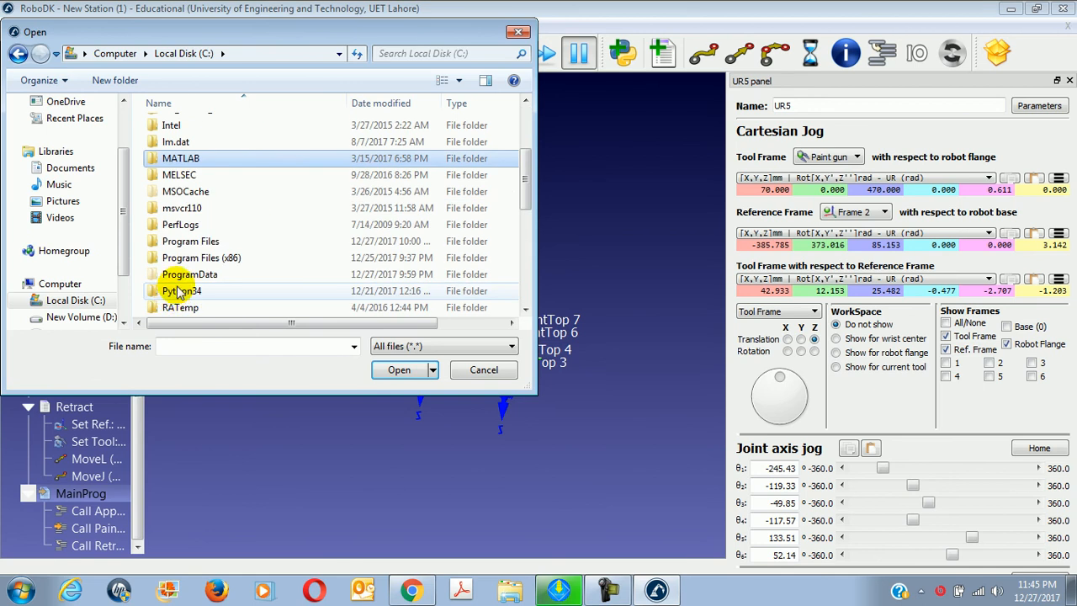
{"action": "scroll", "coordinate": [182, 224], "scroll_direction": "down", "scroll_amount": 2}
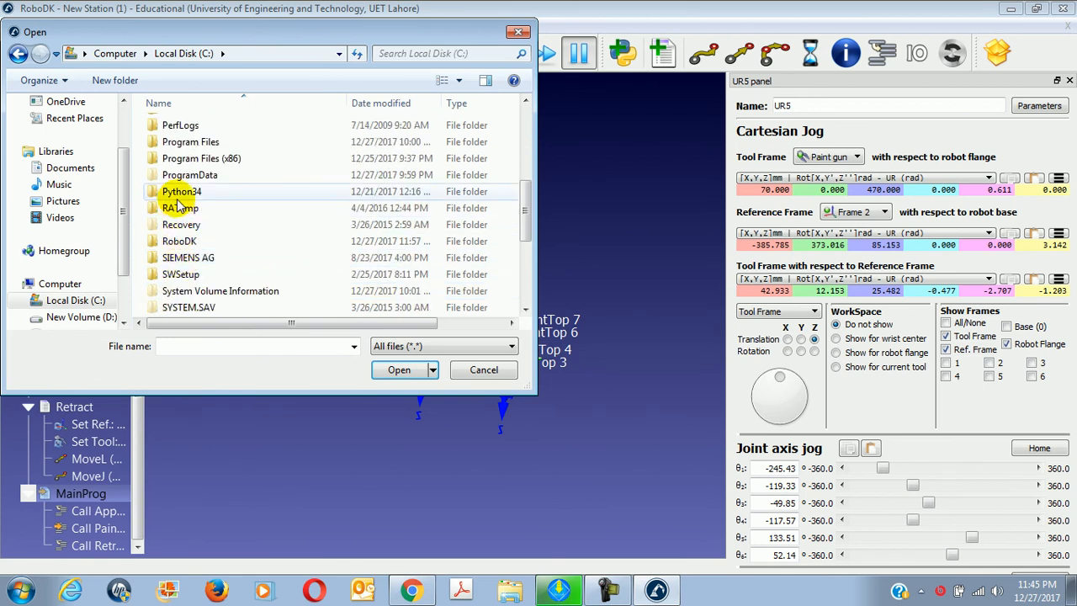
{"action": "left_click", "coordinate": [175, 241]}
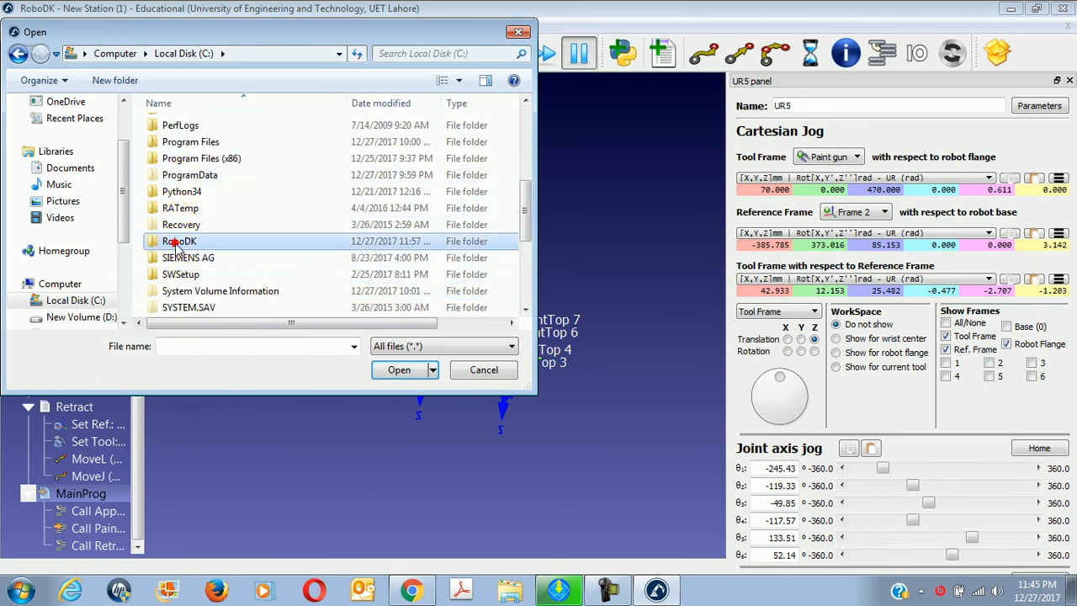
{"action": "double_click", "coordinate": [175, 241]}
{"action": "double_click", "coordinate": [175, 176]}
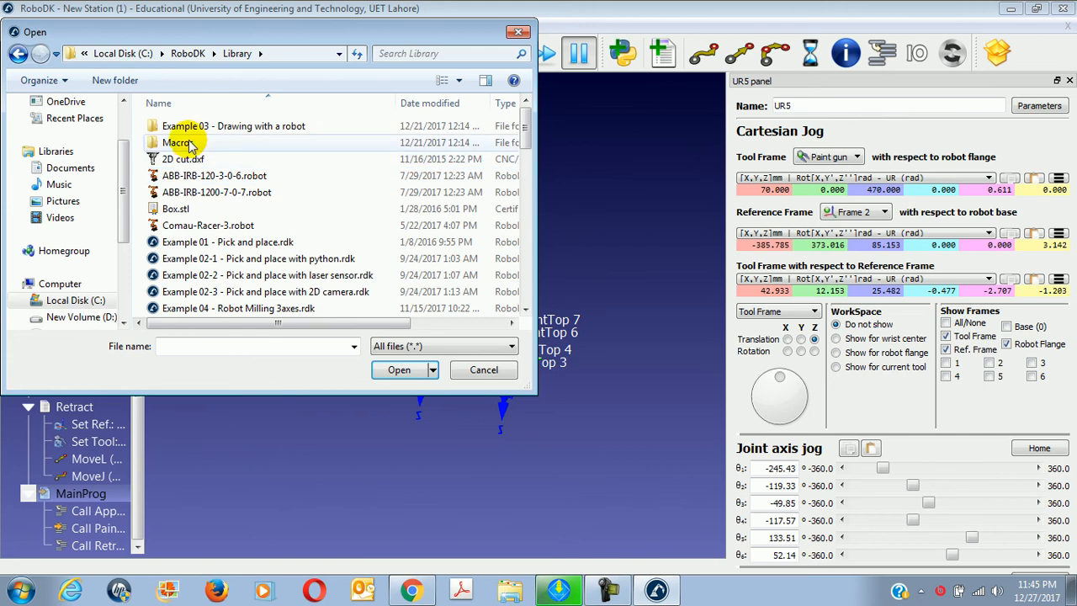
{"action": "double_click", "coordinate": [180, 142]}
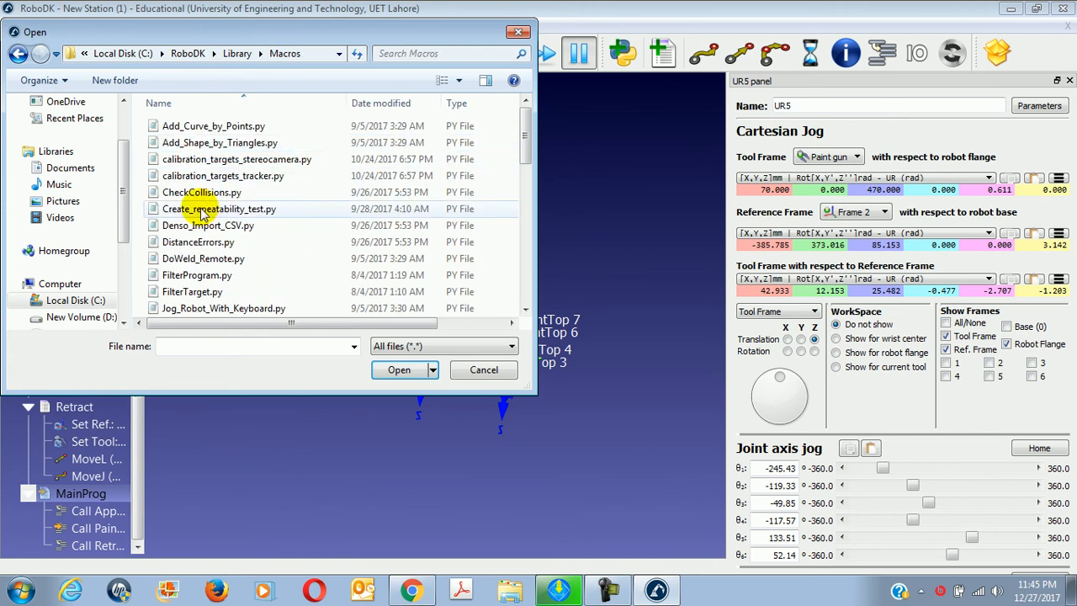
Load the SprayOn.py macro into the station and select it in the station tree
{"action": "scroll", "coordinate": [200, 214], "scroll_direction": "down", "scroll_amount": 10}
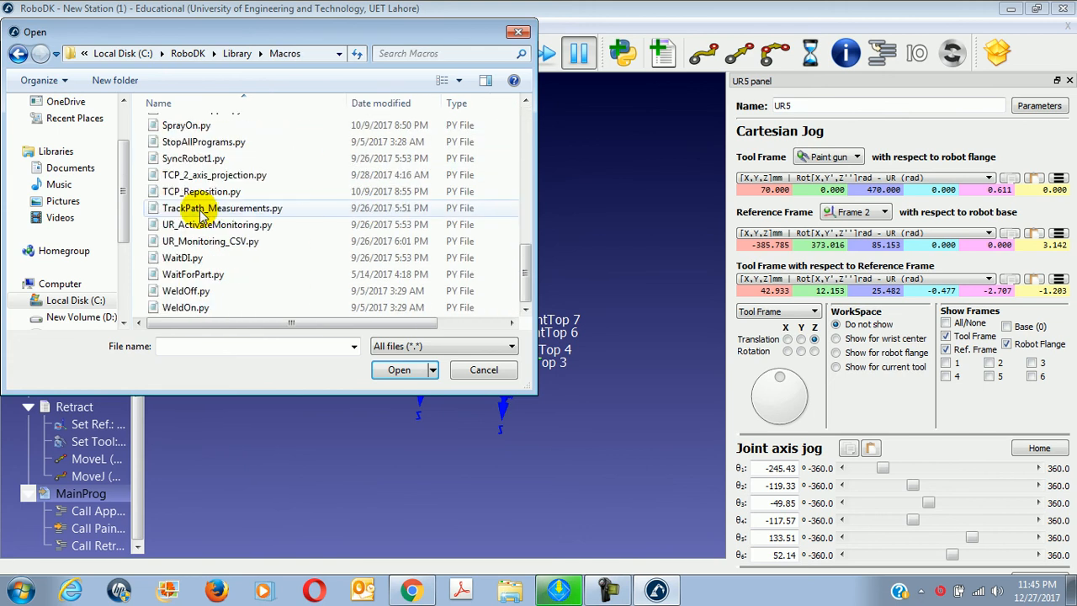
{"action": "double_click", "coordinate": [187, 124]}
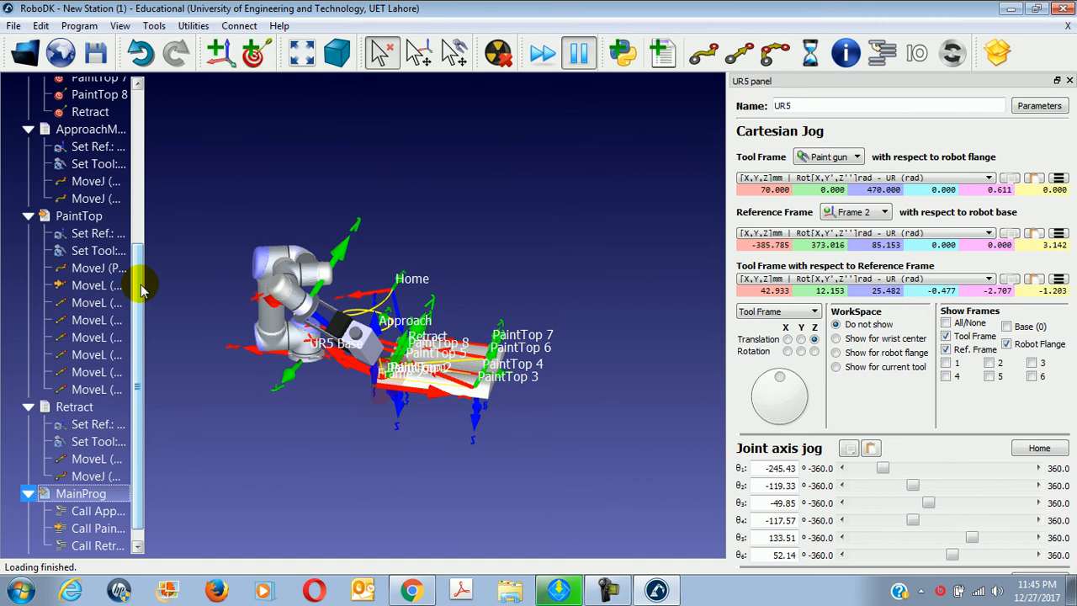
{"action": "left_click_drag", "start_coordinate": [138, 280], "coordinate": [135, 360]}
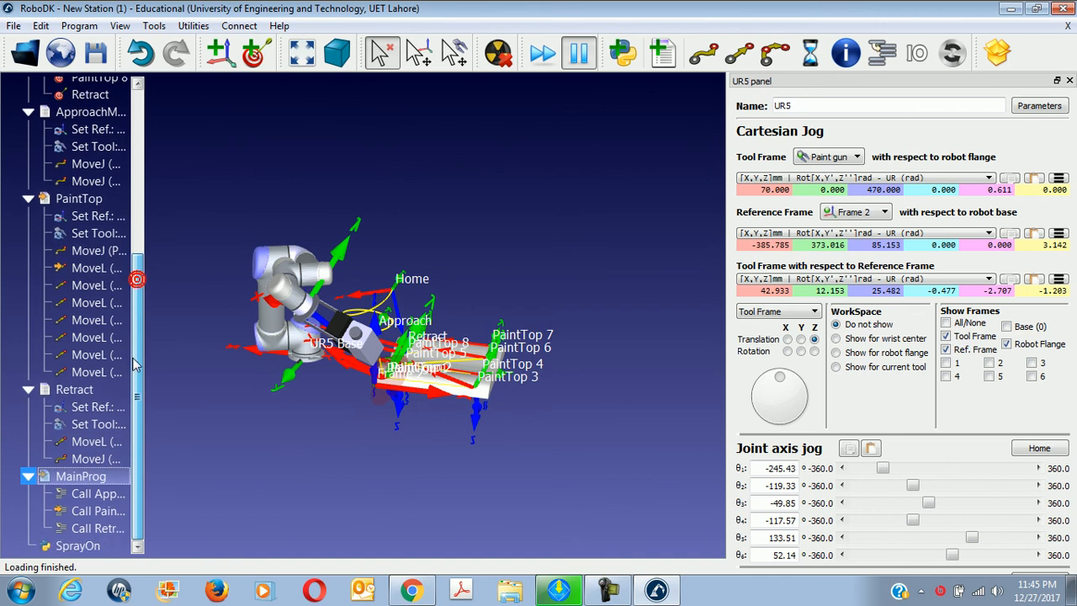
{"action": "left_click", "coordinate": [84, 545]}
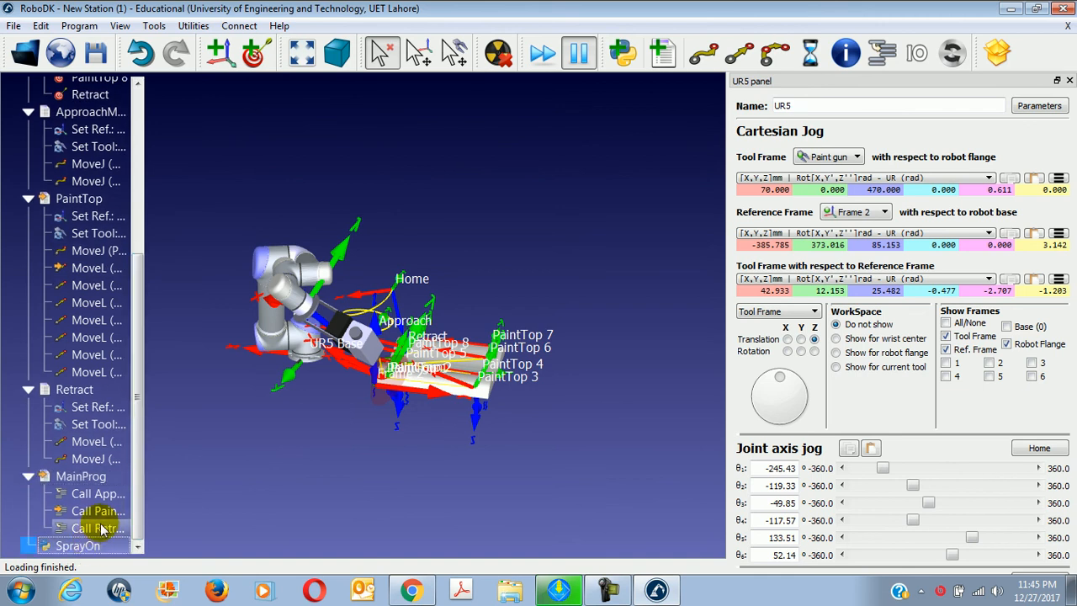
Turn off looping for MainProg and stop the program
{"action": "right_click", "coordinate": [94, 476]}
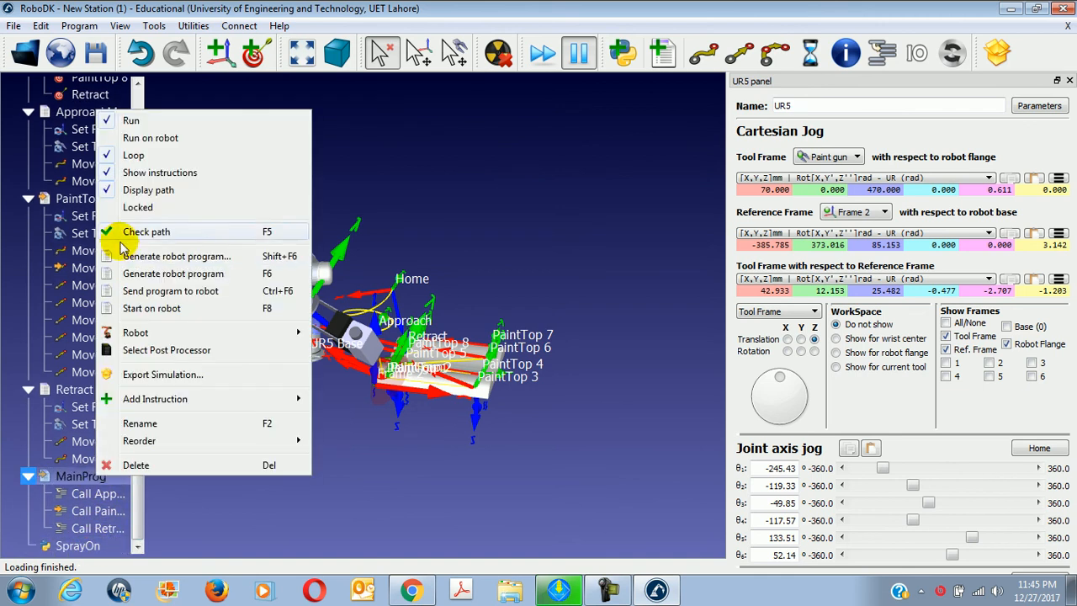
{"action": "left_click", "coordinate": [135, 155]}
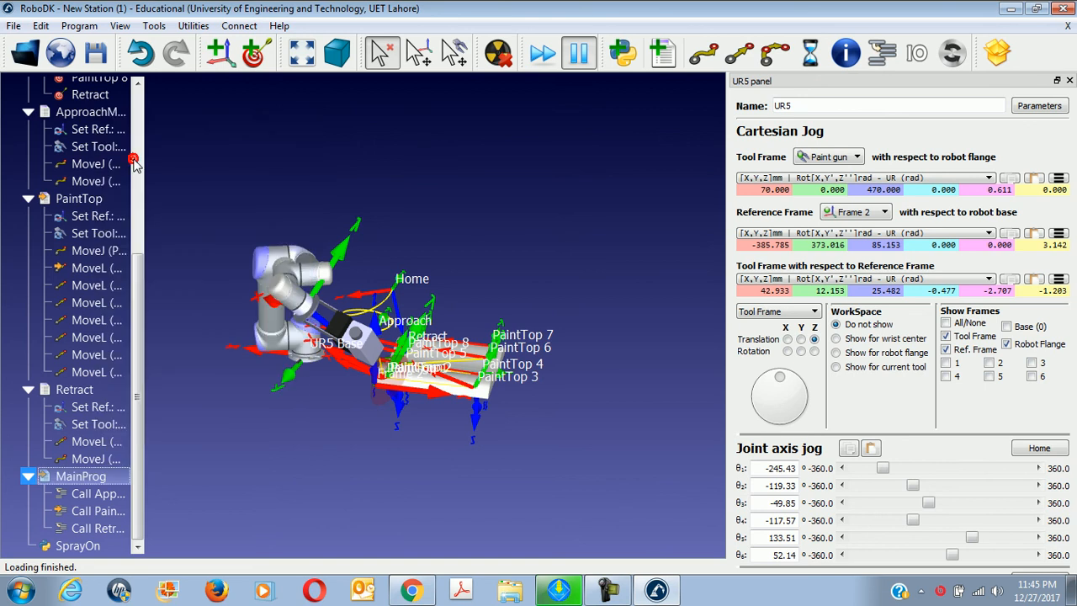
{"action": "right_click", "coordinate": [92, 476]}
{"action": "left_click", "coordinate": [124, 120]}
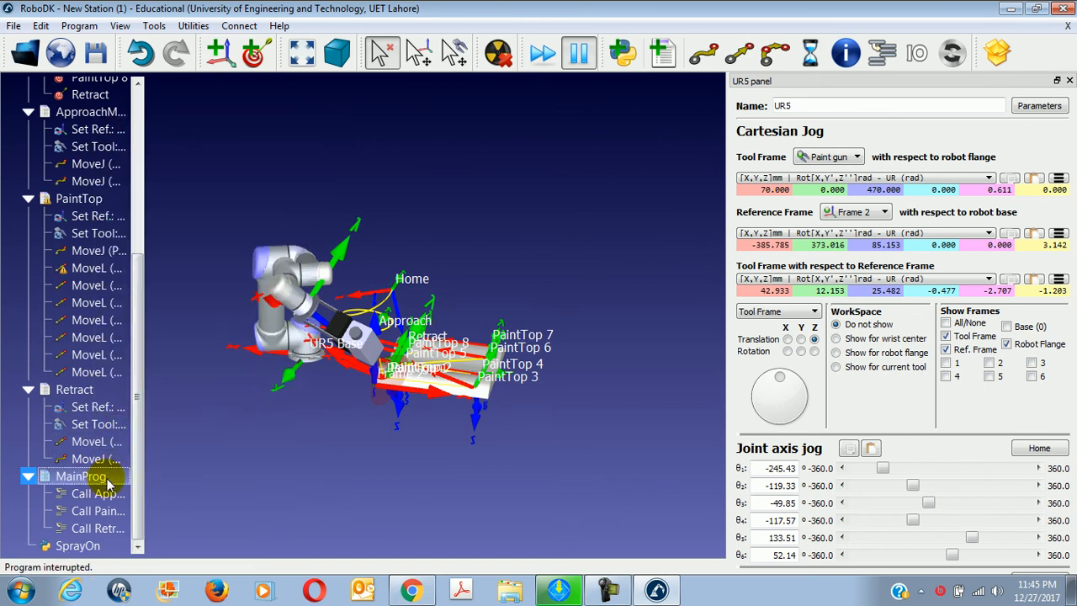
{"action": "left_click", "coordinate": [78, 545]}
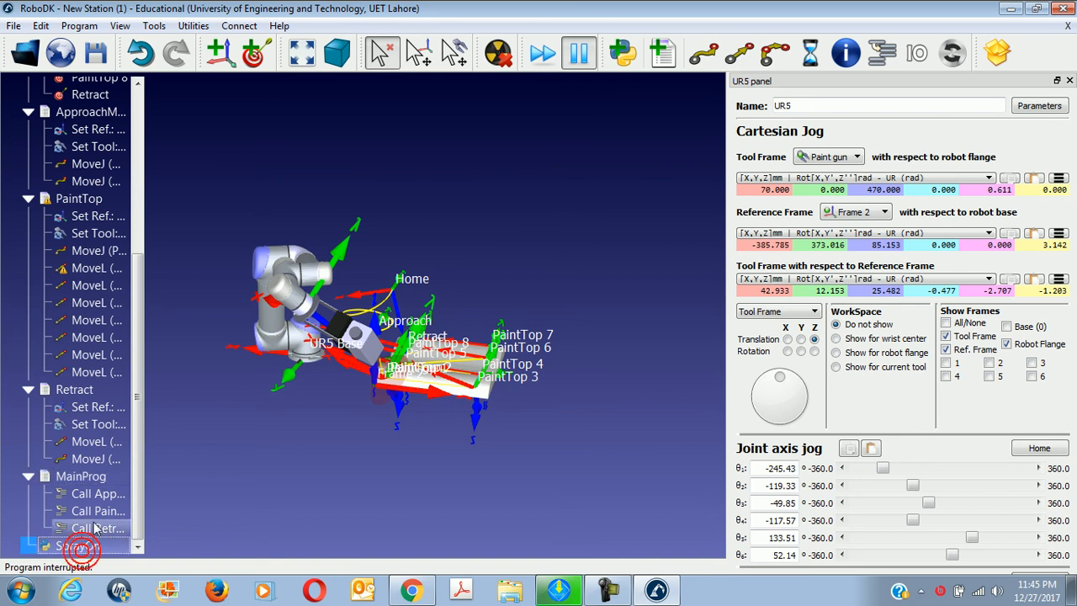
{"action": "left_click", "coordinate": [93, 477]}
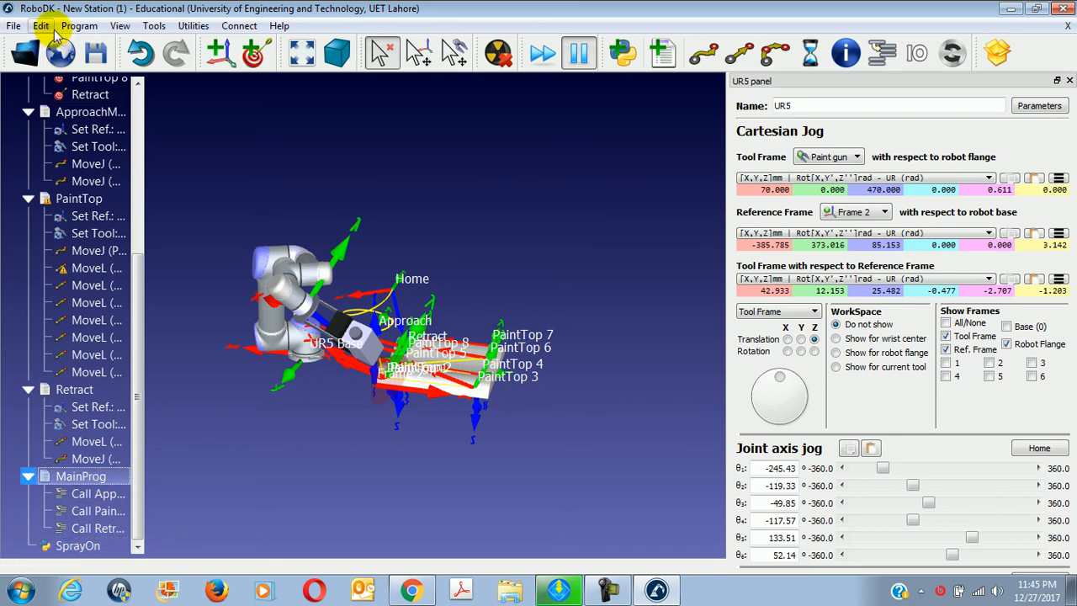
{"action": "left_click", "coordinate": [79, 25]}
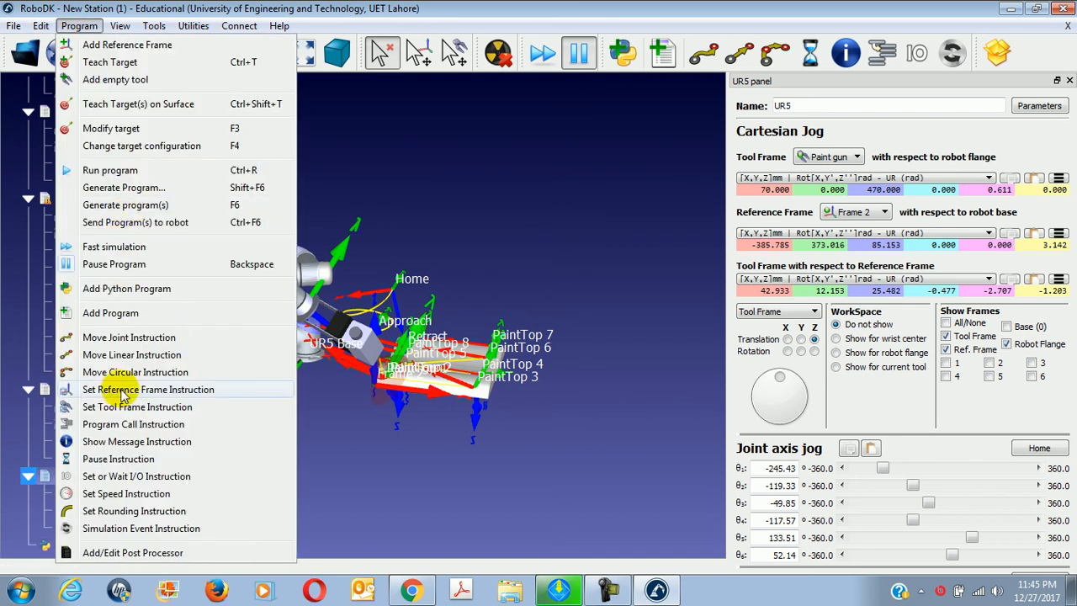
{"action": "left_click", "coordinate": [122, 423]}
{"action": "left_click", "coordinate": [602, 201]}
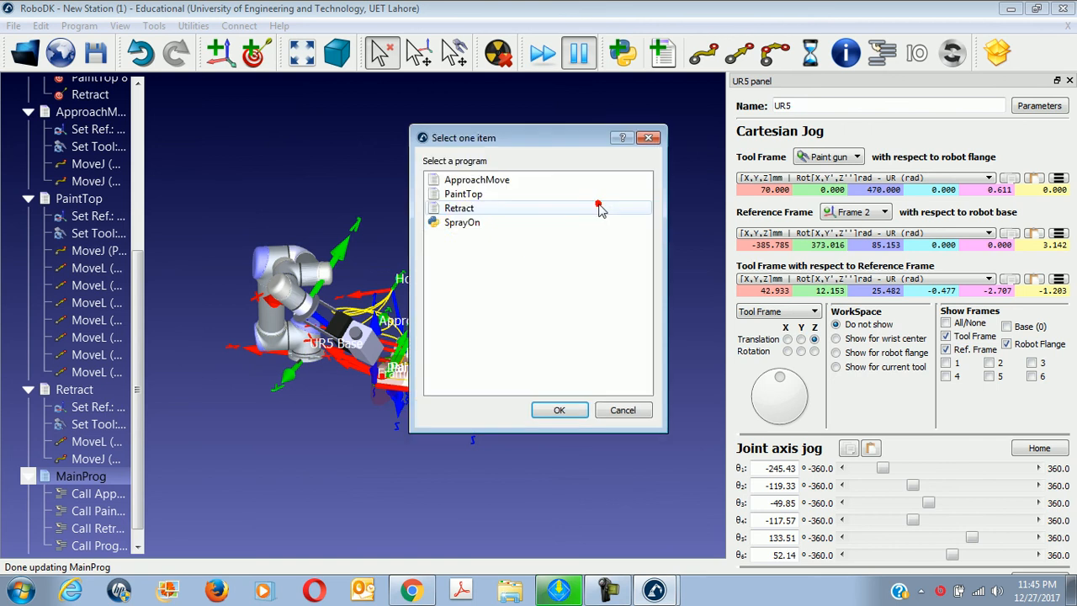
{"action": "left_click", "coordinate": [471, 223]}
{"action": "left_click", "coordinate": [549, 409]}
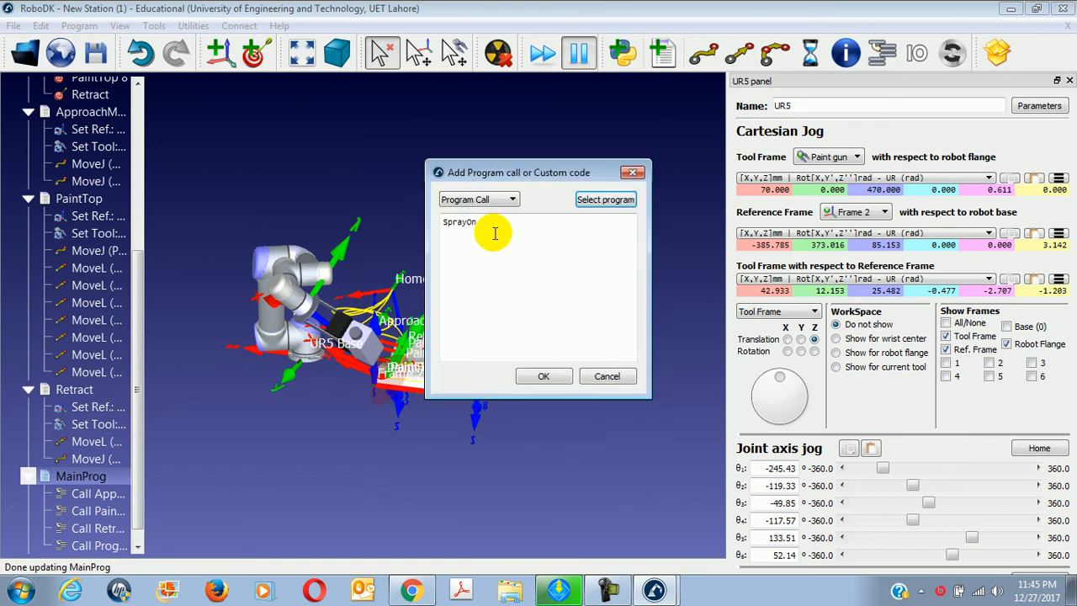
{"action": "left_click", "coordinate": [607, 376]}
Insert a program call to SprayOn(1) in MainProg directly after the ApproachMove call
{"action": "left_click", "coordinate": [95, 496]}
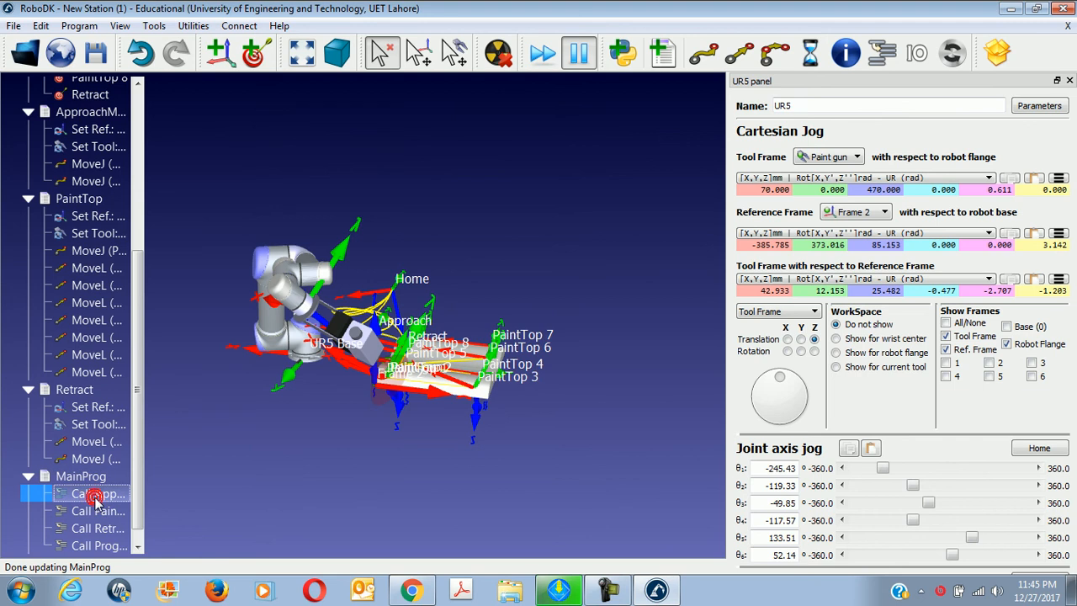
{"action": "left_click", "coordinate": [79, 25]}
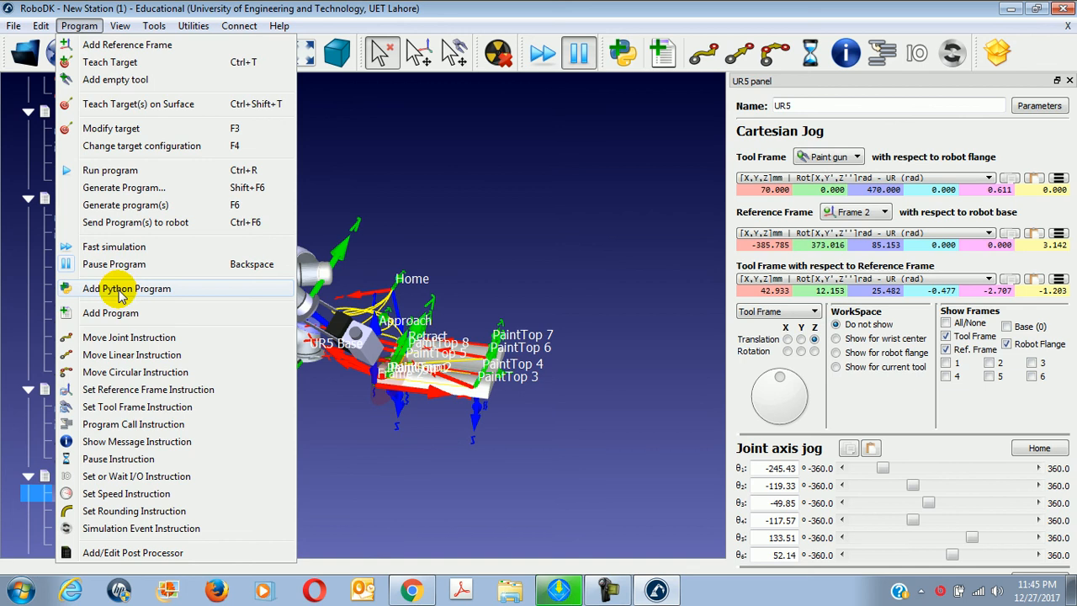
{"action": "left_click", "coordinate": [123, 428]}
{"action": "left_click", "coordinate": [606, 132]}
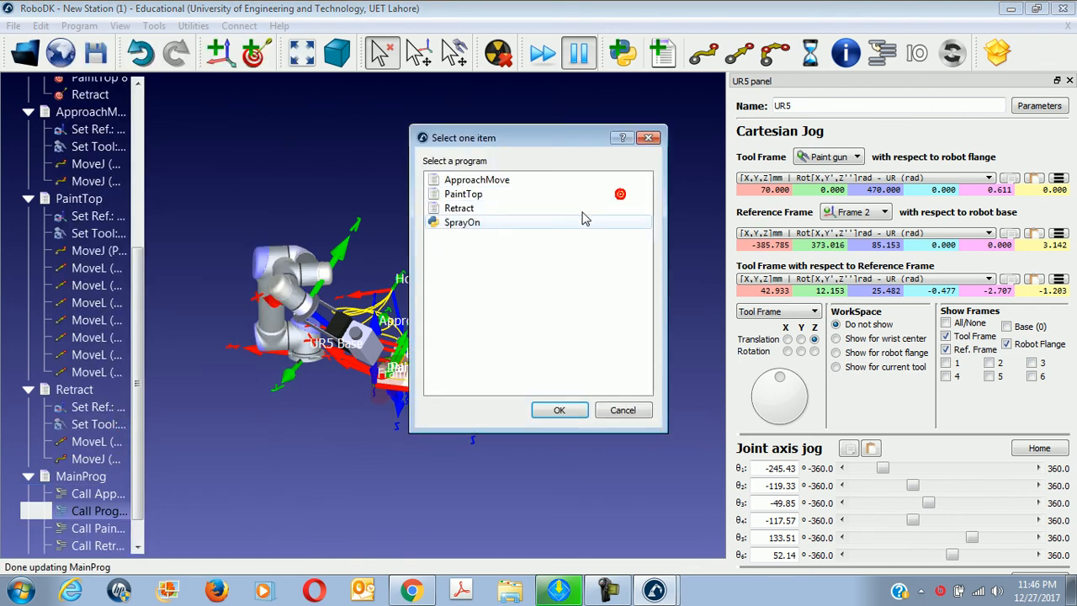
{"action": "left_click", "coordinate": [469, 222]}
{"action": "left_click", "coordinate": [559, 409]}
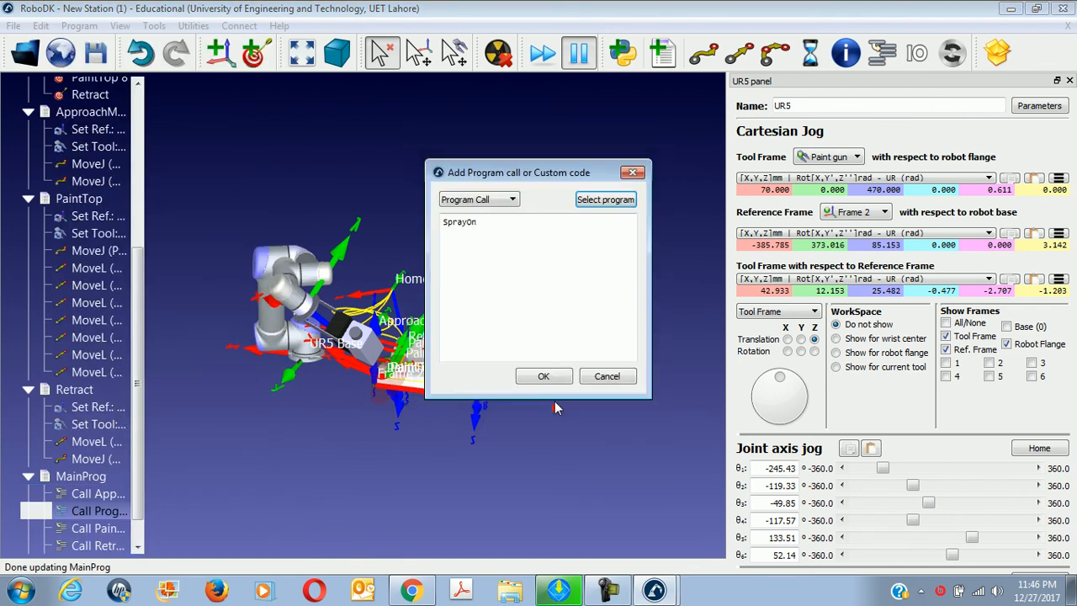
{"action": "left_click", "coordinate": [489, 233]}
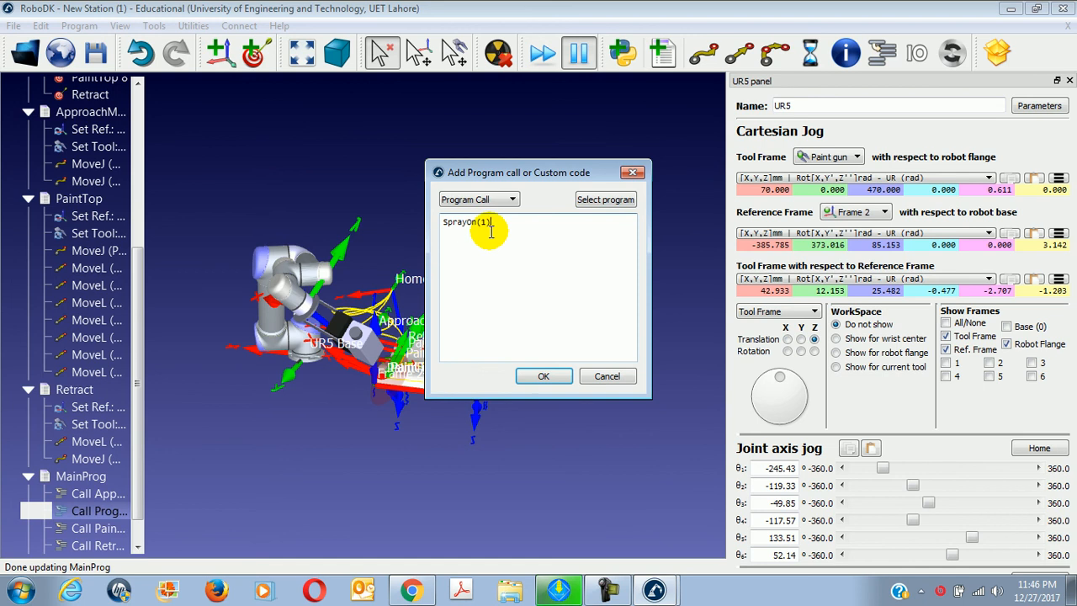
{"action": "left_click", "coordinate": [542, 375]}
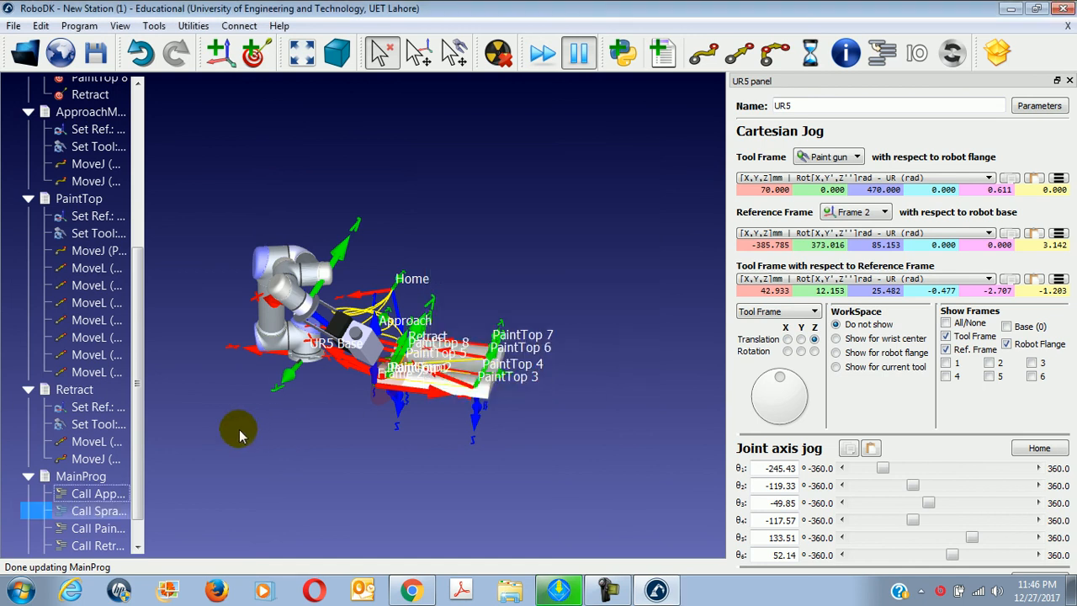
Insert a program call to SprayOn(0) in MainProg directly after the PaintTop call
{"action": "scroll", "coordinate": [139, 412], "scroll_direction": "down", "scroll_amount": 1}
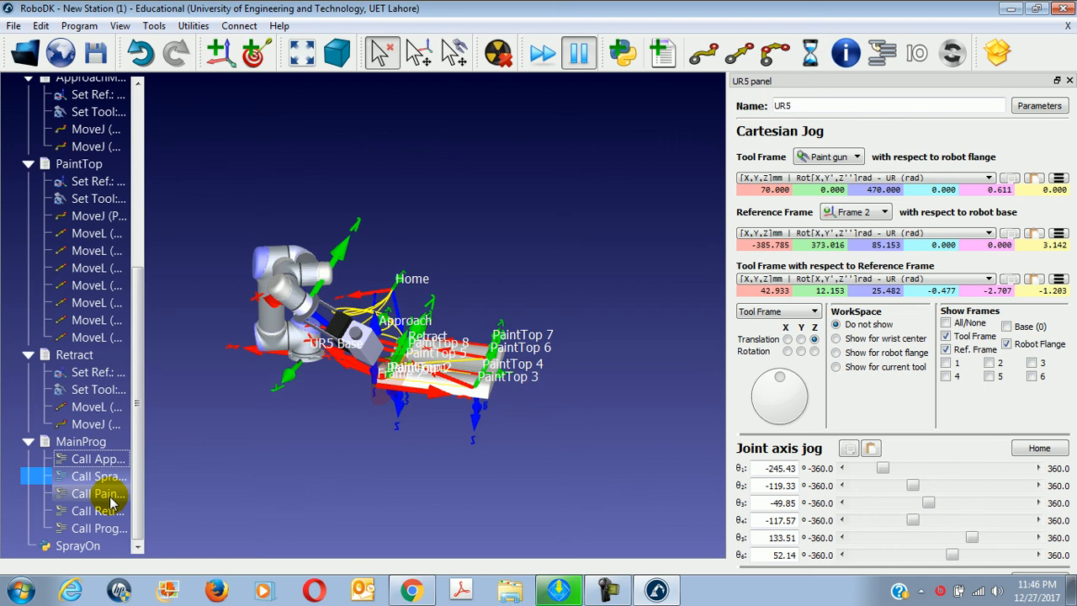
{"action": "left_click", "coordinate": [112, 496]}
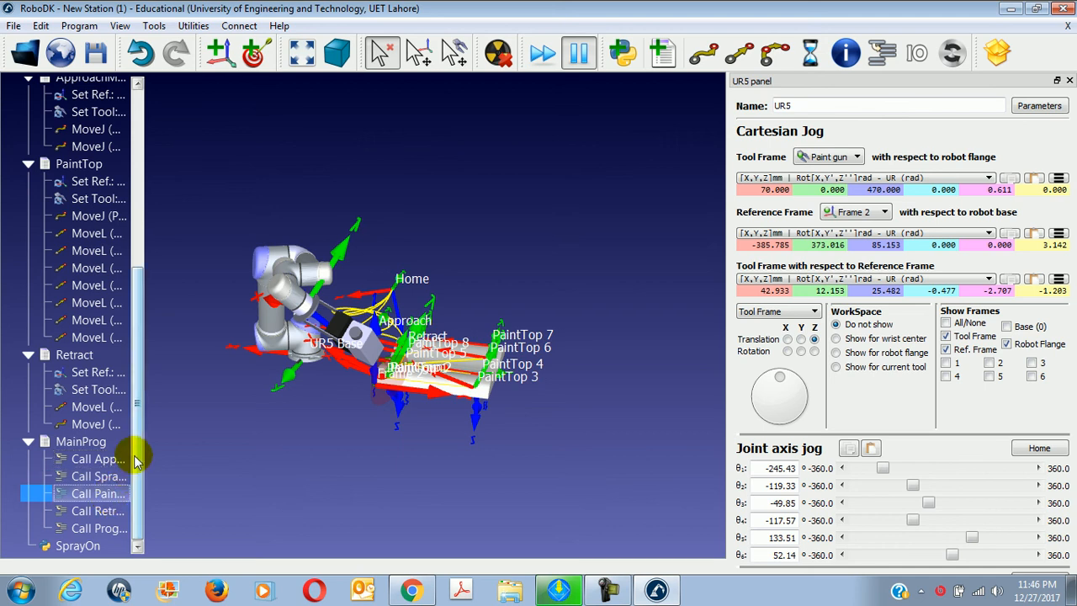
{"action": "left_click", "coordinate": [80, 26]}
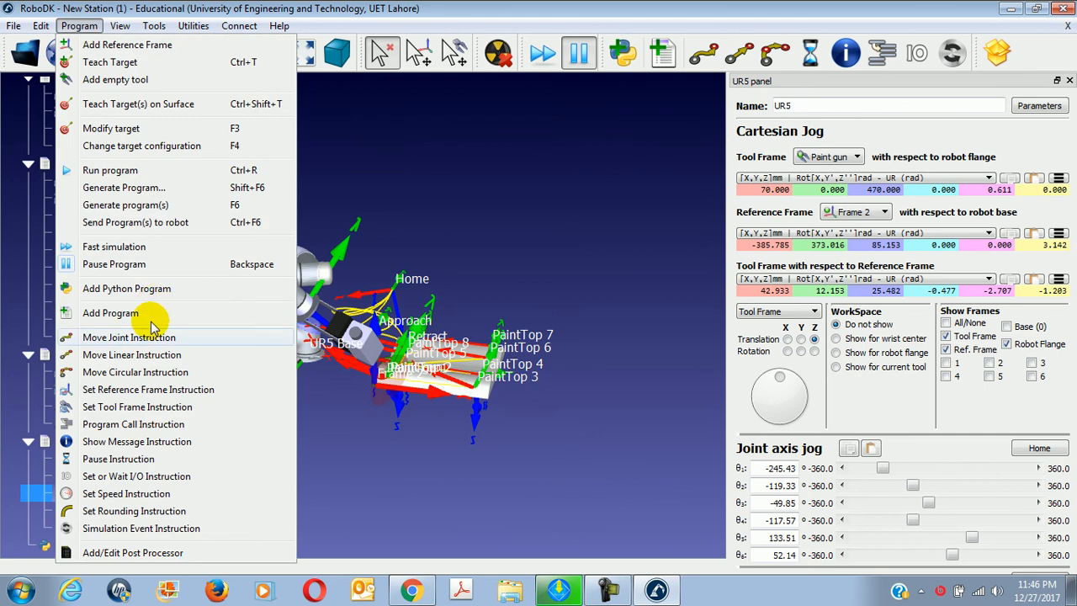
{"action": "left_click", "coordinate": [133, 424]}
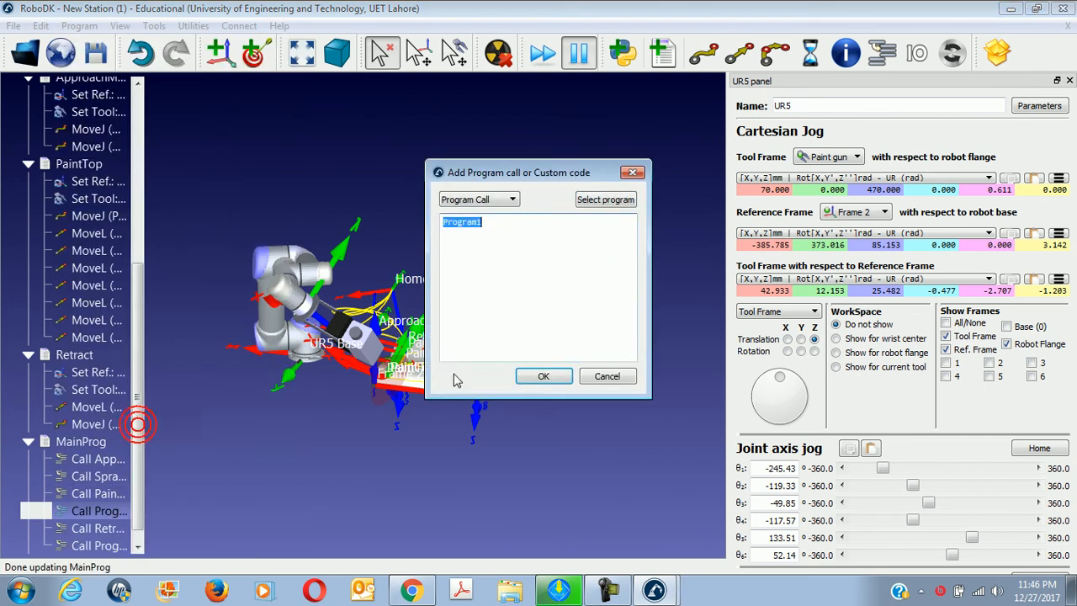
{"action": "left_click", "coordinate": [600, 200]}
{"action": "left_click", "coordinate": [458, 222]}
{"action": "left_click", "coordinate": [549, 409]}
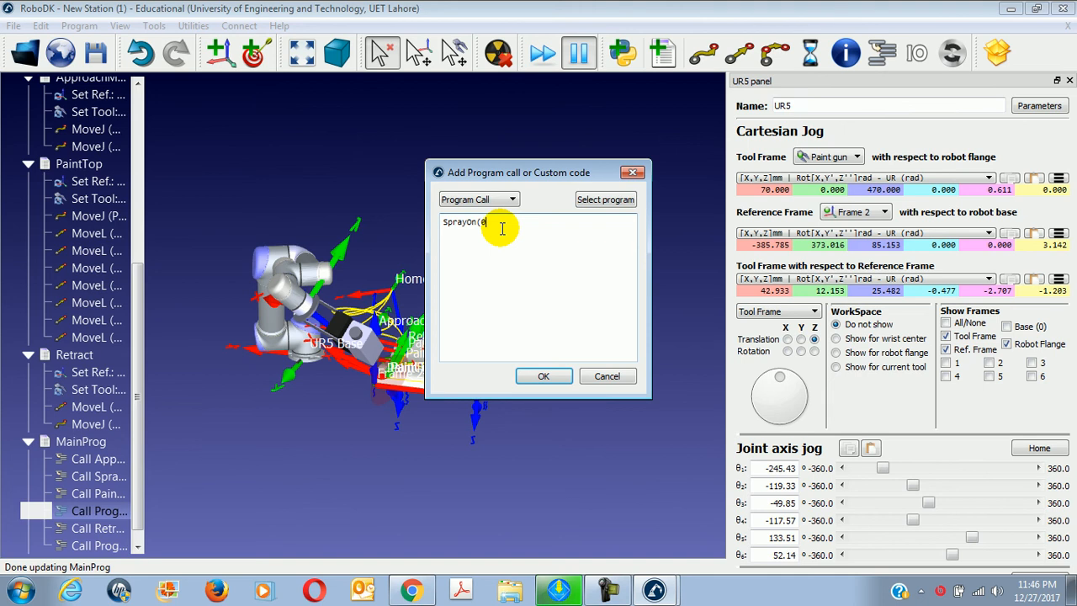
{"action": "left_click", "coordinate": [543, 376]}
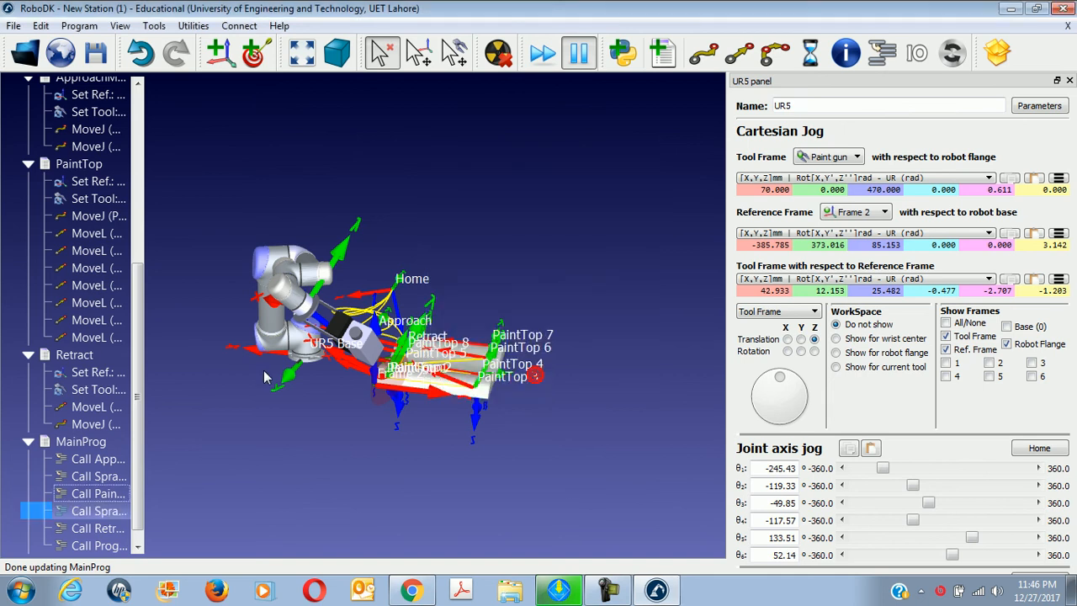
Start MainProg as a looping simulation with the spray calls included
{"action": "left_click_drag", "start_coordinate": [138, 376], "coordinate": [144, 414]}
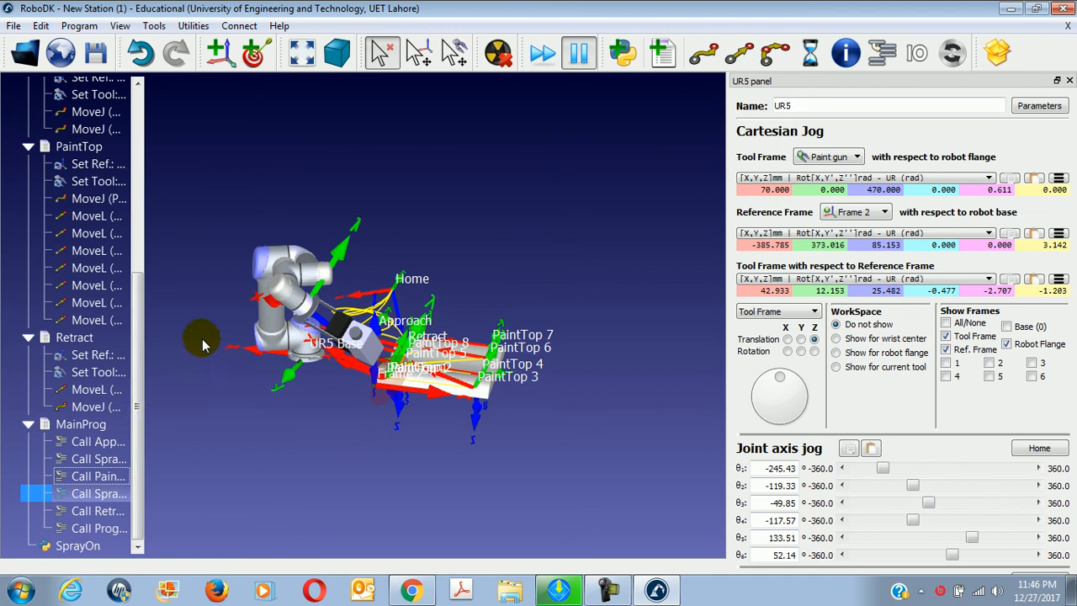
{"action": "right_click", "coordinate": [99, 432]}
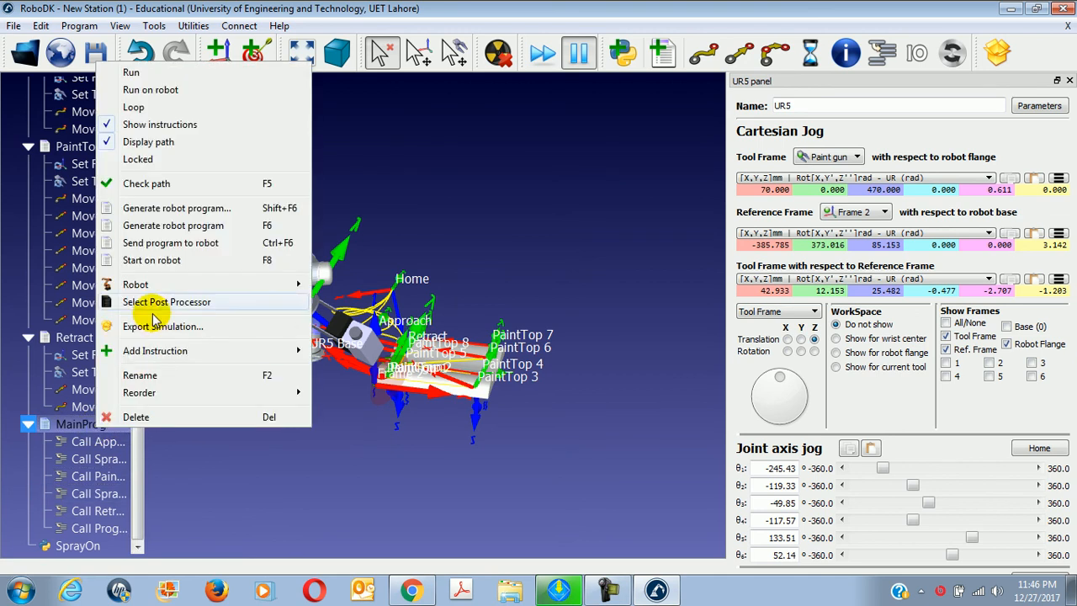
{"action": "left_click", "coordinate": [135, 106]}
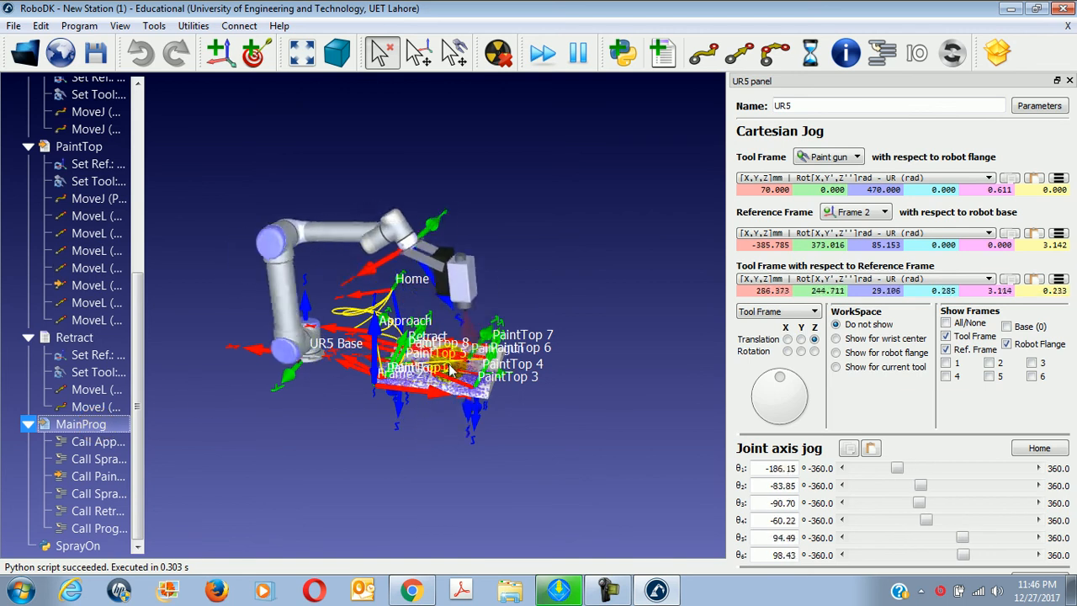
Try toggling the reference frames and showing the simulation in cinema mode, and return to the normal window
{"action": "left_click", "coordinate": [120, 26]}
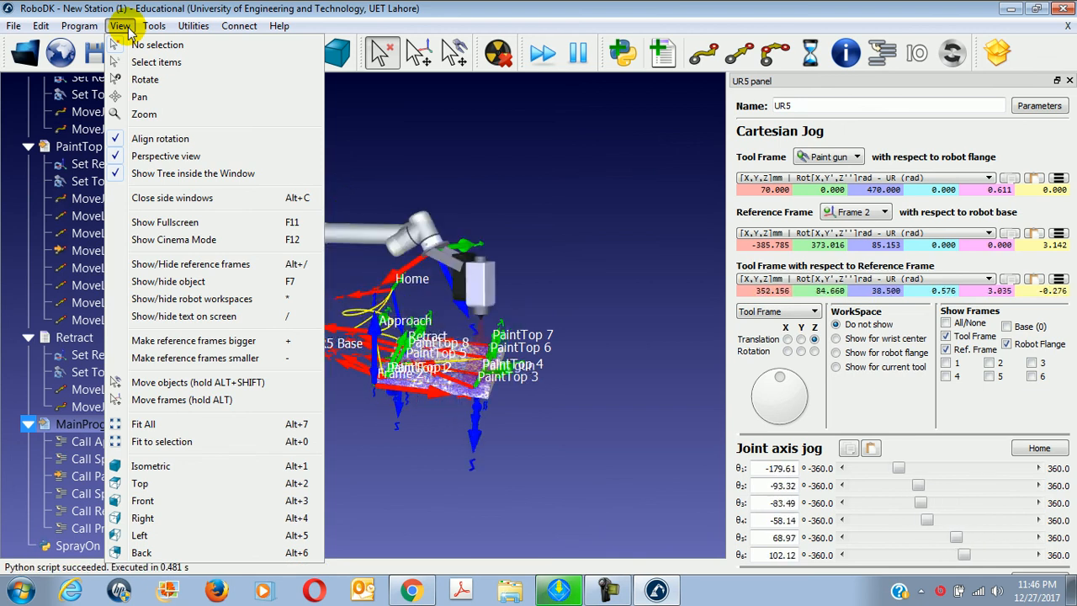
{"action": "left_click", "coordinate": [171, 265]}
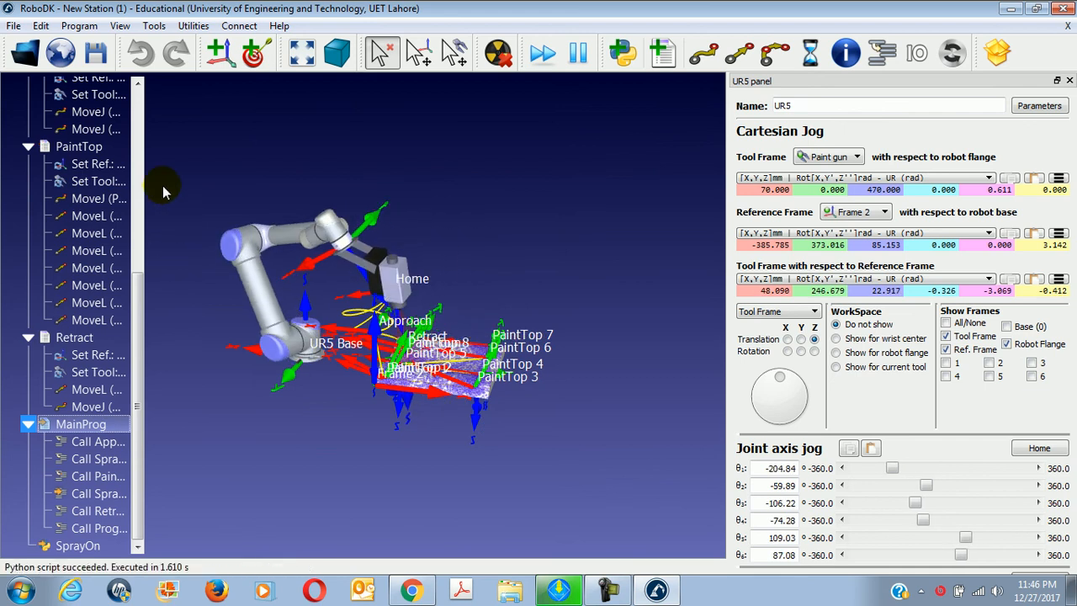
{"action": "left_click", "coordinate": [119, 26]}
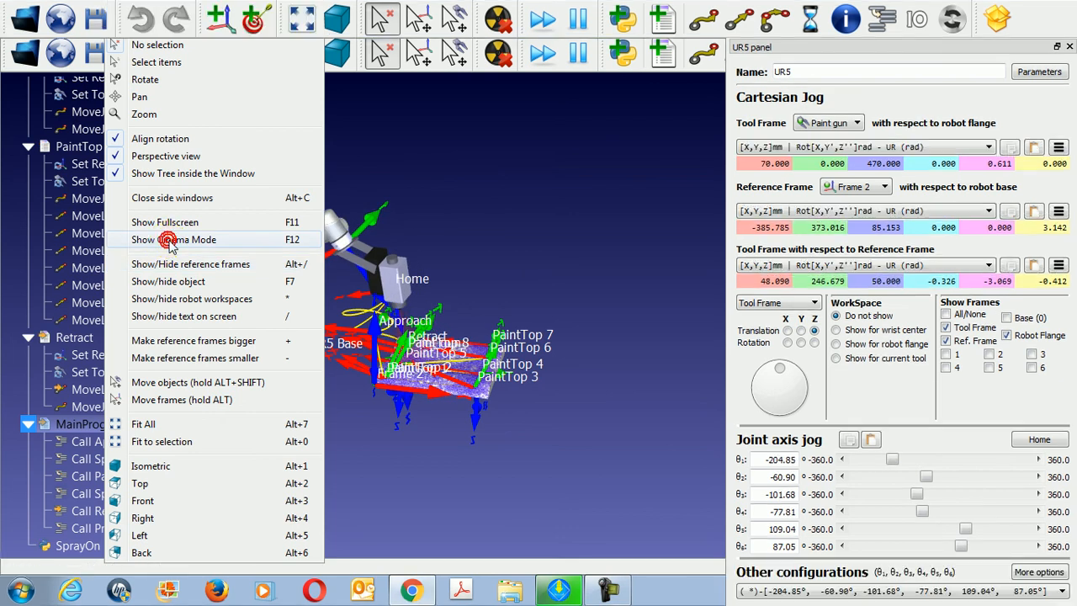
{"action": "left_click", "coordinate": [168, 242]}
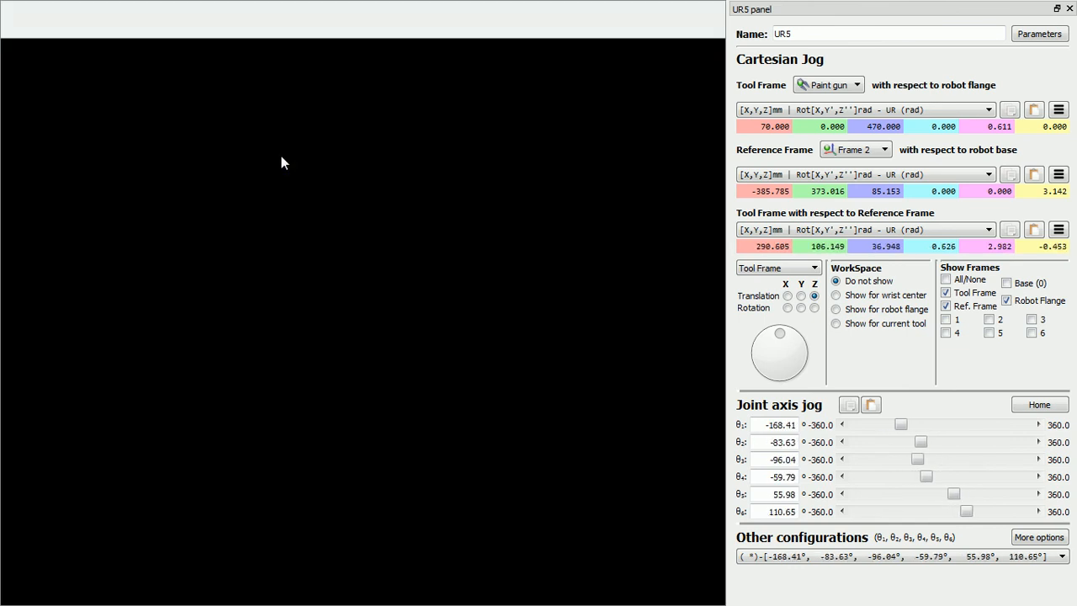
{"action": "key", "text": "F11"}
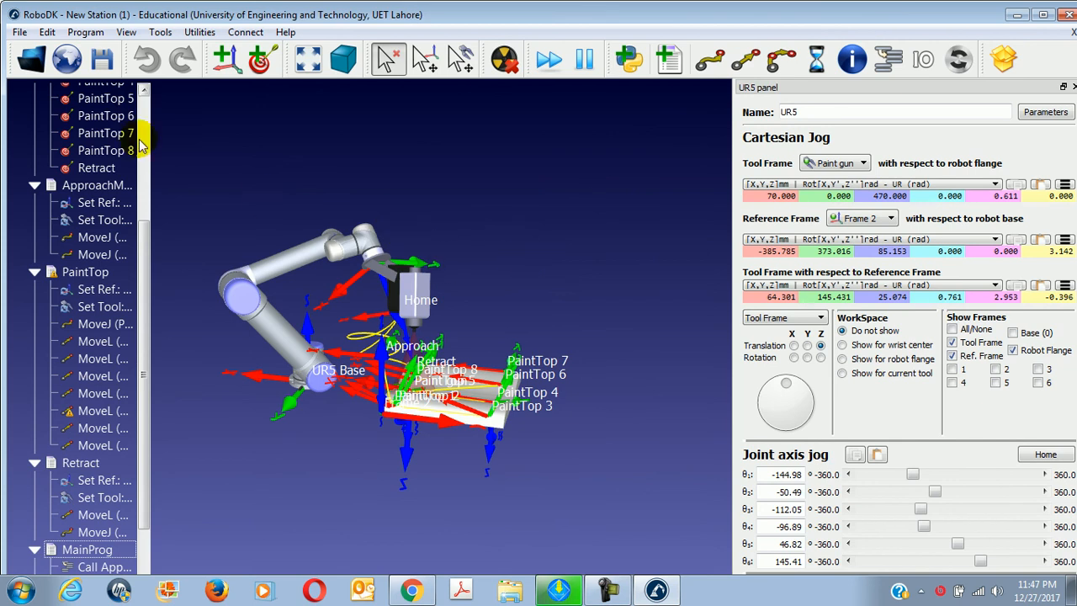
{"action": "right_click", "coordinate": [120, 549]}
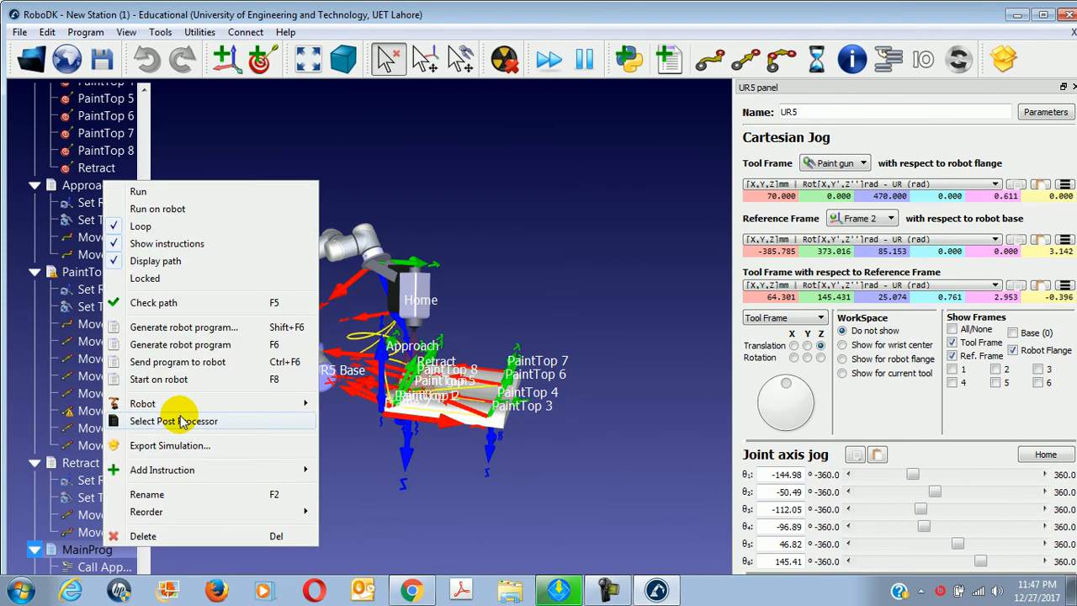
{"action": "left_click", "coordinate": [356, 172]}
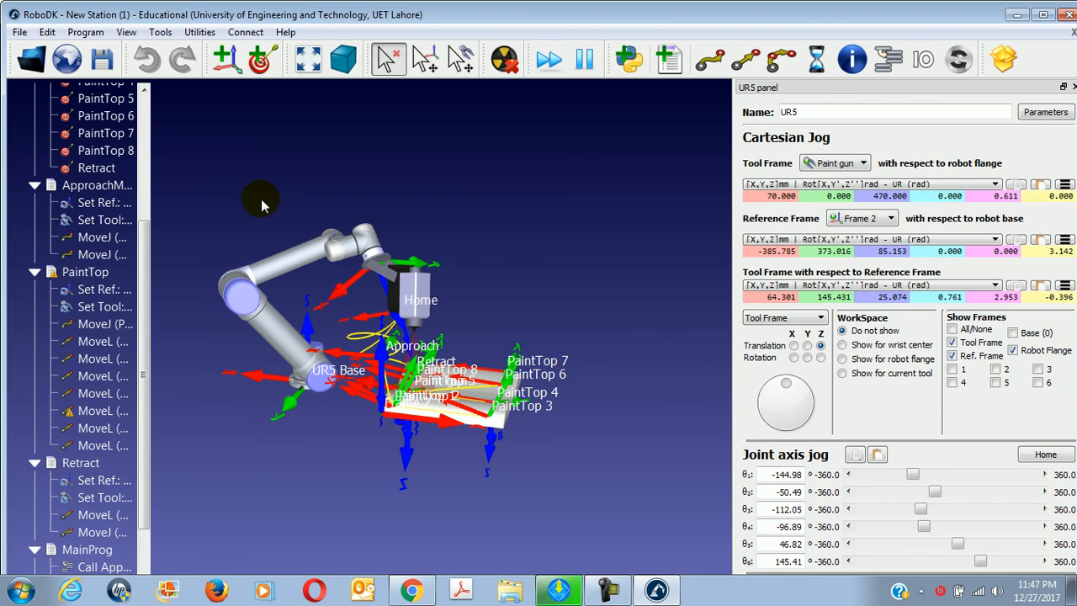
Make the reference frames smaller four times and hide the text labels in the 3D view
{"action": "left_click", "coordinate": [126, 32]}
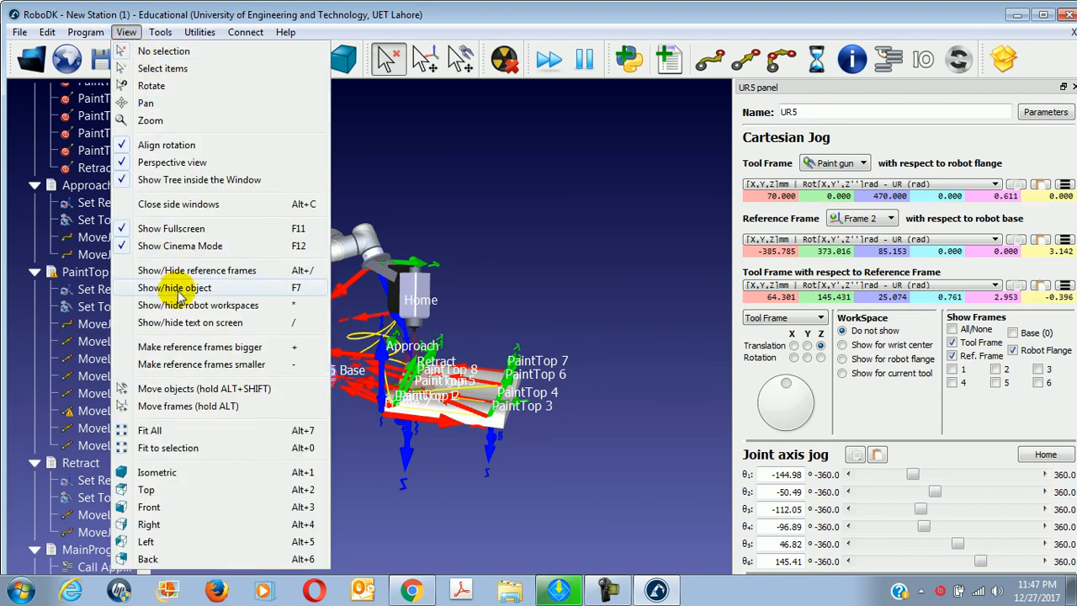
{"action": "left_click", "coordinate": [188, 370]}
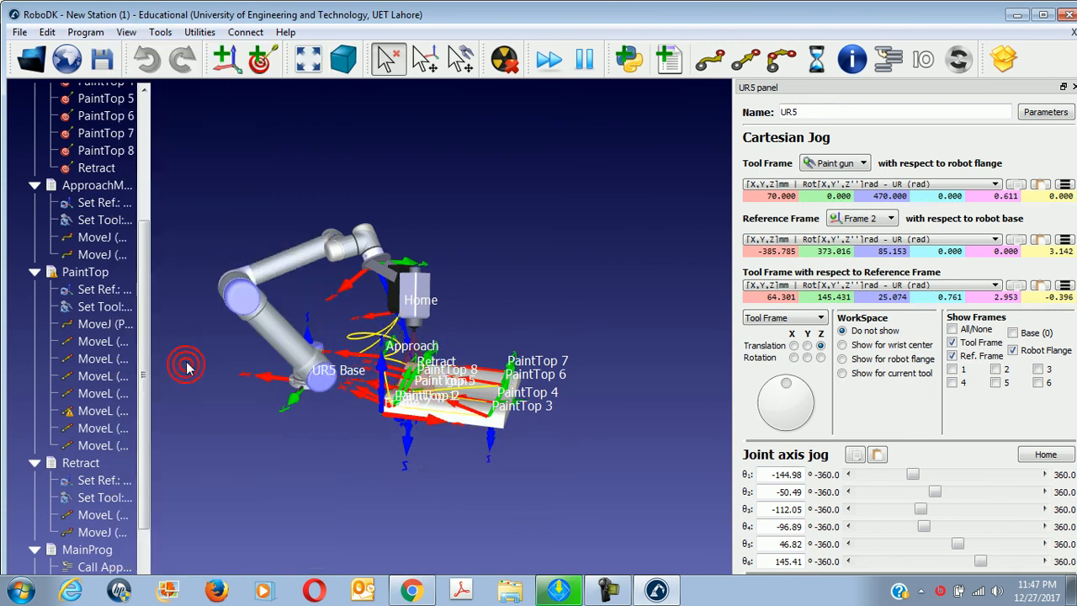
{"action": "left_click", "coordinate": [127, 32]}
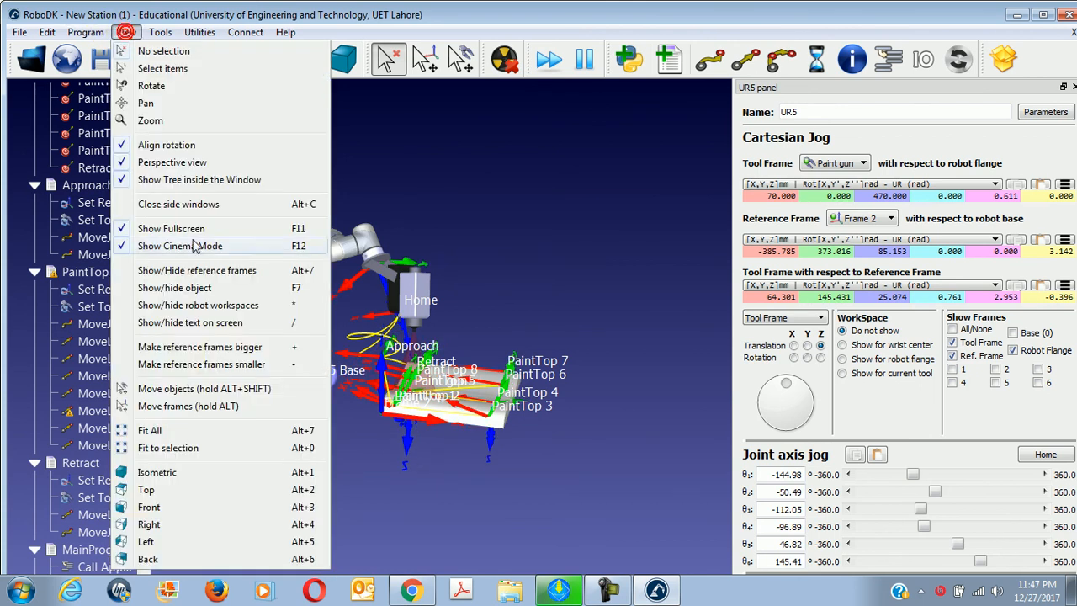
{"action": "left_click", "coordinate": [180, 370]}
{"action": "left_click", "coordinate": [124, 32]}
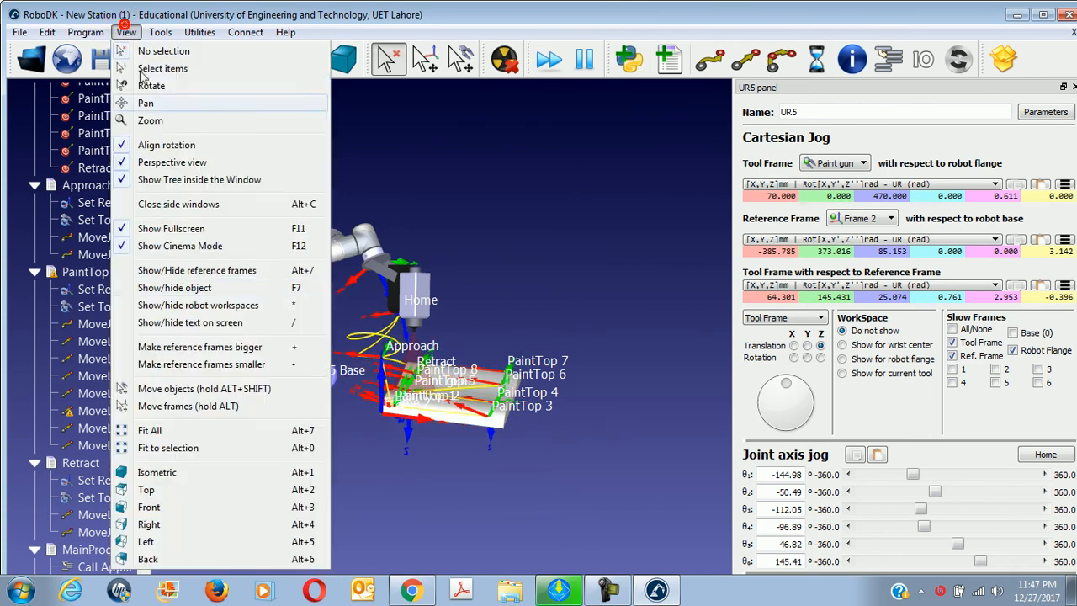
{"action": "left_click", "coordinate": [189, 363]}
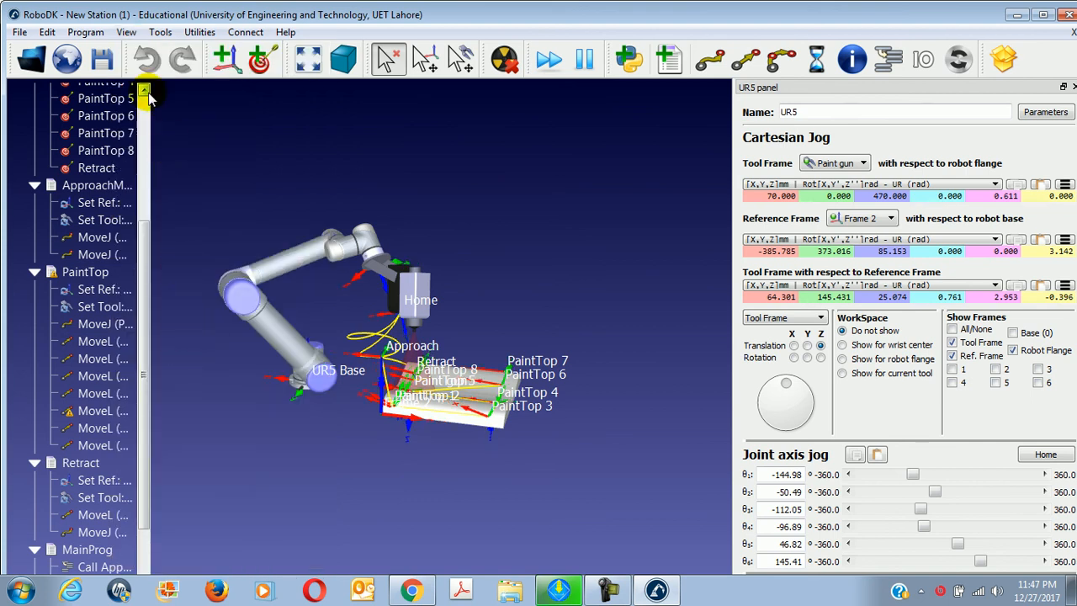
{"action": "left_click", "coordinate": [126, 32]}
{"action": "left_click", "coordinate": [188, 366]}
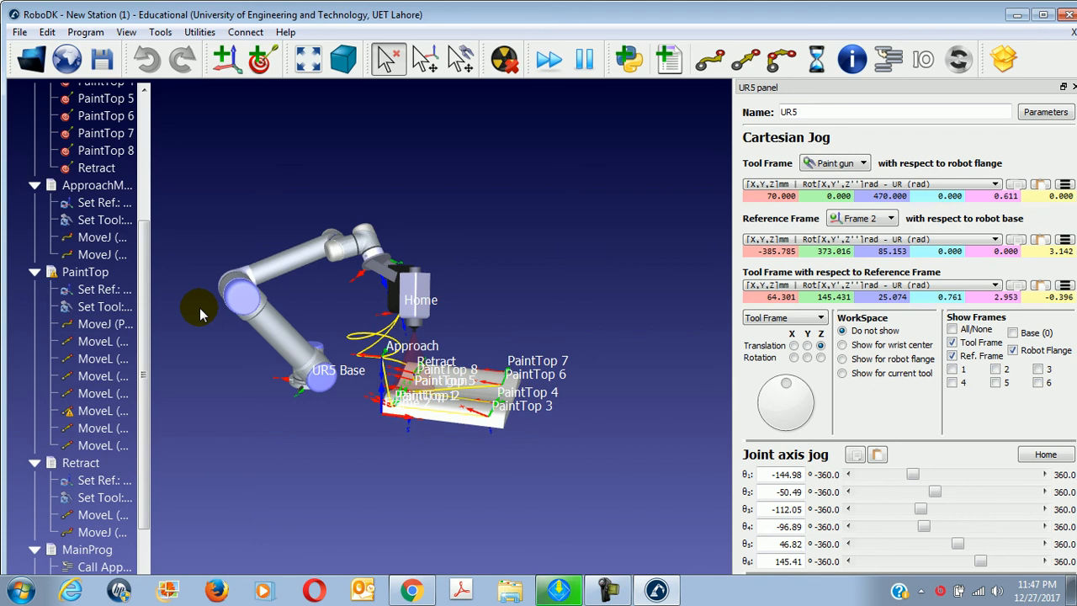
{"action": "left_click", "coordinate": [126, 33]}
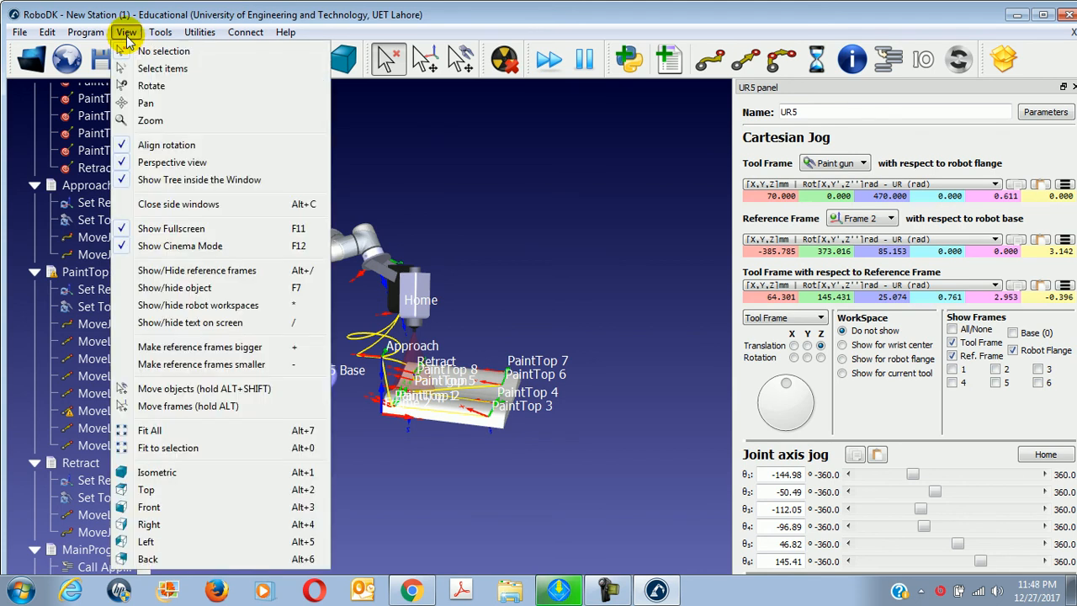
{"action": "left_click", "coordinate": [178, 320]}
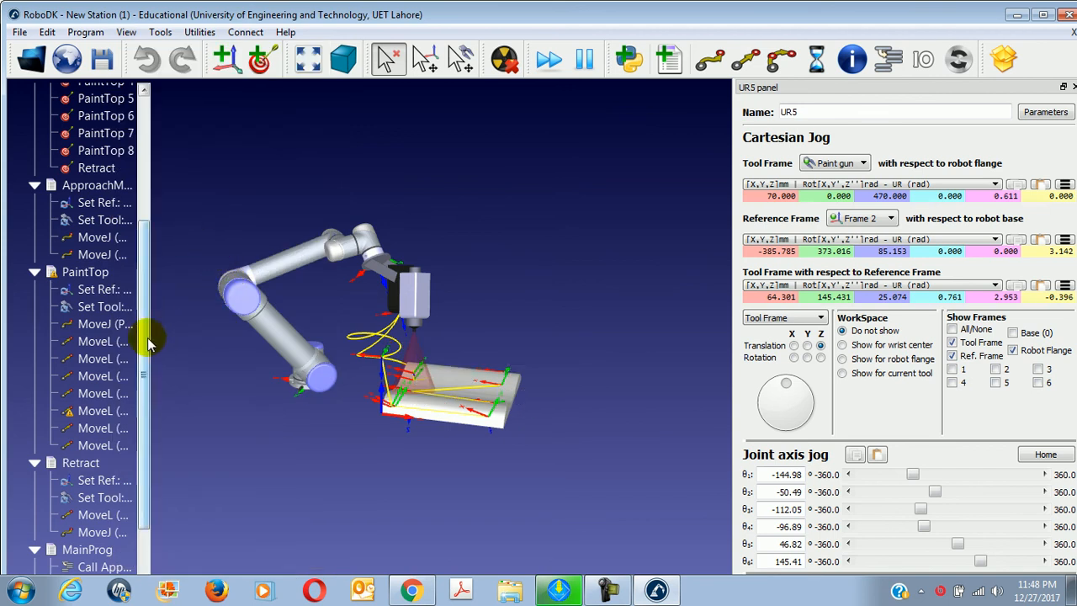
Run the MainProg paint simulation with the robot and painted part shown close up
{"action": "scroll", "coordinate": [487, 342], "scroll_direction": "up", "scroll_amount": 2}
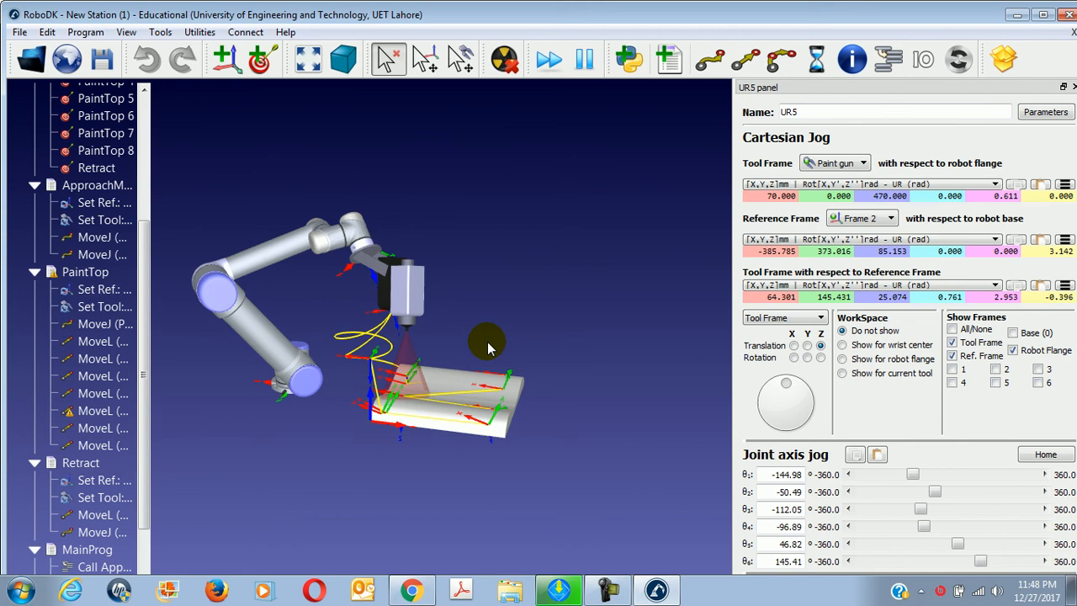
{"action": "middle_click_drag", "start_coordinate": [500, 341], "coordinate": [570, 353]}
{"action": "scroll", "coordinate": [579, 356], "scroll_direction": "up", "scroll_amount": 1}
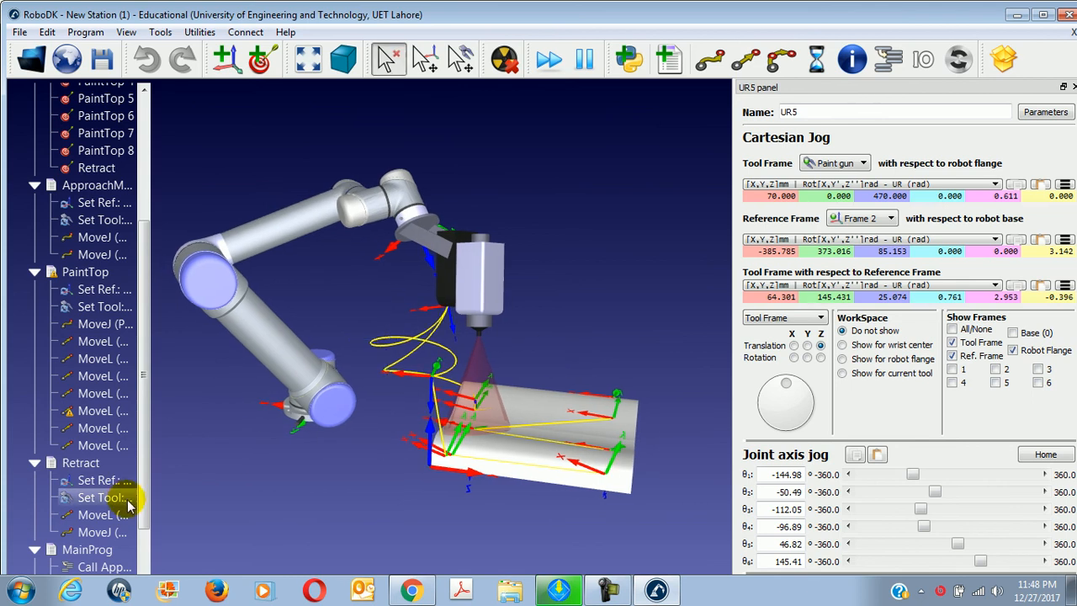
{"action": "double_click", "coordinate": [88, 551]}
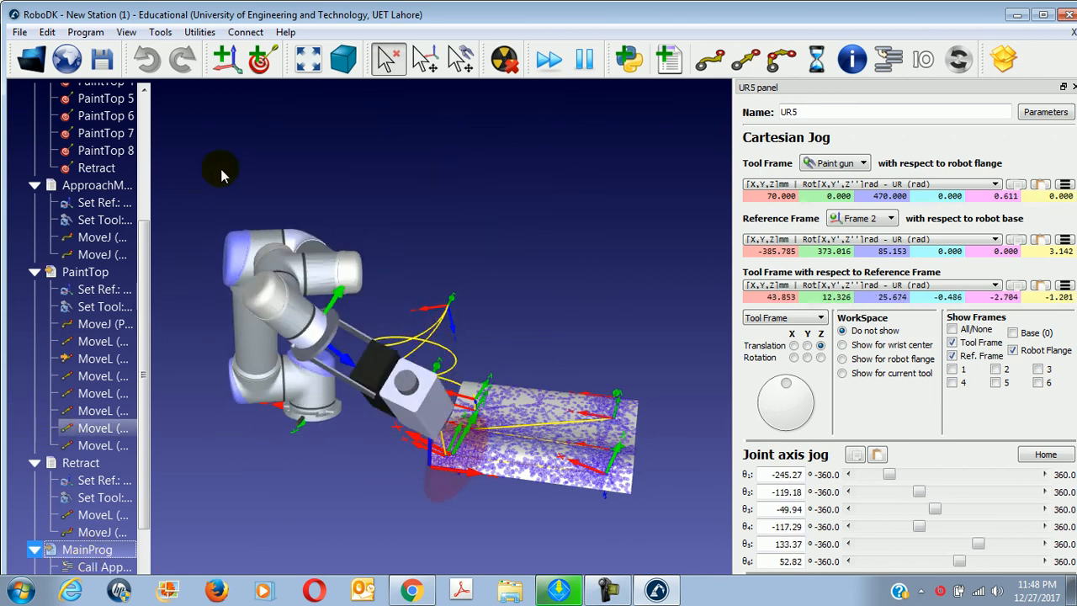
{"action": "left_click", "coordinate": [126, 32]}
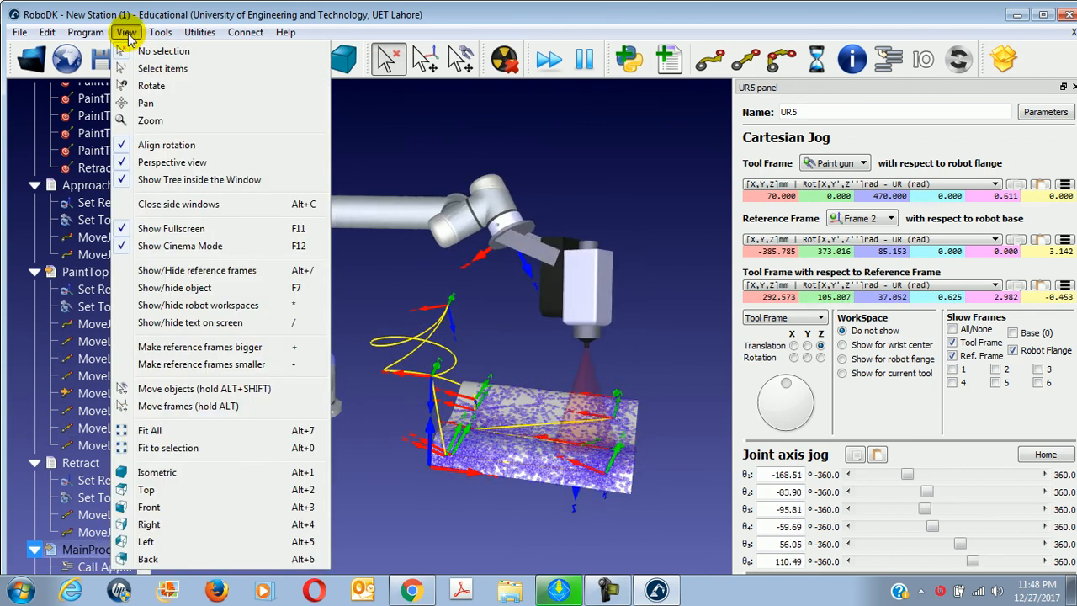
{"action": "left_click", "coordinate": [200, 36]}
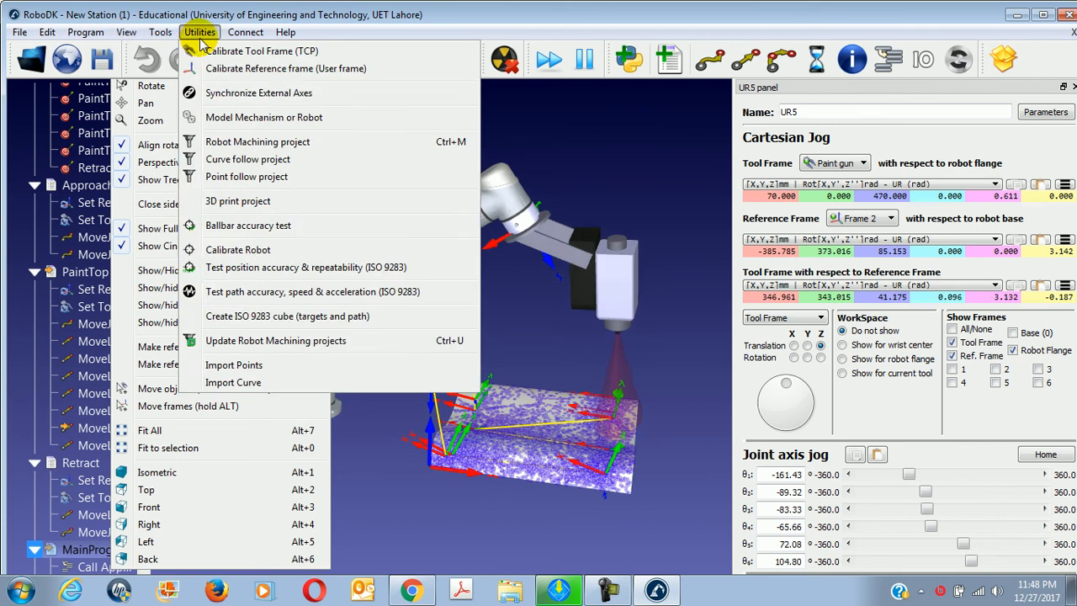
Activate the trace for the running paint simulation and check the trace options
{"action": "mouse_move", "coordinate": [160, 32]}
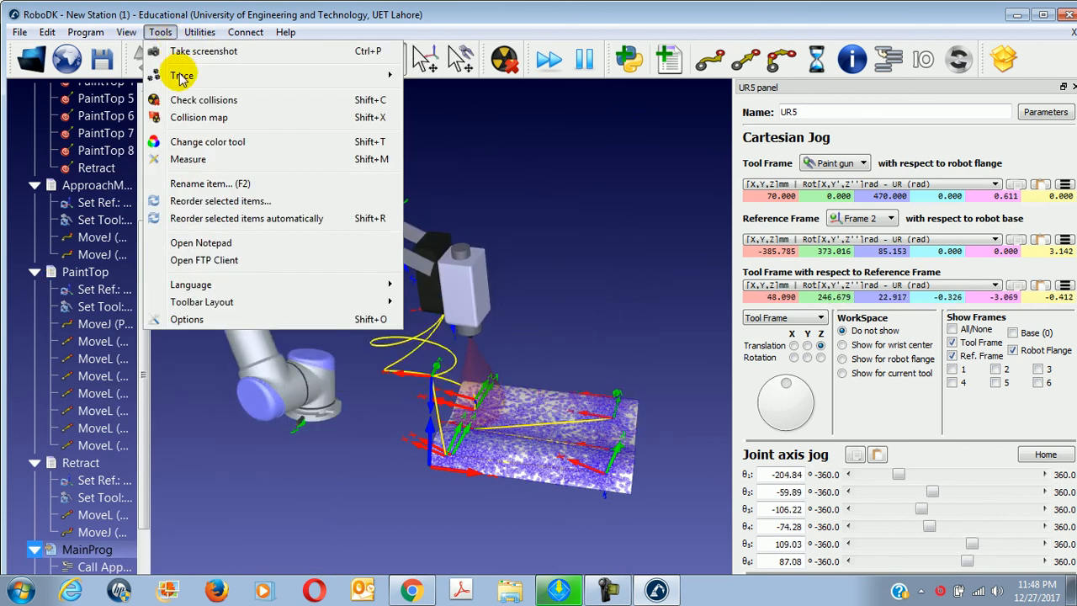
{"action": "mouse_move", "coordinate": [181, 76]}
{"action": "left_click", "coordinate": [422, 78]}
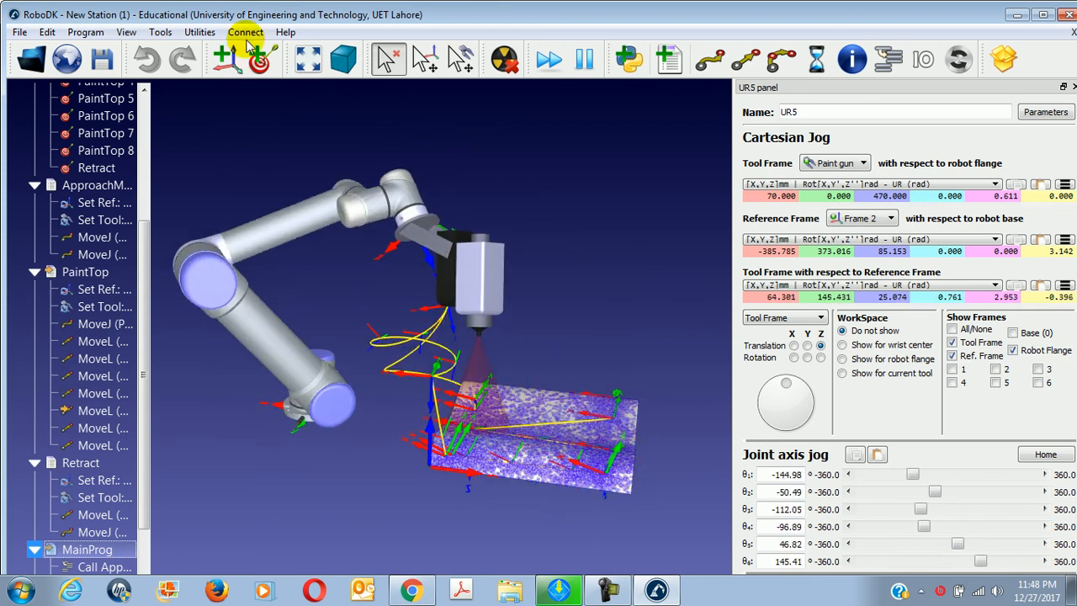
{"action": "left_click", "coordinate": [169, 37]}
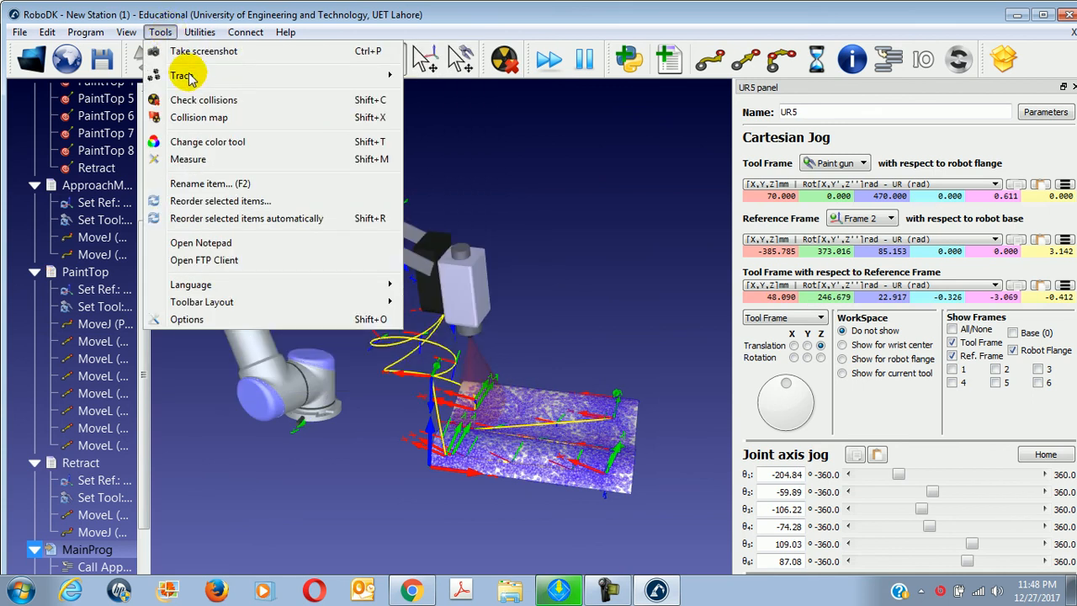
{"action": "mouse_move", "coordinate": [188, 76]}
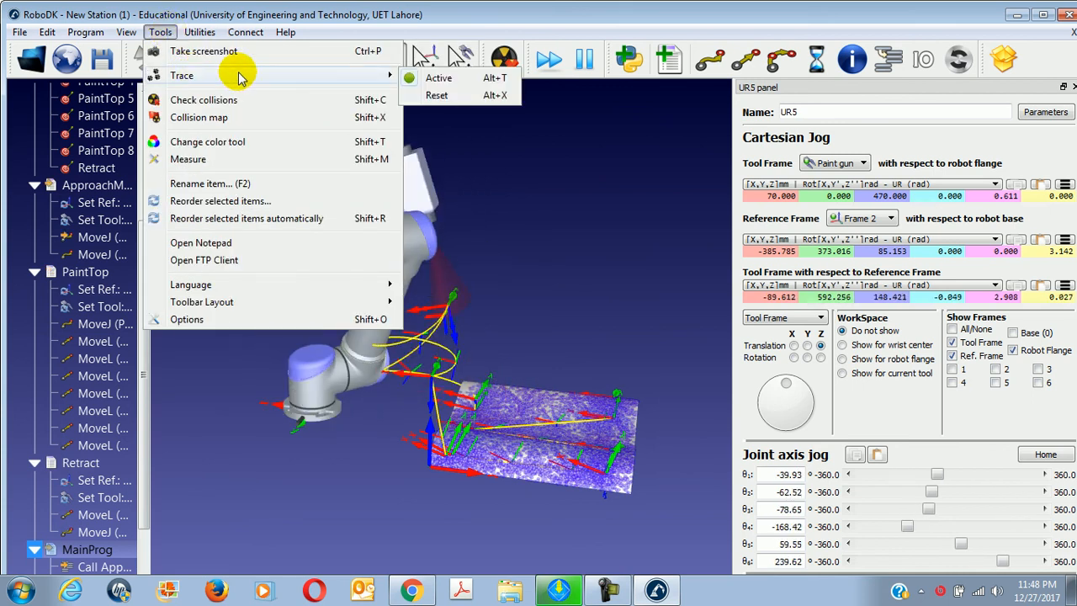
{"action": "left_click", "coordinate": [468, 13]}
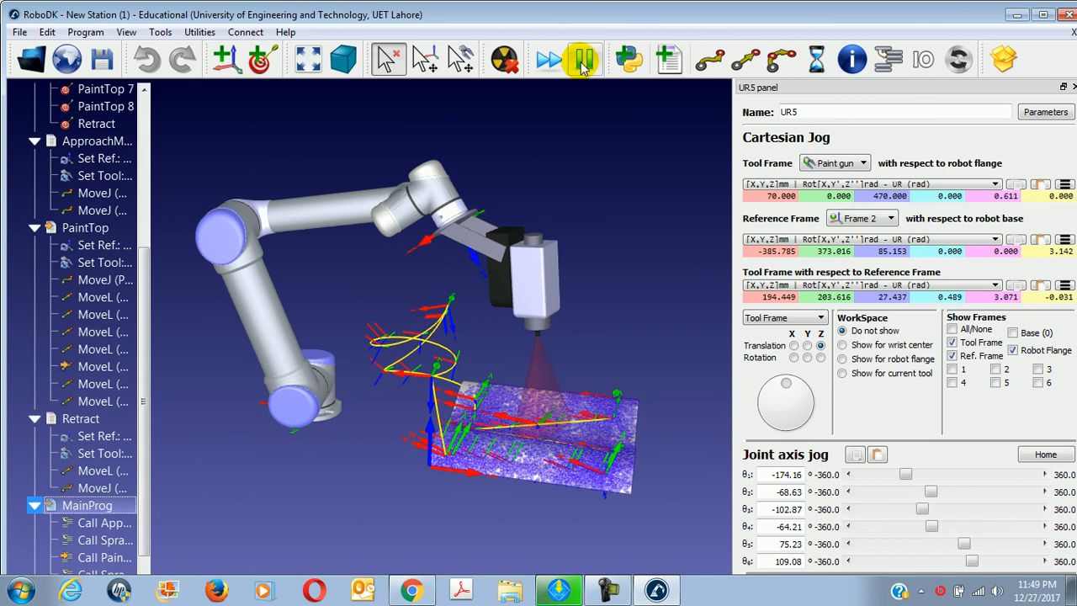
Pause the simulation and generate the robot program for MainProg
{"action": "left_click_drag", "start_coordinate": [143, 265], "coordinate": [139, 394]}
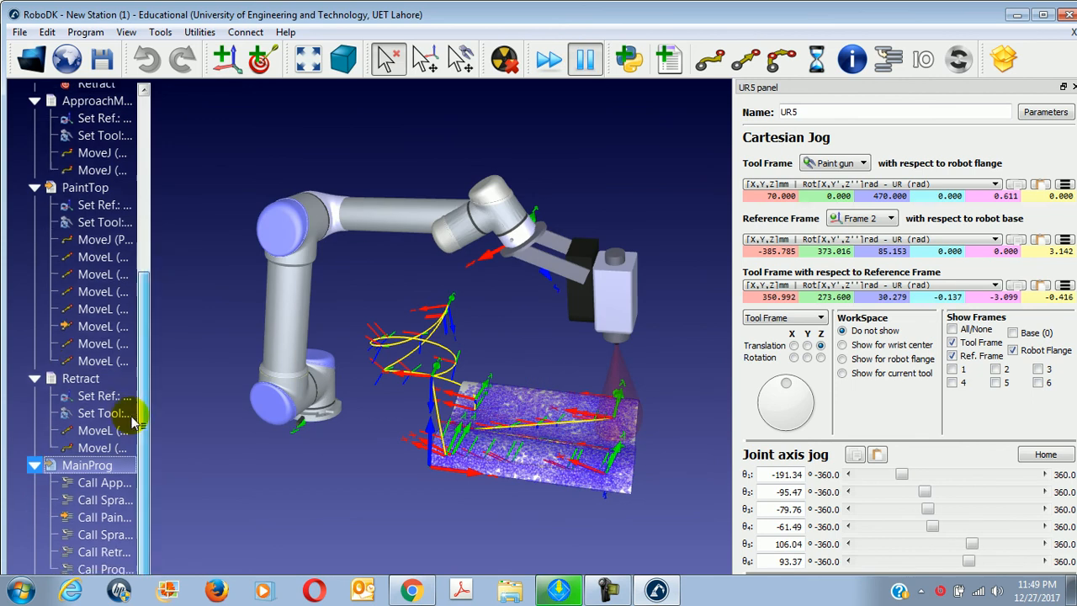
{"action": "right_click", "coordinate": [92, 473]}
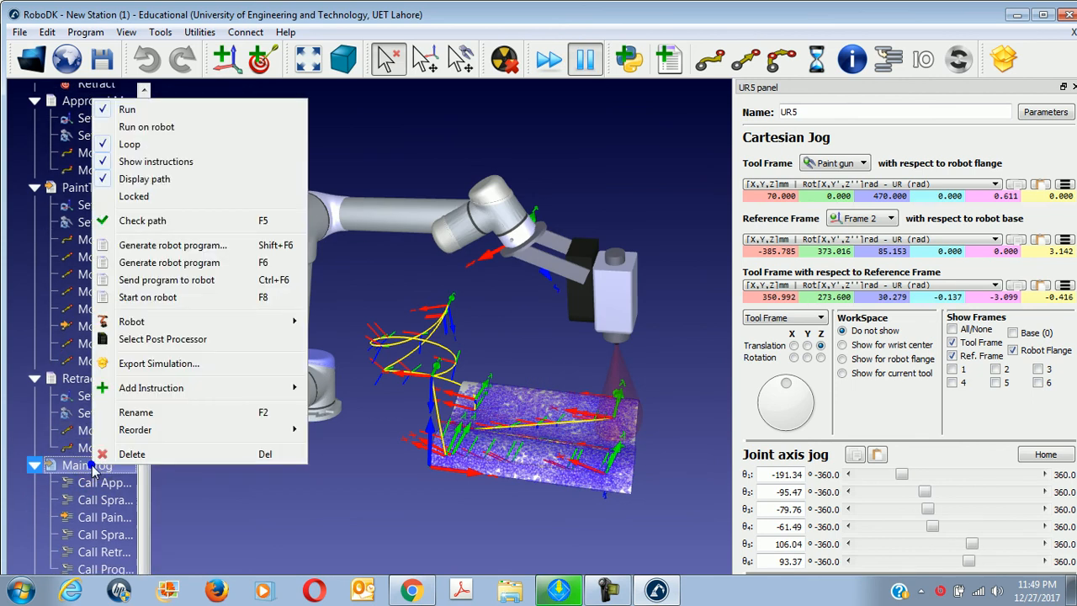
{"action": "left_click", "coordinate": [158, 268]}
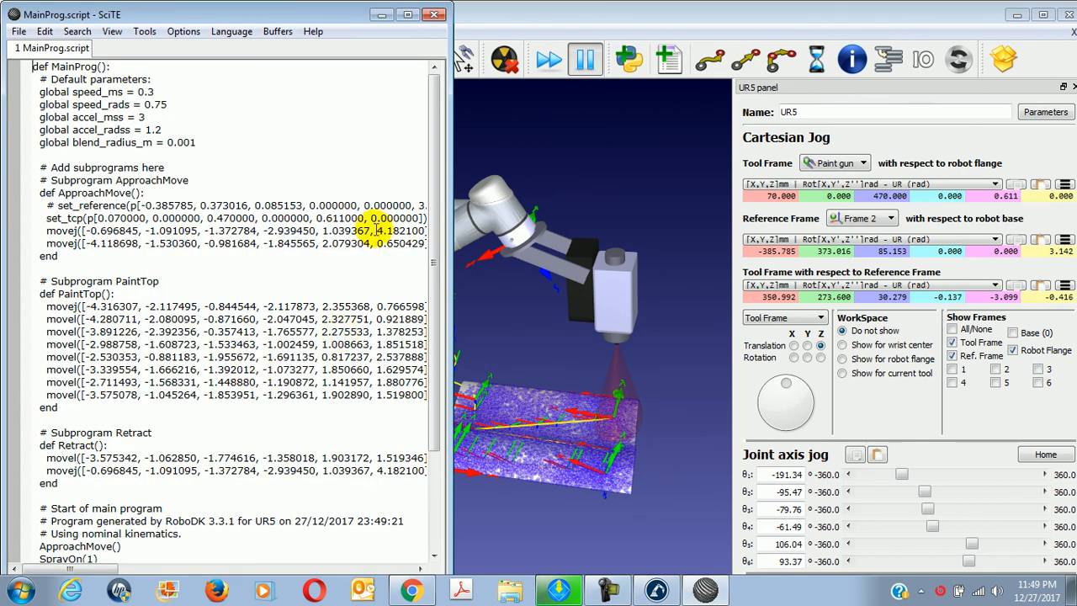
Examine the main program section of the generated script, marking the SprayOn(1) and SprayOn(0) calls
{"action": "left_click_drag", "start_coordinate": [431, 195], "coordinate": [430, 320]}
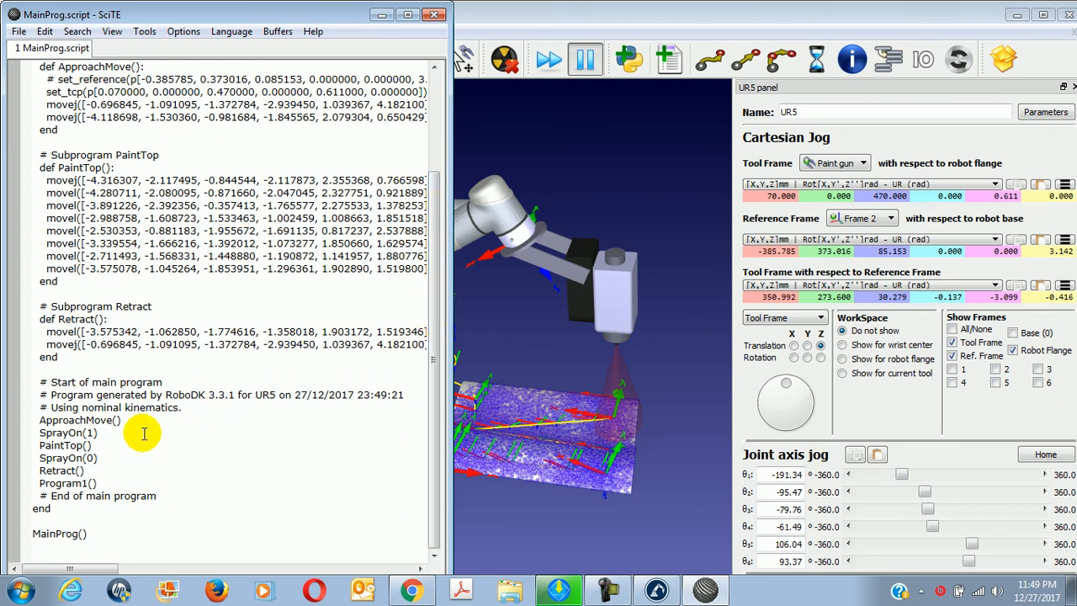
{"action": "left_click_drag", "start_coordinate": [44, 432], "coordinate": [109, 432]}
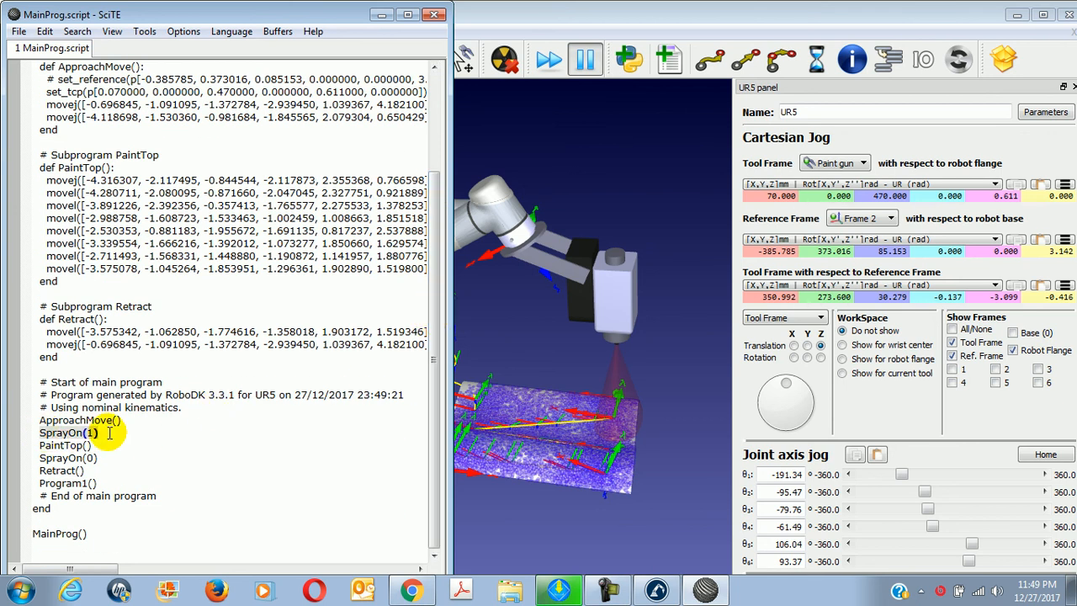
{"action": "left_click_drag", "start_coordinate": [41, 459], "coordinate": [106, 461]}
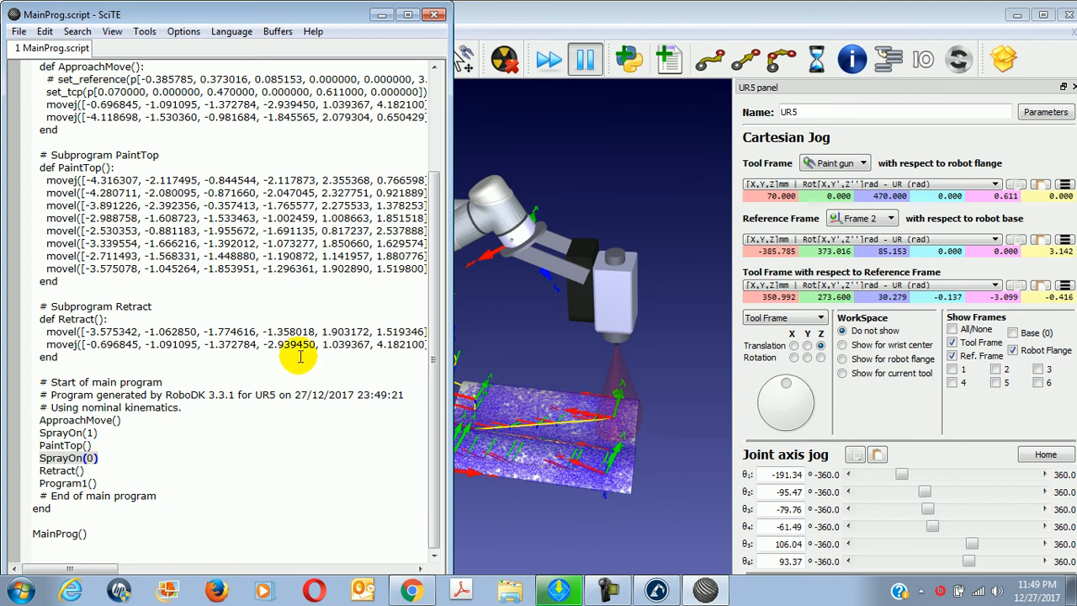
Widen the script window and examine the default speed, acceleration and blend parameters and the set_tcp line
{"action": "left_click_drag", "start_coordinate": [446, 308], "coordinate": [697, 311]}
{"action": "scroll", "coordinate": [314, 362], "scroll_direction": "up", "scroll_amount": 3}
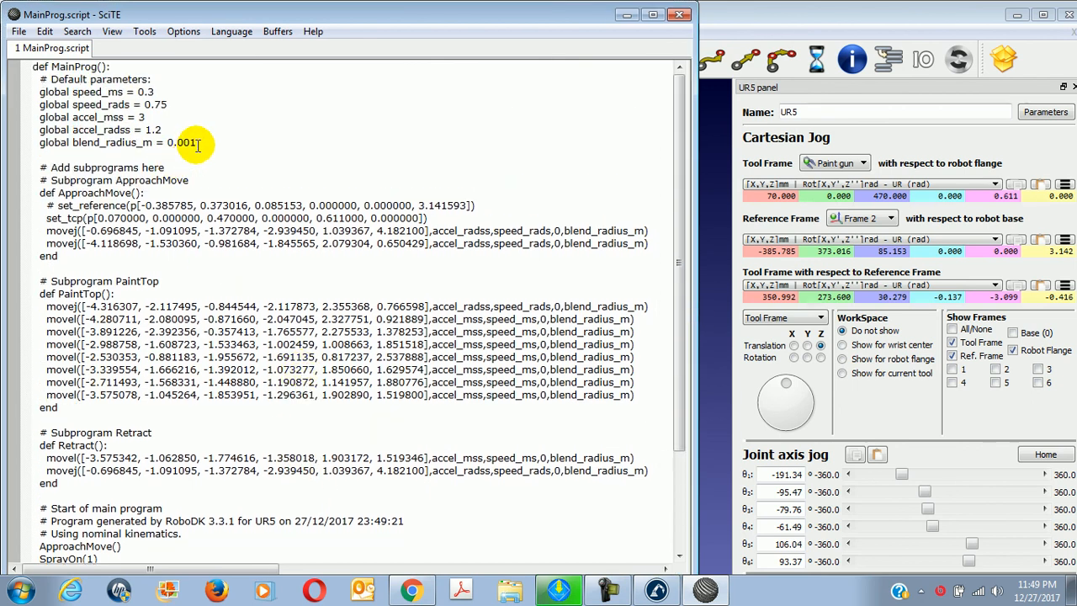
{"action": "left_click_drag", "start_coordinate": [199, 144], "coordinate": [35, 92]}
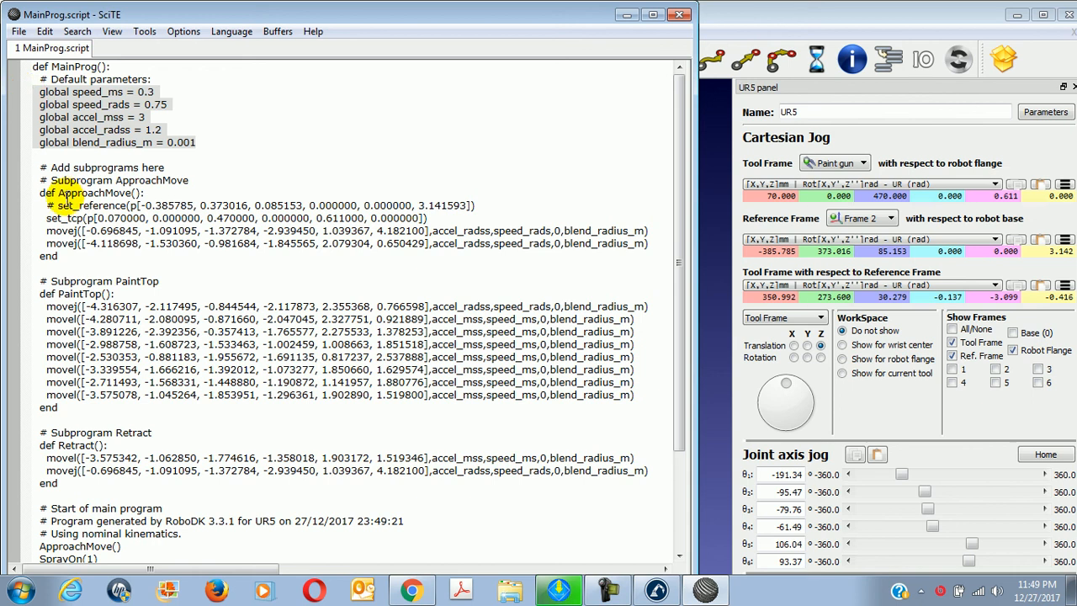
{"action": "double_click", "coordinate": [46, 219]}
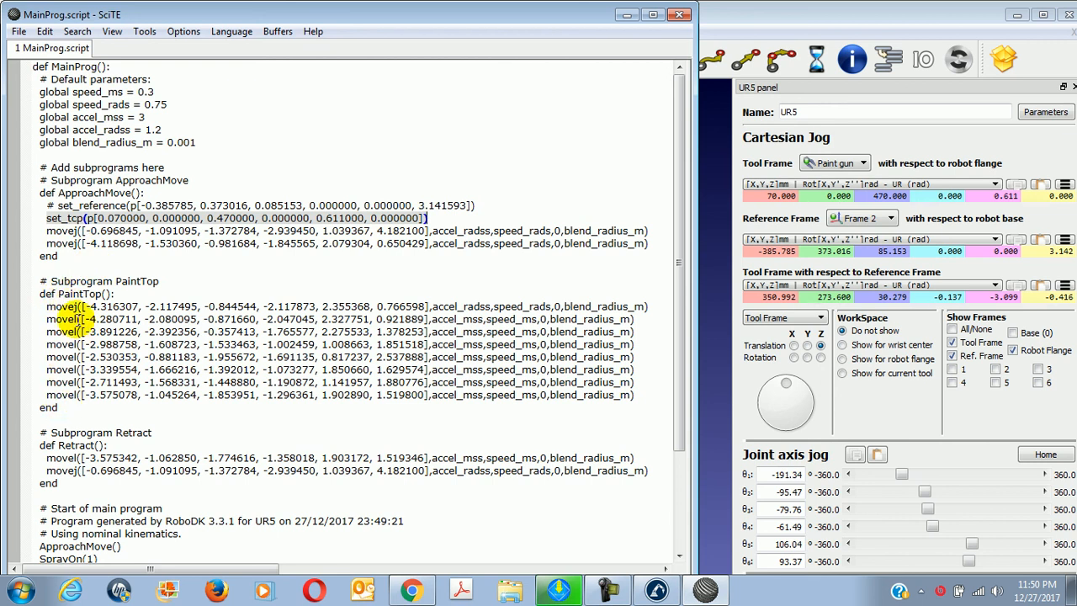
Read through the move commands of the ApproachMove, PaintTop and Retract subprograms down to the main program calls
{"action": "scroll", "coordinate": [69, 406], "scroll_direction": "down", "scroll_amount": 1}
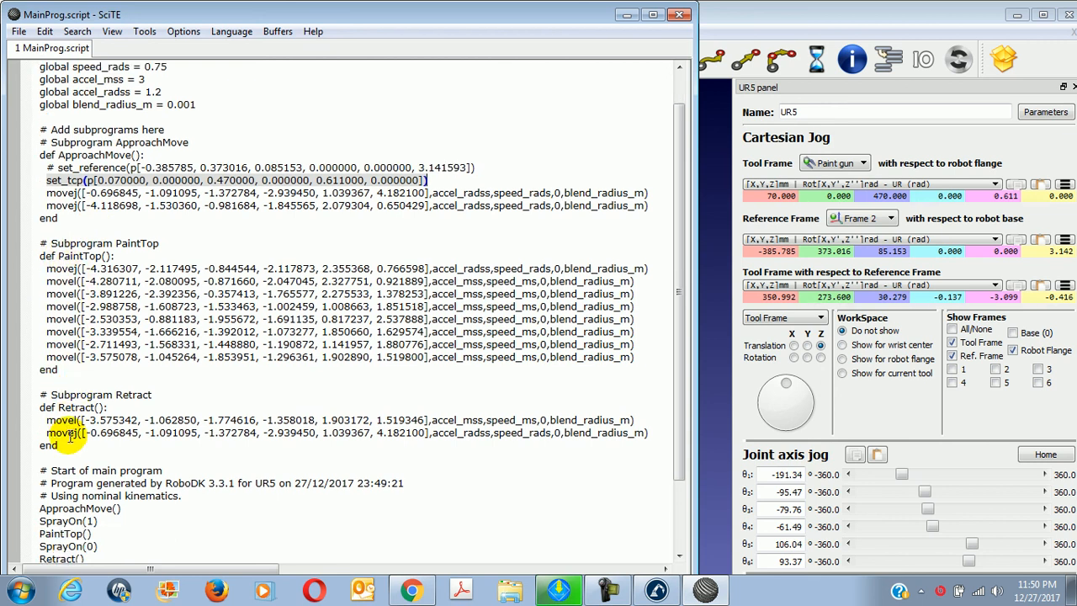
{"action": "scroll", "coordinate": [69, 434], "scroll_direction": "down", "scroll_amount": 1}
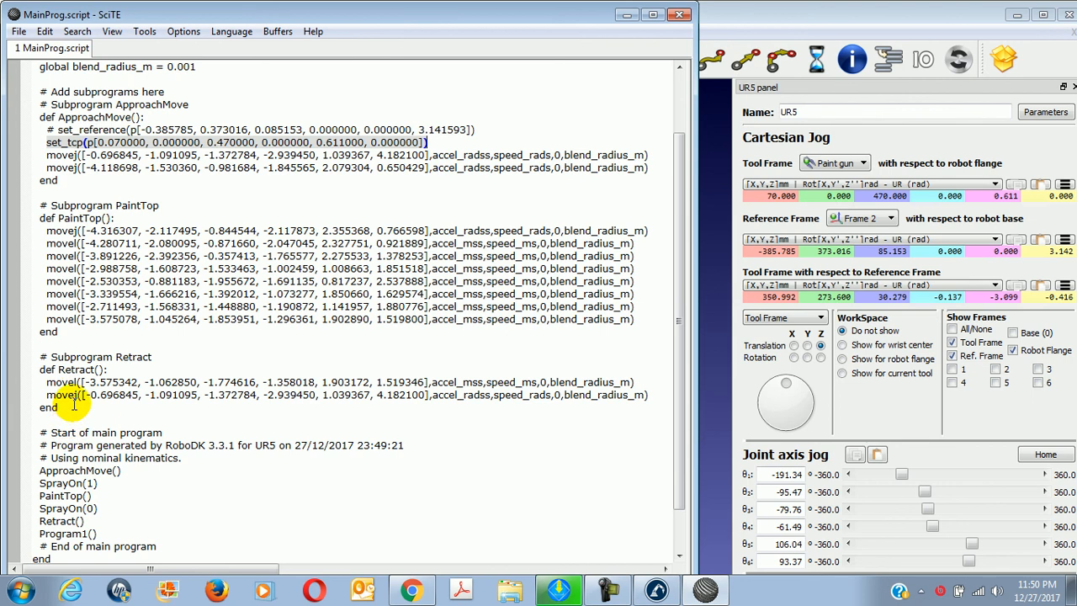
{"action": "scroll", "coordinate": [74, 406], "scroll_direction": "down", "scroll_amount": 1}
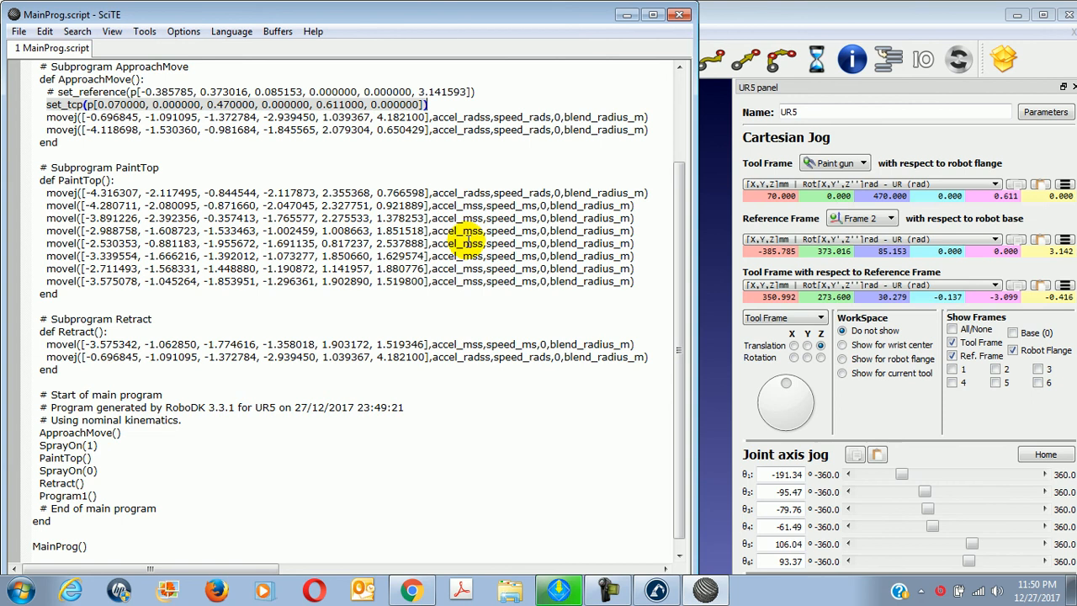
{"action": "scroll", "coordinate": [462, 244], "scroll_direction": "up", "scroll_amount": 3}
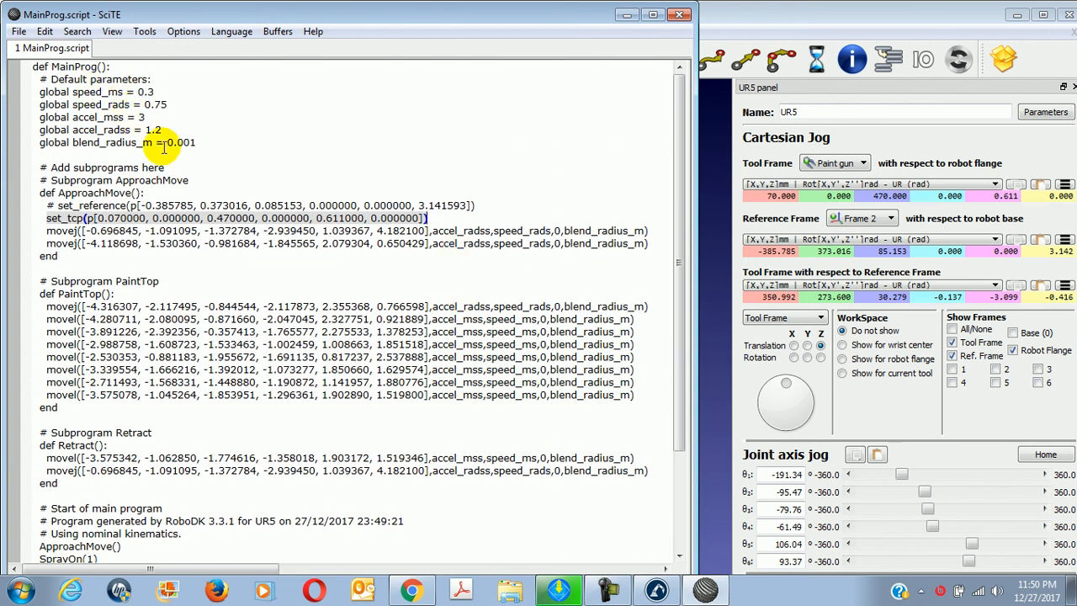
{"action": "scroll", "coordinate": [164, 168], "scroll_direction": "down", "scroll_amount": 3}
{"action": "scroll", "coordinate": [178, 166], "scroll_direction": "down", "scroll_amount": 1}
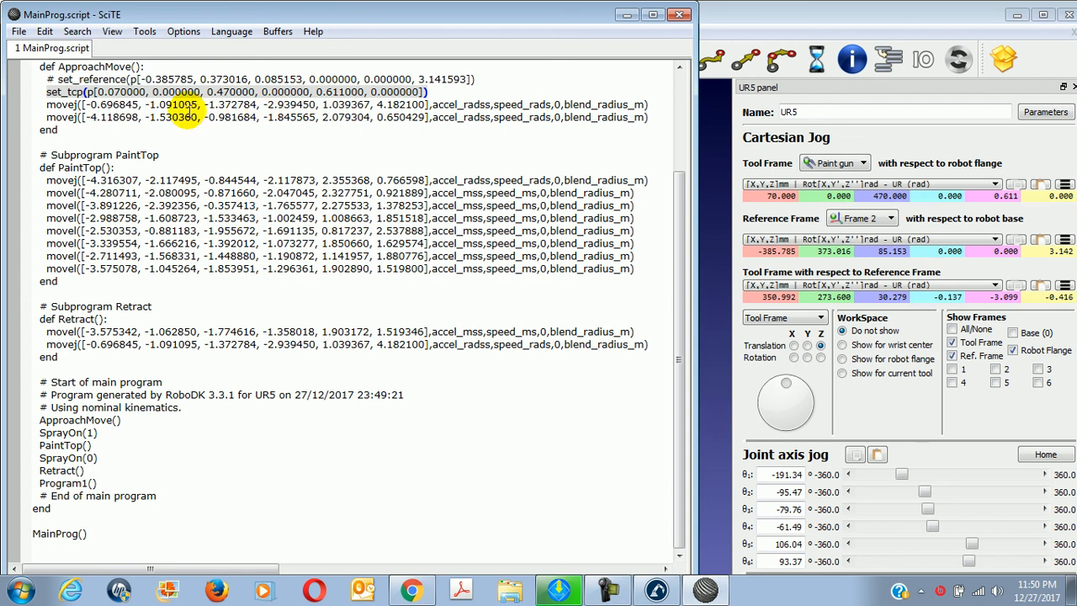
Start saving the script as a new file and browse to the RoboDK\RoboDKProjects folder on Local Disk (C:)
{"action": "left_click", "coordinate": [18, 33]}
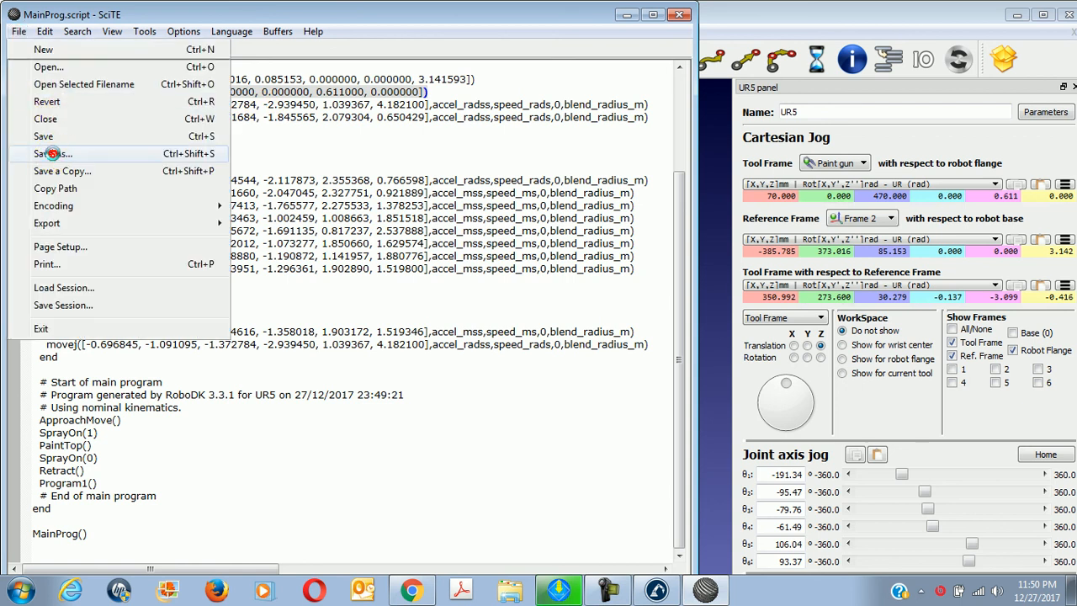
{"action": "left_click", "coordinate": [38, 149]}
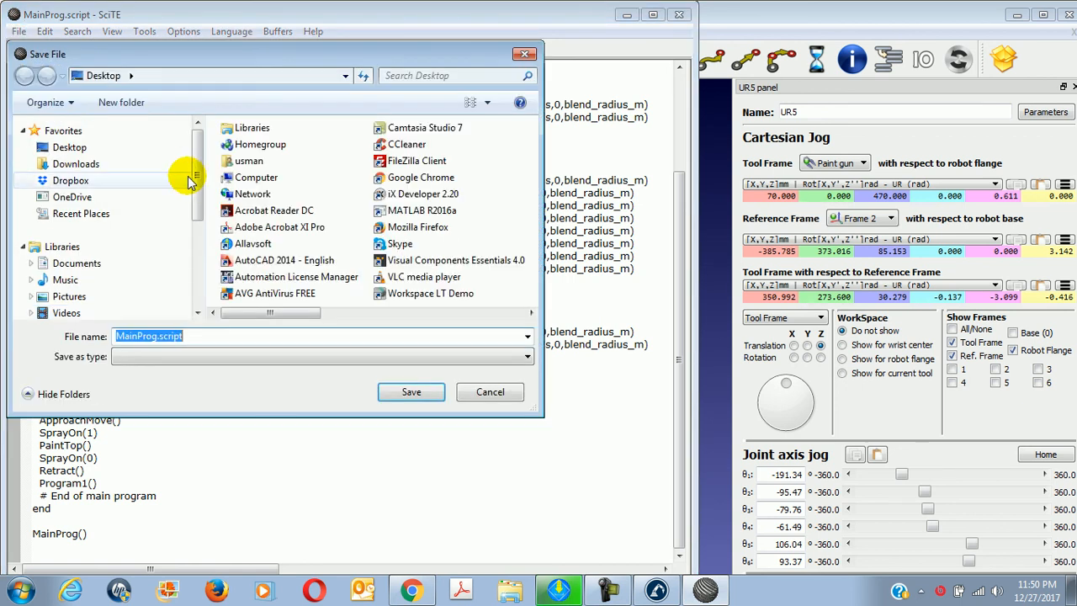
{"action": "left_click", "coordinate": [238, 178]}
{"action": "double_click", "coordinate": [238, 178]}
{"action": "double_click", "coordinate": [264, 210]}
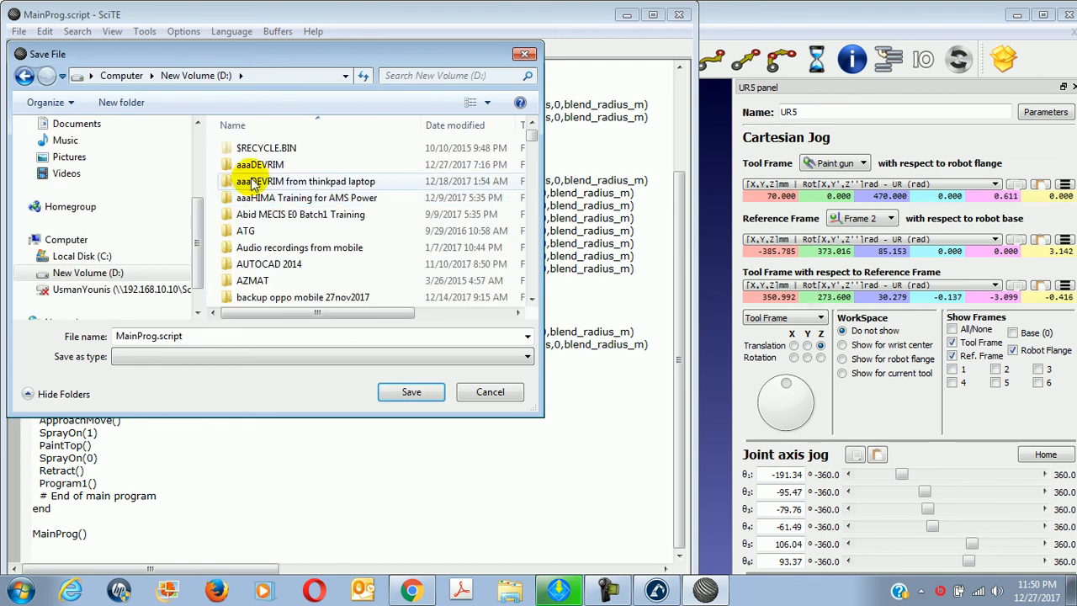
{"action": "left_click", "coordinate": [78, 257]}
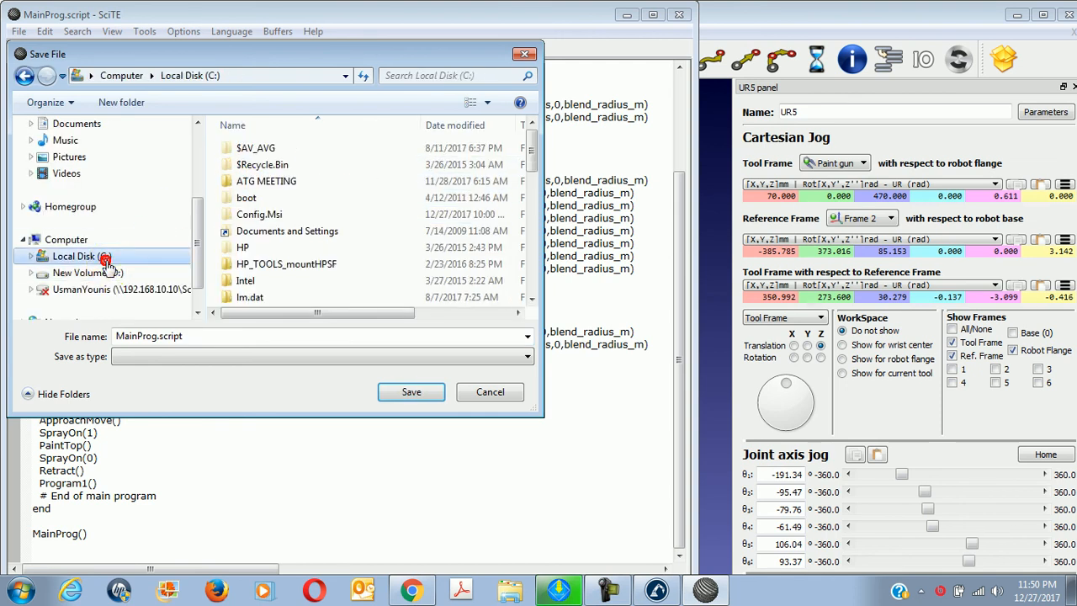
{"action": "left_click", "coordinate": [239, 283]}
{"action": "scroll", "coordinate": [239, 281], "scroll_direction": "down", "scroll_amount": 5}
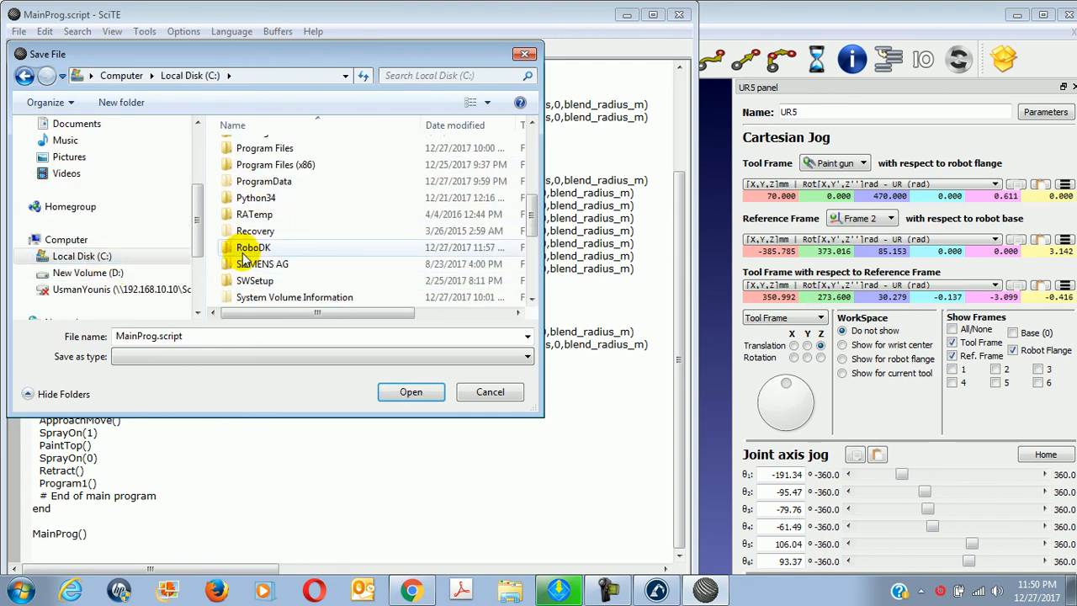
{"action": "double_click", "coordinate": [243, 249]}
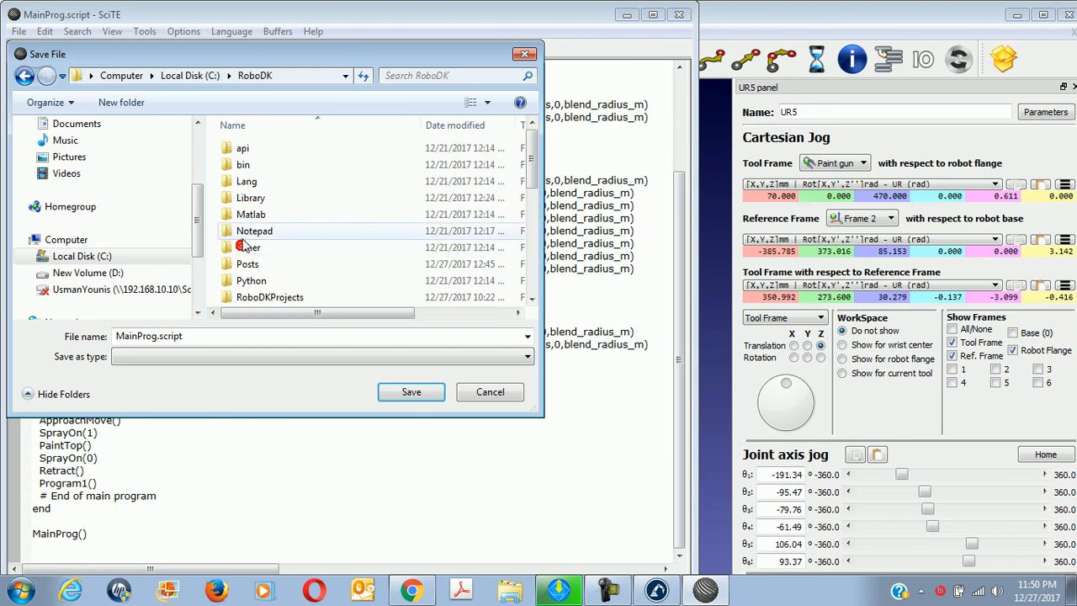
{"action": "double_click", "coordinate": [244, 298]}
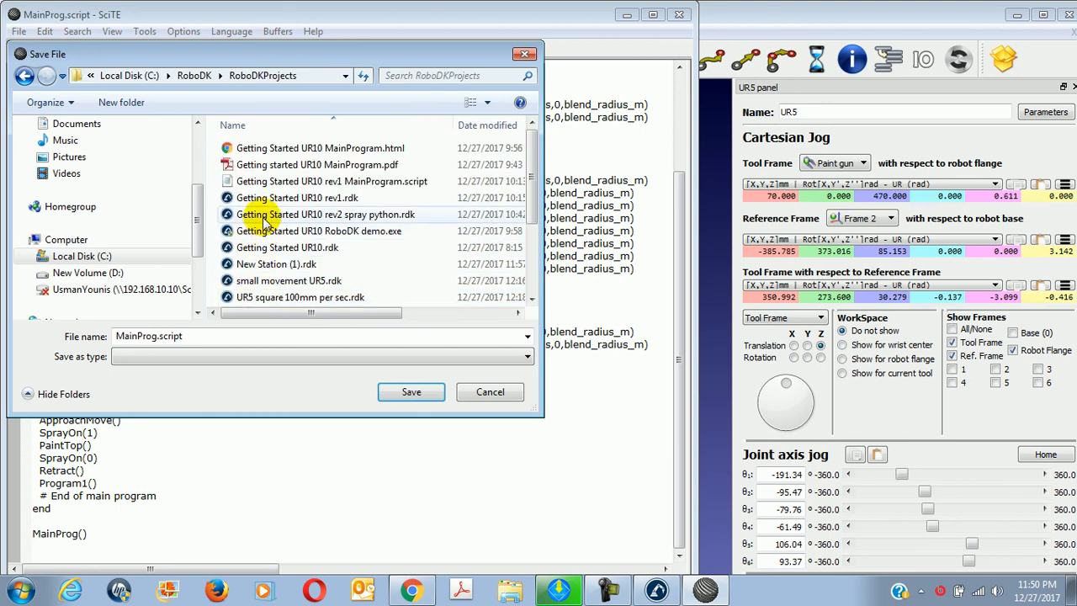
Name the script "Getting Started UR5 rev1.script", basing it on the existing UR10 rev1 file name, and save it
{"action": "left_click", "coordinate": [266, 202]}
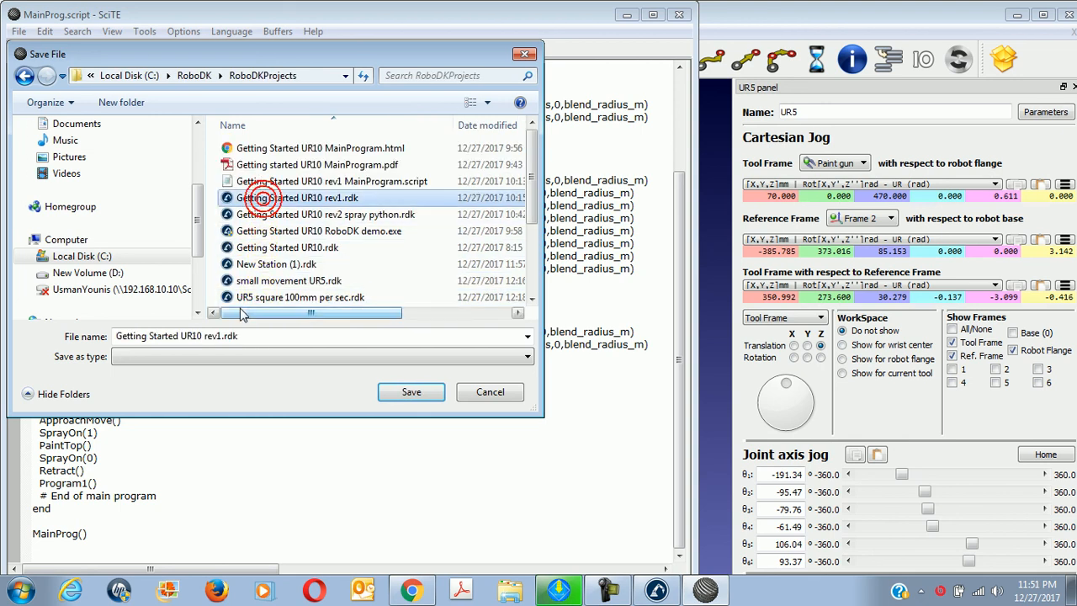
{"action": "left_click", "coordinate": [208, 336]}
{"action": "left_click", "coordinate": [204, 335]}
{"action": "left_click_drag", "start_coordinate": [204, 336], "coordinate": [193, 336]}
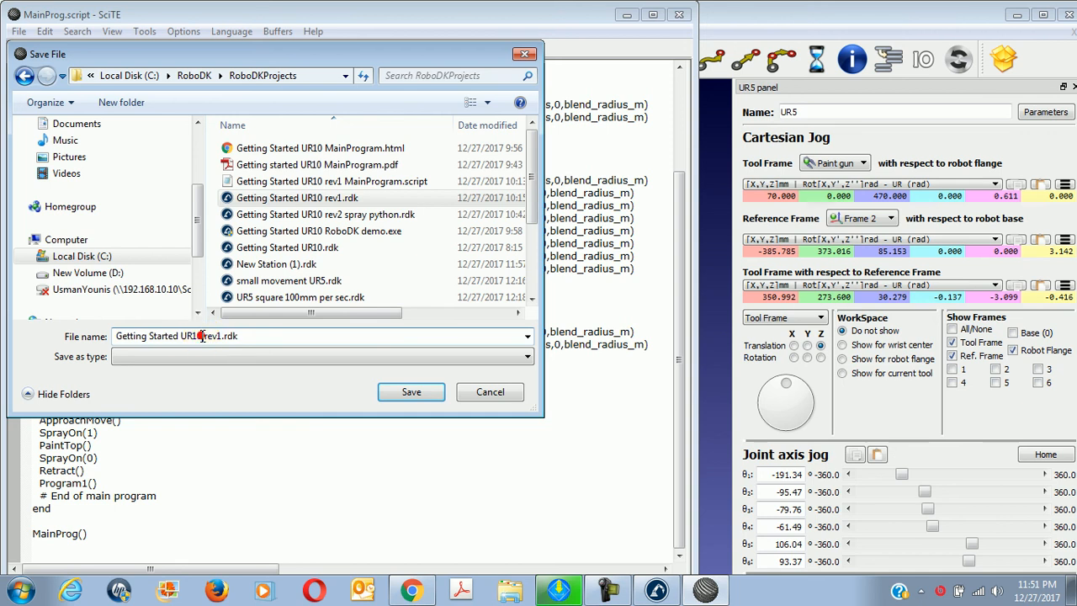
{"action": "type", "text": "5"}
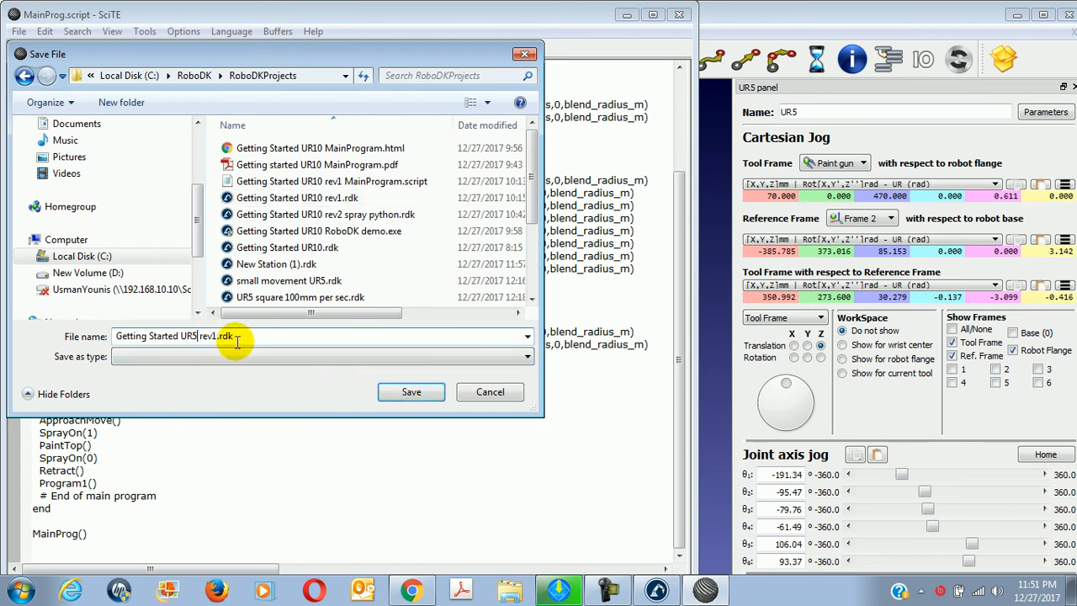
{"action": "left_click_drag", "start_coordinate": [217, 336], "coordinate": [329, 337]}
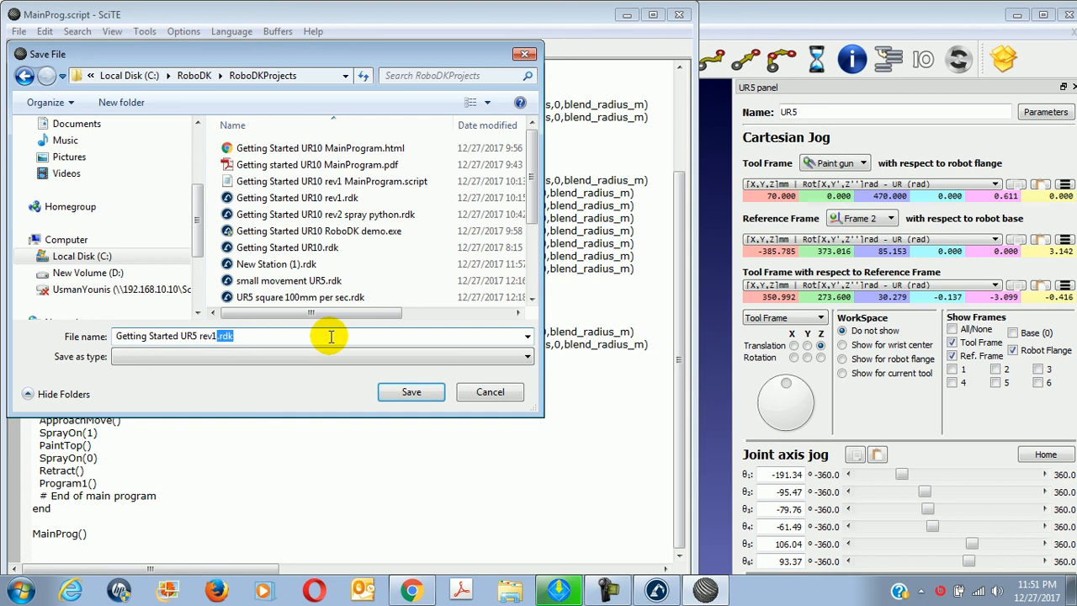
{"action": "type", "text": "."}
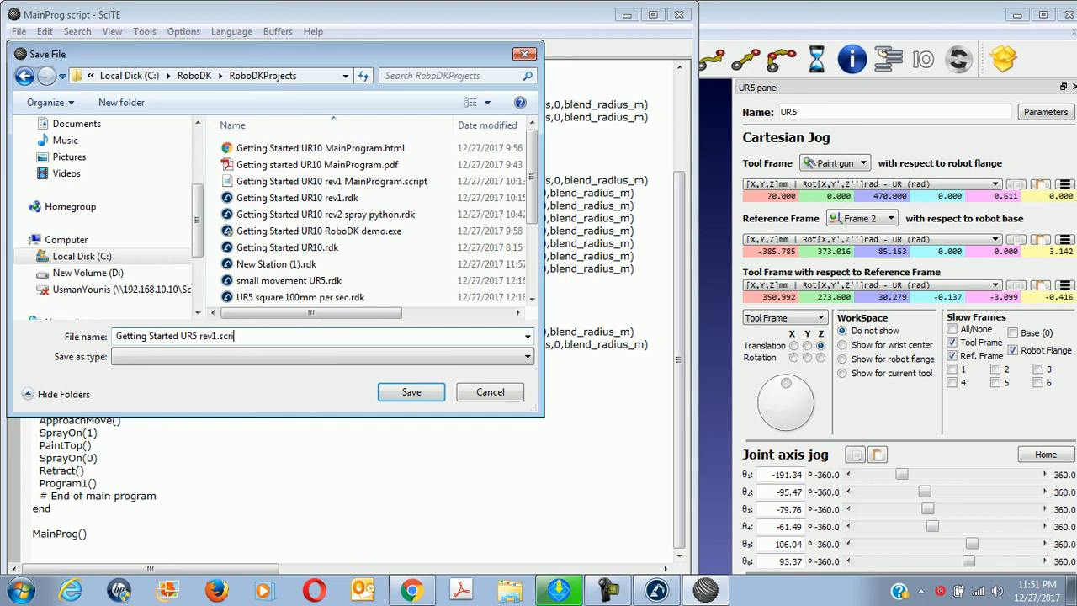
{"action": "key", "text": "Return"}
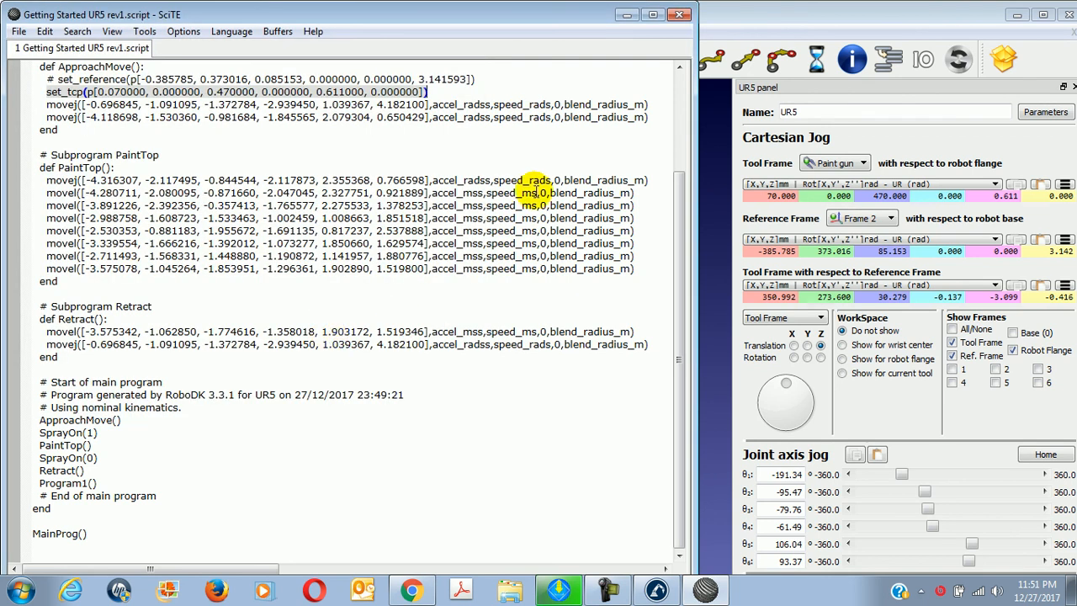
Close the script editor and start saving the RoboDK station under a new name
{"action": "left_click", "coordinate": [679, 14]}
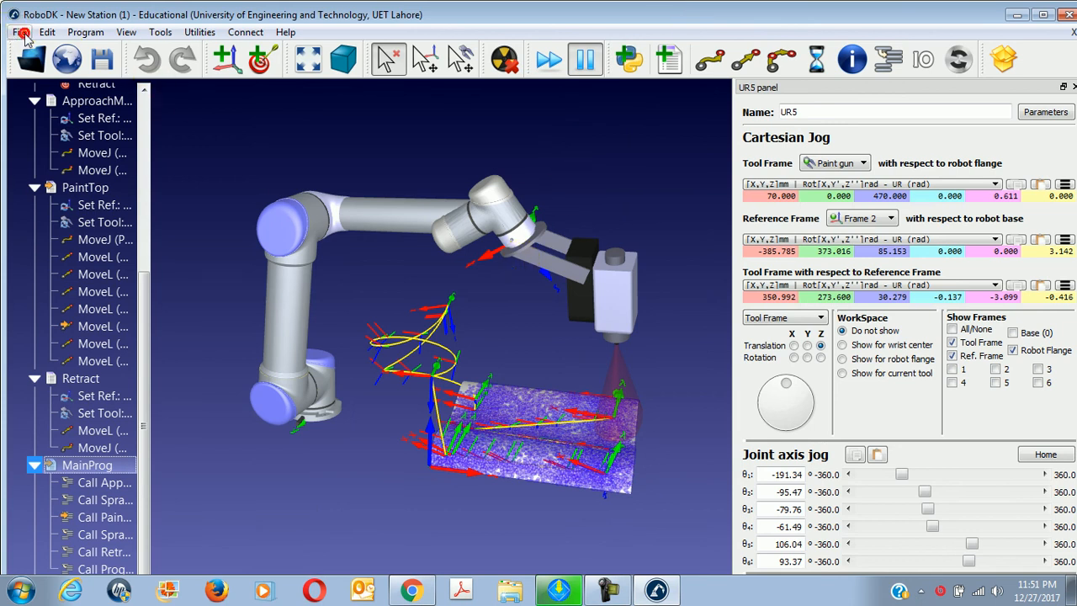
{"action": "left_click", "coordinate": [11, 32]}
{"action": "left_click", "coordinate": [40, 55]}
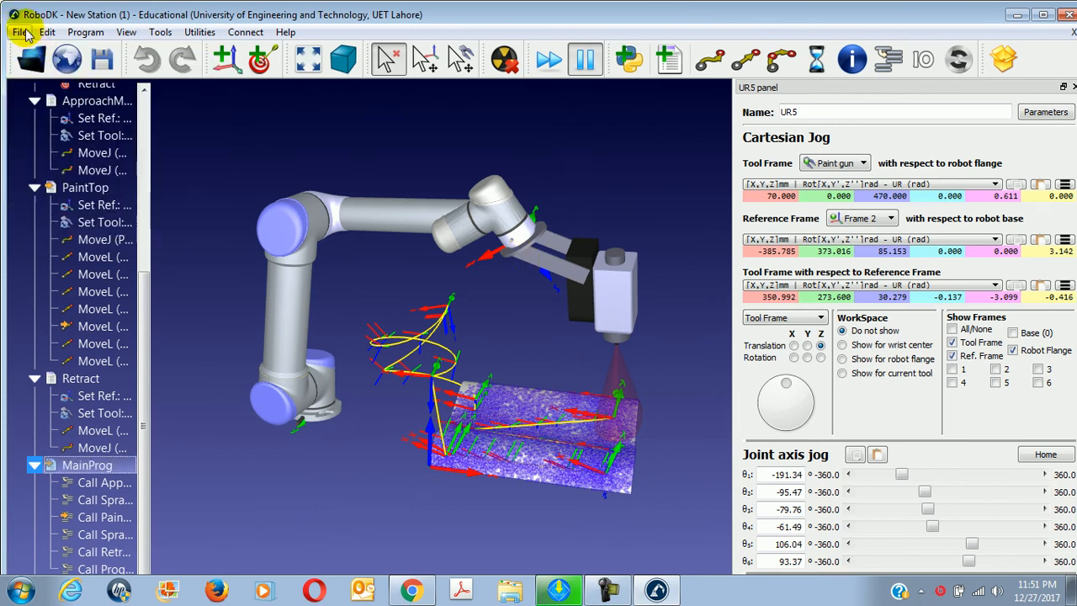
{"action": "left_click", "coordinate": [18, 32]}
{"action": "left_click", "coordinate": [63, 145]}
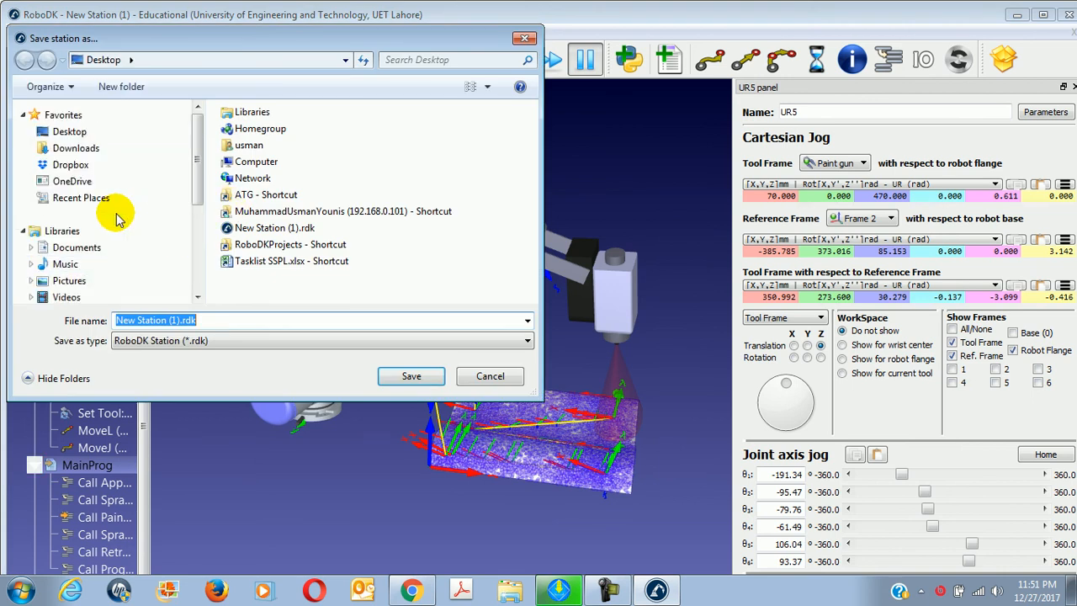
Browse to the RoboDK folder on Local Disk (C:) as the station's save location
{"action": "double_click", "coordinate": [243, 162]}
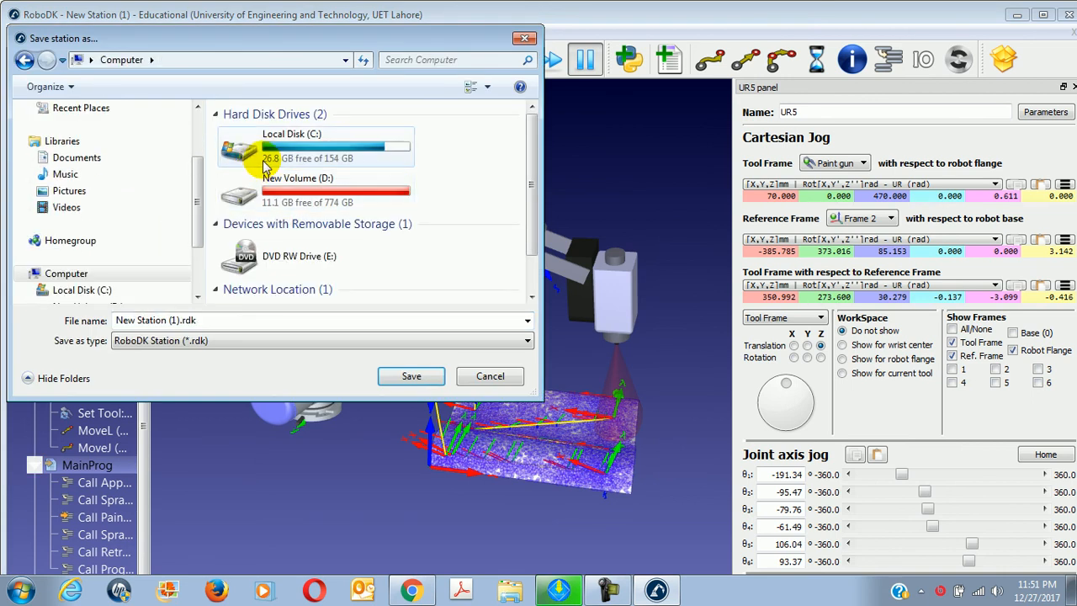
{"action": "double_click", "coordinate": [264, 161]}
{"action": "left_click", "coordinate": [241, 267]}
{"action": "scroll", "coordinate": [242, 267], "scroll_direction": "down", "scroll_amount": 2}
{"action": "scroll", "coordinate": [242, 270], "scroll_direction": "down", "scroll_amount": 2}
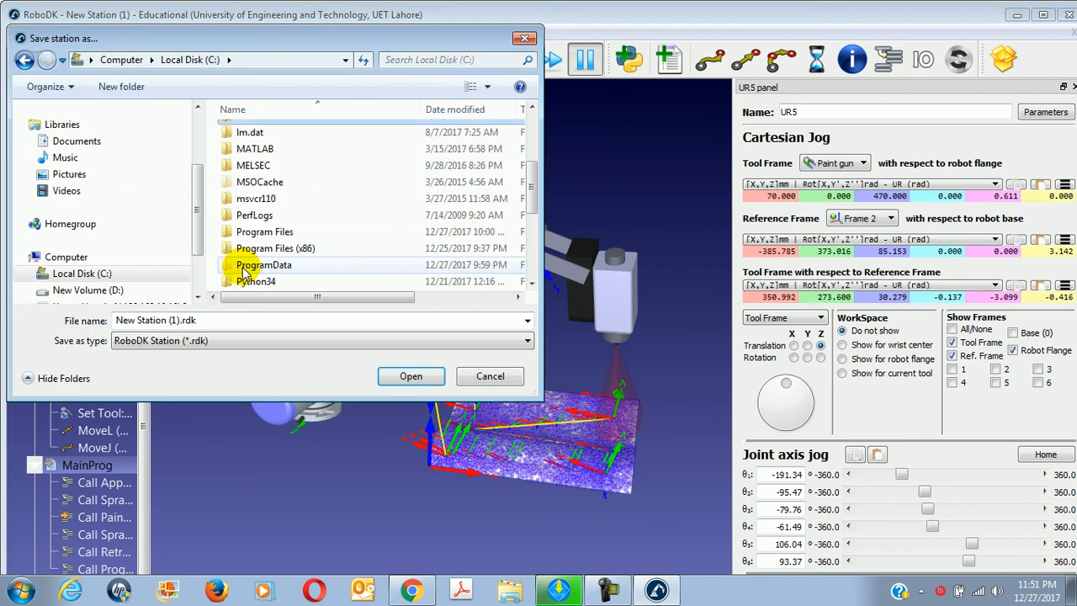
{"action": "double_click", "coordinate": [249, 284]}
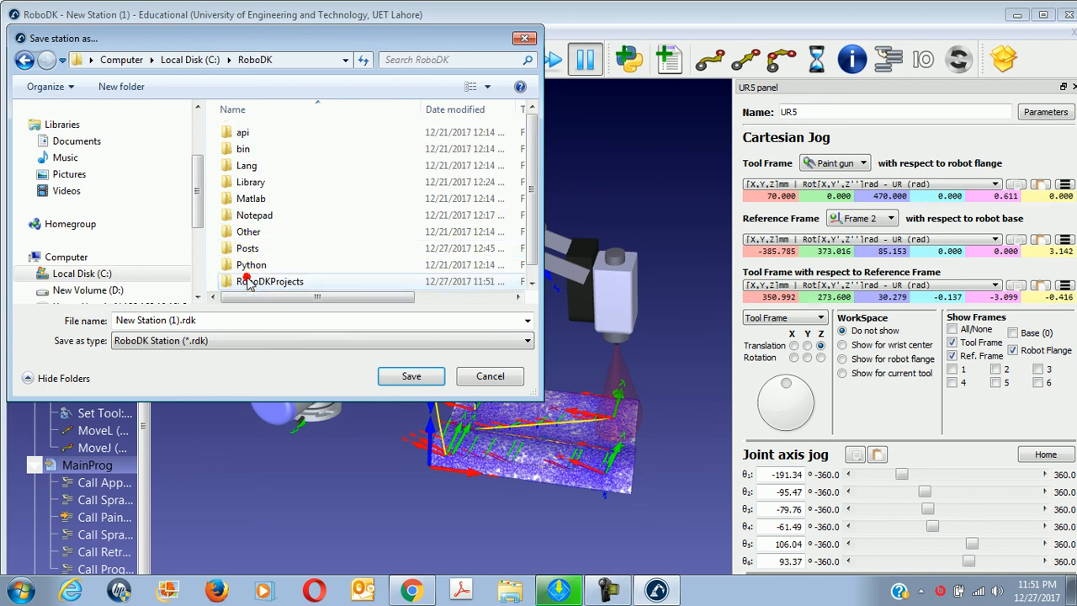
{"action": "left_click", "coordinate": [250, 233]}
{"action": "scroll", "coordinate": [250, 248], "scroll_direction": "down", "scroll_amount": 1}
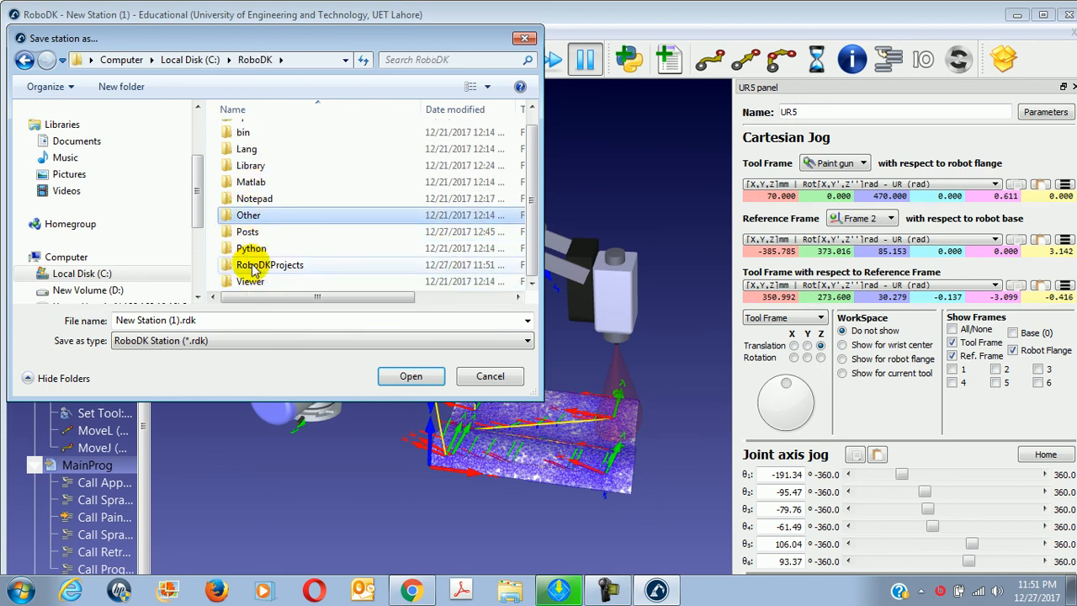
{"action": "double_click", "coordinate": [250, 165]}
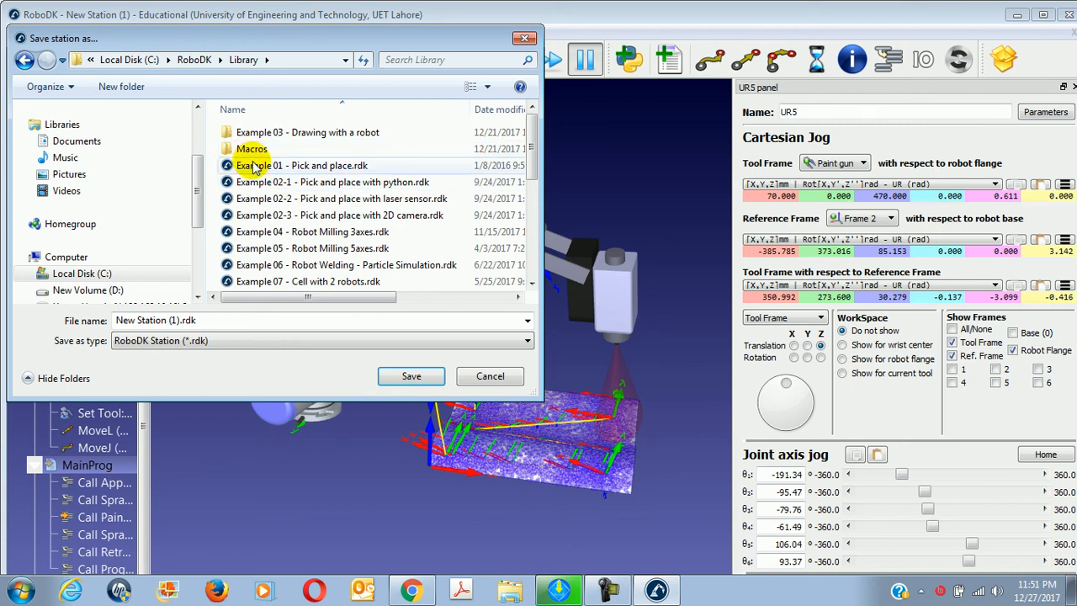
{"action": "scroll", "coordinate": [250, 168], "scroll_direction": "down", "scroll_amount": 5}
{"action": "scroll", "coordinate": [257, 169], "scroll_direction": "up", "scroll_amount": 2}
{"action": "scroll", "coordinate": [256, 169], "scroll_direction": "up", "scroll_amount": 3}
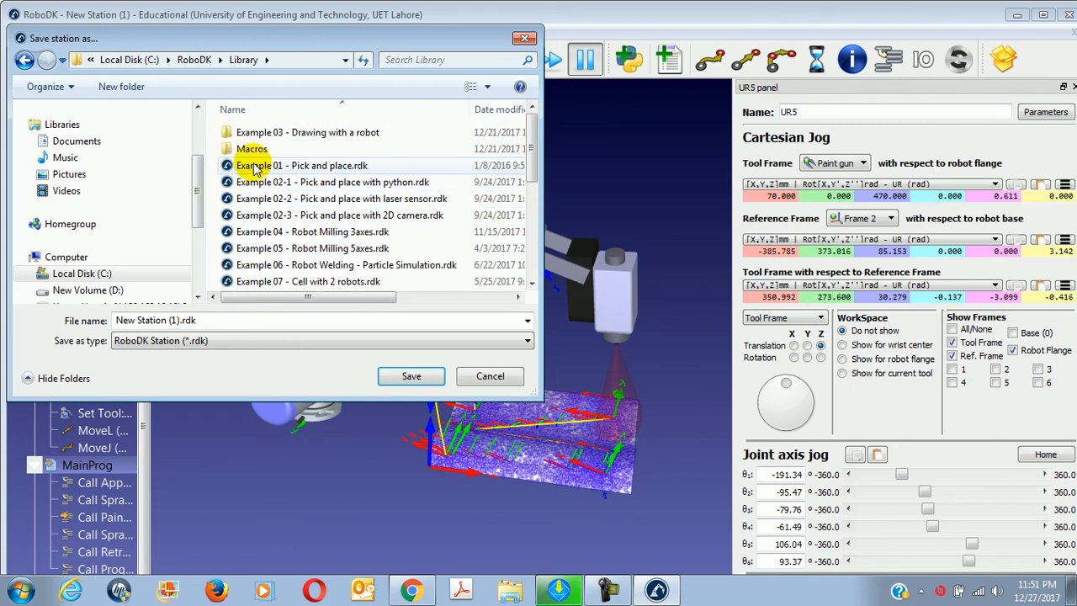
{"action": "left_click", "coordinate": [202, 60]}
{"action": "left_click", "coordinate": [256, 177]}
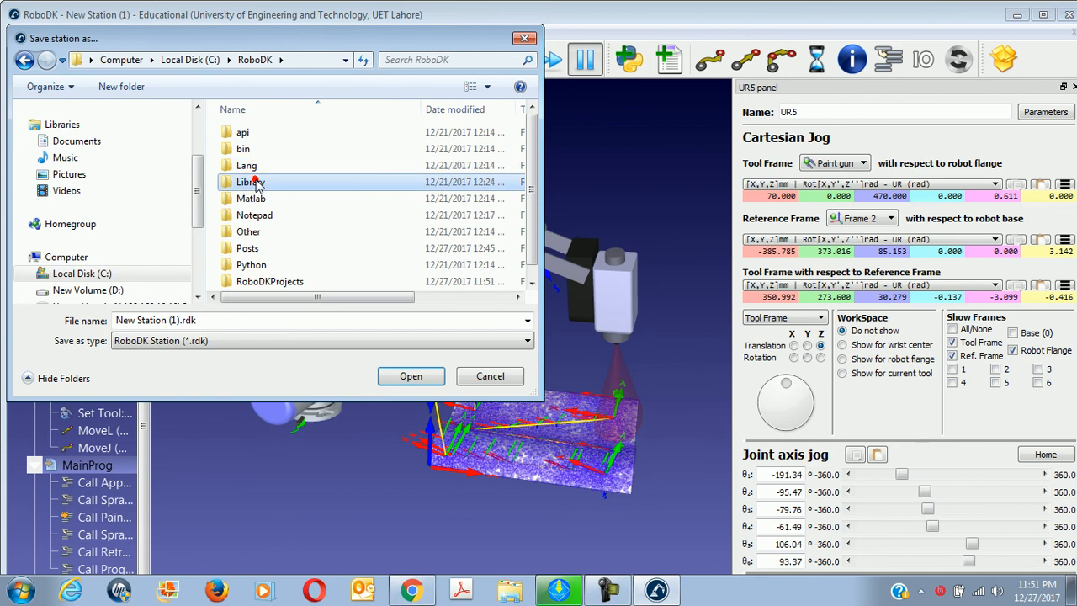
{"action": "left_click", "coordinate": [262, 134]}
{"action": "left_click", "coordinate": [269, 180]}
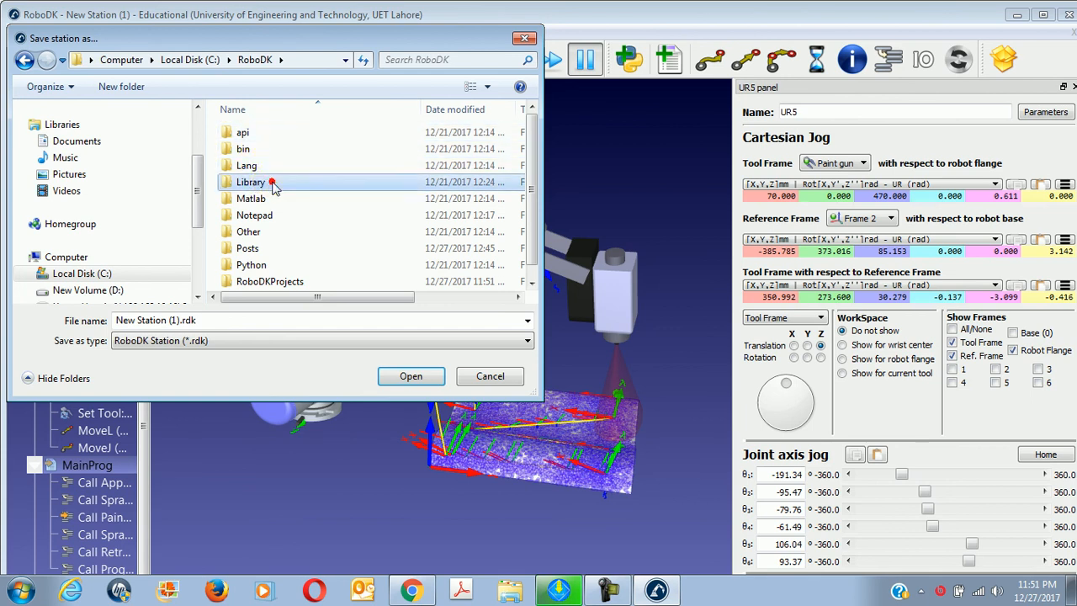
{"action": "left_click", "coordinate": [274, 135]}
Save the station in RoboDKProjects as "Getting Started UR5 rev1.rdk", basing the name on the existing UR10 rev1 station
{"action": "scroll", "coordinate": [278, 201], "scroll_direction": "down", "scroll_amount": 1}
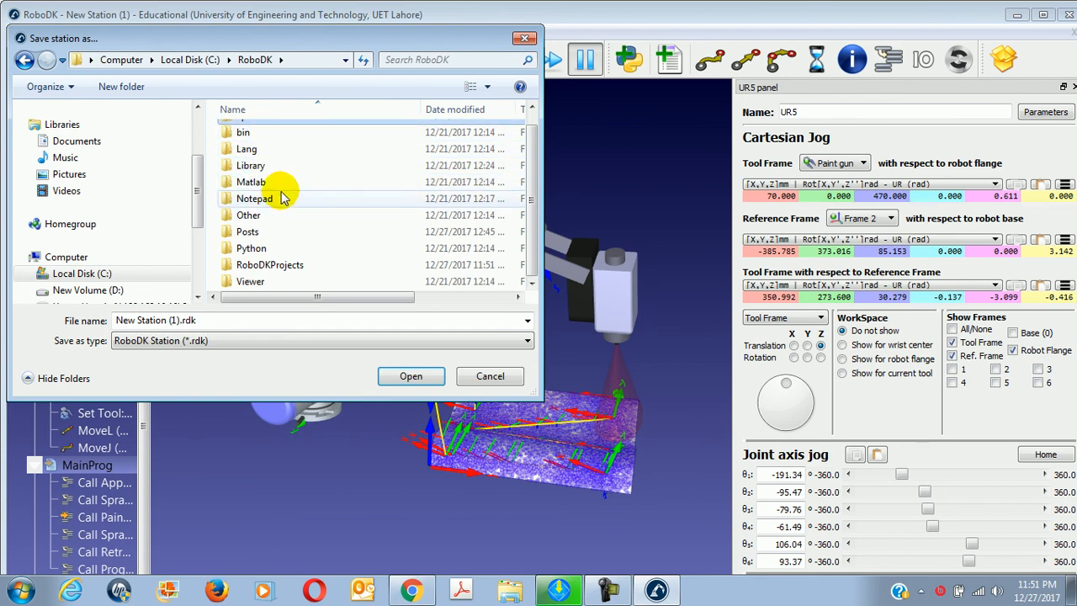
{"action": "double_click", "coordinate": [270, 264]}
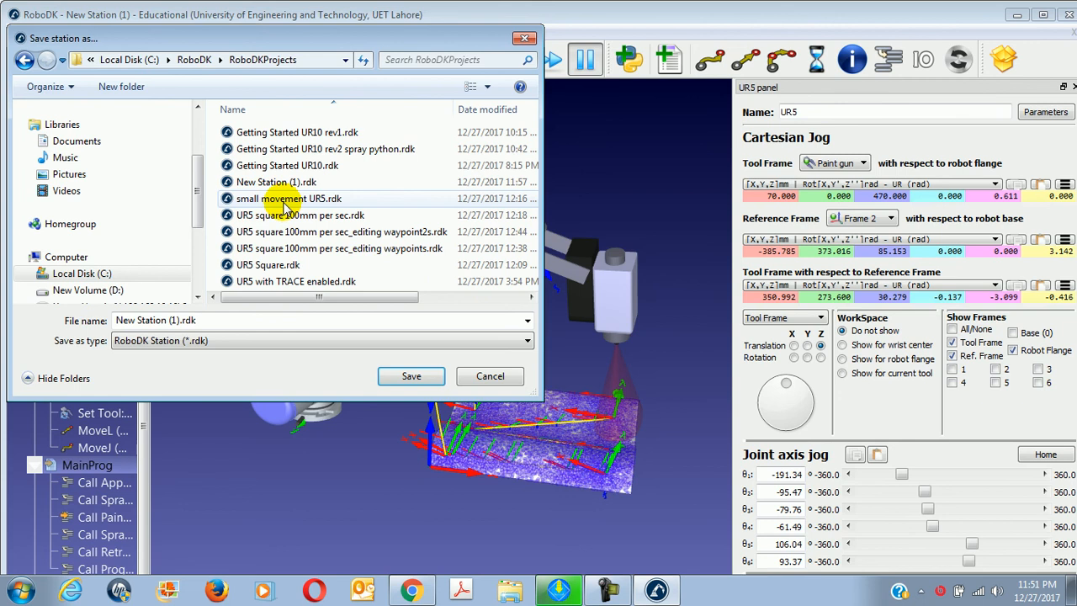
{"action": "left_click", "coordinate": [274, 132]}
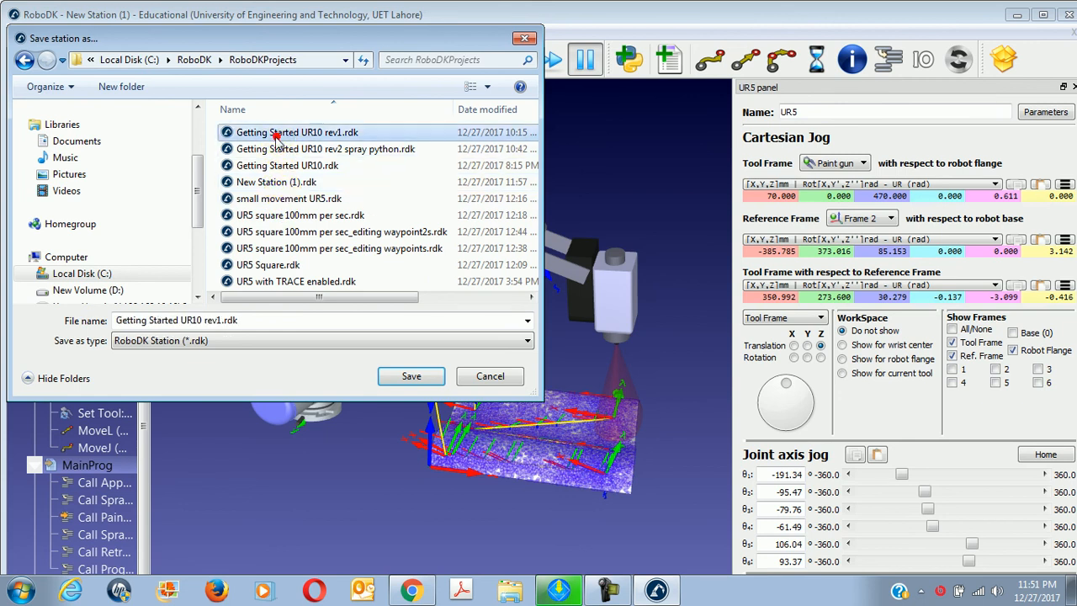
{"action": "left_click", "coordinate": [196, 316]}
{"action": "left_click_drag", "start_coordinate": [192, 320], "coordinate": [203, 321]}
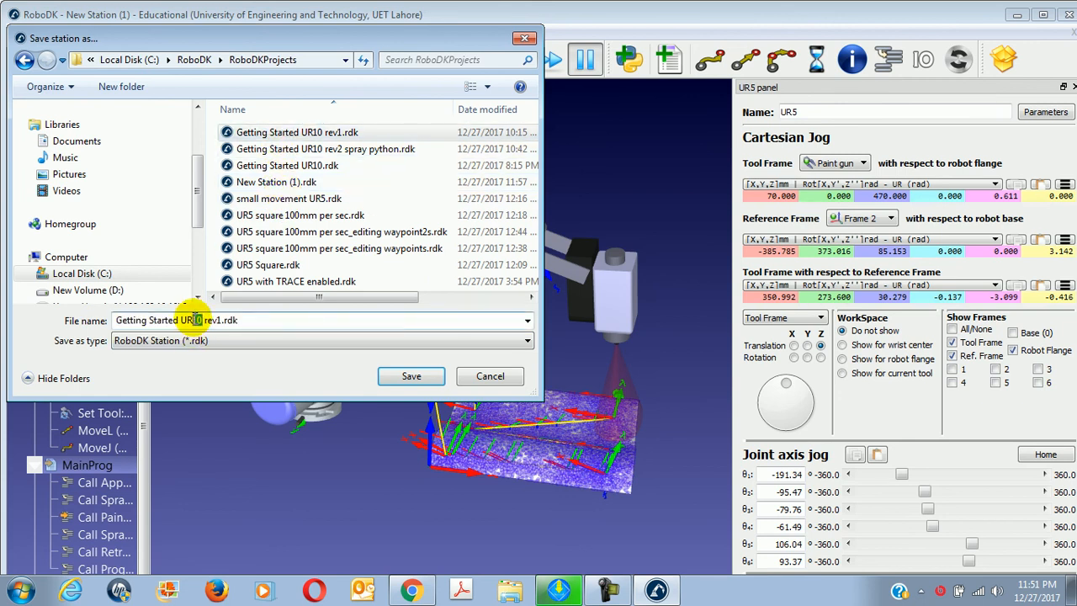
{"action": "type", "text": "5"}
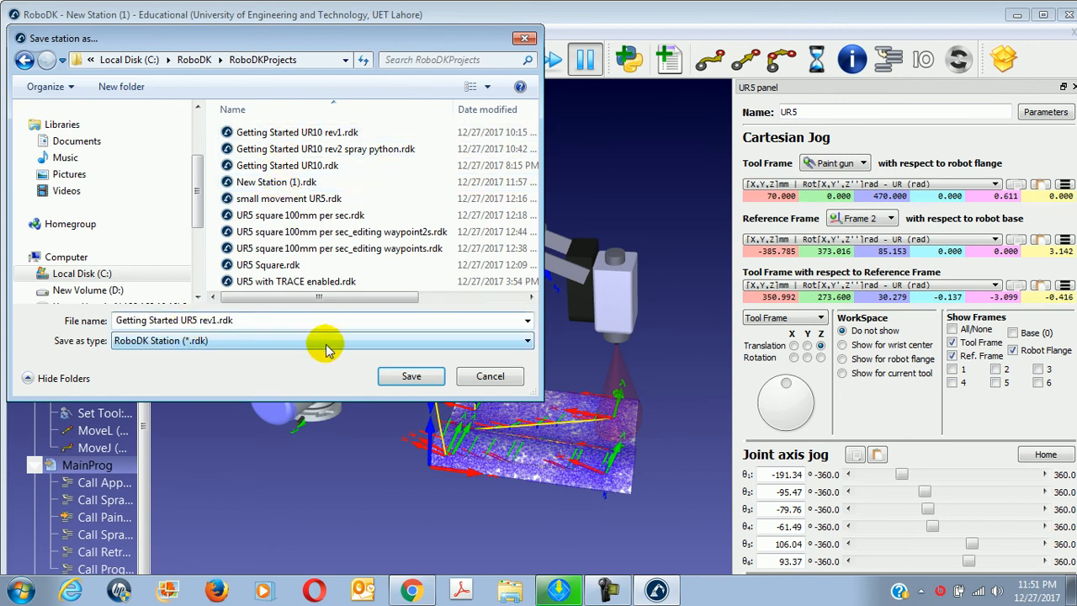
{"action": "left_click", "coordinate": [402, 376]}
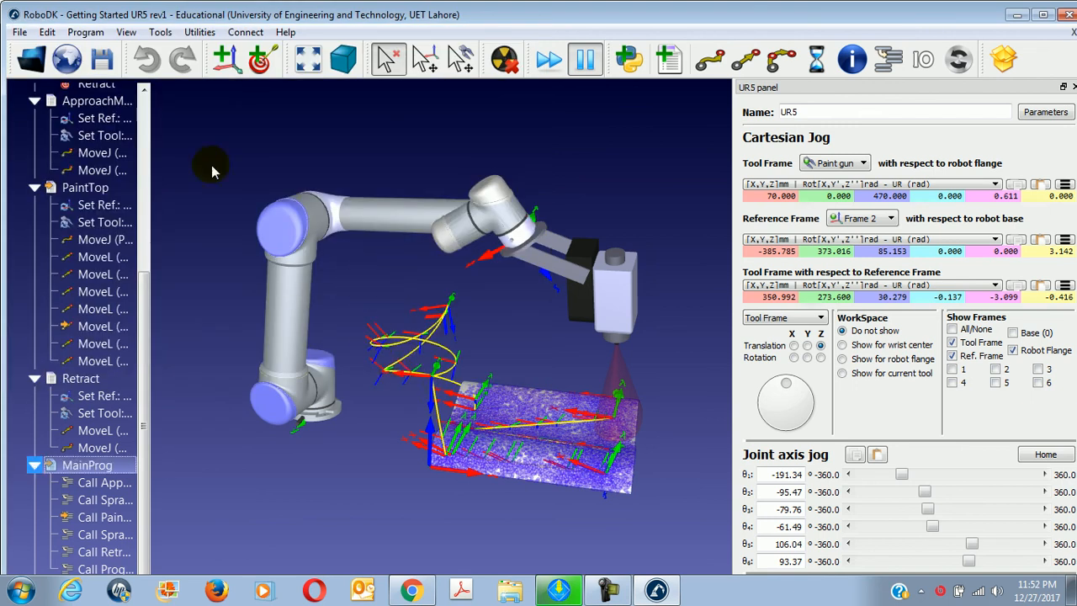
Show the text labels in the 3D view and make the reference frames bigger
{"action": "left_click", "coordinate": [126, 32]}
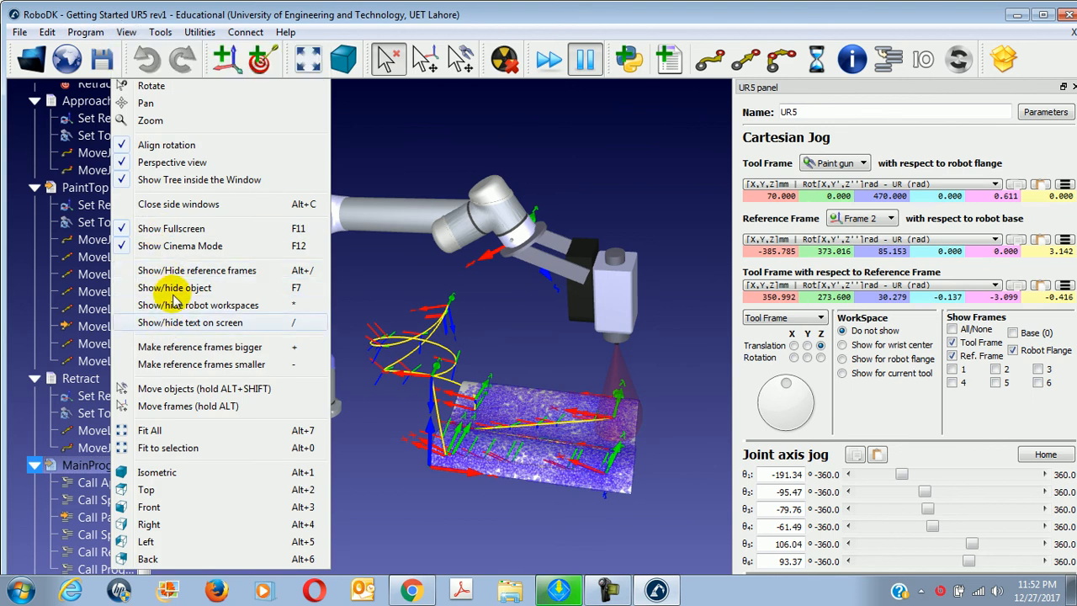
{"action": "left_click", "coordinate": [190, 322]}
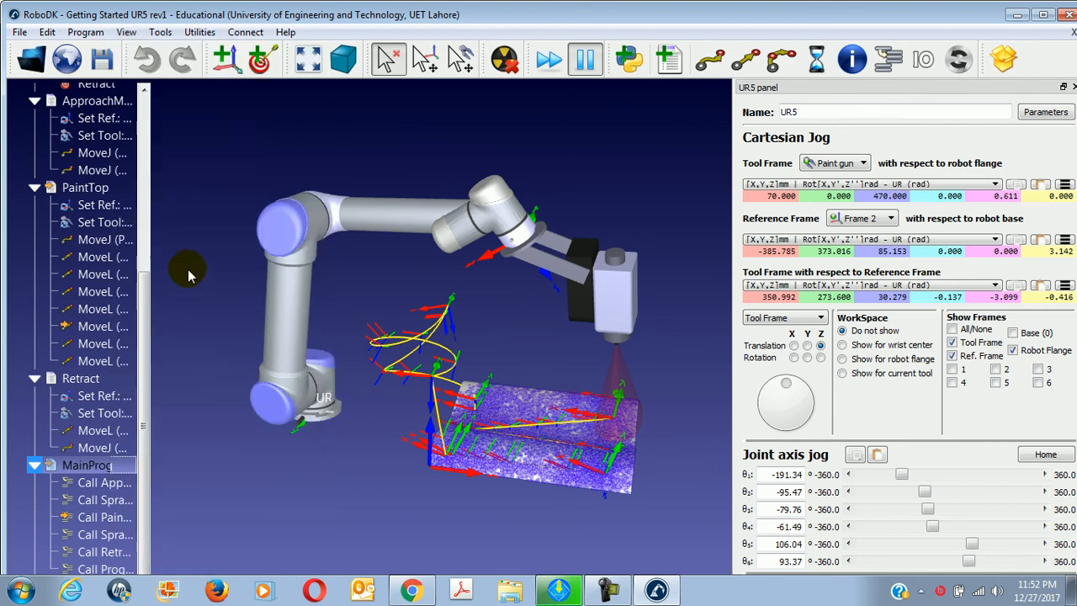
{"action": "left_click", "coordinate": [126, 32]}
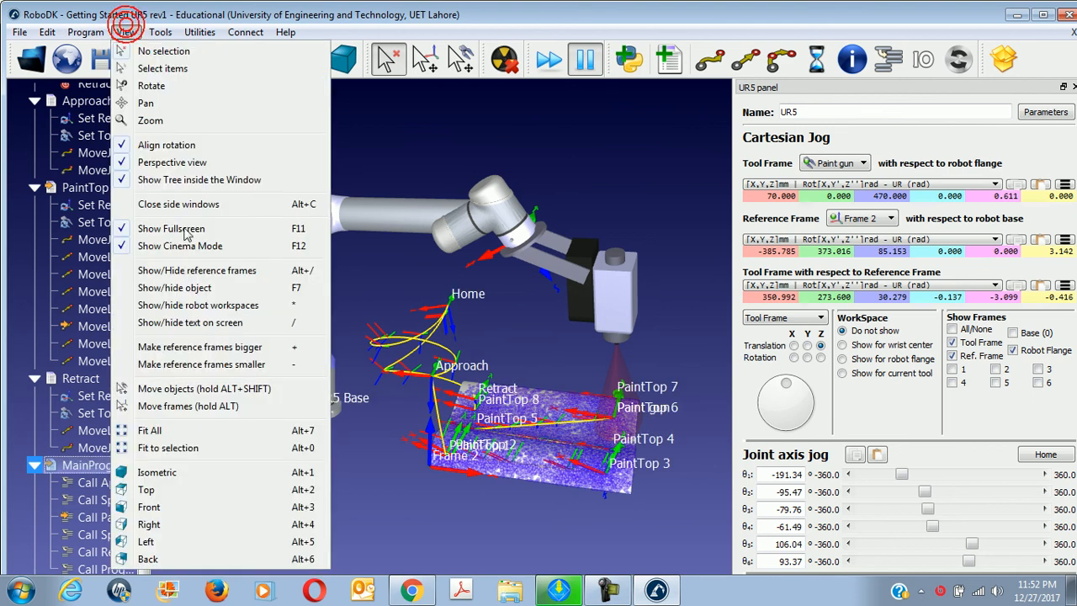
{"action": "left_click", "coordinate": [187, 348]}
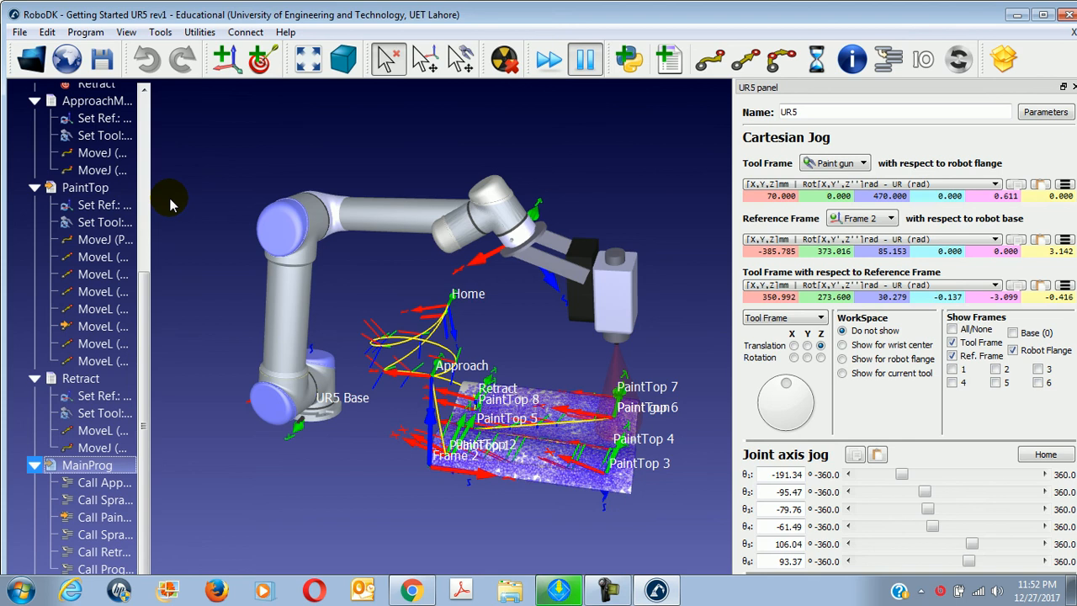
Run the MainProg simulation and close the download program running in the background
{"action": "left_click", "coordinate": [94, 465]}
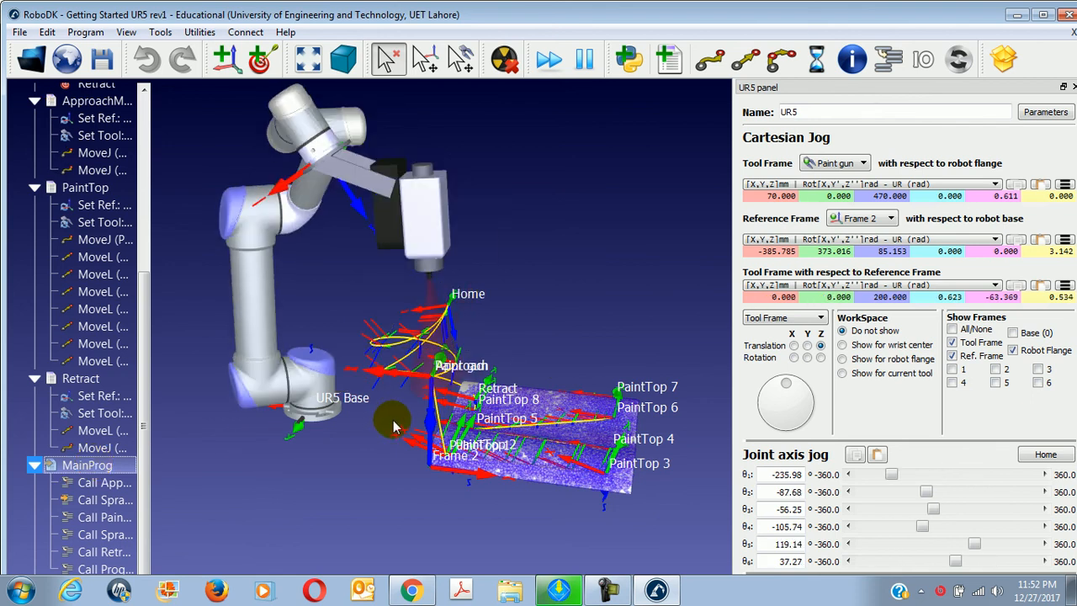
{"action": "right_click", "coordinate": [555, 591]}
{"action": "left_click", "coordinate": [505, 565]}
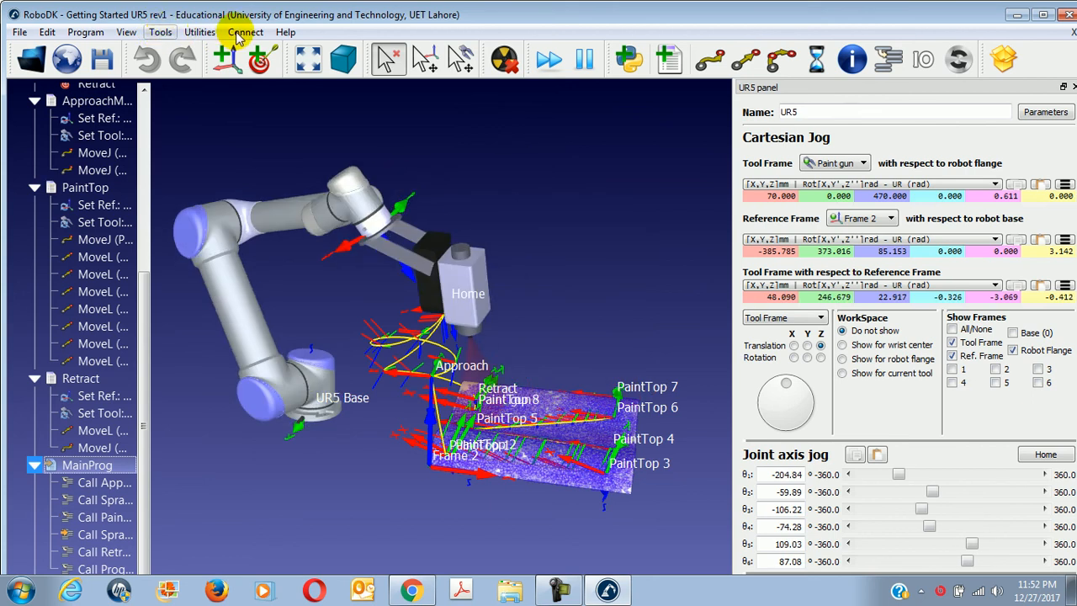
Deactivate the trace and reset it to clear the marks drawn along the robot's path
{"action": "left_click", "coordinate": [202, 32]}
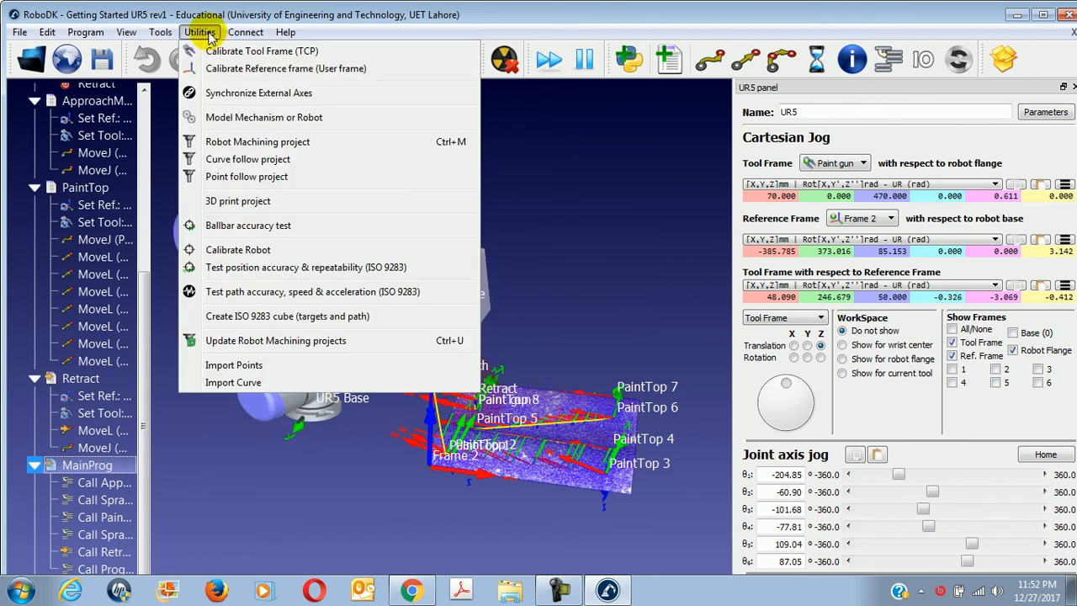
{"action": "mouse_move", "coordinate": [158, 32]}
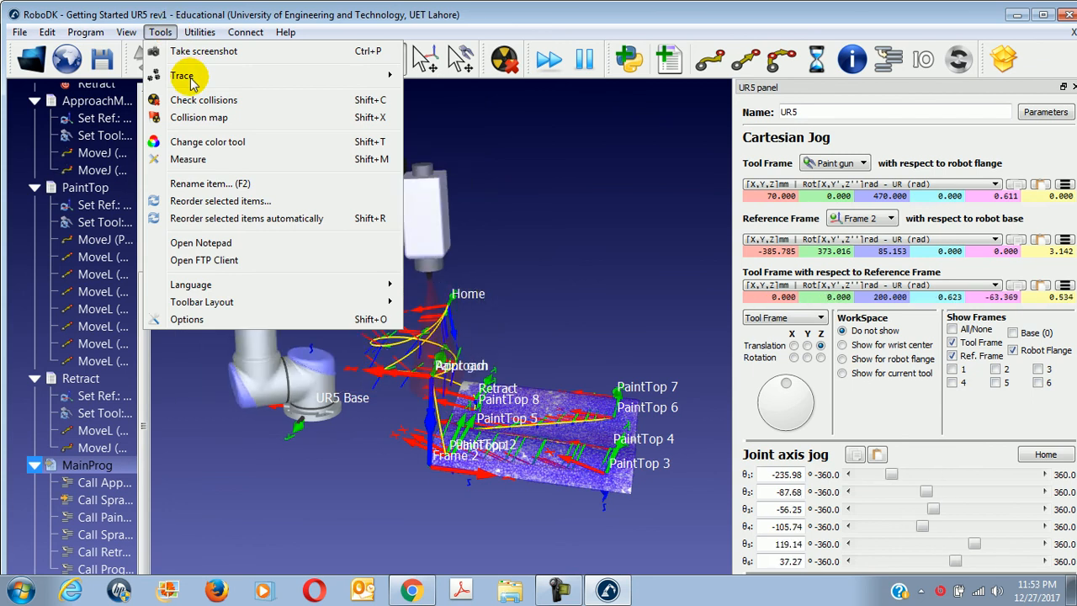
{"action": "mouse_move", "coordinate": [190, 79]}
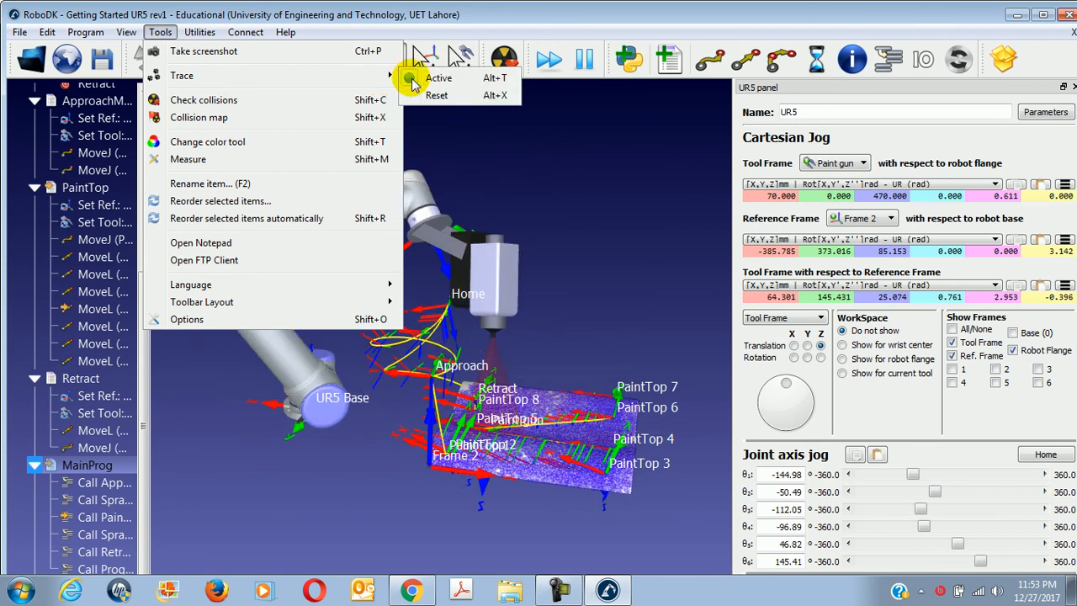
{"action": "left_click", "coordinate": [414, 81]}
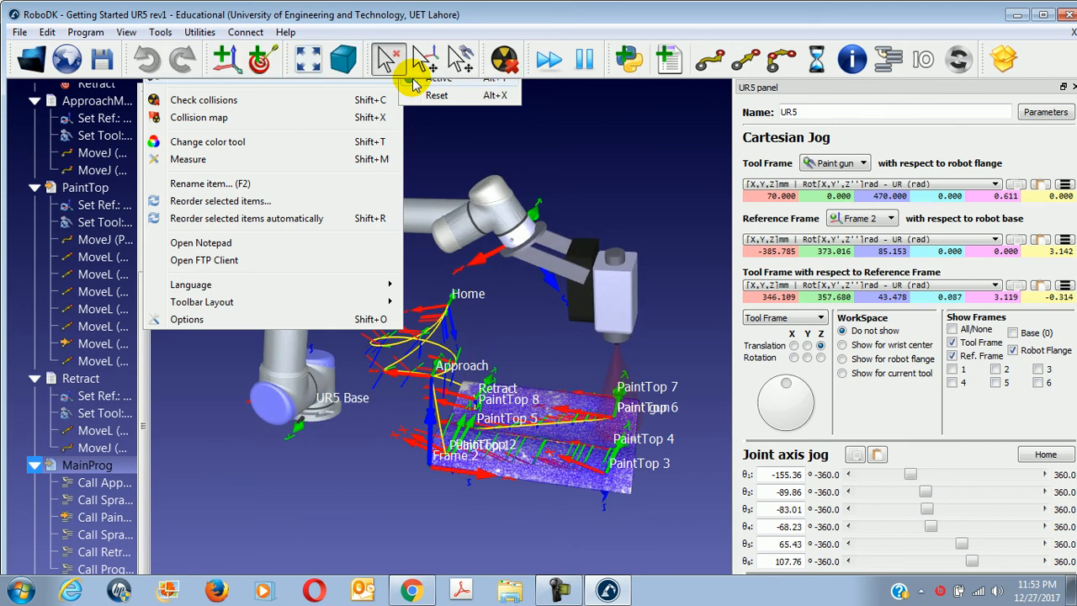
{"action": "left_click", "coordinate": [169, 33]}
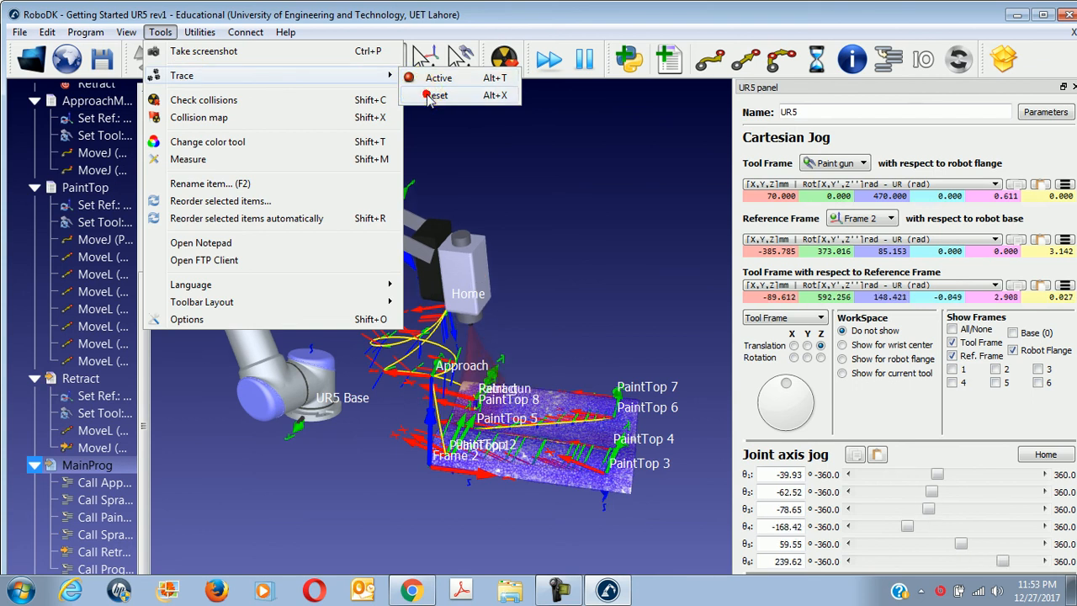
{"action": "left_click", "coordinate": [434, 95]}
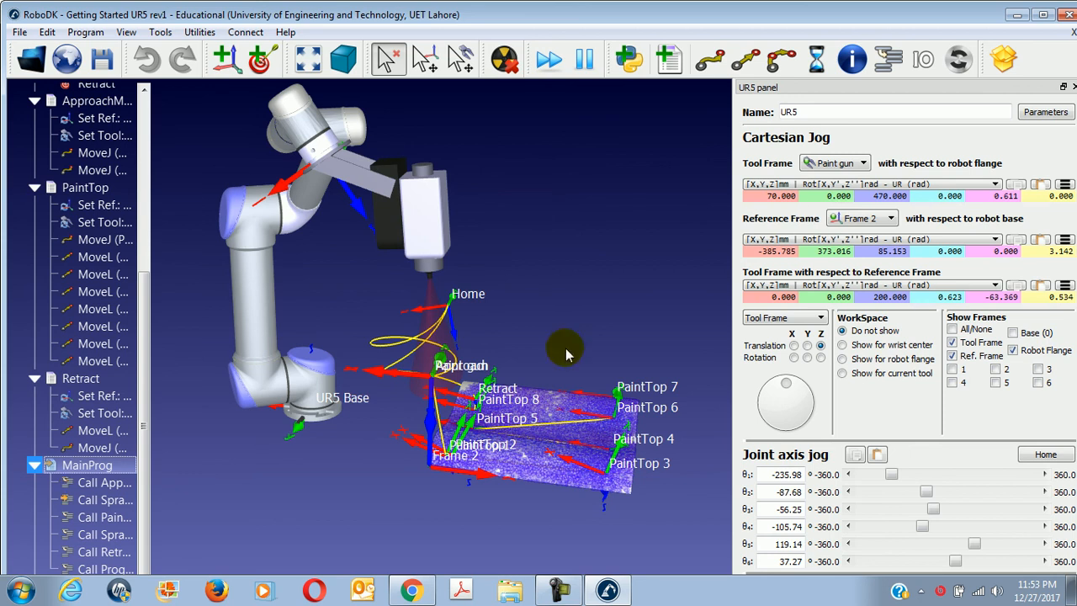
{"action": "left_click", "coordinate": [560, 587]}
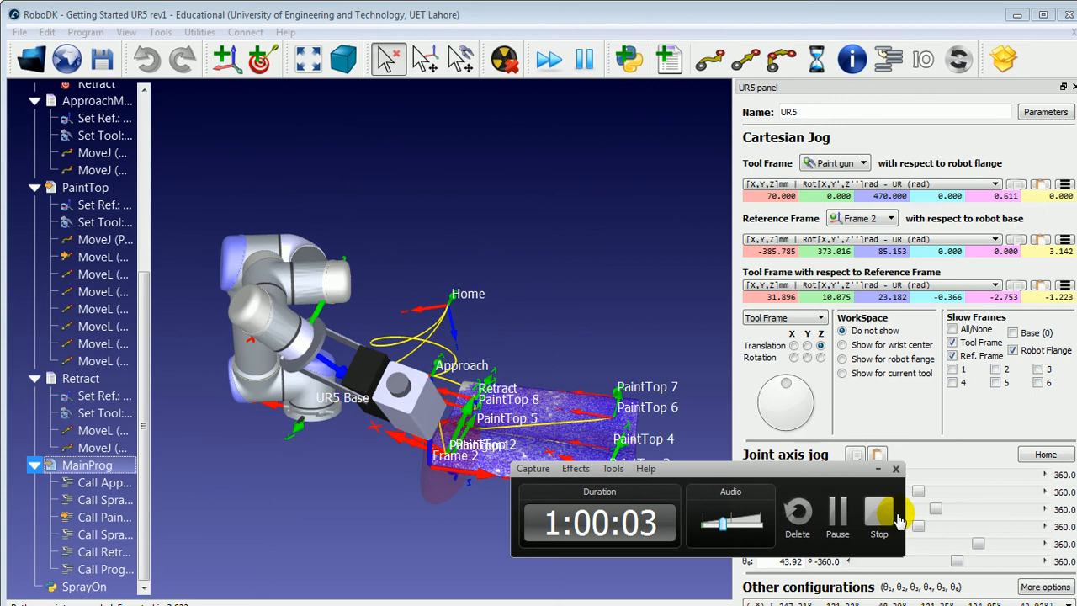